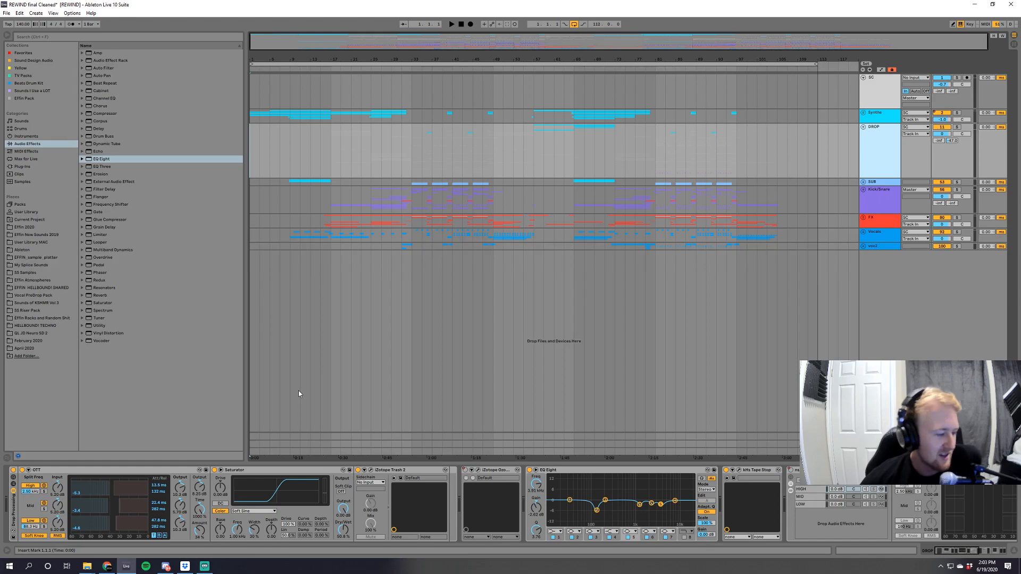
Unfold the DROP group to look over its tracks and fold it again.
click(863, 127)
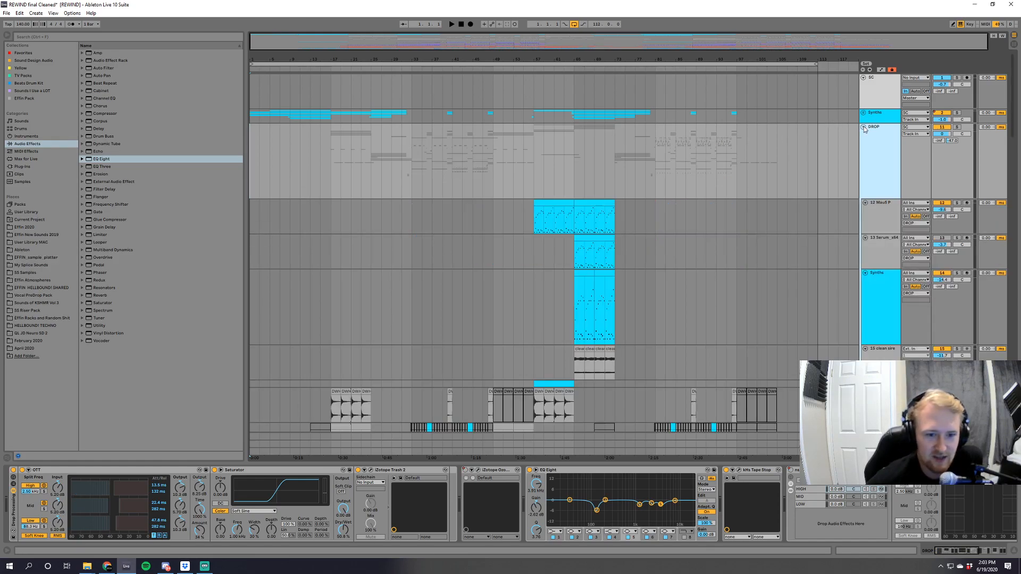
scroll(697, 247, down, 1)
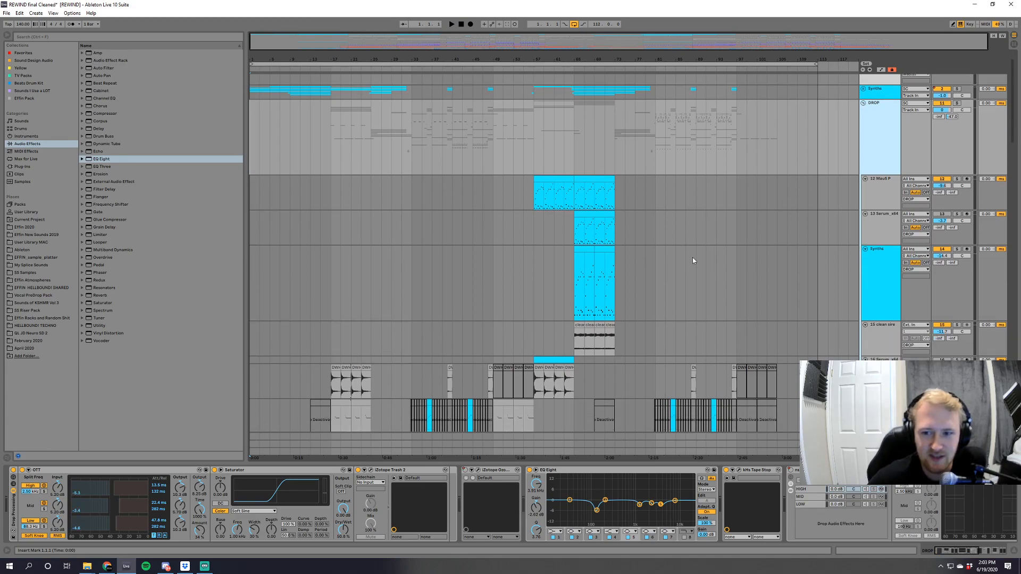
scroll(771, 191, up, 1)
click(862, 127)
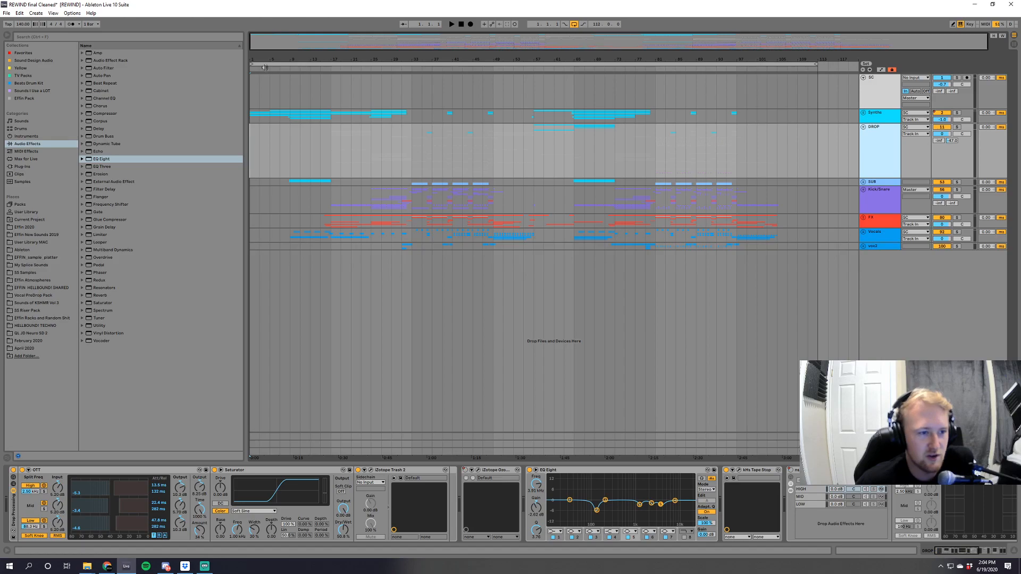
Unfold the Synths group, select the first MIDI clip on the 8 budget diva track, and fold the group again.
drag(259, 60, 260, 68)
click(863, 113)
click(863, 113)
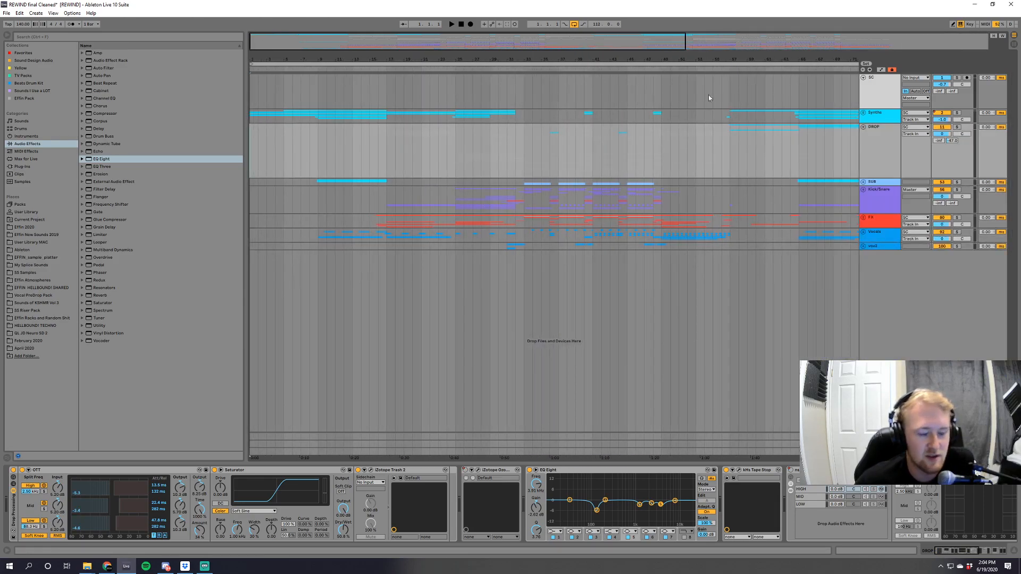
click(863, 112)
scroll(305, 248, down, 1)
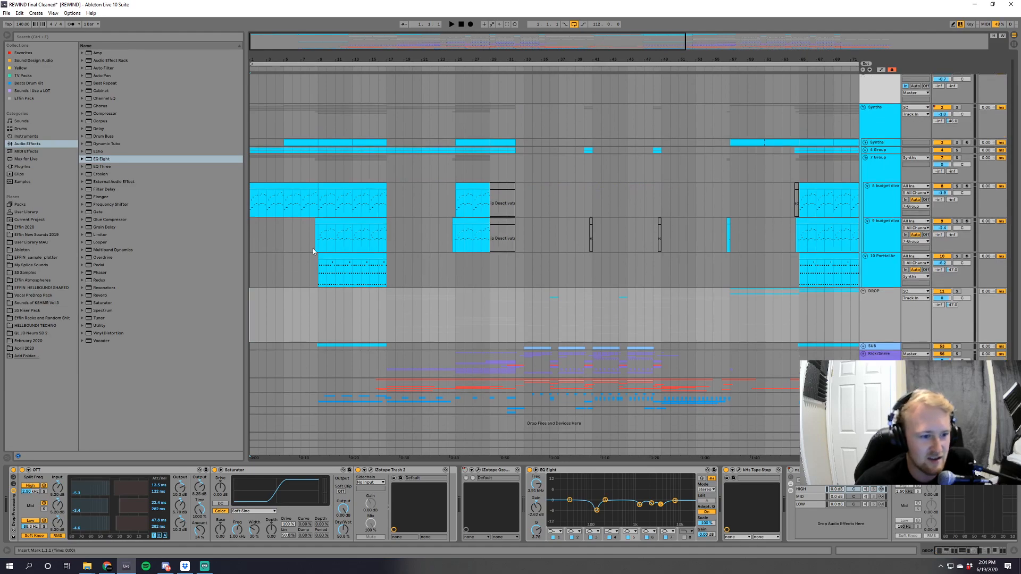
click(267, 186)
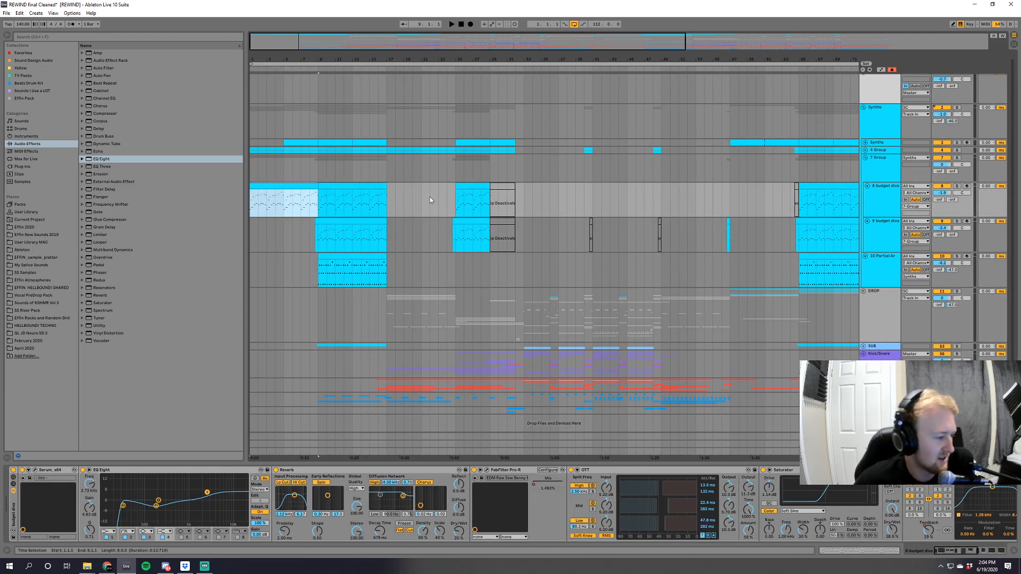
scroll(515, 249, up, 1)
click(863, 113)
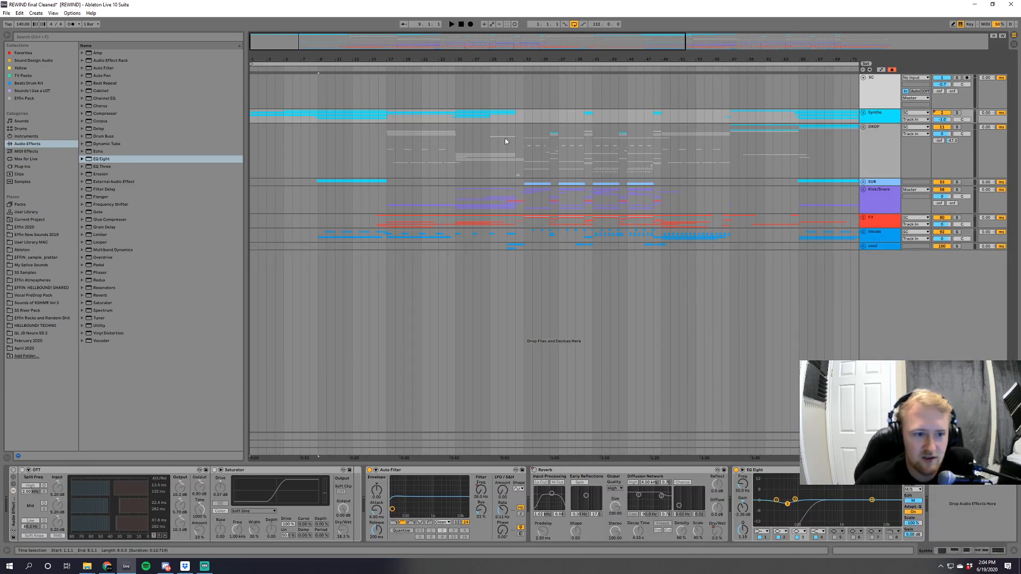
Unfold the Synths group in the arrangement's intro, along with its nested 4 Group and Synths track.
drag(306, 59, 314, 88)
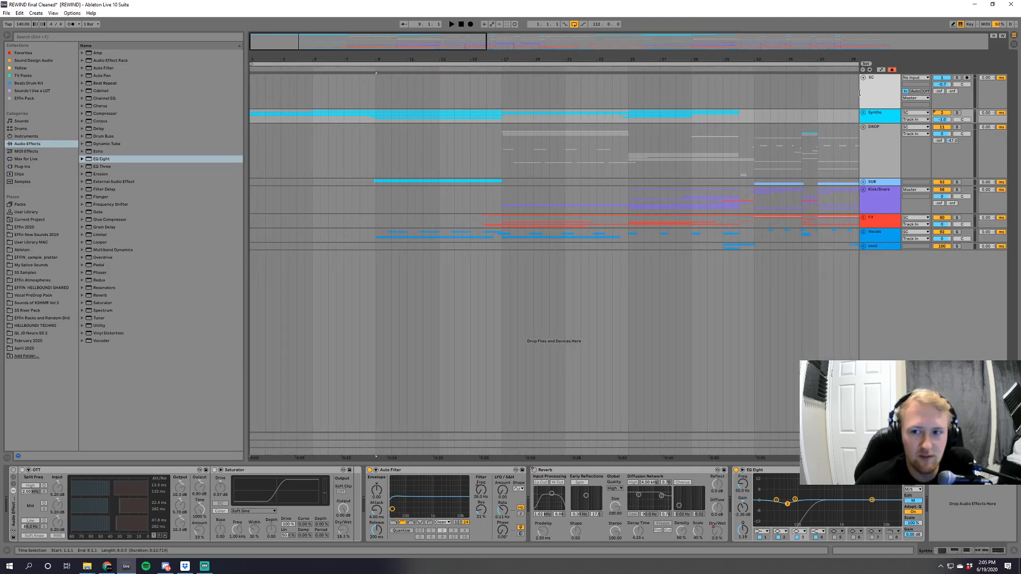
click(863, 112)
click(863, 113)
click(863, 113)
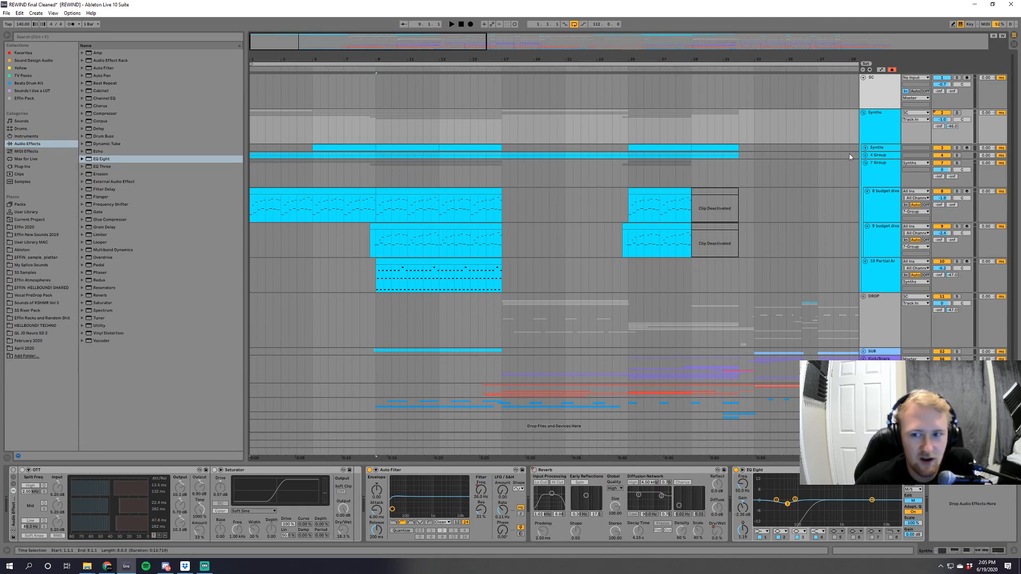
click(865, 155)
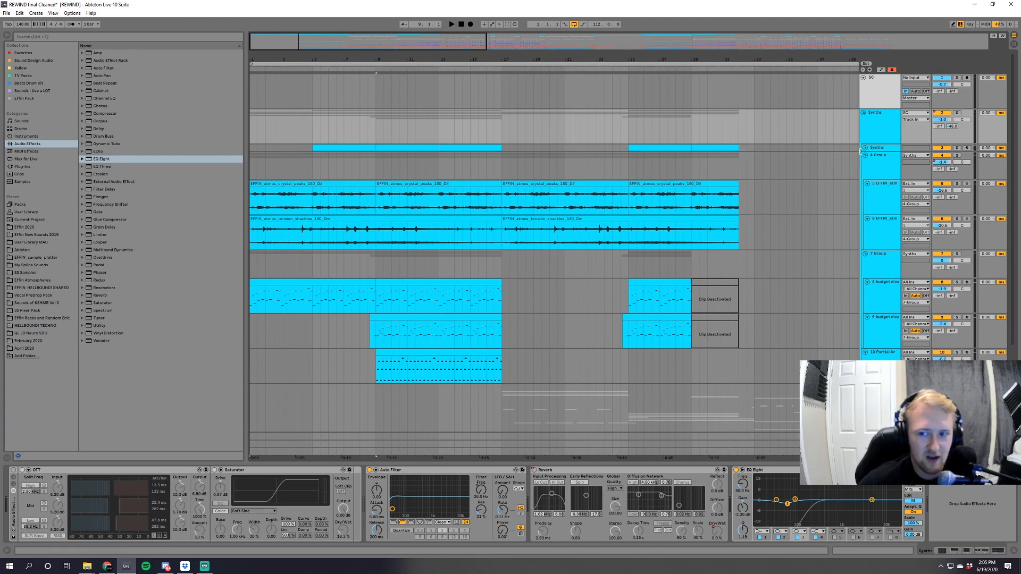
click(865, 147)
Examine the intro's atmosphere audio clips and MIDI synth clips across the tracks of the Synths group.
drag(267, 37, 267, 53)
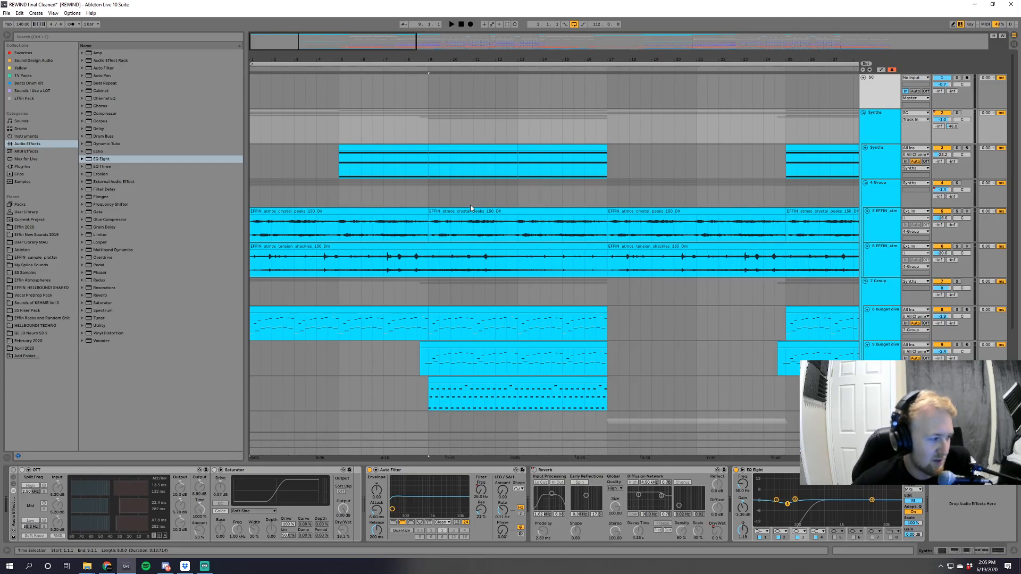
scroll(531, 270, down, 3)
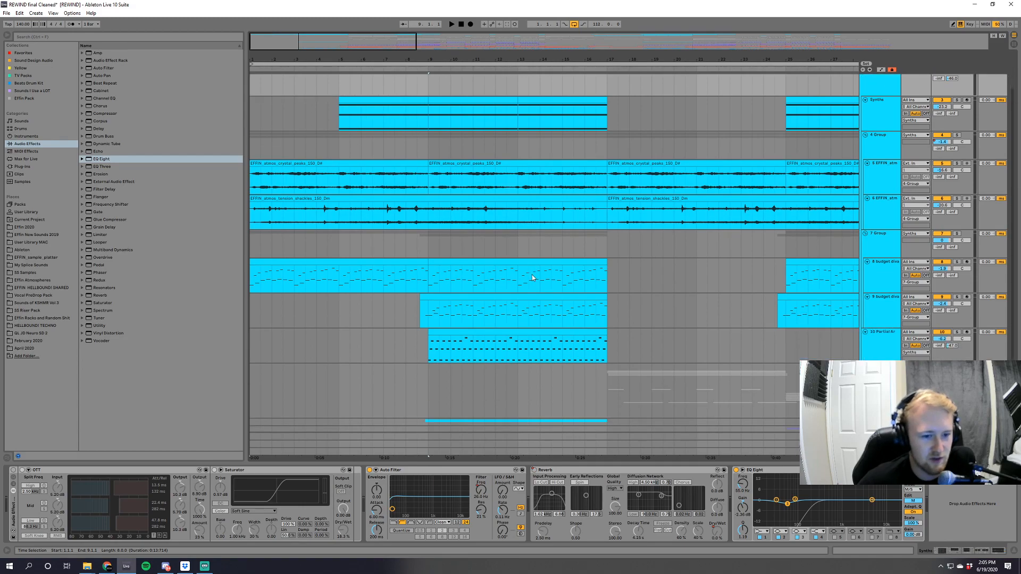
scroll(526, 274, down, 3)
scroll(1013, 285, down, 2)
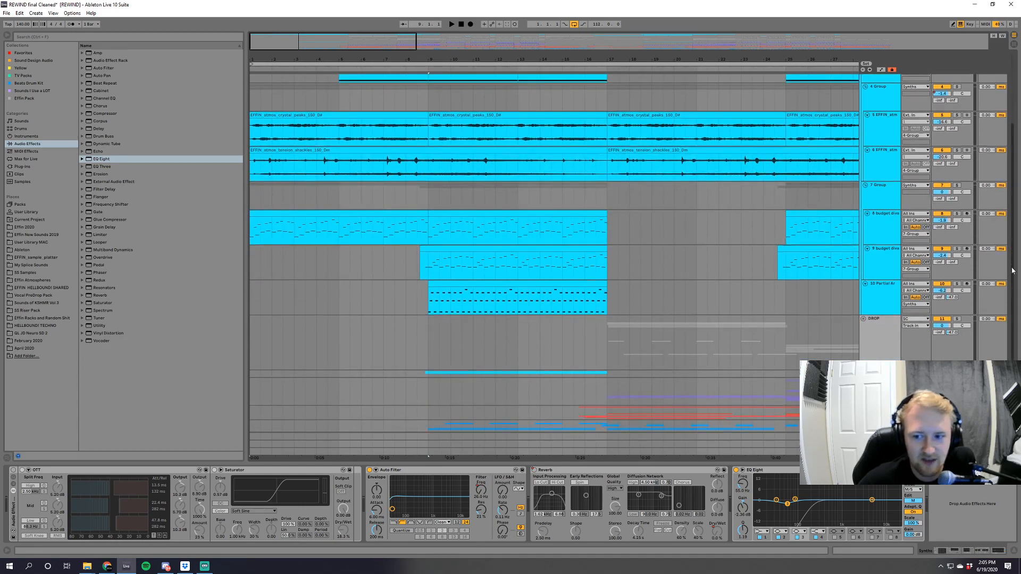
scroll(995, 263, up, 1)
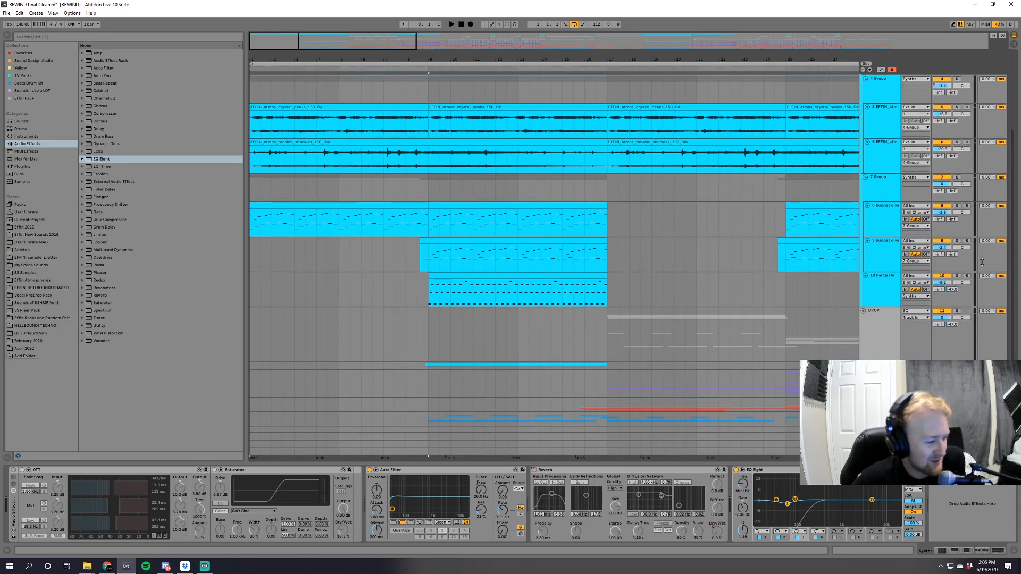
drag(329, 56, 368, 136)
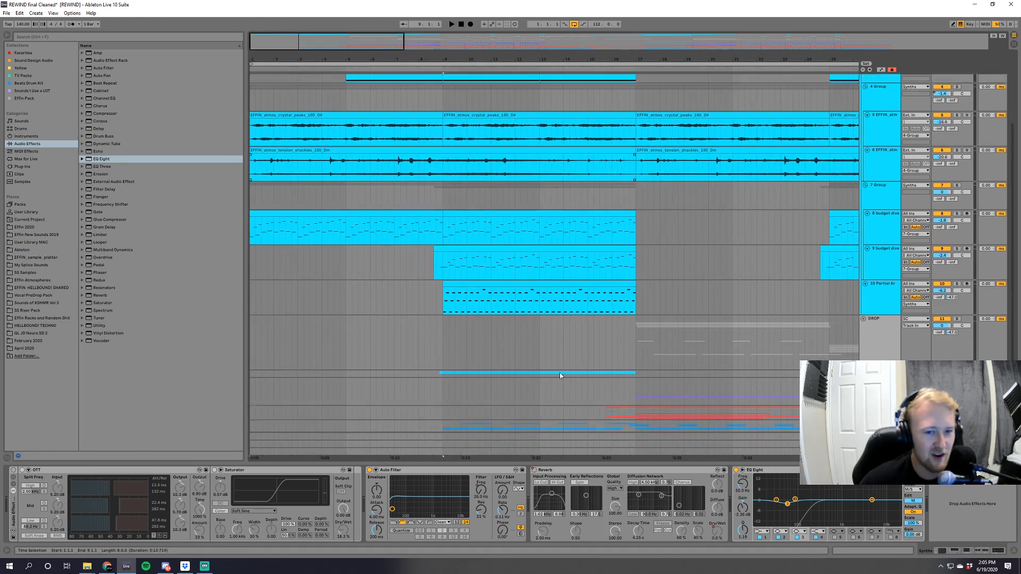
scroll(750, 246, up, 4)
scroll(749, 246, up, 2)
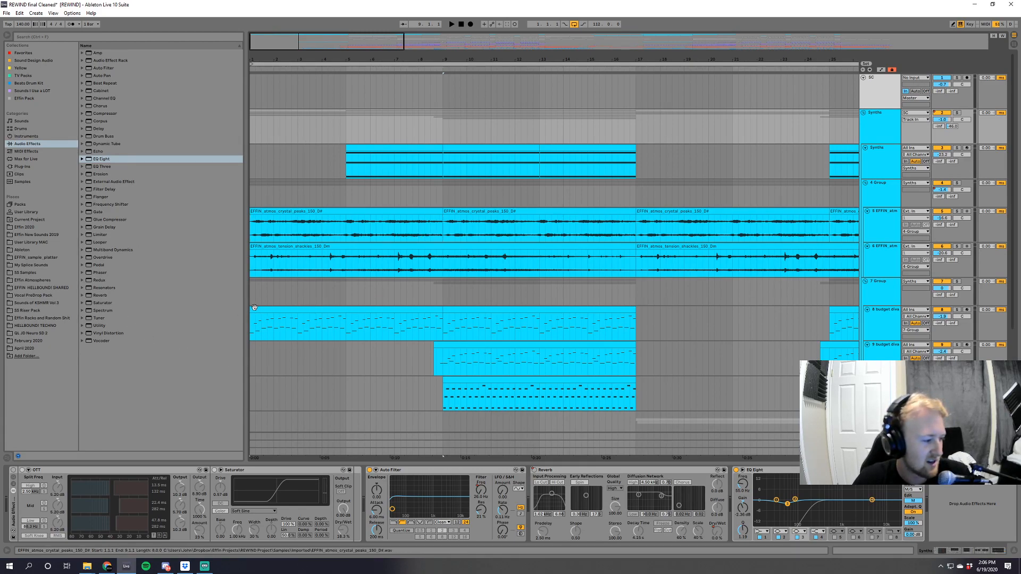
Solo the crystal peaks atmosphere track and audition its first clip from bar 1.
click(268, 212)
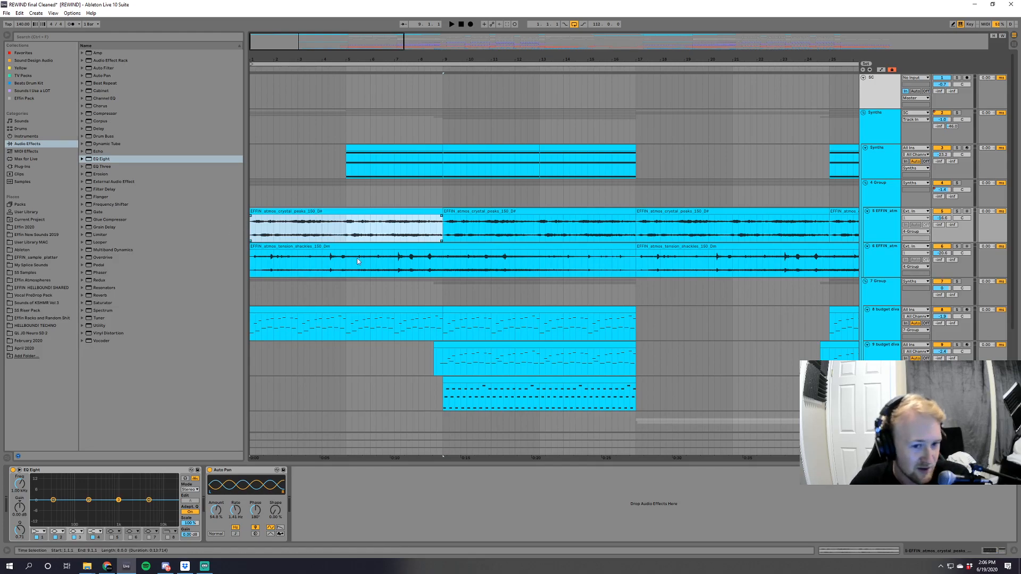
click(956, 211)
key(space)
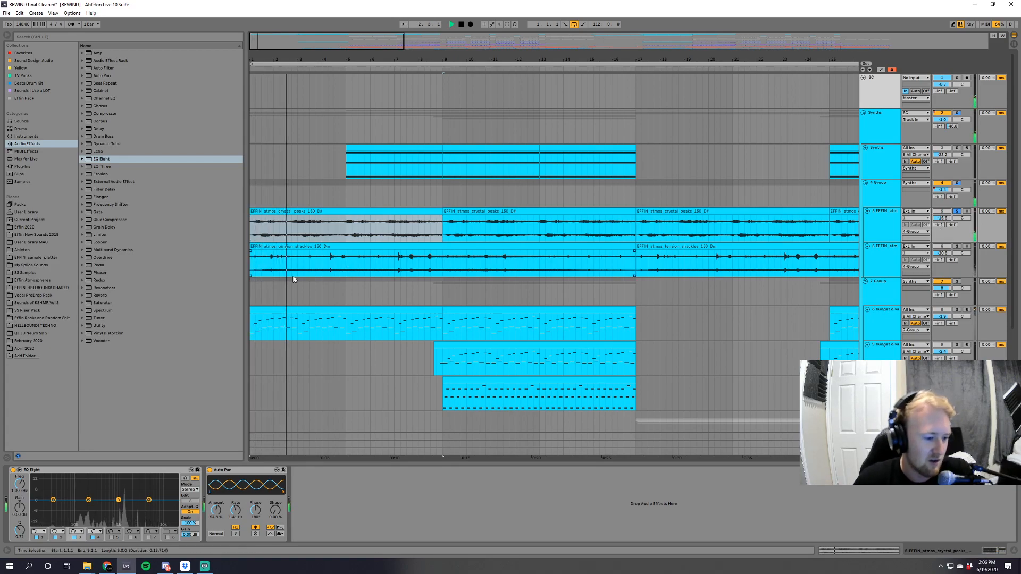
drag(266, 59, 279, 89)
key(space)
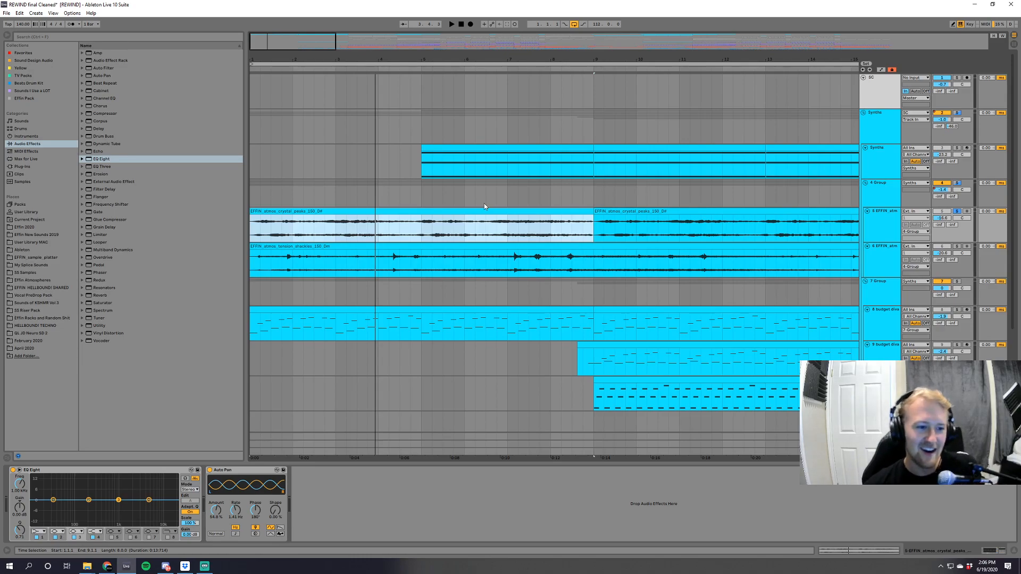
scroll(515, 204, down, 1)
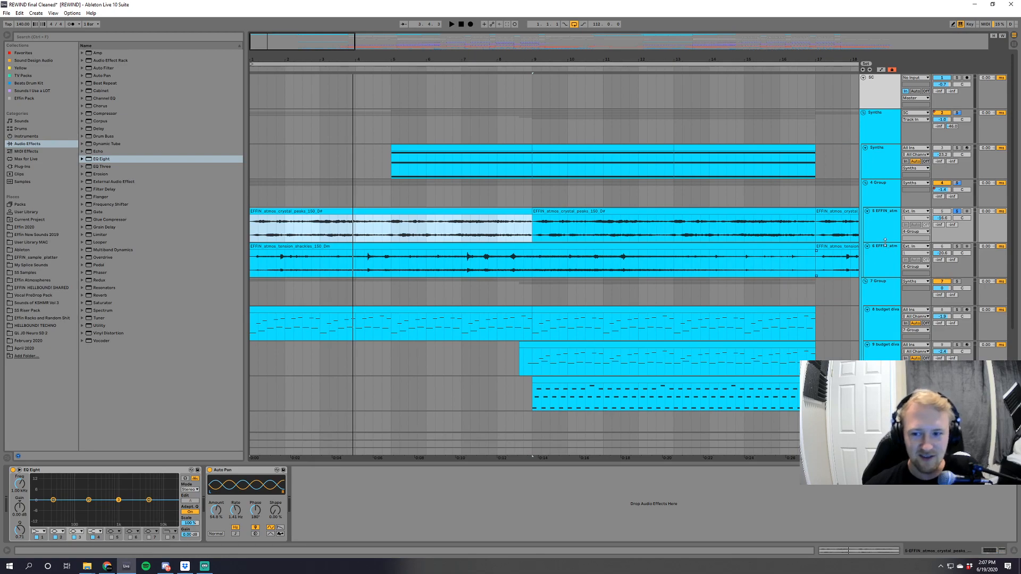
key(space)
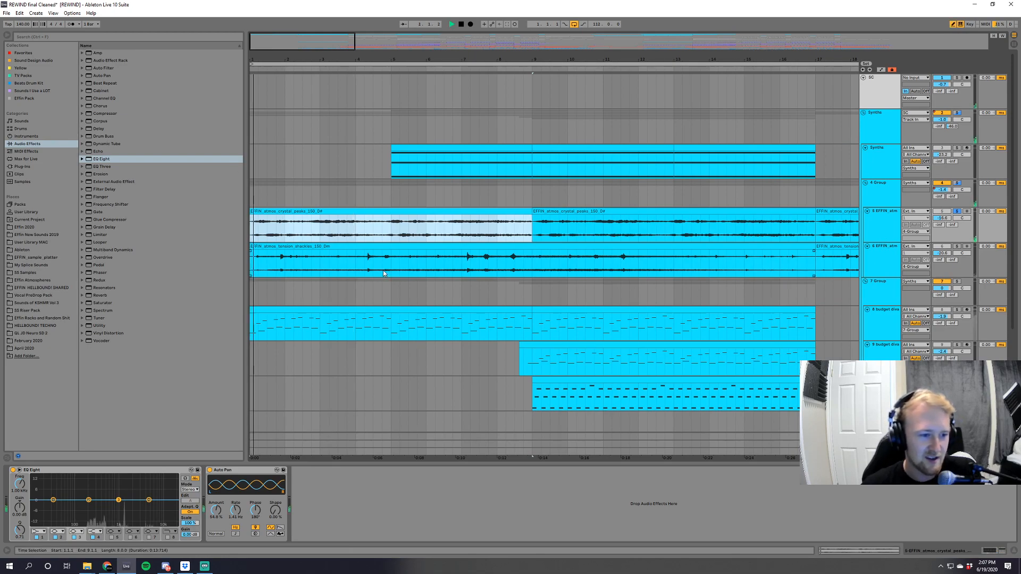
key(space)
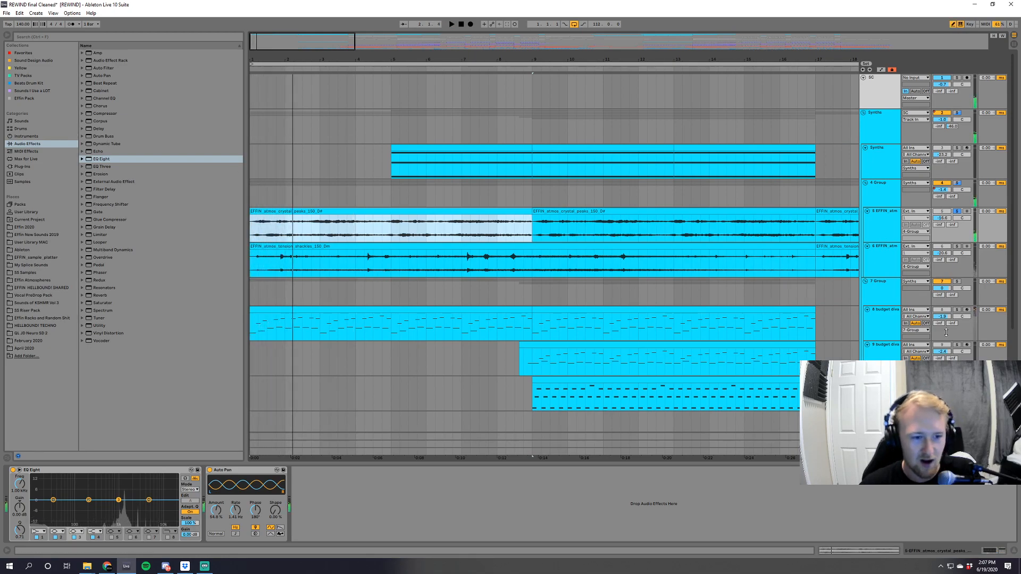
Solo and audition the tension shackles atmosphere track, and show the effect devices of both atmosphere tracks.
click(867, 258)
key(space)
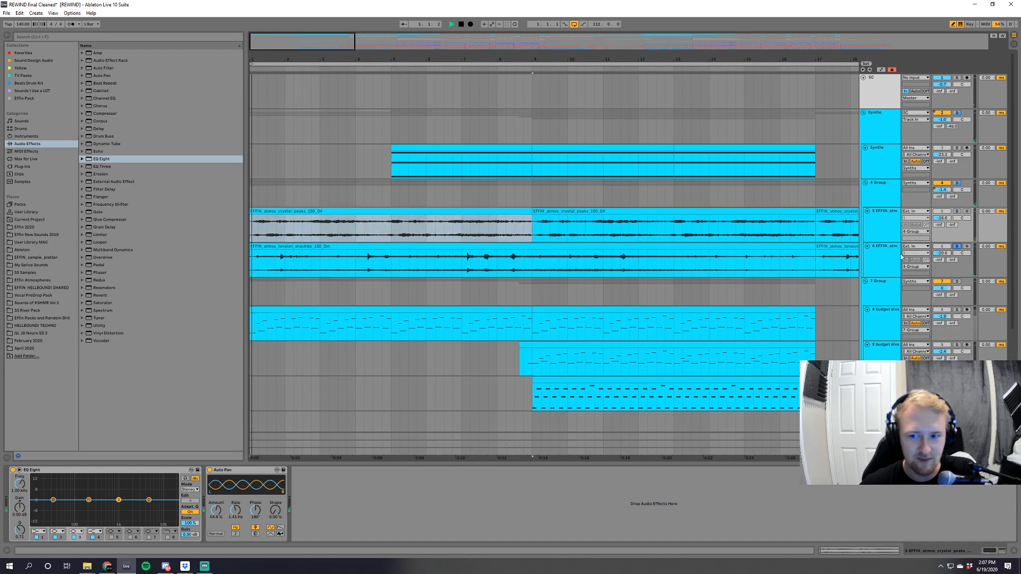
click(940, 257)
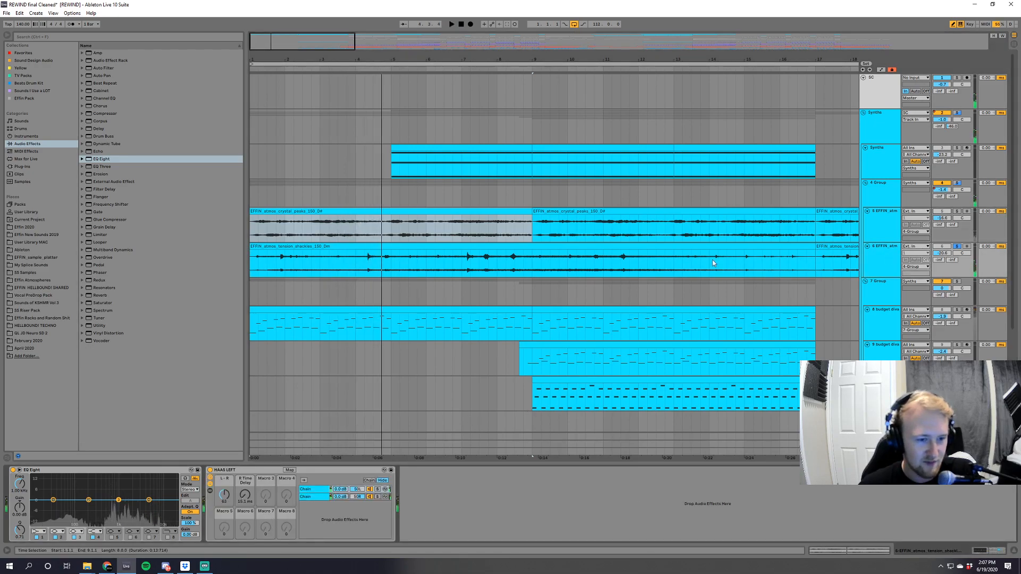
click(874, 222)
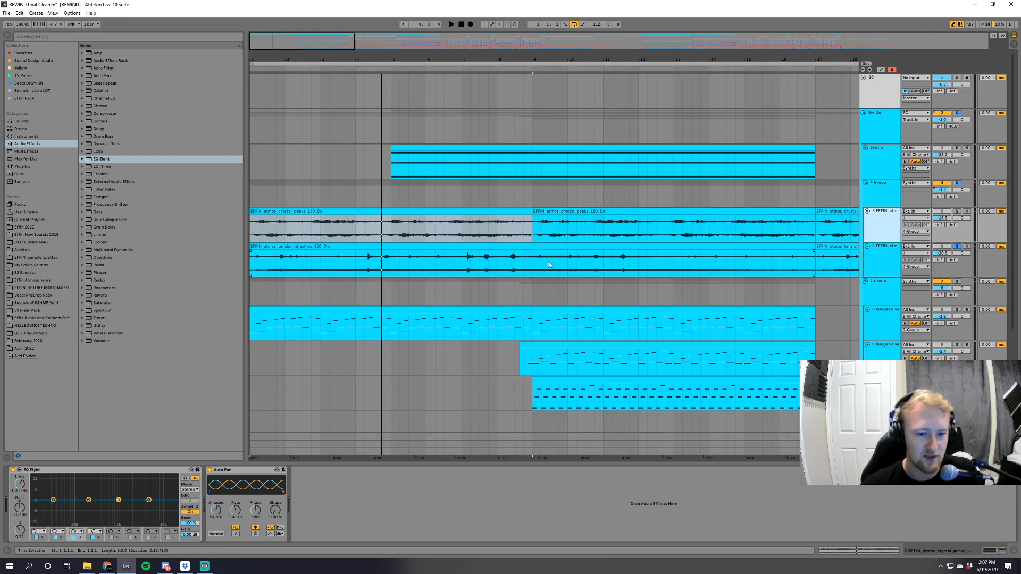
Solo the 8 budget diva track, audition it together with both atmosphere tracks, and clear the solos.
scroll(564, 245, down, 2)
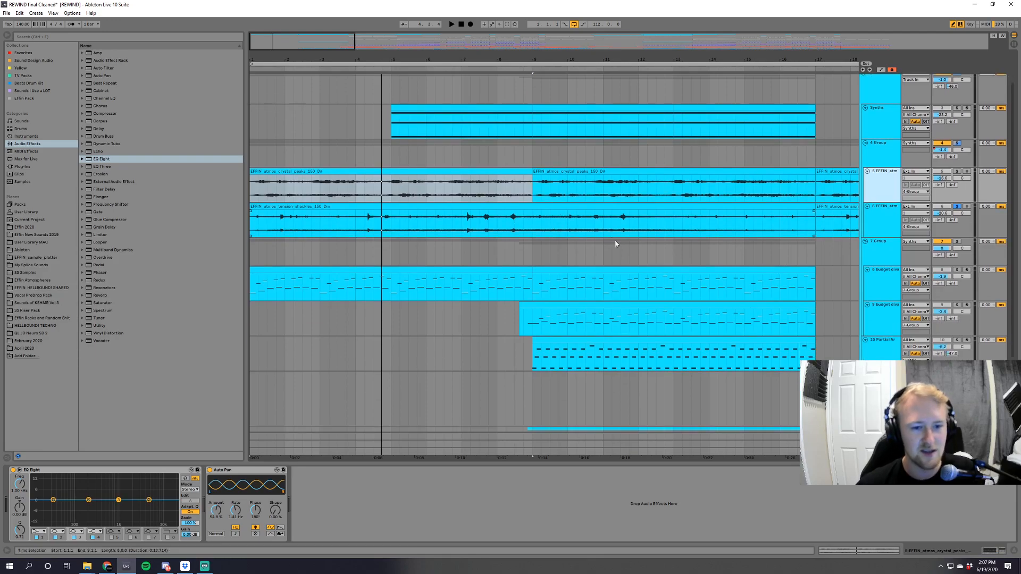
click(956, 270)
key(space)
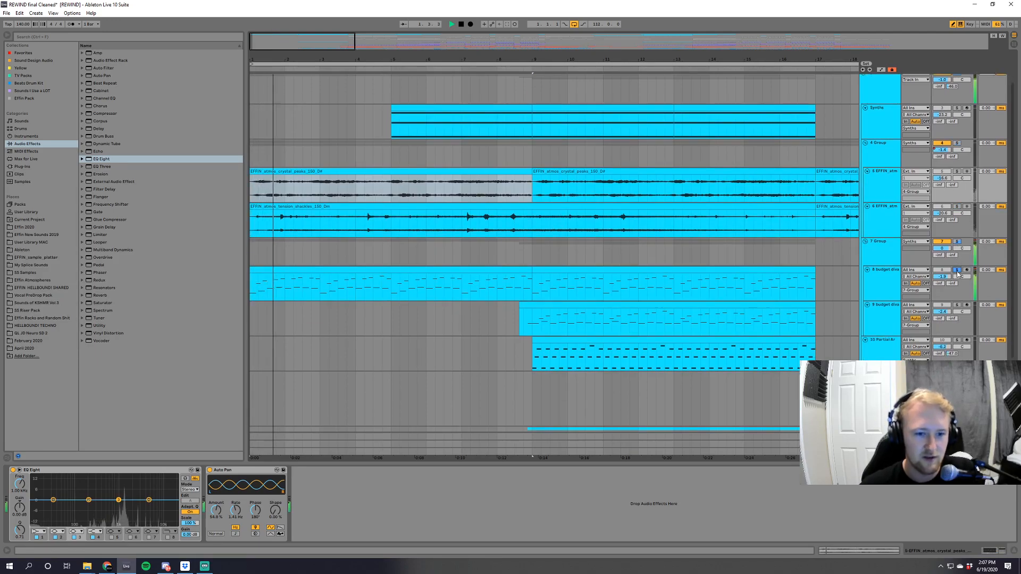
ctrl+click(957, 172)
ctrl+click(957, 207)
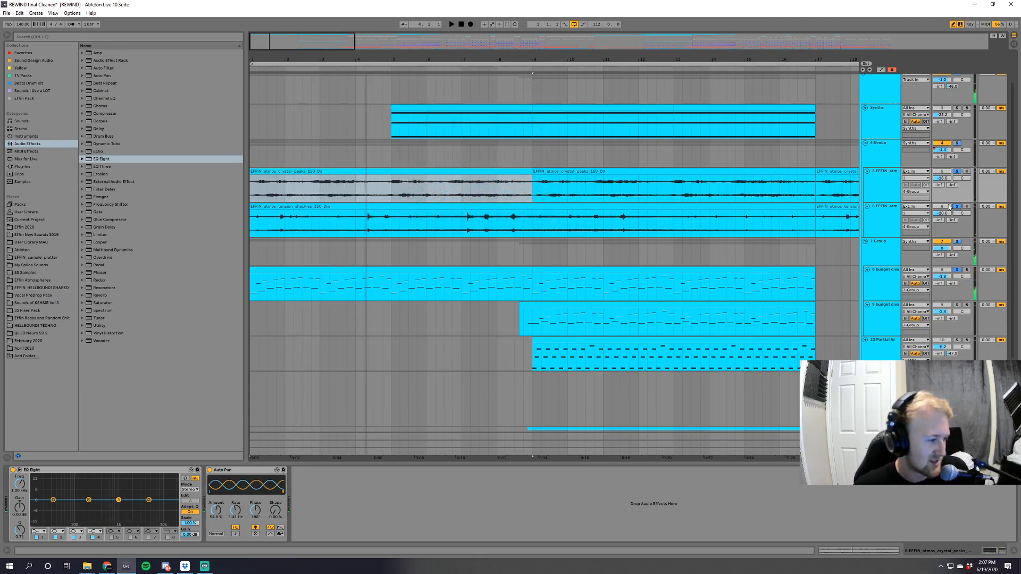
click(957, 206)
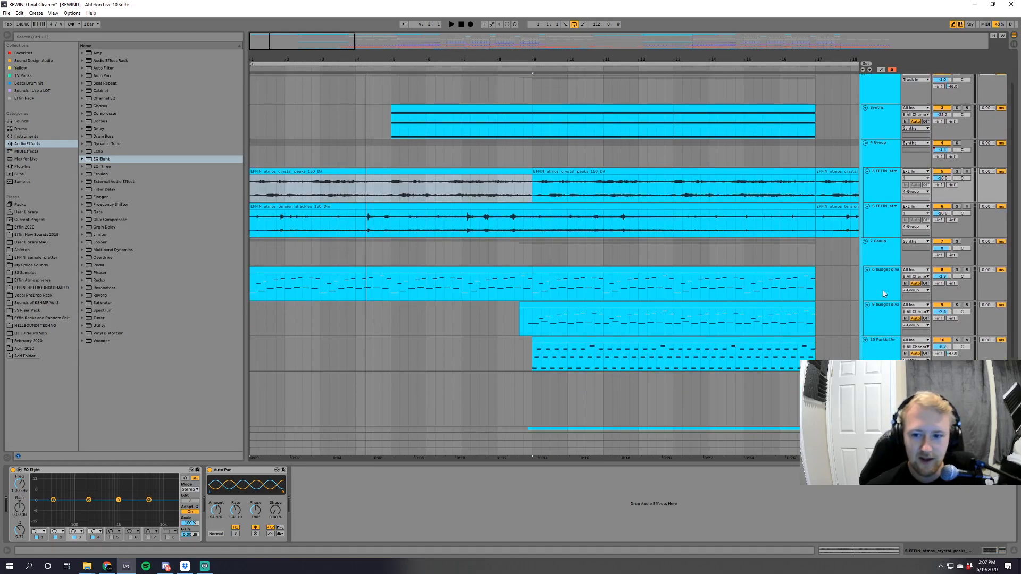
Open the Serum plug-in window from the device chain of the 8 budget diva track.
click(882, 291)
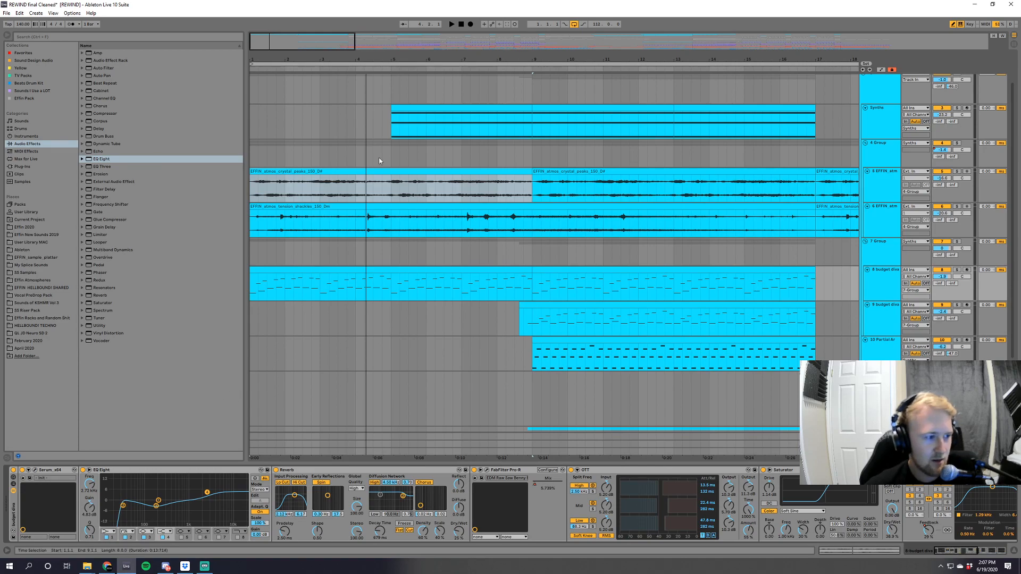
mouse_move(954, 554)
mouse_down()
mouse_move(994, 554)
mouse_move(947, 553)
mouse_up()
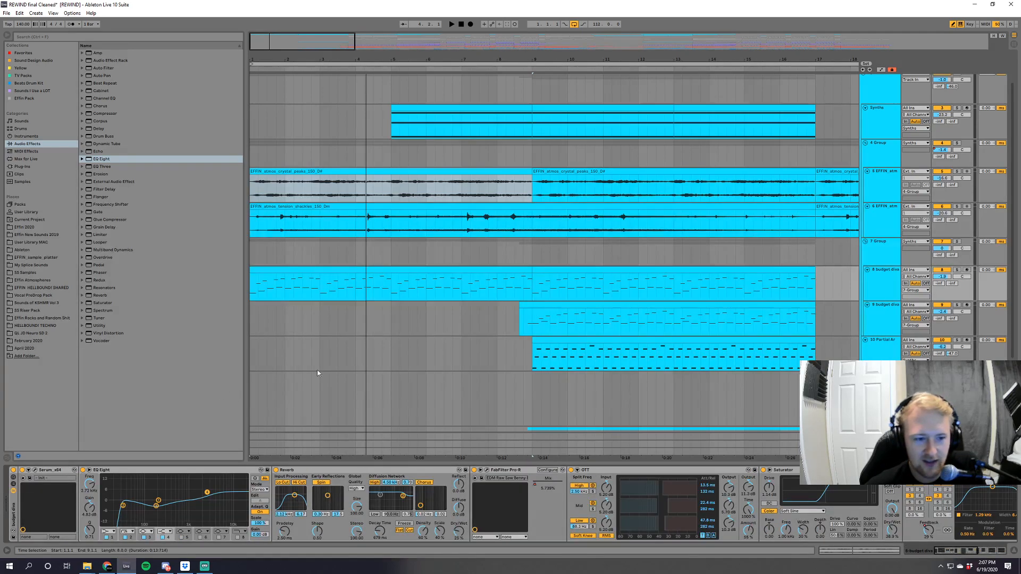
drag(265, 39, 265, 48)
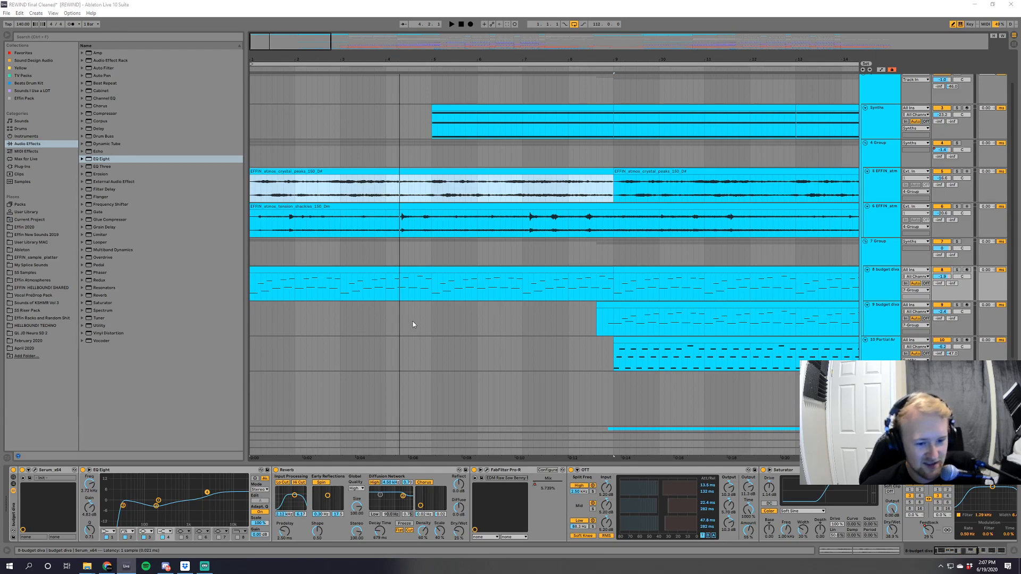
drag(226, 37, 362, 78)
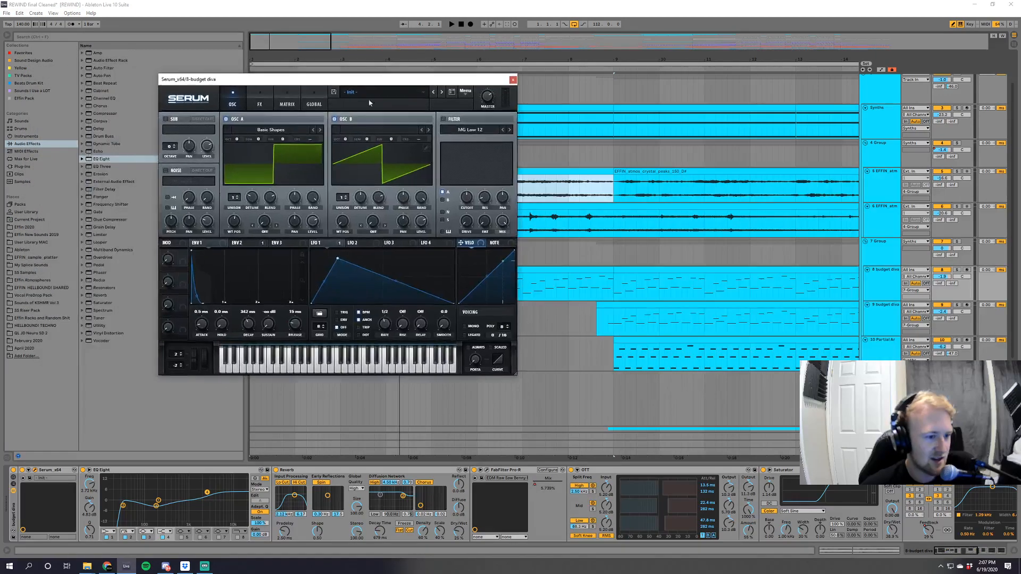
Inspect Serum's effects page and, back on the oscillator page, compare the LFO 1, LFO 2 and LFO 3 shapes.
click(261, 106)
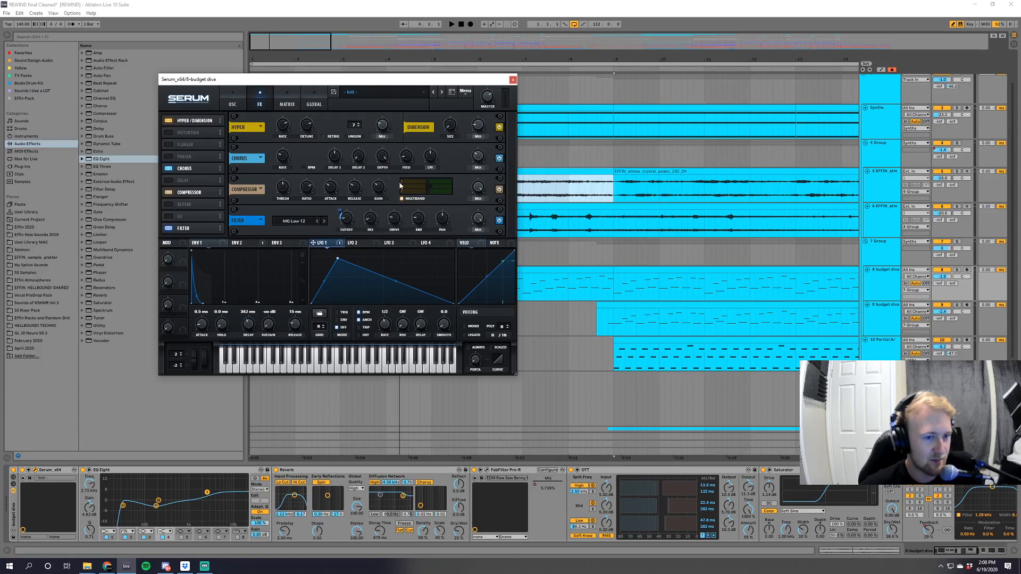
click(232, 101)
click(356, 245)
click(321, 243)
click(358, 244)
click(392, 244)
click(322, 244)
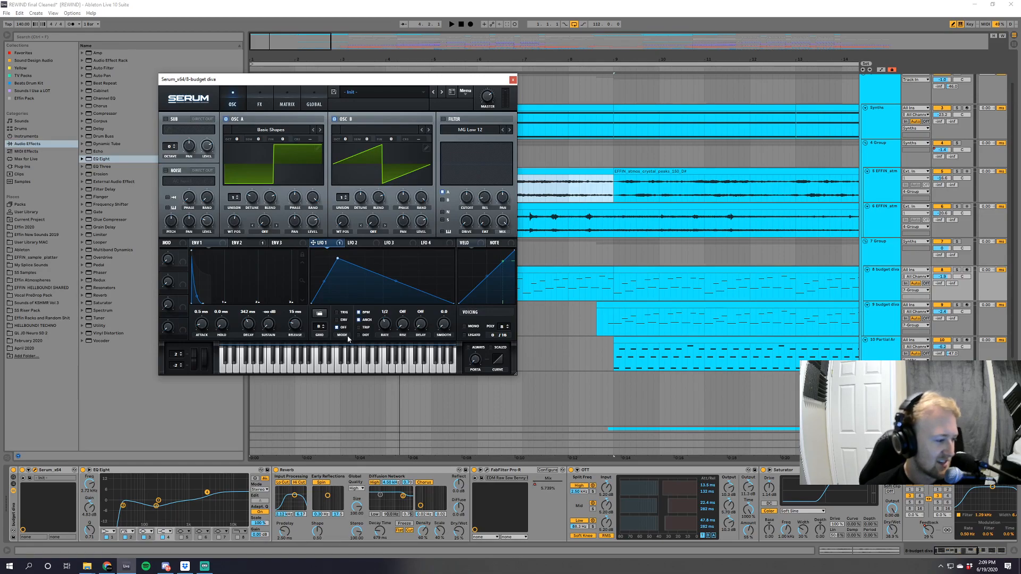
Compare Serum's ENV 2 and ENV 1 envelopes and close the plug-in window.
click(240, 243)
click(201, 243)
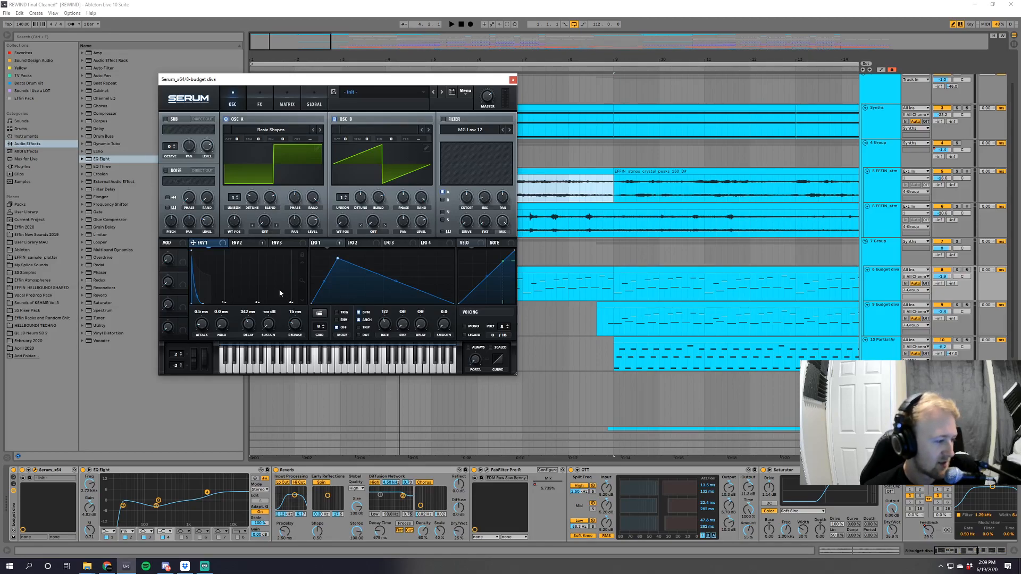
click(512, 79)
Play the intro and examine the MIDI notes of the first 8 budget diva clip in the note editor.
key(space)
scroll(940, 254, down, 1)
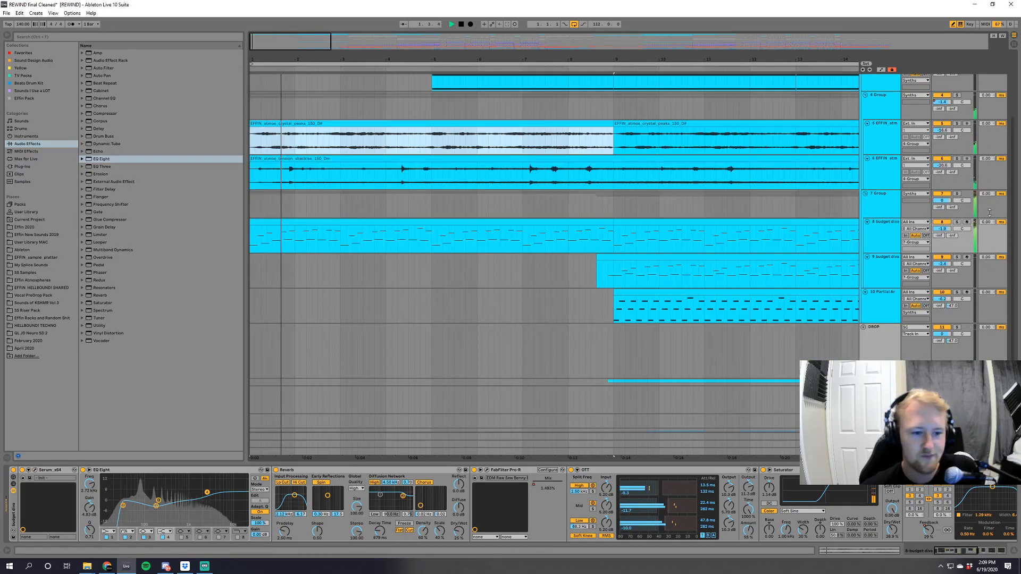
drag(1013, 189, 1014, 127)
click(880, 322)
double_click(587, 306)
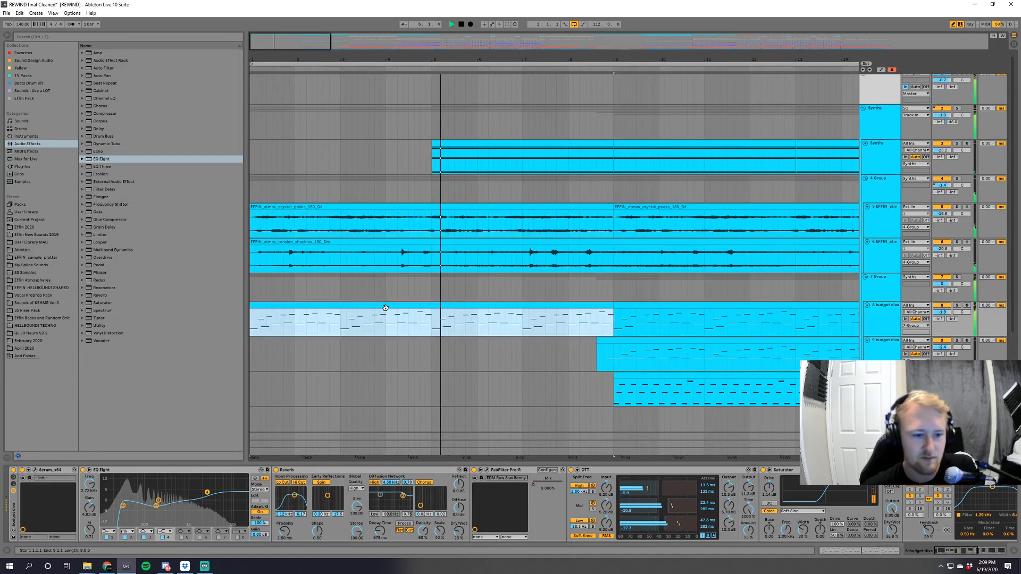
key(b)
click(212, 348)
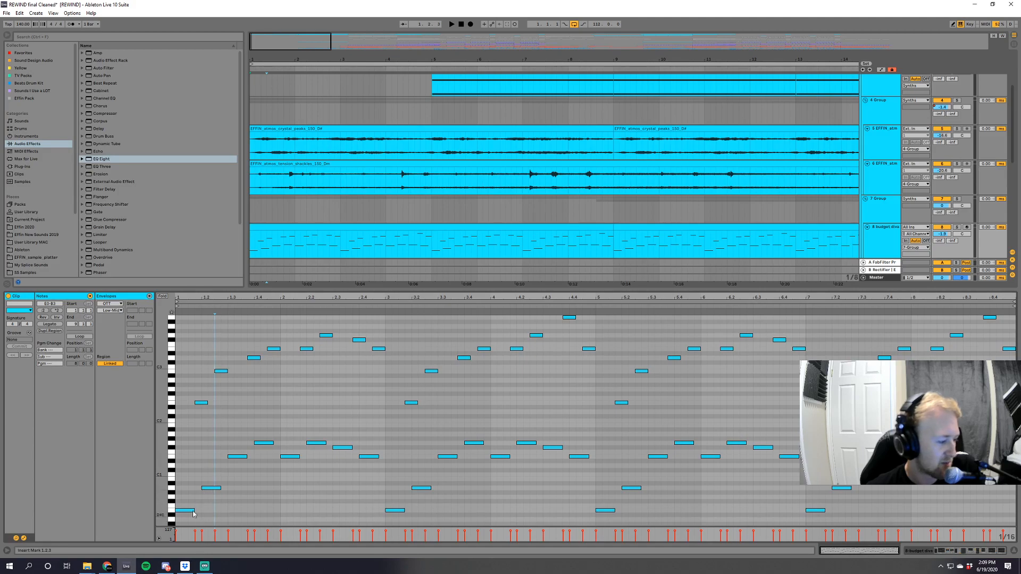
click(217, 488)
click(235, 461)
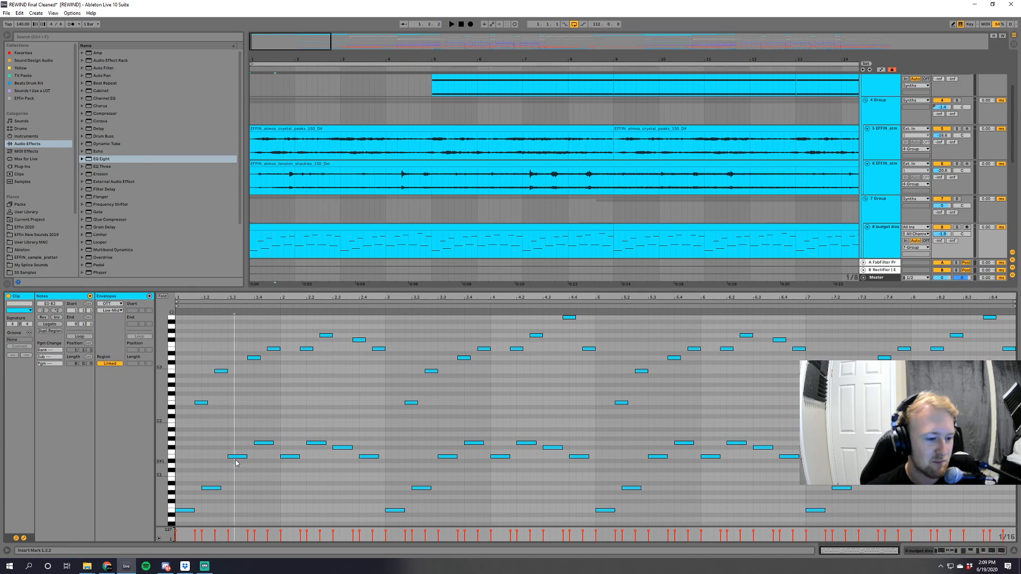
Transpose the upper notes of the 8 budget diva clip down an octave, audition them, and move them back up an octave.
drag(195, 355, 903, 410)
key(ctrl+a)
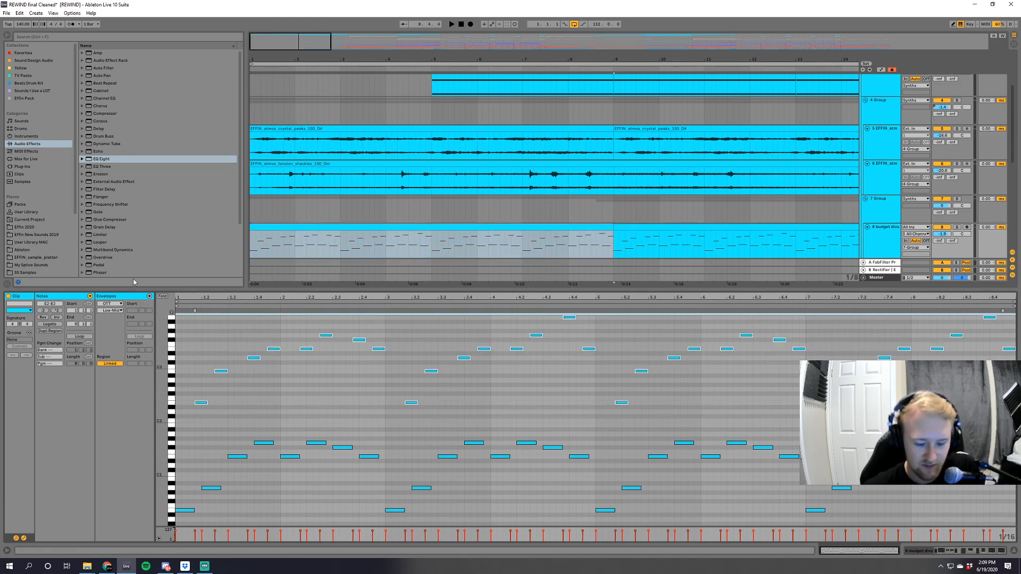
key(shift+Down)
key(space)
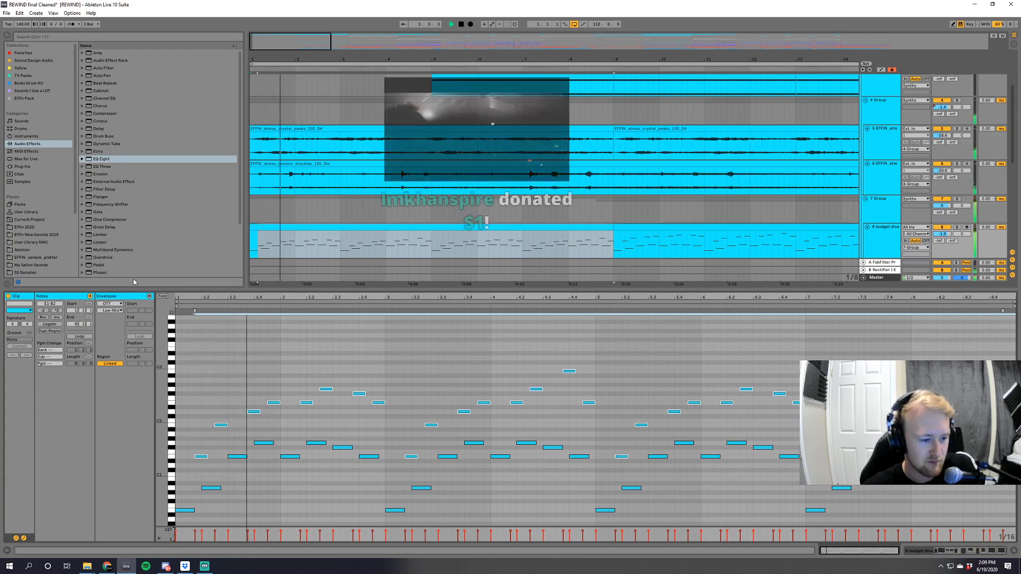
key(space)
key(shift+Up)
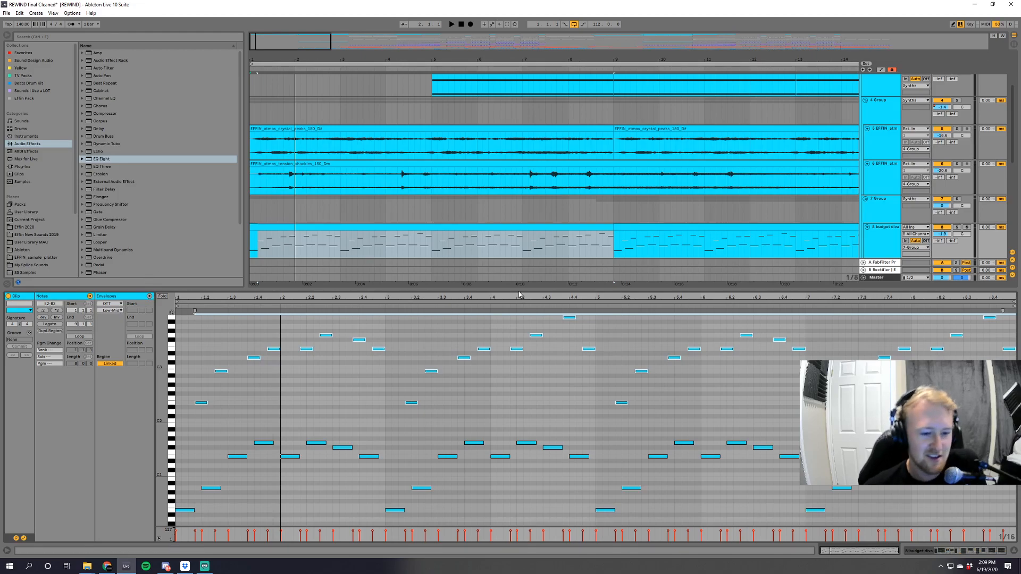
Show the 8 budget diva track's device chain during playback, and inspect the FabFilter Pro-R reverb settings in its plug-in window.
key(space)
click(882, 242)
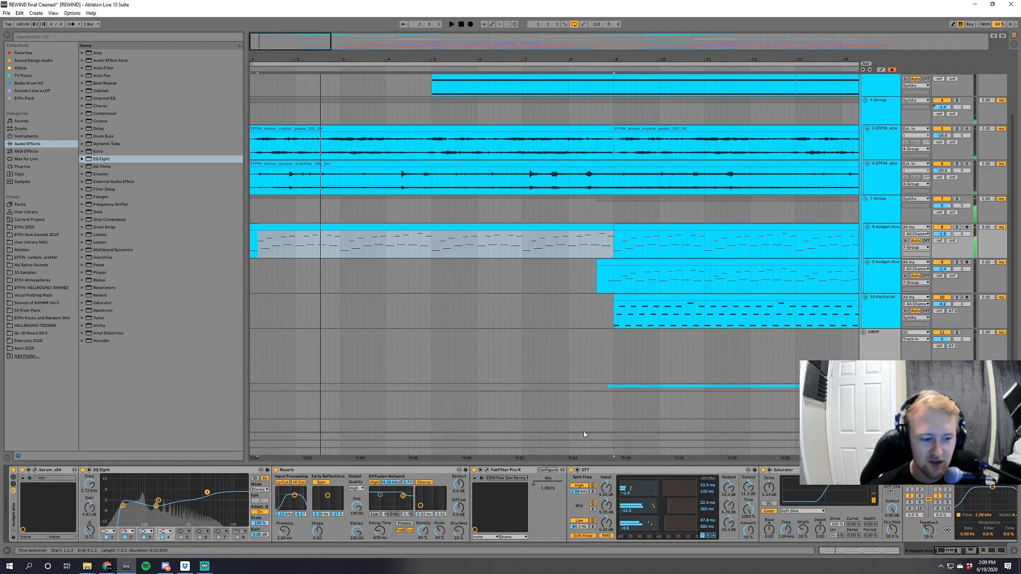
key(space)
drag(943, 553, 954, 552)
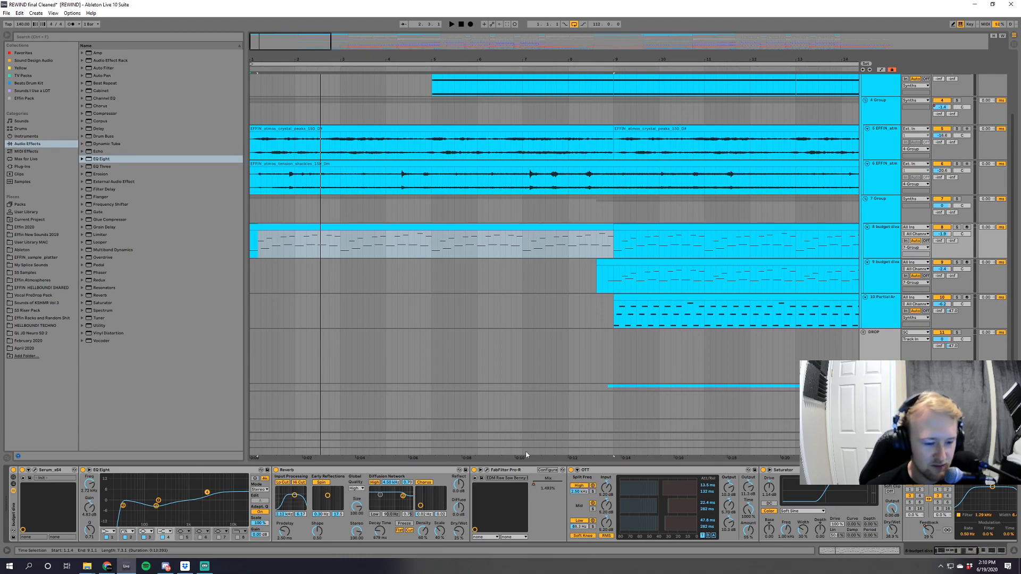
click(485, 473)
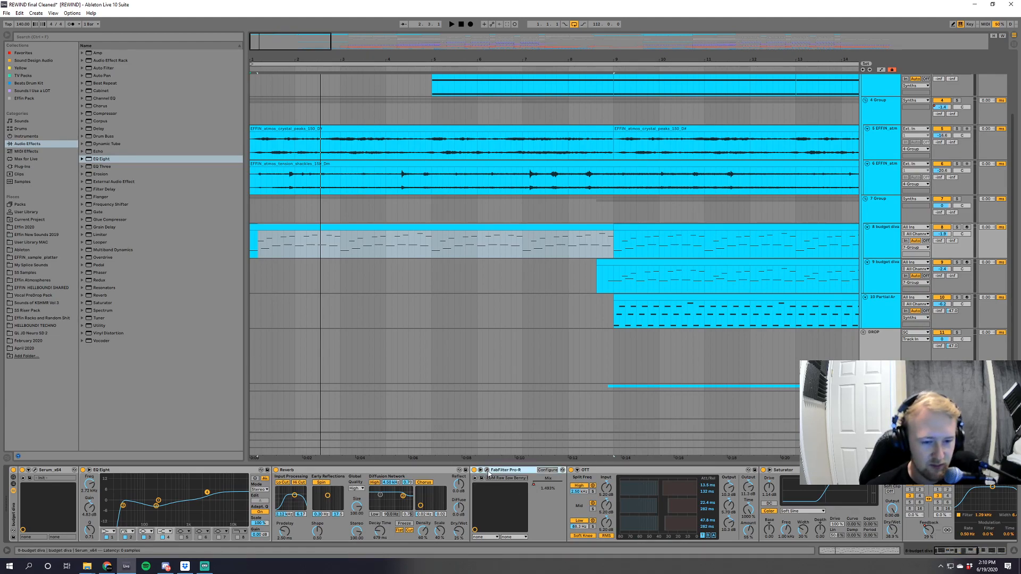
click(487, 470)
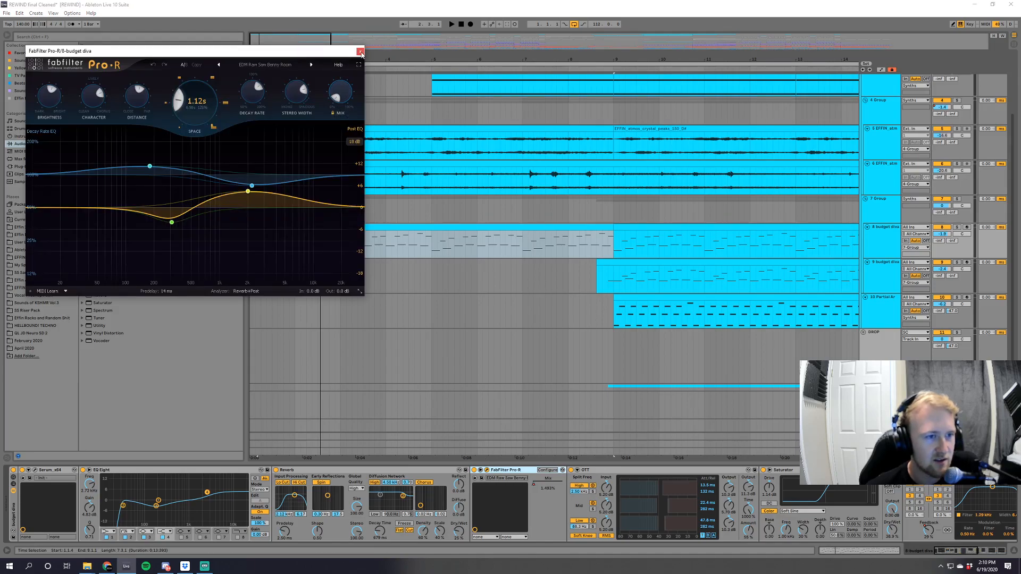
click(360, 52)
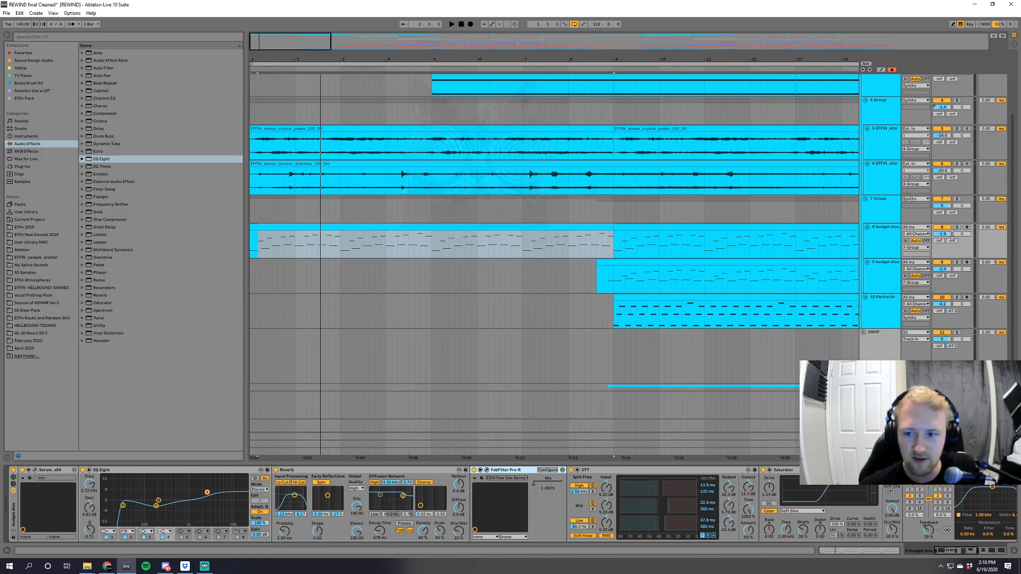
Show the FabFilter Pro-R Mix automation on the 8 budget diva track, audition it soloed from bar 7, and hide the automation.
key(a)
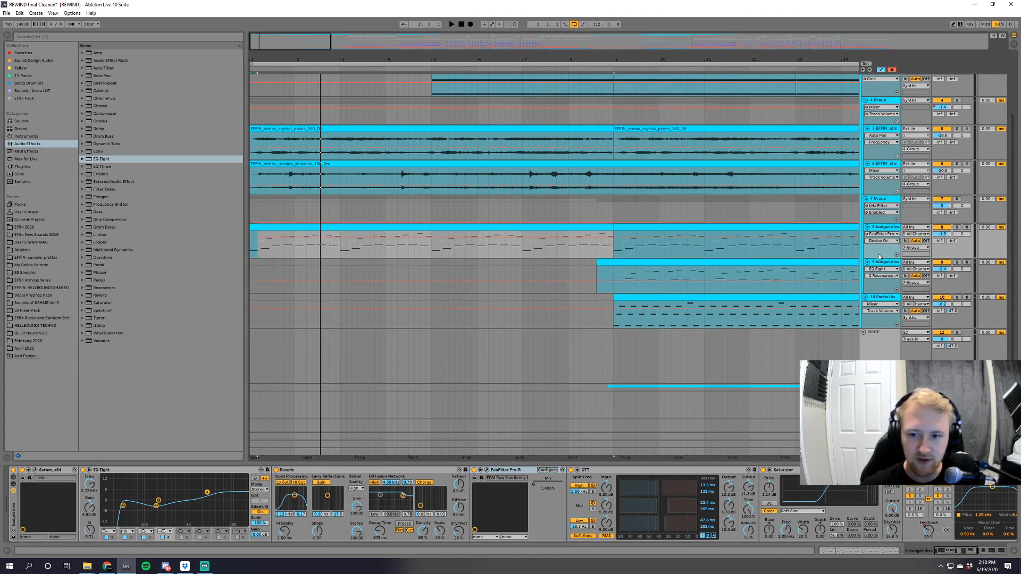
click(551, 242)
drag(290, 50, 280, 34)
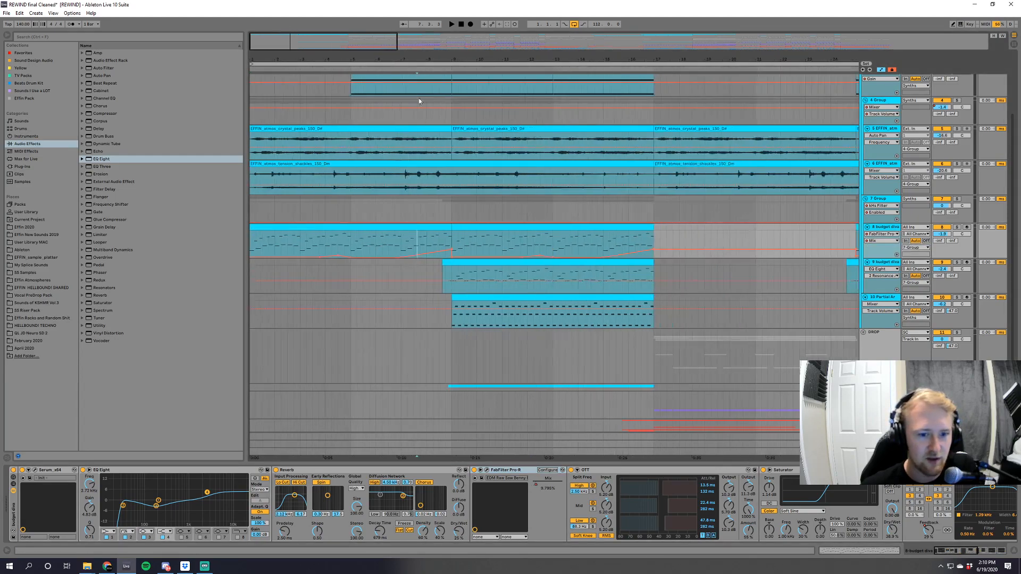
click(956, 228)
key(space)
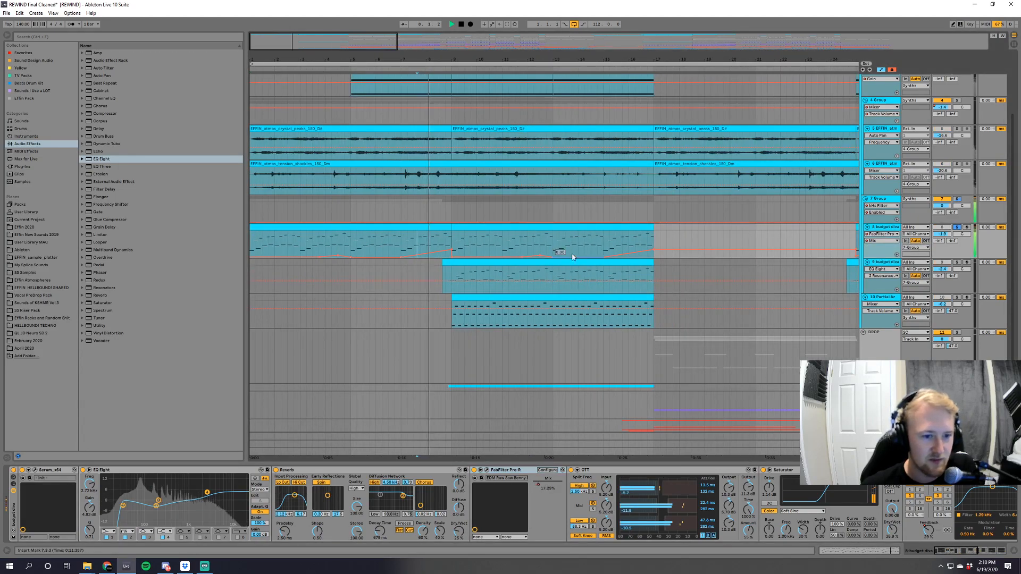
key(space)
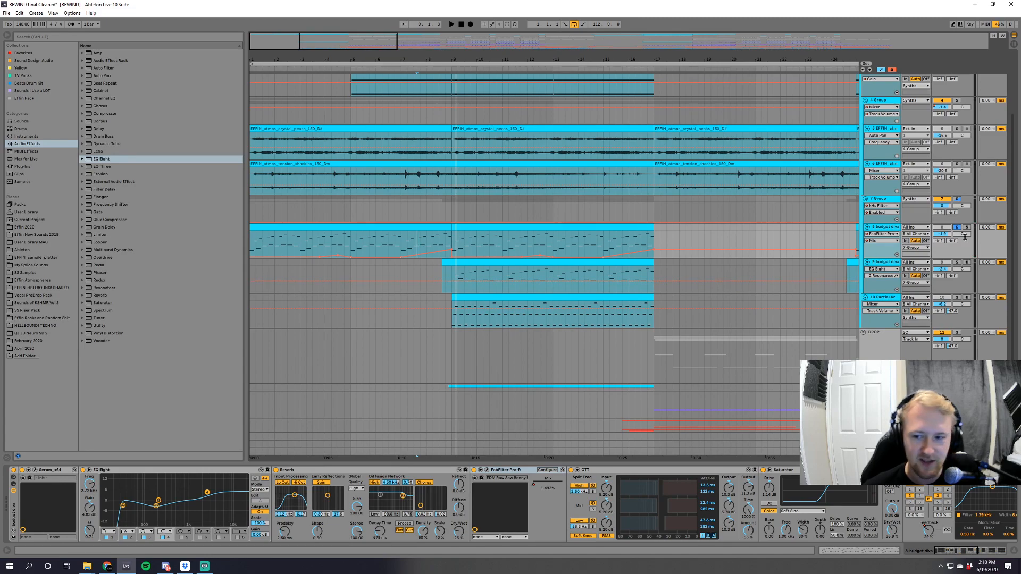
key(a)
Audition the 9 budget diva track soloed from bar 9, and compare its Serum oscillator settings with those of the 8 budget diva track.
click(451, 284)
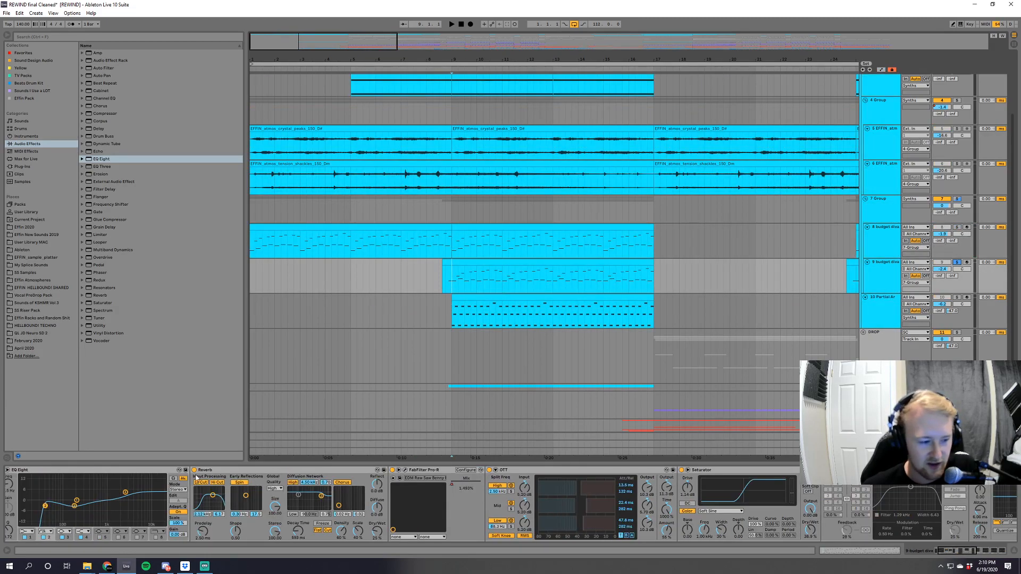
scroll(102, 493, left, 5)
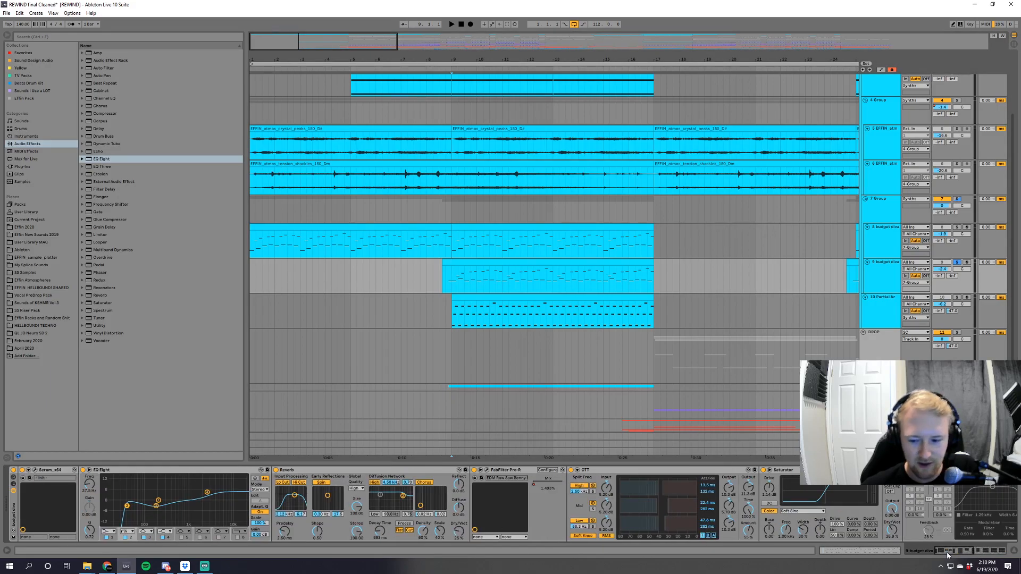
key(space)
click(33, 470)
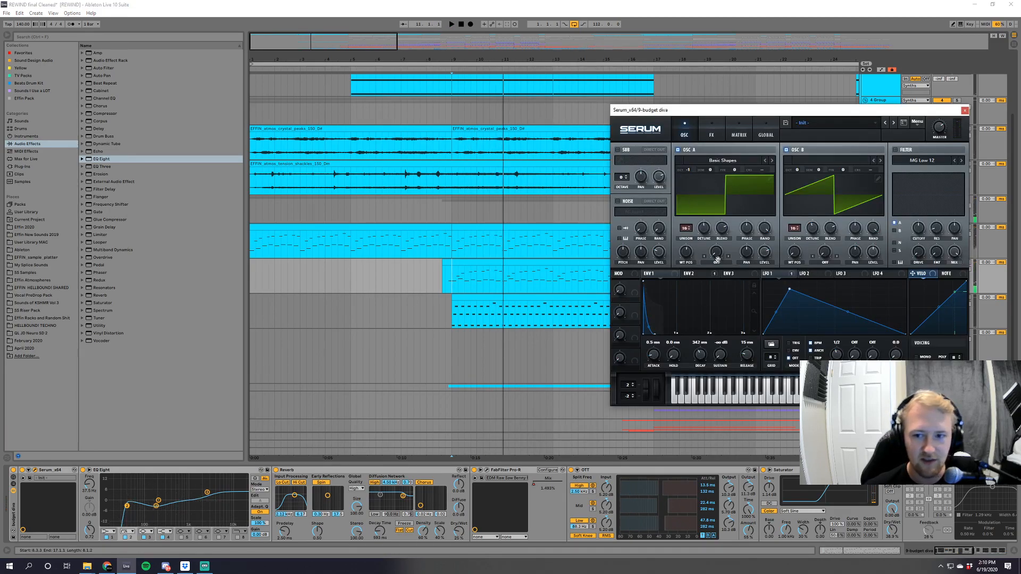
click(965, 111)
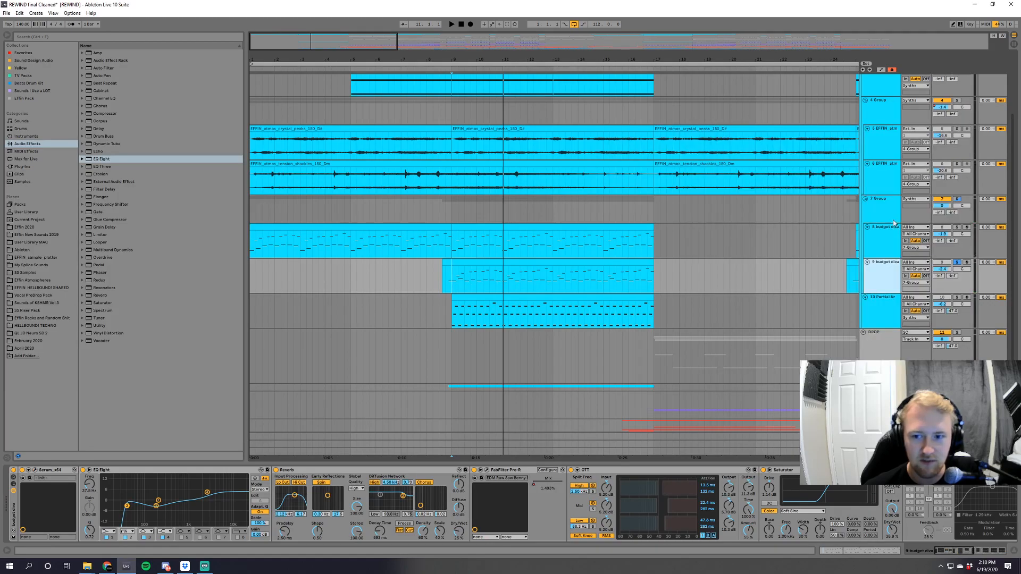
click(35, 470)
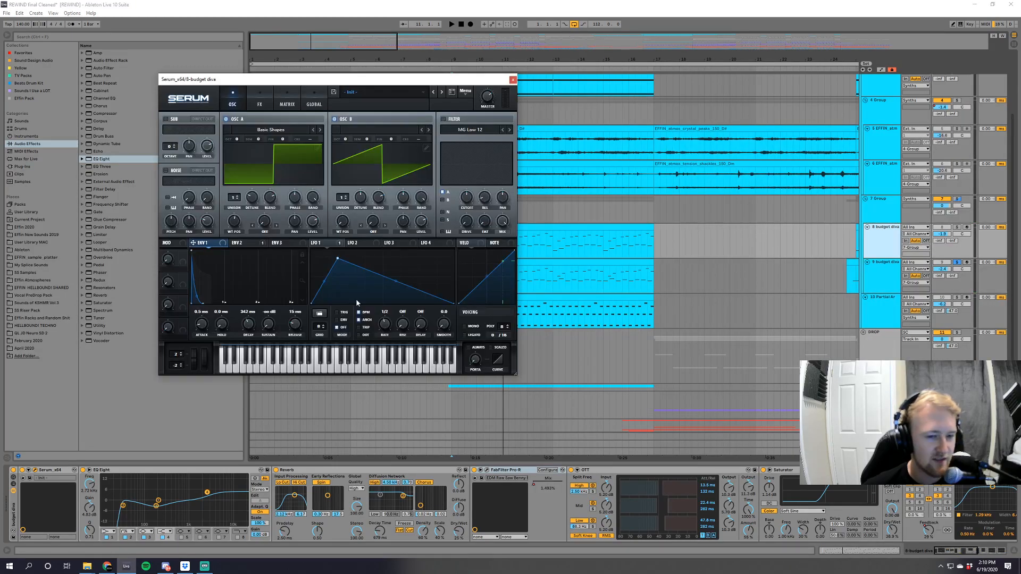
click(513, 80)
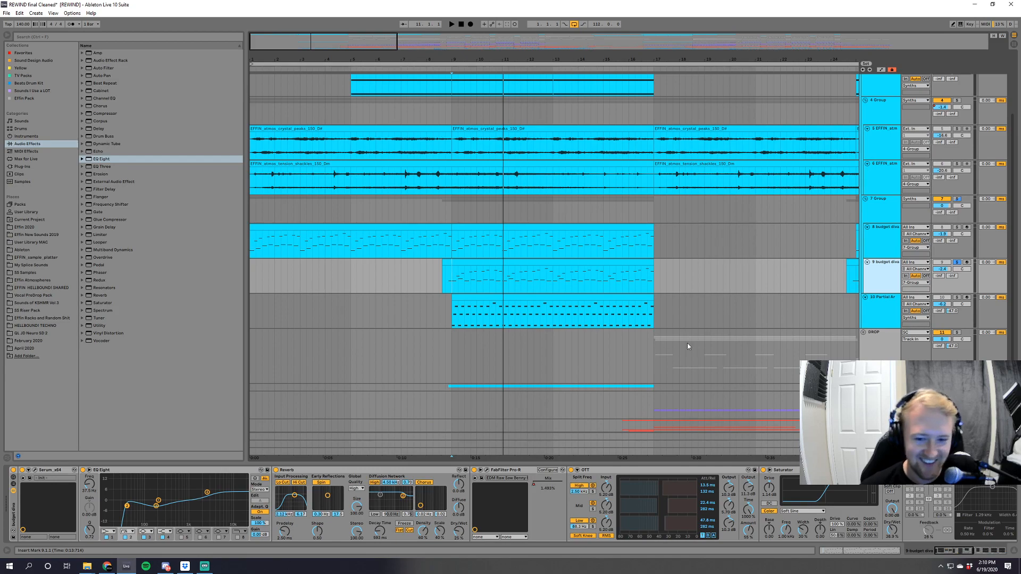
Play the 9 budget diva track while inspecting its Serum effects page and LFOs, and close the plug-in window.
key(space)
click(34, 470)
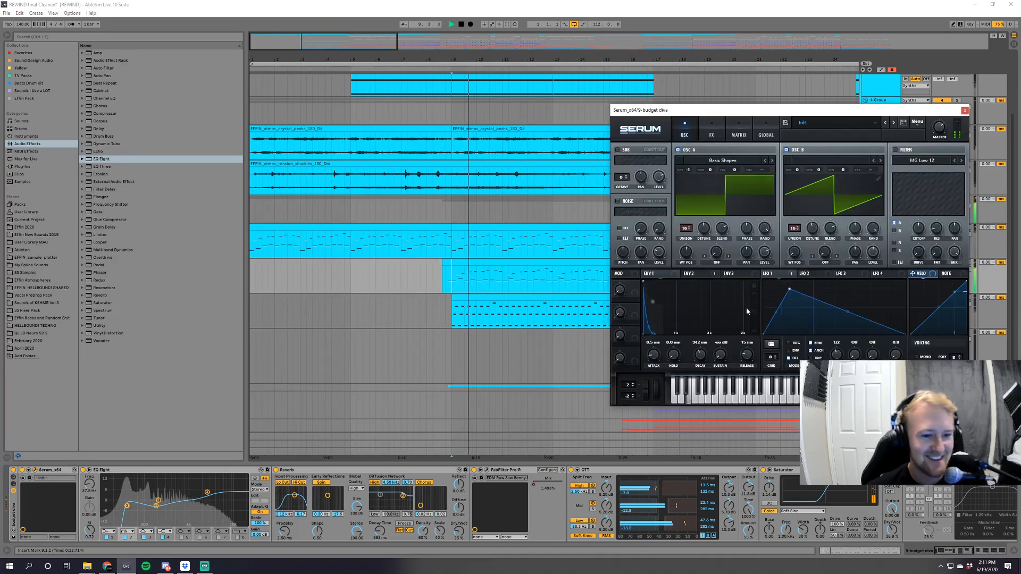
click(711, 134)
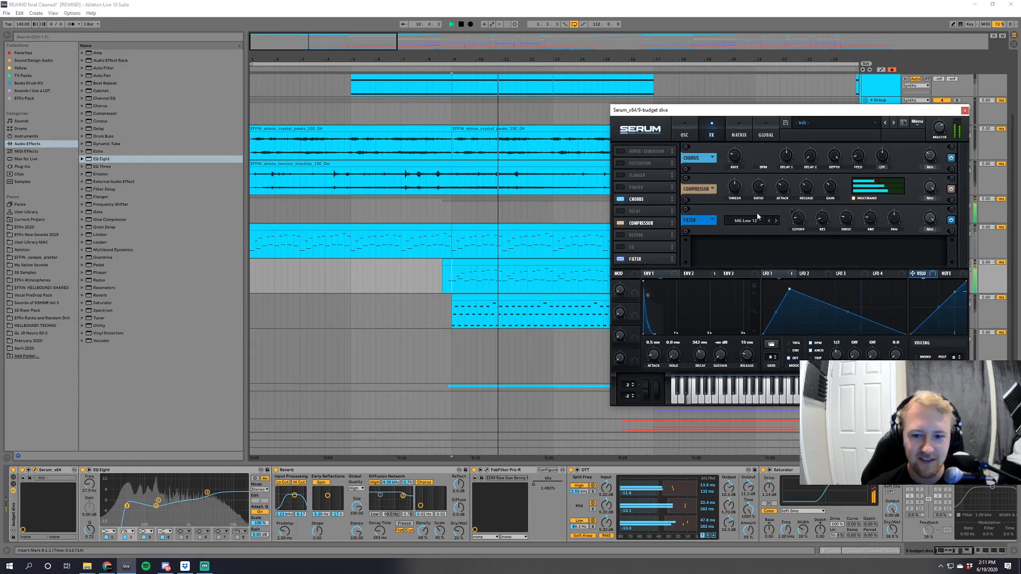
click(810, 274)
click(774, 274)
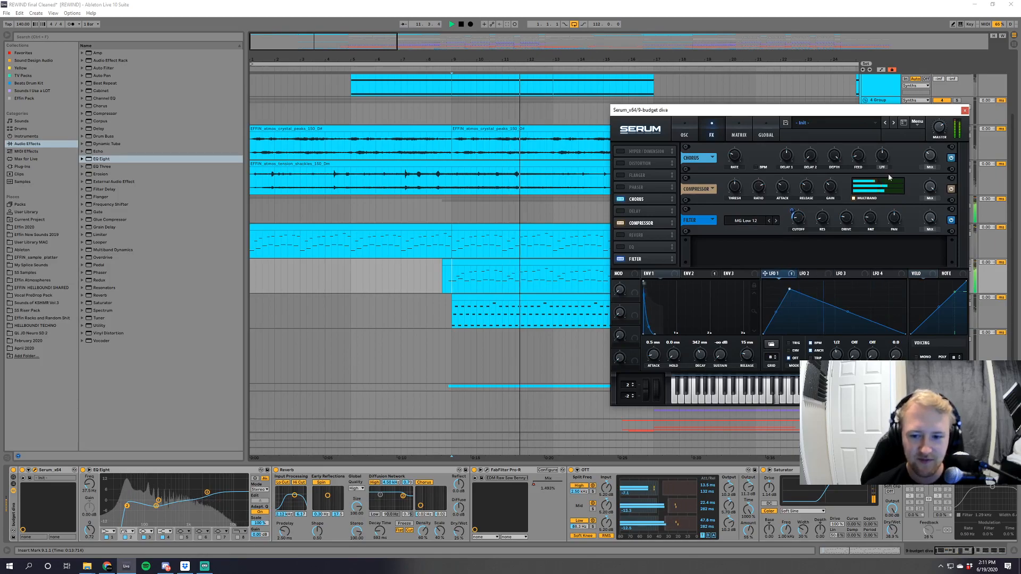
click(964, 111)
Audition the arpeggiated Synths track soloed from bar 5, with its device chain shown.
drag(360, 57, 318, 57)
scroll(315, 160, up, 2)
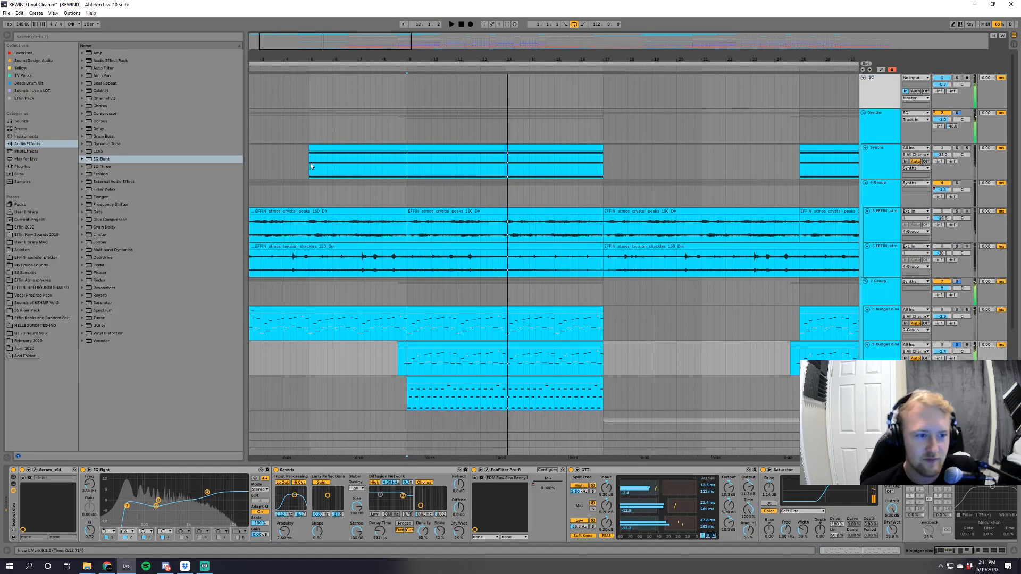
click(304, 166)
key(space)
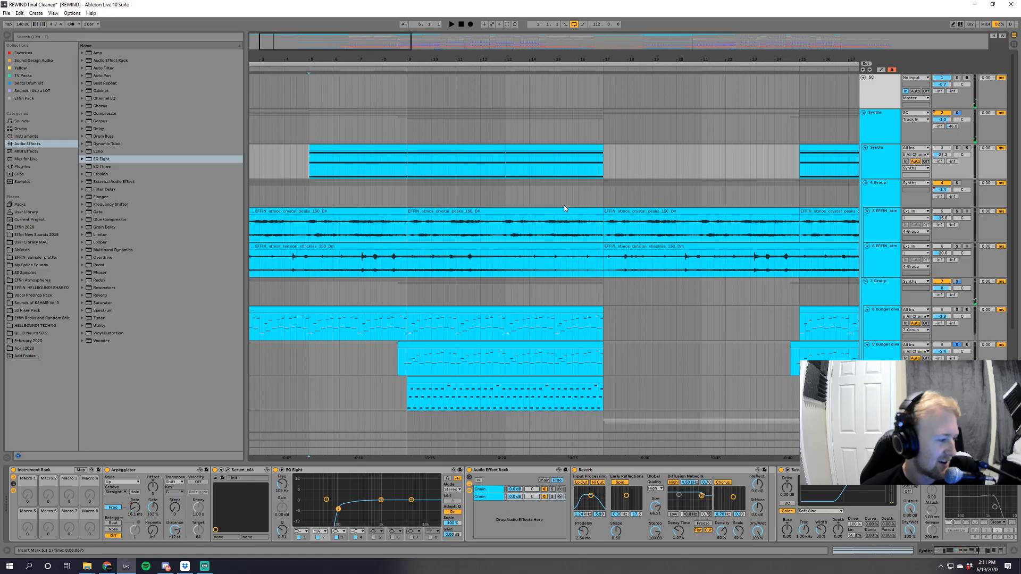
click(621, 222)
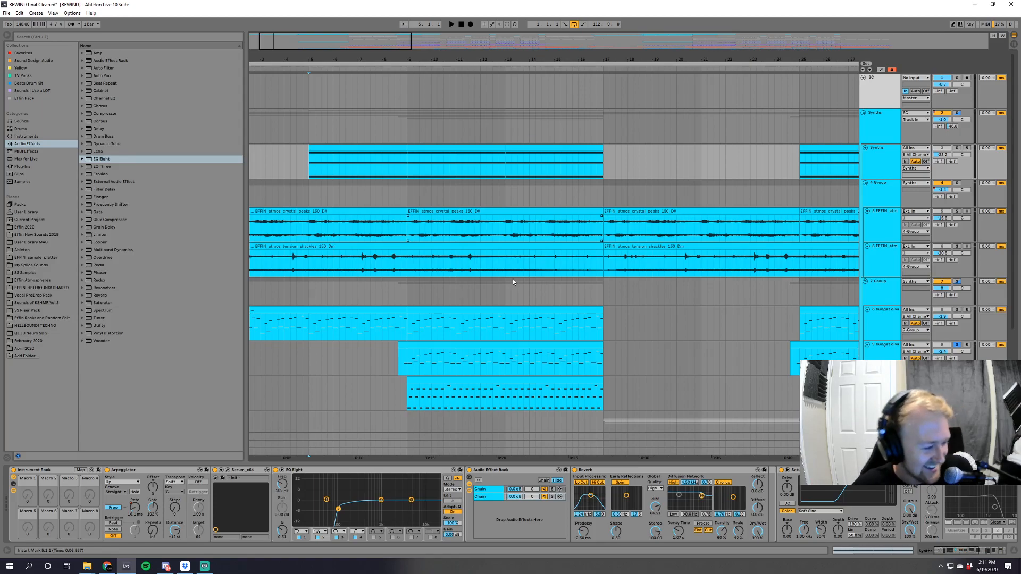
key(space)
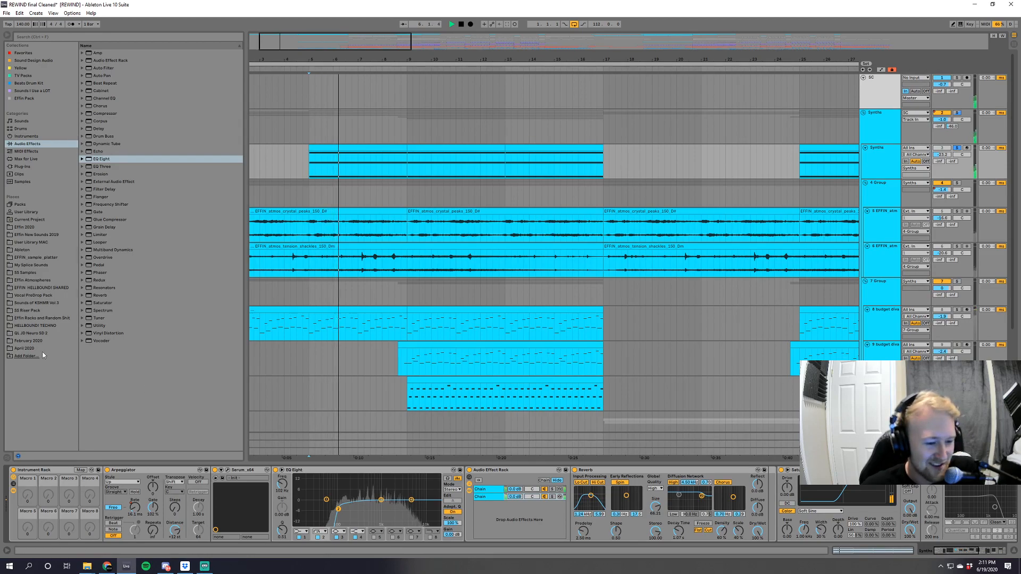
key(space)
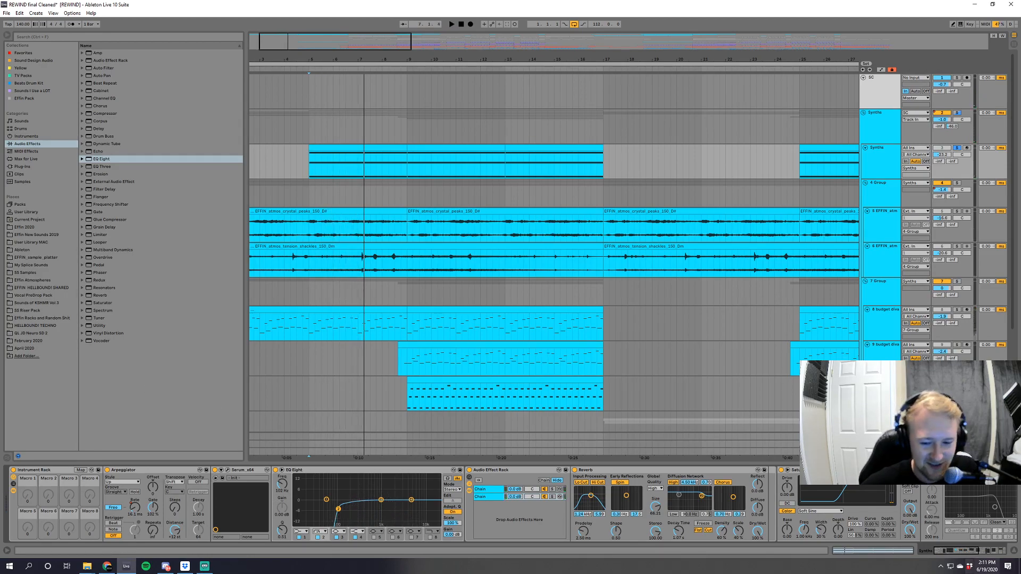
Show the Arpeggiator's Free Rate automation on the Synths track and view the end of its device chain during playback.
mouse_move(953, 551)
mouse_down()
mouse_move(991, 552)
mouse_move(950, 551)
mouse_up()
key(space)
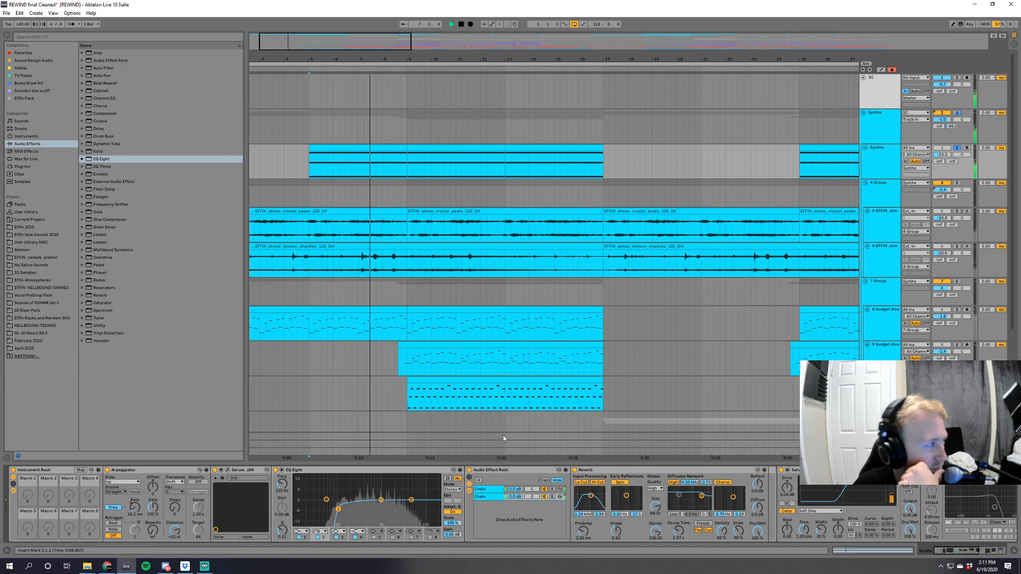
click(134, 507)
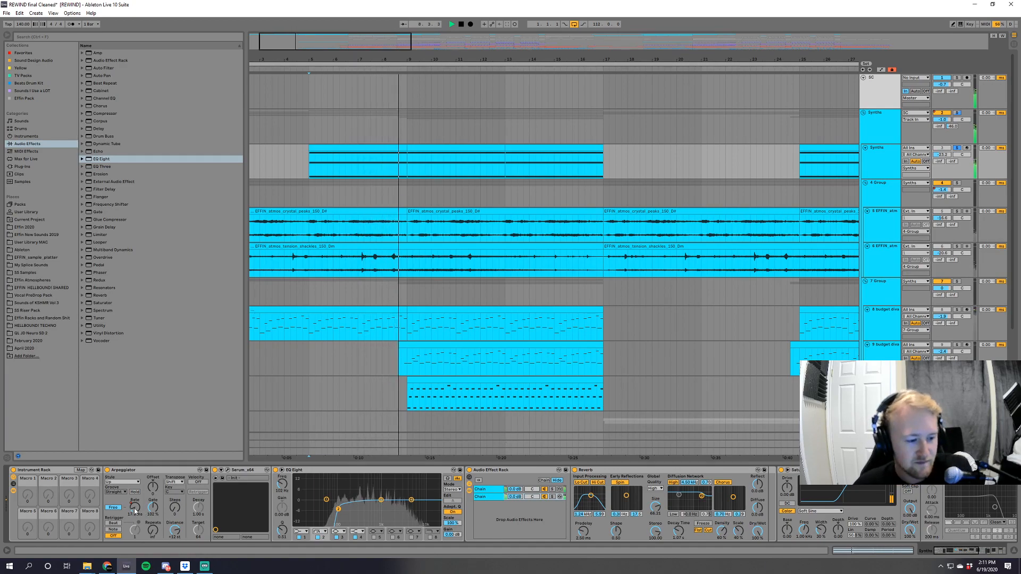
key(a)
click(500, 24)
click(991, 551)
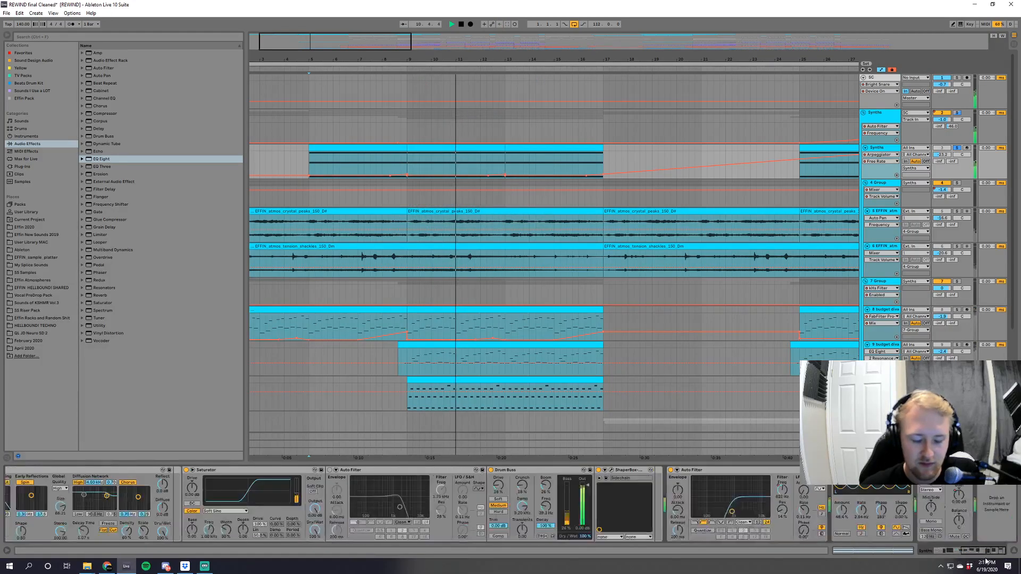
key(space)
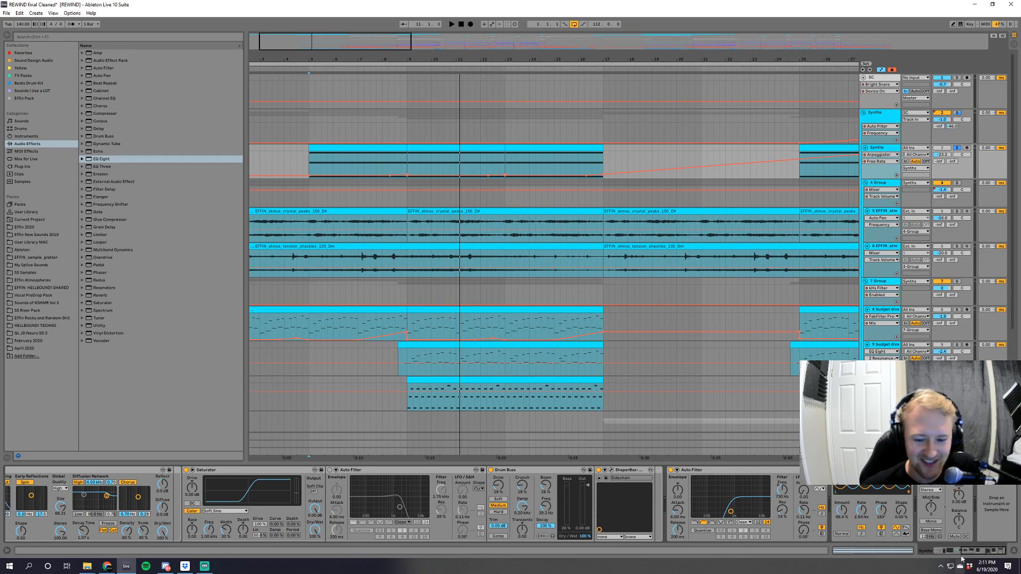
Review the Synths track's device chain and its Auto Filter Frequency automation, and hide the automation again.
drag(984, 553, 828, 514)
drag(948, 553, 987, 552)
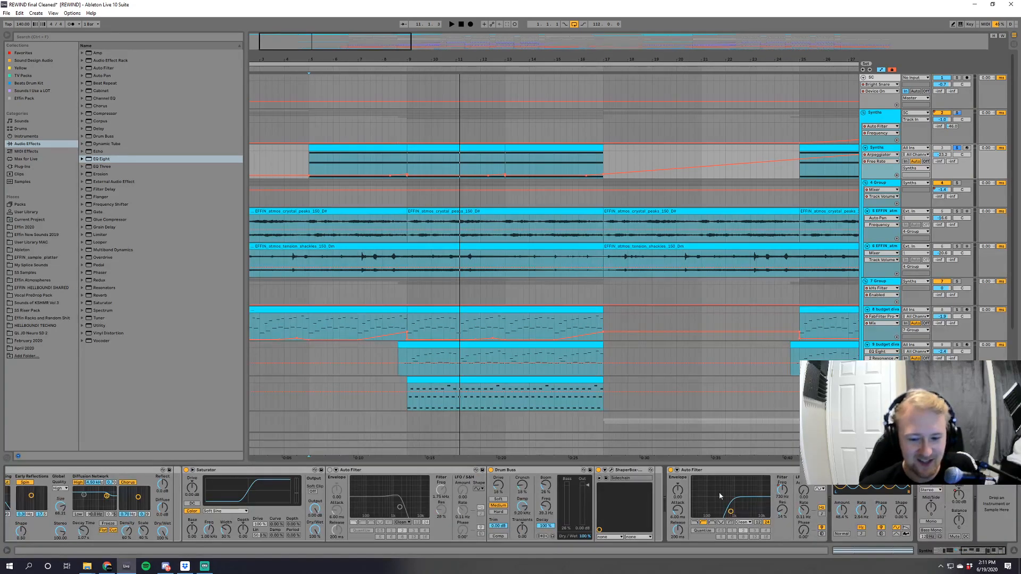
key(a)
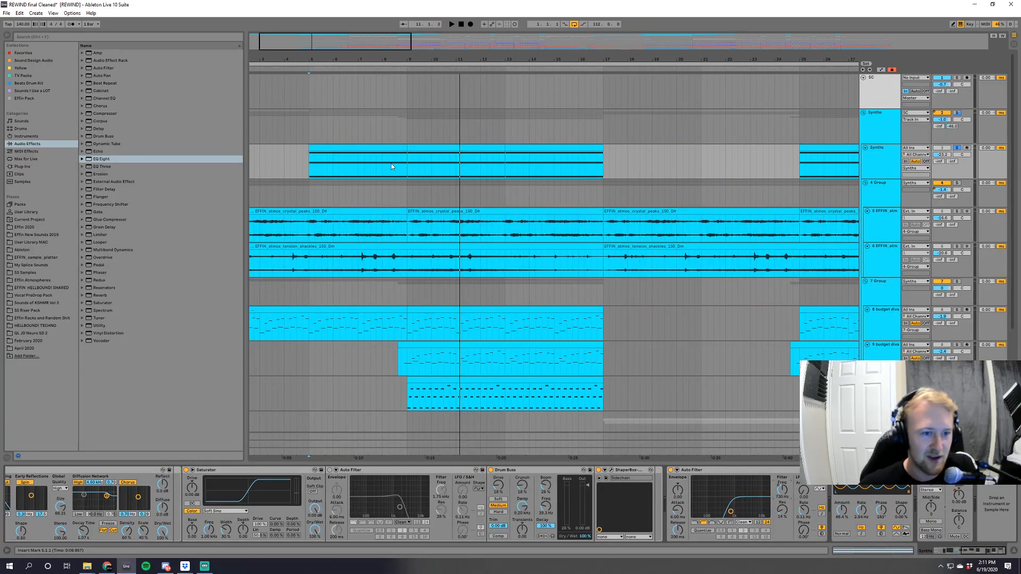
key(a)
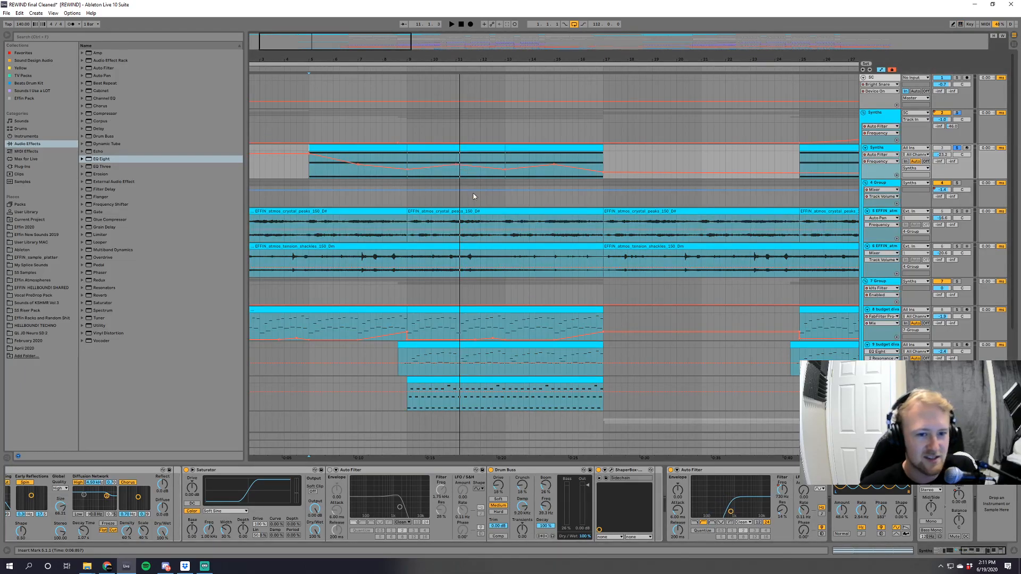
drag(383, 46, 400, 43)
key(a)
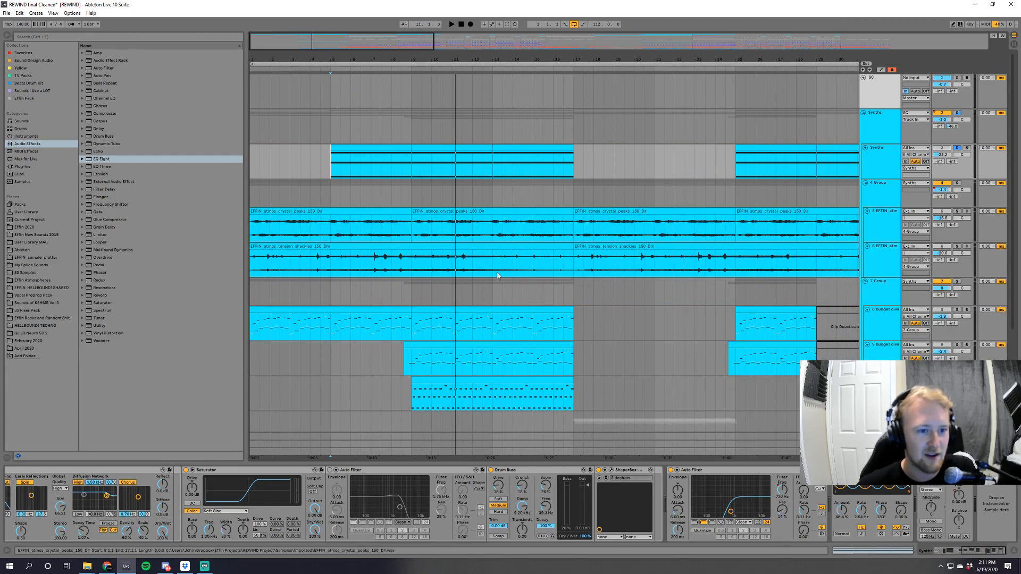
Inspect the ShaperBox Sidechain volume curve on the Synths track during playback, and close the plug-in window.
click(612, 471)
key(space)
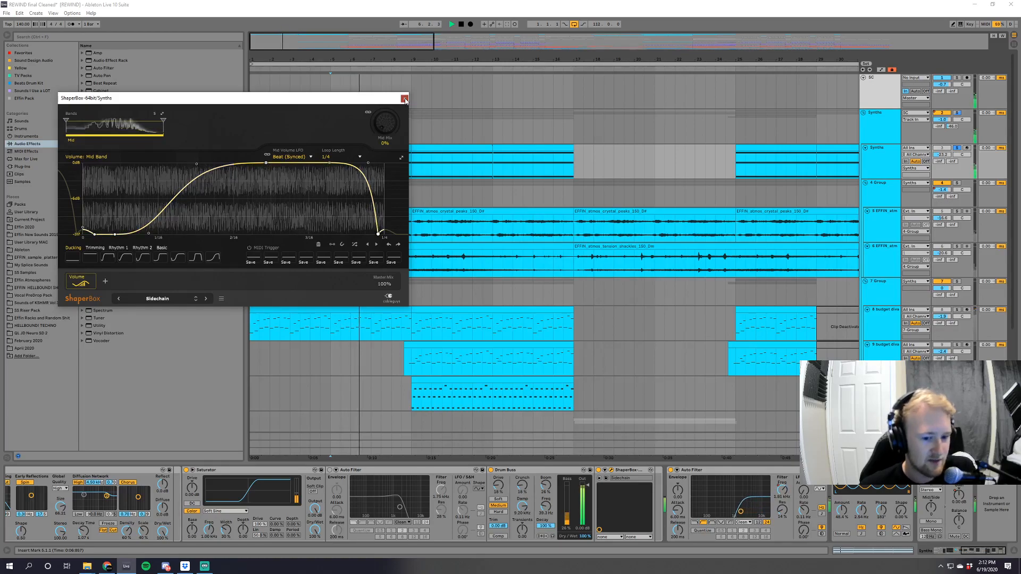
click(611, 470)
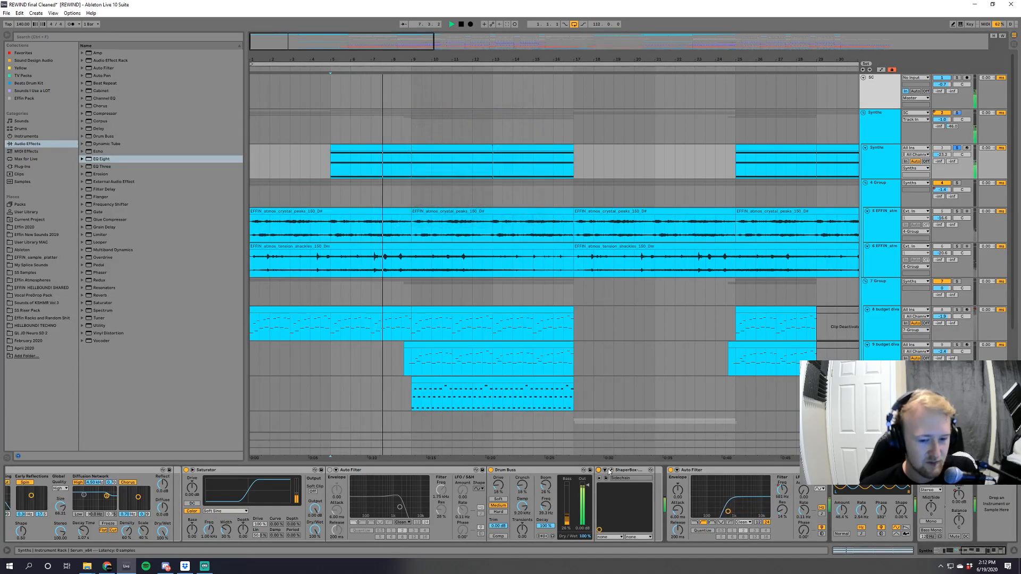
click(611, 470)
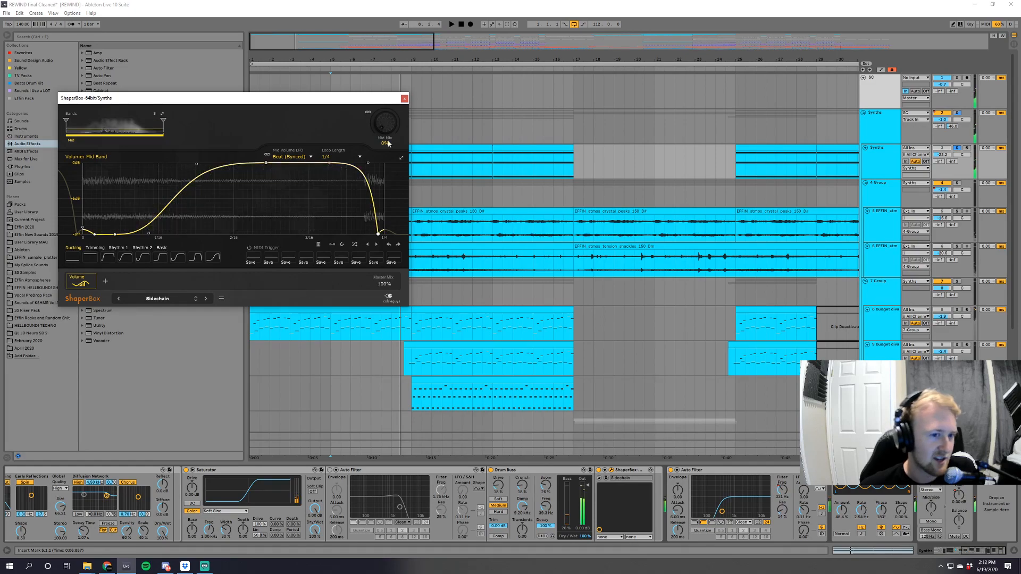
click(404, 99)
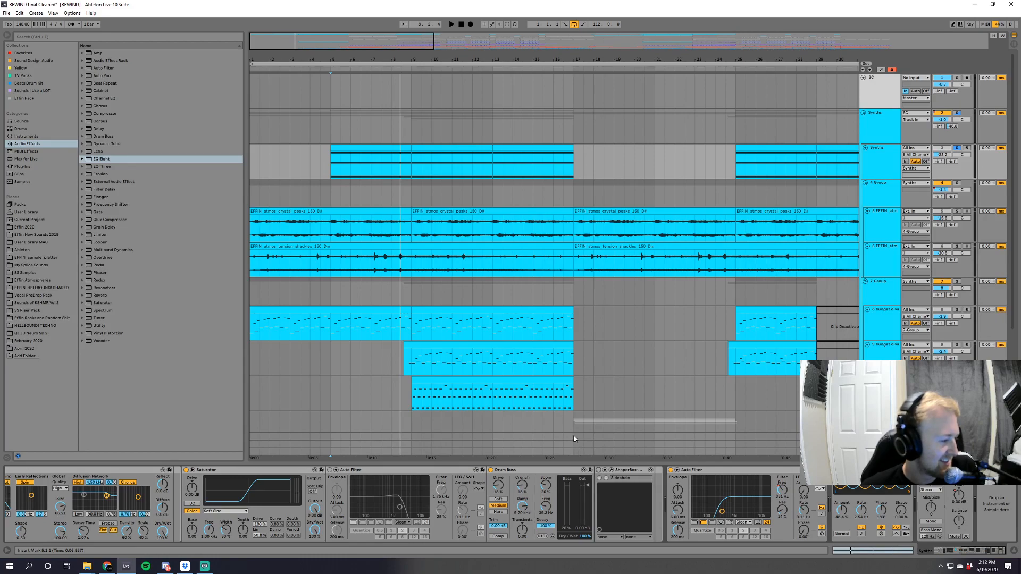
Try raising the Arpeggiator's Free Rate automation on the Synths track around bar 8 during playback, and undo it.
key(space)
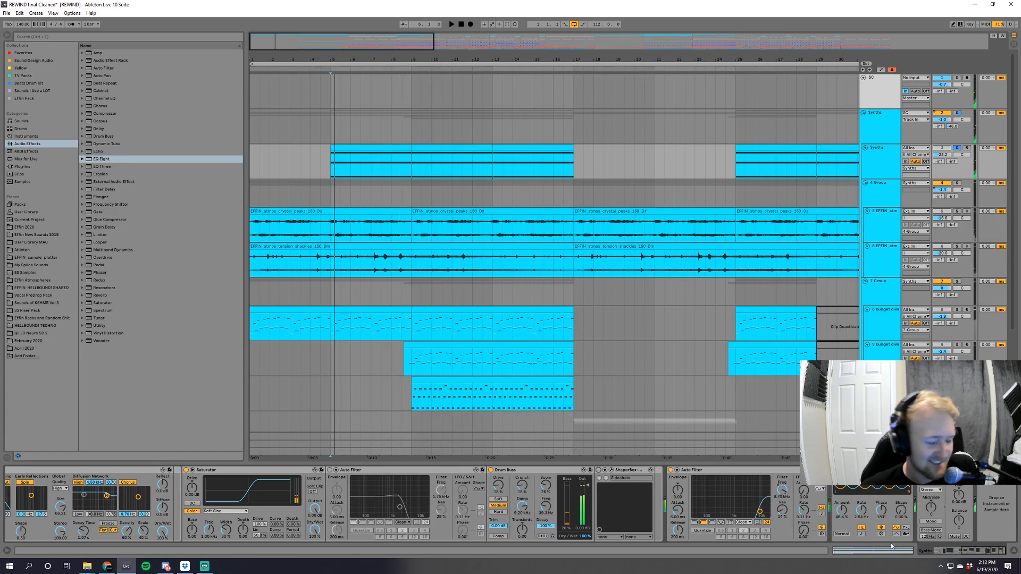
drag(973, 555, 948, 548)
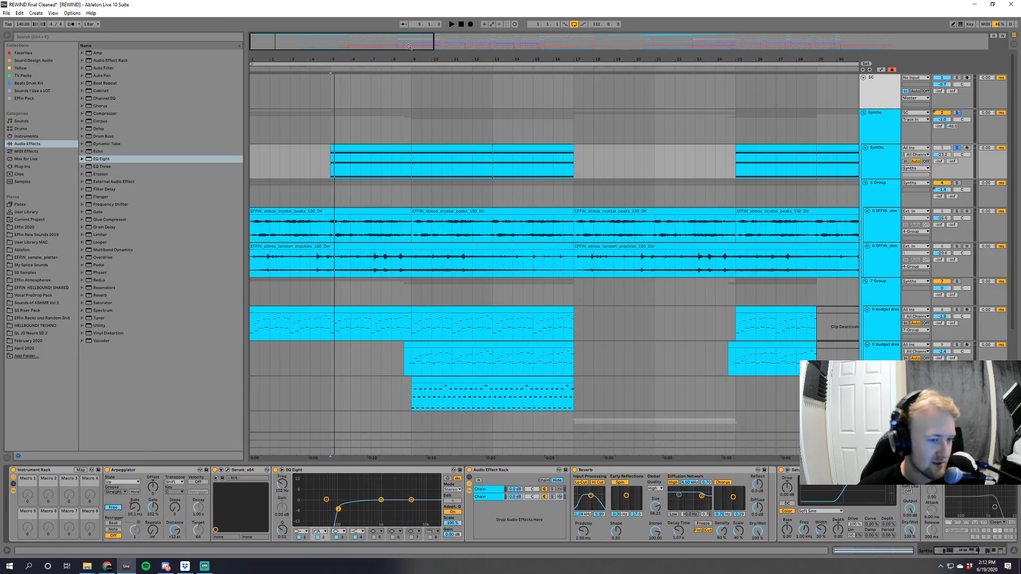
key(a)
key(space)
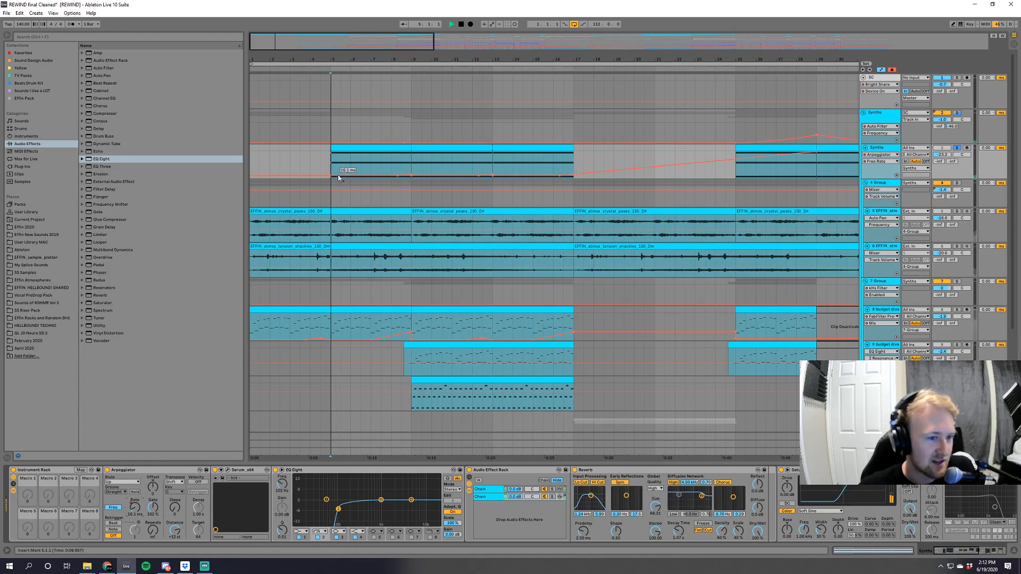
drag(391, 176, 392, 164)
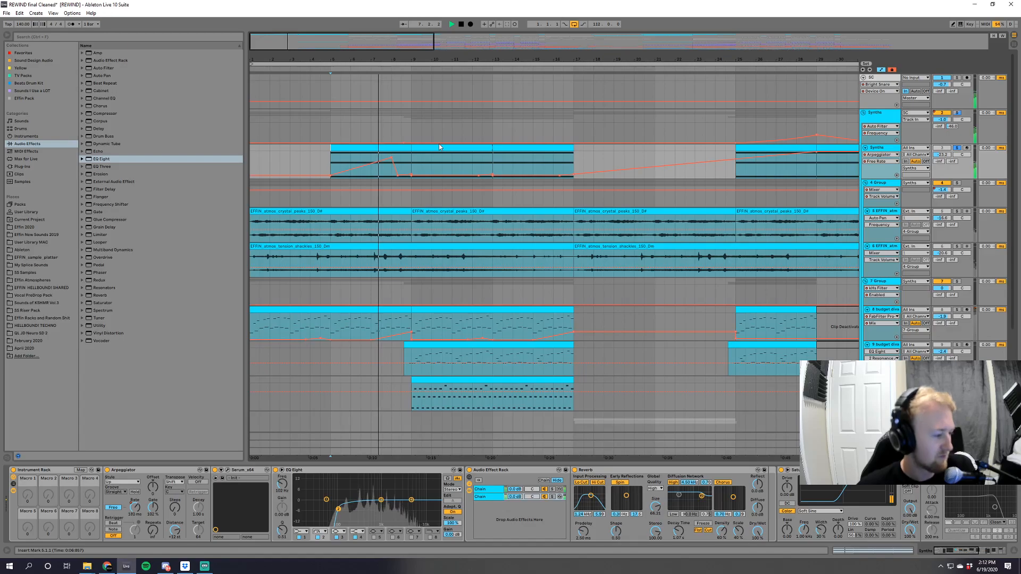
key(space)
key(ctrl+z)
key(ctrl+z)
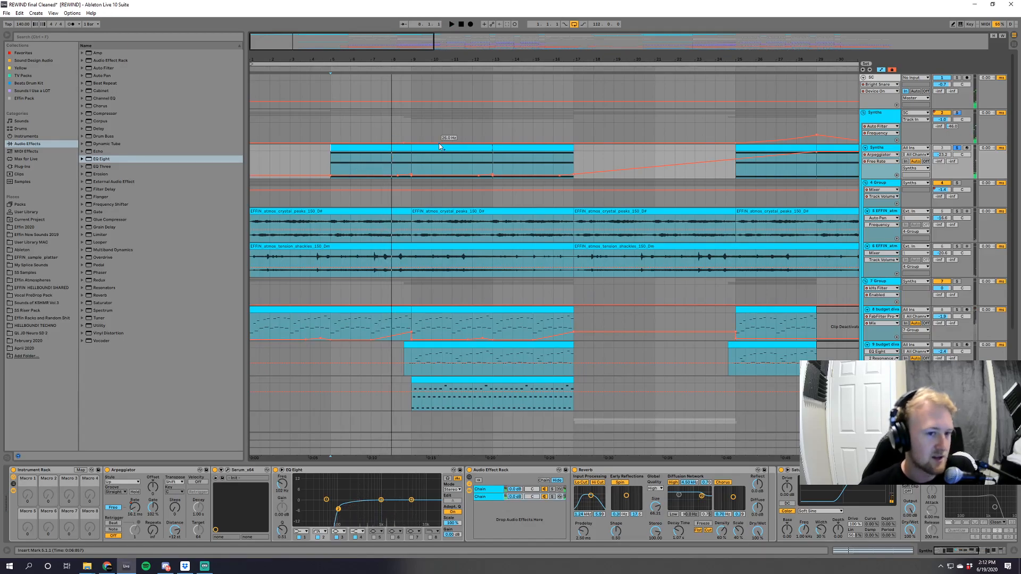
Replay the soloed Synths track from bar 5 with automation hidden and a wider view of the arrangement, and stop playback.
click(330, 162)
key(a)
key(space)
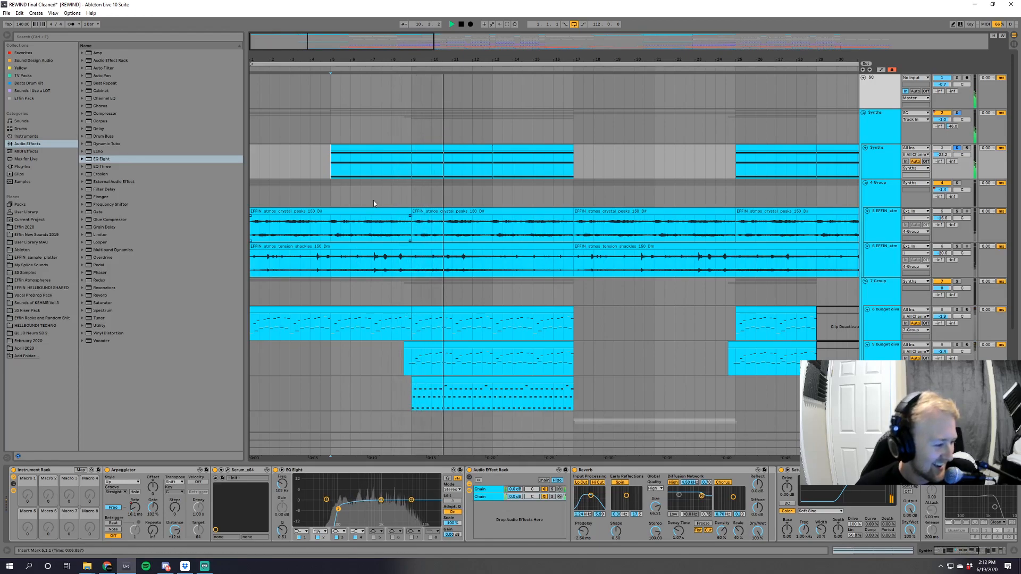
drag(467, 59, 467, 50)
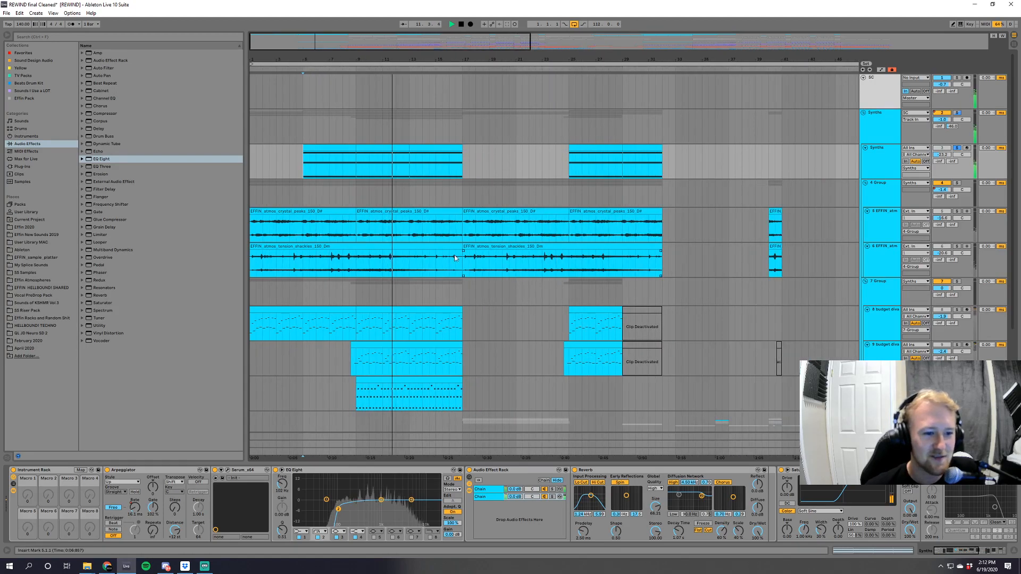
scroll(538, 282, down, 2)
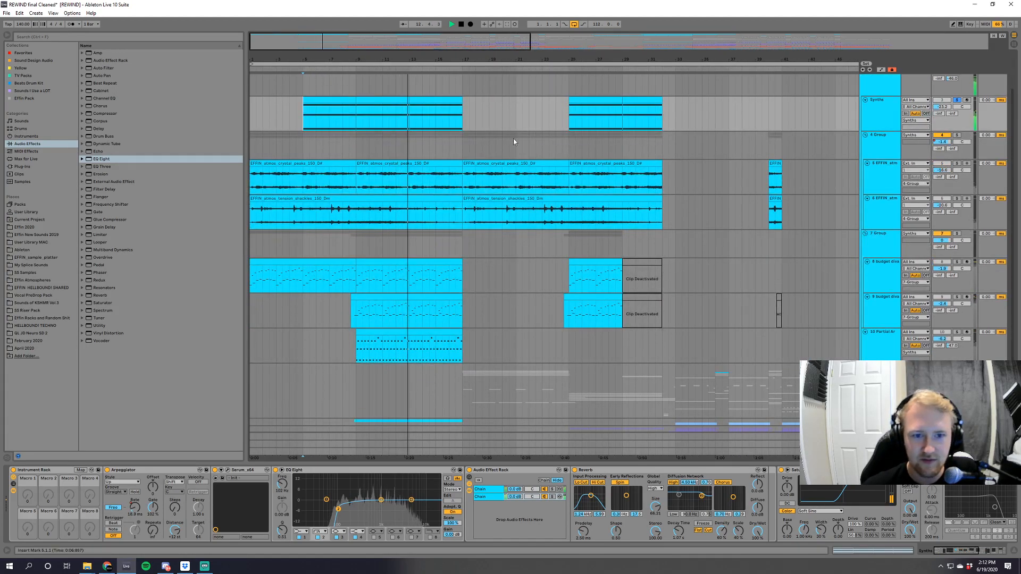
key(space)
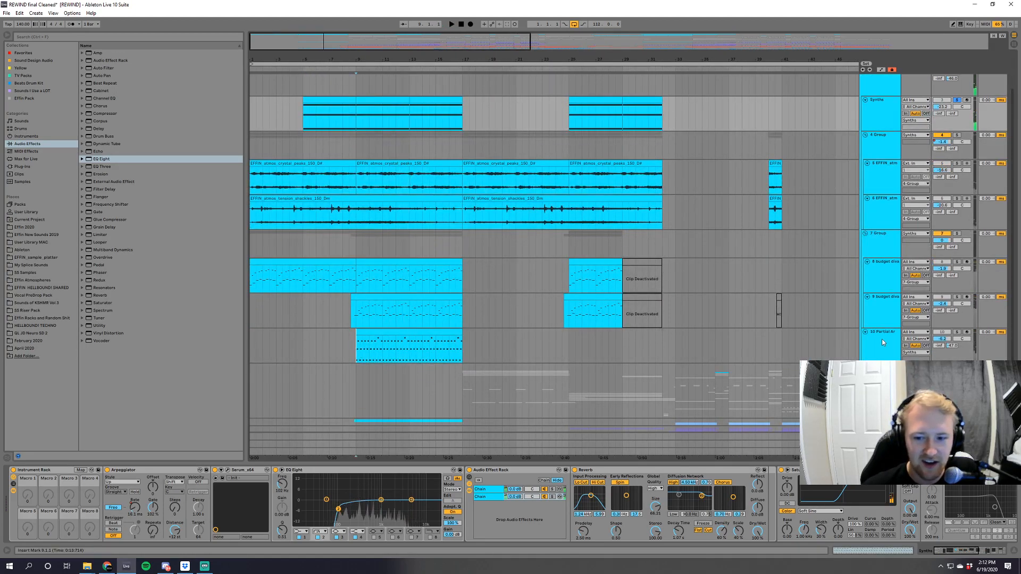
Audition the 10 Partial Ar track soloed from bar 9, together with the 7 Group and on its own again.
click(350, 348)
click(956, 332)
key(space)
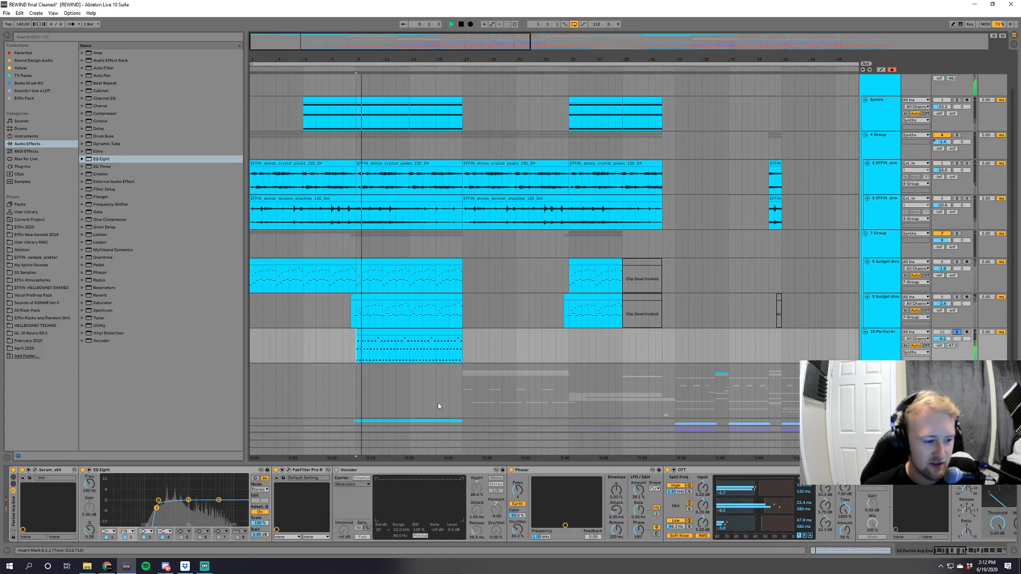
scroll(445, 343, down, 1)
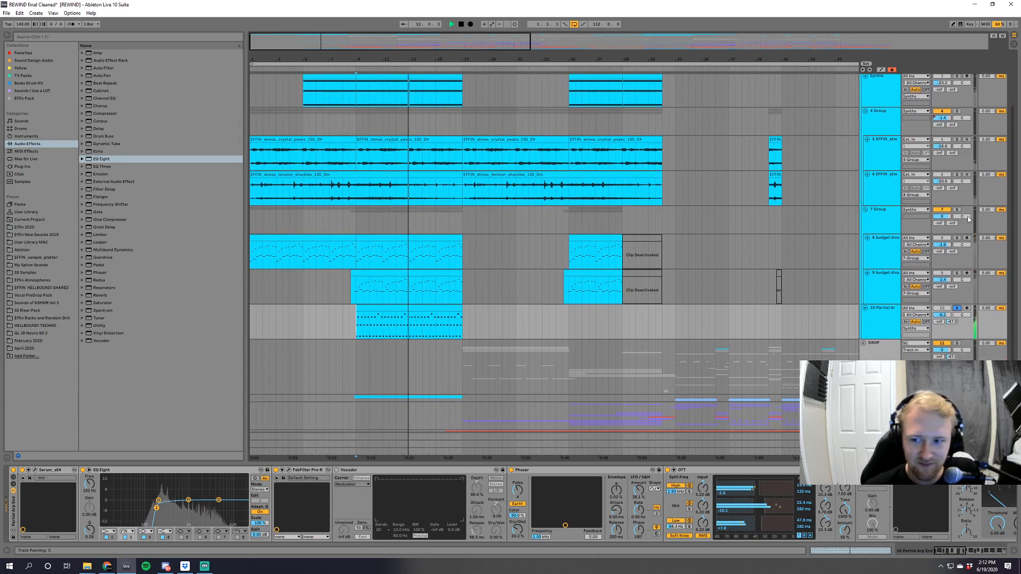
ctrl+click(957, 210)
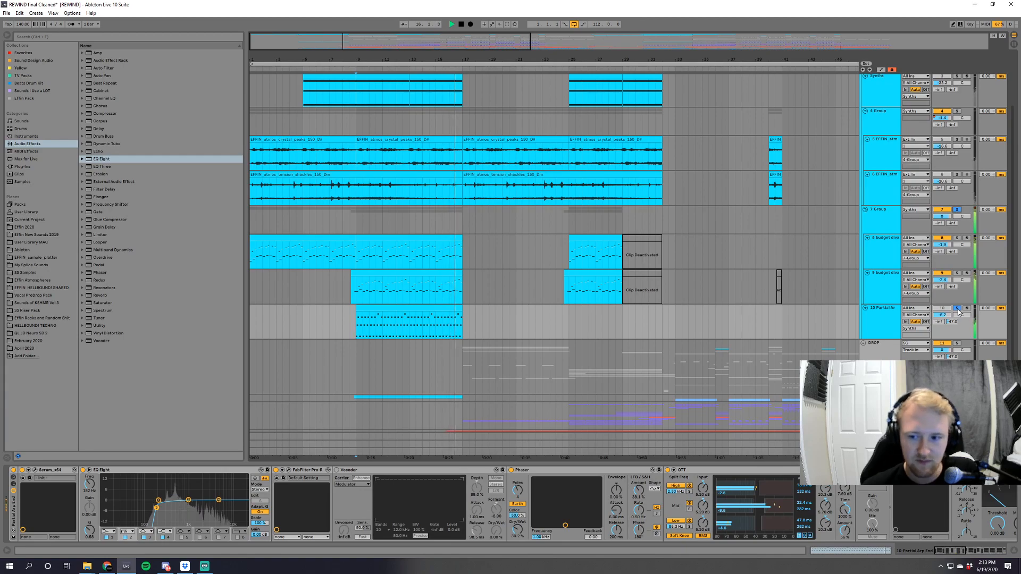
click(956, 309)
scroll(490, 357, down, 3)
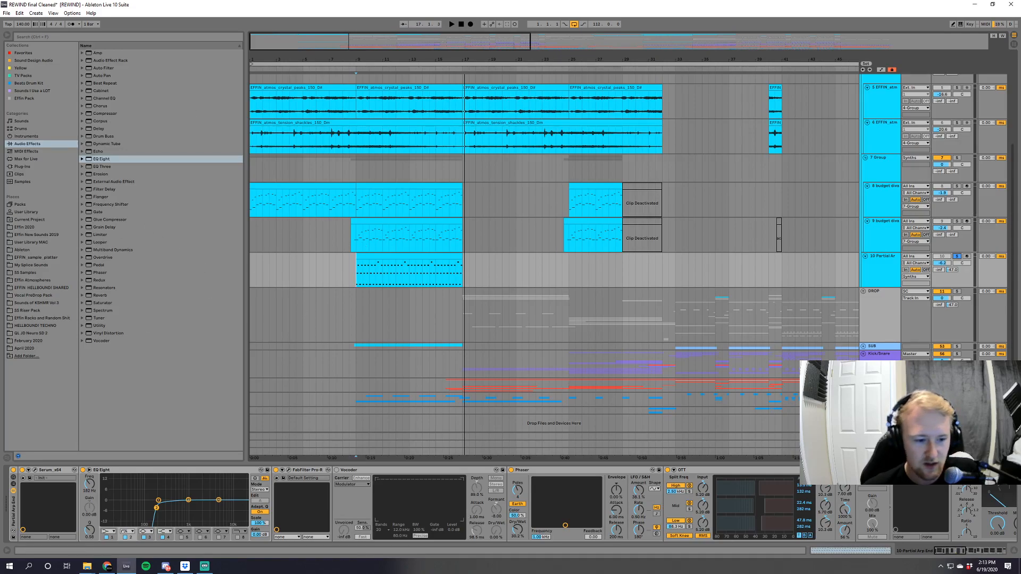
Unfold the SUB group and audition its Sub MIDI track soloed from bar 9.
click(863, 346)
scroll(358, 334, down, 2)
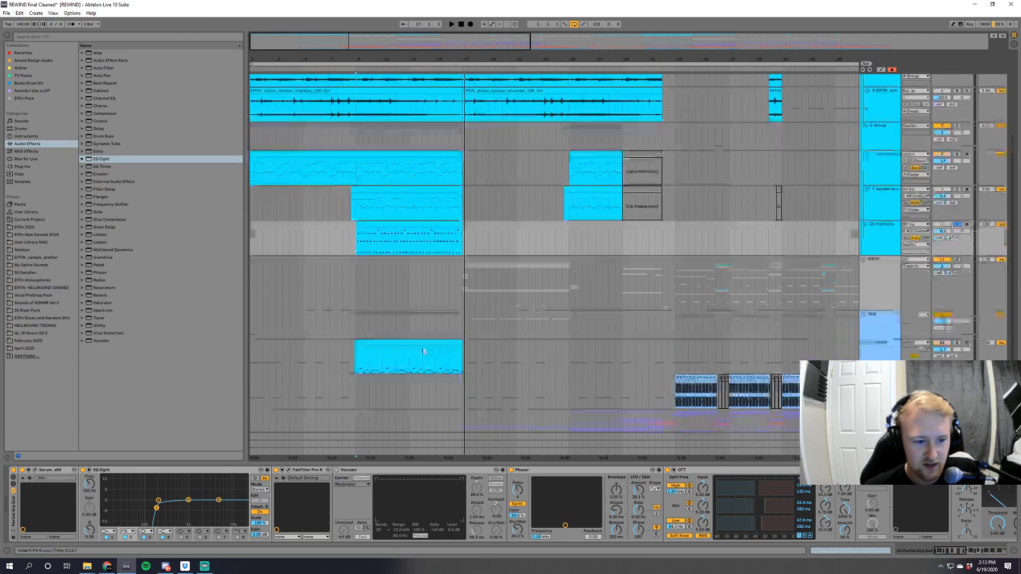
click(358, 334)
click(957, 328)
key(space)
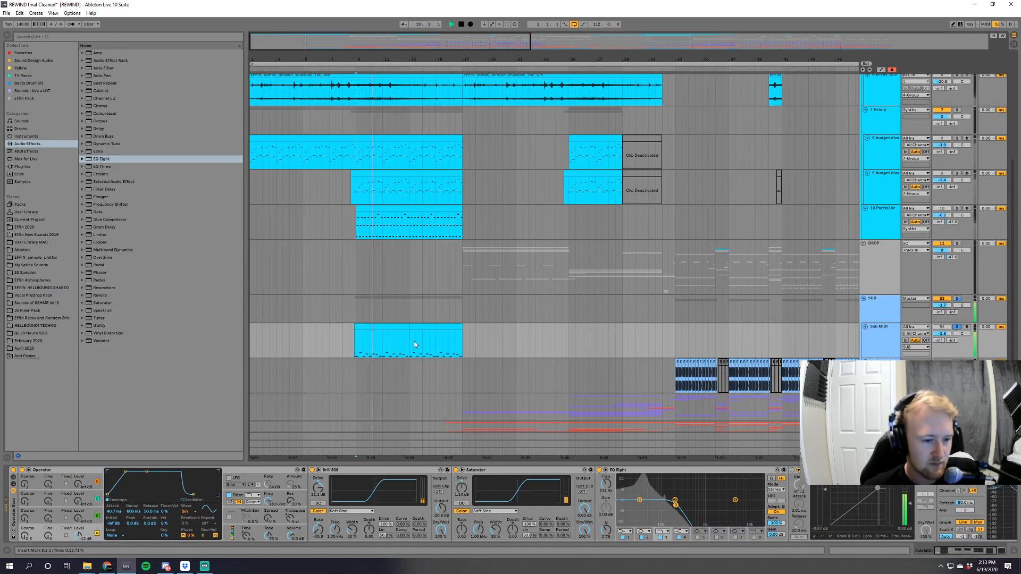
Highlight the 9 budget diva notes from bar 9 to bar 15 for comparison, and return to bar 9 on the Sub MIDI track.
click(360, 187)
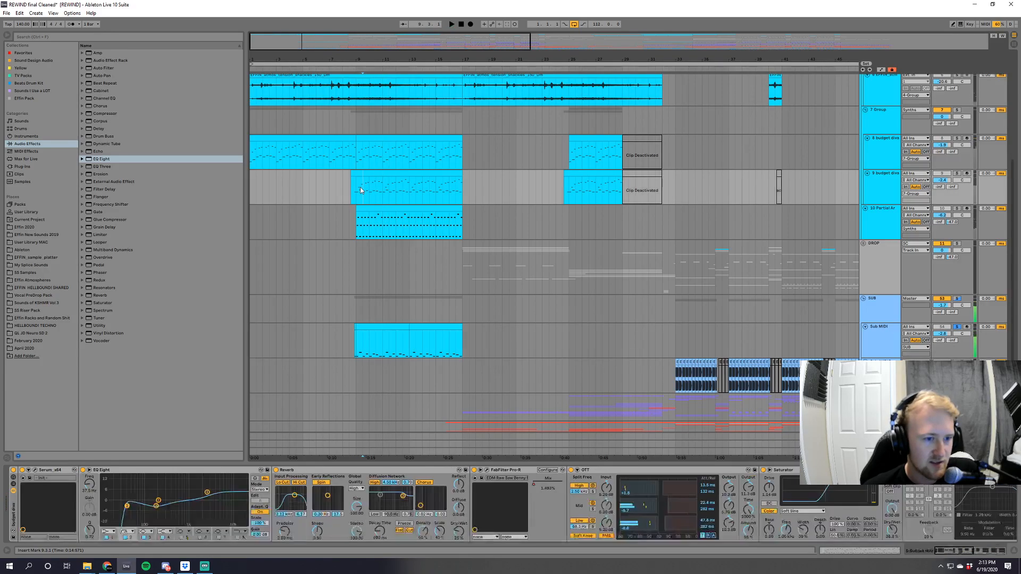
drag(360, 188, 447, 191)
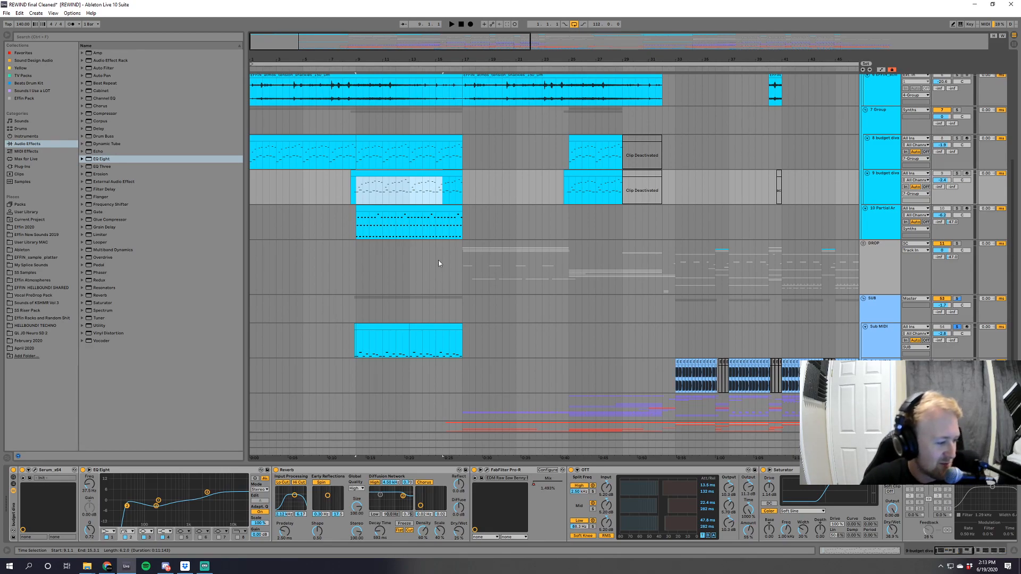
click(381, 364)
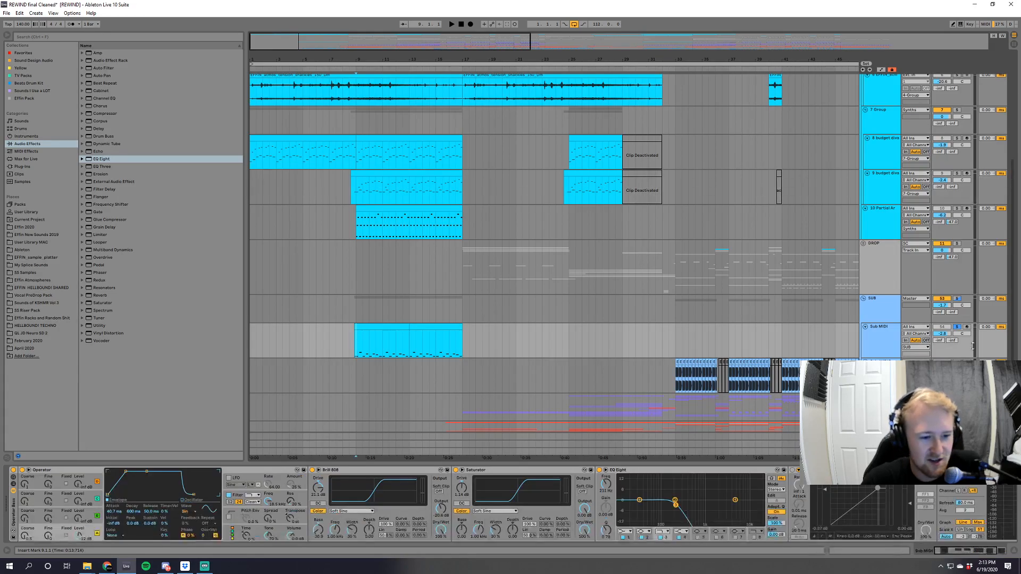
Play the Sub MIDI track from bar 9, and switch the solo to the 9 budget diva track and the 8 budget diva track.
key(space)
scroll(381, 364, up, 5)
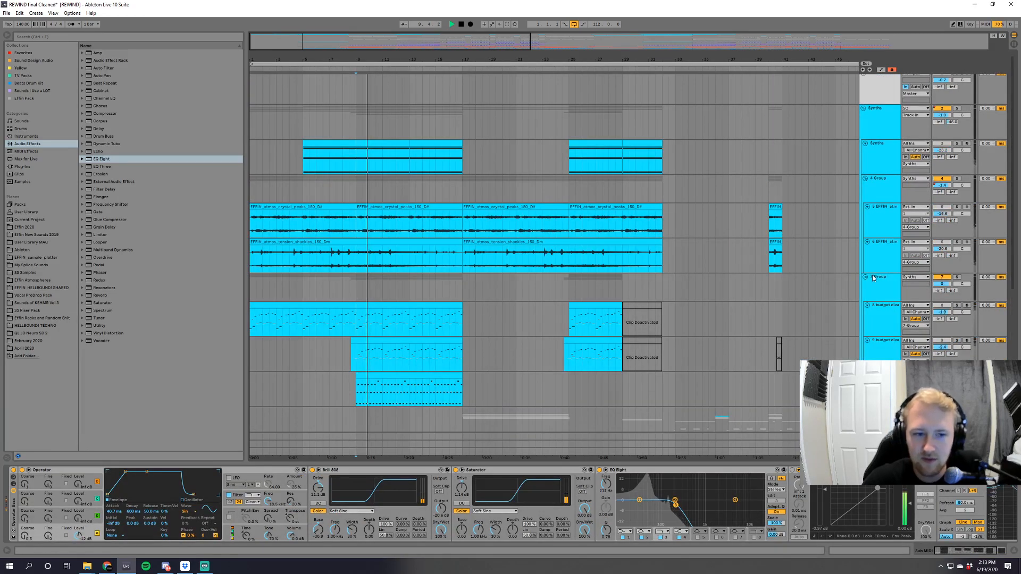
scroll(956, 297, down, 2)
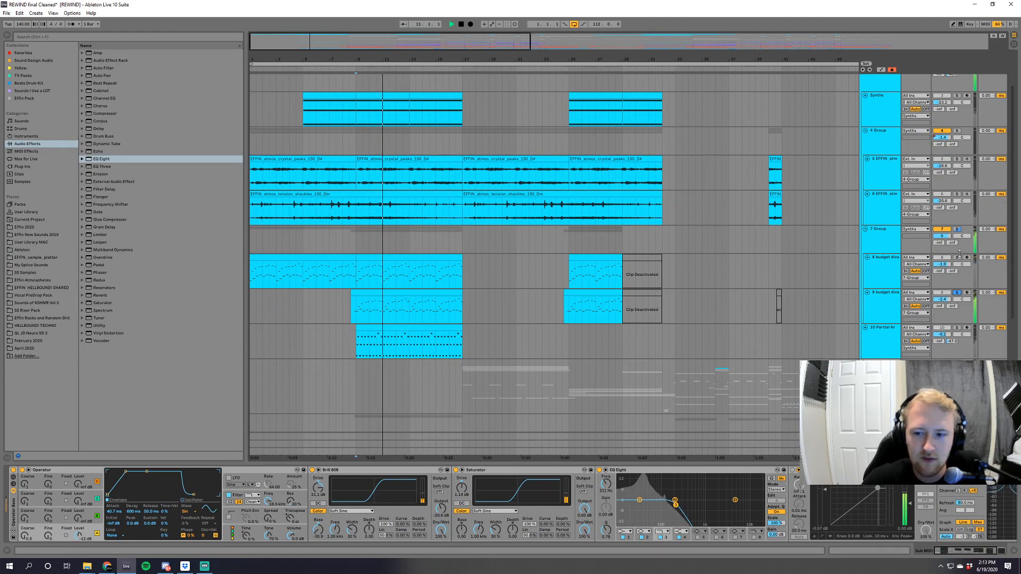
click(956, 257)
key(space)
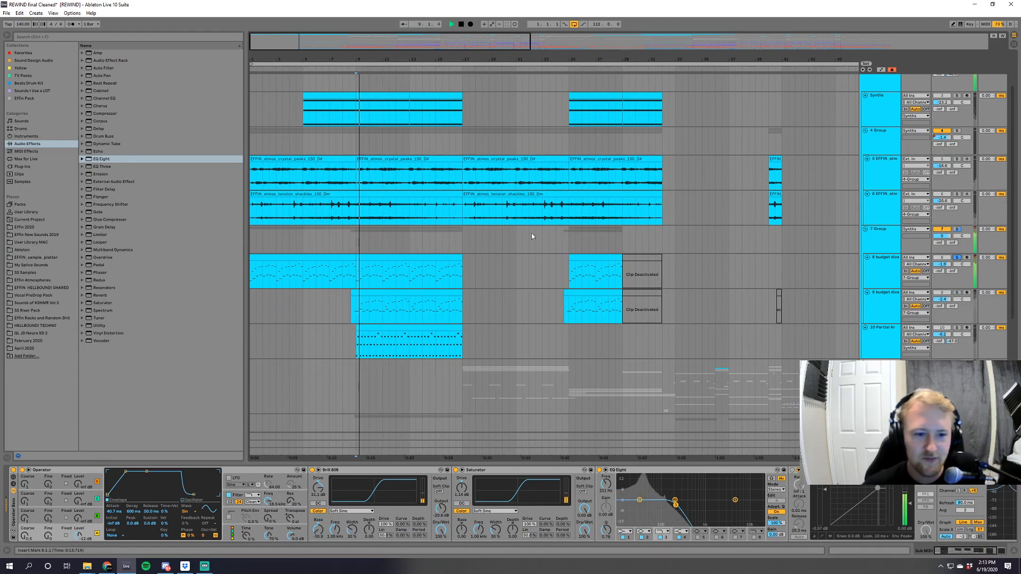
Play from bar 16 with the 7 Group's solo removed, view the unfolded DROP group's tracks, and stop playback.
click(451, 228)
key(space)
key(space)
click(958, 229)
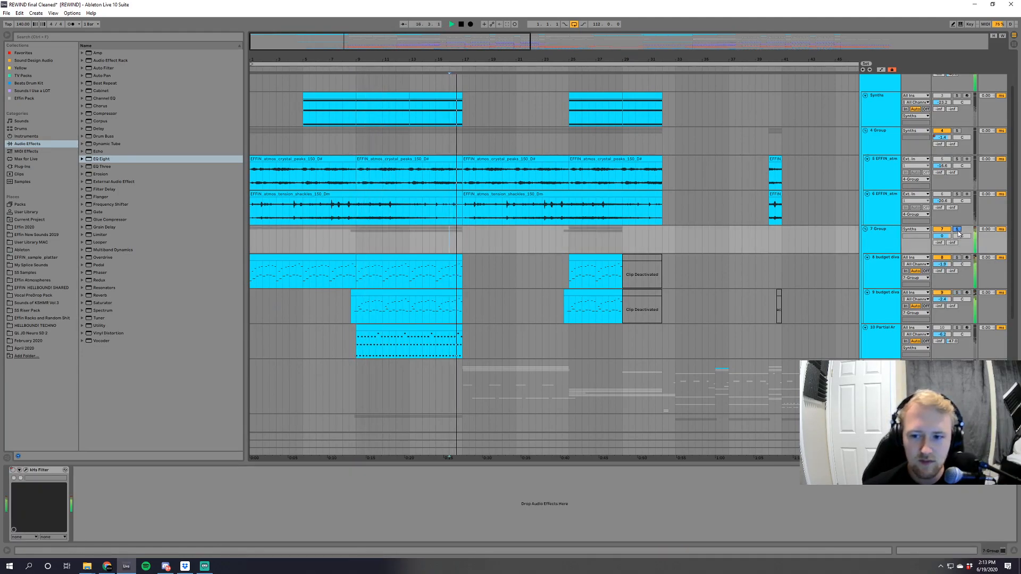
scroll(1013, 135, down, 2)
scroll(1013, 135, down, 5)
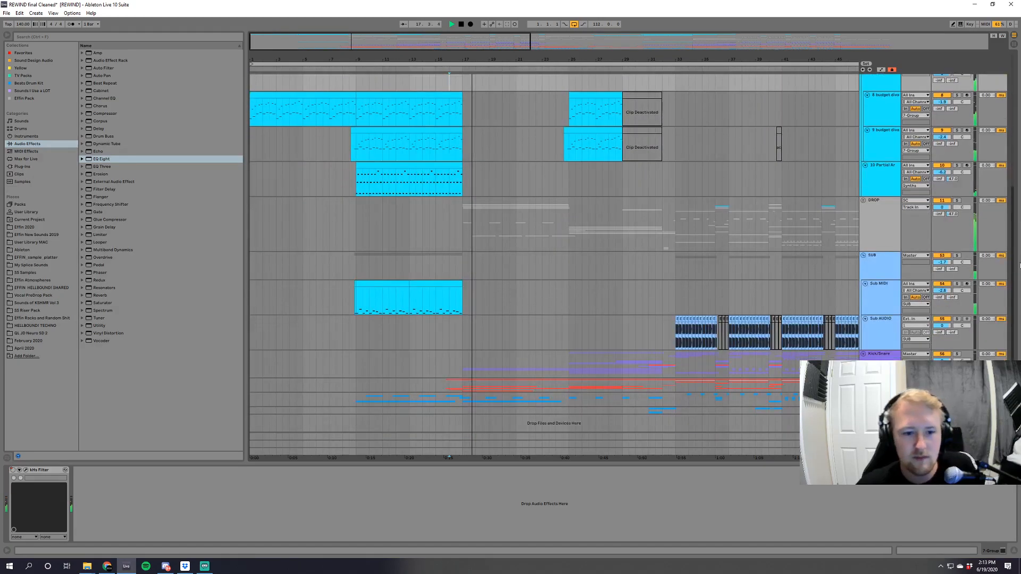
scroll(541, 287, down, 5)
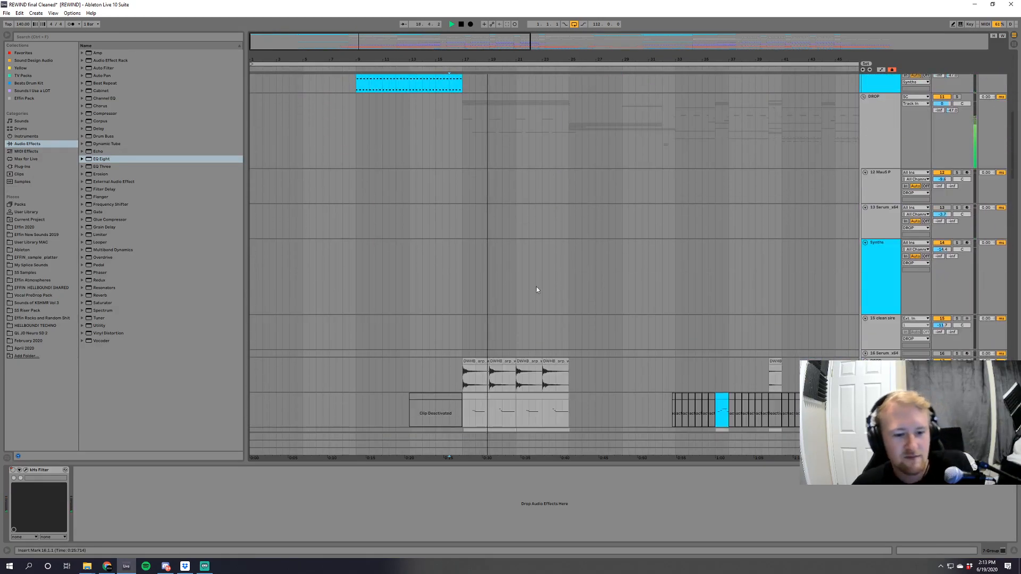
key(space)
Audition the DWHB_arp_window_D audio clips in the DROP group soloed from bar 17.
drag(503, 60, 674, 100)
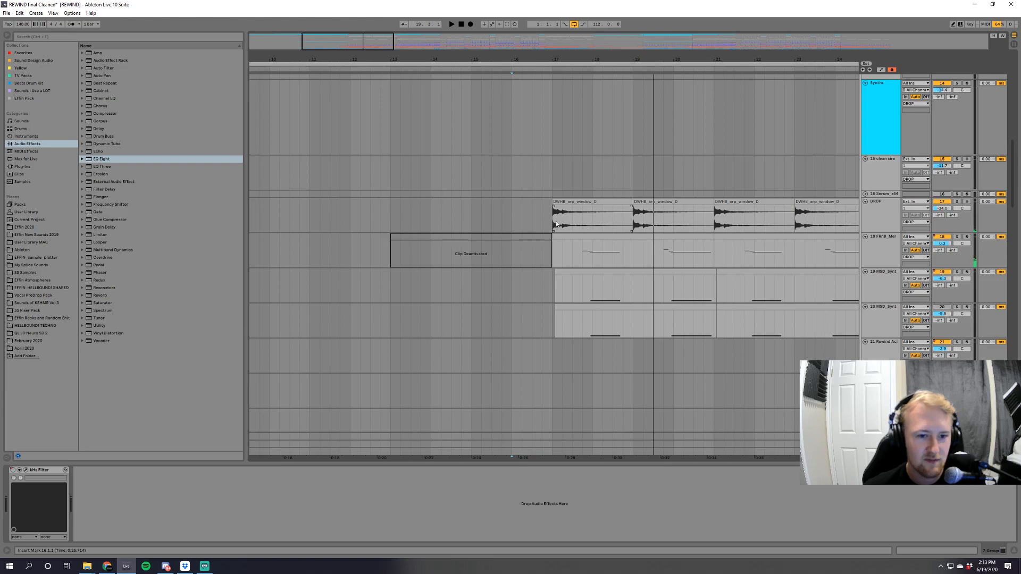
click(543, 230)
click(548, 222)
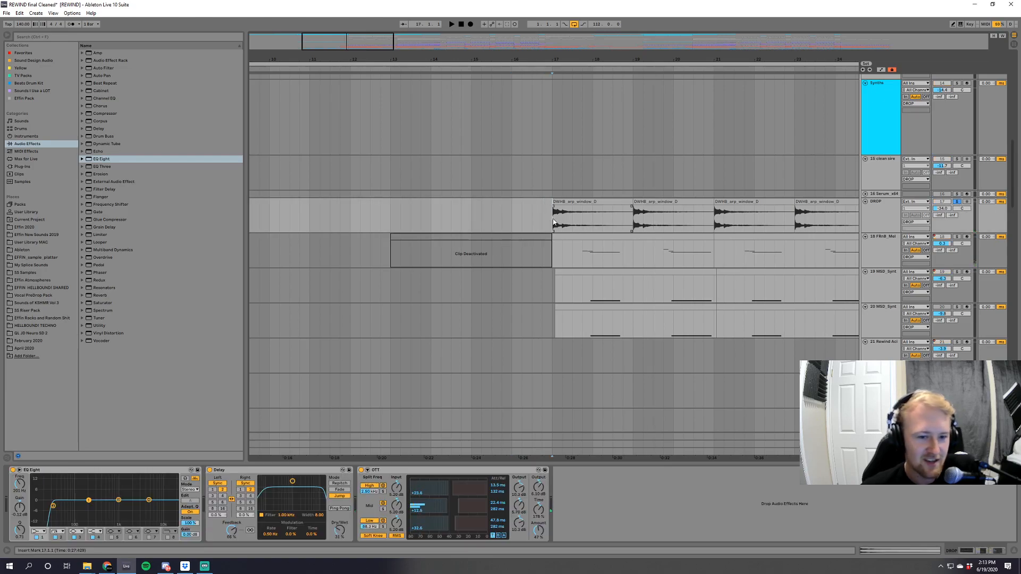
key(space)
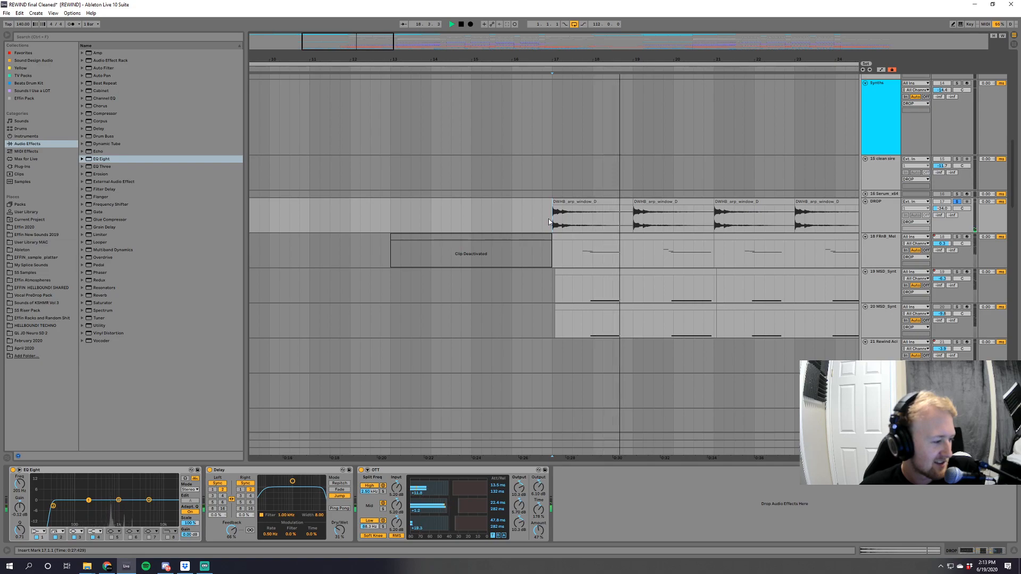
Replay the soloed DWHB_arp_window_D clips from bar 17 in short bursts.
key(space)
drag(455, 60, 455, 43)
key(space)
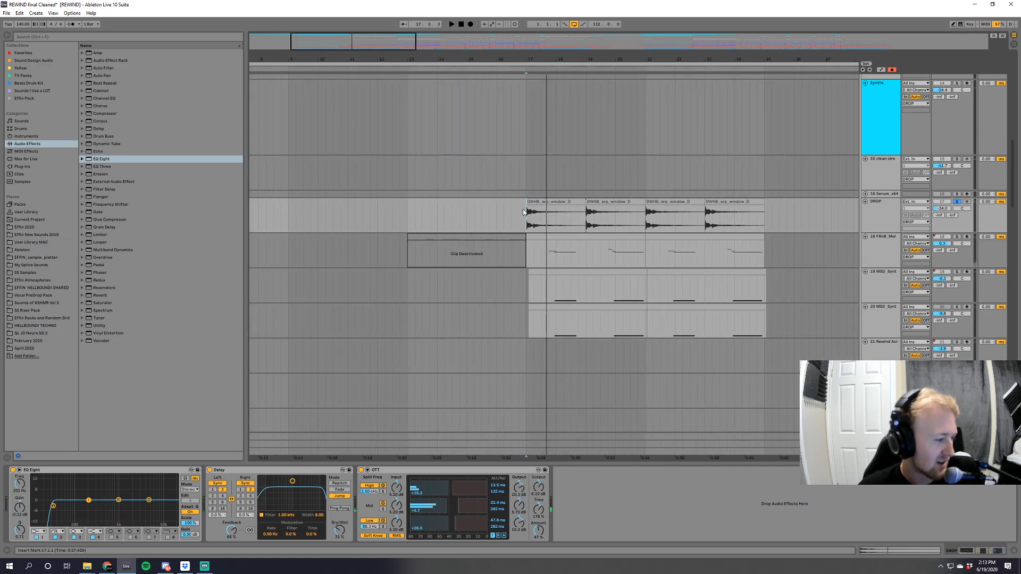
key(space)
key(space)
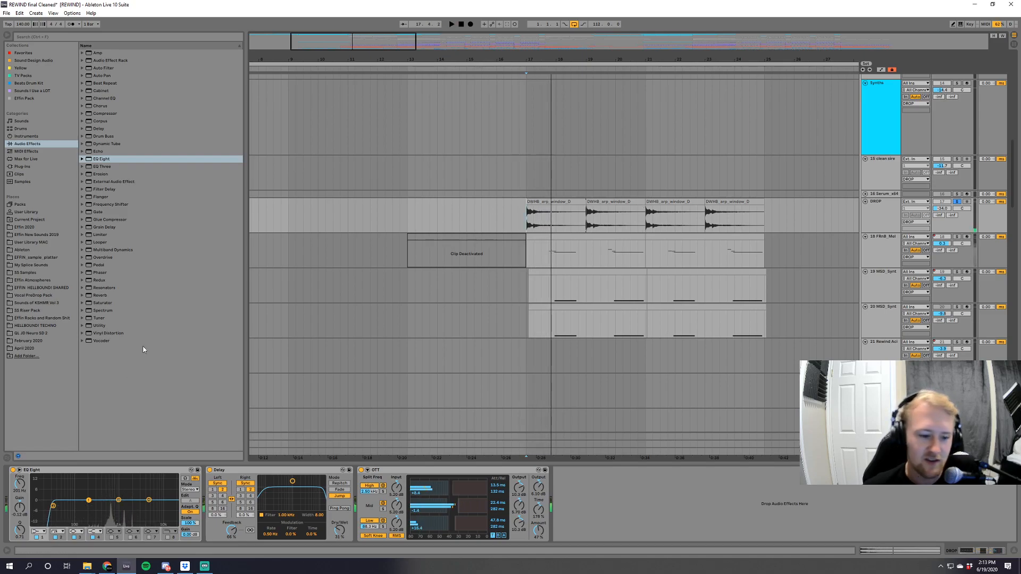
Inspect the waveform of the first DWHB_arp_window_D clip, and insert a new audio track beneath the DROP track.
click(551, 198)
click(550, 198)
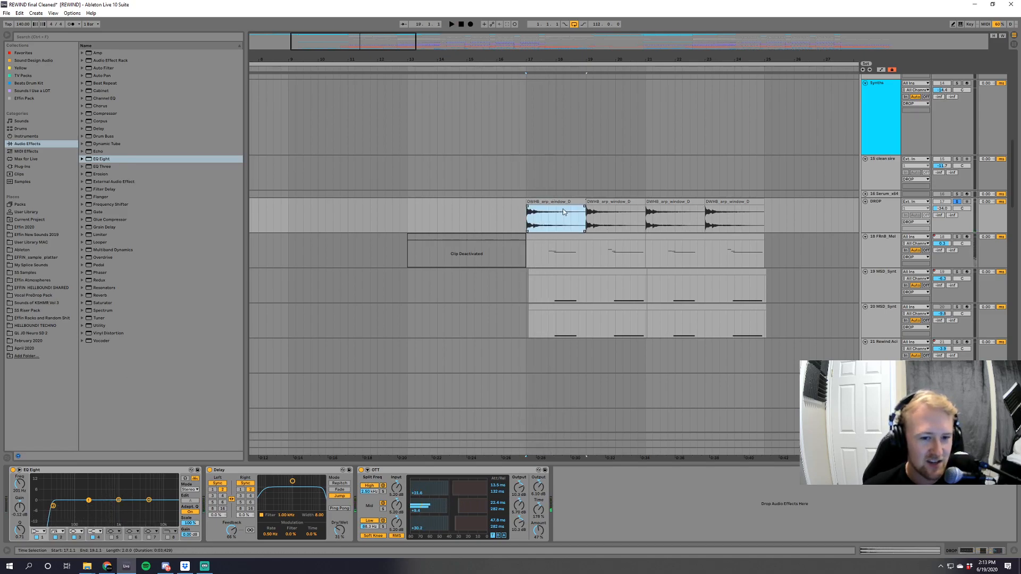
double_click(542, 201)
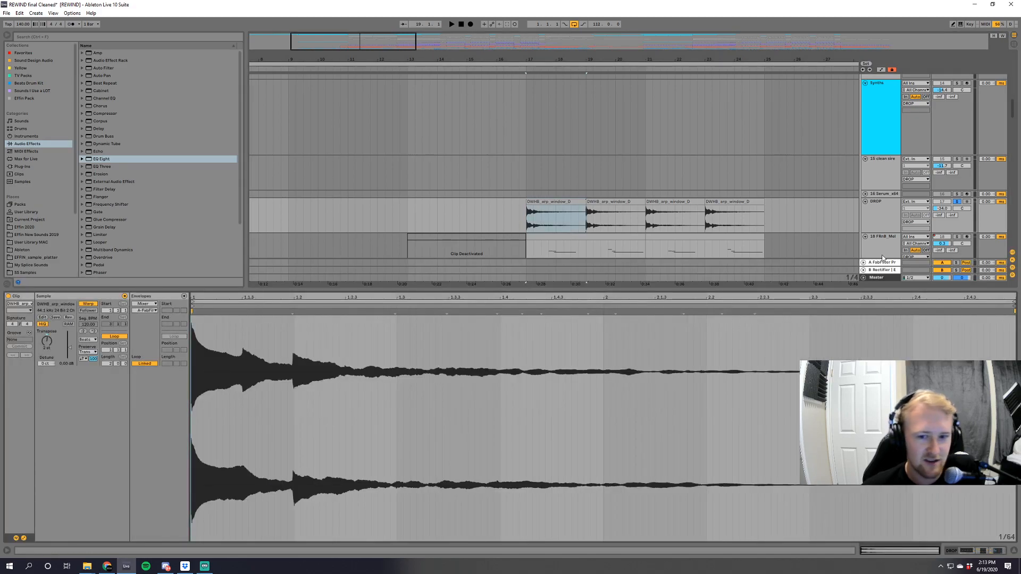
click(876, 208)
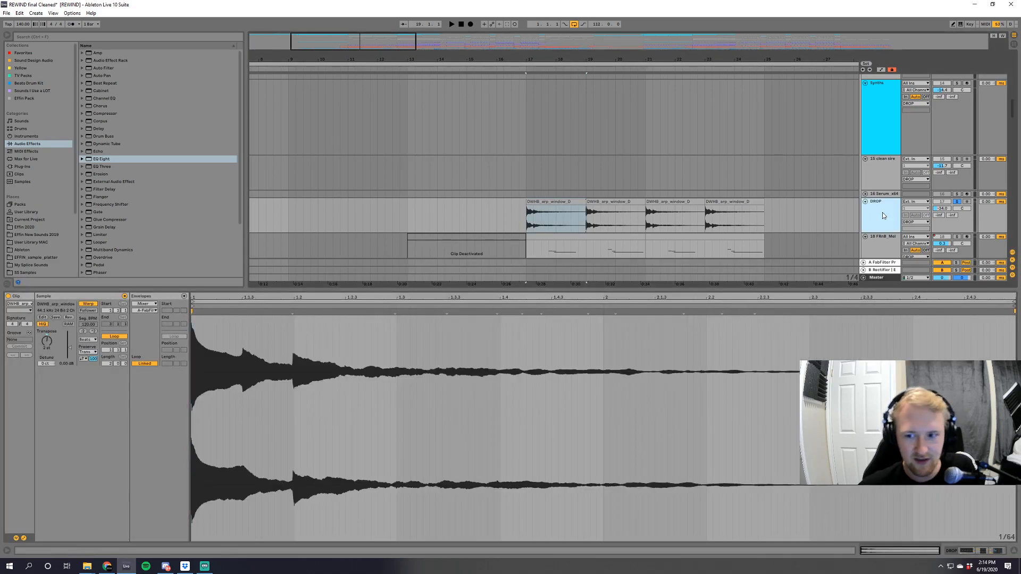
Switch to File Explorer and search the Music folder for cabbage.
mouse_move(93, 571)
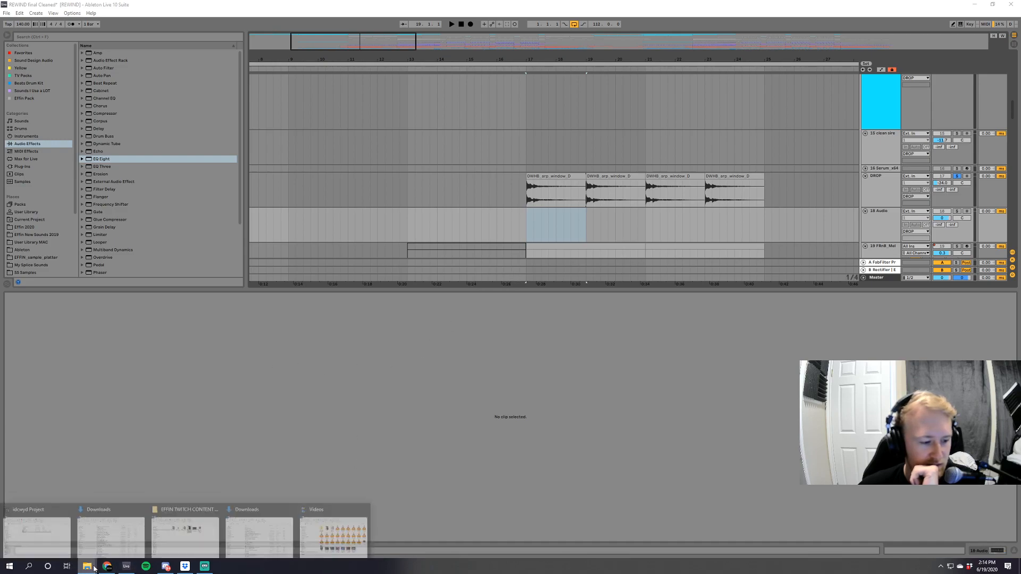
click(112, 540)
click(665, 326)
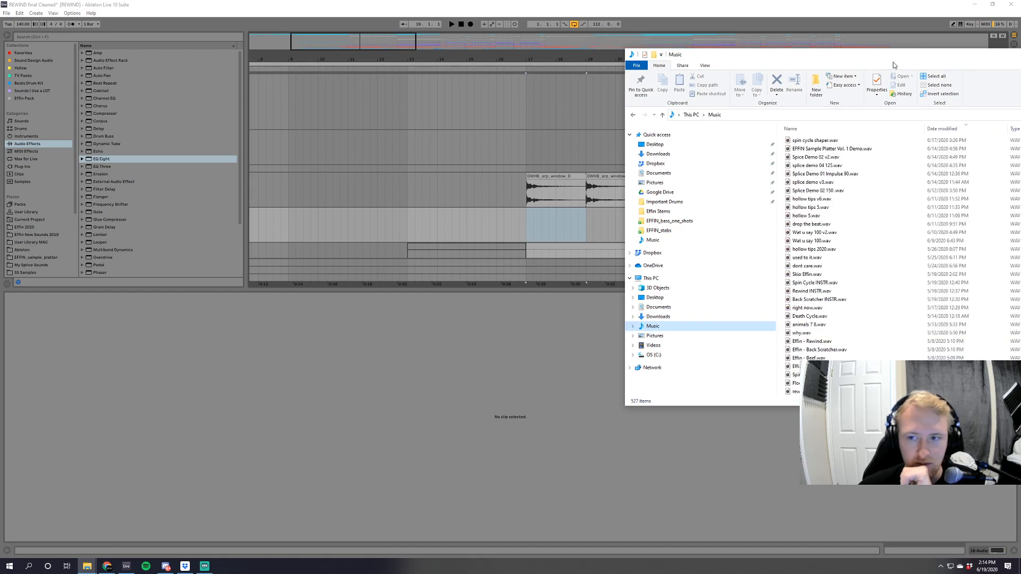
drag(893, 65, 682, 96)
click(925, 148)
text(cabbage)
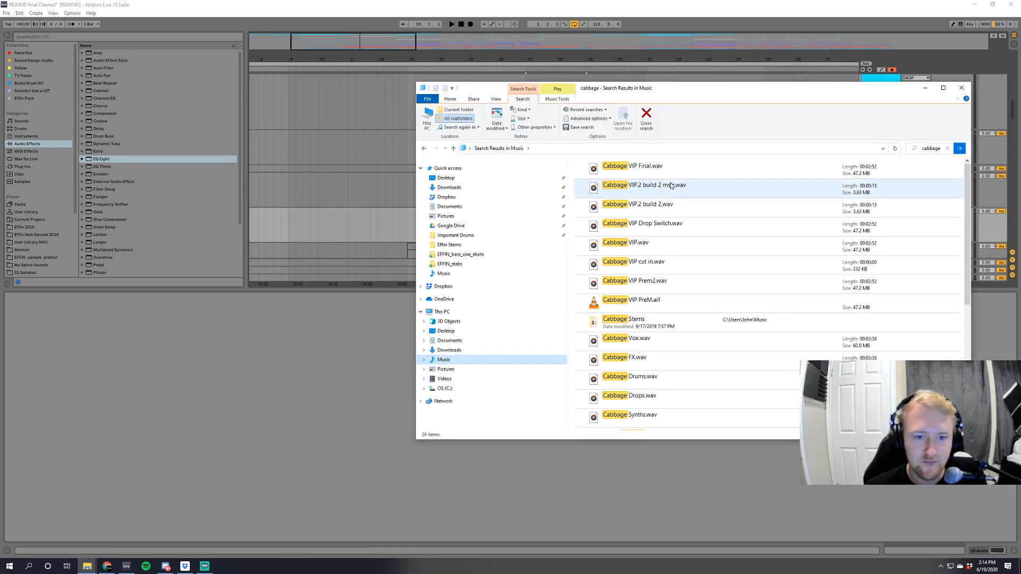
Bring Effin - Cabbage.wav from the search results onto the new audio track and return to Ableton Live.
scroll(679, 374, down, 3)
scroll(680, 374, down, 1)
drag(680, 379, 388, 228)
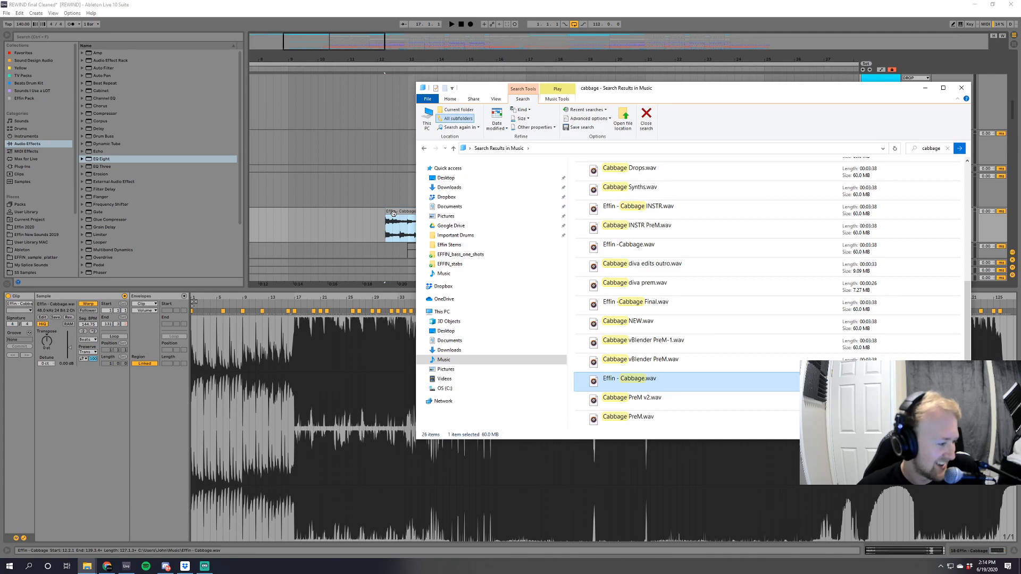
click(393, 212)
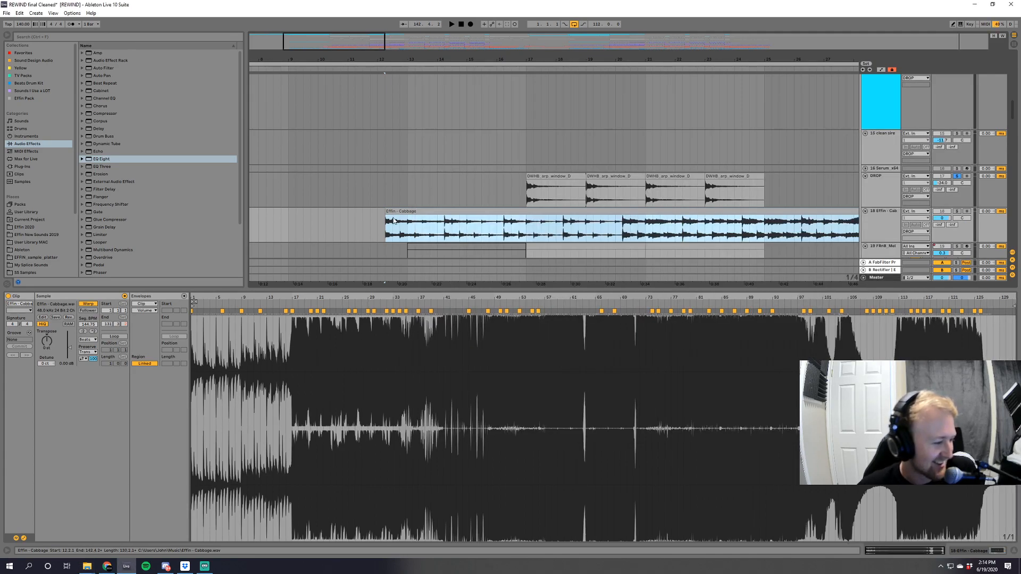
Turn off warping for the Effin - Cabbage clip and move its start to bar 17, aligned with the arp clips.
click(87, 303)
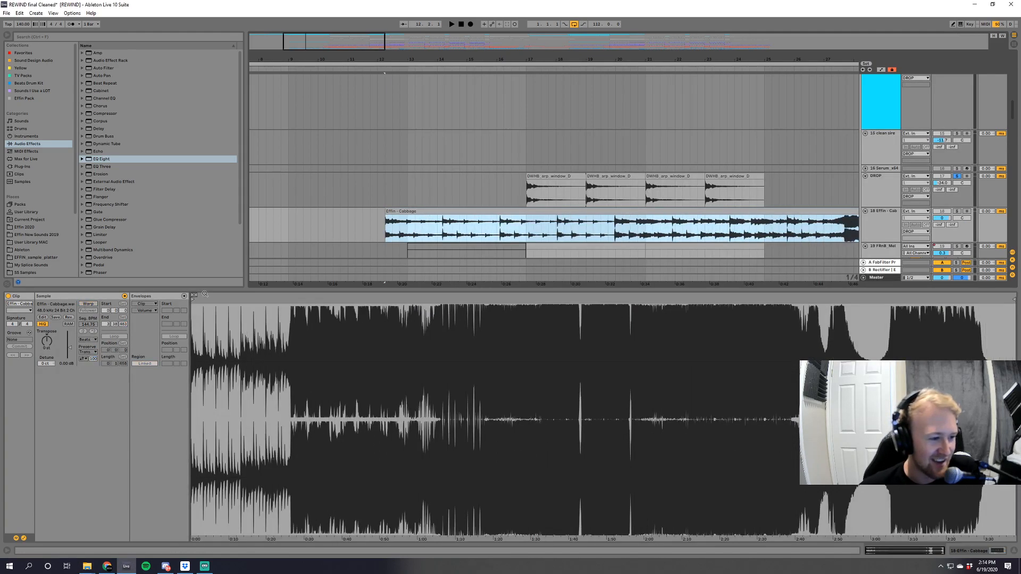
drag(504, 212, 644, 212)
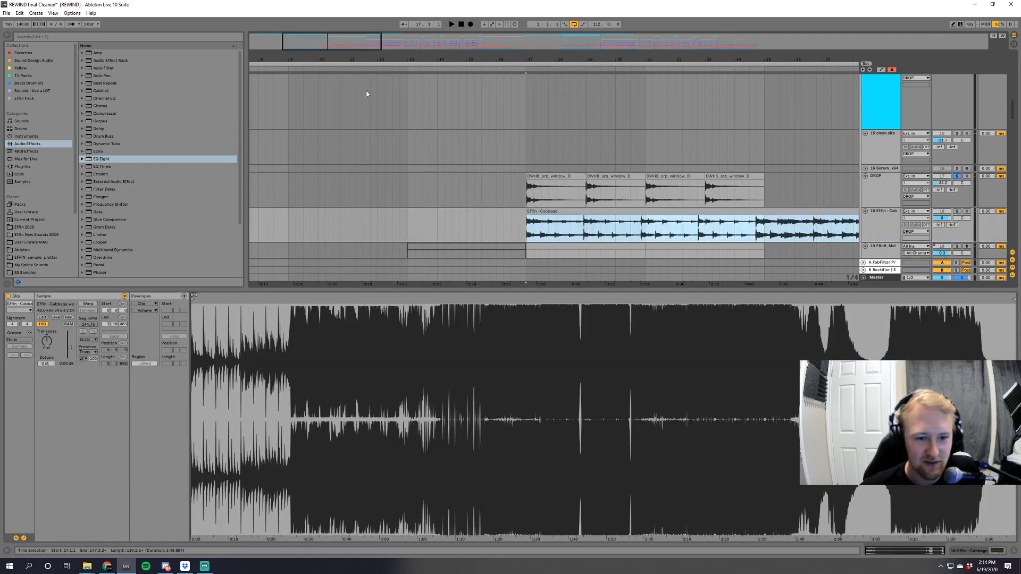
drag(332, 45, 333, 68)
Play the Effin - Cabbage clip soloed from bar 17 for comparison, and delete the clip.
key(space)
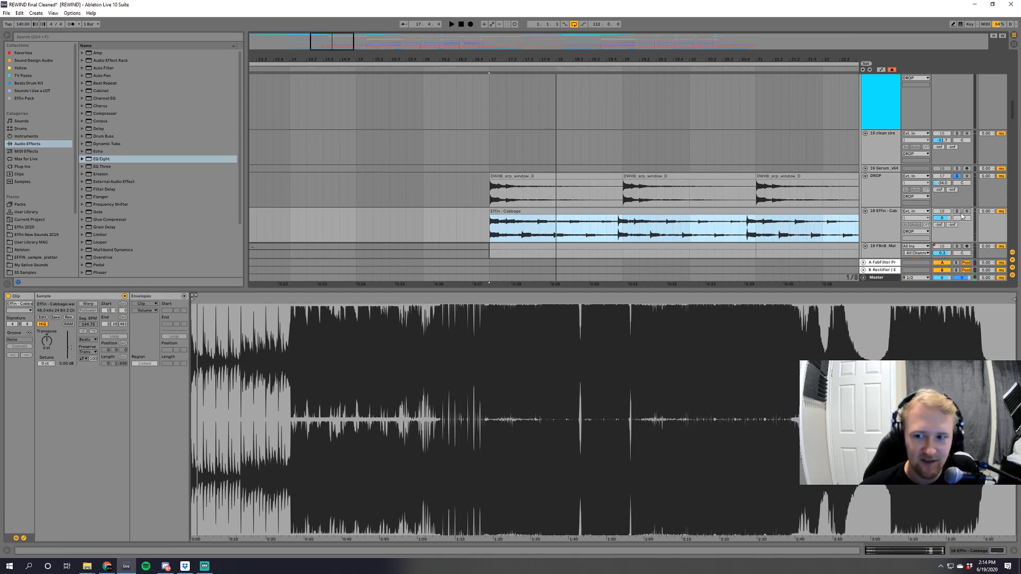
click(957, 212)
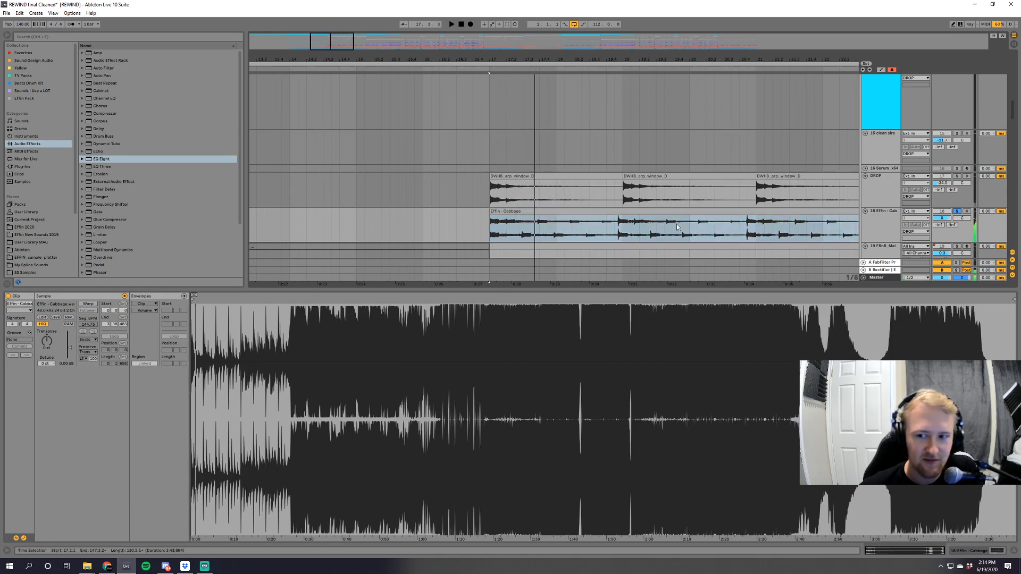
click(519, 211)
key(Delete)
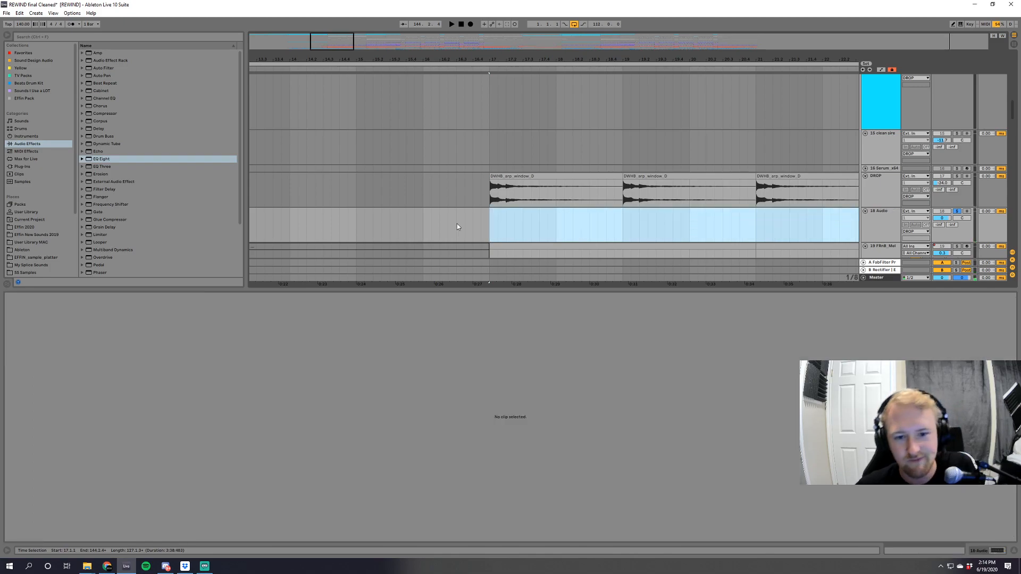
Play the drop from bar 17 with the DROP track soloed and unsoloed, hiding the clip view.
click(493, 192)
click(957, 176)
key(space)
click(957, 176)
key(ctrl+alt+l)
drag(579, 60, 458, 37)
key(space)
scroll(348, 127, down, 1)
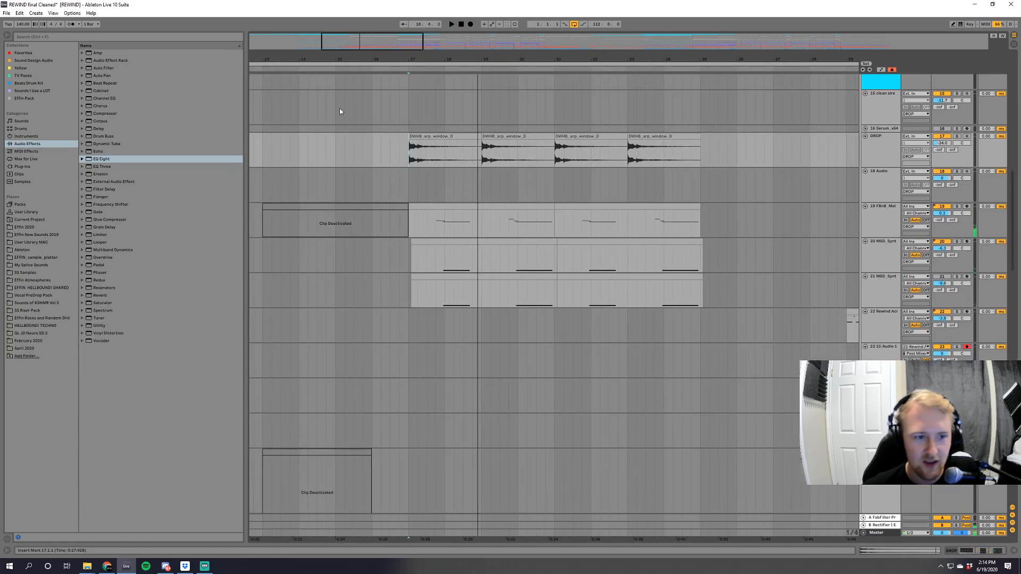
Browse the One Shots folder of My Splice Sounds to look over its samples.
drag(339, 36, 296, 49)
click(36, 266)
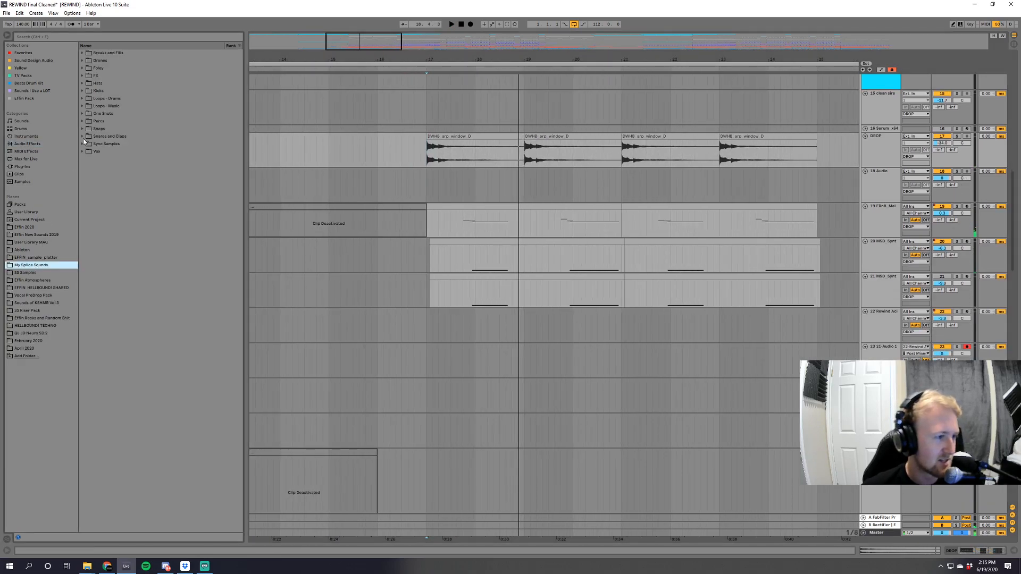
click(82, 113)
drag(237, 153, 229, 425)
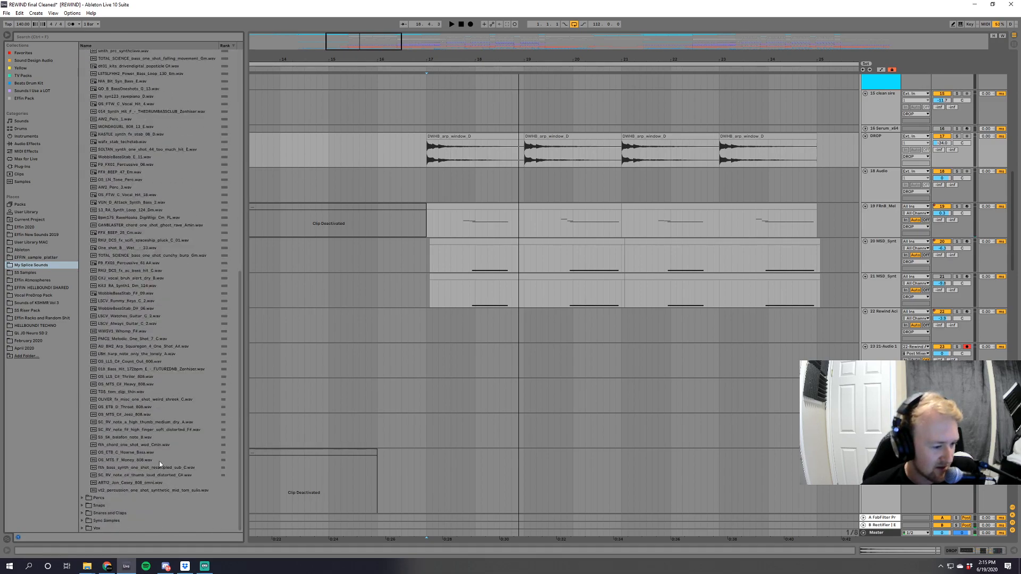
drag(244, 382, 236, 206)
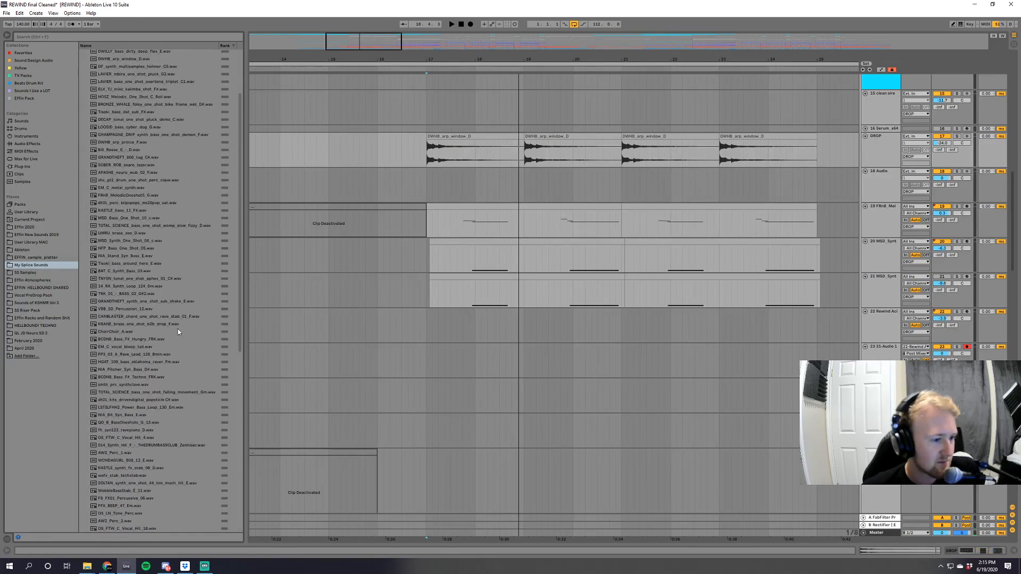
scroll(235, 291, up, 3)
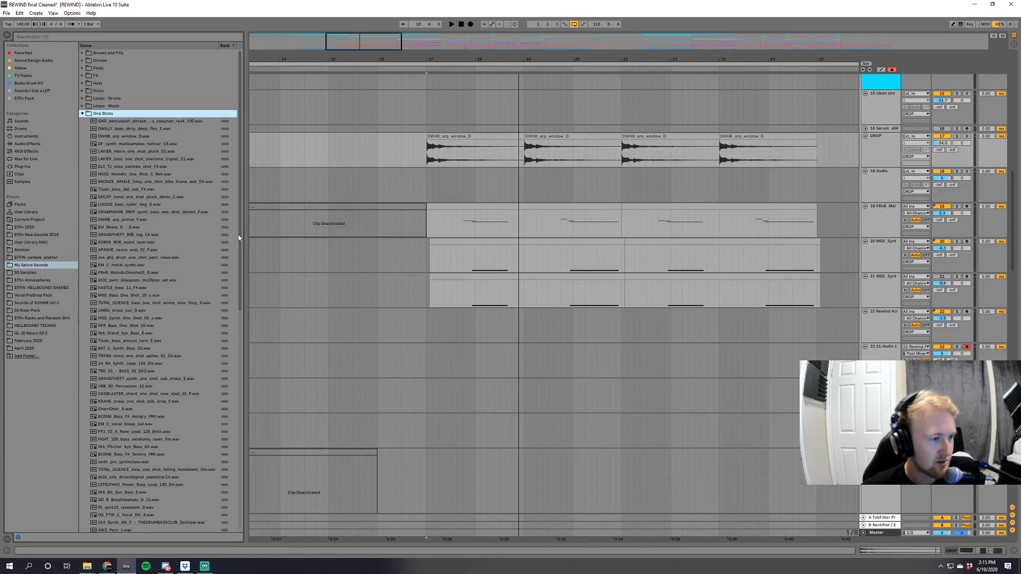
Preview one-shots including DWHB_arp_window_D.wav, the ELK kalimba shot and the LAVIER mbira pluck.
click(144, 138)
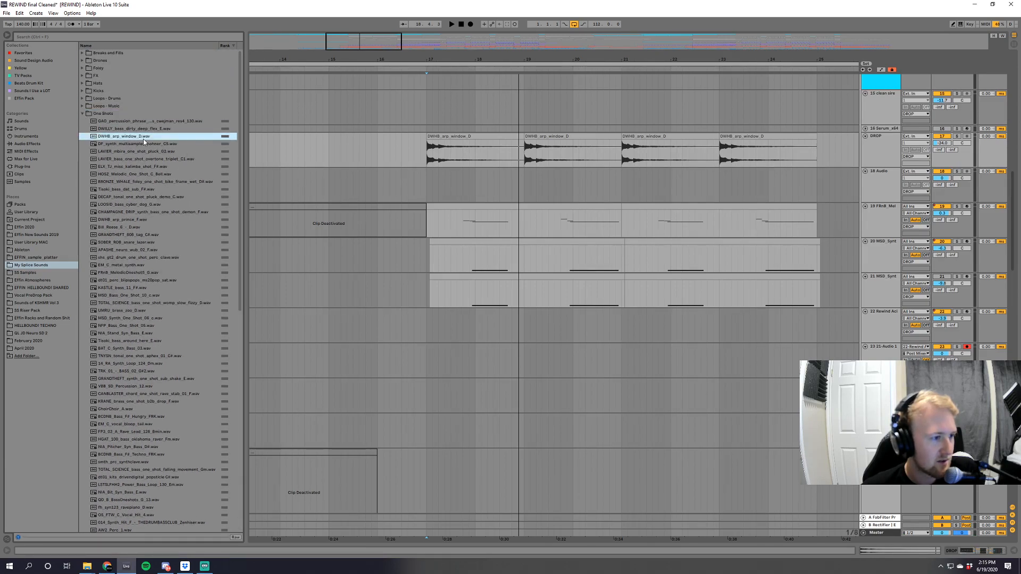
click(159, 172)
click(158, 169)
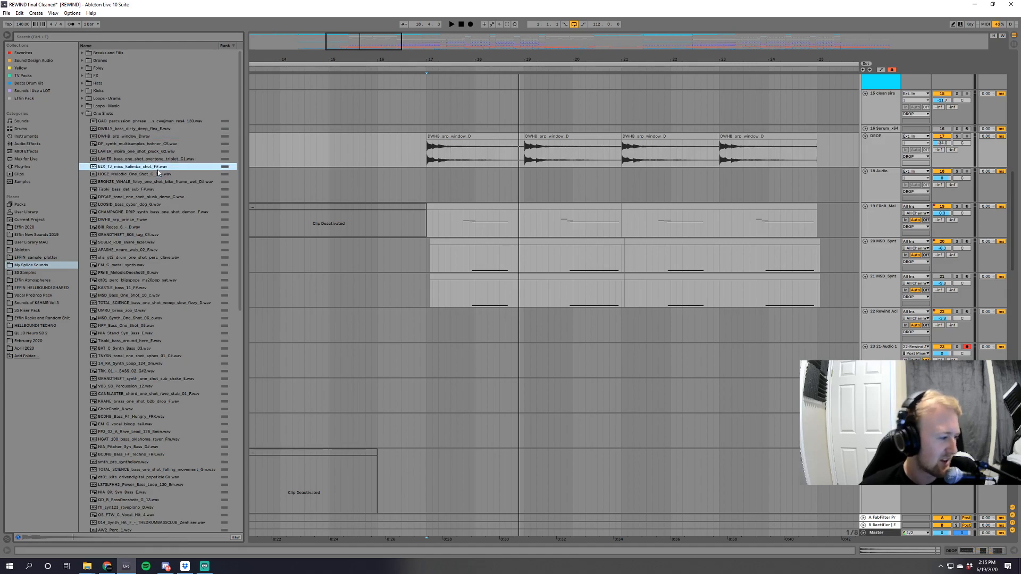
click(156, 152)
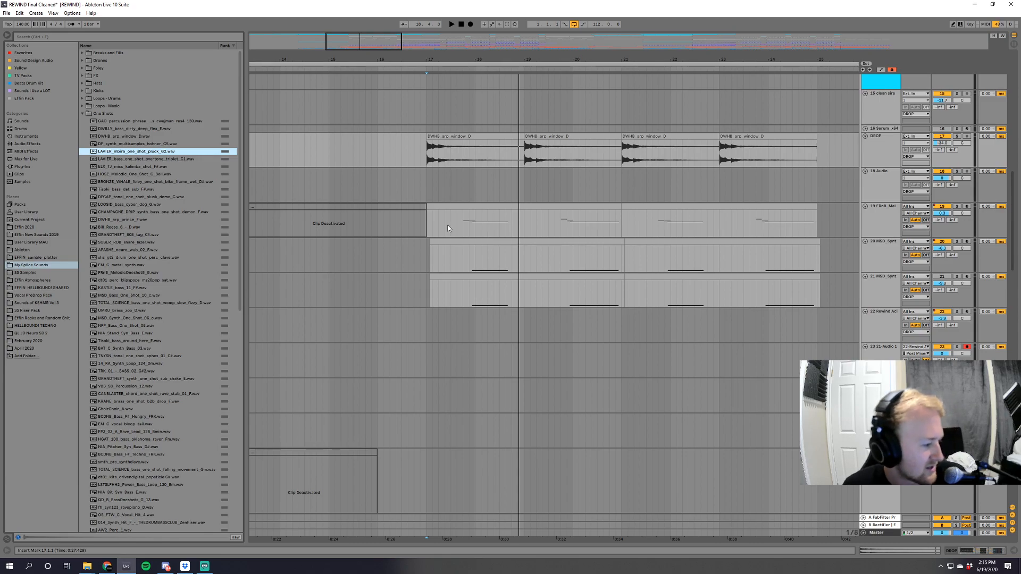
Solo the FRnB melodic one-shot track and play it from its first notes in bar 17.
scroll(378, 123, down, 2)
ctrl+scroll(407, 128, up, 3)
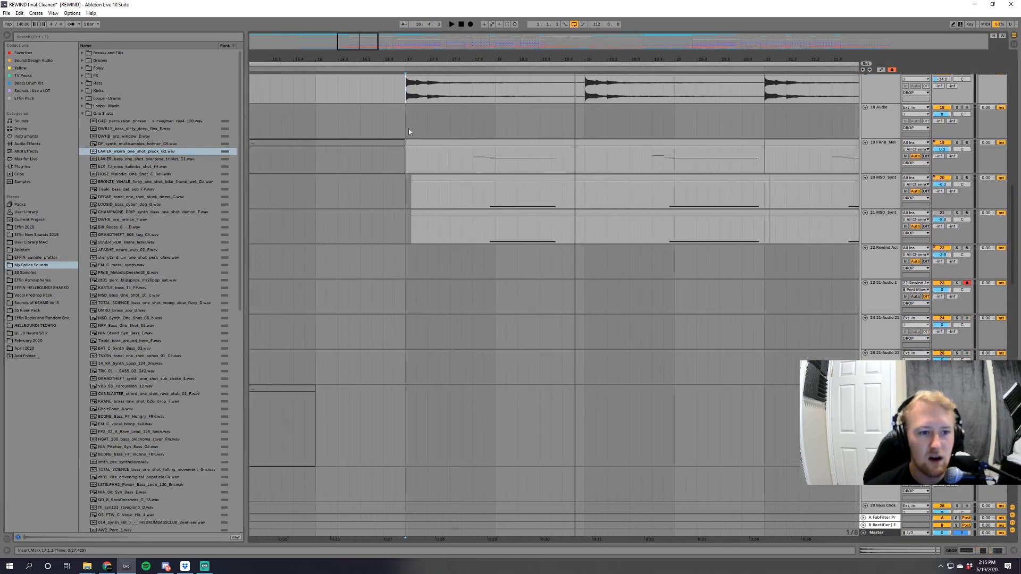
click(410, 129)
click(957, 143)
scroll(467, 190, up, 1)
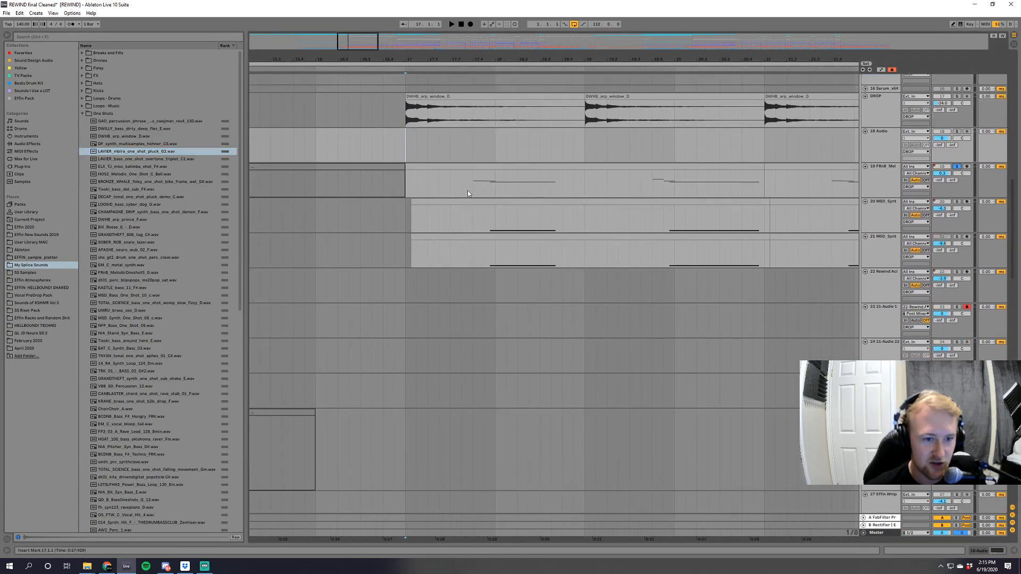
click(471, 190)
key(space)
Show the FRnB track's device chain and bring up the sample options of its FRnB_MelodicOneshot5_G sampler.
double_click(884, 183)
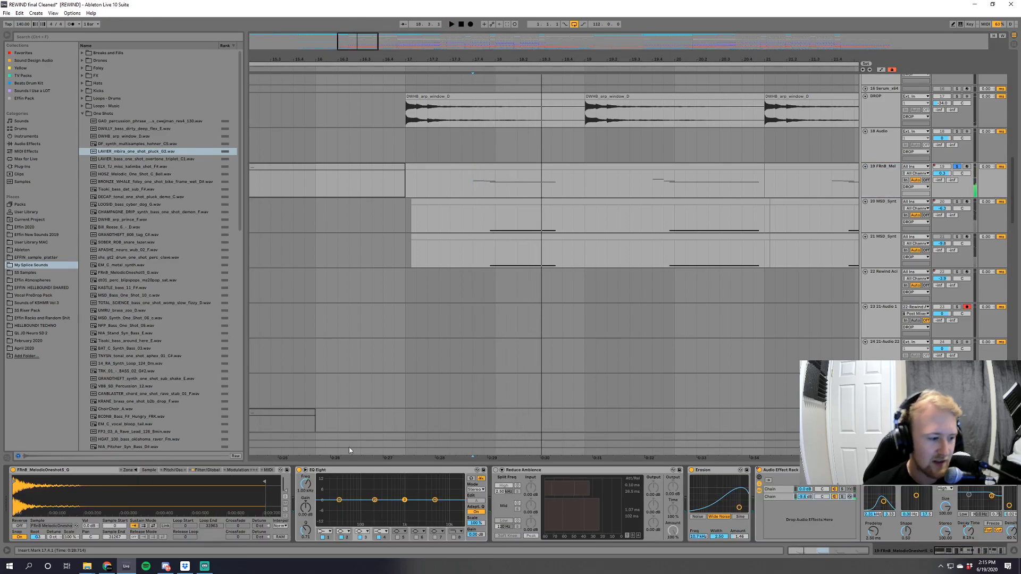
right_click(62, 494)
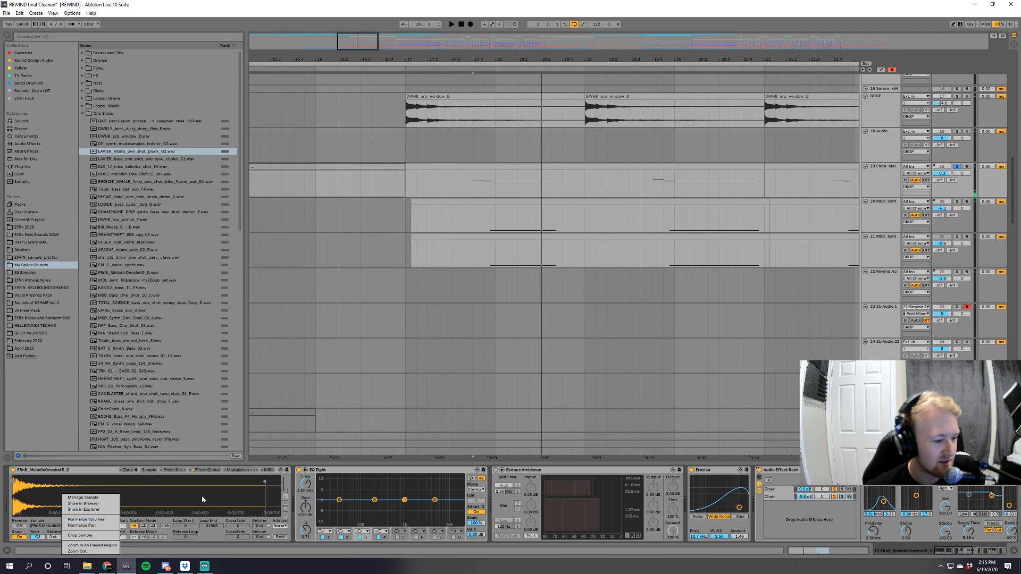
click(97, 525)
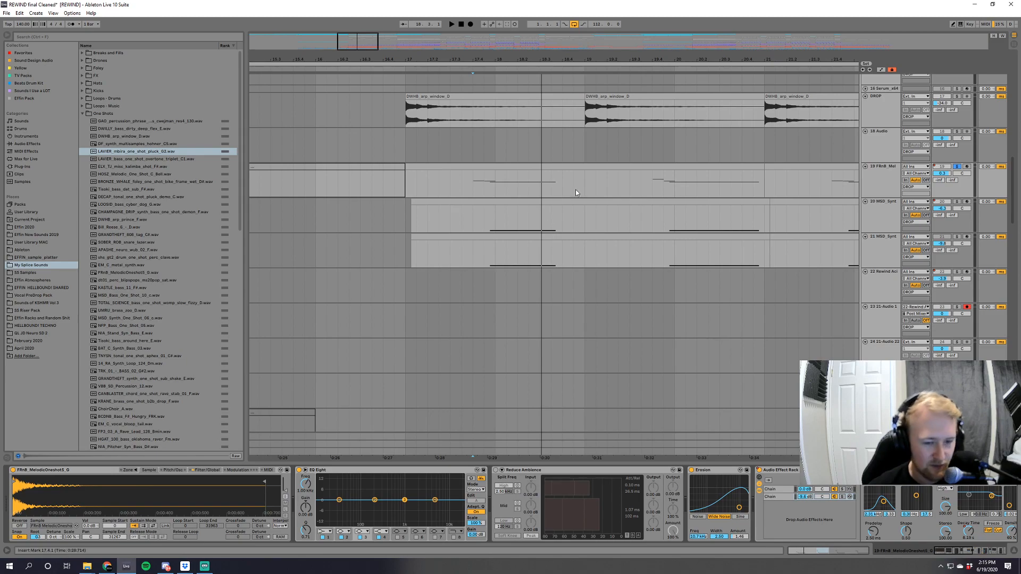
Collapse the One Shots folder and preview several samples in the Kicks folder, closing it again.
click(81, 115)
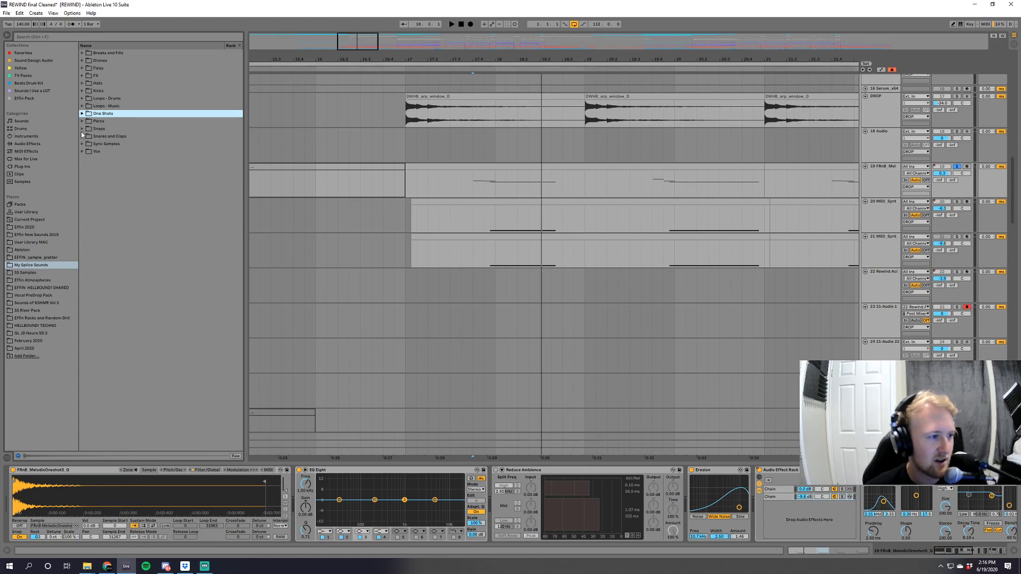
click(82, 91)
key(Down)
key(Down)
key(Down)
key(Down)
key(Down)
key(Down)
key(Down)
key(Down)
key(Down)
key(Down)
key(Down)
key(Down)
key(Down)
key(Down)
key(Down)
key(Down)
key(Down)
key(Down)
key(Down)
key(Down)
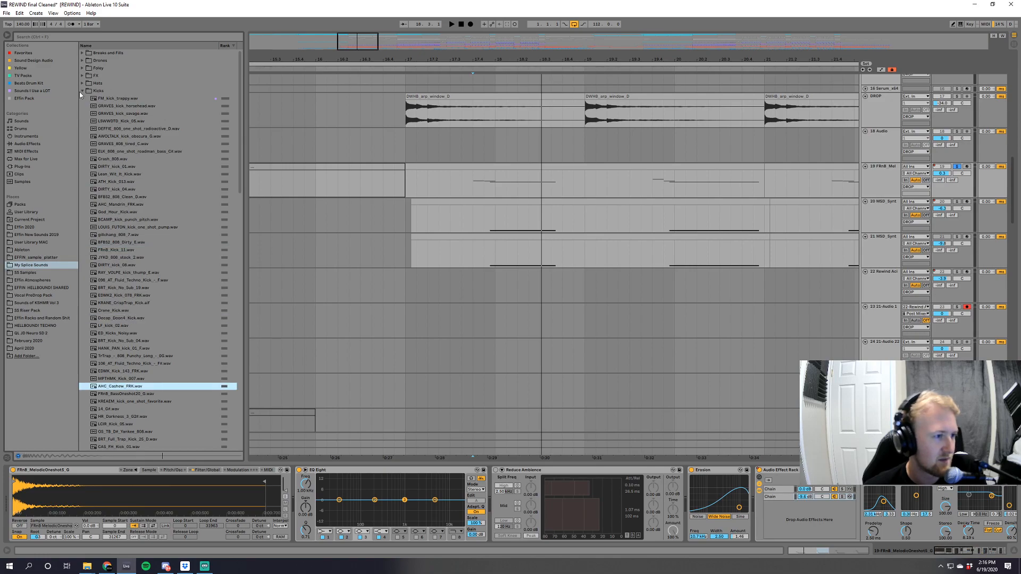
click(81, 91)
Preview several samples in the Snares and Claps folder, ending with MAT_ZO_snare_117.wav, and collapse the folder.
click(88, 136)
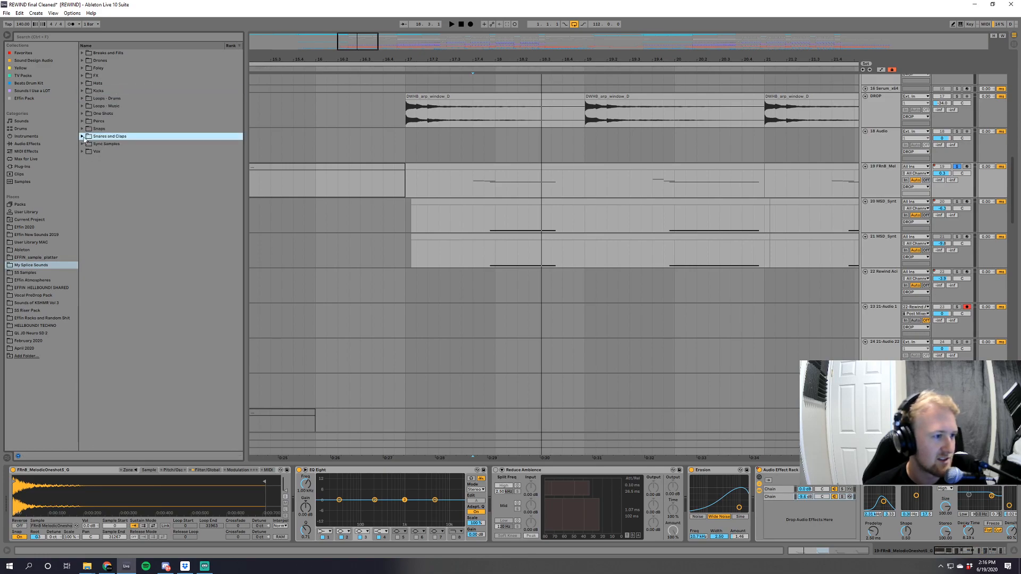
click(83, 136)
click(126, 159)
click(126, 189)
click(133, 145)
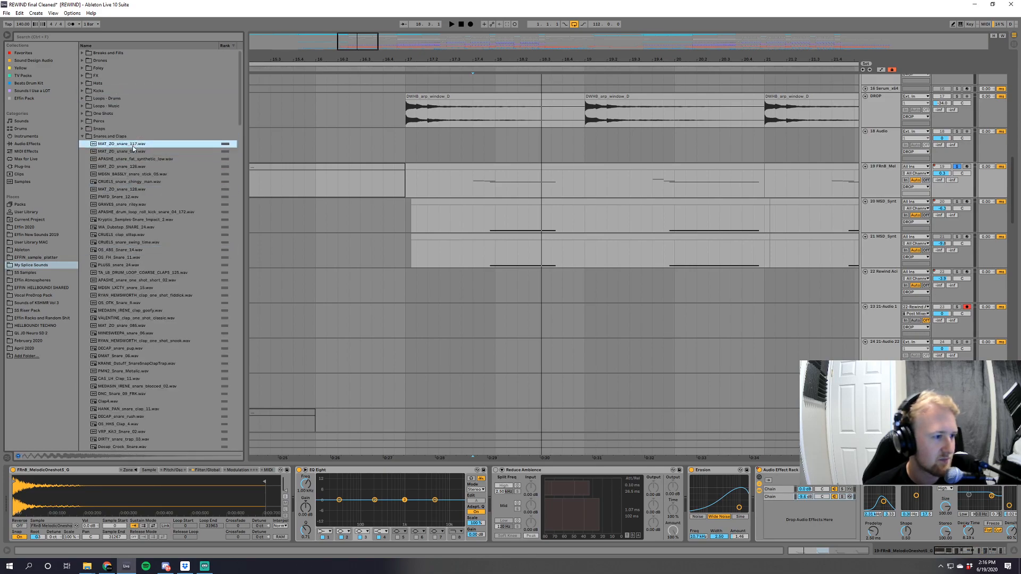
click(82, 136)
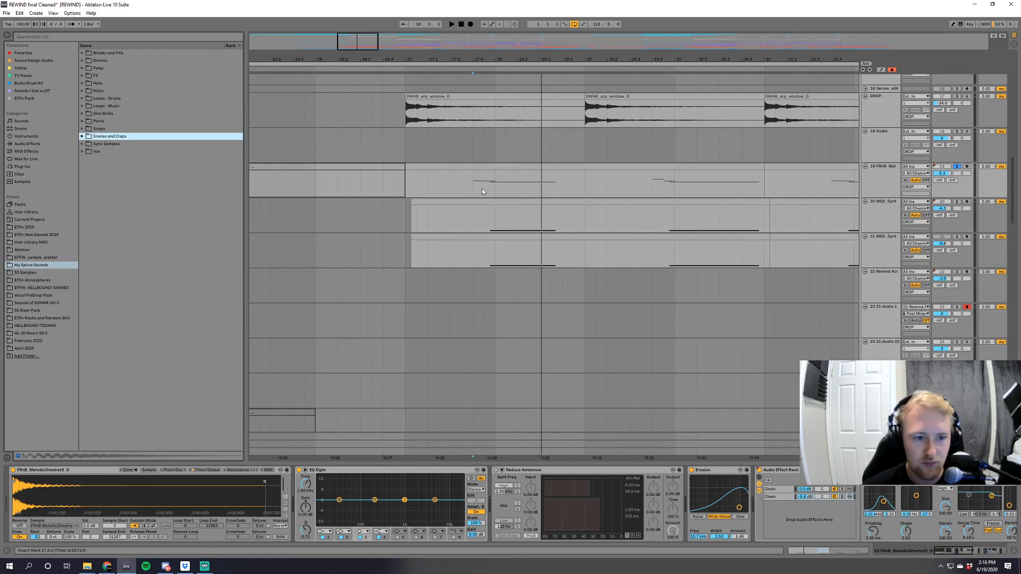
Play the soloed FRnB track and examine its effect chain, including the Erosion, the Audio Effect Rack and its Reverb.
key(space)
mouse_move(959, 553)
mouse_down()
mouse_move(1006, 557)
mouse_move(960, 552)
mouse_move(974, 551)
mouse_up()
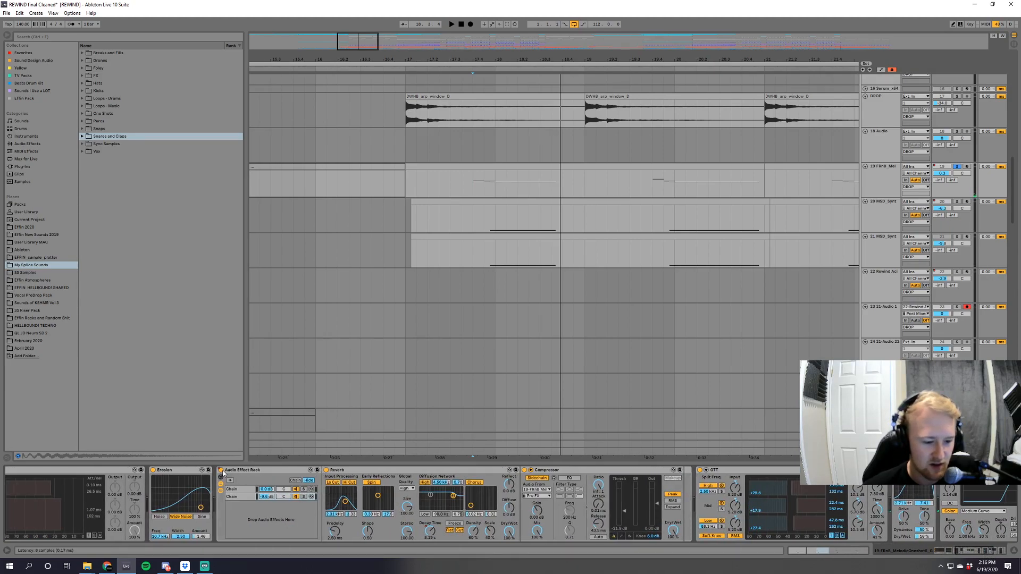
drag(958, 555, 973, 551)
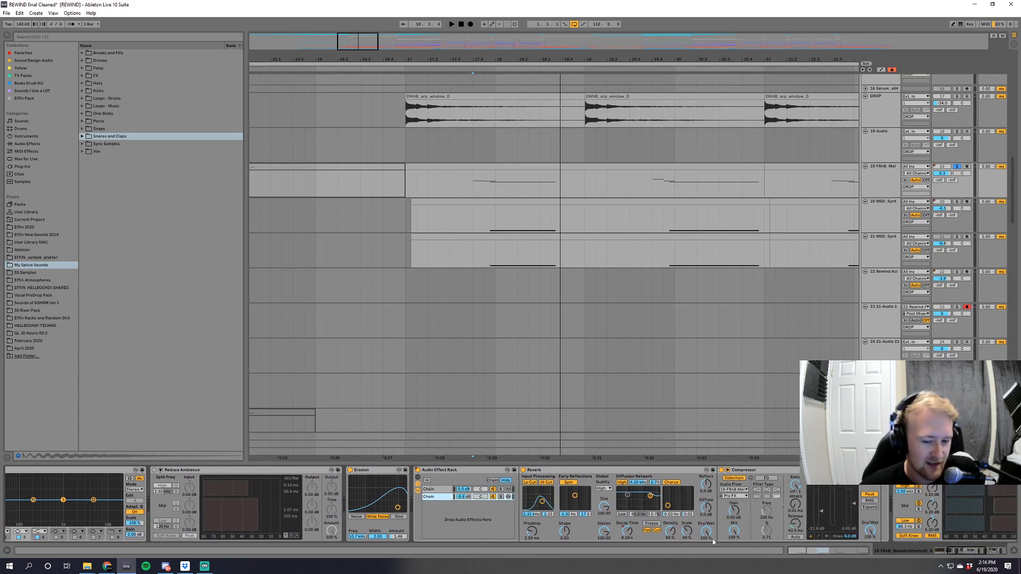
Replay the soloed FRnB track and examine its Reverb and Compressor.
key(a)
key(a)
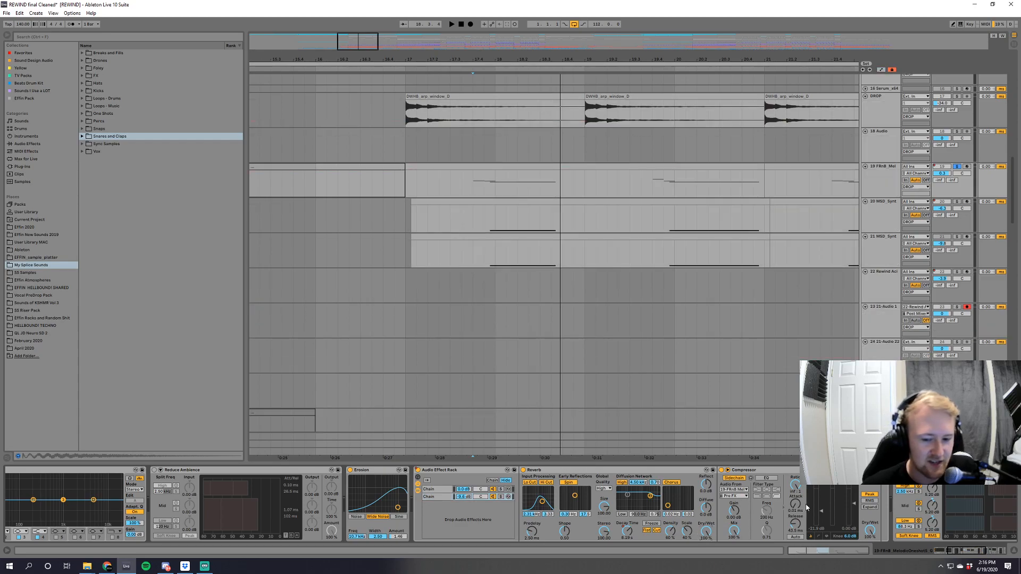
key(space)
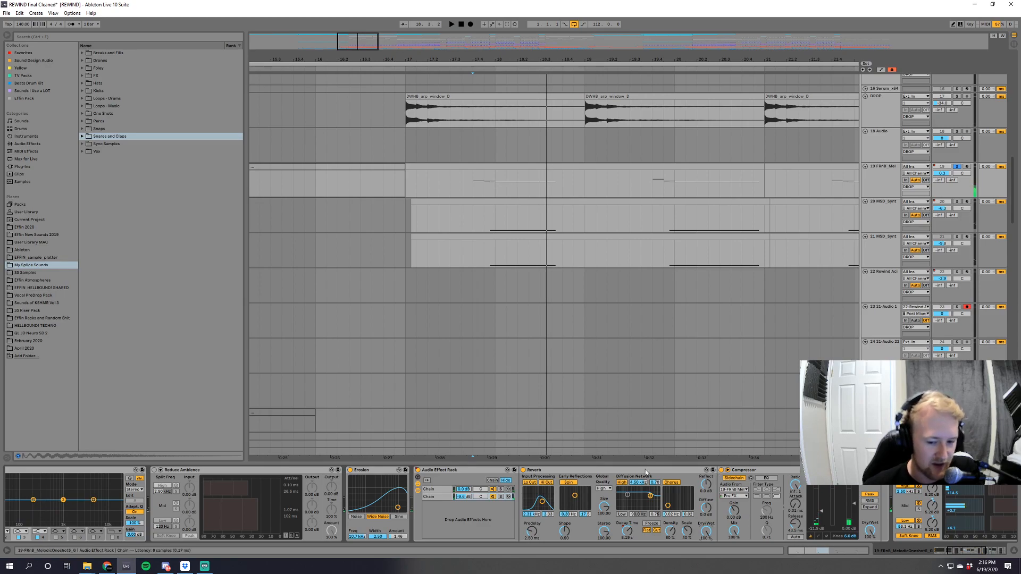
click(722, 471)
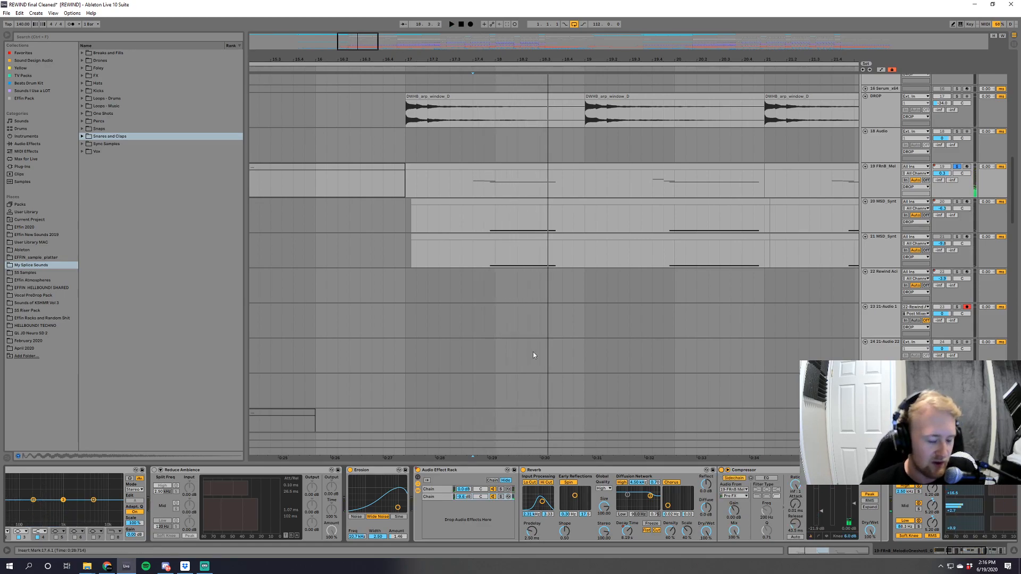
key(space)
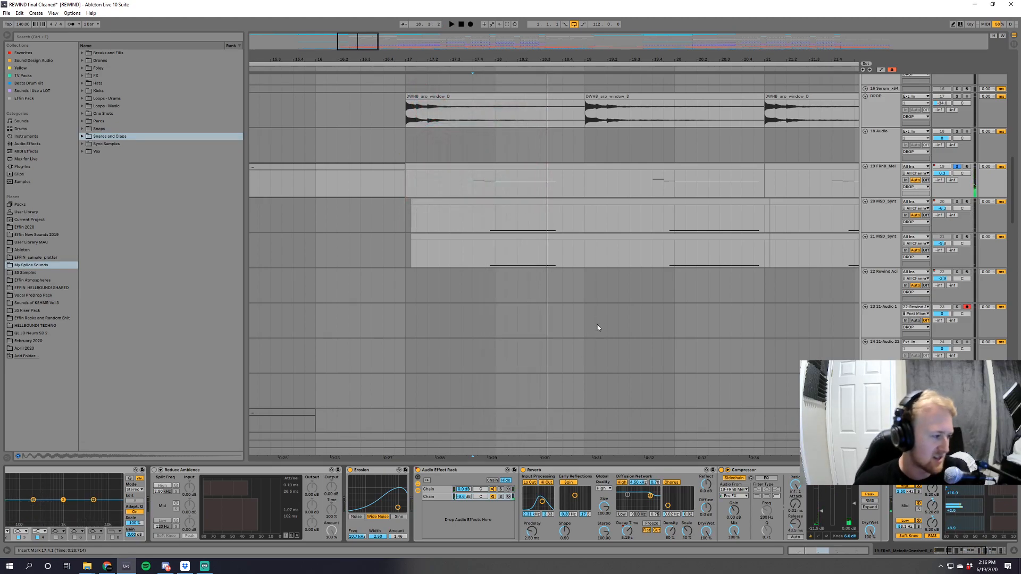
key(space)
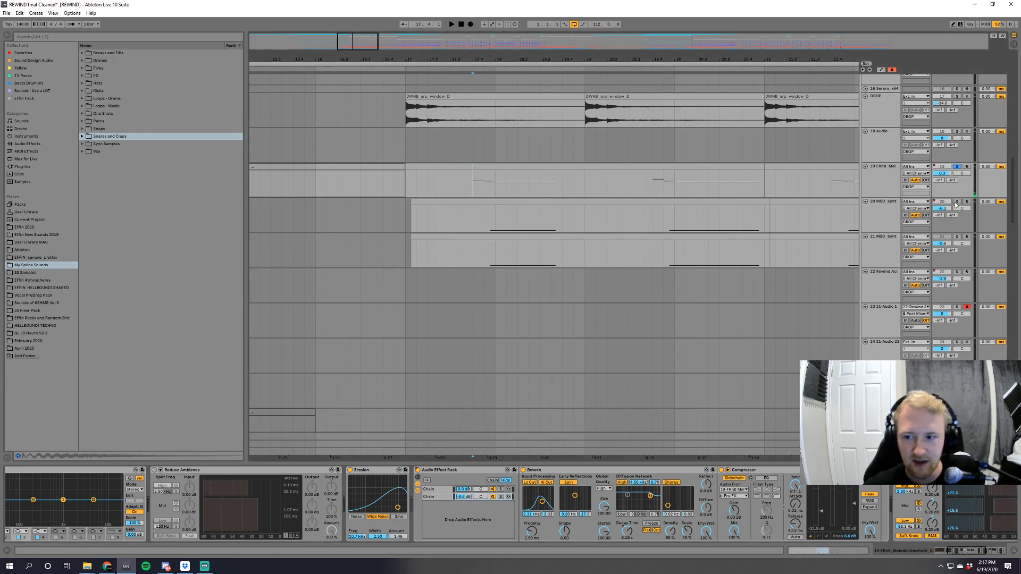
Solo the 20 MSD_Synt track, listen to it and examine its device chain through to the OTT, Overdrive, Saturator and Delay.
key(space)
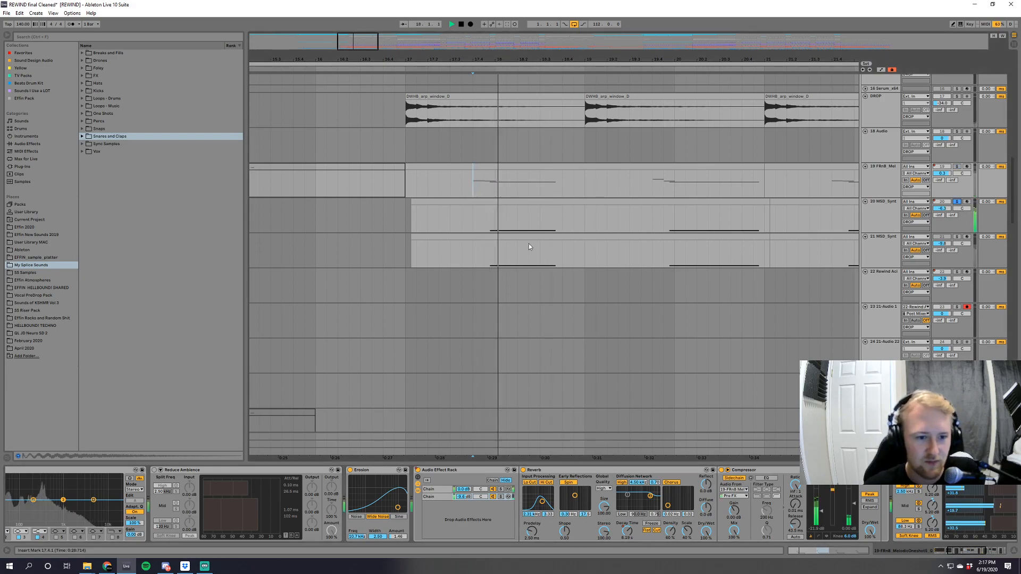
click(956, 202)
key(space)
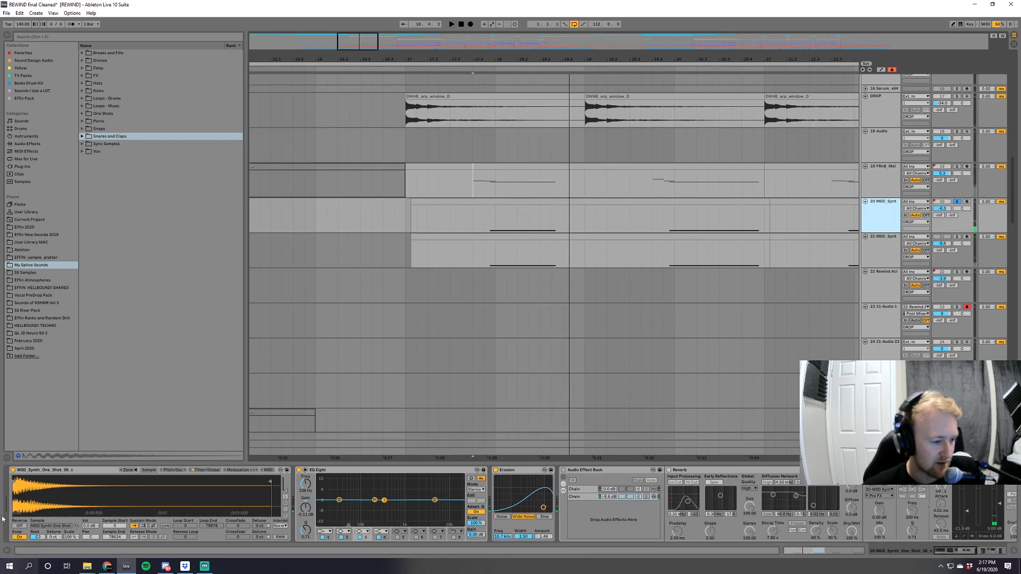
drag(935, 551, 990, 562)
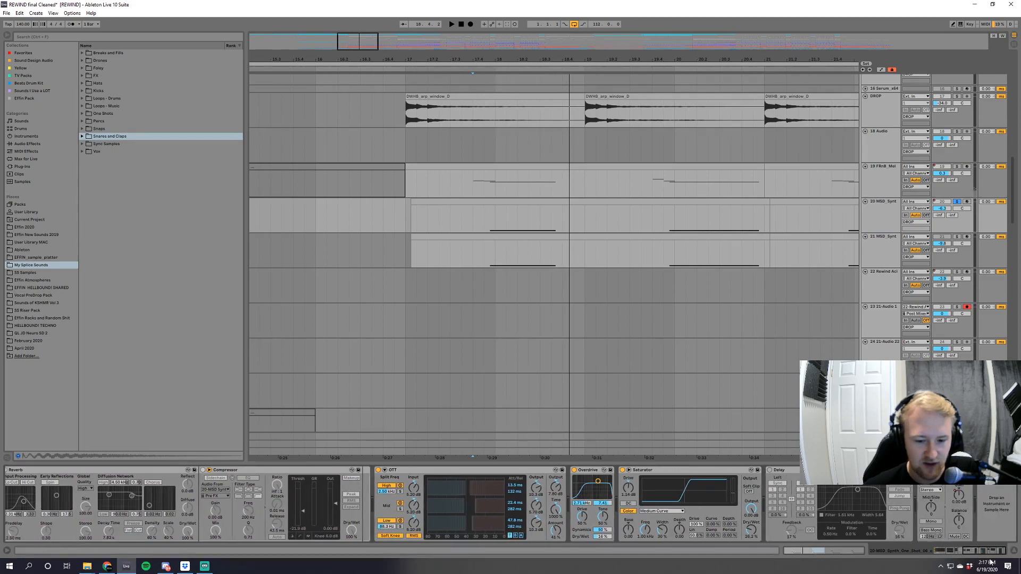
Solo the FRnB track alongside the MSD_Synt track and play both together from position 17.4.1.
ctrl+click(957, 167)
click(473, 181)
key(space)
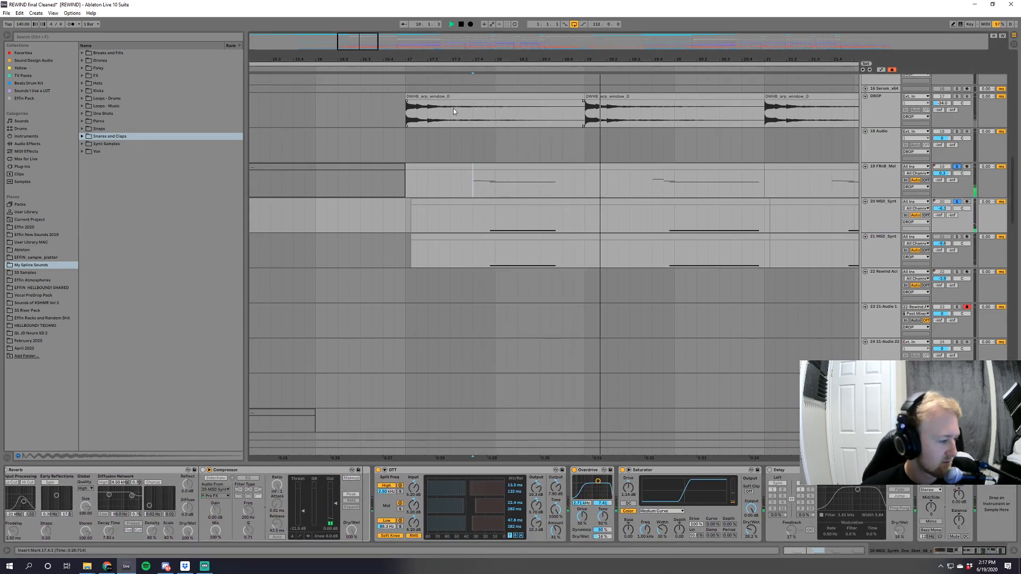
drag(440, 59, 435, 32)
click(957, 202)
Audition the frozen FRnB_Melodi tracks, playing the Freeze tail clips and the track 42 Freeze clips from bar 17.
drag(1013, 206, 1019, 297)
click(957, 151)
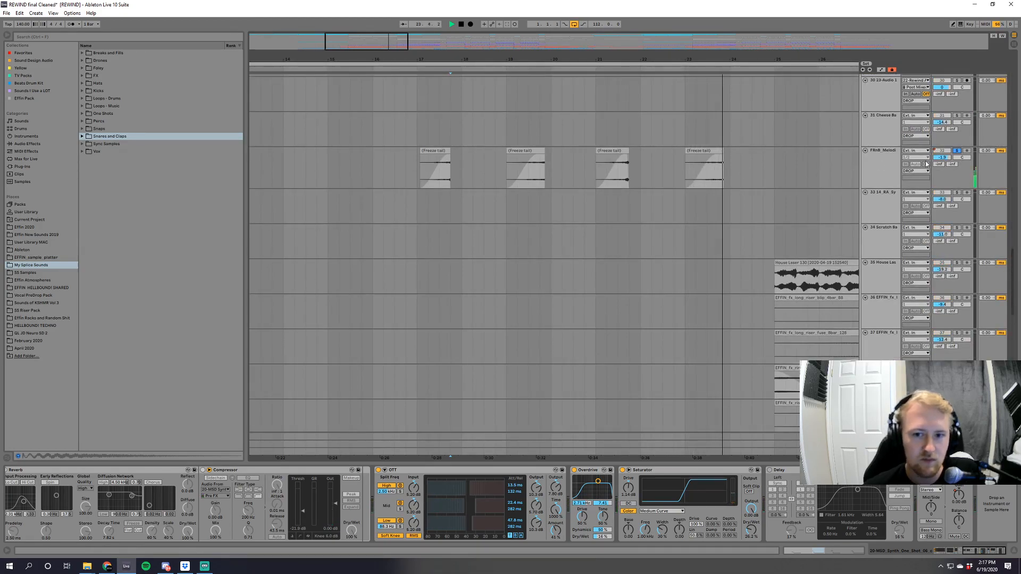
click(410, 171)
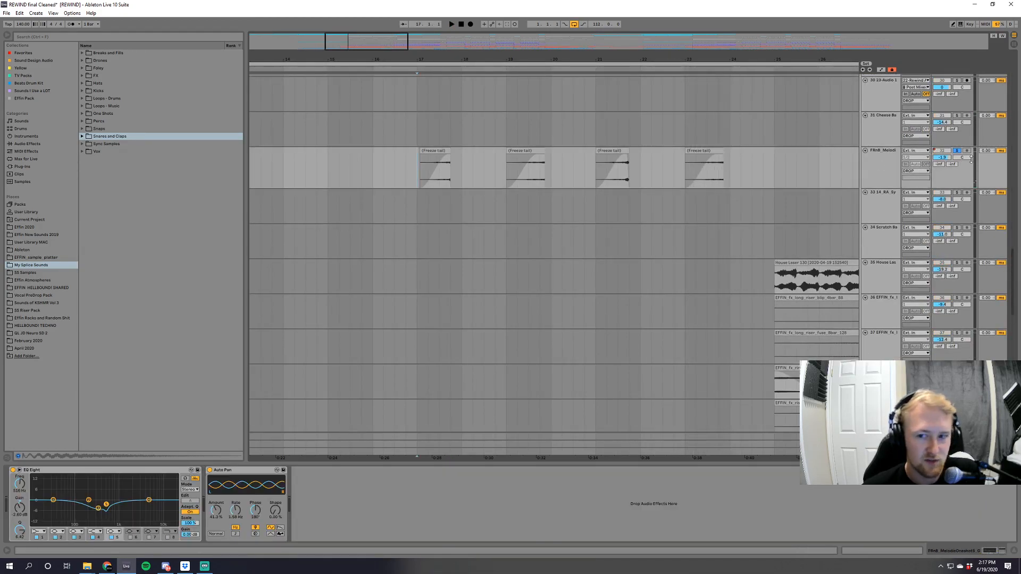
drag(1017, 286, 1017, 333)
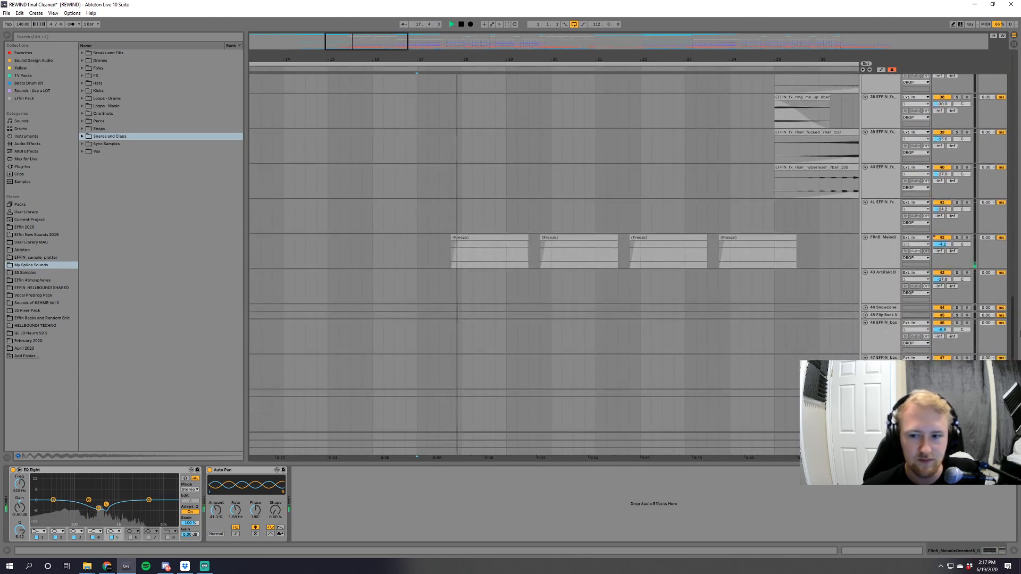
click(956, 238)
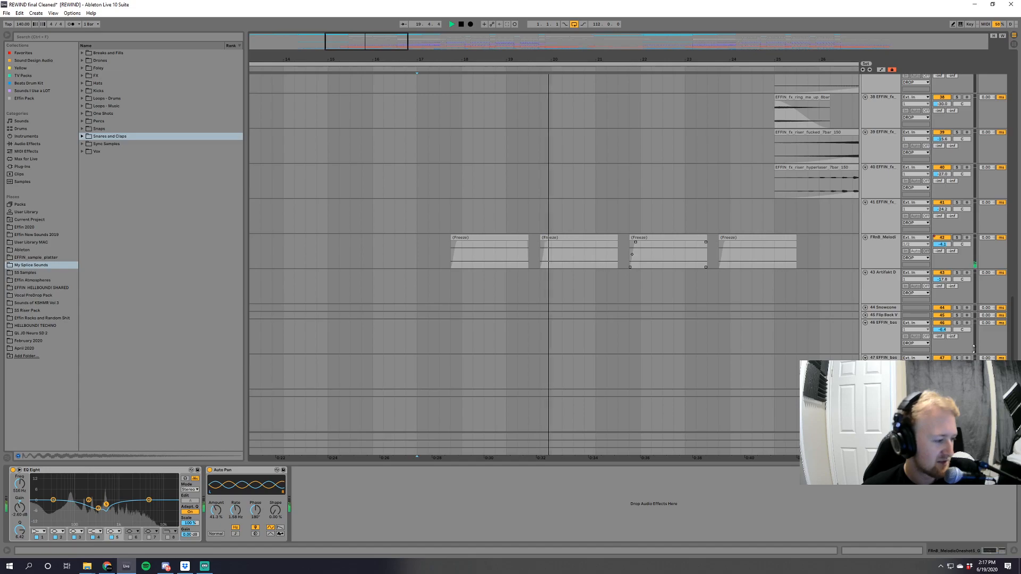
Unfold the Kick/Snare and FX groups during playback, auditioning the snare and clap group and looking through the FX clips.
drag(1012, 352, 1012, 407)
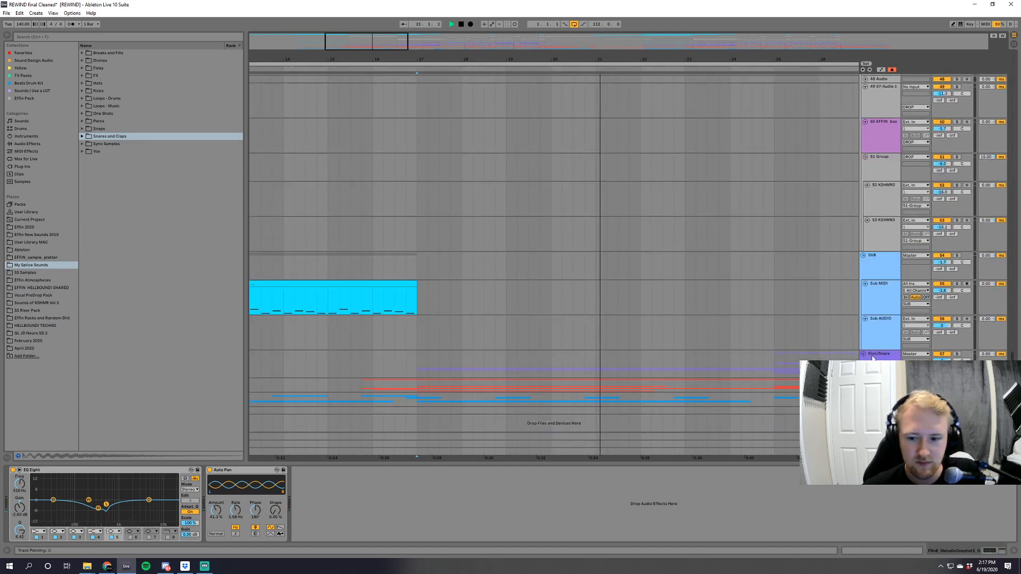
click(863, 354)
scroll(750, 351, down, 8)
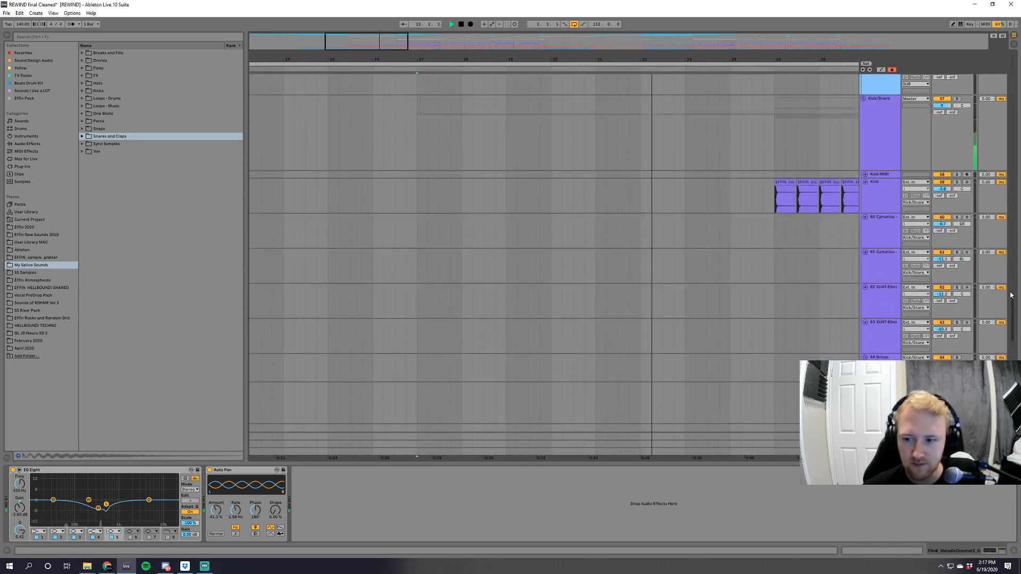
scroll(1011, 295, down, 15)
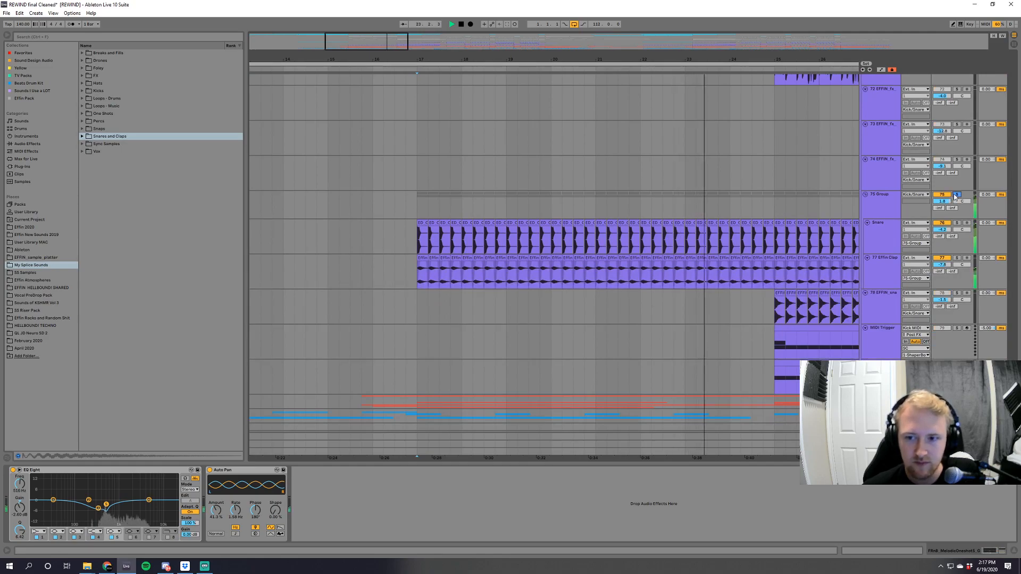
click(863, 398)
scroll(863, 397, down, 3)
scroll(1016, 355, down, 9)
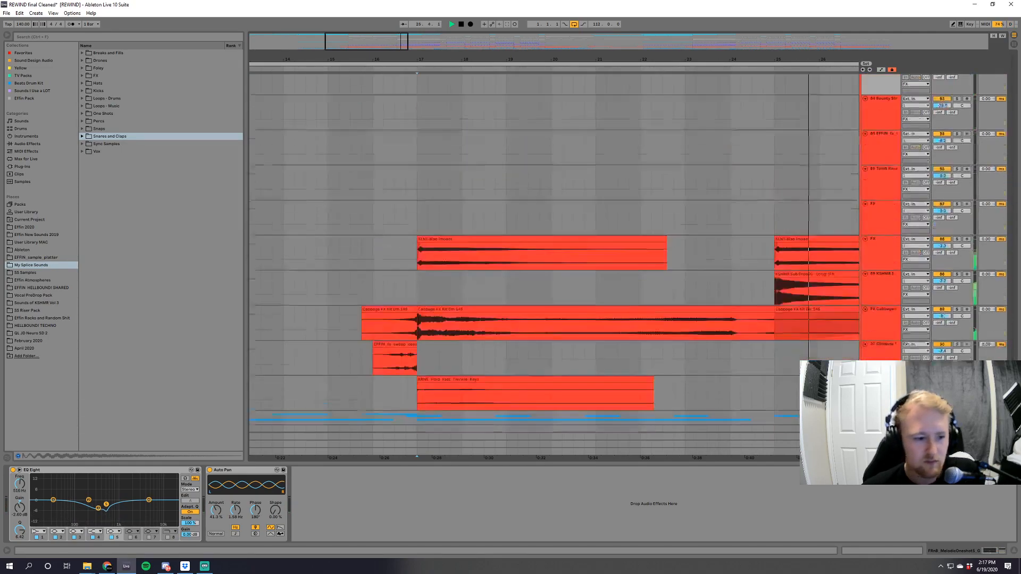
Solo the two Revival Remix break tracks, 70 and 71, and play them together from bar 25.
scroll(554, 255, up, 7)
drag(489, 60, 393, 27)
scroll(691, 406, up, 2)
scroll(691, 405, up, 1)
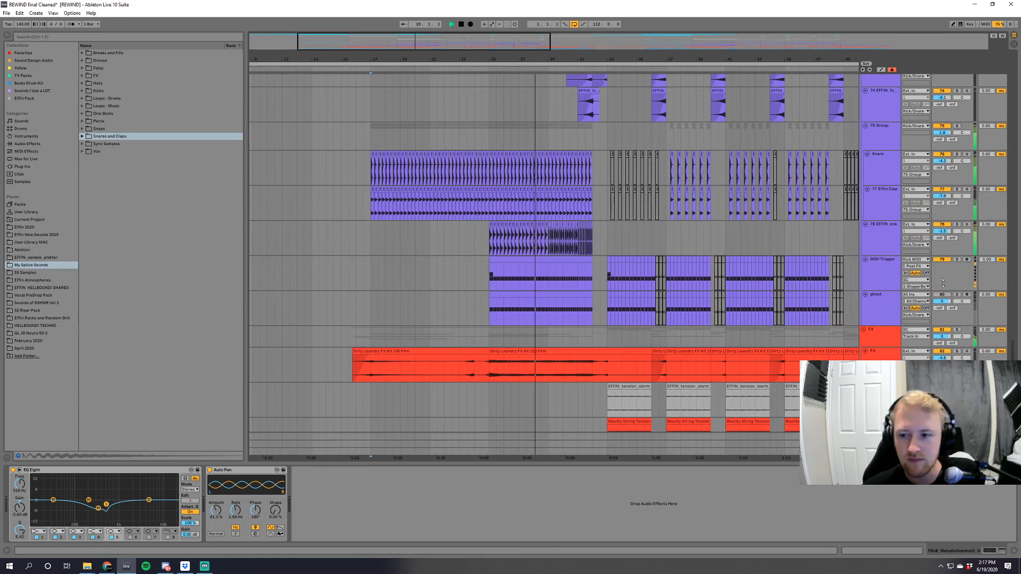
scroll(947, 275, up, 6)
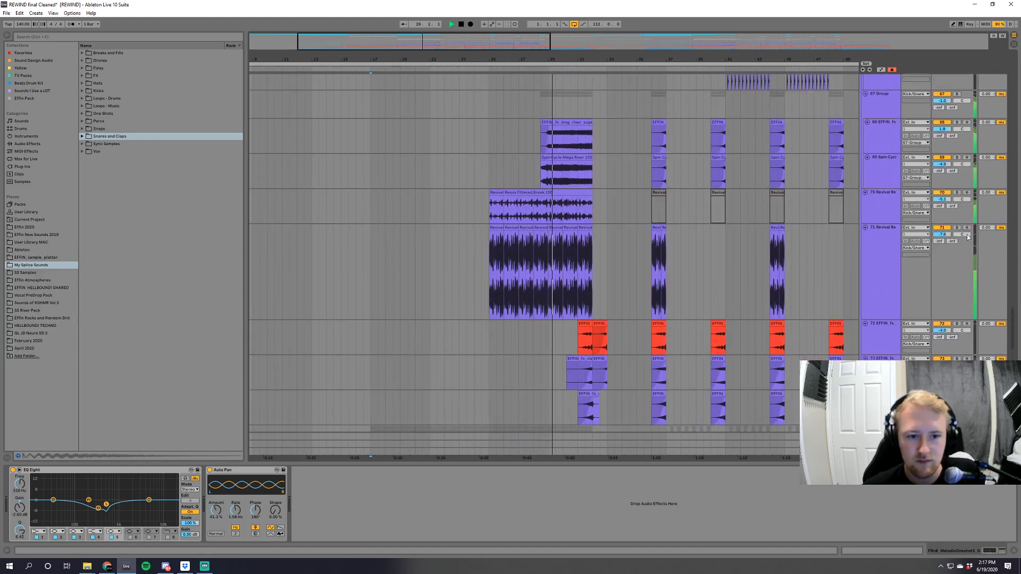
click(957, 227)
click(486, 264)
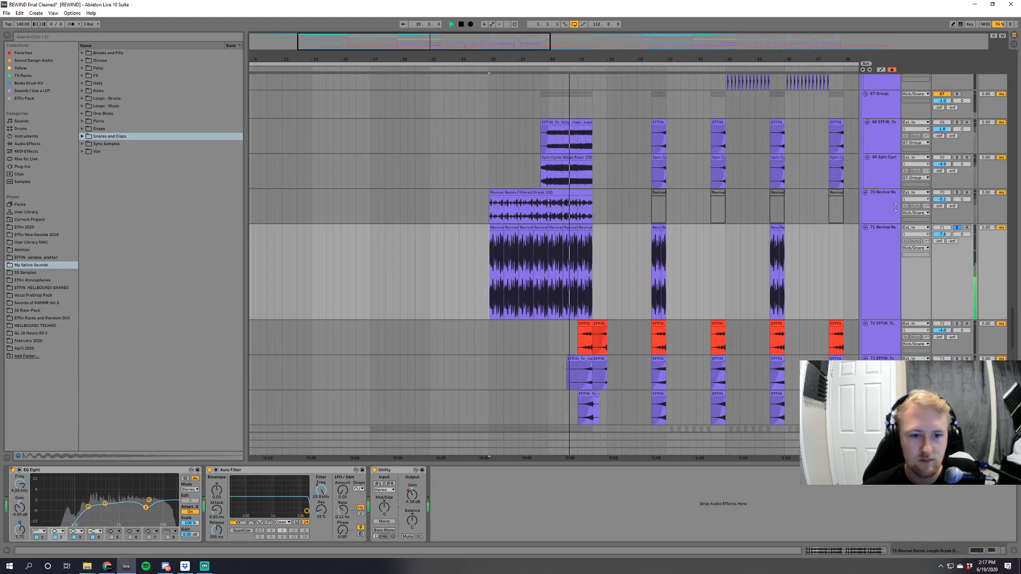
scroll(566, 213, up, 3)
key(space)
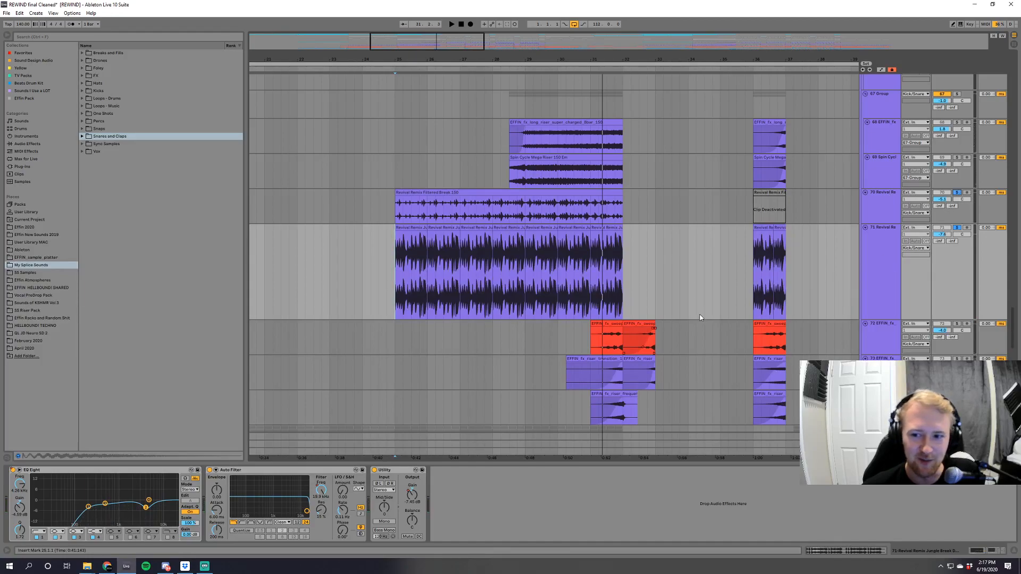
key(space)
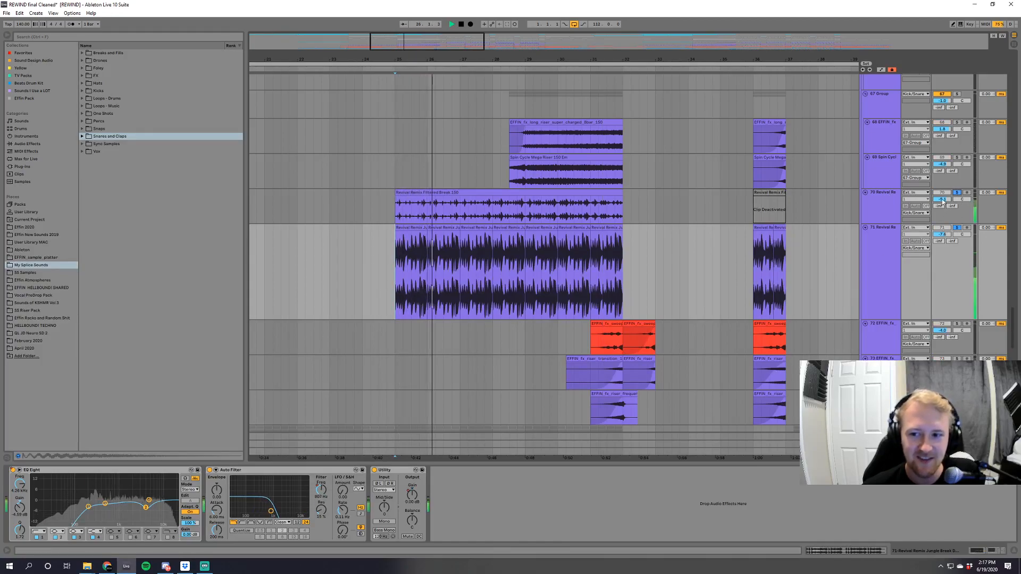
Add the 67 Group risers to the soloed breaks, clear the solos, and play the full mix near the end of the build-up.
scroll(662, 243, up, 1)
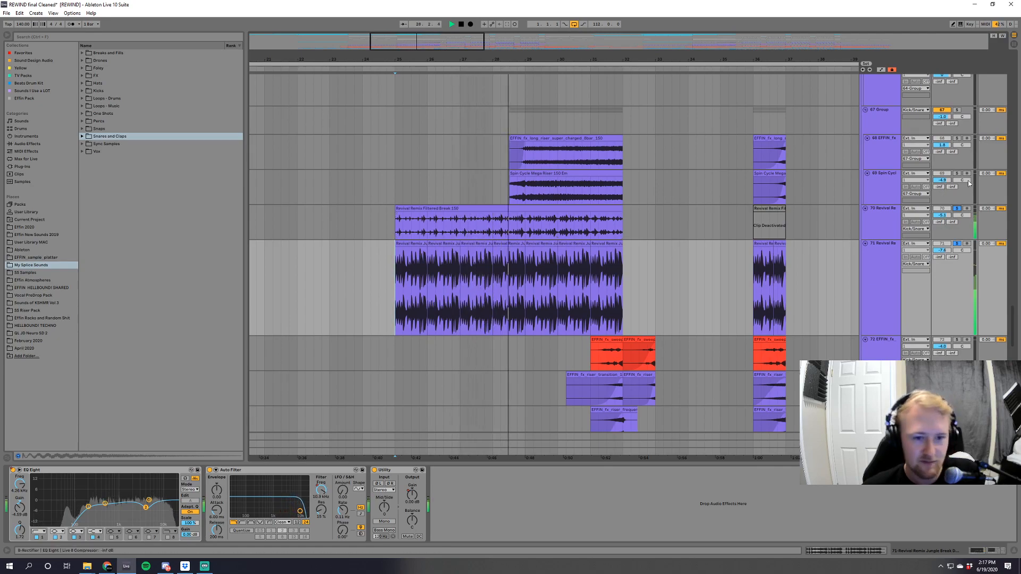
scroll(959, 185, up, 2)
click(959, 142)
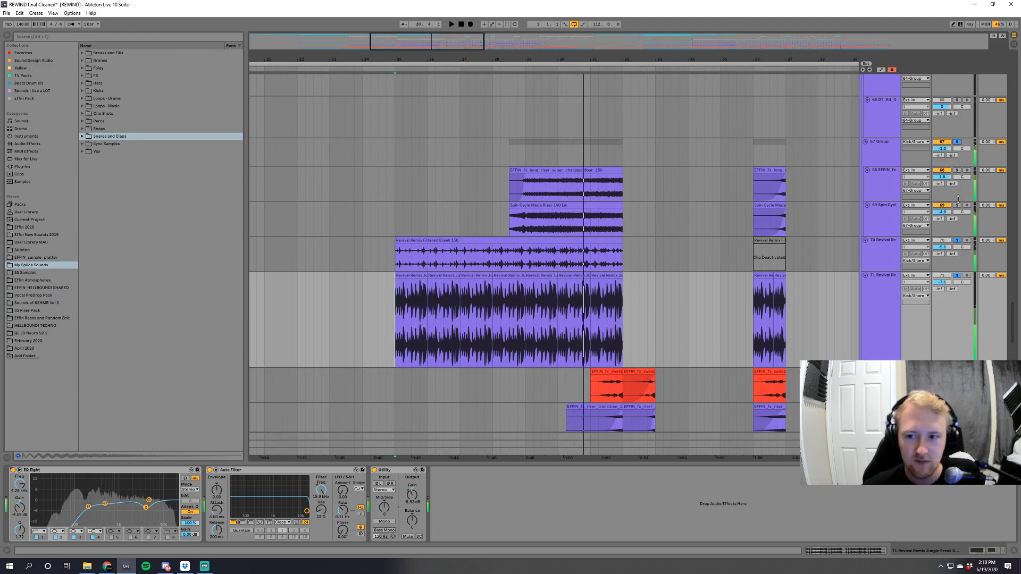
click(500, 222)
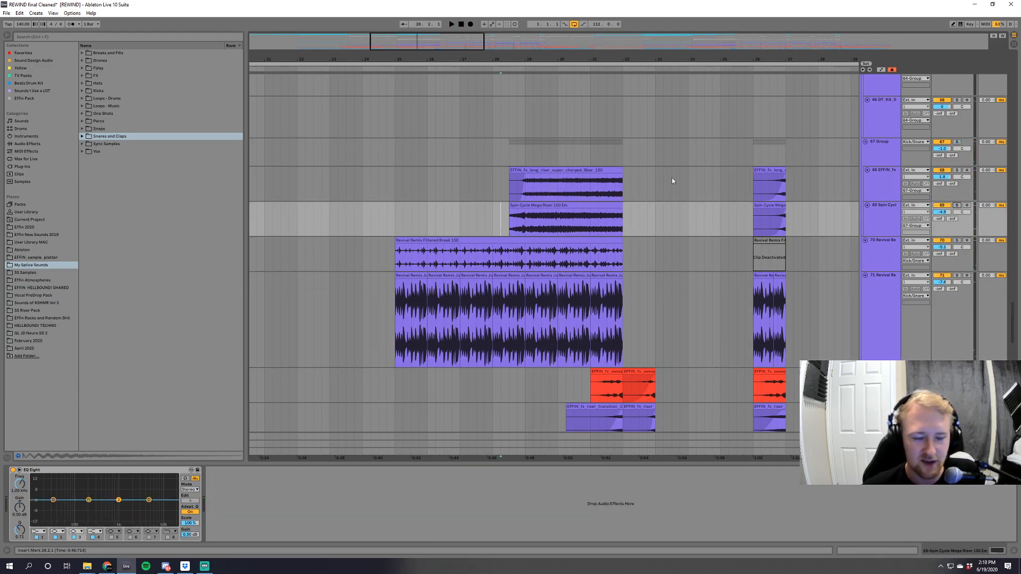
click(582, 148)
key(space)
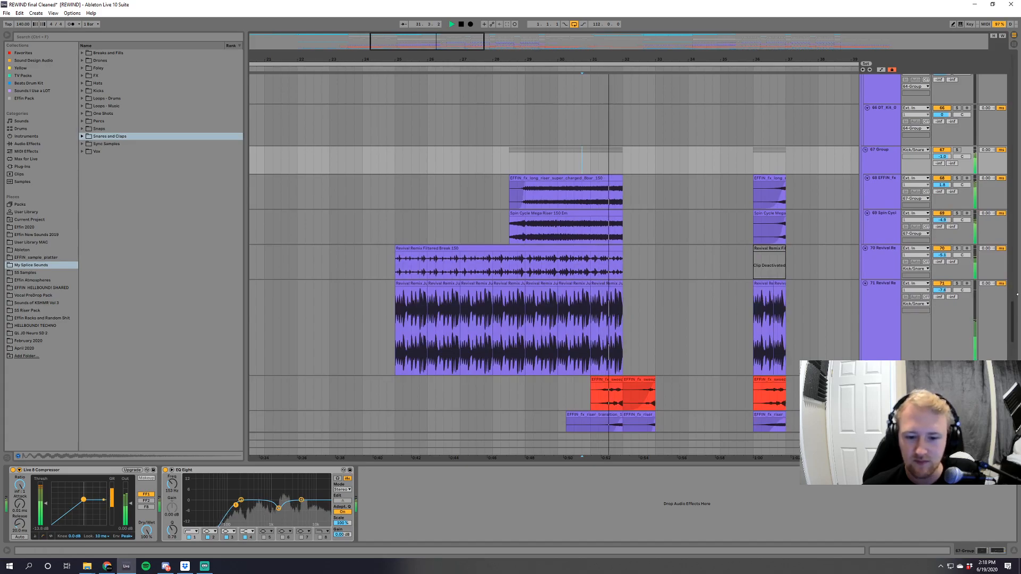
Play from bar 25, soloing in turn the House Laser track and the long riser tracks 36 and 37.
drag(1014, 318, 1019, 203)
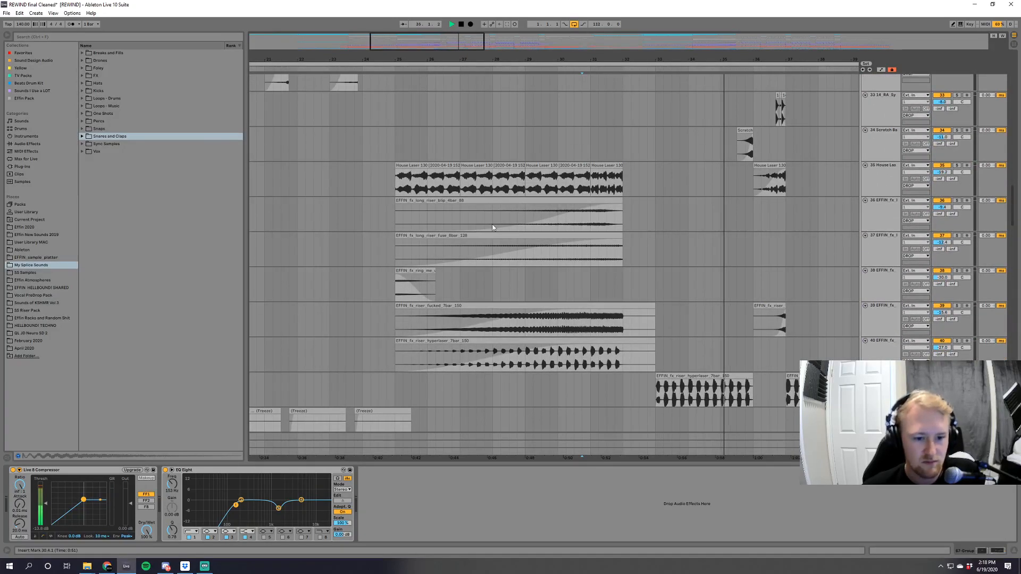
click(404, 187)
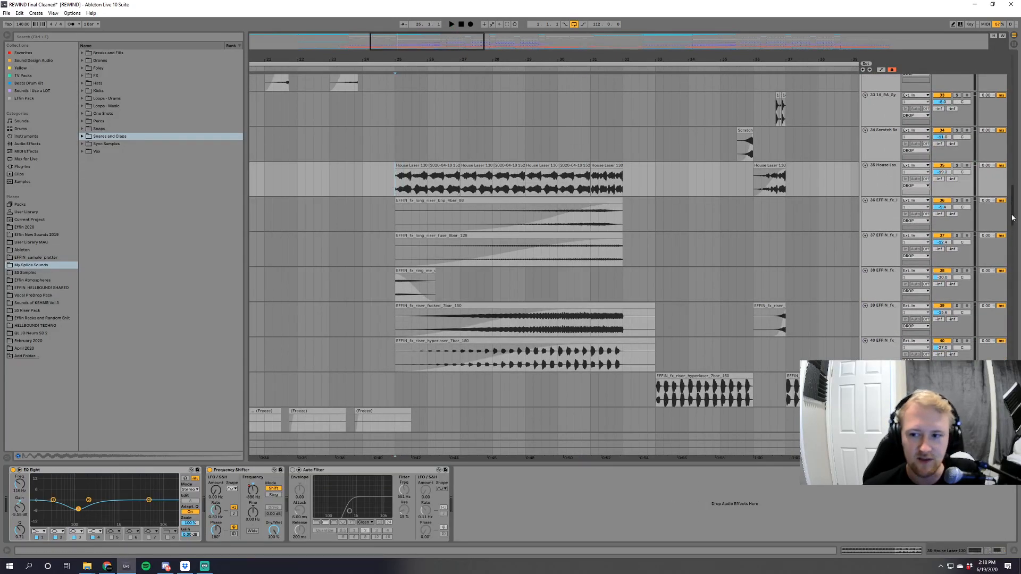
scroll(1013, 217, up, 1)
scroll(741, 241, down, 1)
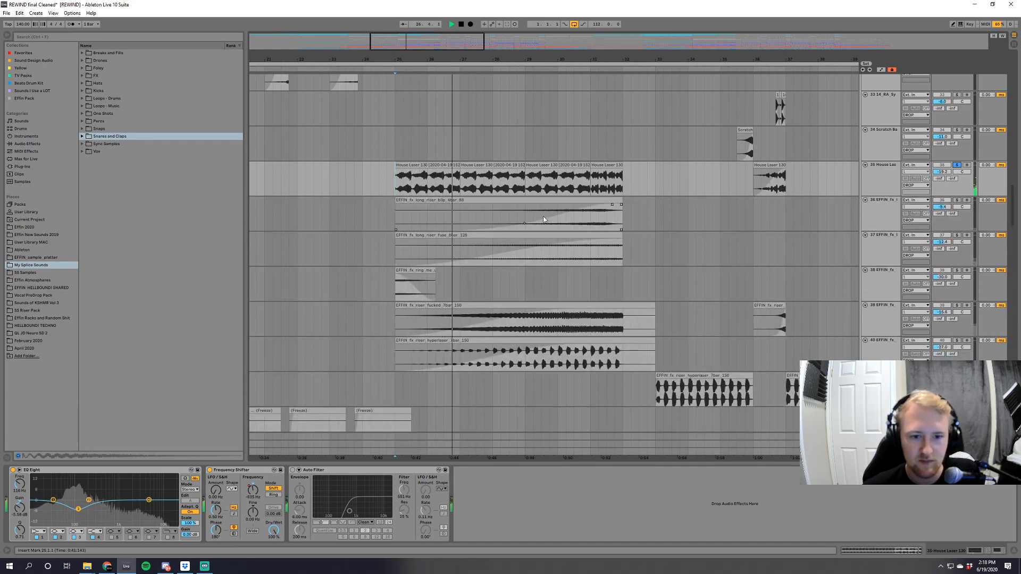
click(956, 200)
click(956, 235)
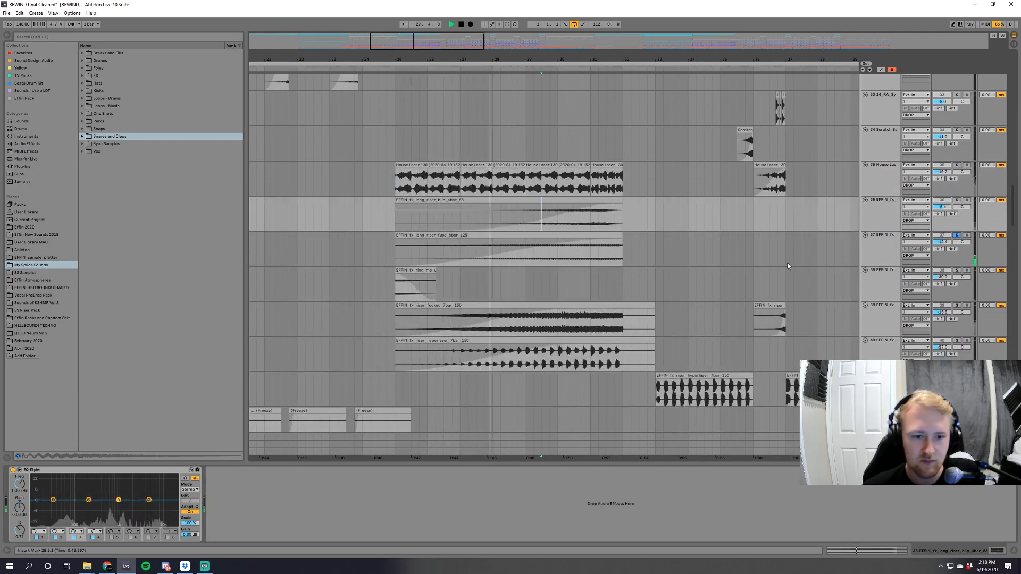
Audition the riser tracks 39 and 40 one after the other, clear the solos and stop playback.
click(551, 335)
click(957, 306)
click(958, 341)
click(957, 341)
key(space)
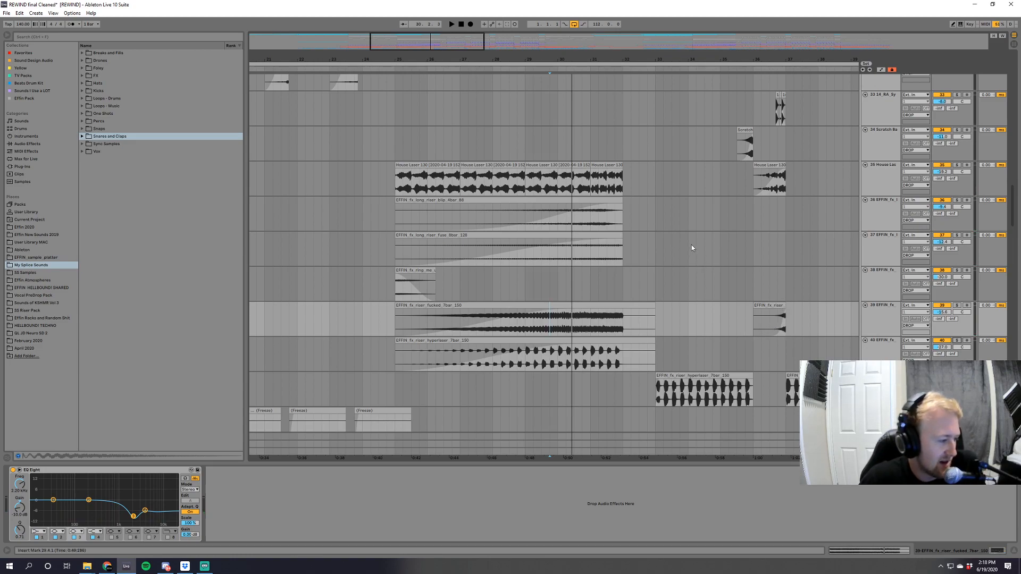
Look over the drop's bass and synth tracks, including the deactivated clips and the bounced 21-Audio clips.
scroll(729, 260, up, 6)
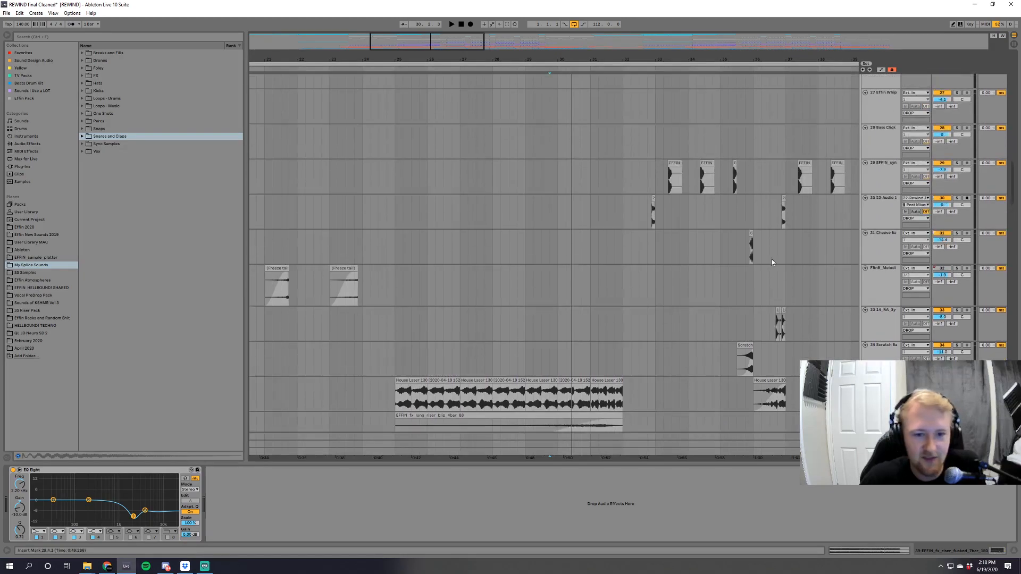
scroll(794, 273, up, 1)
click(635, 184)
scroll(639, 186, down, 1)
drag(1014, 201, 1012, 158)
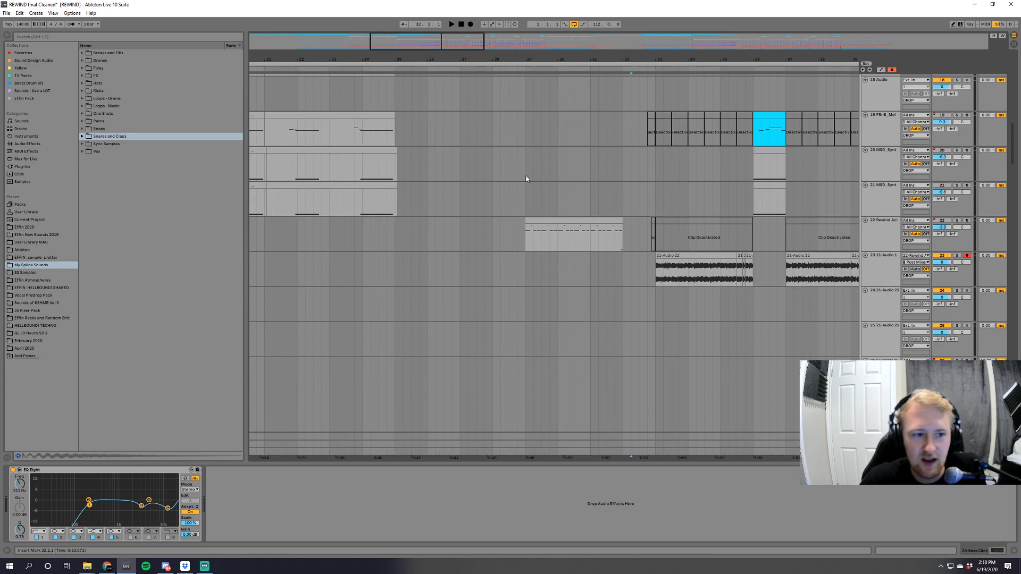
drag(553, 51, 553, 41)
drag(1012, 154, 1008, 86)
drag(353, 47, 352, 32)
drag(1012, 99, 1012, 165)
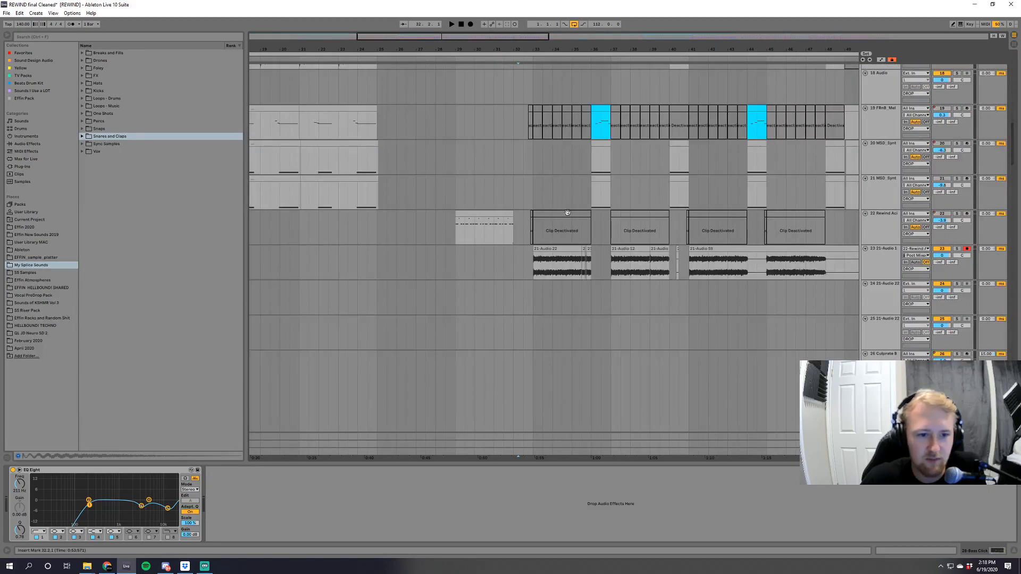
Solo the 22 Rewind Aci track and play its MIDI clip before the drop from bar 29.
click(452, 233)
click(957, 214)
key(space)
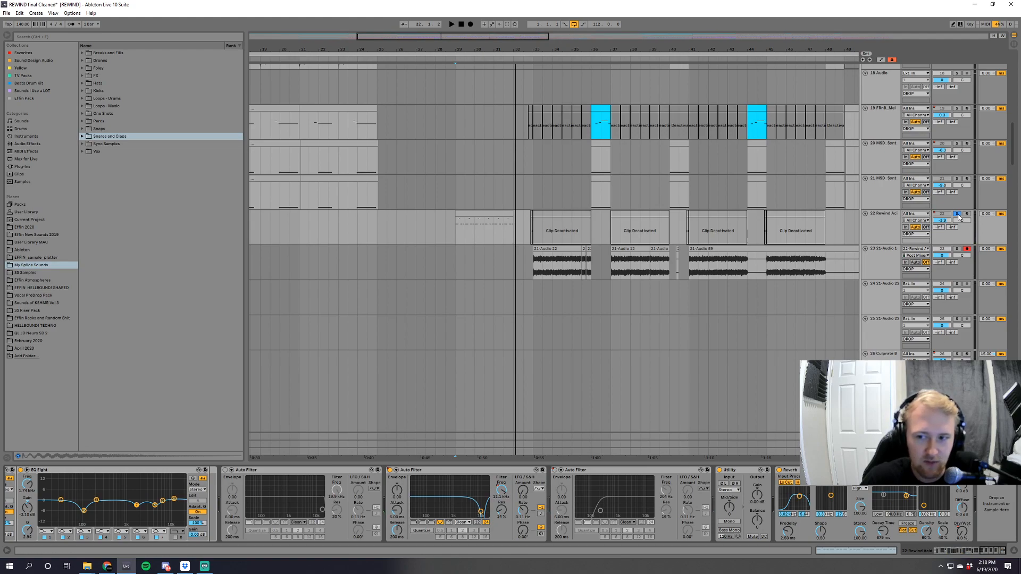
Clear the solo on the 22 Rewind Aci track, play the full mix from bar 29 through the drop, and open track 23's devices.
click(957, 214)
key(space)
drag(988, 551, 926, 544)
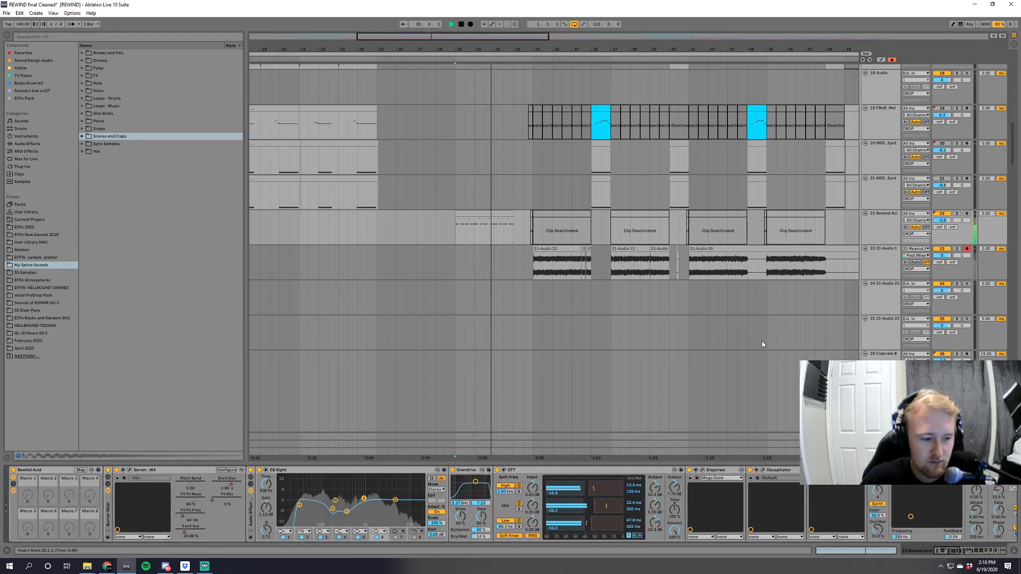
scroll(762, 344, down, 2)
drag(591, 49, 537, 53)
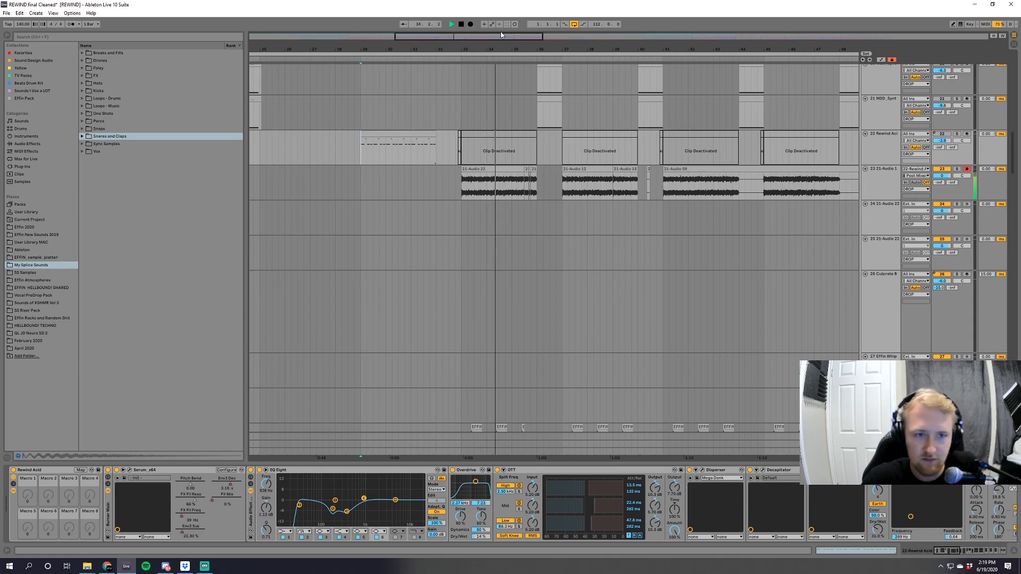
drag(501, 36, 514, 35)
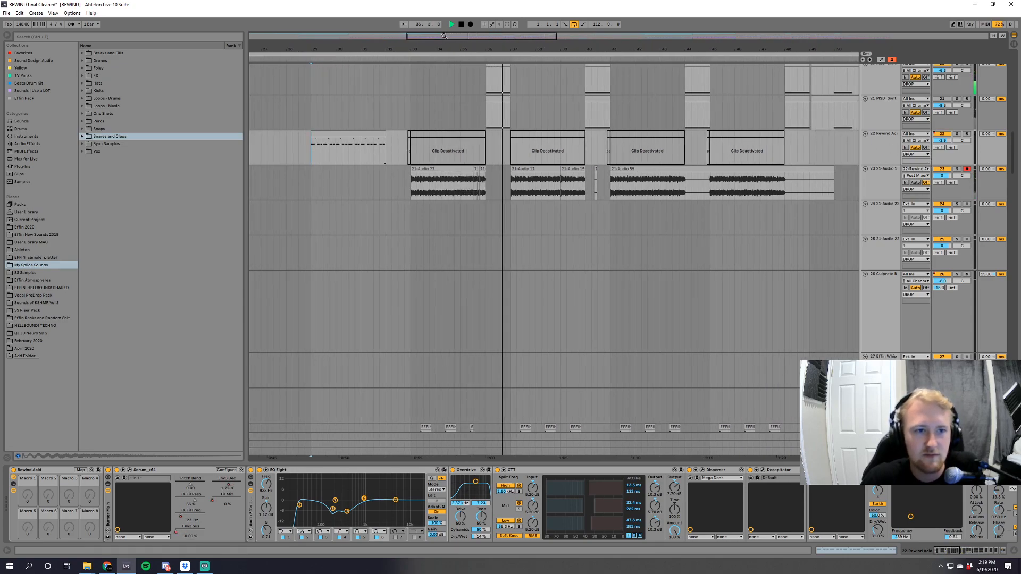
drag(444, 36, 444, 41)
drag(570, 50, 542, 49)
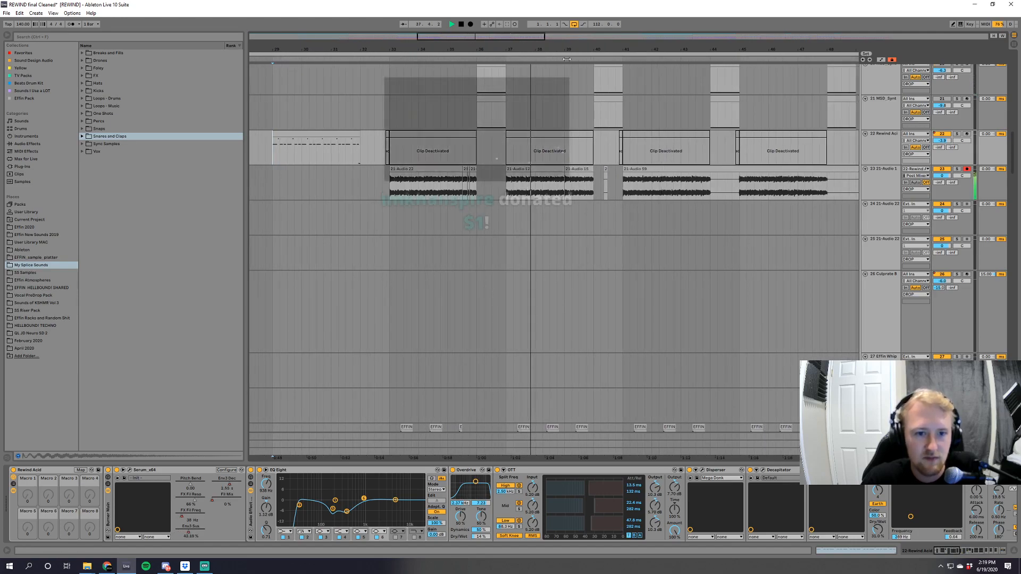
key(space)
click(875, 178)
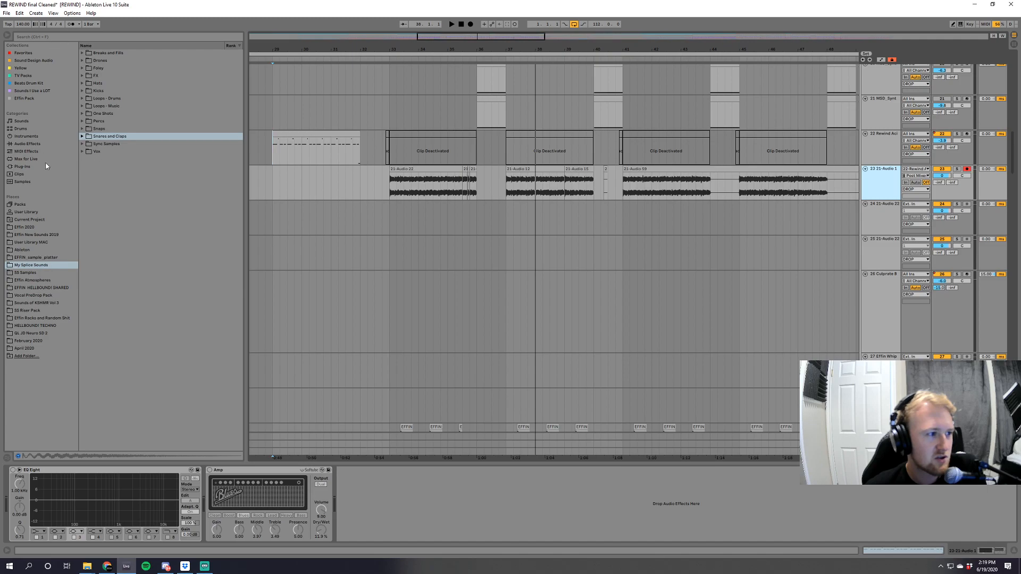
Search the Effin 2020 samples for "back", preview EFFIN_vox_phrase_take_that_back_150.wav from EFFIN_vocals, and clear the search.
click(46, 37)
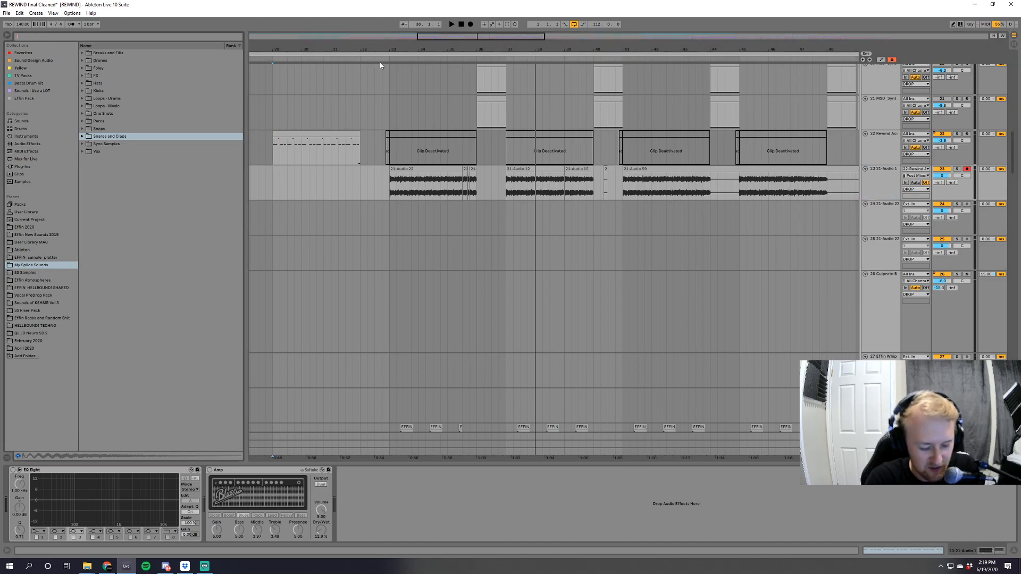
text(back)
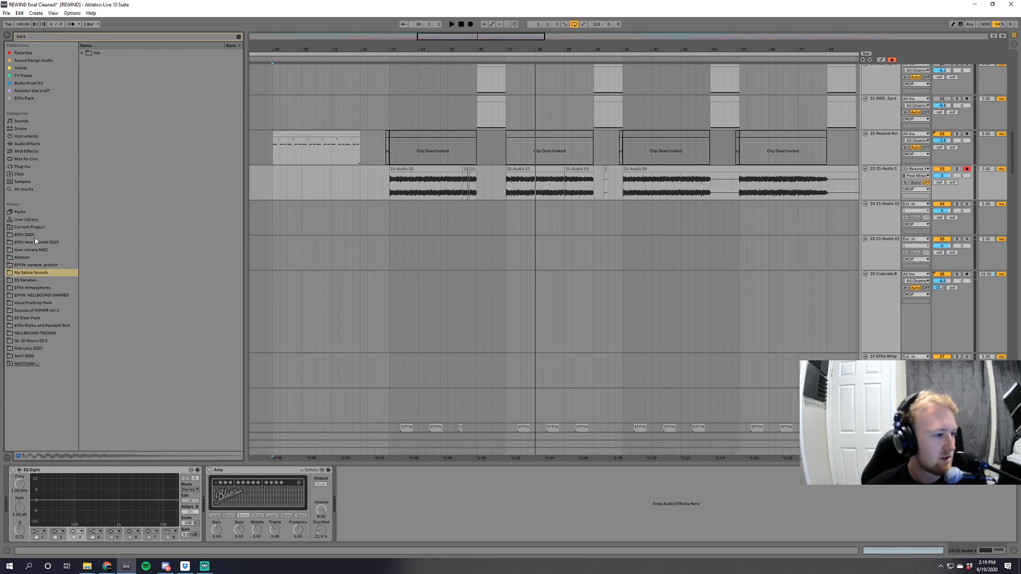
click(82, 54)
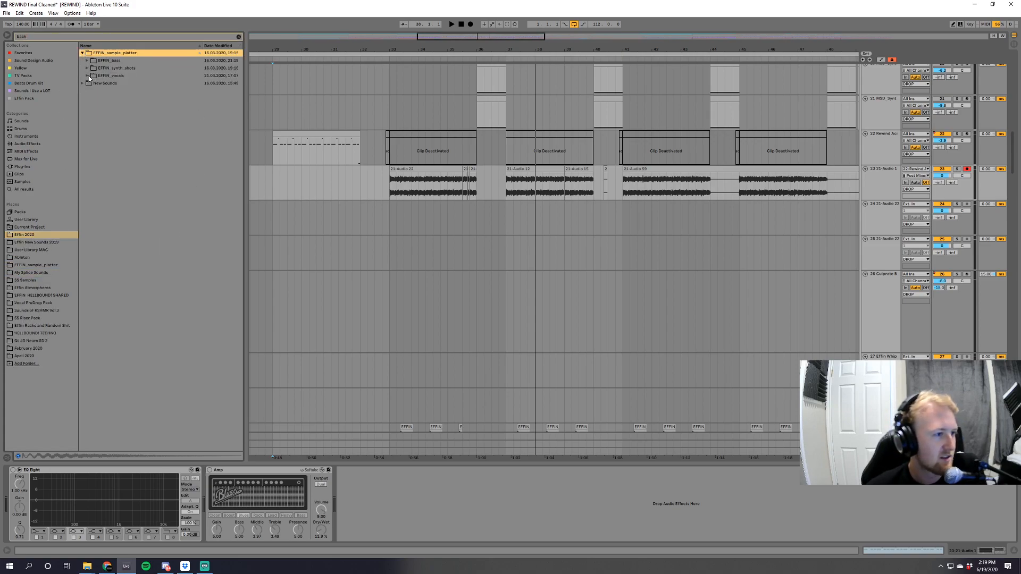
click(87, 76)
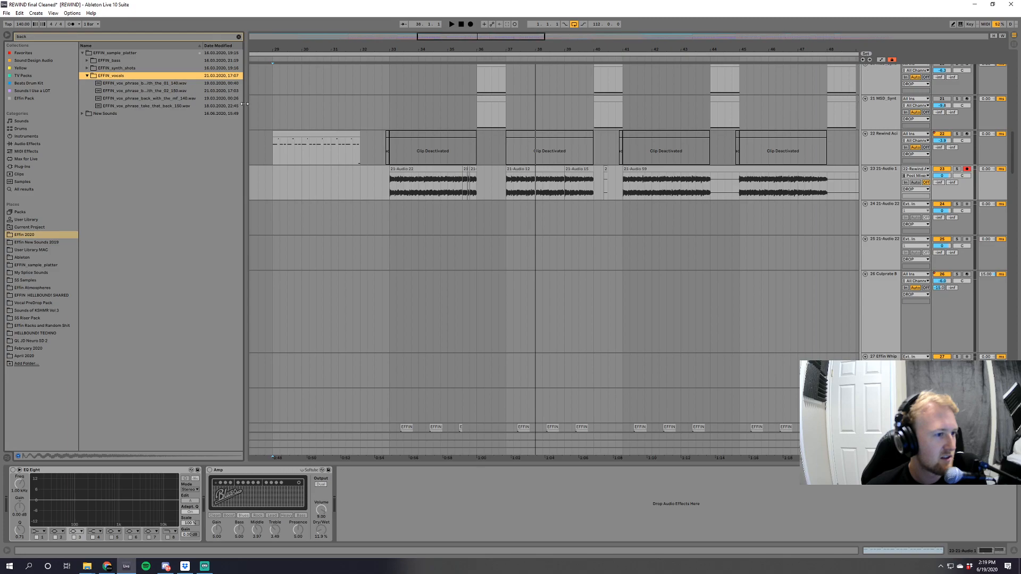
click(178, 106)
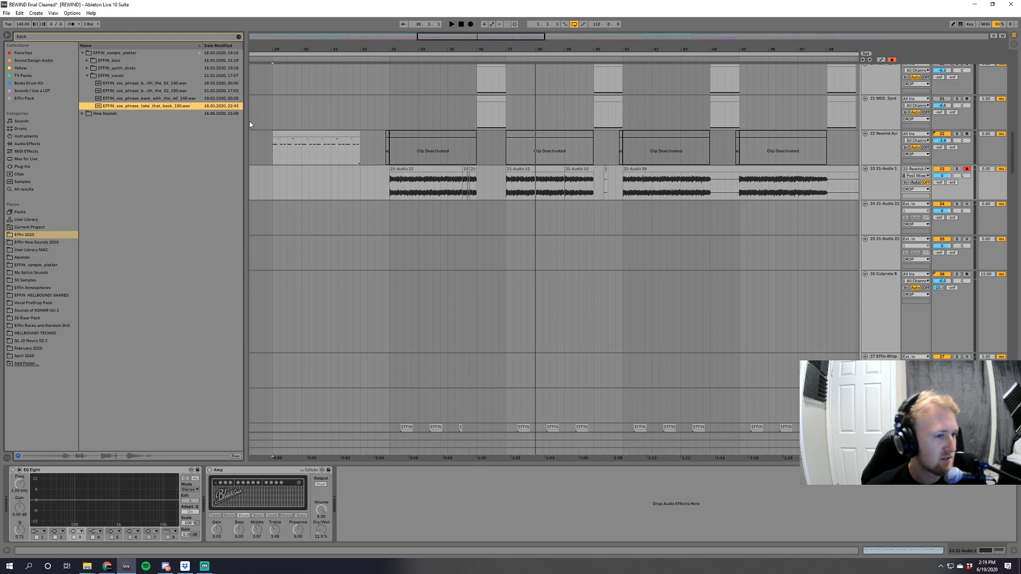
drag(246, 120, 327, 117)
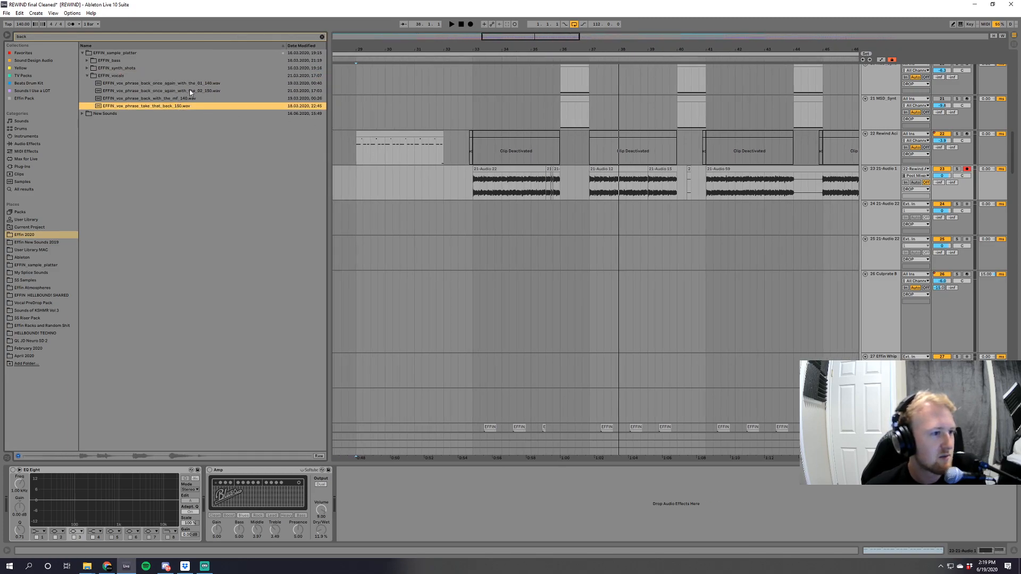
click(322, 36)
click(478, 184)
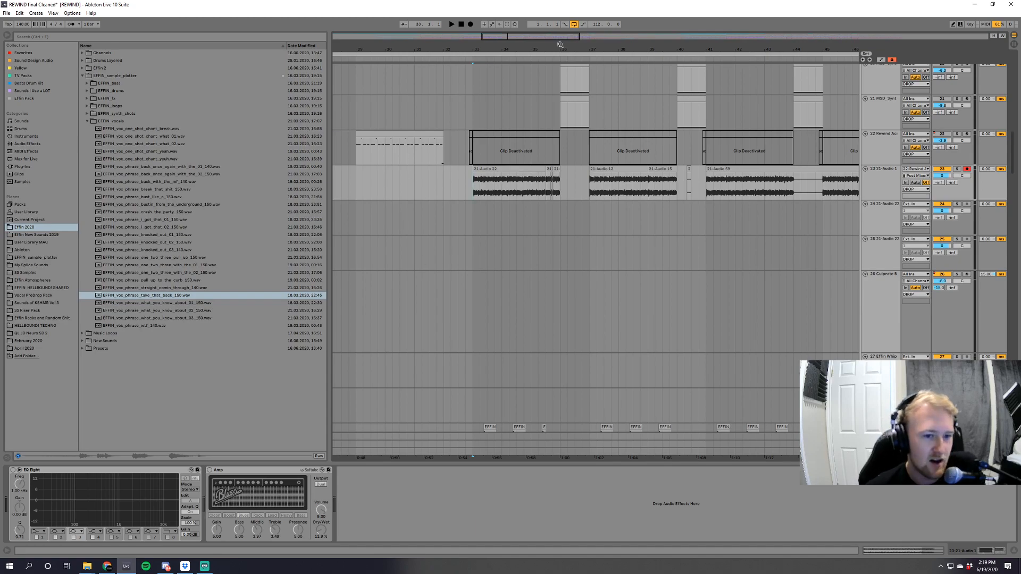
Solo the FX group, play the build-up effects from bar 30, and inspect the Cabbage FX track's EQ.
drag(497, 39, 497, 30)
drag(1013, 170, 1019, 401)
click(567, 210)
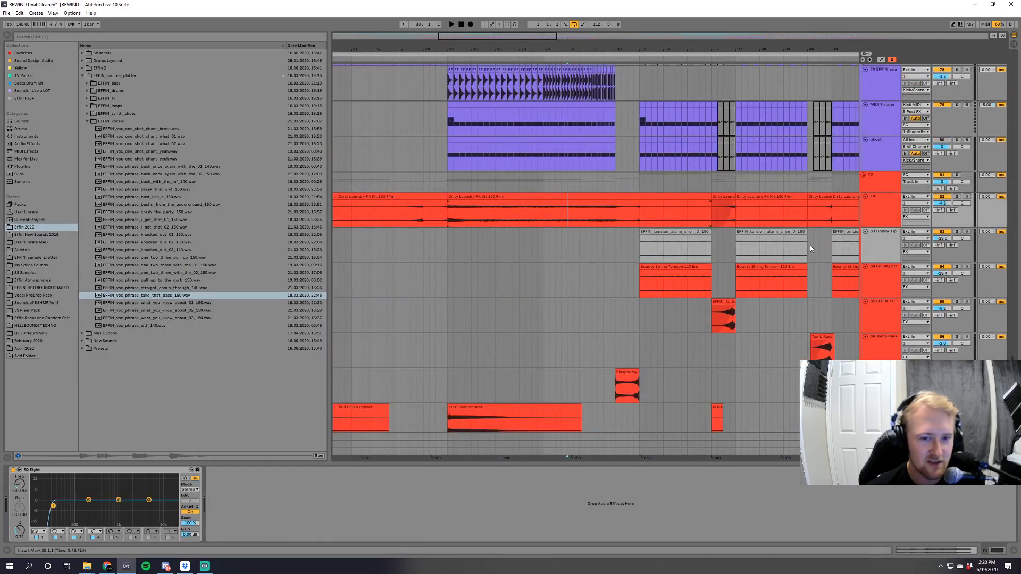
click(956, 198)
key(space)
scroll(691, 333, down, 3)
click(573, 393)
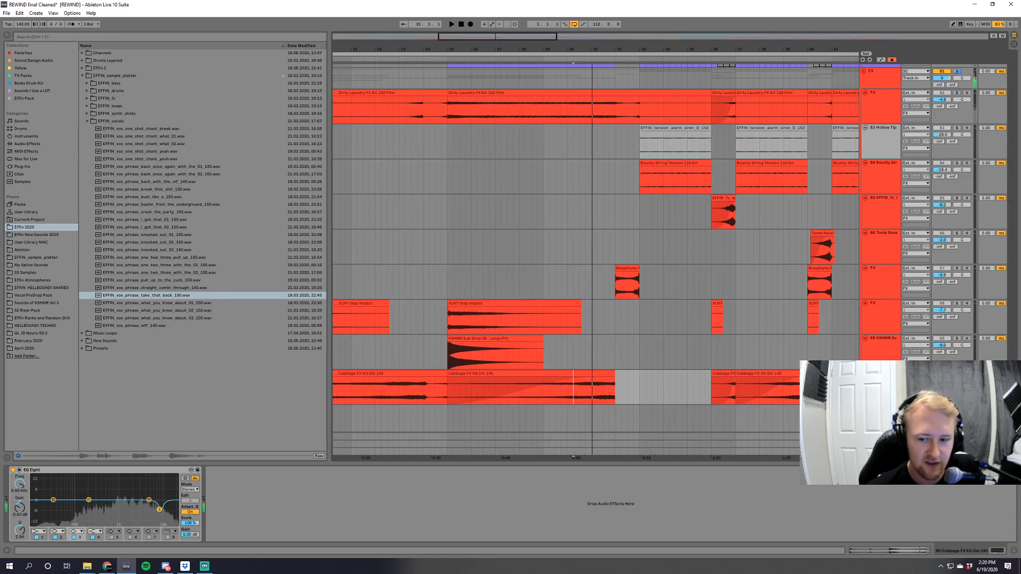
Solo the Kick track, play its build-up pattern from bar 29, stop playback and clear the solo.
drag(1014, 387, 1018, 321)
scroll(556, 275, up, 10)
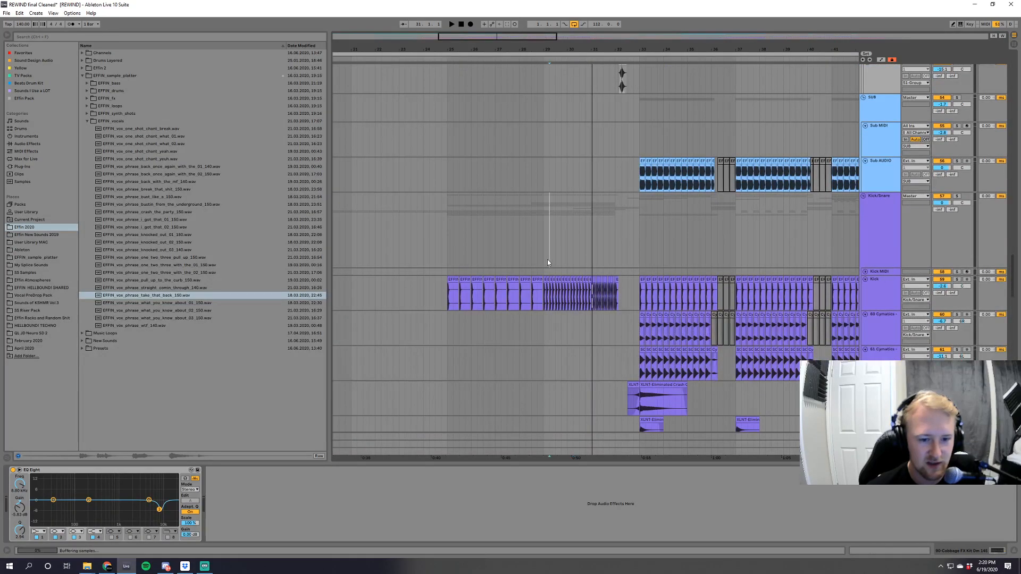
click(548, 259)
click(957, 279)
key(space)
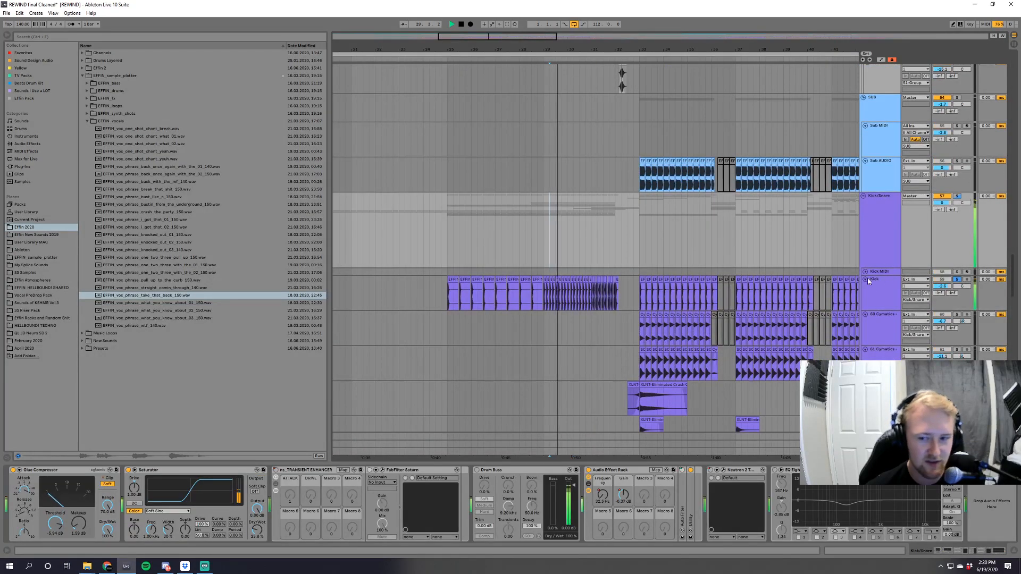
key(space)
click(957, 280)
Display the automation, solo the Kick/Snare group, and play its rising Frequency automation from bar 31.
key(a)
click(597, 245)
key(space)
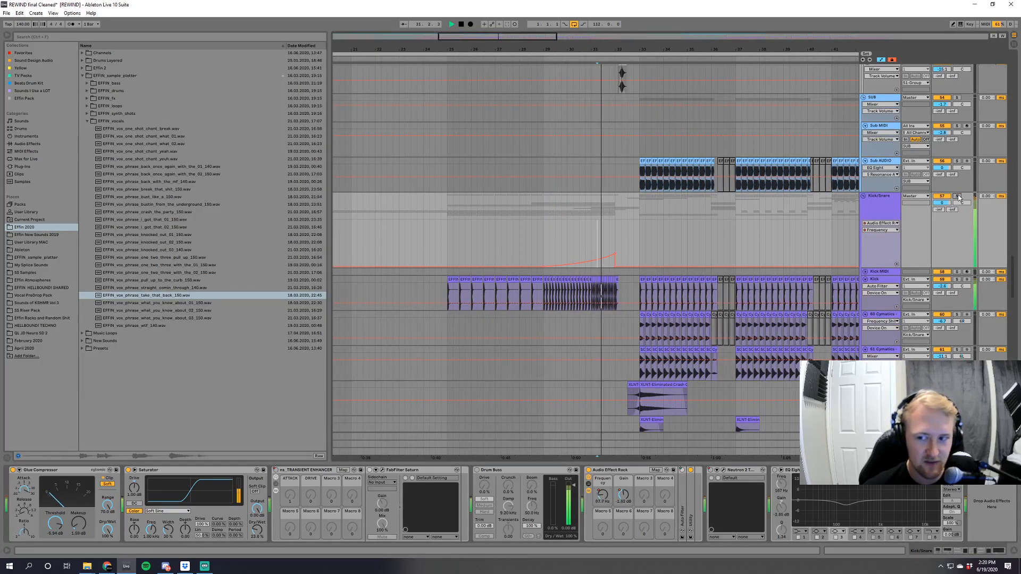
click(956, 196)
key(space)
scroll(958, 199, down, 14)
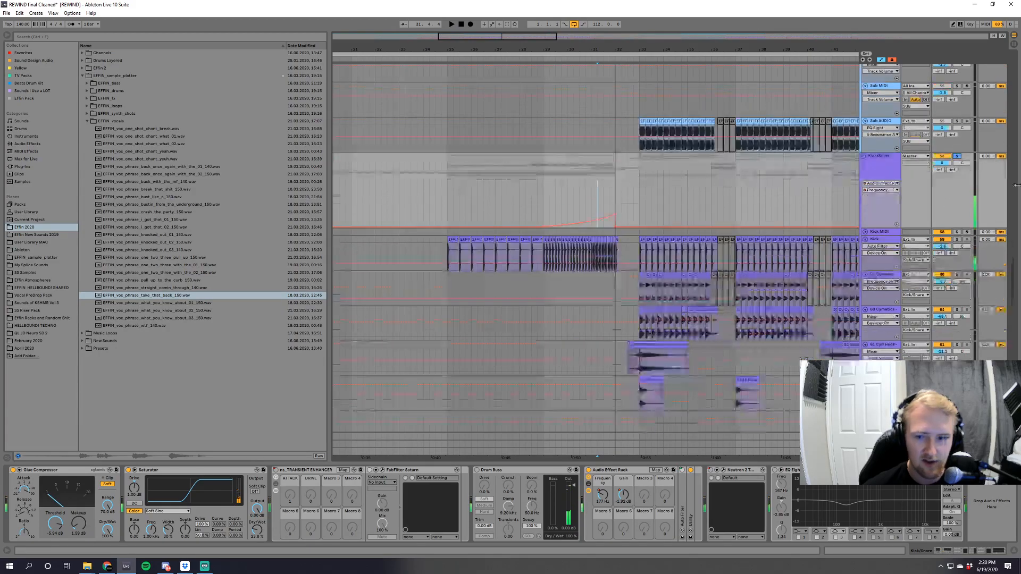
scroll(692, 255, down, 5)
scroll(692, 255, up, 3)
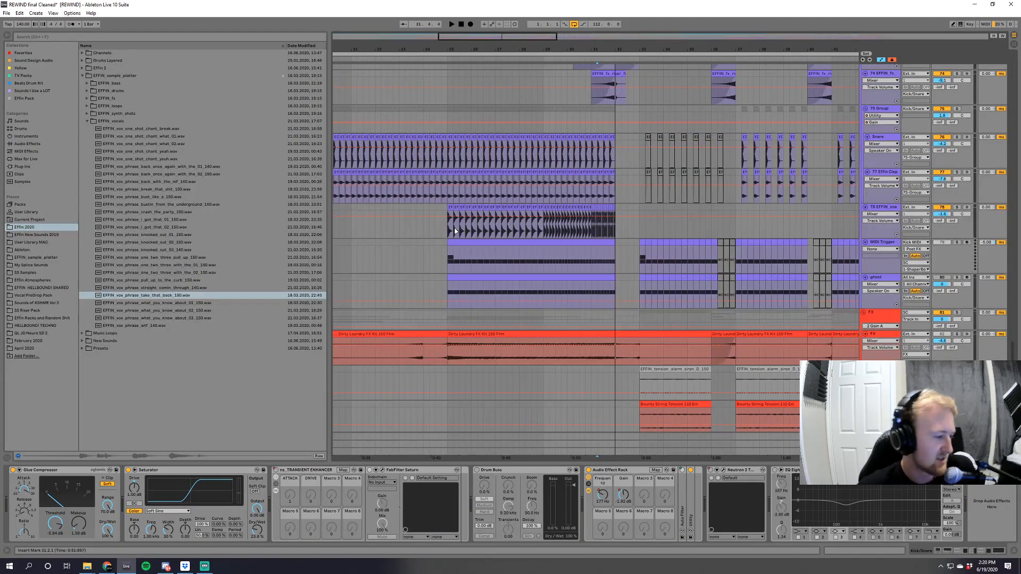
Replay the soloed Kick/Snare group from bar 31, check the effect rack's Gain automation, hide the automation and clear the solo.
key(space)
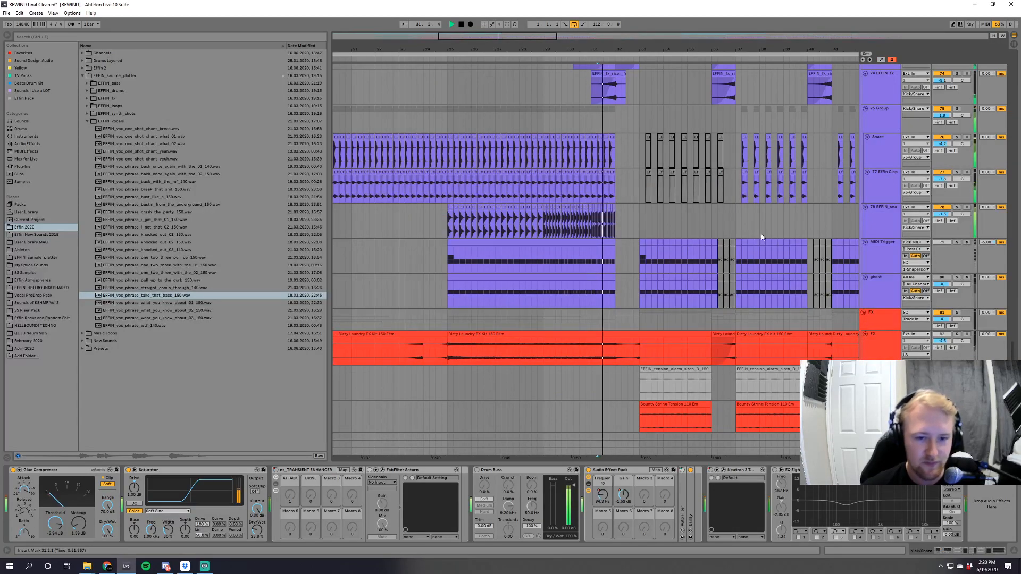
scroll(741, 337, up, 8)
key(space)
key(space)
key(a)
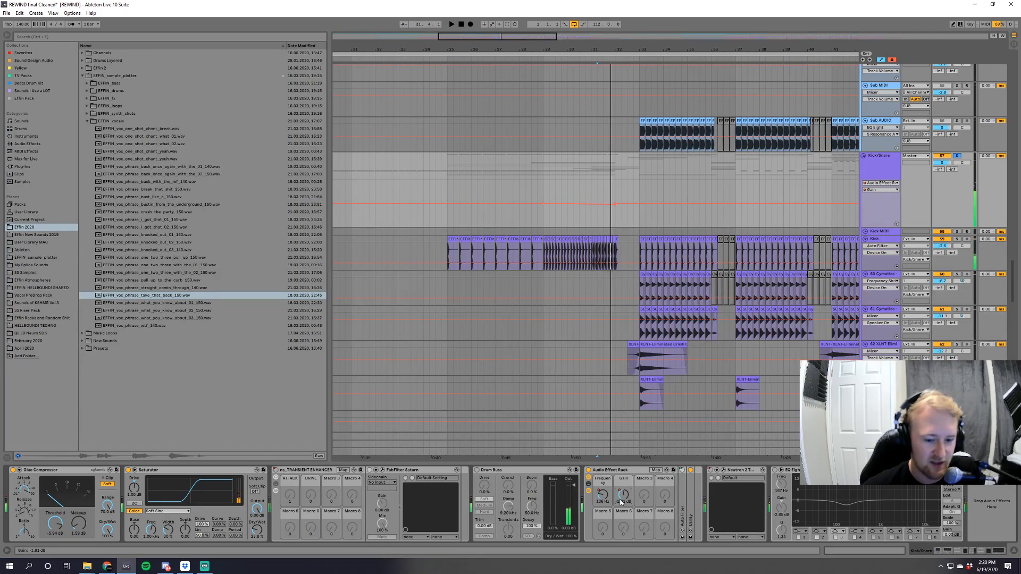
key(space)
key(a)
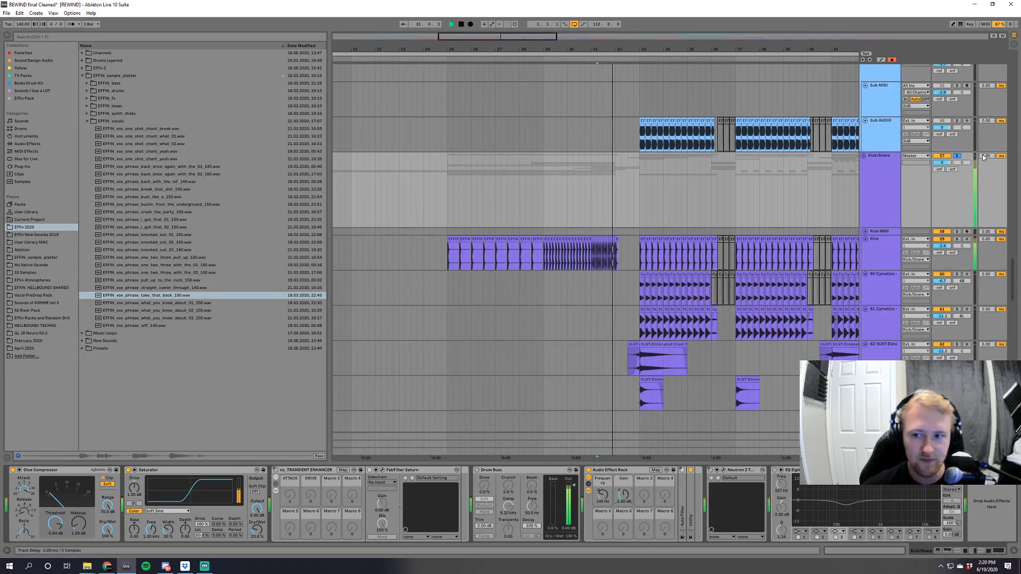
click(956, 156)
scroll(638, 203, up, 8)
scroll(585, 192, down, 2)
key(space)
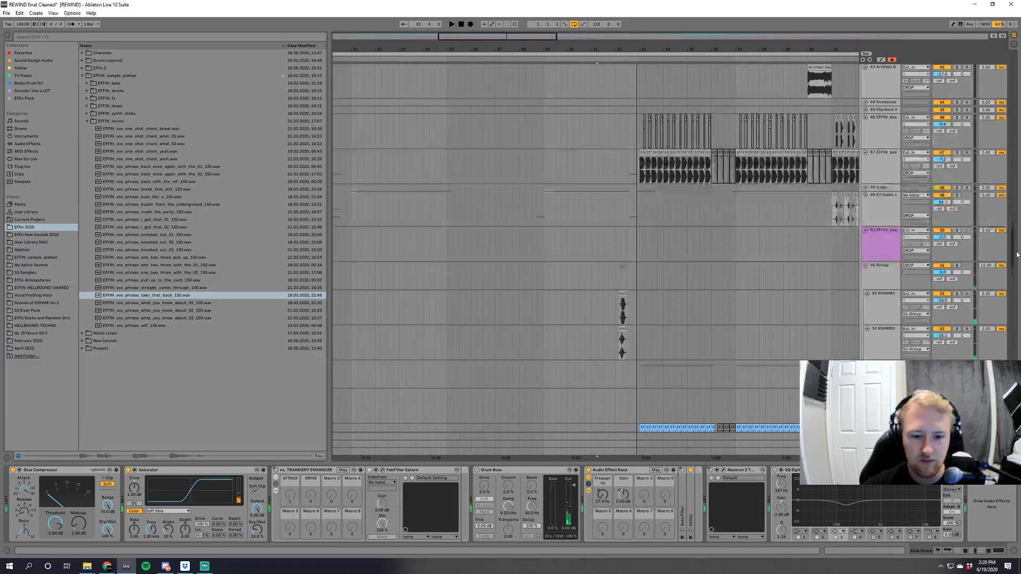
Zoom in on the KSHMR Tape Stop clips at bar 32, solo the 51 Group, play it and clear the solo.
drag(519, 41, 611, 263)
click(610, 269)
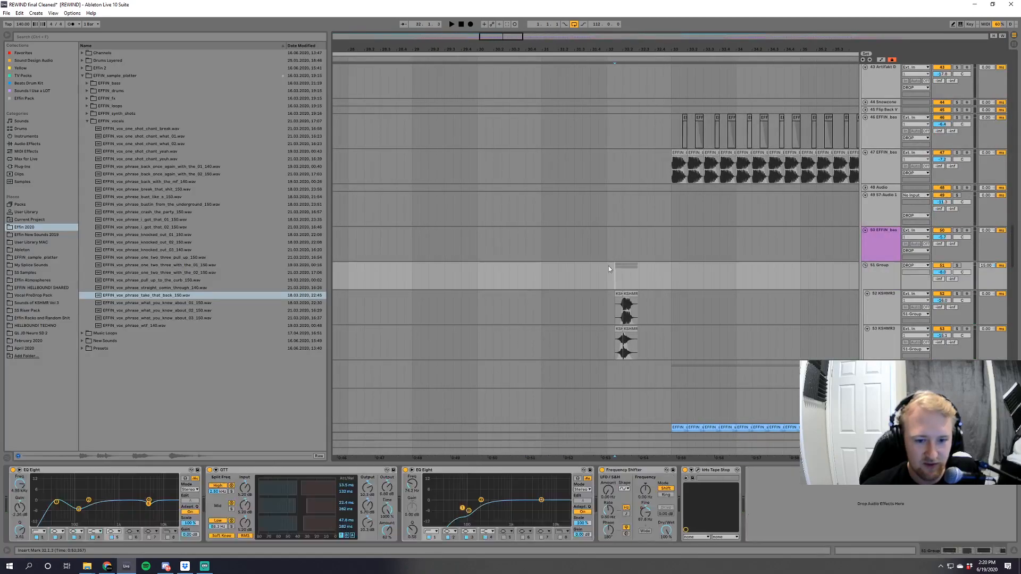
drag(500, 40, 501, 122)
click(956, 264)
key(space)
click(957, 265)
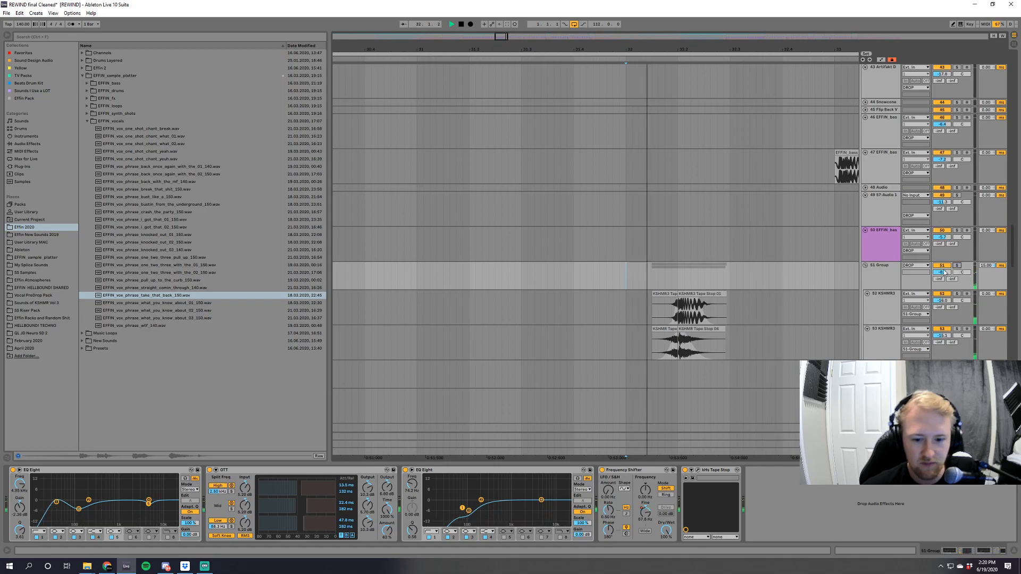
Let the full mix play into the drop while looking over its riser, laser and synth tracks, and stop playback.
drag(490, 47, 436, 4)
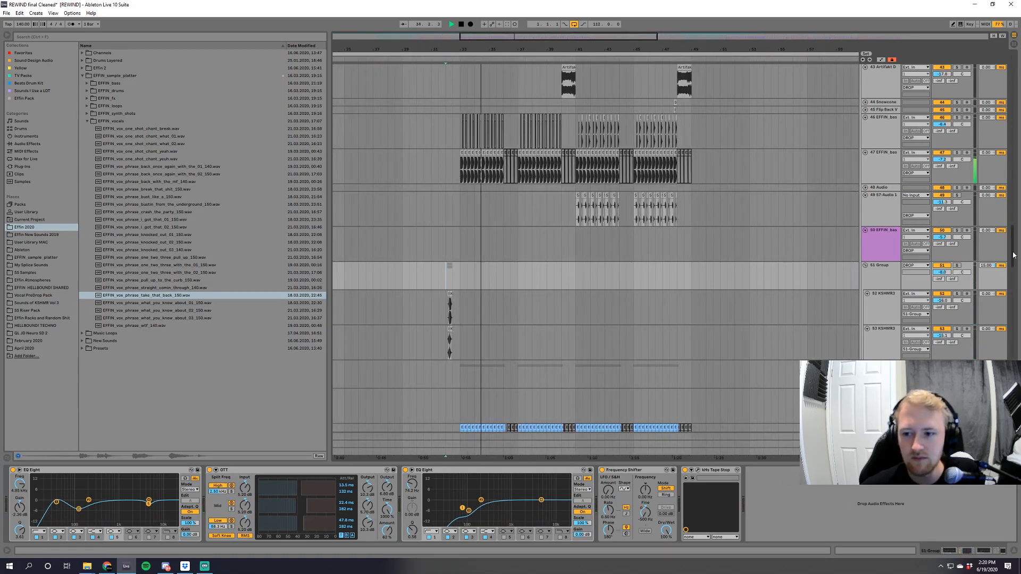
scroll(1015, 255, up, 5)
scroll(1015, 234, up, 5)
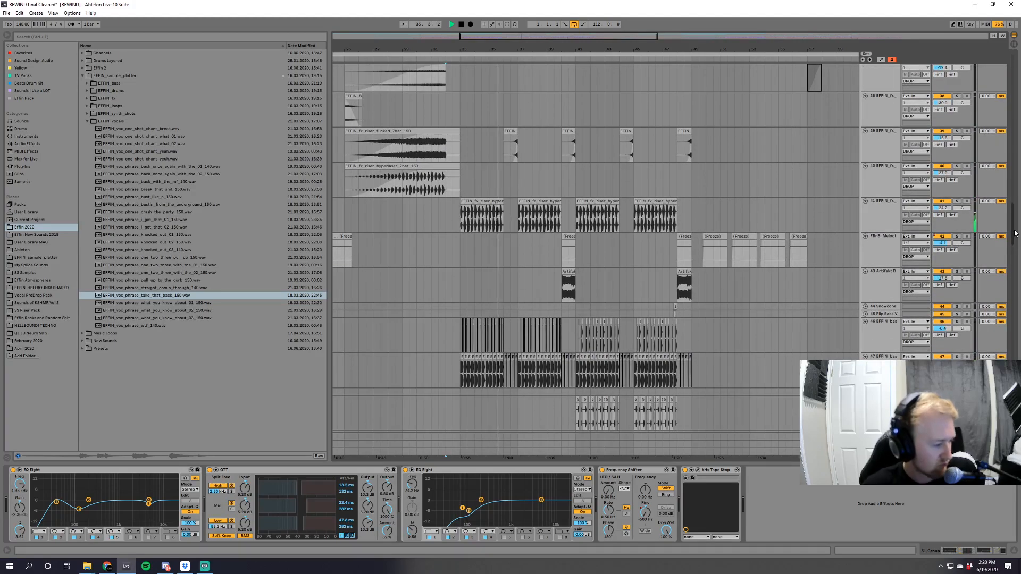
scroll(1015, 228, up, 5)
key(space)
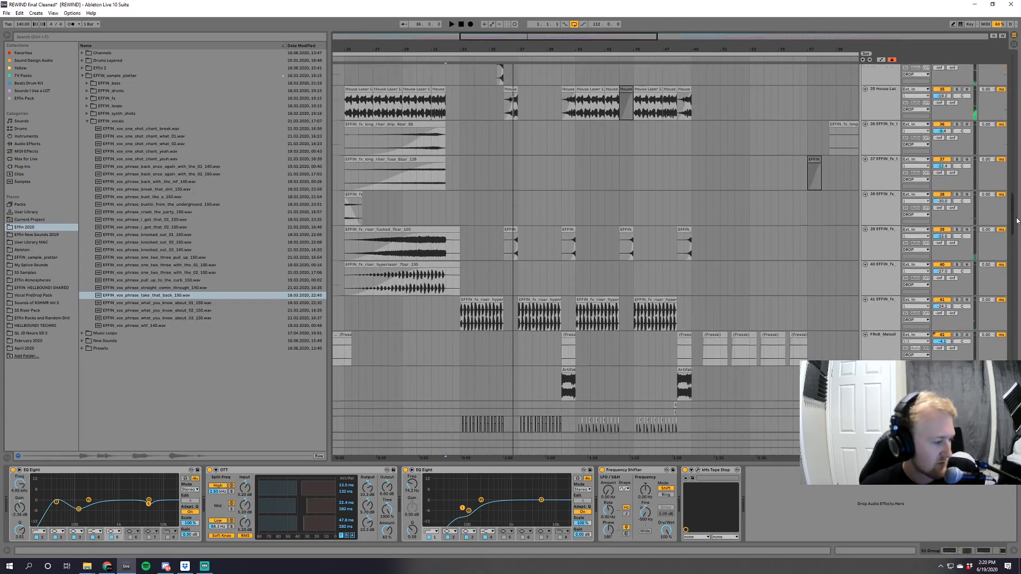
scroll(1017, 211, up, 5)
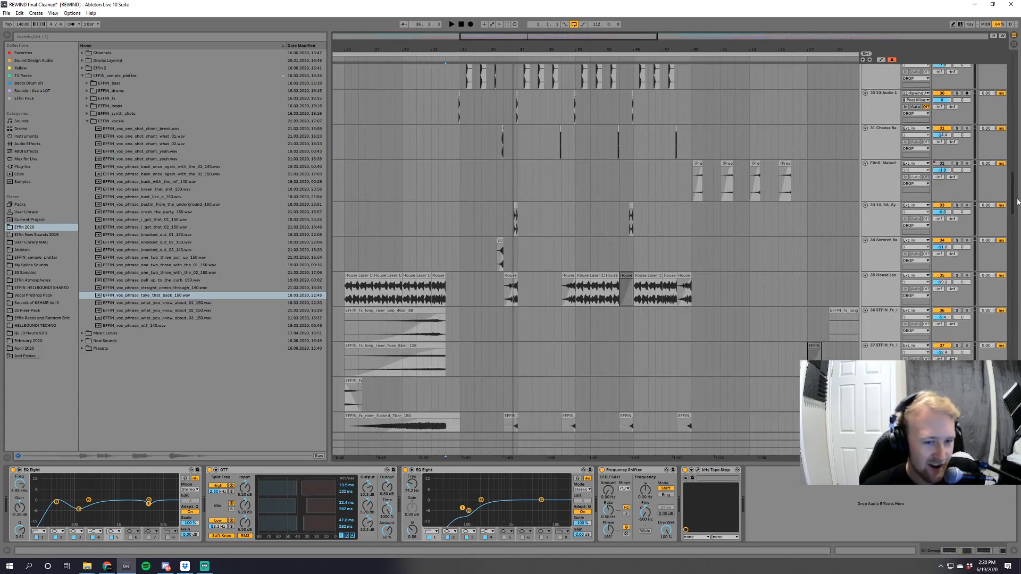
drag(1019, 190, 1018, 196)
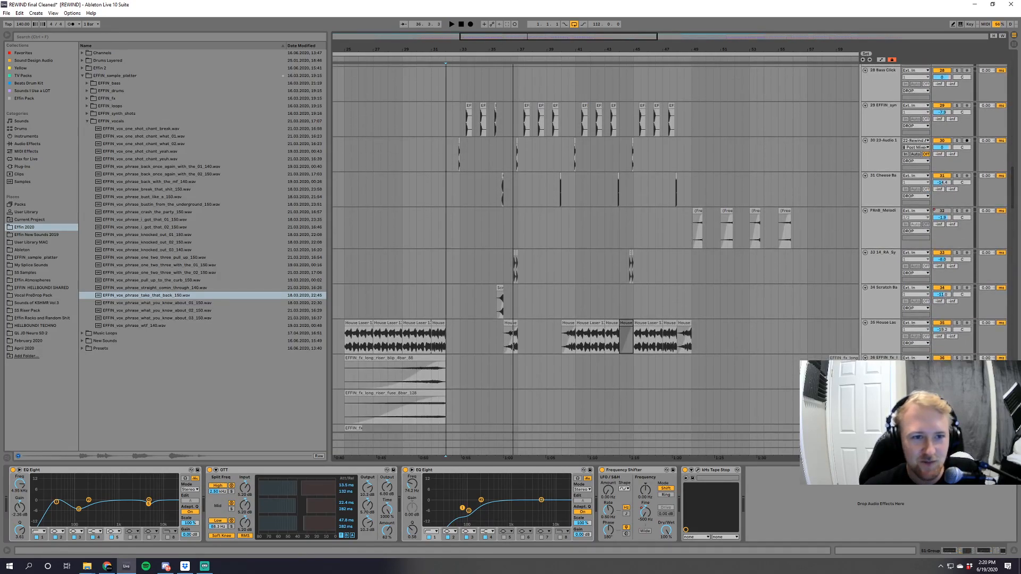
Solo the 30 23-Audio 1 track and play its short clip just before bar 33.
drag(500, 36, 501, 90)
click(523, 162)
click(956, 142)
key(space)
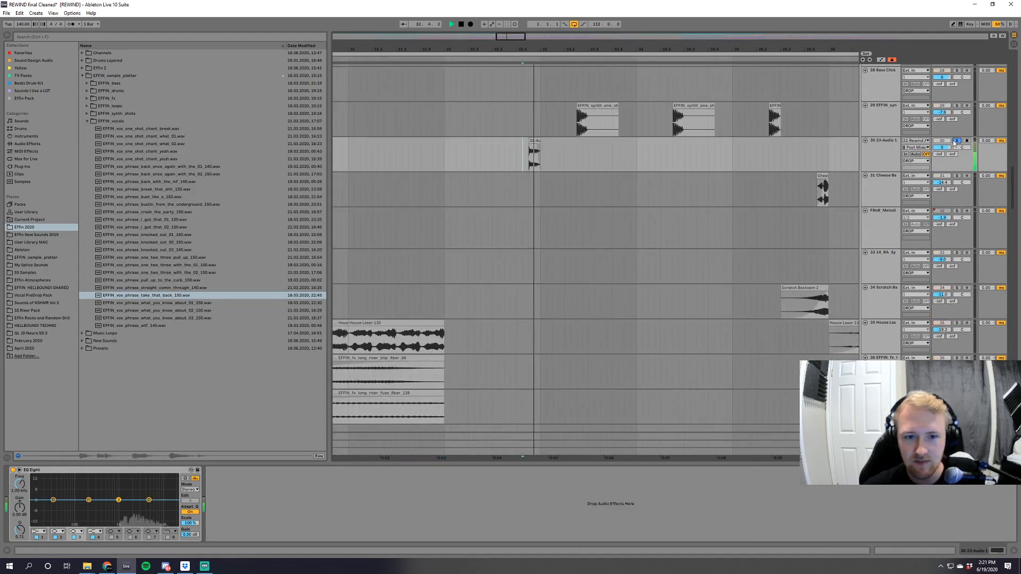
drag(1016, 208, 1018, 153)
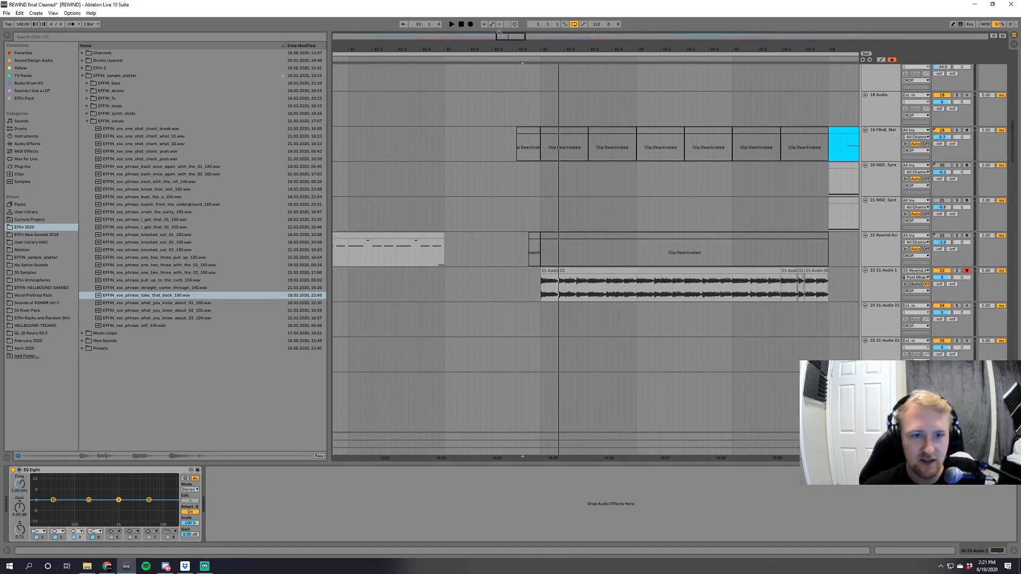
Reactivate the 22 Rewind Aci MIDI clip at bar 33, solo its track and play it.
drag(504, 38, 506, 23)
click(560, 236)
key(0)
click(956, 236)
key(space)
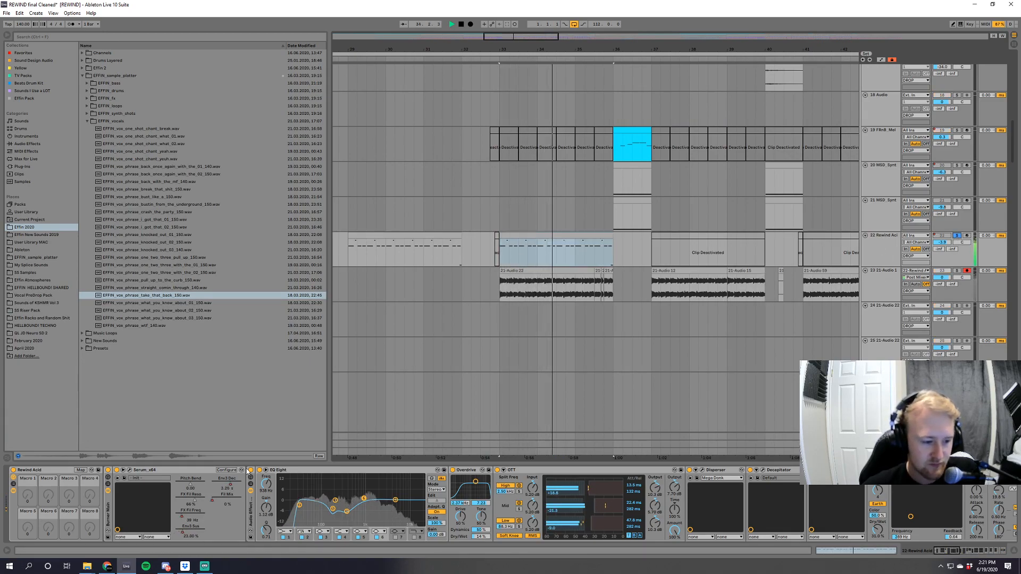
Turn off the audio effect rack after Serum on the 22 Rewind Aci track and replay the dry synth.
key(space)
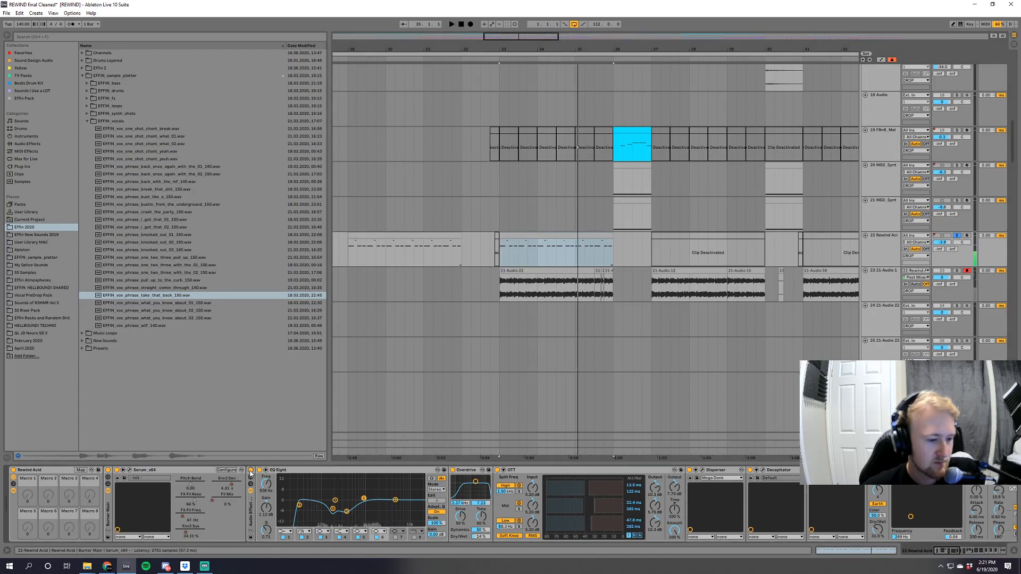
click(251, 471)
key(space)
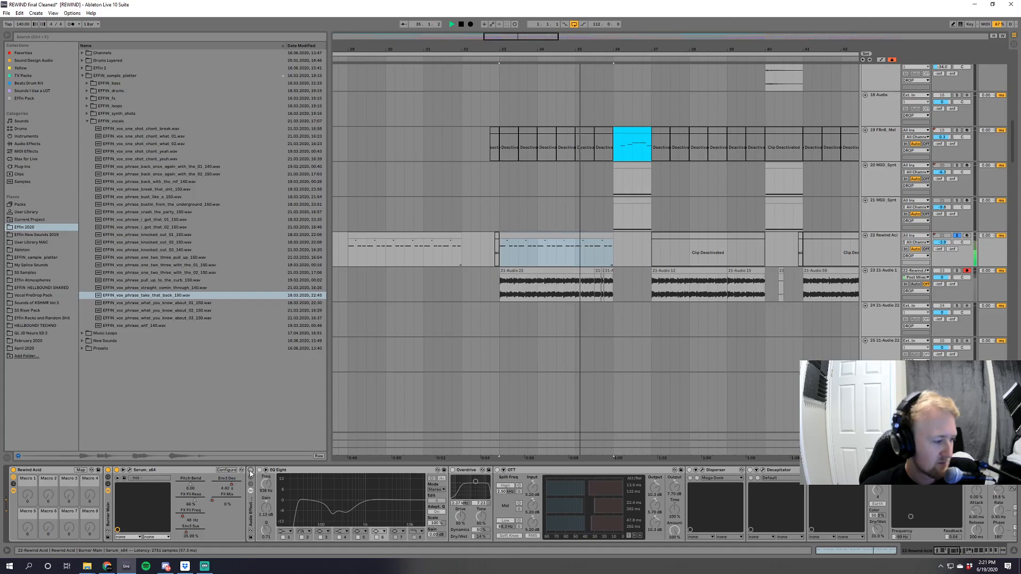
Stop playback, turn the audio effect rack on 22 Rewind Aci back on, and look over the remaining effects in its chain.
key(space)
click(250, 471)
key(space)
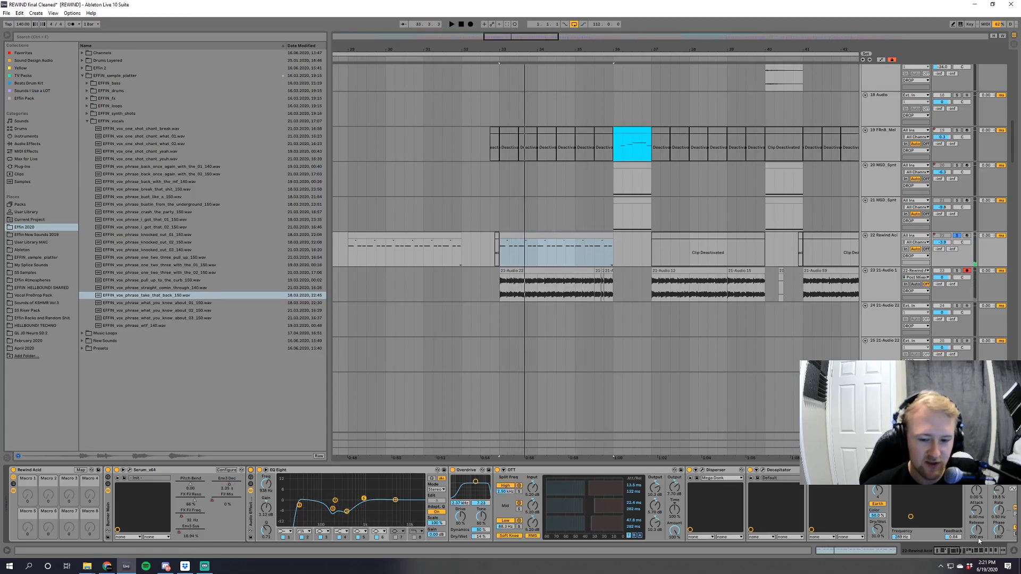
drag(949, 551, 999, 559)
scroll(633, 344, down, 2)
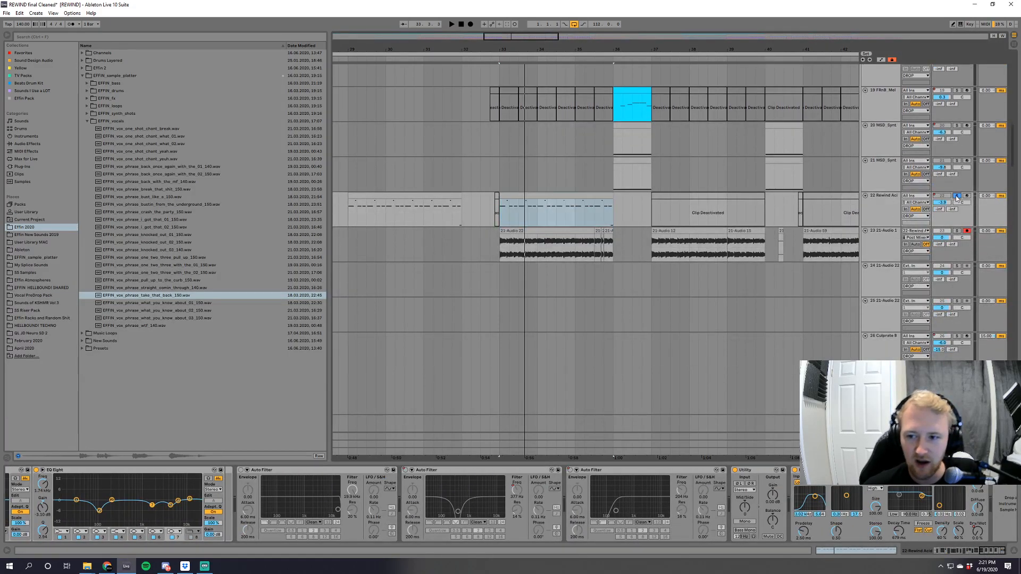
Play the soloed 22 Rewind Aci track through the last half bar before bar 36.
drag(492, 29, 498, 85)
click(578, 242)
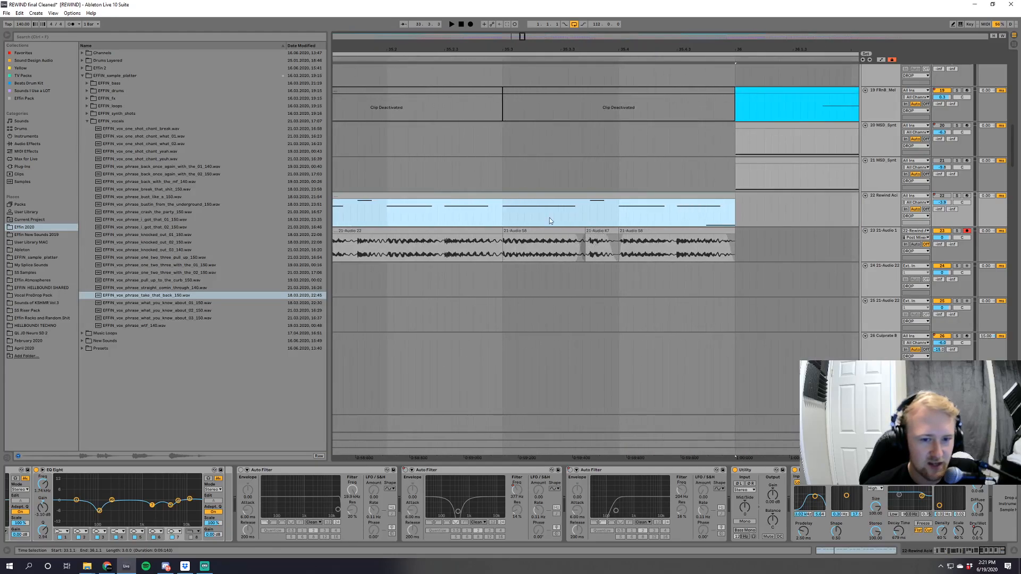
click(501, 214)
click(957, 196)
key(space)
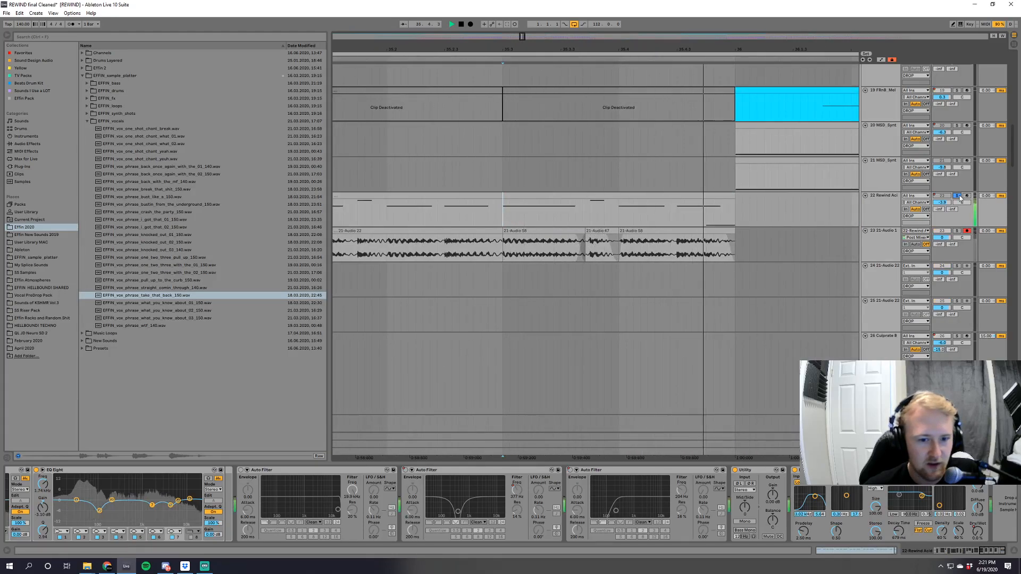
Unsolo the 22 Rewind Aci track and show the effects on the 23 21-Audio 1 track.
drag(684, 51, 567, 7)
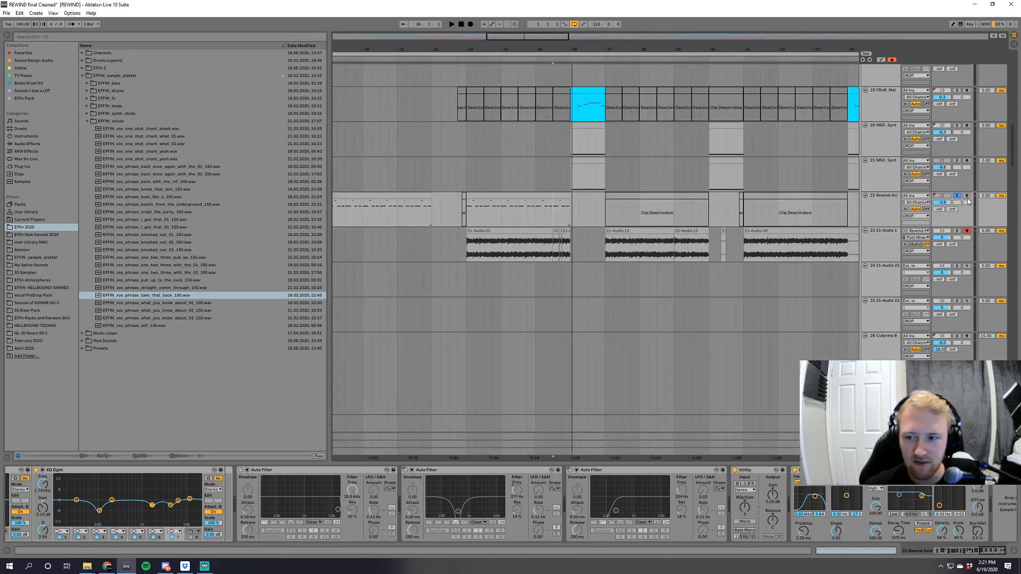
scroll(904, 266, up, 3)
click(885, 324)
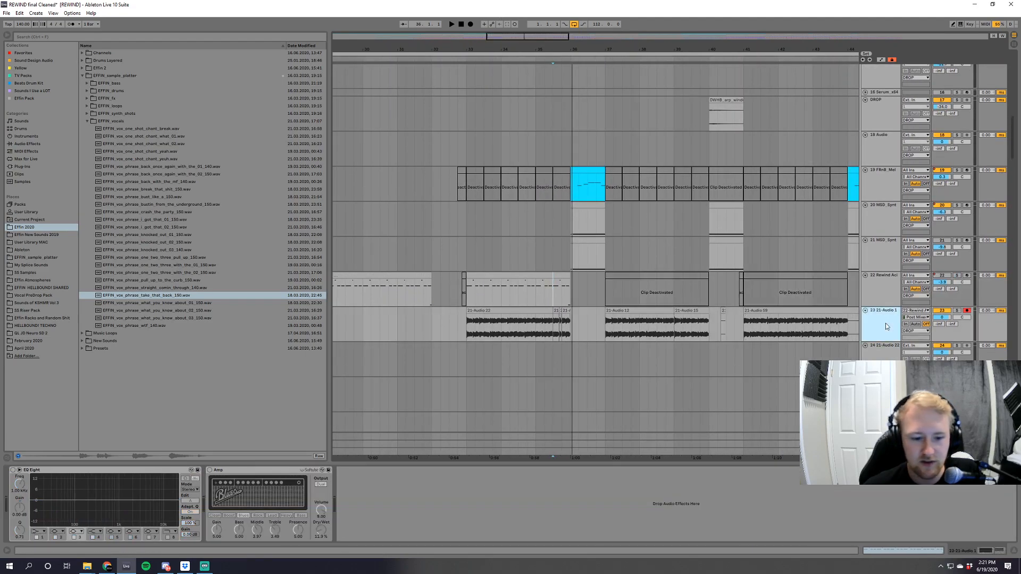
Play the drop from bar 33 and audition the 29 EFFIN_syn track on its own.
mouse_move(456, 50)
mouse_down()
mouse_move(455, 30)
mouse_move(459, 40)
mouse_up()
drag(1013, 135, 1017, 175)
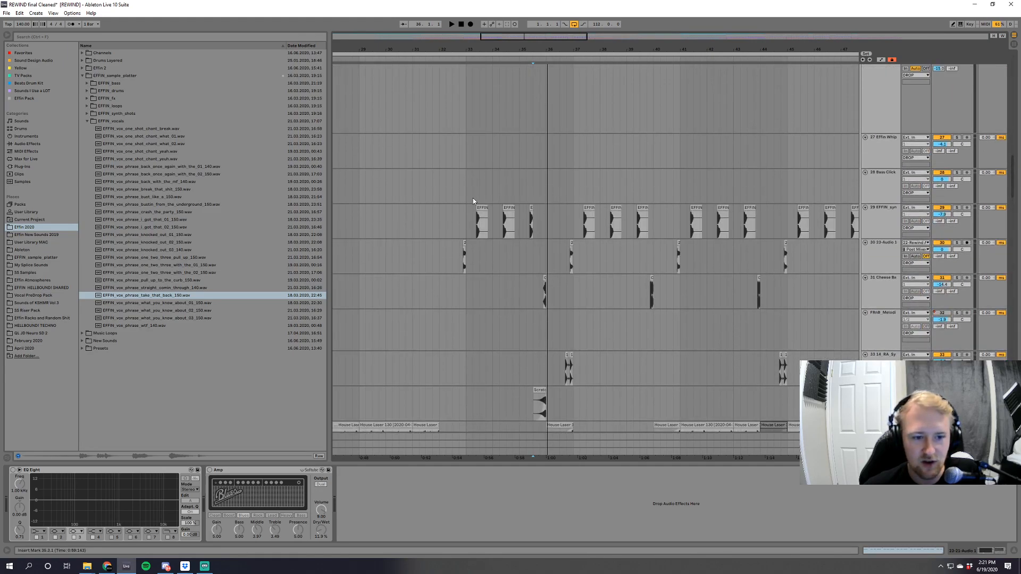
click(466, 195)
key(space)
click(957, 208)
click(957, 208)
key(space)
drag(491, 47, 536, 75)
key(space)
Find the 41 EFFIN_fx track with the hyperlaser riser clips and audition it solo from bar 33.
scroll(819, 319, down, 2)
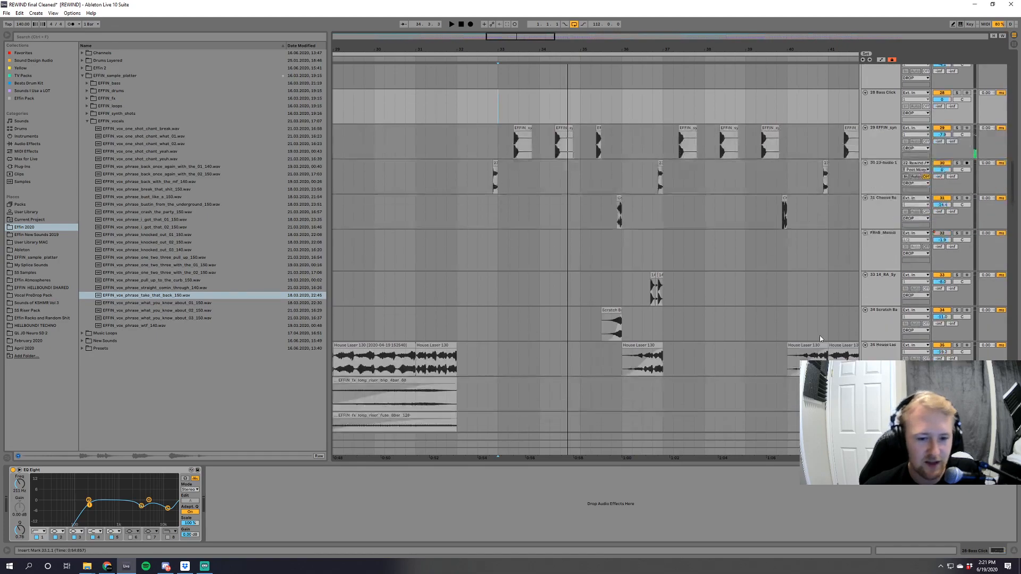
scroll(829, 333, down, 2)
scroll(766, 214, down, 10)
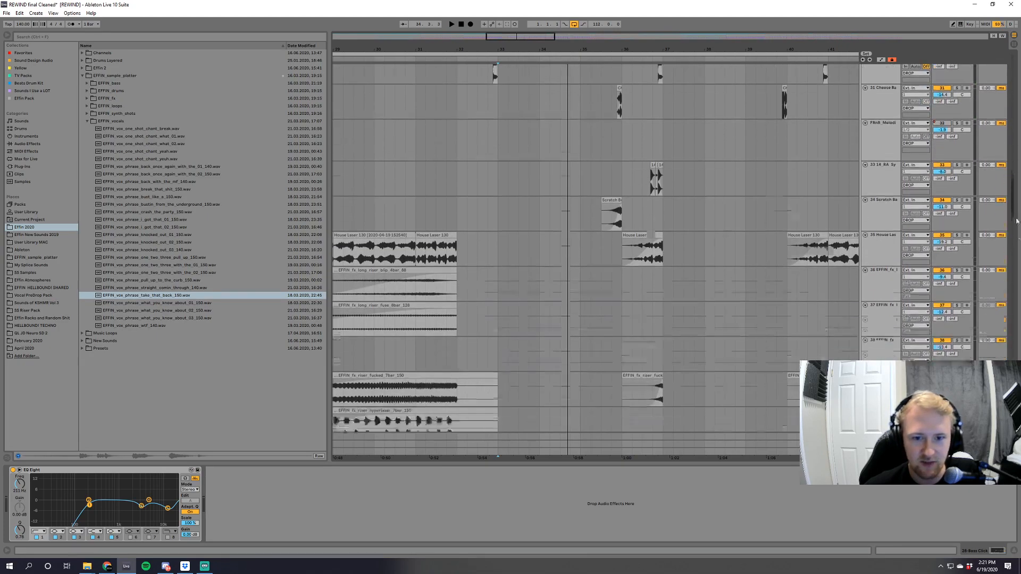
scroll(598, 197, up, 3)
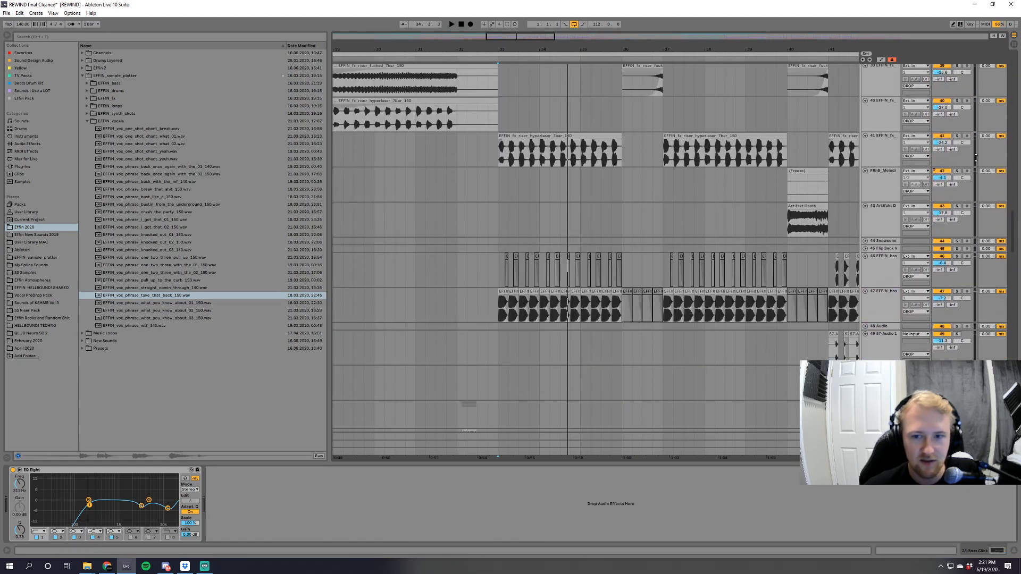
click(957, 136)
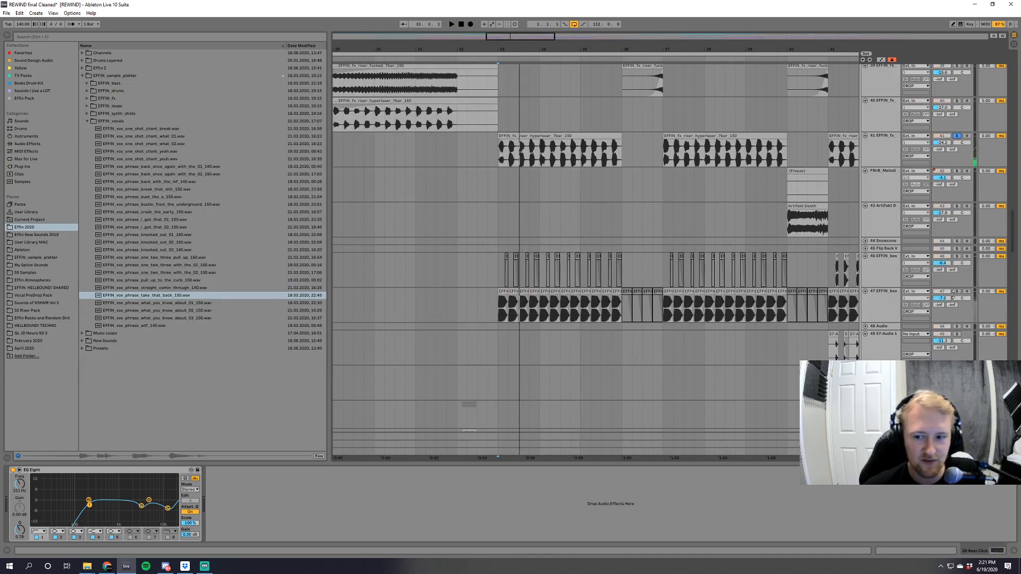
Inspect the soloed 47 EFFIN_bass track's effects and replay the drop from bar 33 with the track back in the full mix.
click(885, 302)
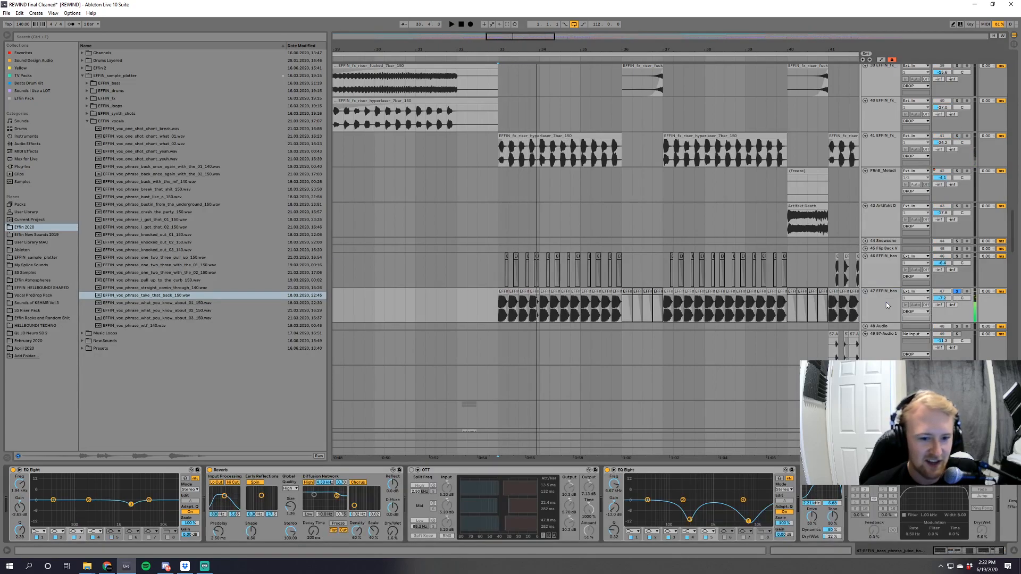
click(956, 291)
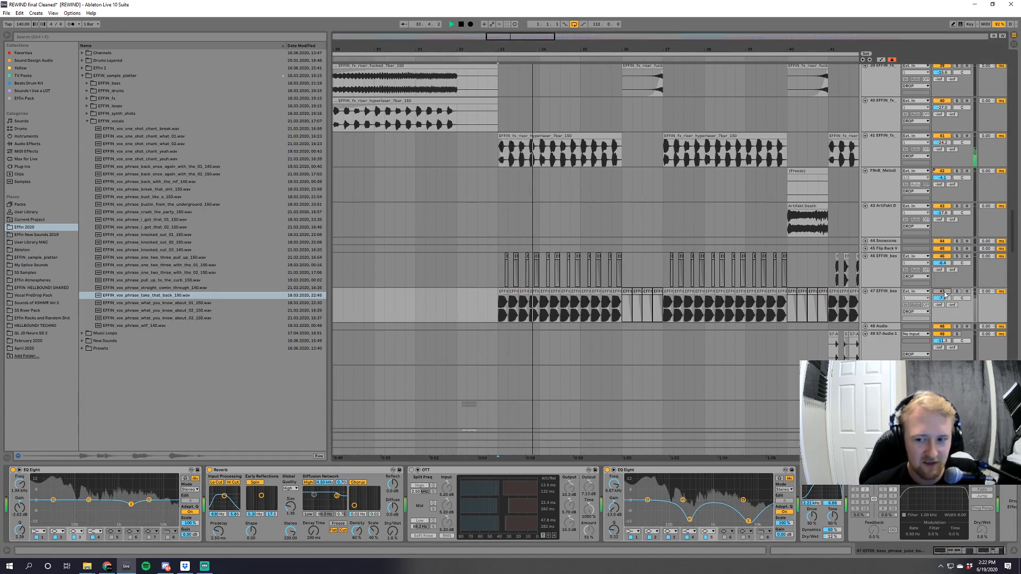
key(space)
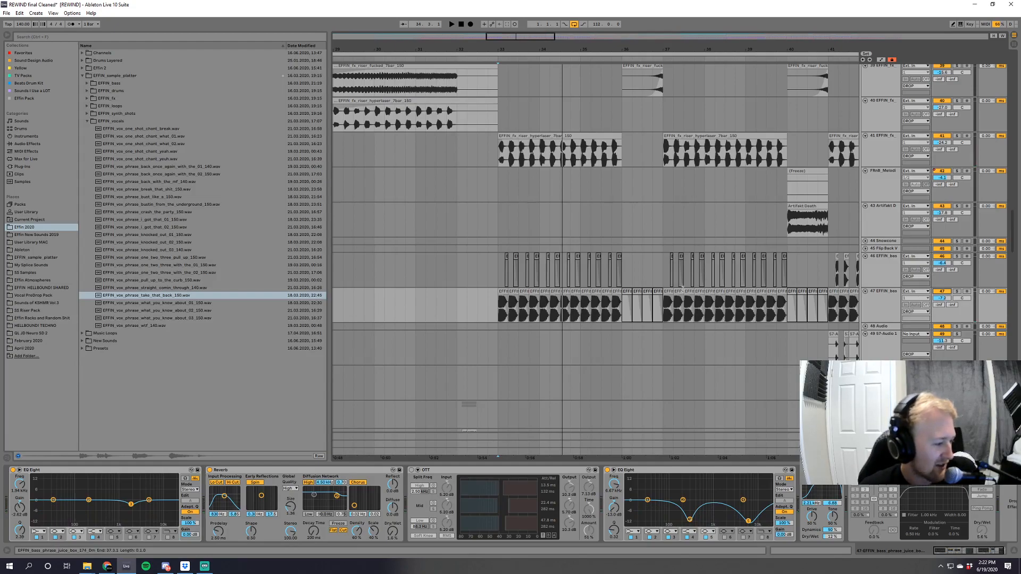
key(space)
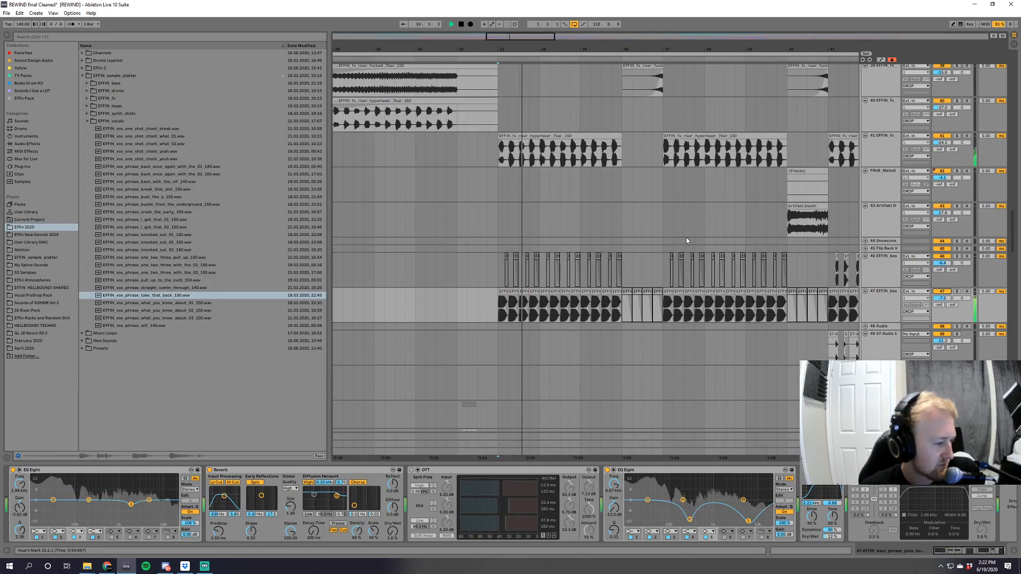
key(space)
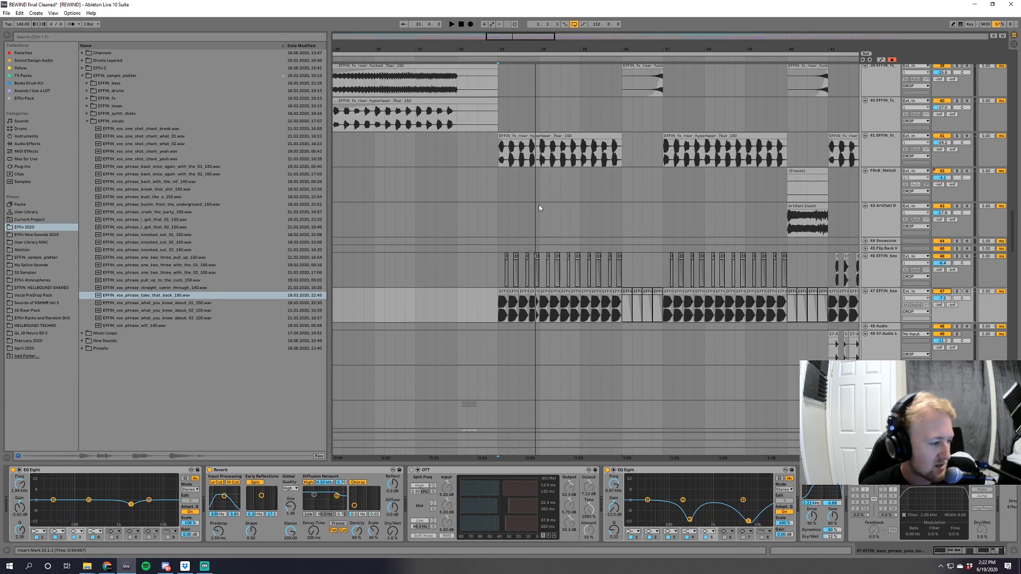
Show the device chain of the SC track at the start of the track list.
drag(1011, 246, 1020, 55)
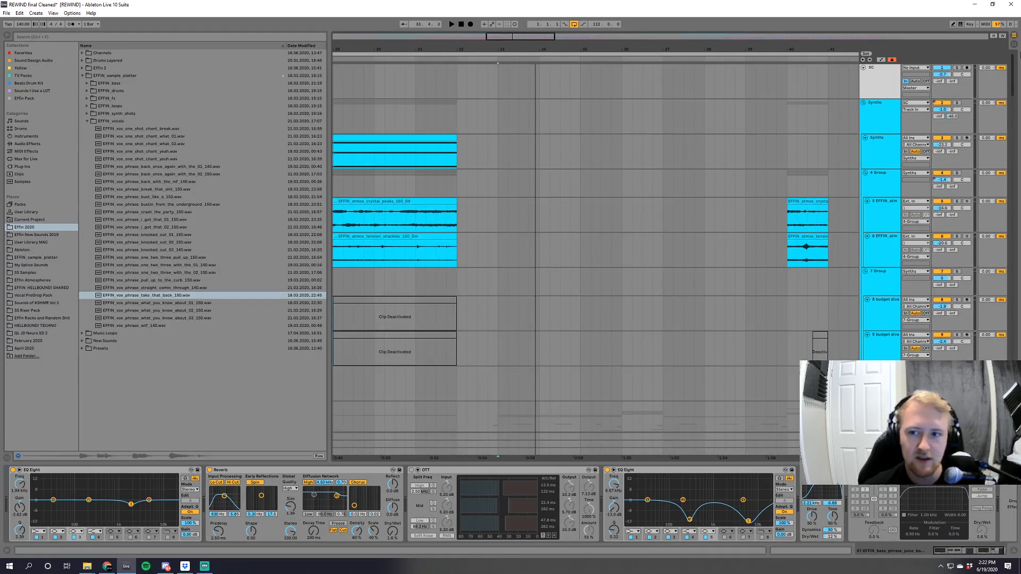
click(865, 79)
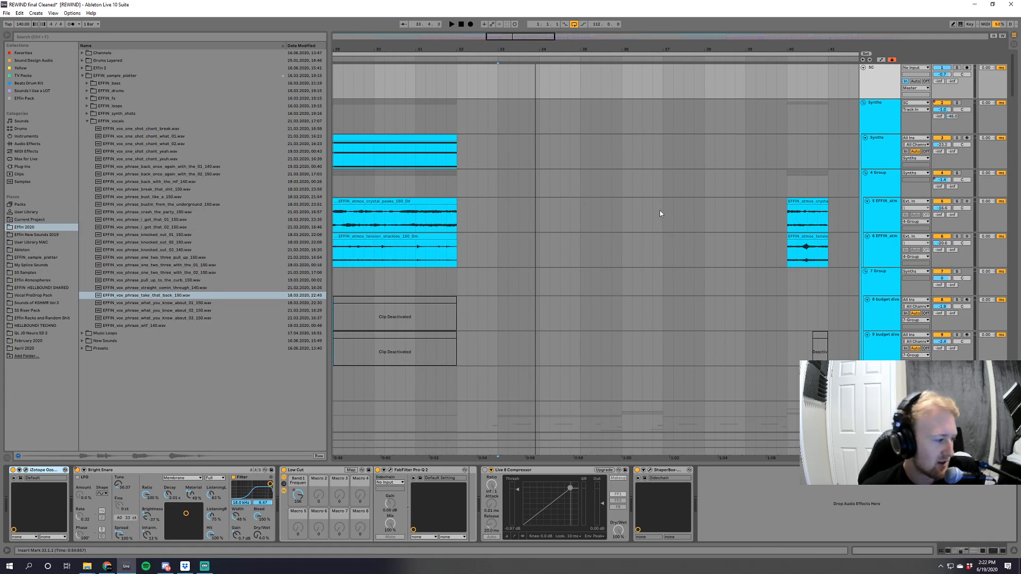
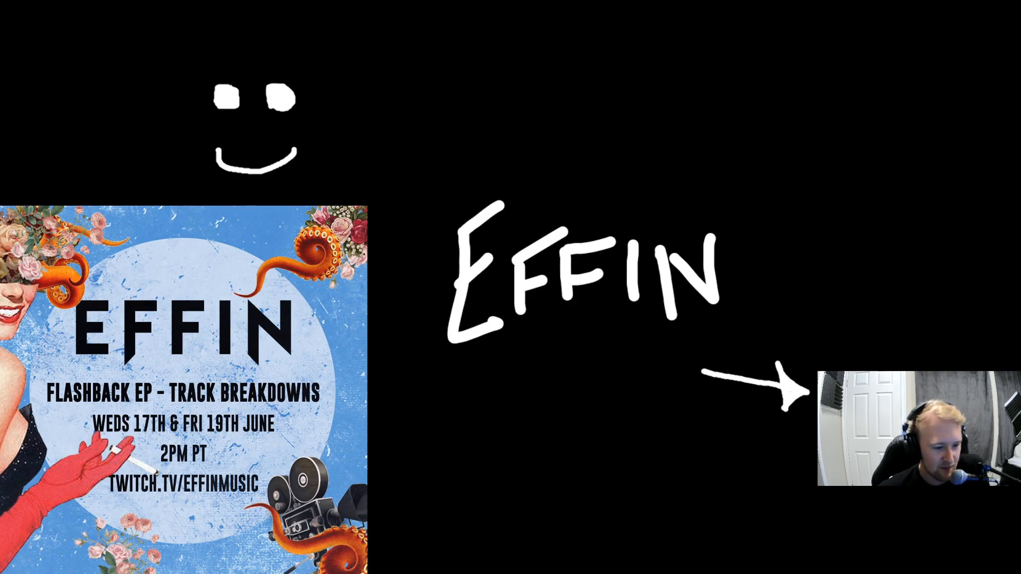
In Streamlabs OBS, select the scene named Scene, expand the Everything source folder and open the Alert Box settings.
click(175, 400)
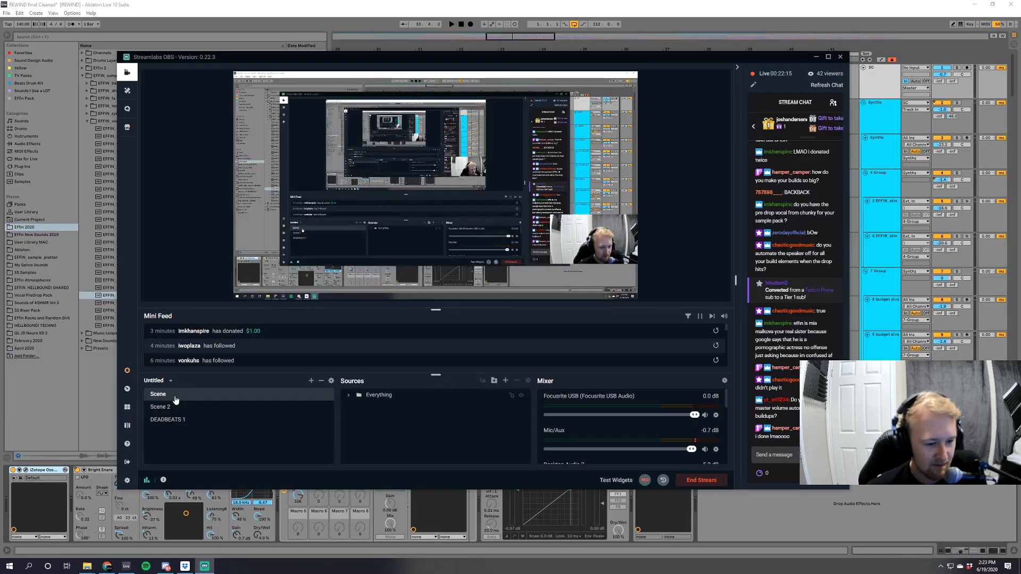
click(348, 396)
right_click(374, 422)
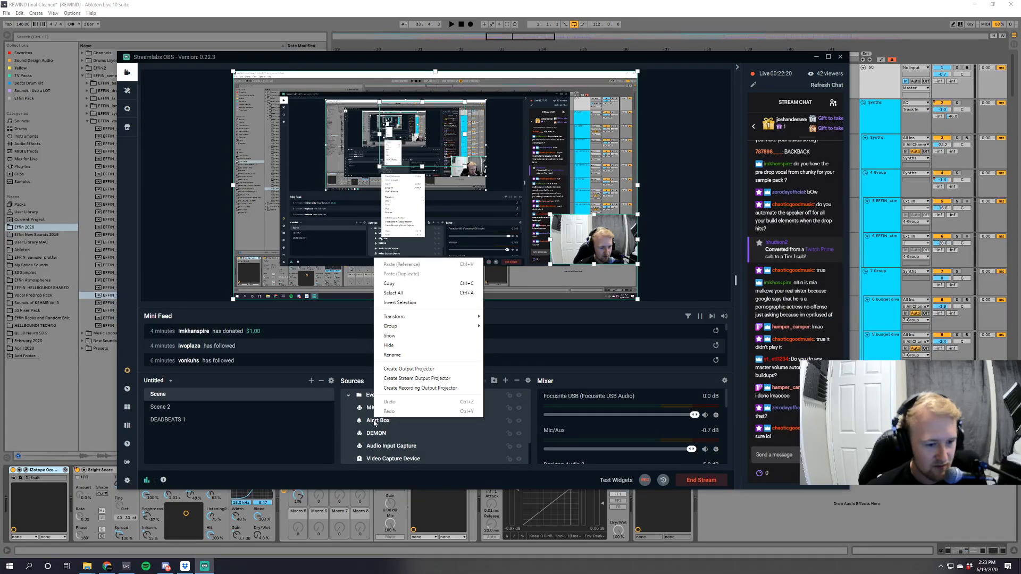
click(375, 422)
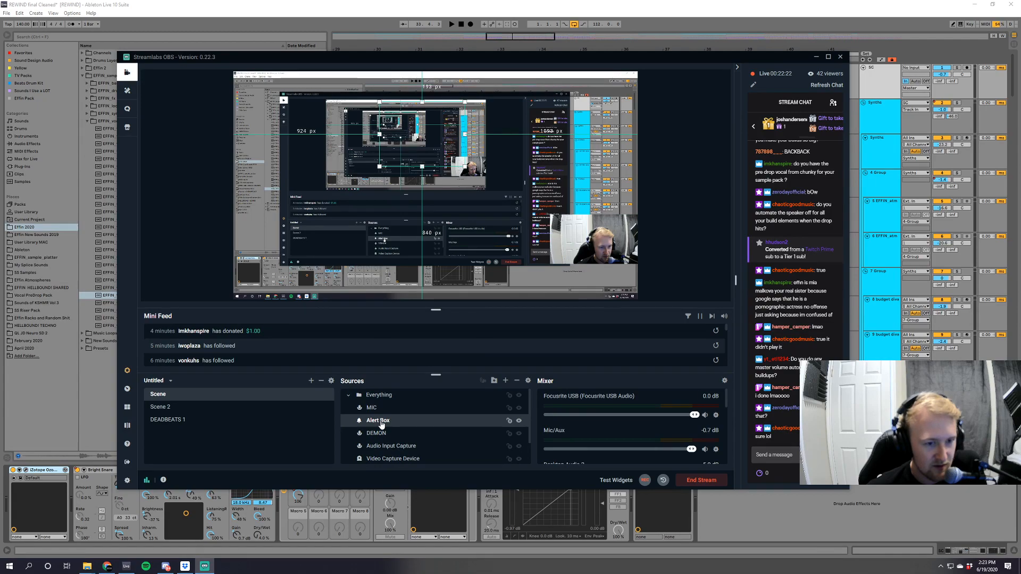
double_click(381, 424)
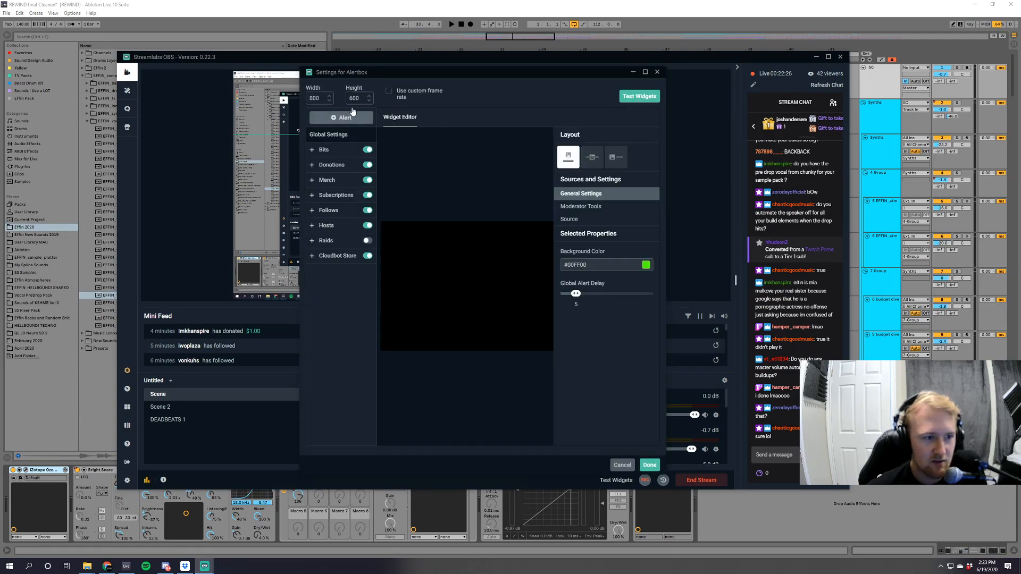
Run a test subscription alert from the Alert Box settings, close them with Done and return to Ableton Live.
click(334, 197)
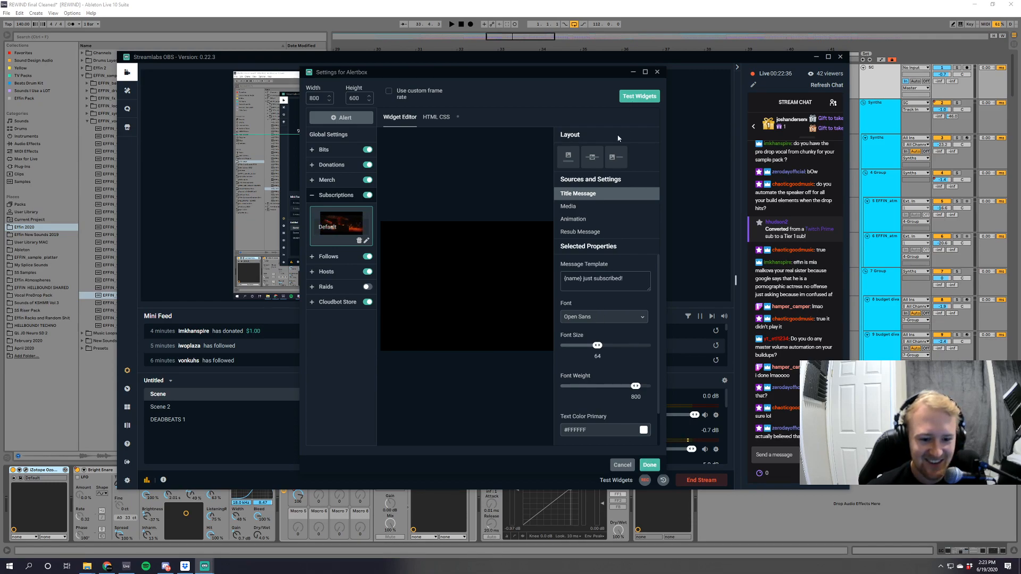
mouse_move(633, 100)
click(525, 96)
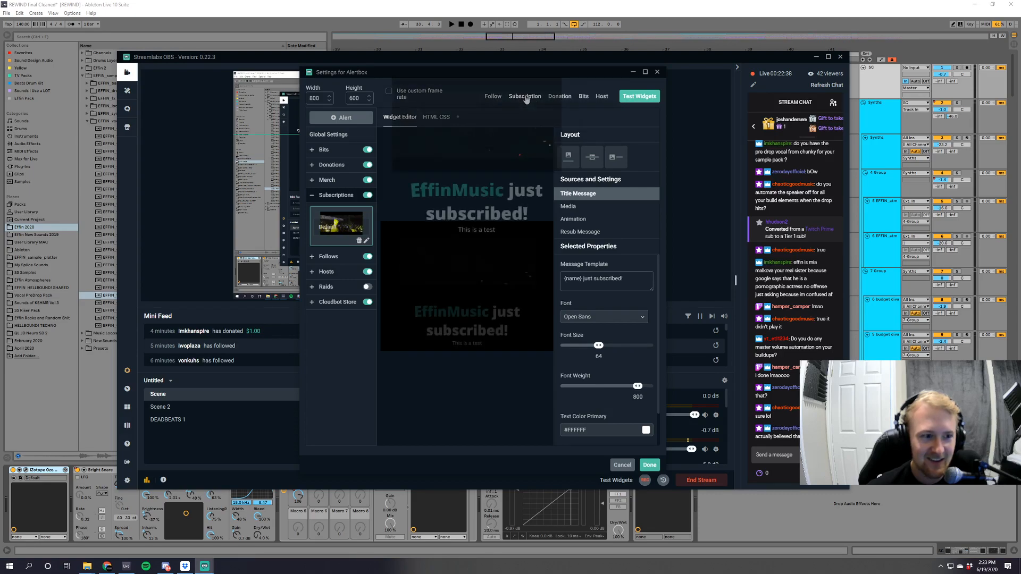
click(650, 465)
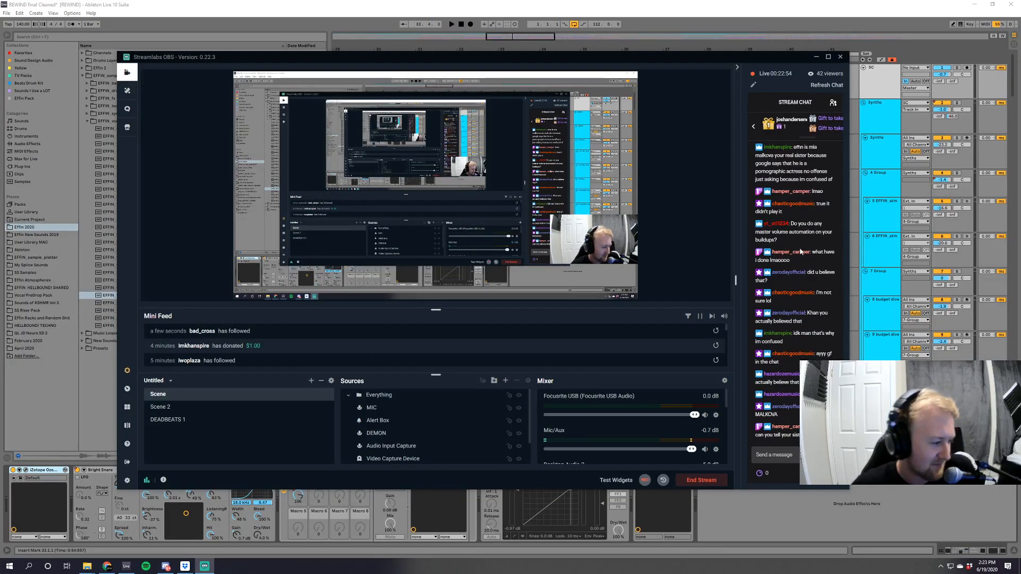
click(877, 225)
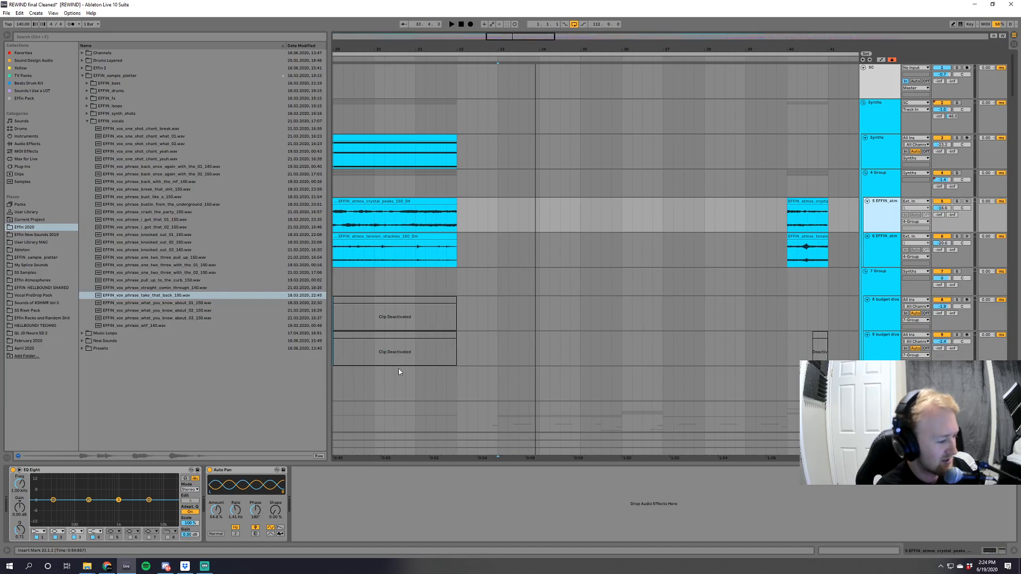
Switch to the browser, load twitch.tv in a new tab, open the EffinMusic channel page and dismiss the profile image notice.
click(107, 565)
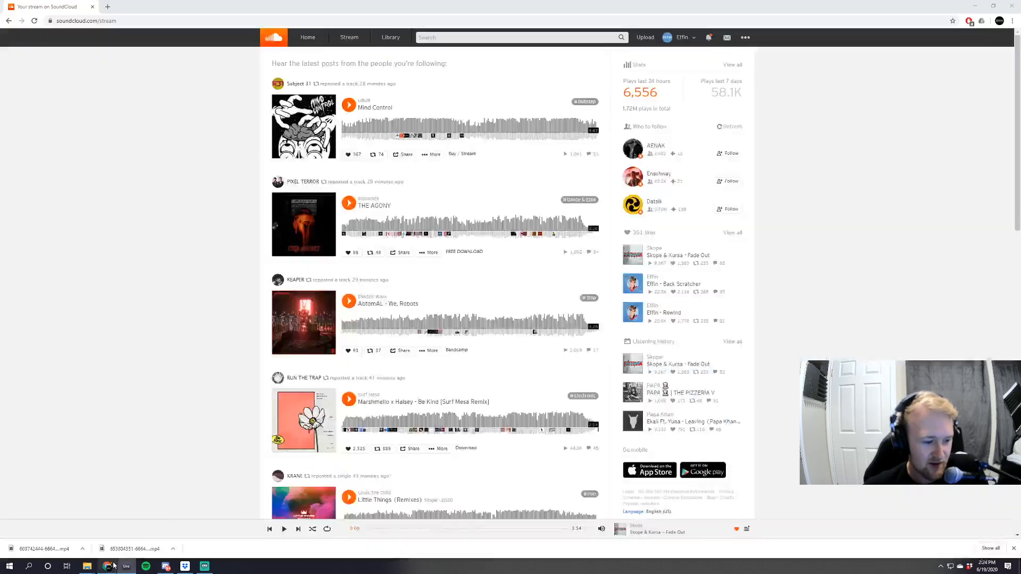
key(ctrl+t)
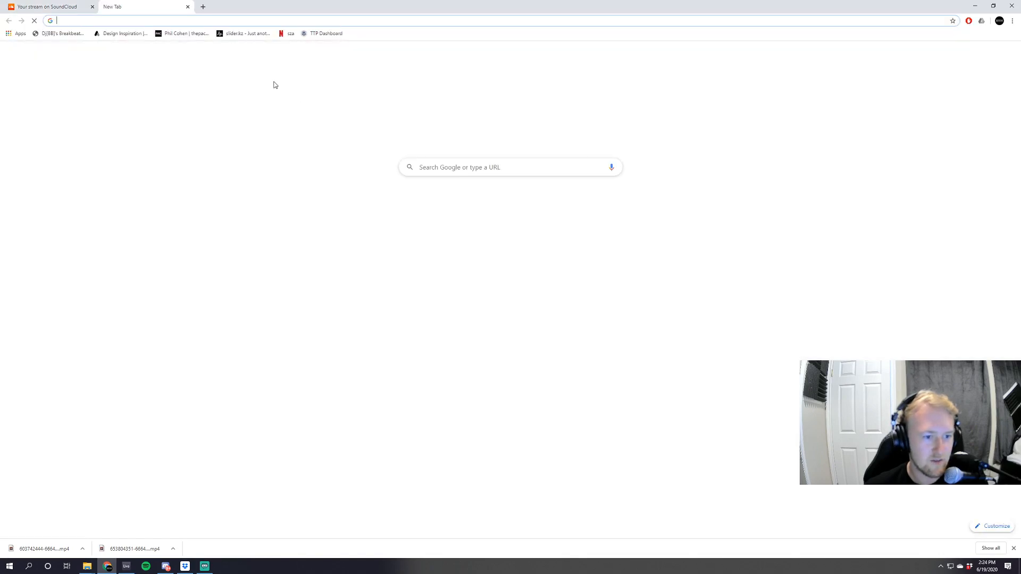
click(440, 205)
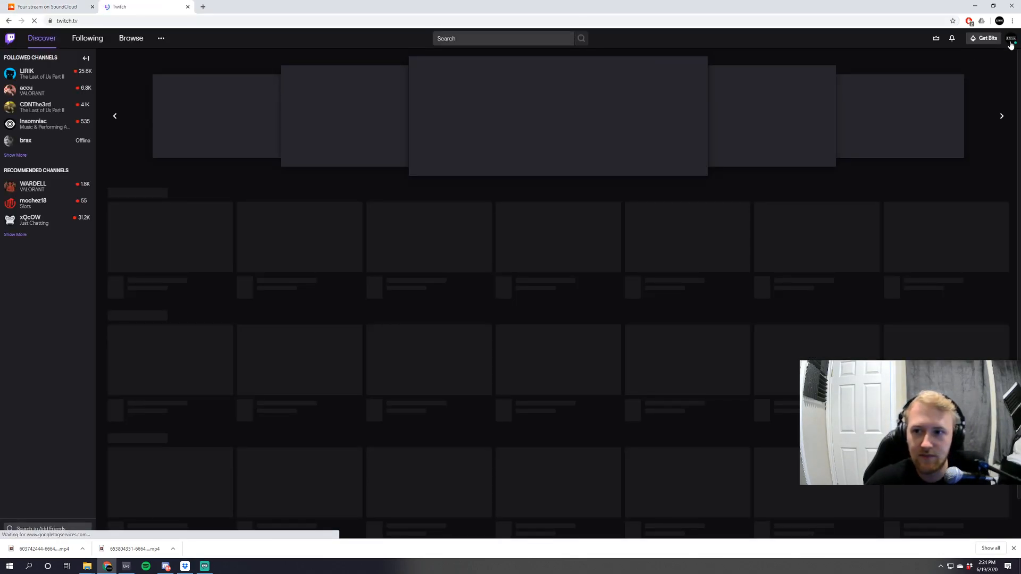
click(1011, 41)
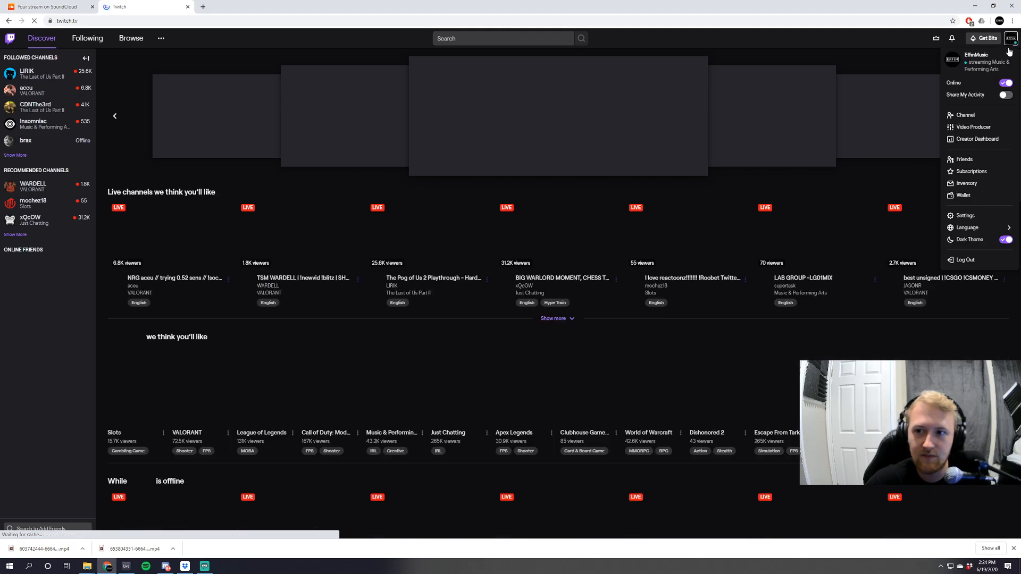
click(966, 115)
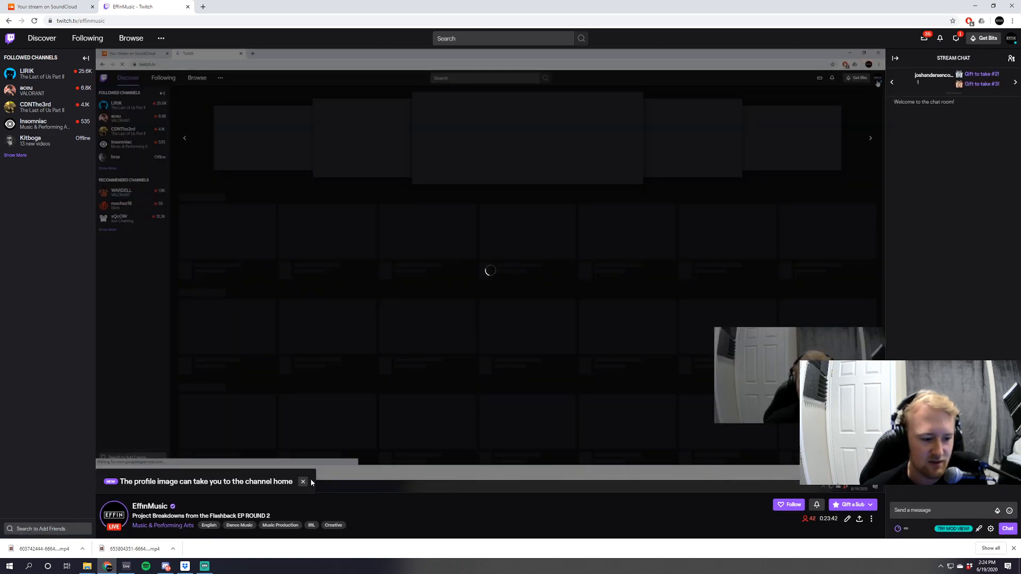
click(303, 481)
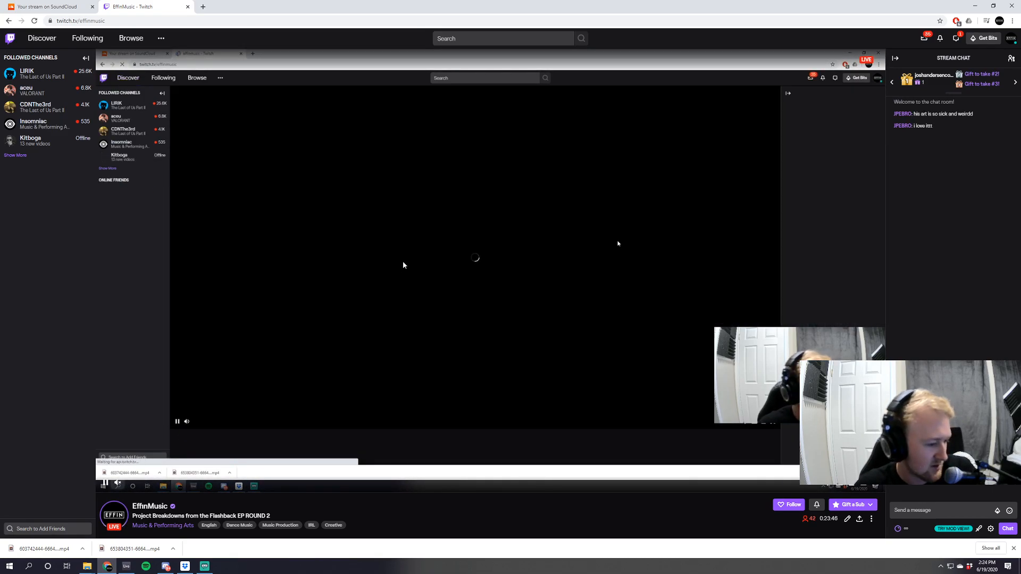
Open the artist's Instagram link from the stream chat and close the Twitch page.
click(942, 147)
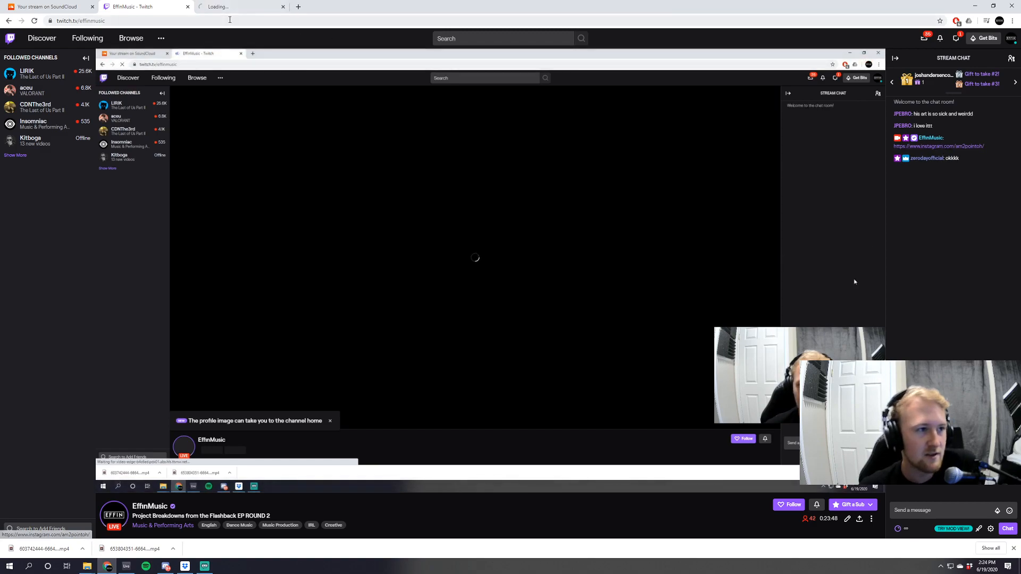
click(187, 7)
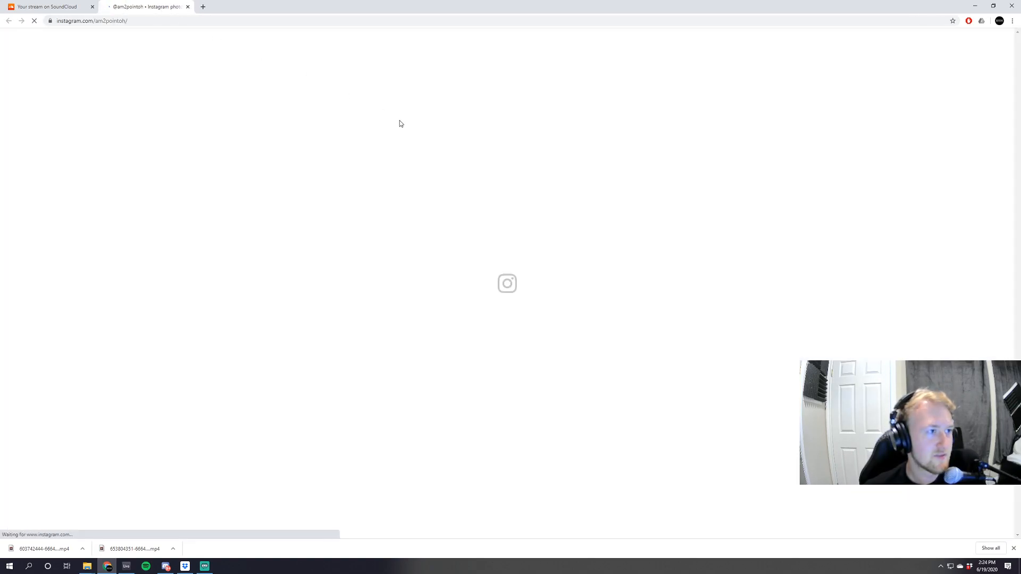
scroll(194, 299, down, 3)
scroll(207, 293, up, 3)
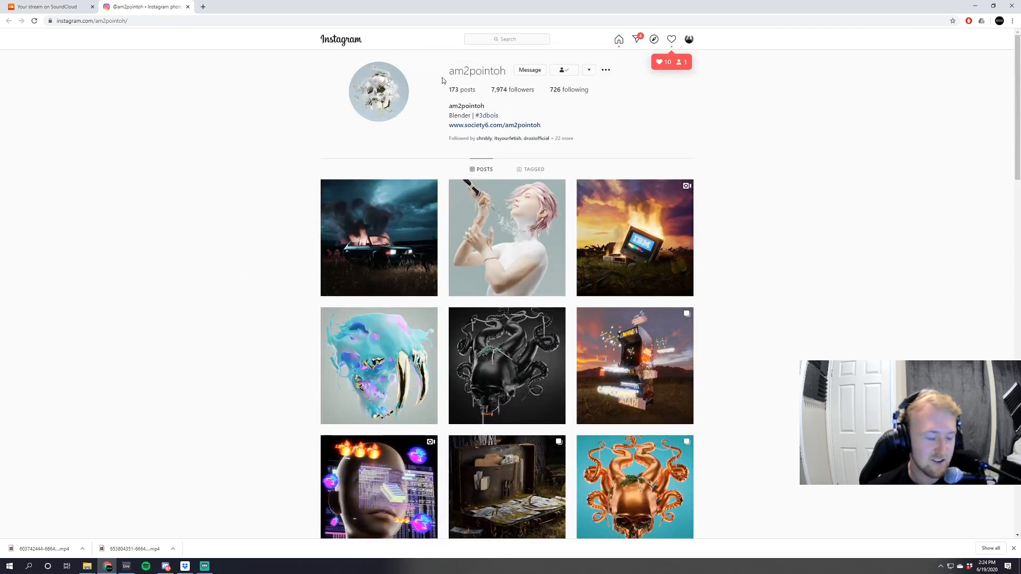
Look through the artwork posts on the artist's Instagram profile, close the page and return to Ableton Live.
scroll(681, 369, down, 3)
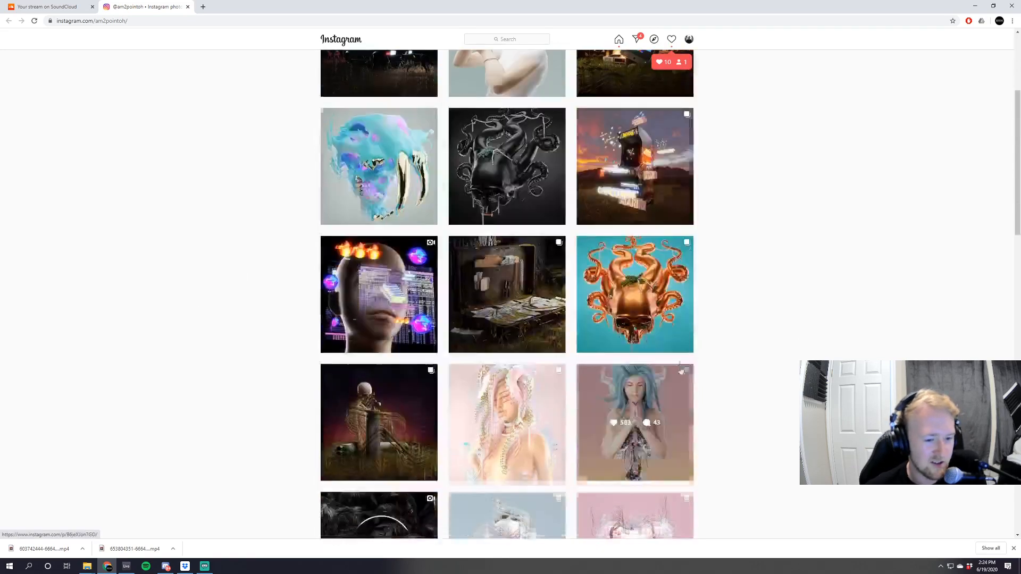
scroll(766, 381, down, 9)
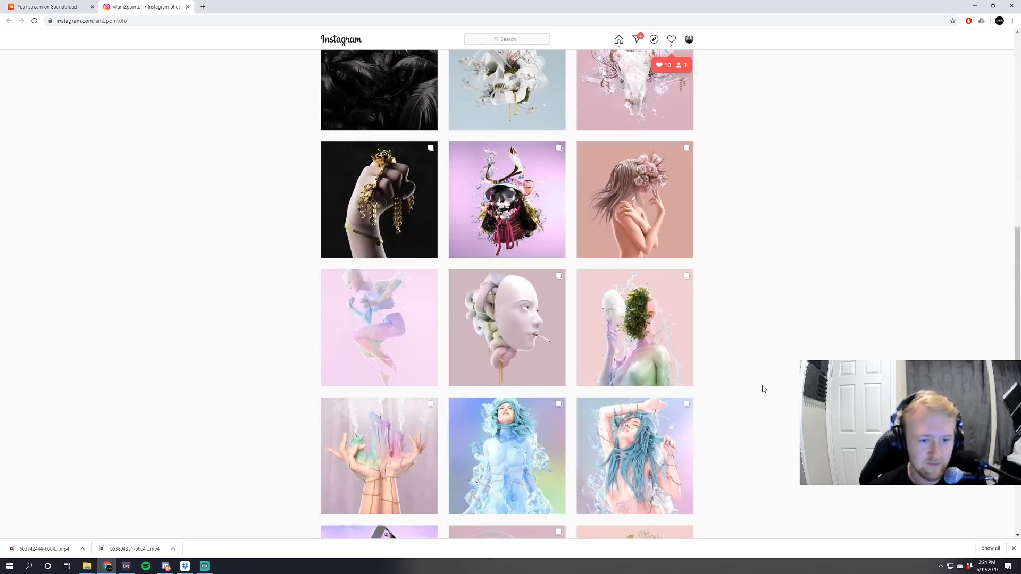
scroll(763, 388, down, 15)
scroll(763, 389, down, 3)
scroll(769, 462, up, 20)
scroll(770, 459, up, 6)
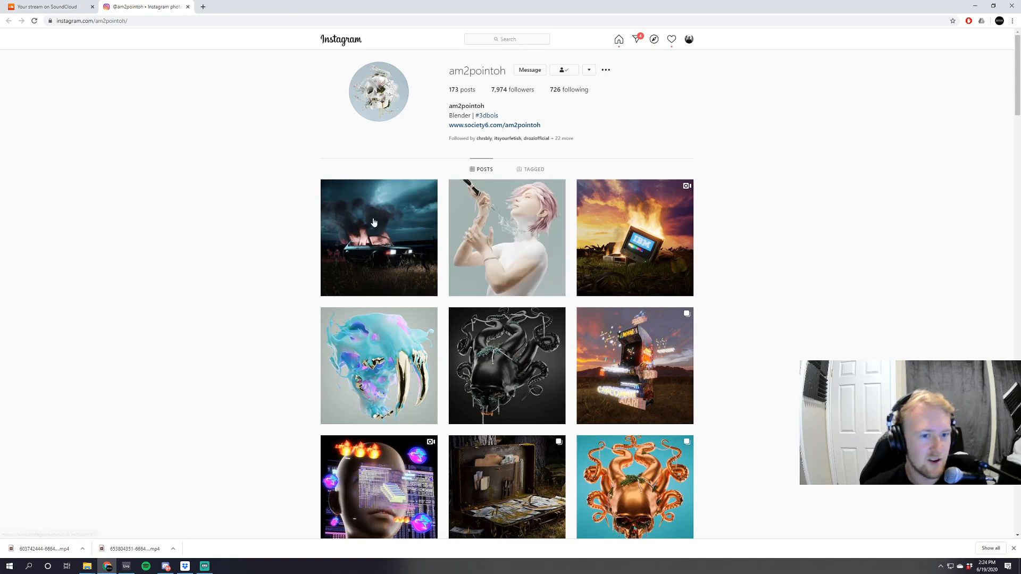
click(188, 7)
click(126, 566)
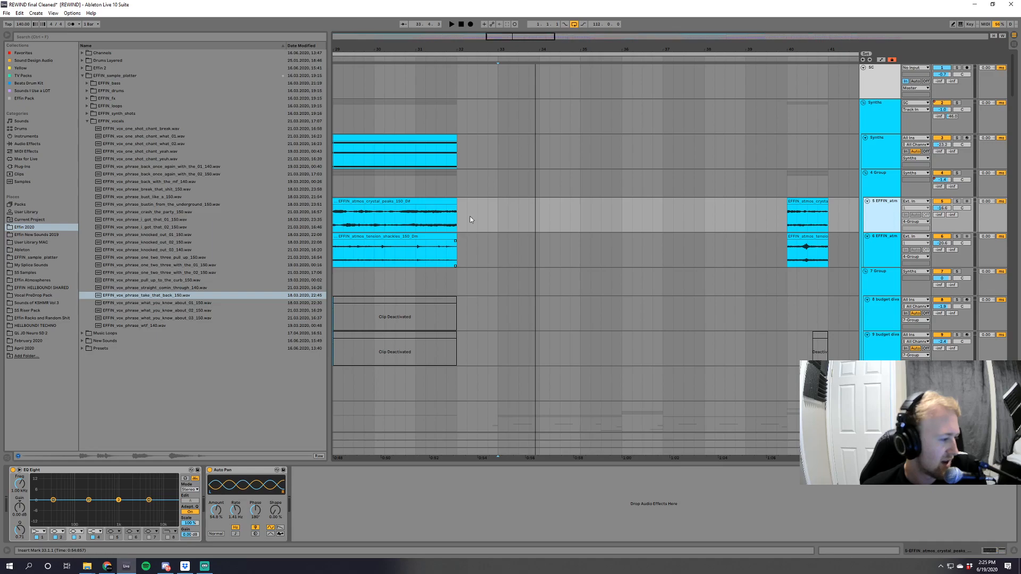
Find the SUB tracks at the drop, solo the Sub AUDIO track and show its device chain.
drag(529, 37, 529, 49)
drag(1013, 89, 1019, 308)
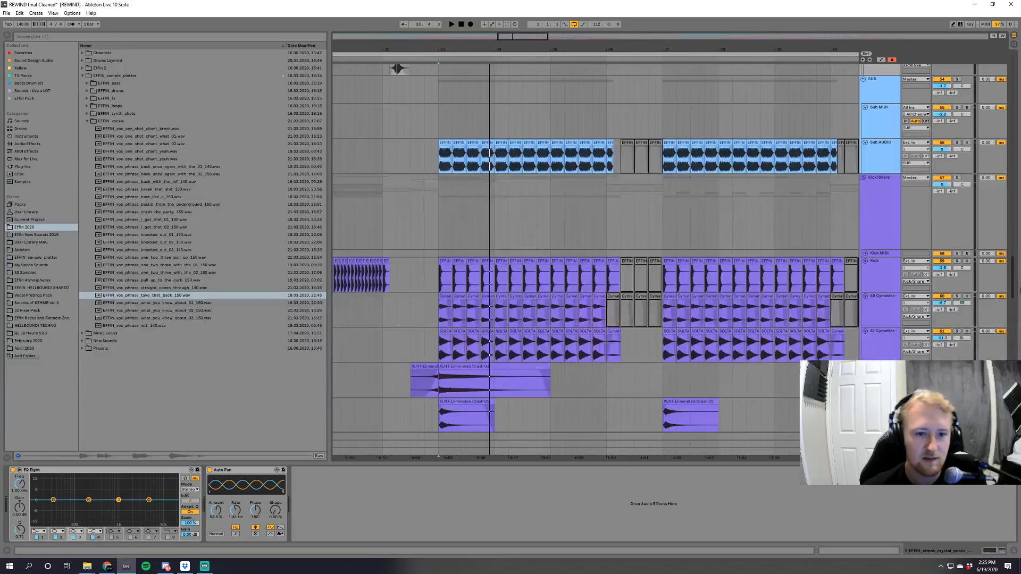
click(956, 143)
click(888, 155)
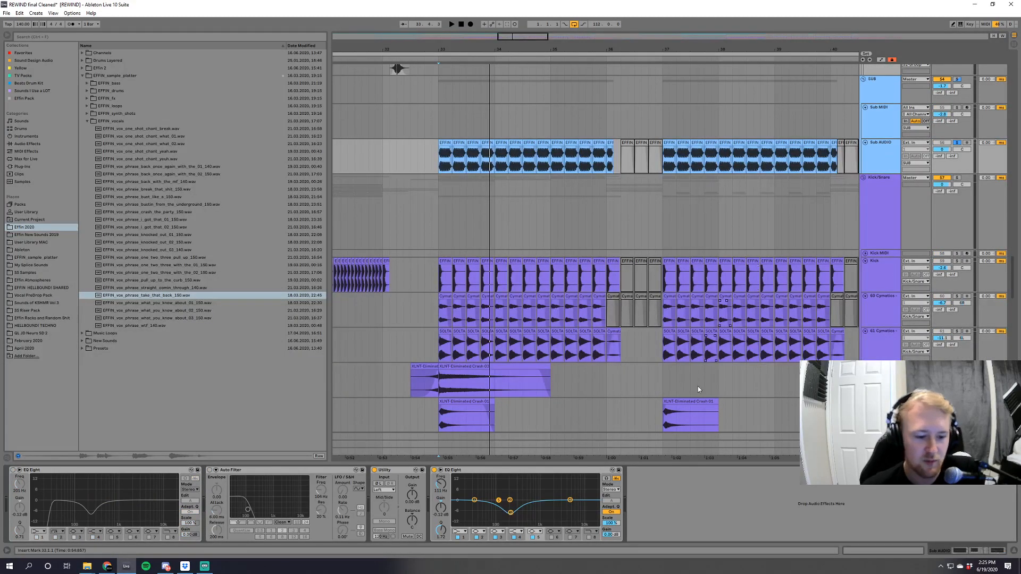
Audition the soloed Sub AUDIO track from bar 33 and select its first clip there.
key(space)
drag(490, 50, 489, 67)
key(space)
click(394, 143)
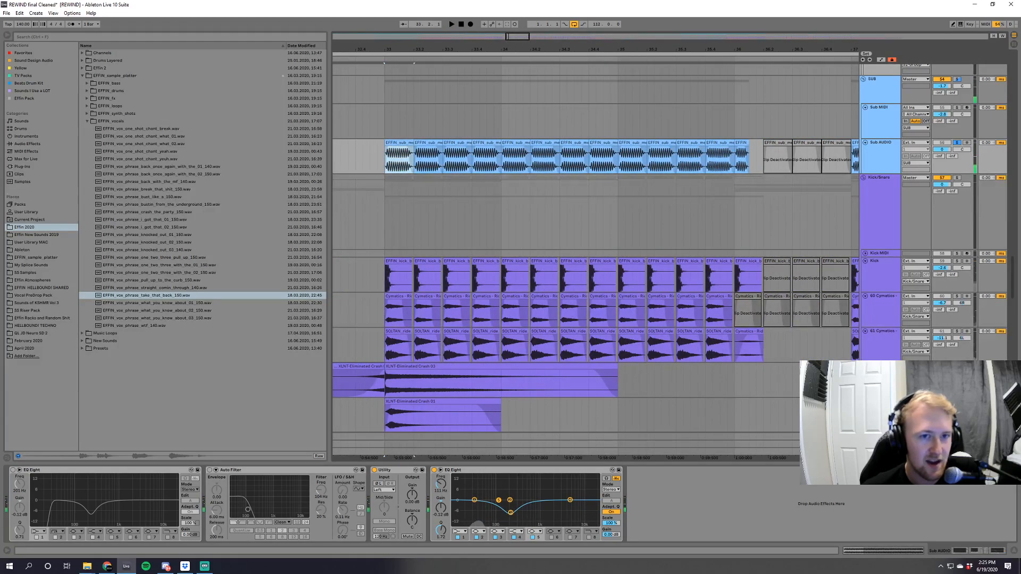
key(space)
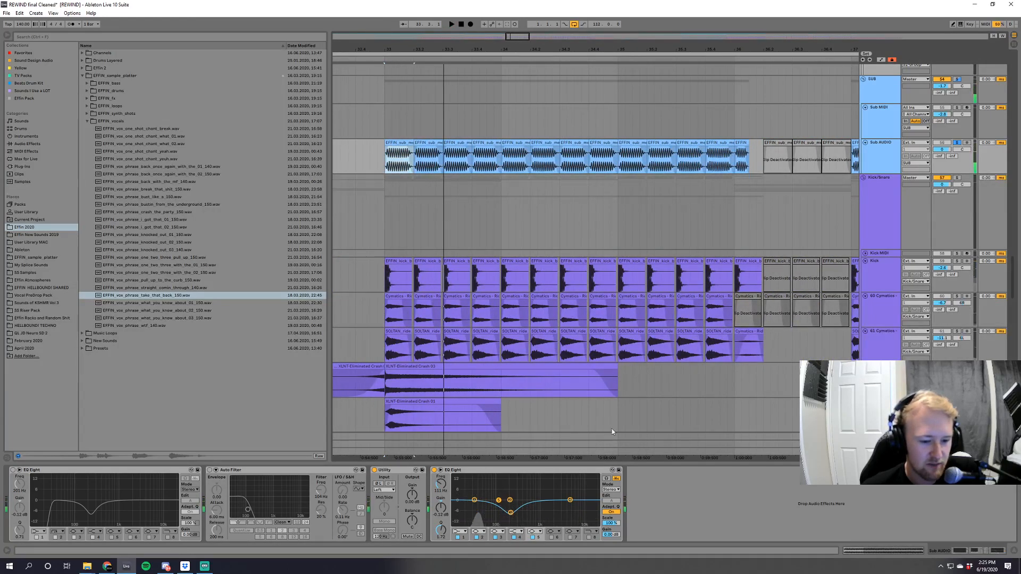
Audition the sub with a different Utility input channel mode, set it back to Left and replay it for comparison.
key(space)
key(space)
click(387, 491)
click(389, 501)
key(space)
click(388, 490)
click(387, 480)
key(space)
key(space)
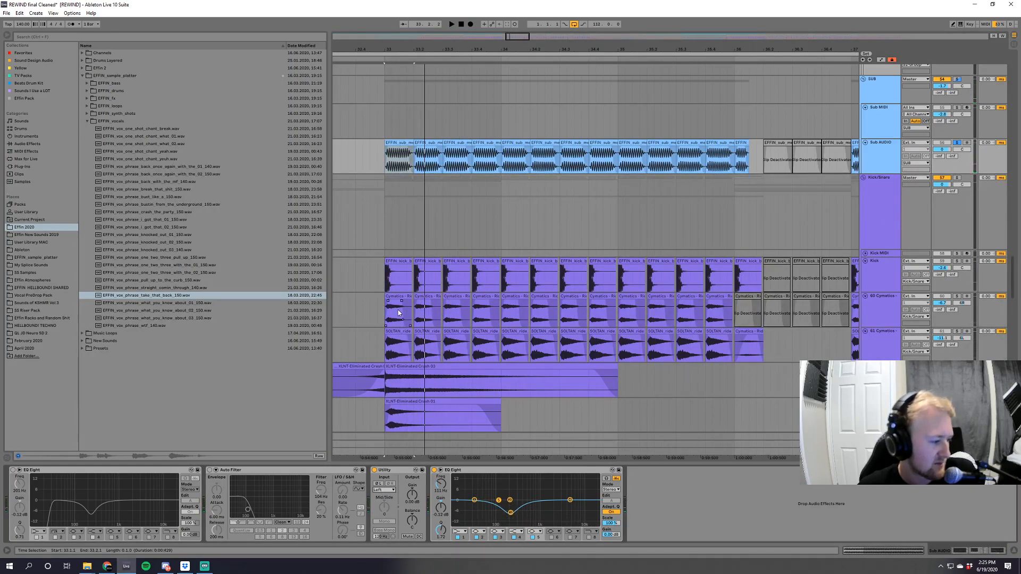
Show the SUB group's compressor, solo the Kick/Snare group and play the drop from bar 33.
key(space)
click(882, 85)
key(space)
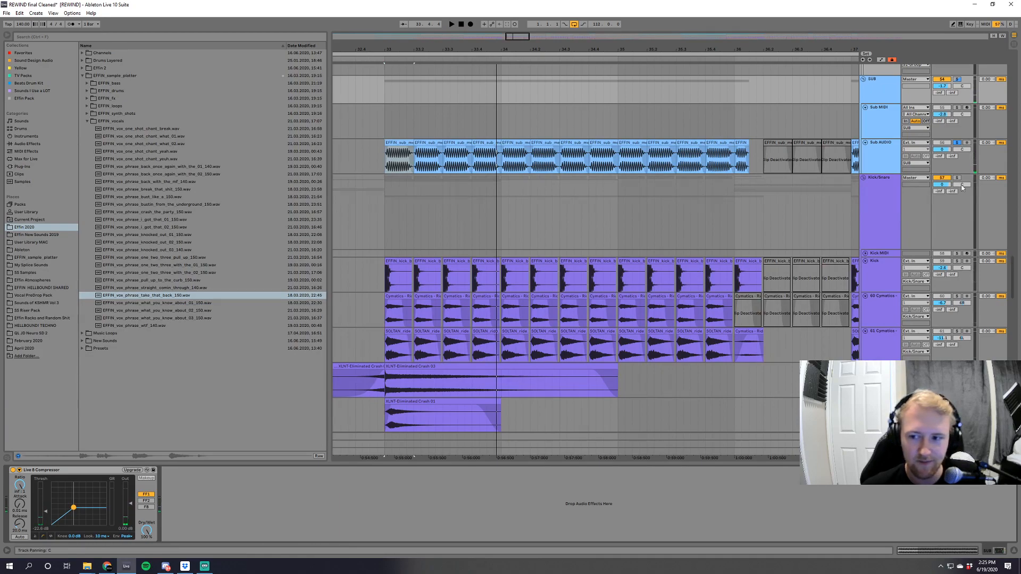
key(space)
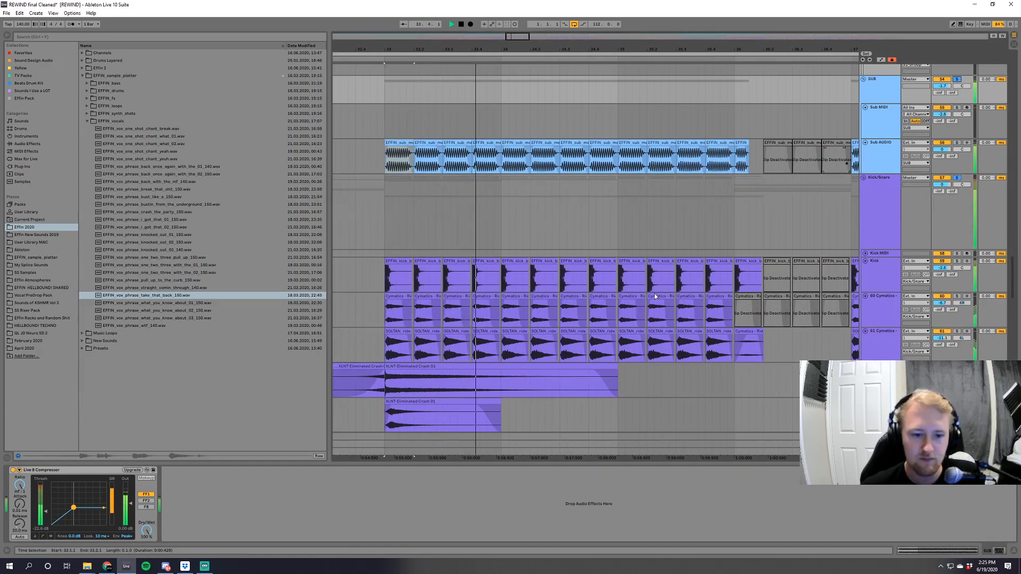
Examine the Kick/Snare group's kick, crash, riser and break clips across the drop while it plays.
scroll(590, 212, down, 1)
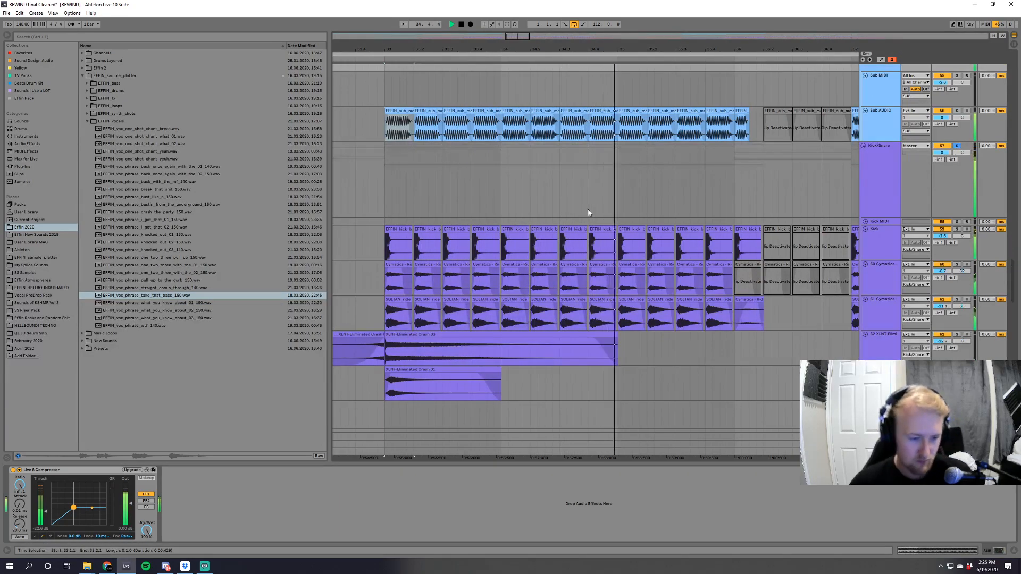
drag(518, 36, 506, 45)
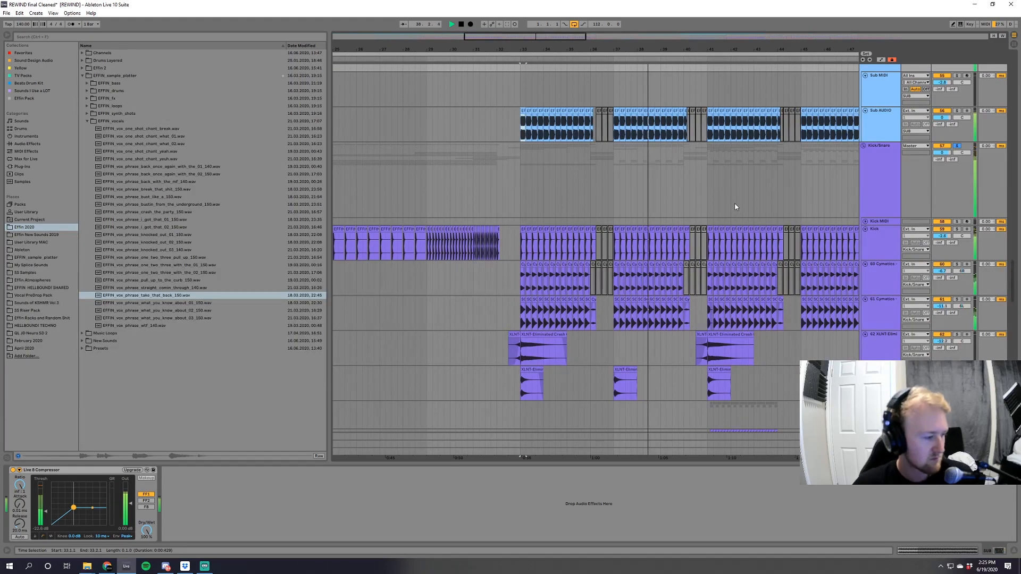
scroll(696, 290, down, 2)
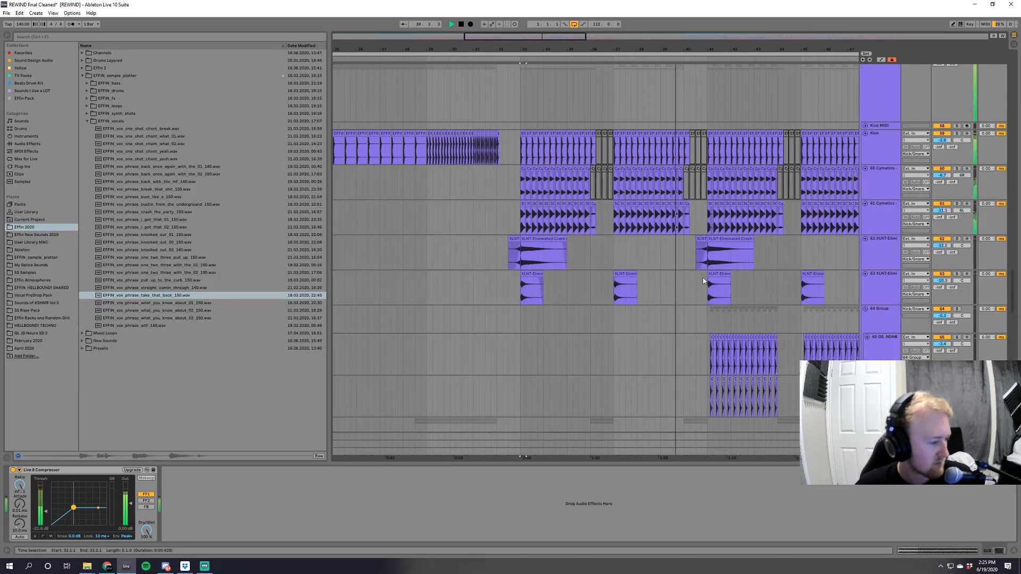
scroll(702, 268, down, 2)
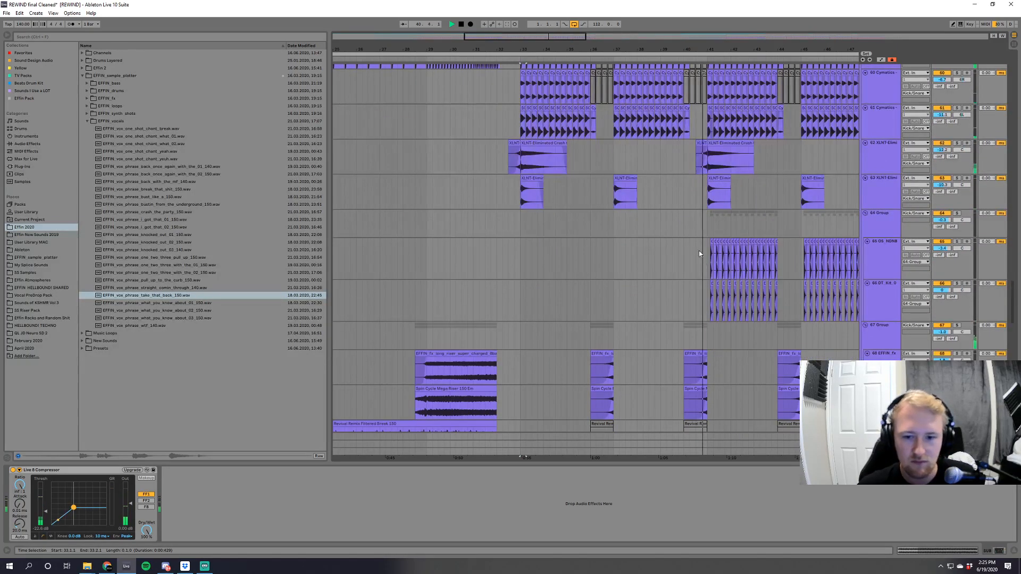
scroll(660, 237, right, 2)
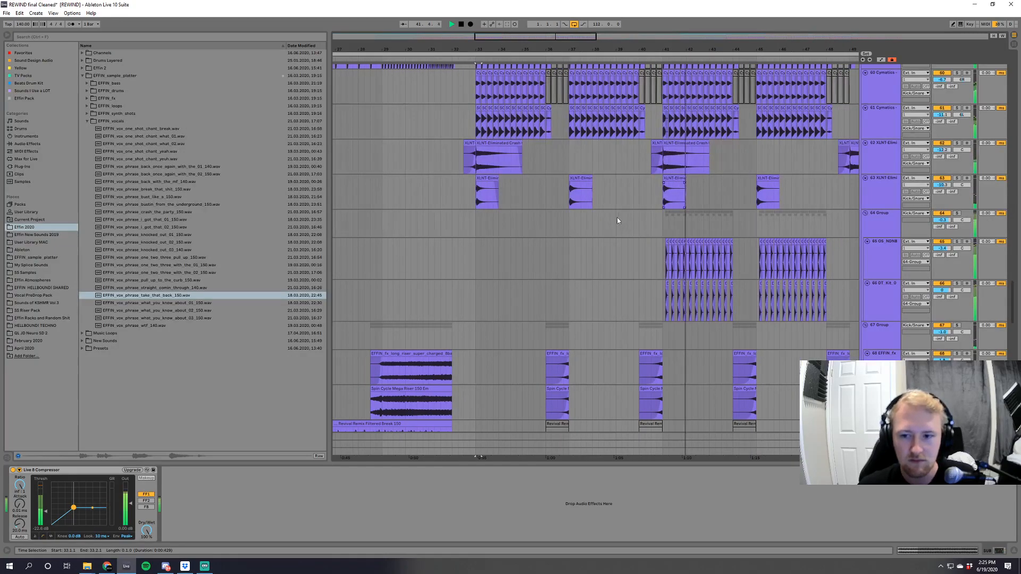
scroll(633, 229, down, 2)
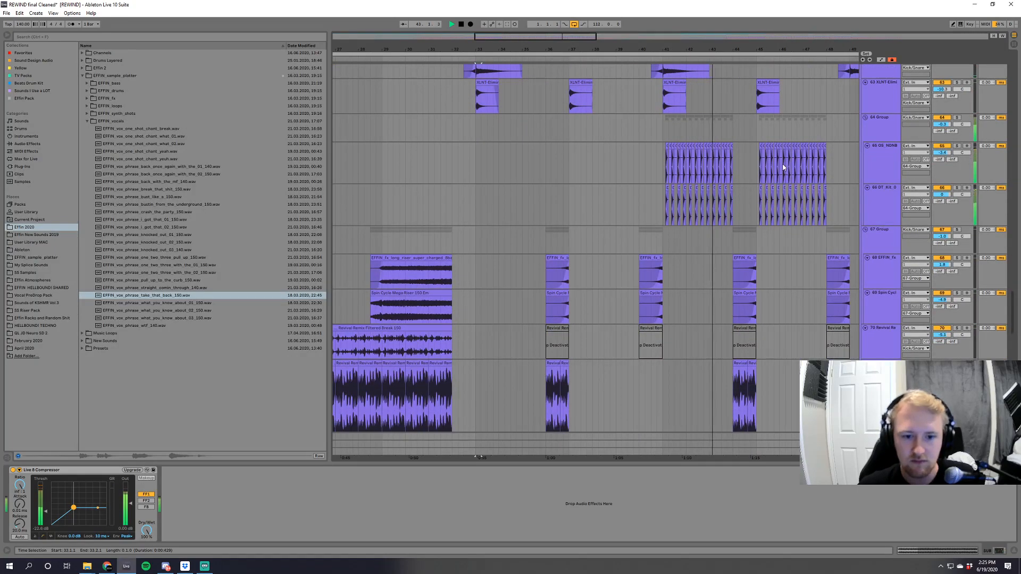
scroll(782, 168, down, 2)
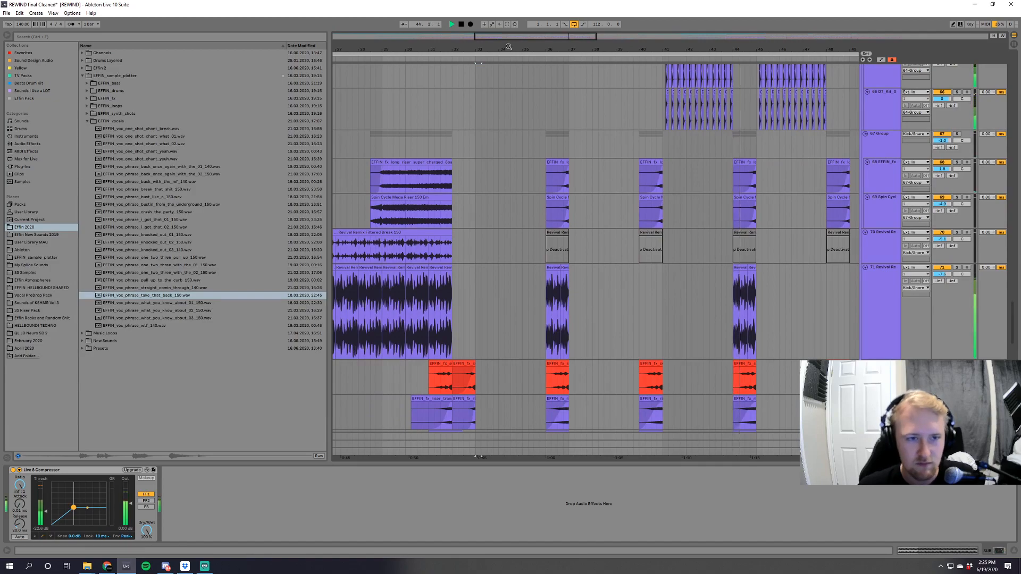
Stop playback and show the devices on percussion track 65 beside its clips around bar 41.
scroll(508, 47, right, 6)
scroll(551, 168, up, 2)
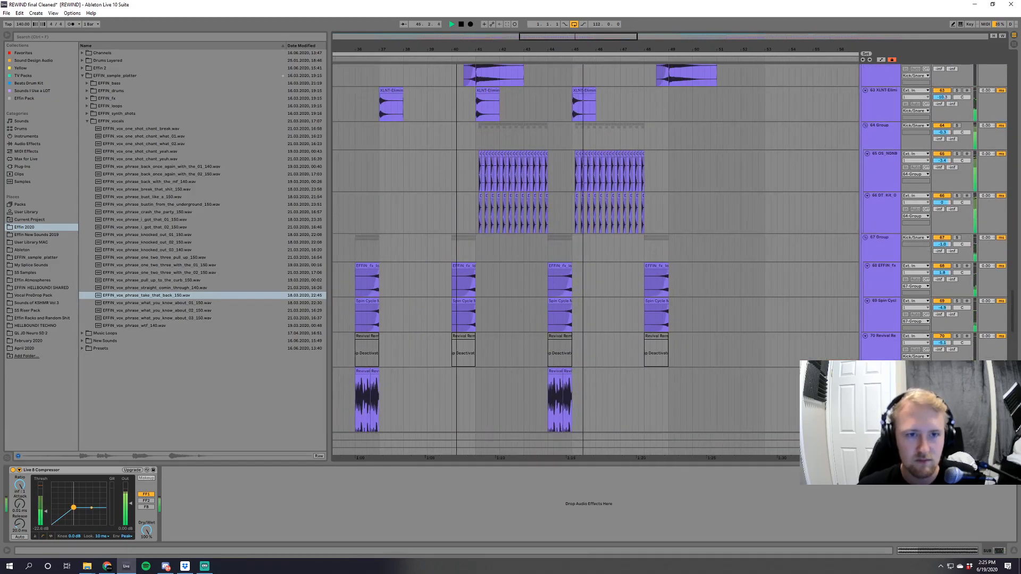
key(plus)
key(plus)
key(space)
click(878, 160)
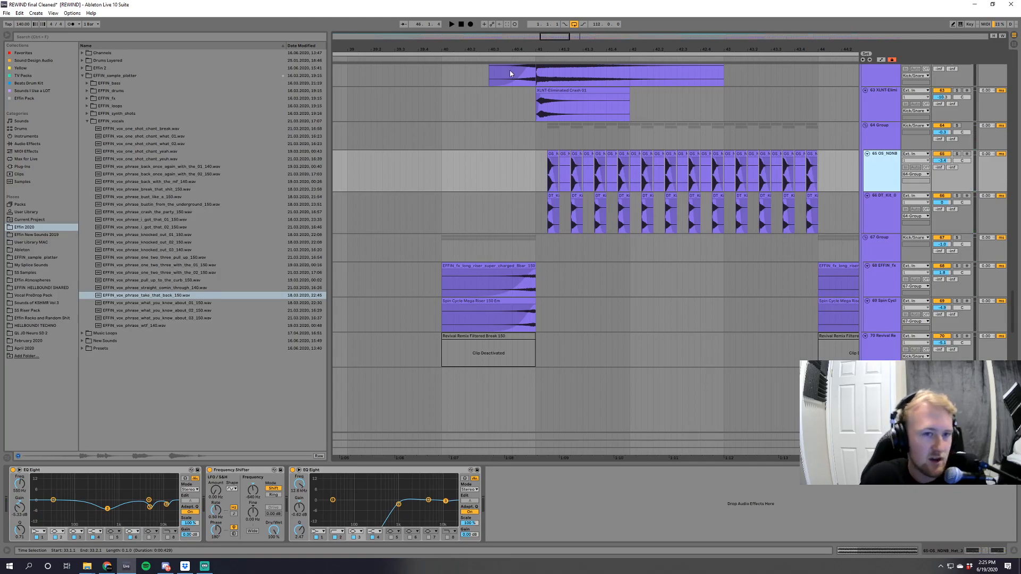
Solo the FX group and play the drop from bar 33.
mouse_move(558, 37)
mouse_down()
mouse_move(559, 3)
mouse_move(567, 4)
mouse_move(564, 39)
mouse_up()
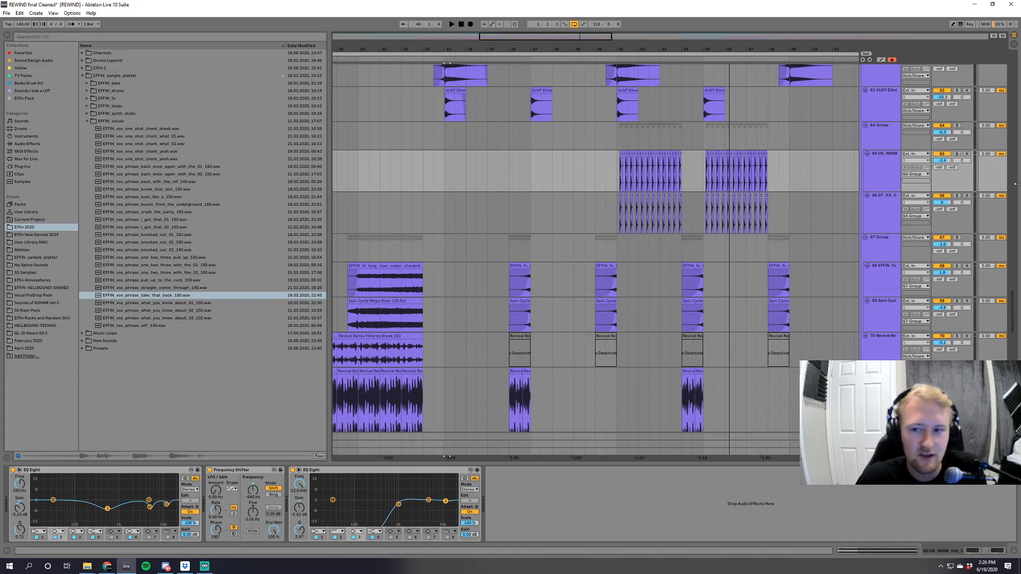
drag(1014, 330, 1014, 394)
scroll(381, 169, up, 2)
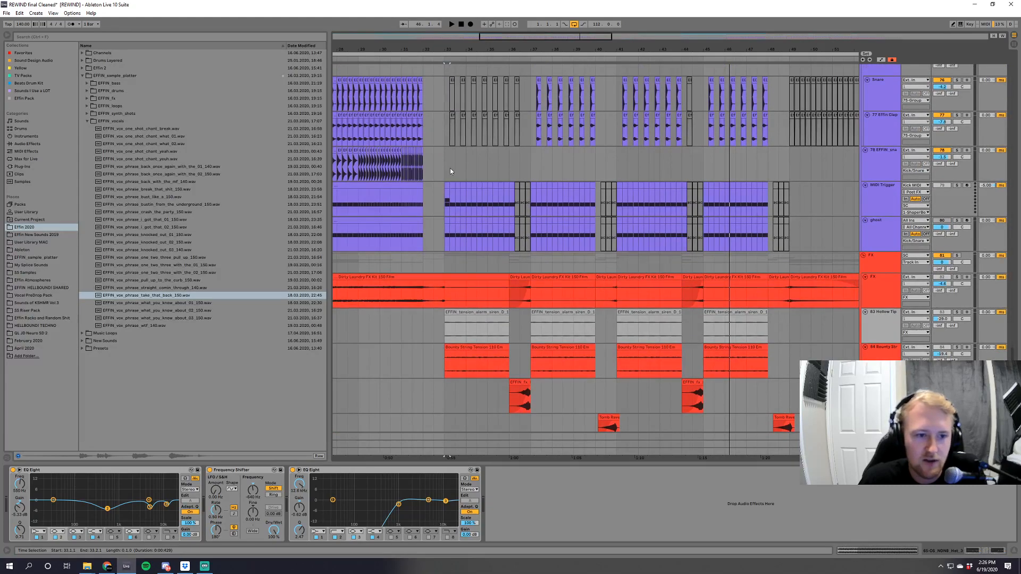
click(451, 172)
scroll(942, 208, down, 6)
click(956, 152)
key(space)
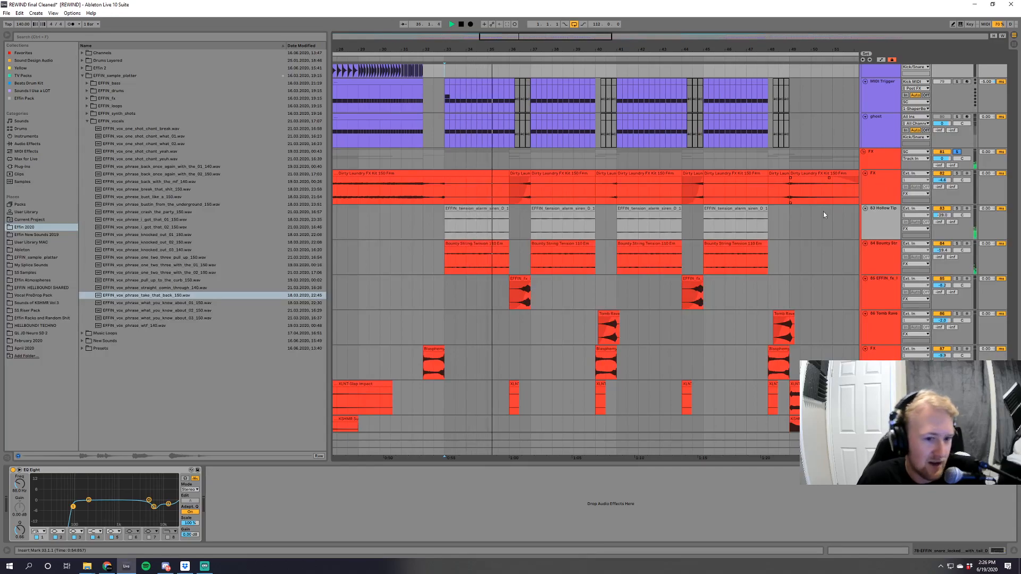
Examine the FX group's tension, riser and impact clips during playback and set the insert mark at bar 40.
scroll(621, 298, down, 5)
scroll(621, 280, down, 1)
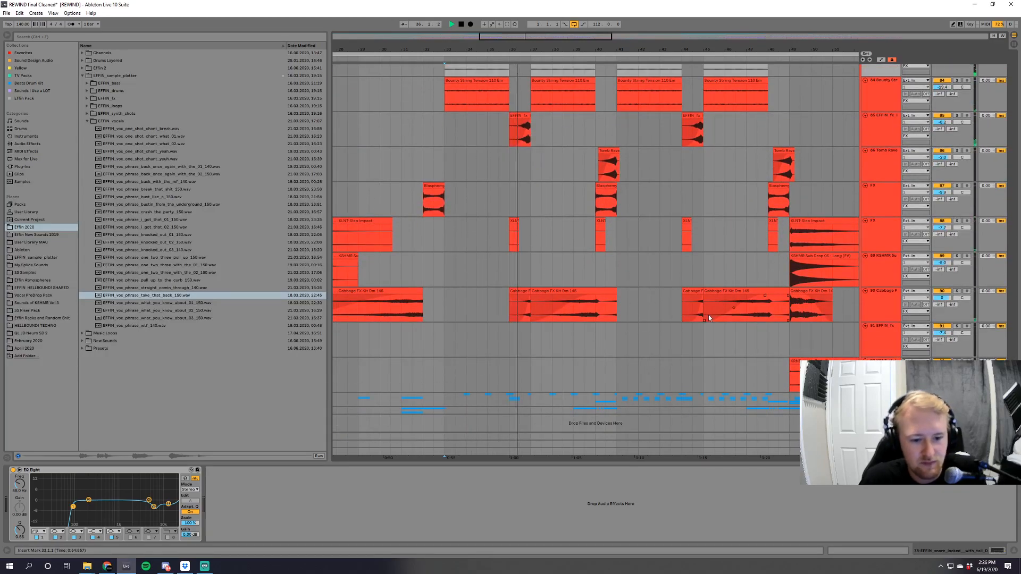
scroll(747, 299, up, 5)
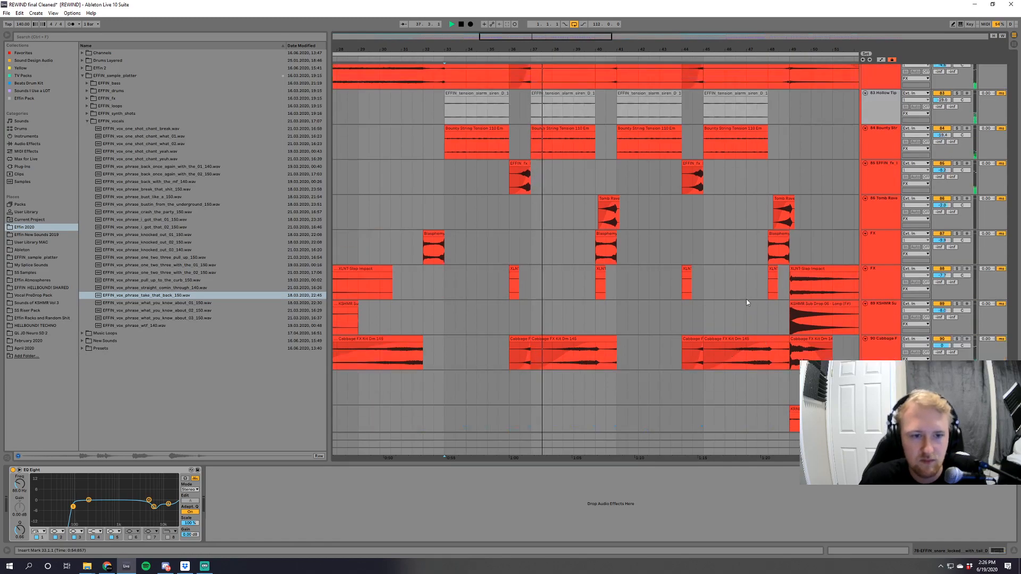
click(596, 282)
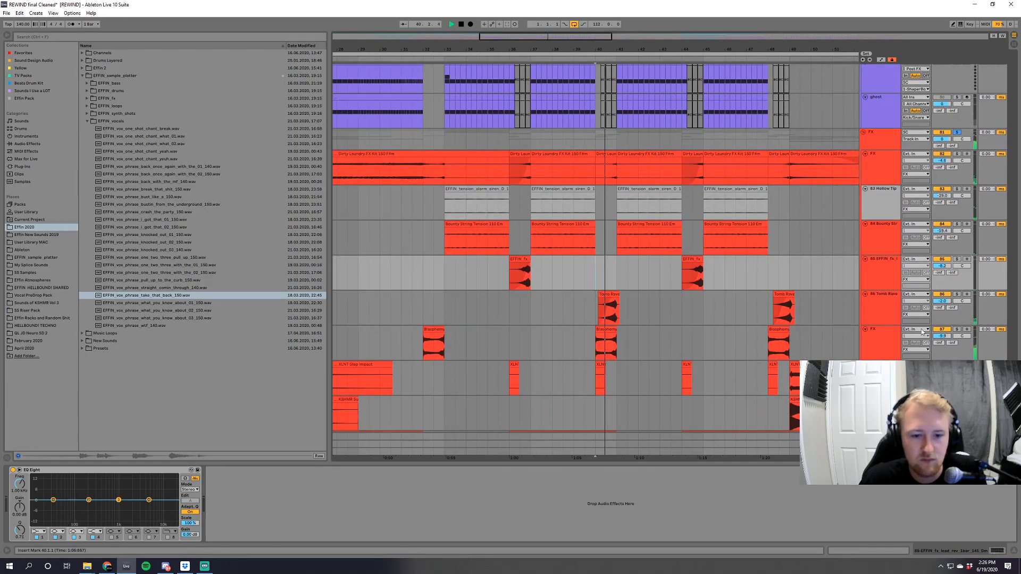
Solo the S7-Audio track 49 in the DROP group and audition it from bar 41.
drag(1012, 373, 1011, 225)
click(957, 330)
key(space)
key(space)
key(space)
click(617, 264)
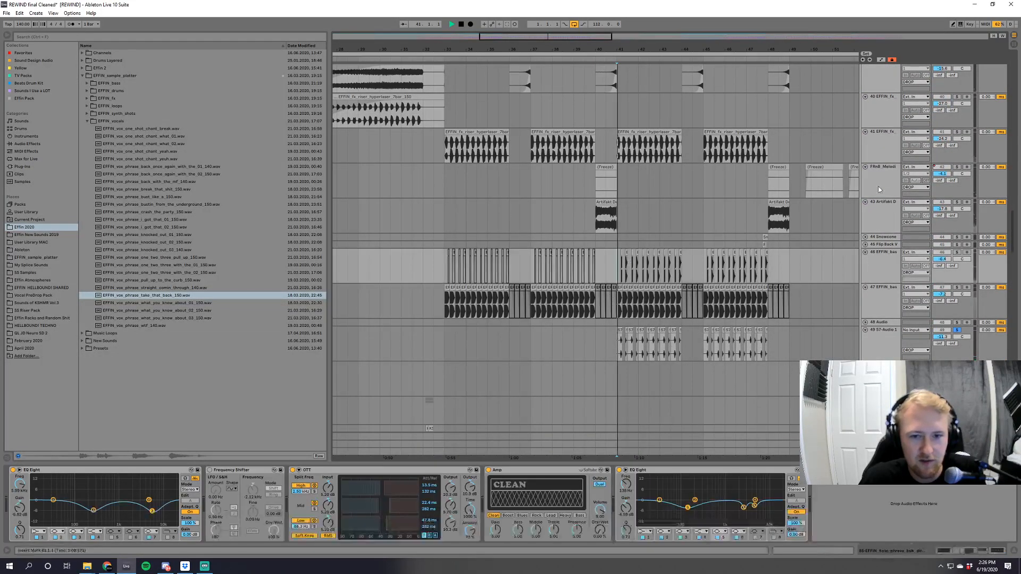
key(space)
scroll(941, 327, up, 1)
scroll(941, 327, down, 10)
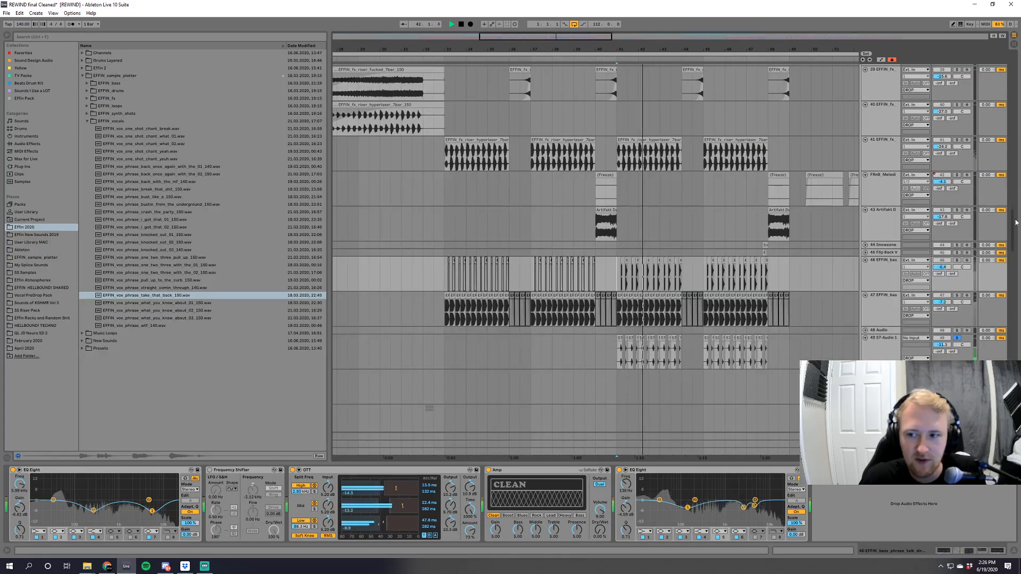
Add the Kick/Snare group to the soloed S7-Audio track and play both together from bar 41.
key(space)
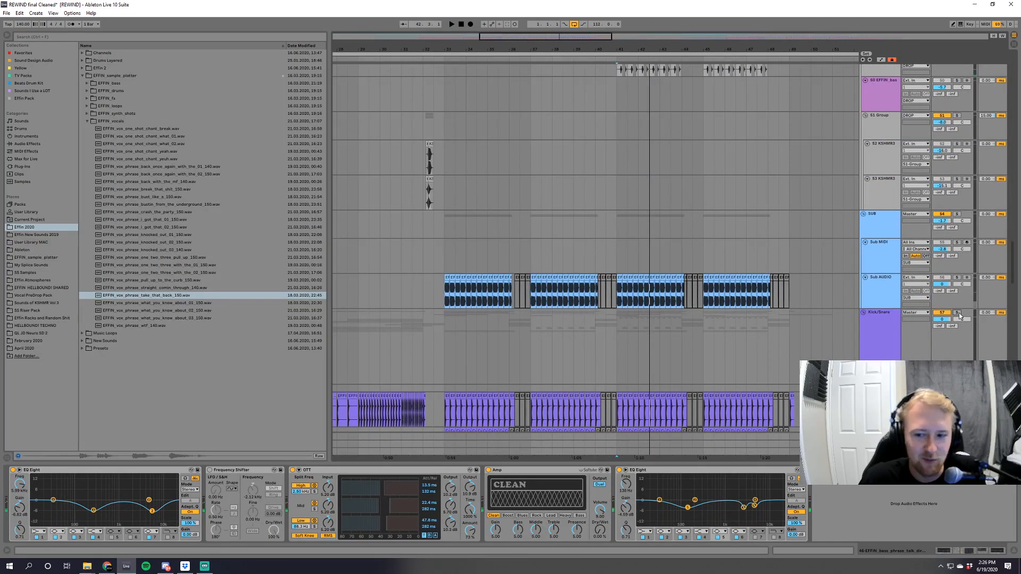
key(space)
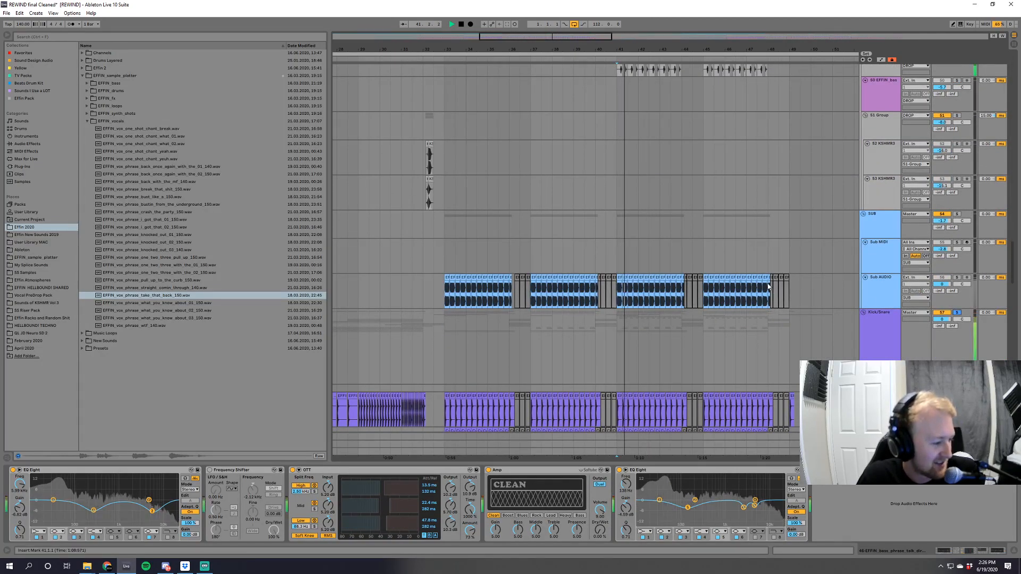
scroll(757, 322, up, 3)
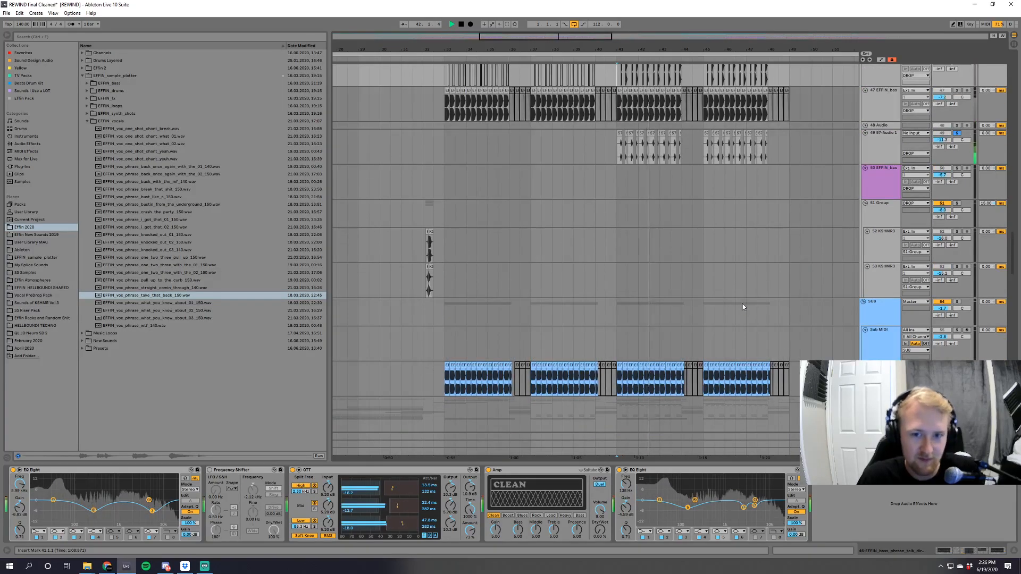
key(space)
drag(620, 49, 574, 61)
key(space)
Clear the active track solos so the full mix keeps playing through the drop.
scroll(582, 309, up, 8)
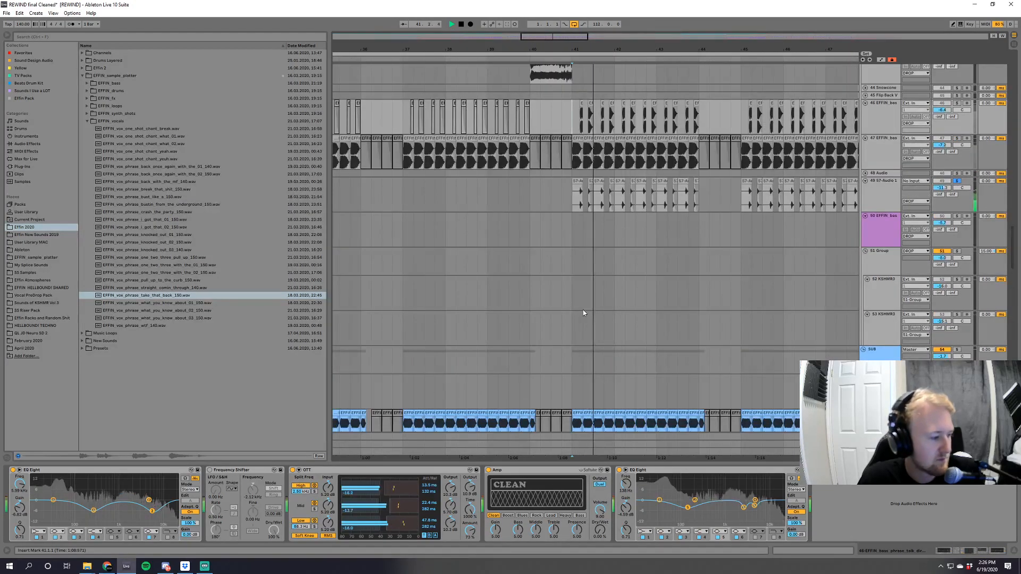
scroll(631, 325, up, 3)
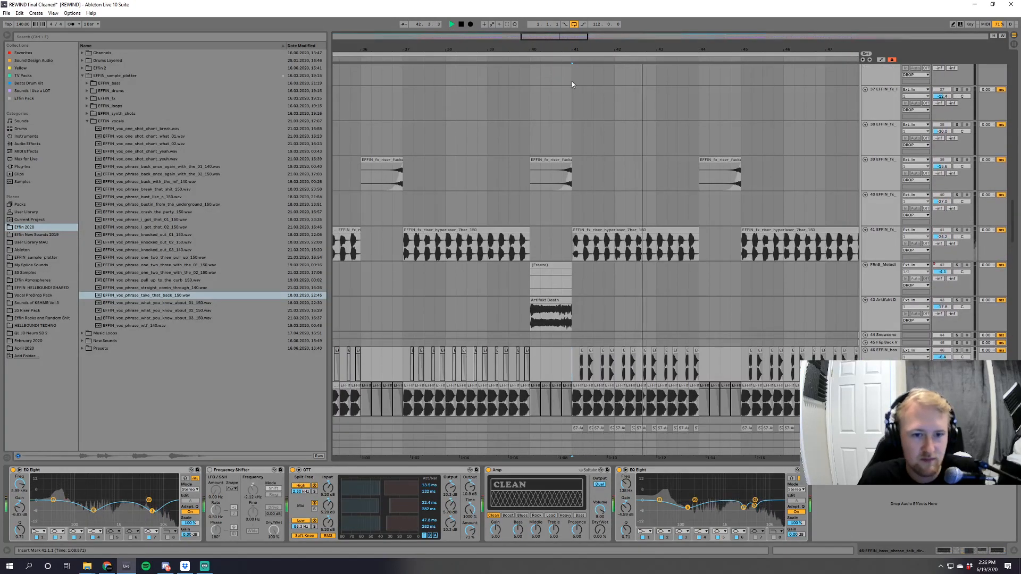
drag(576, 50, 607, 39)
scroll(1018, 259, up, 2)
drag(1019, 258, 1018, 132)
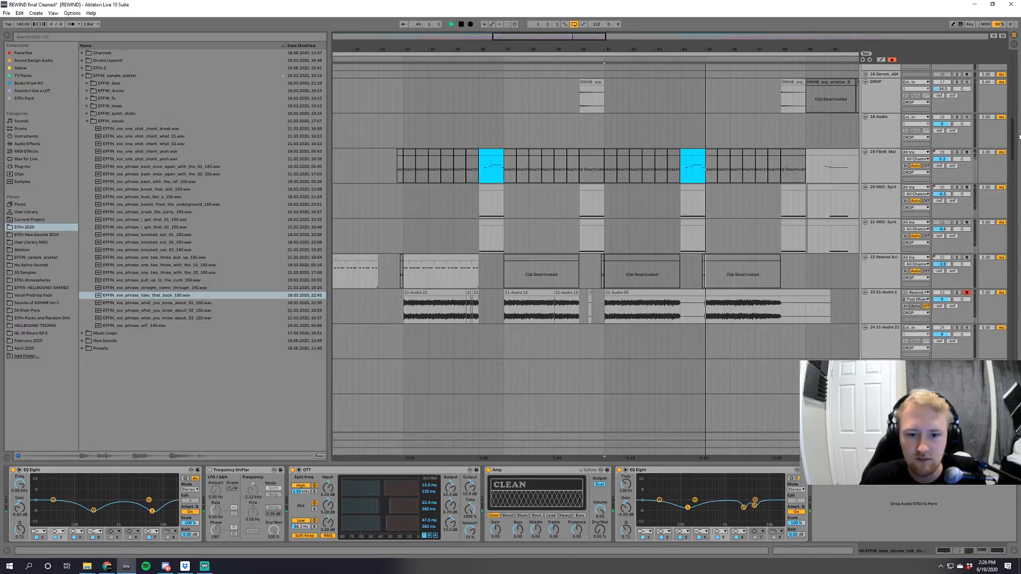
click(957, 293)
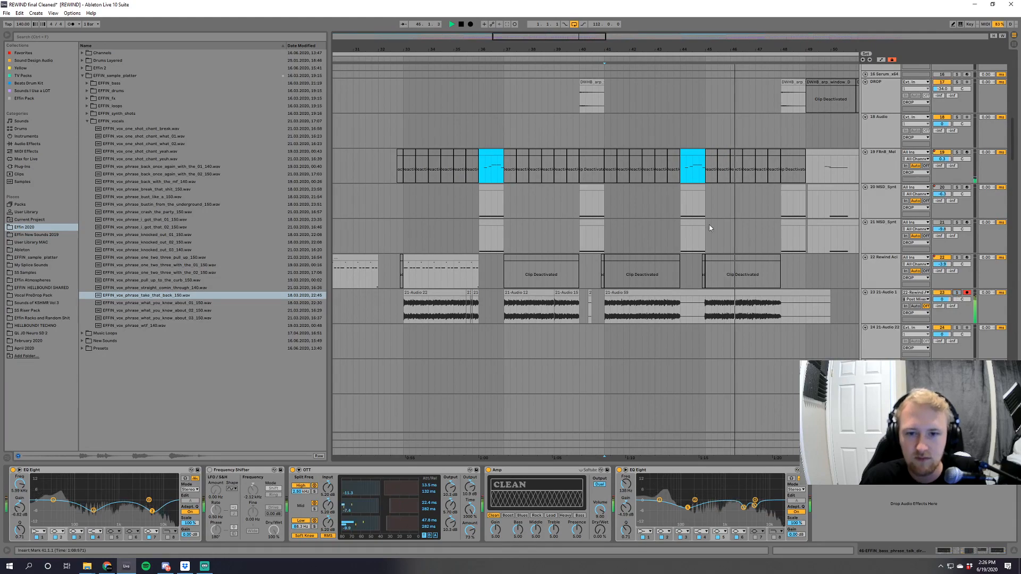
Listen to the full mix up to bar 58 with the DROP group's synth tracks in view, and stop playback.
scroll(709, 226, up, 5)
drag(587, 49, 461, 21)
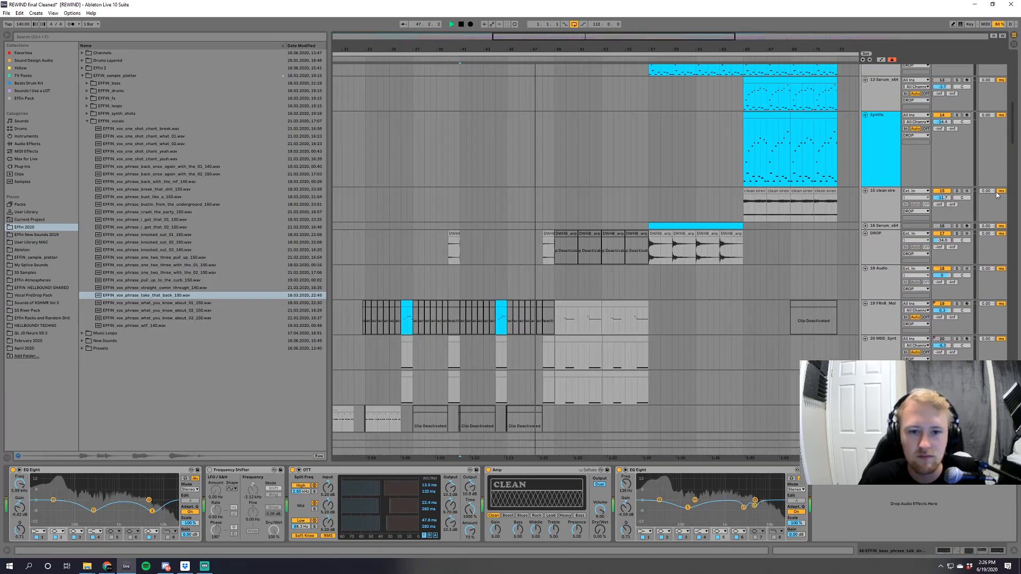
mouse_move(1015, 131)
mouse_down()
mouse_move(1015, 86)
mouse_move(1017, 149)
mouse_up()
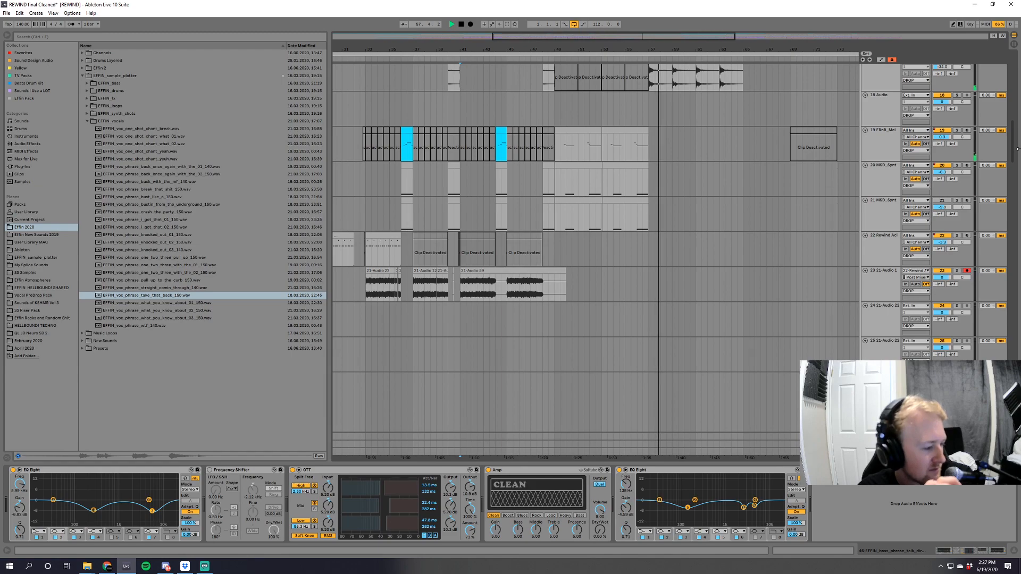
key(space)
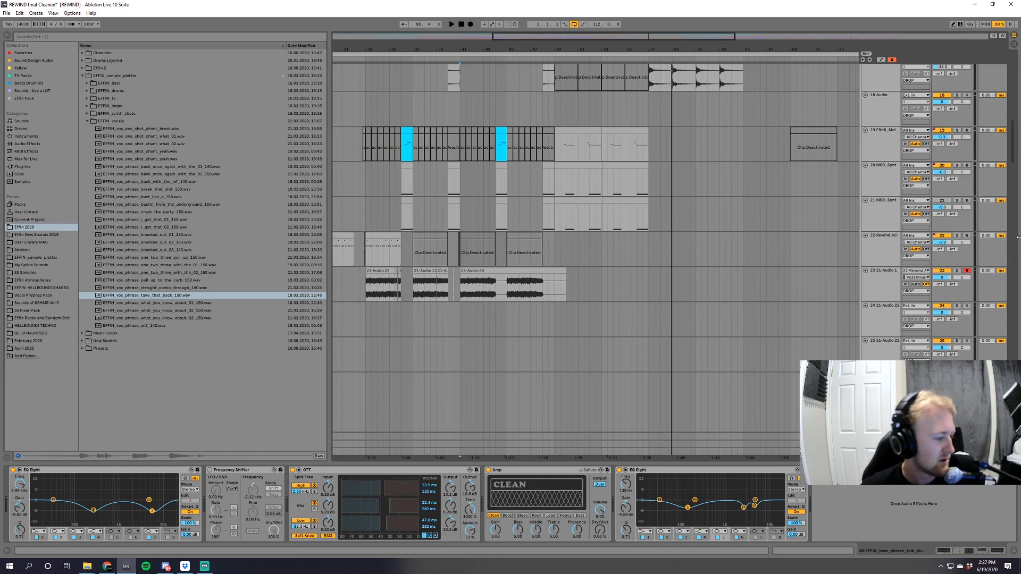
Look over the synth clips after bar 57, briefly unfolding and refolding Serum track 16.
drag(712, 40, 755, 39)
drag(1010, 143, 1016, 121)
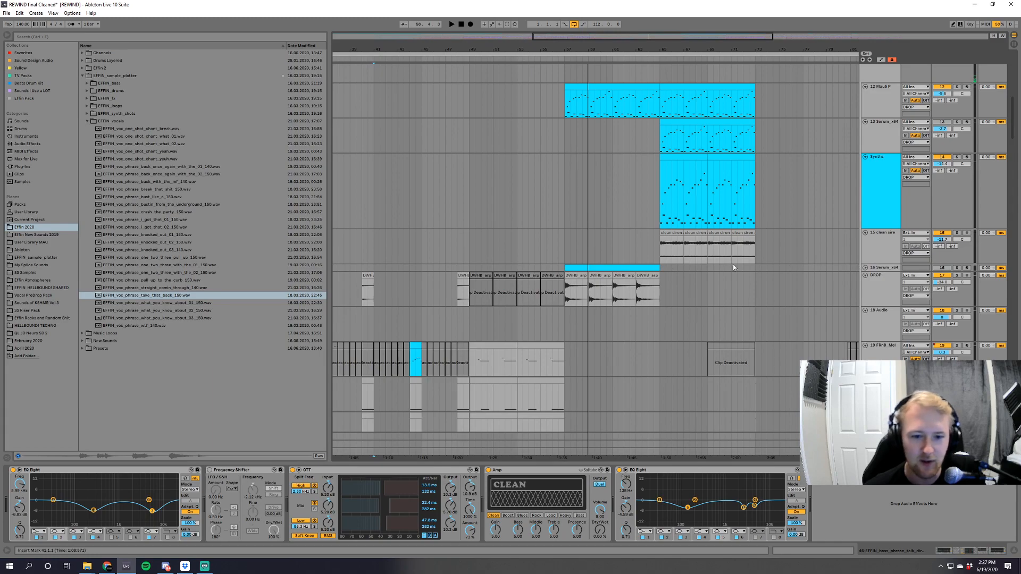
click(864, 268)
click(864, 268)
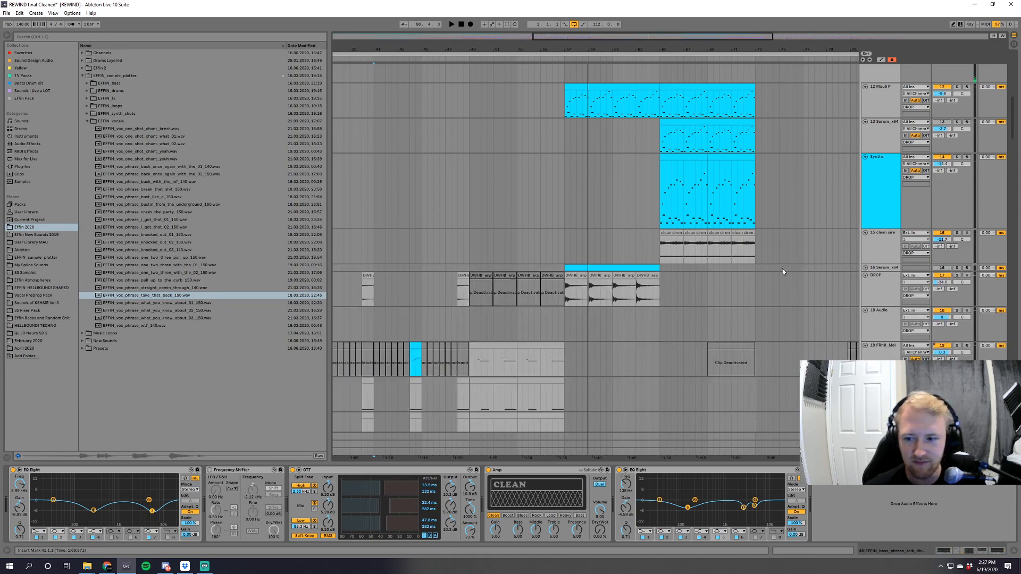
Solo the Mau5 P track, play it from bar 57 and look through its device chain.
scroll(762, 254, up, 3)
drag(646, 36, 673, 53)
mouse_move(1014, 120)
mouse_down()
mouse_move(1011, 81)
mouse_move(1012, 398)
mouse_move(1016, 107)
mouse_up()
click(873, 273)
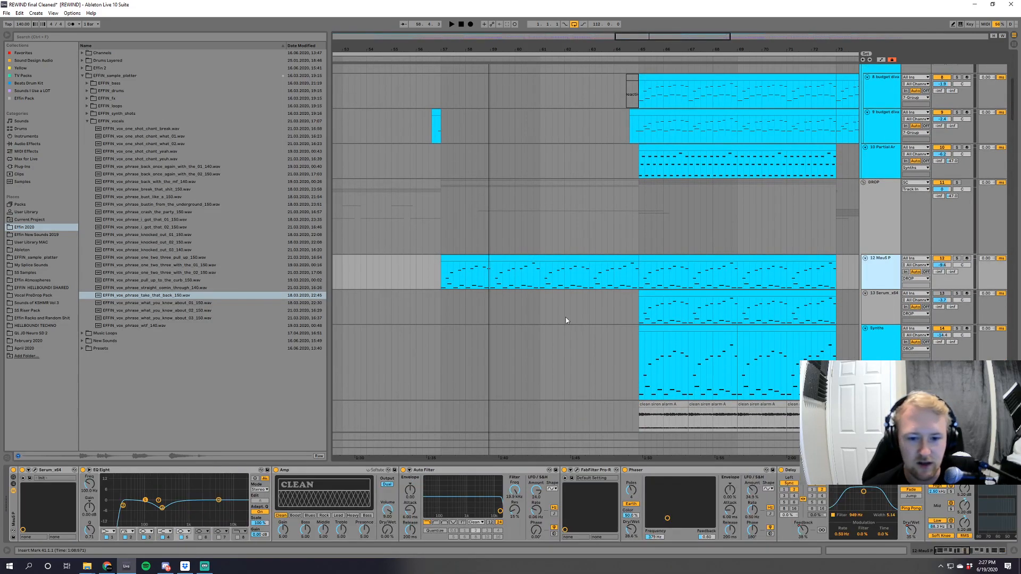
click(433, 275)
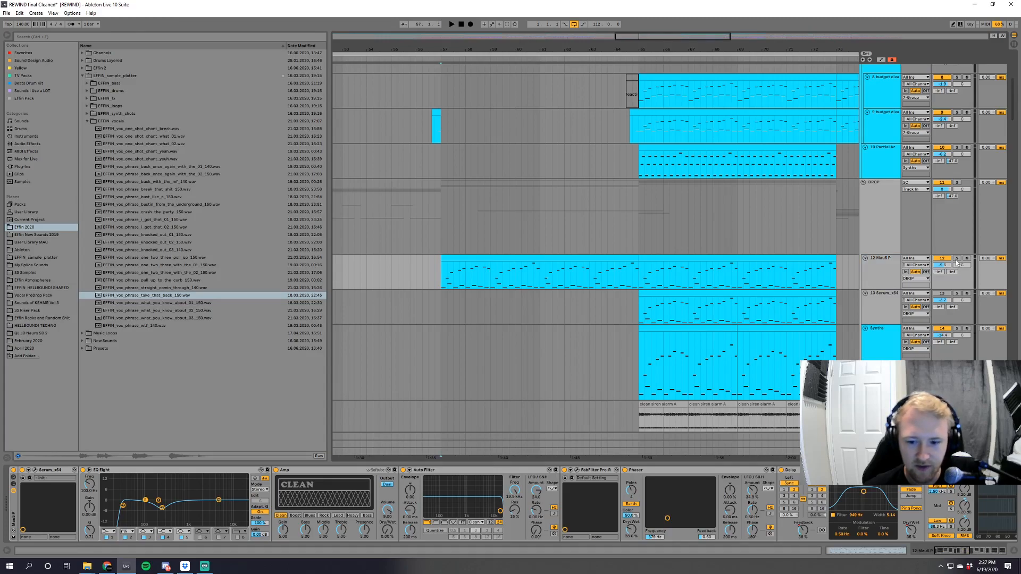
click(957, 259)
key(space)
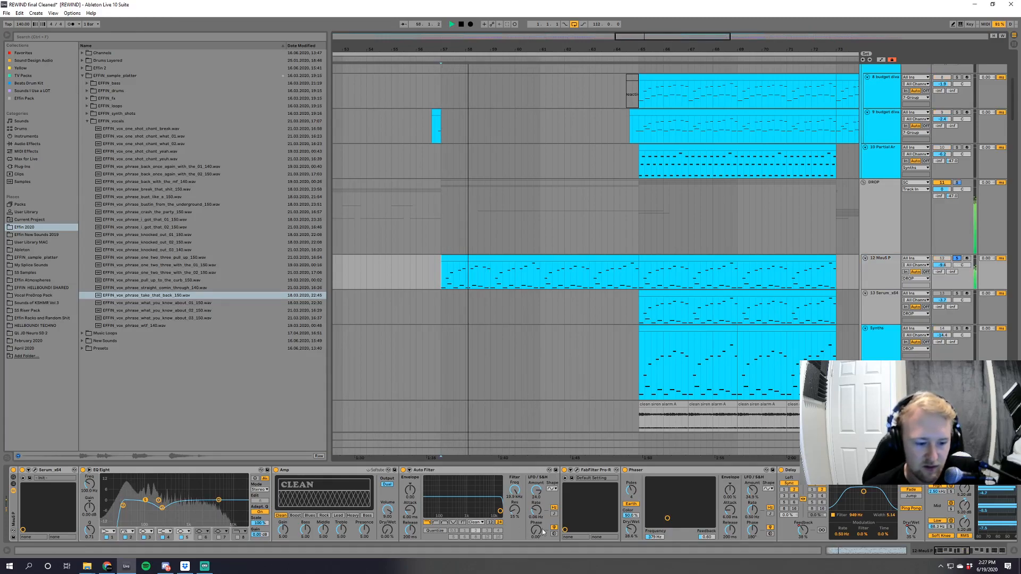
click(976, 555)
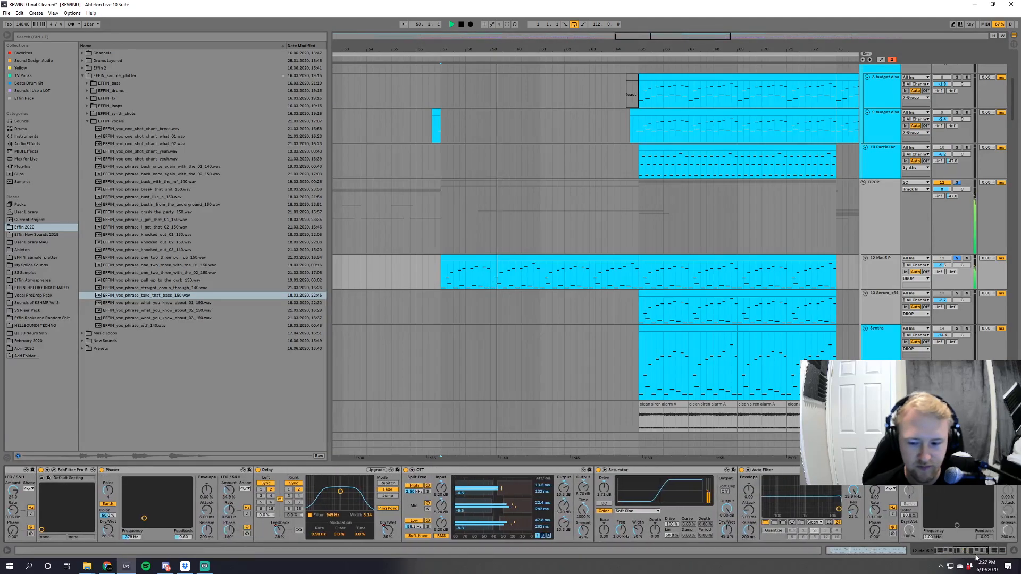
drag(976, 556, 926, 560)
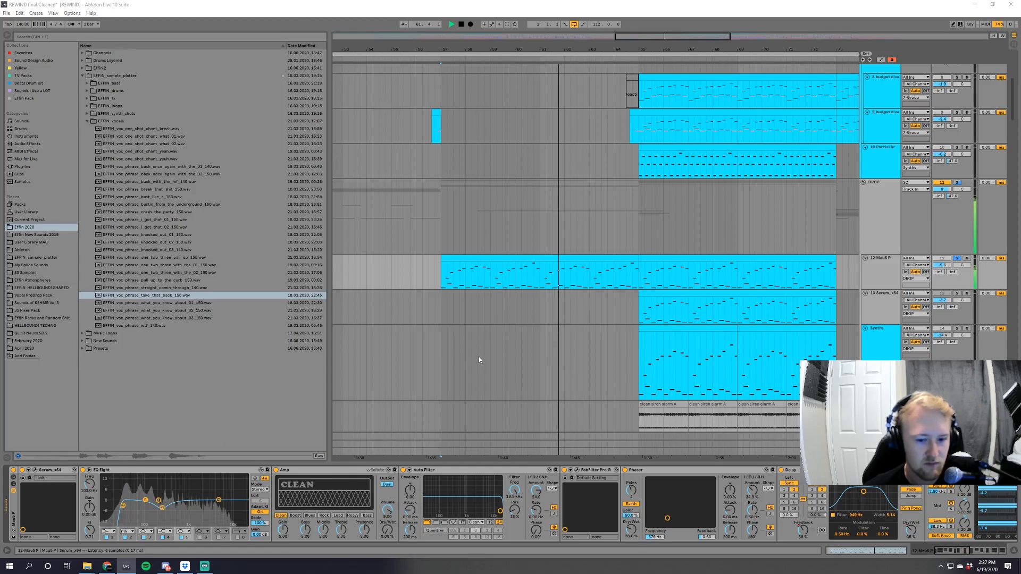
Stop playback, inspect the oscillators and effects of Mau5 P's Serum instrument, and close its window.
key(ctrl+alt+p)
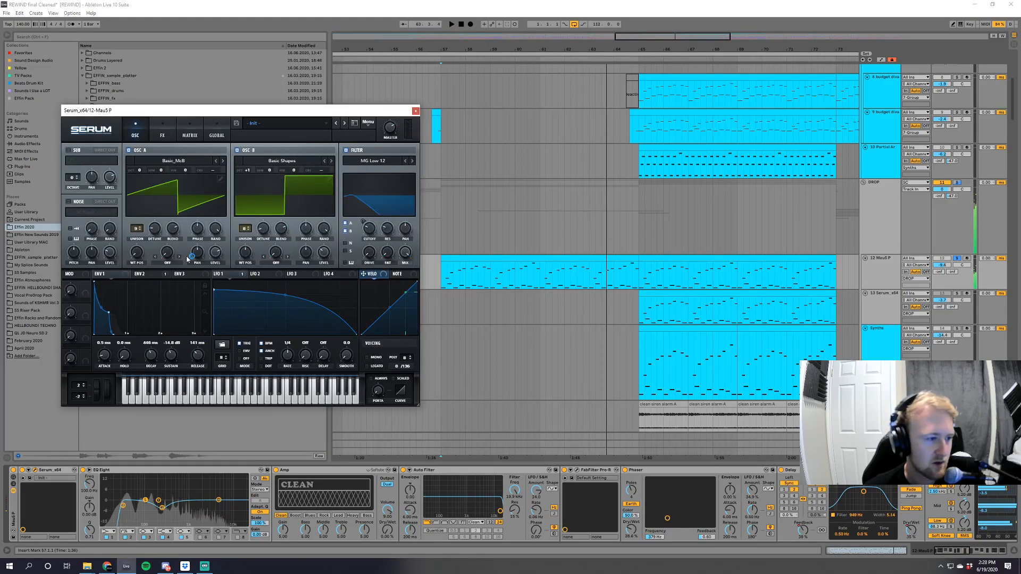
click(161, 134)
click(135, 134)
click(158, 134)
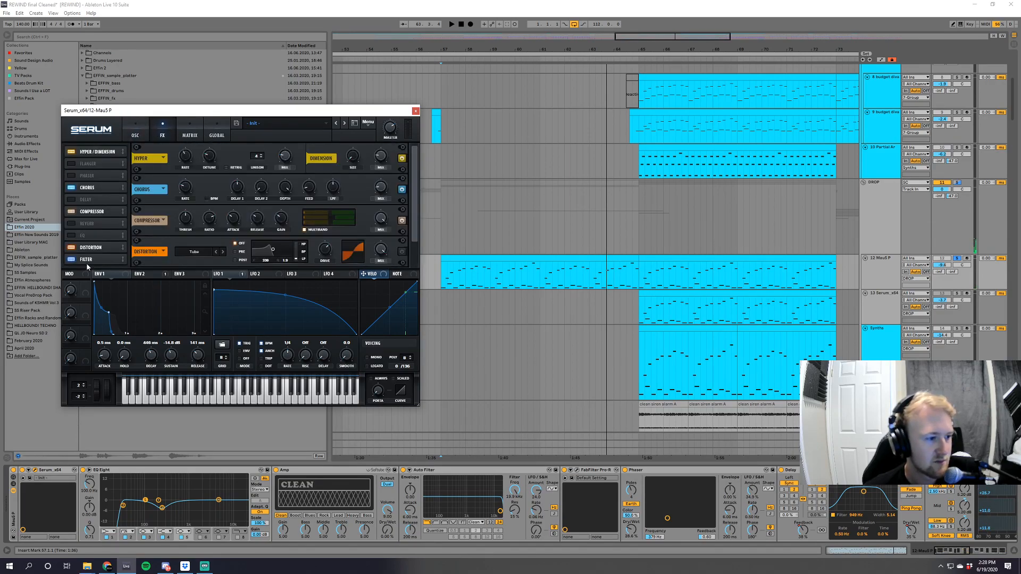
click(88, 260)
click(415, 111)
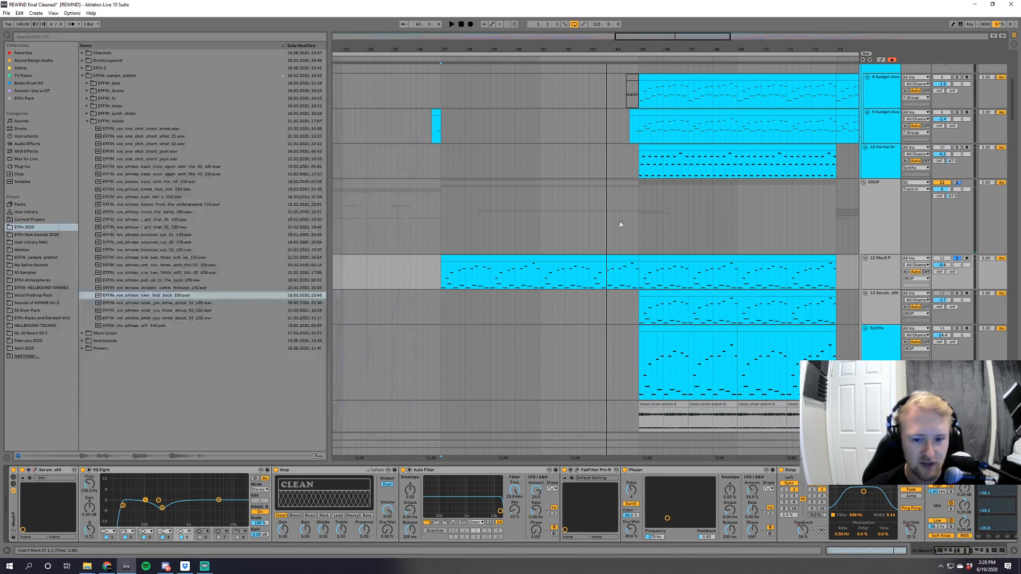
Show the rest of Mau5 P's devices, switch to the DROP group's device chain and open its PhaseMistress plug-in.
scroll(597, 212, down, 2)
scroll(934, 522, down, 5)
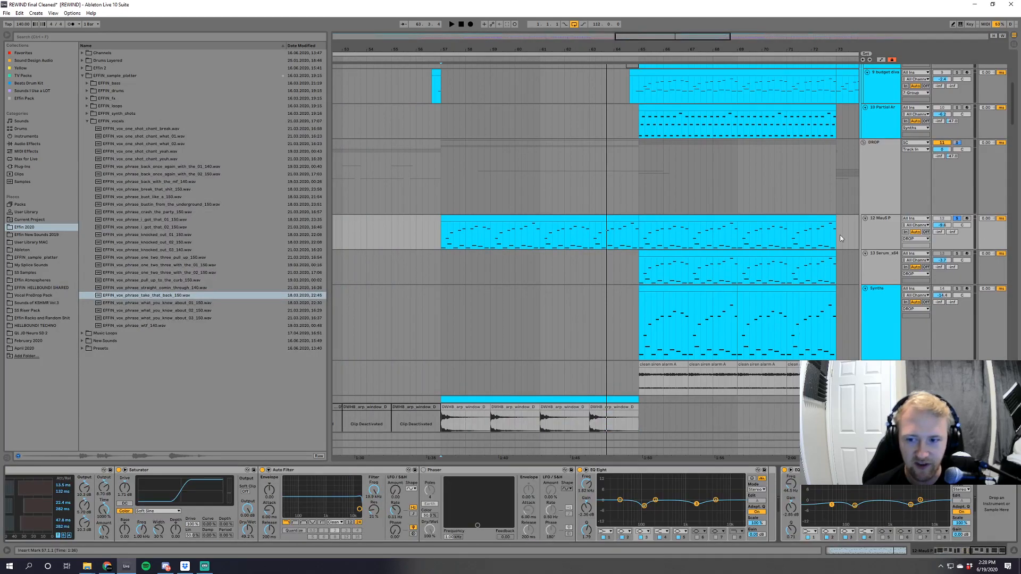
click(878, 181)
drag(959, 551, 1002, 548)
click(865, 470)
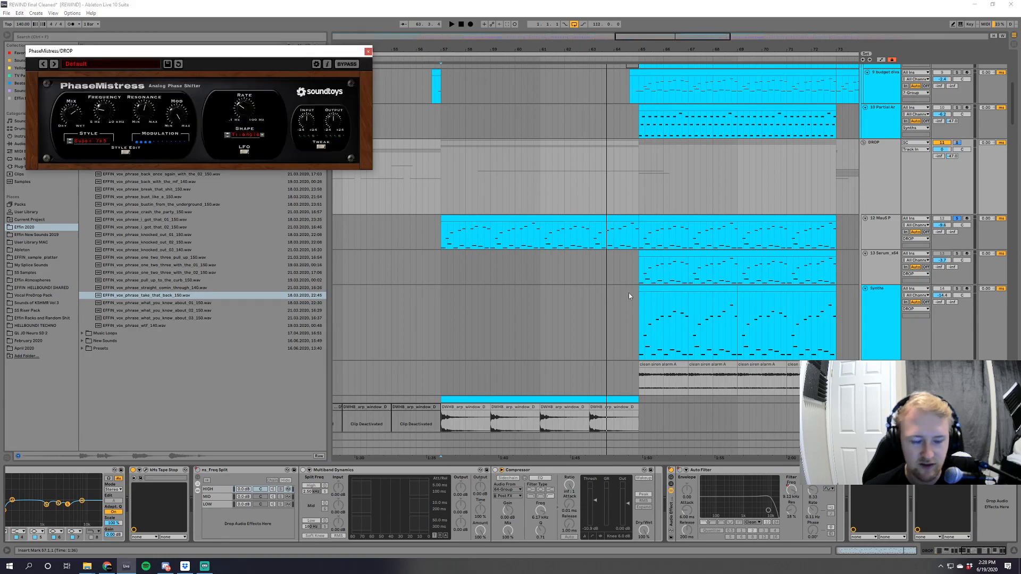
Audition the DROP group's transition from bar 64 with PhaseMistress open, and close the plug-in window.
click(626, 194)
key(space)
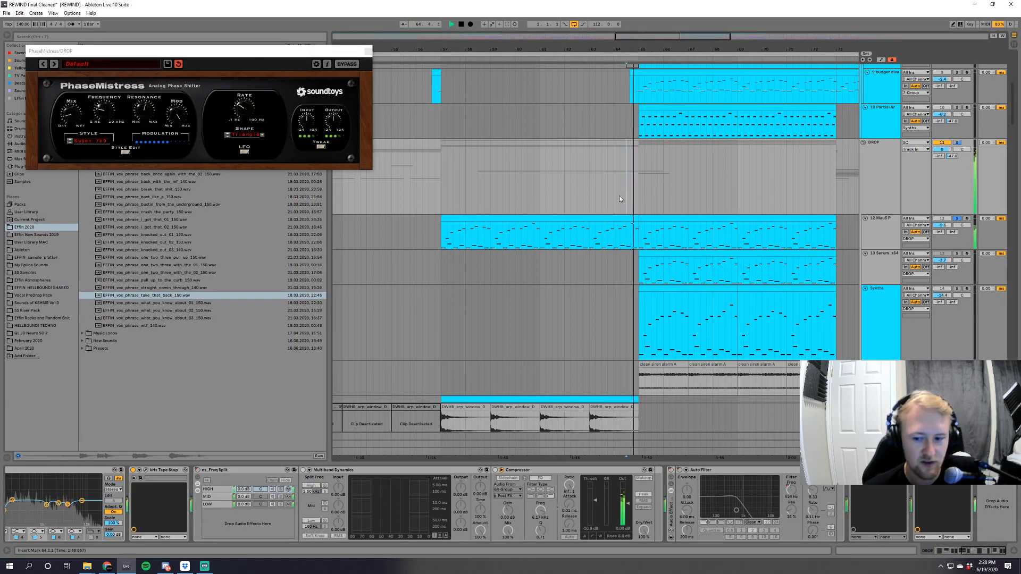
click(577, 194)
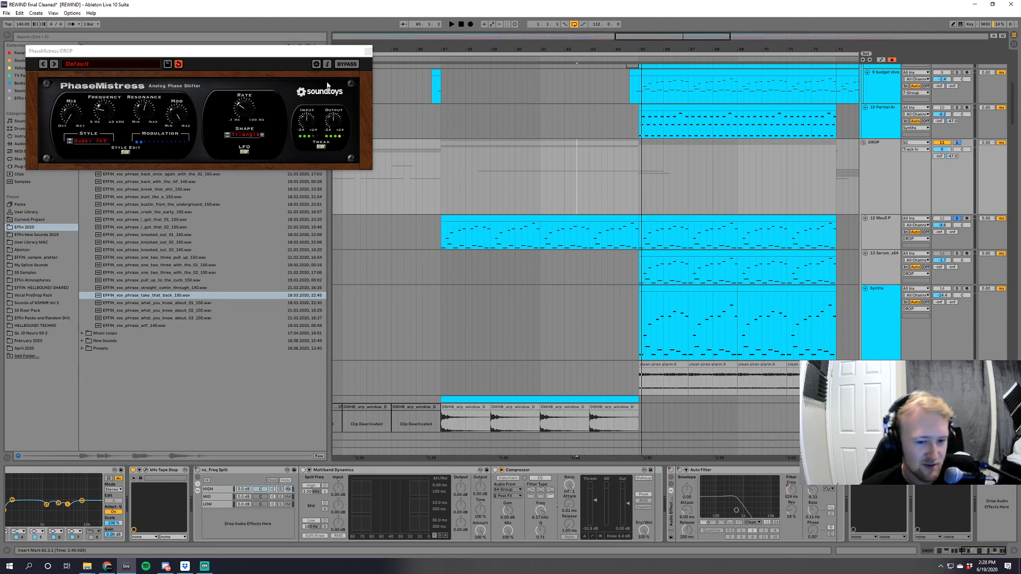
click(368, 50)
Replay the soloed melody from bar 57 while examining the earlier devices in the DROP group's chain.
click(445, 202)
key(space)
drag(982, 552, 955, 552)
key(space)
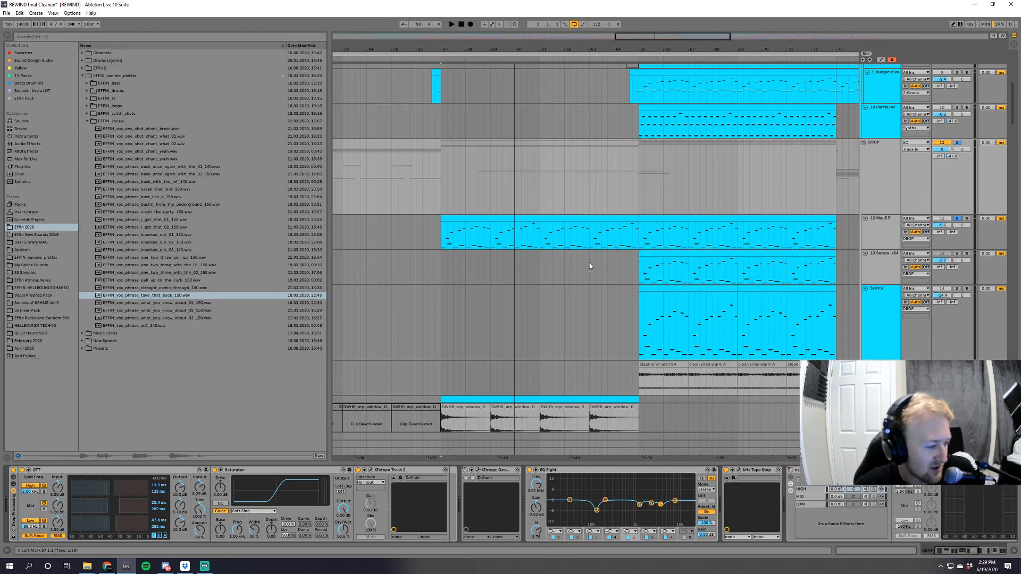
Audition the soloed Mau5 P melody from bar 57 and again from bar 65.
key(space)
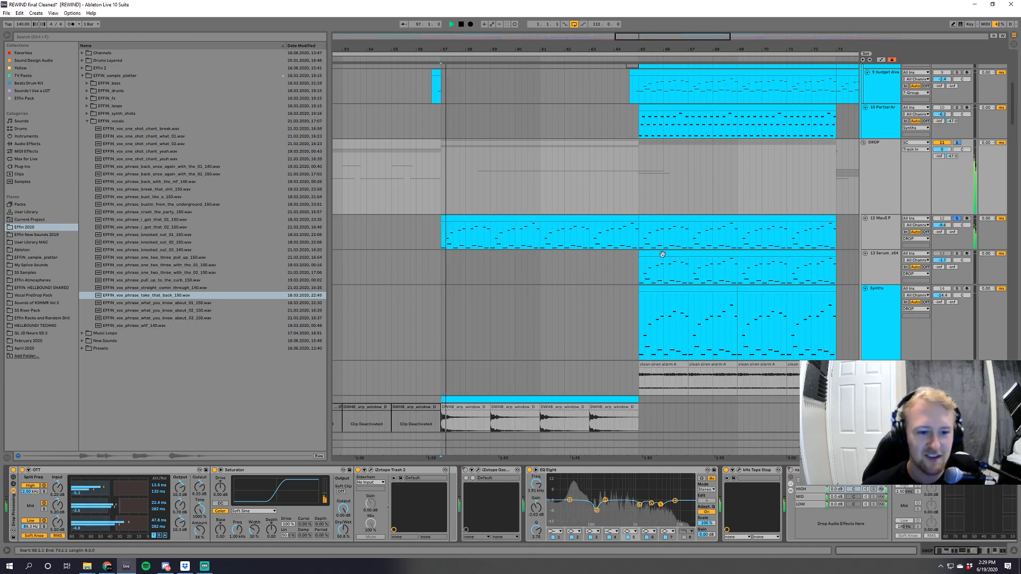
scroll(584, 255, down, 1)
scroll(655, 156, up, 4)
click(638, 174)
key(space)
key(space)
drag(635, 34, 688, 34)
Audition the 13 Serum_x64 track by soloing it in the drop, unsolo it, and delete the track.
click(957, 277)
key(space)
click(956, 278)
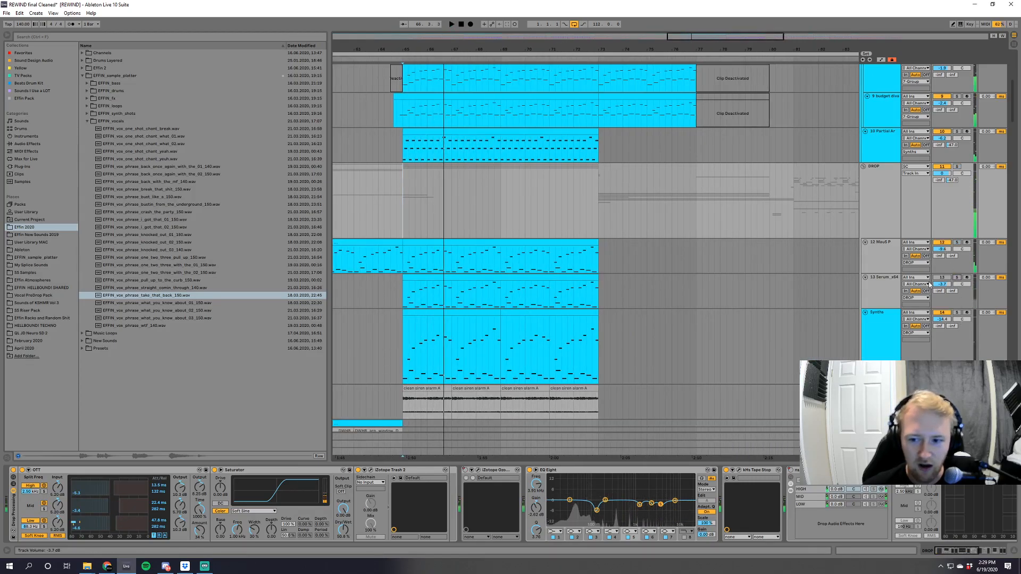
click(885, 286)
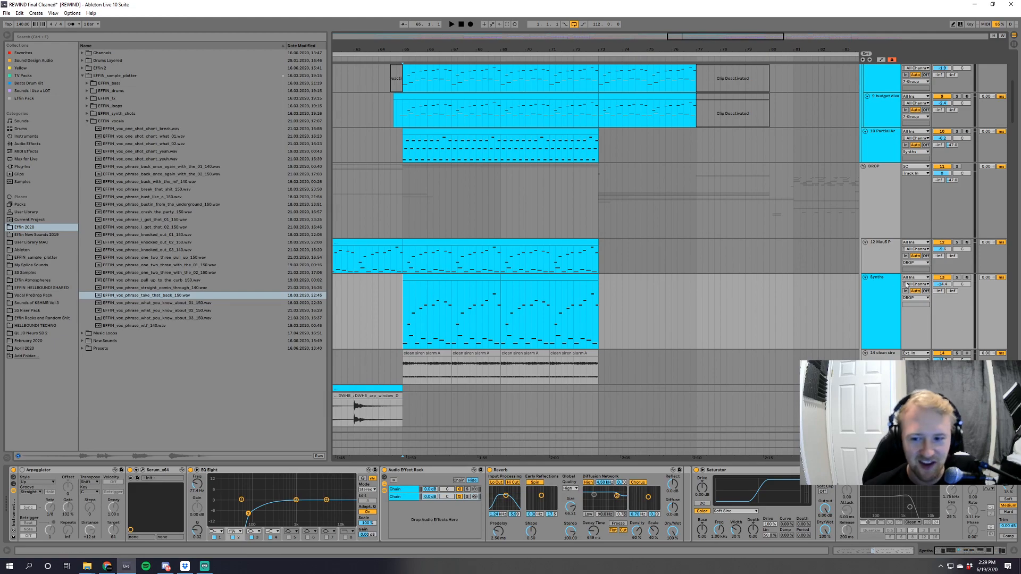
Audition the soloed Synths track below Mau5 P from bar 65, and stop playback.
key(space)
scroll(755, 291, down, 2)
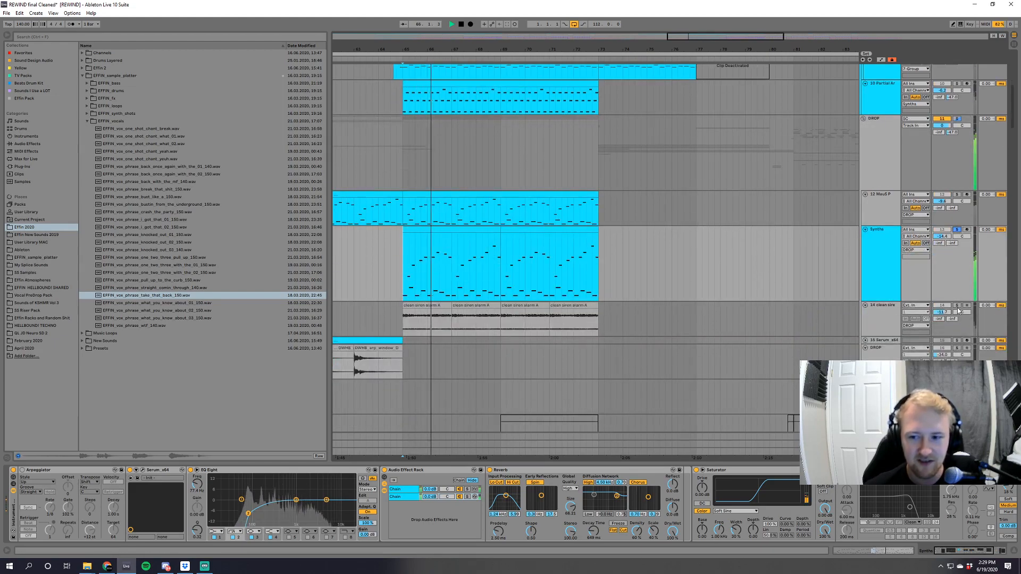
key(space)
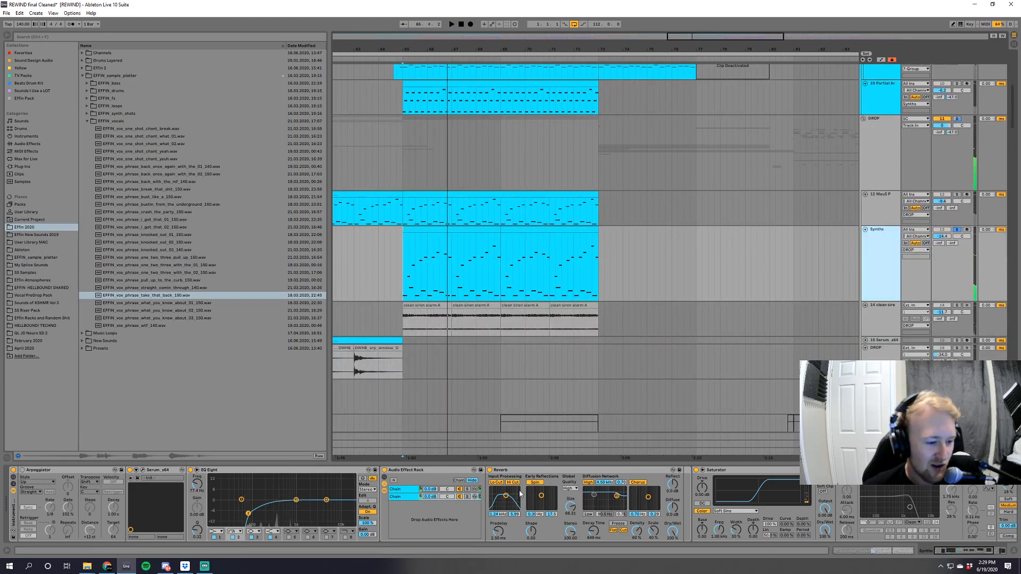
Inspect the Synths track's device chain and its Serum instrument, including the effects page, and close the Serum window.
click(946, 553)
drag(946, 556, 941, 555)
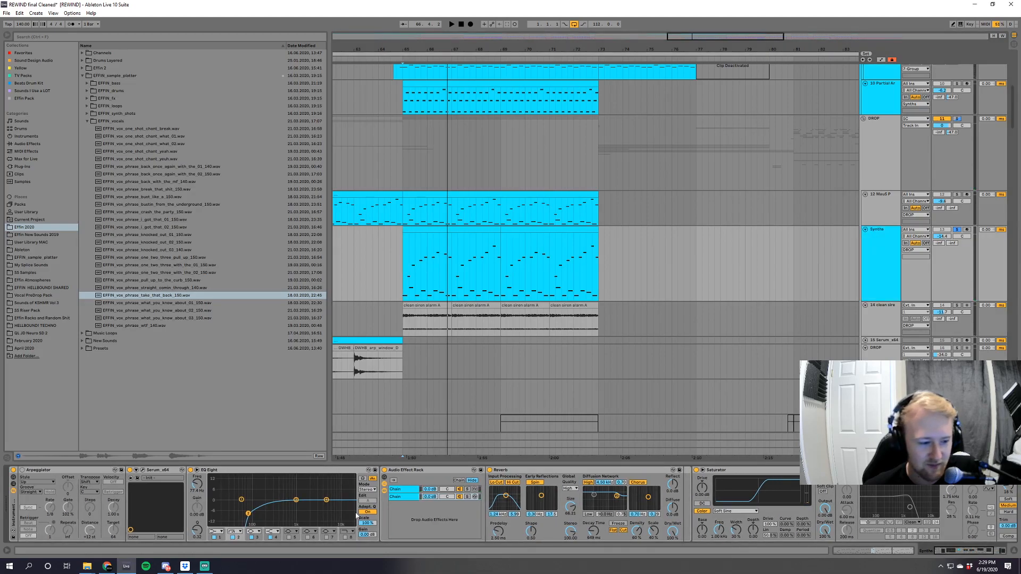
click(143, 470)
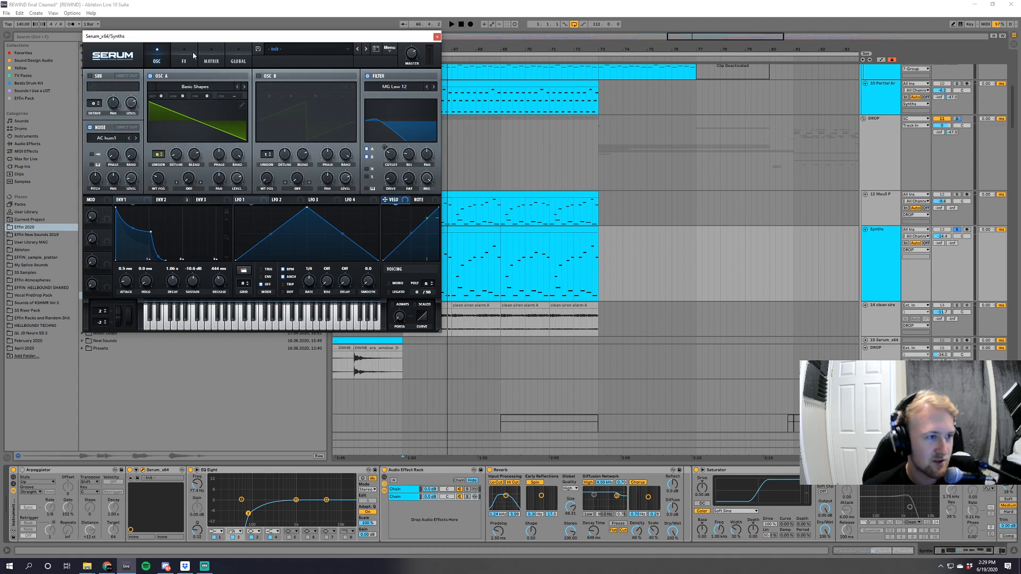
click(194, 53)
click(436, 37)
Replay the soloed Synths track while examining its later effects and the ShaperBox sidechain curve, and close the plug-in window.
key(space)
drag(964, 556, 973, 556)
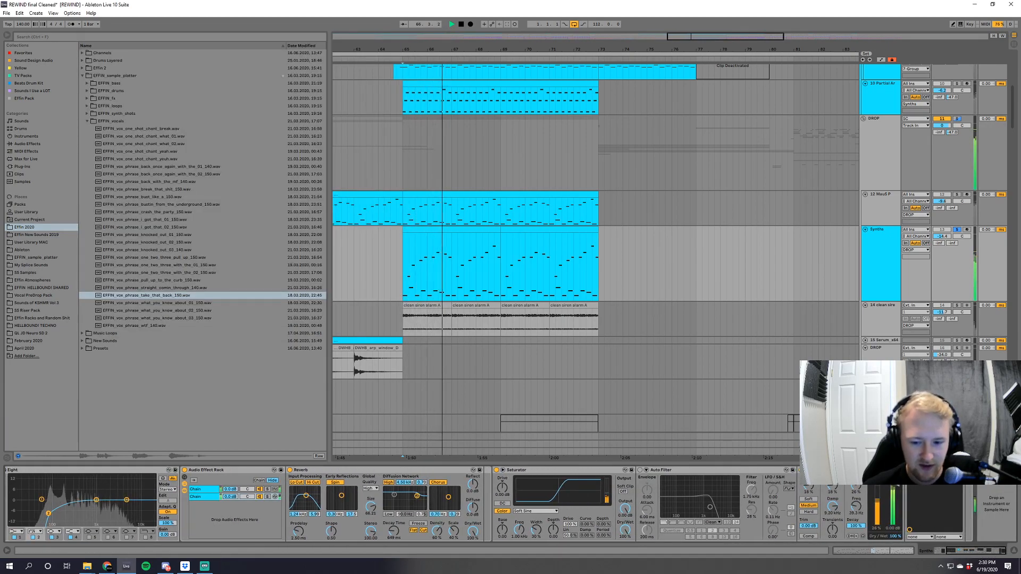
key(space)
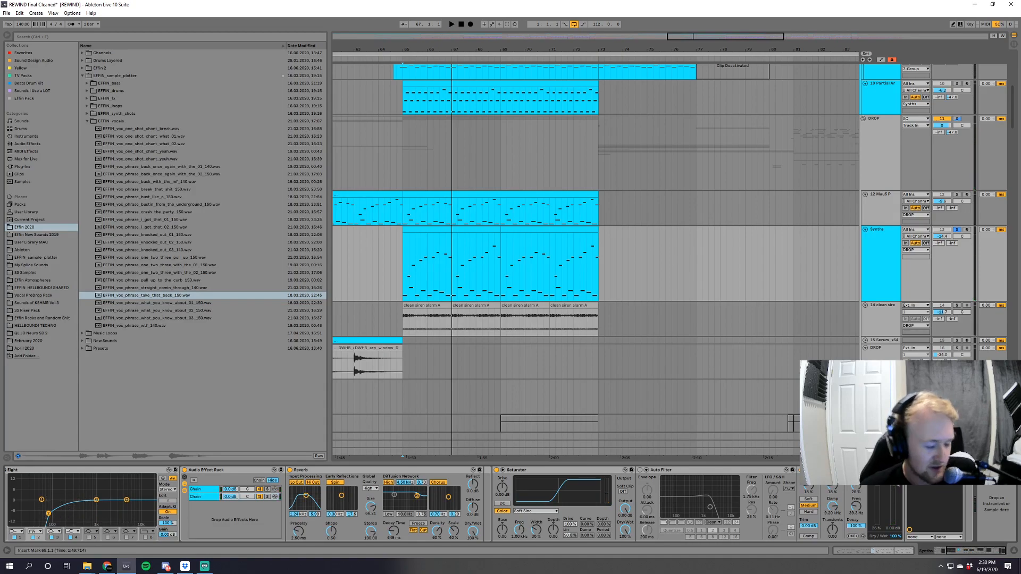
click(920, 470)
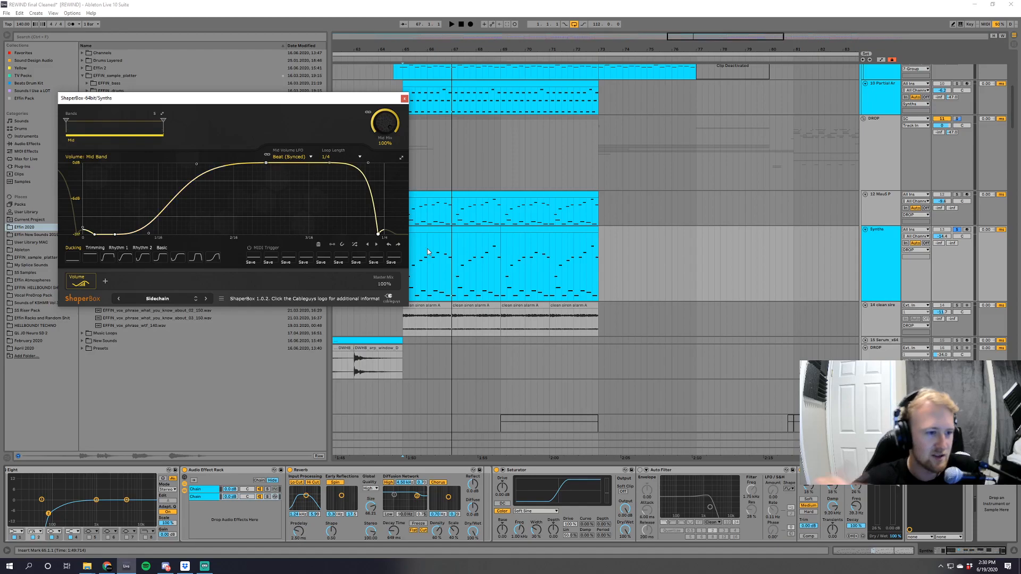
key(space)
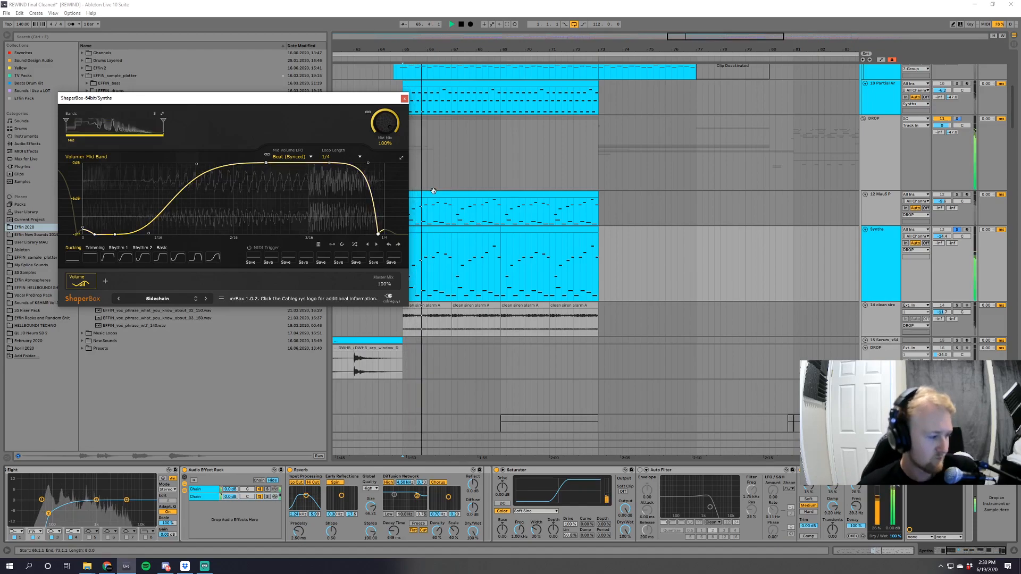
click(405, 99)
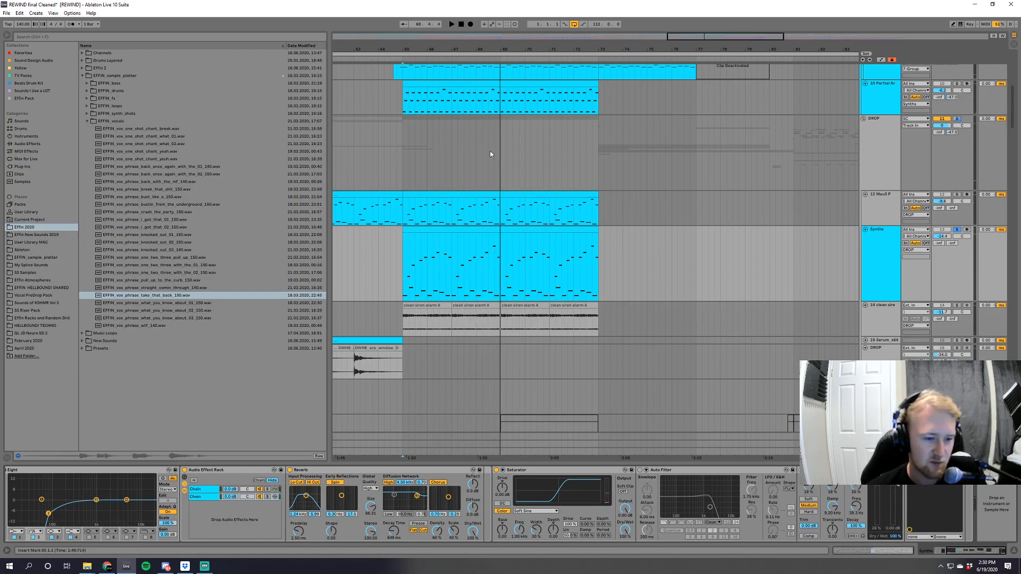
Play the unsoloed mix from bar 65 while surveying the track layers up to the bass drop at bar 81.
drag(701, 36, 701, 27)
scroll(936, 290, up, 1)
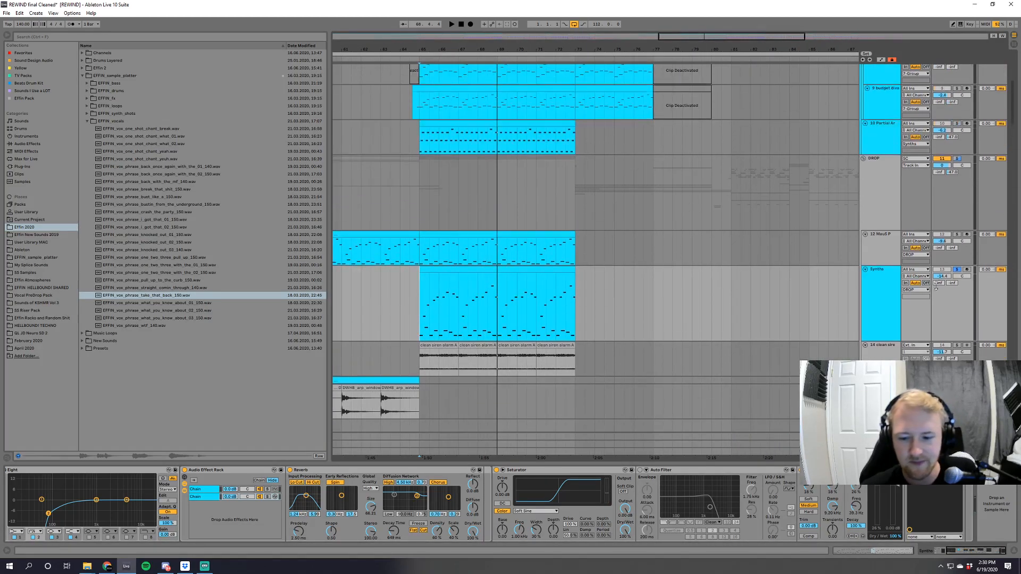
scroll(889, 328, down, 1)
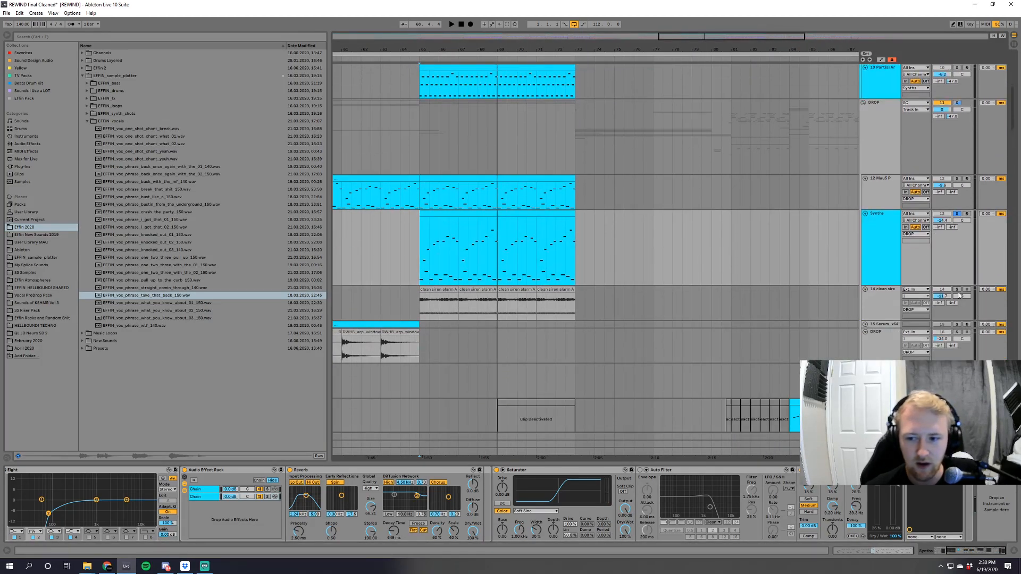
key(space)
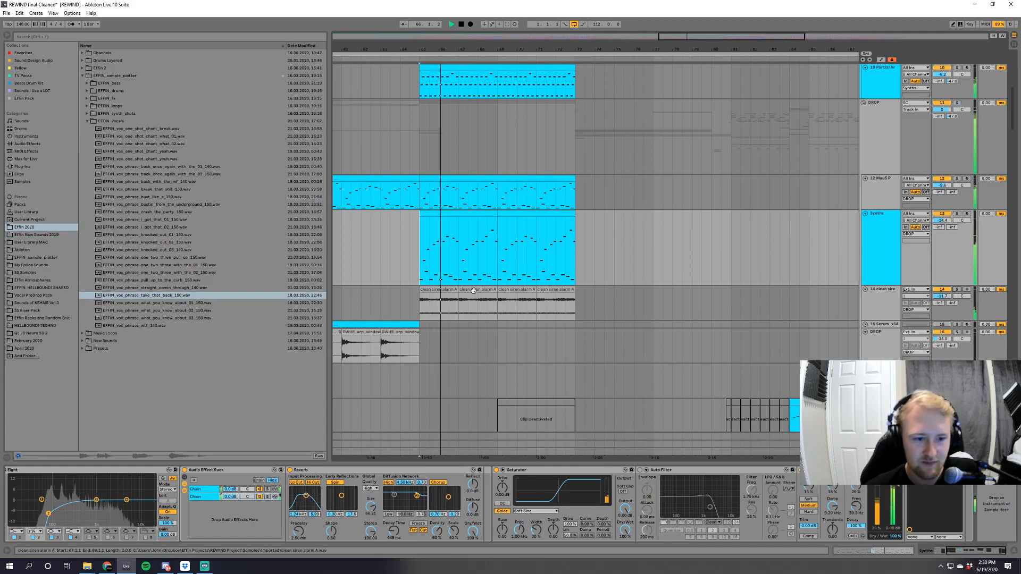
mouse_move(1016, 114)
mouse_down()
mouse_move(1015, 383)
mouse_move(1012, 95)
mouse_up()
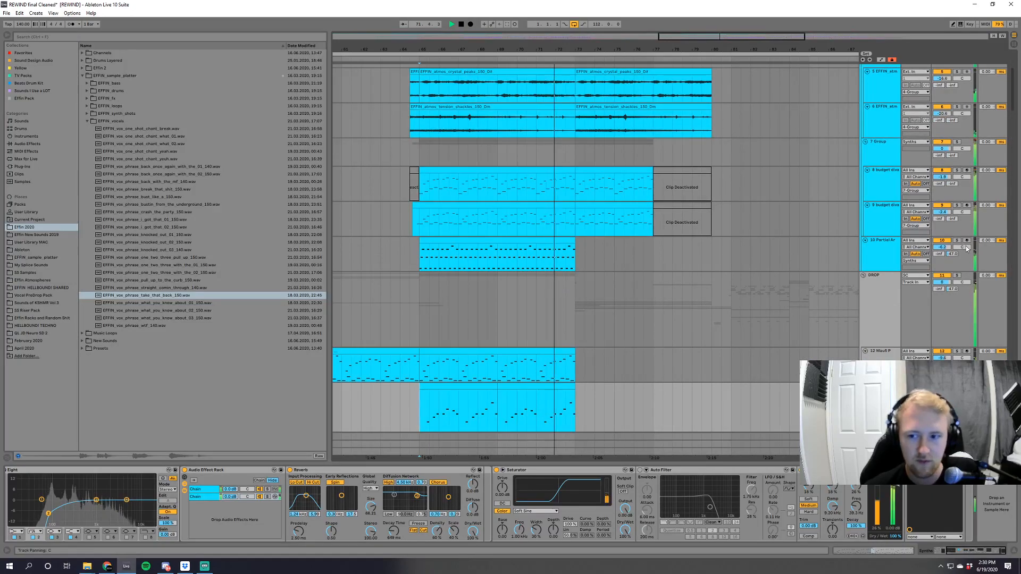
scroll(716, 235, up, 5)
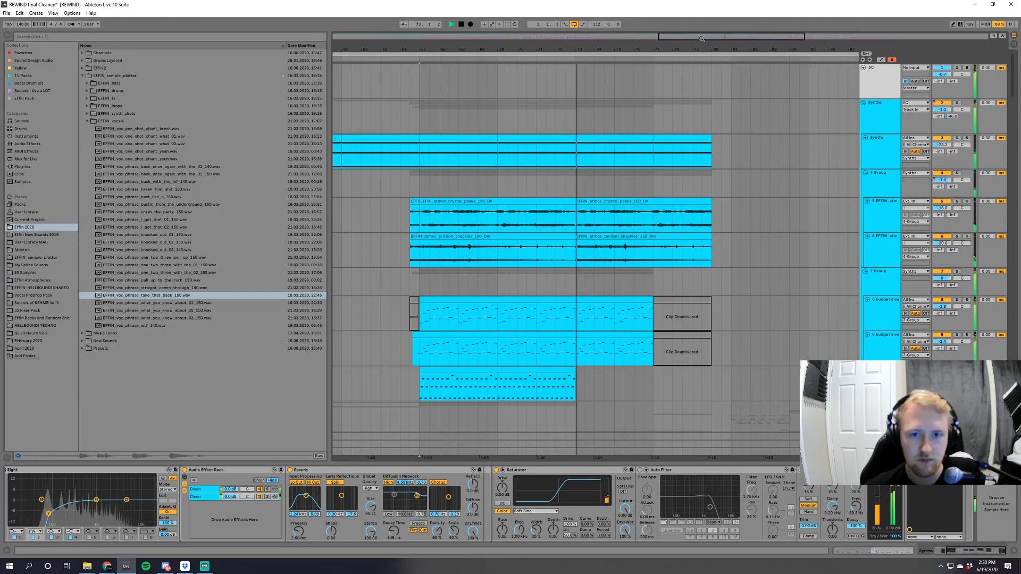
key(minus)
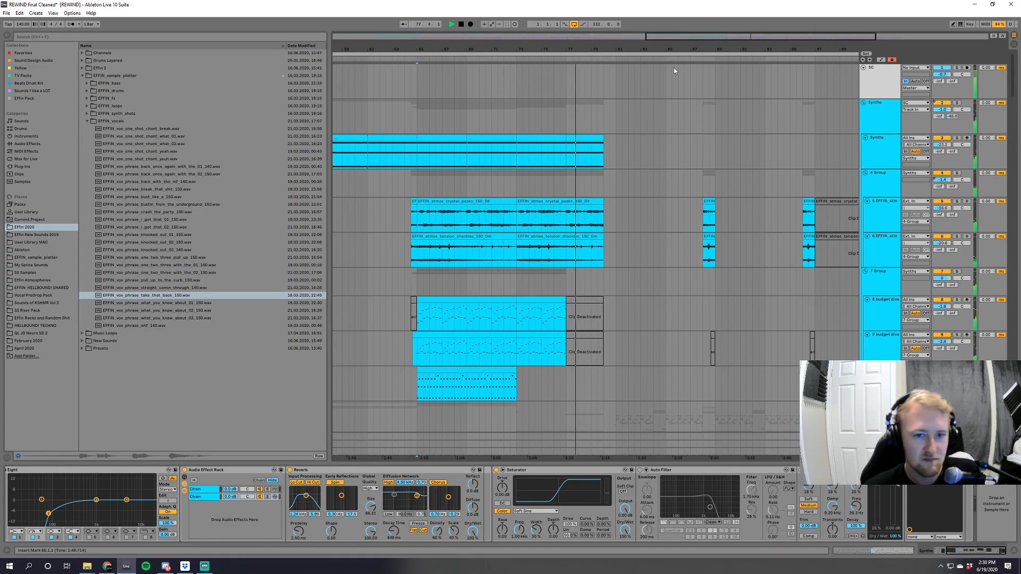
drag(668, 49, 651, 63)
scroll(1012, 92, down, 10)
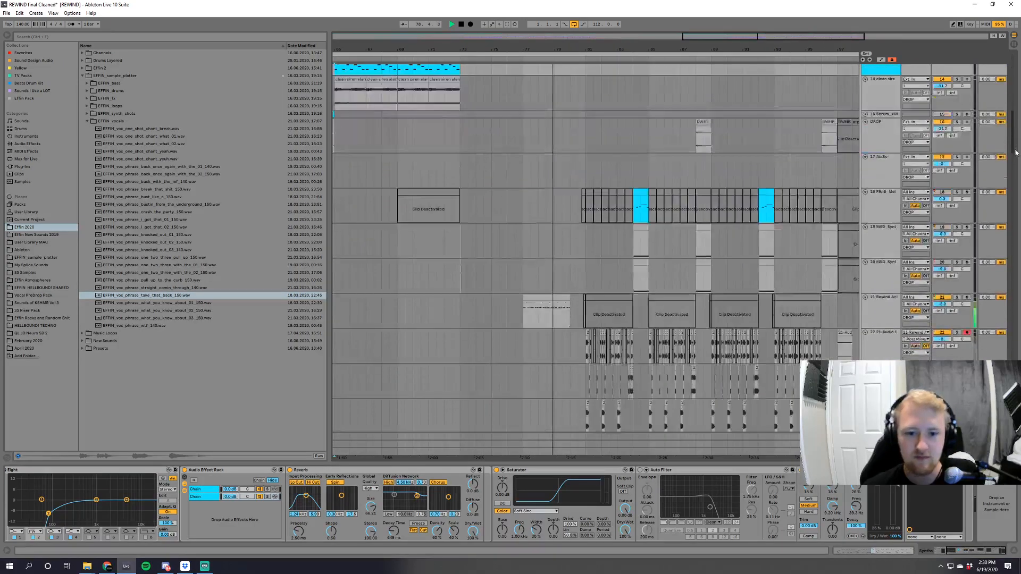
drag(806, 35, 802, 58)
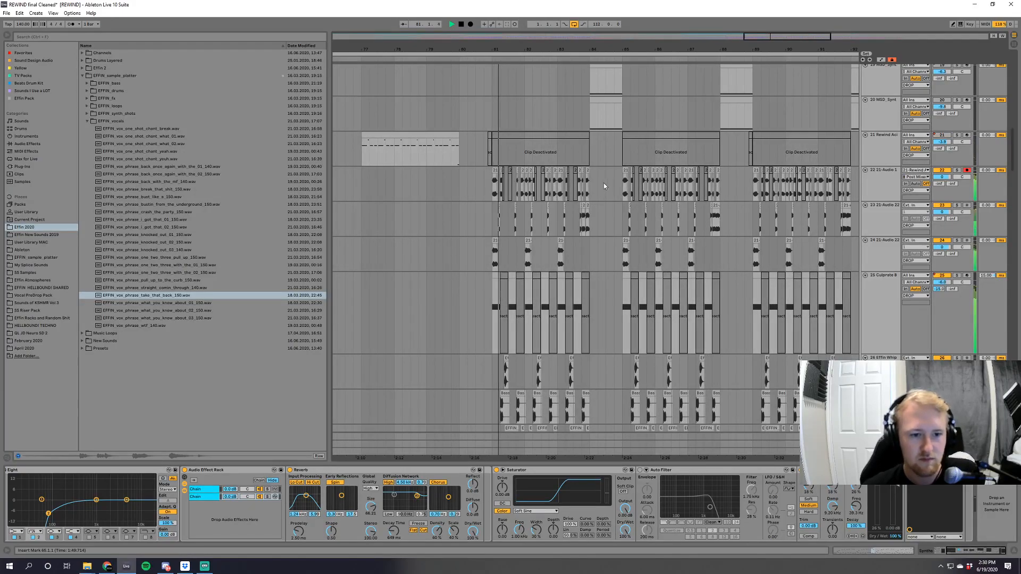
Set the playback start to bar 81, show the 25 Culprate B track's devices, and audition the track soloed.
click(492, 216)
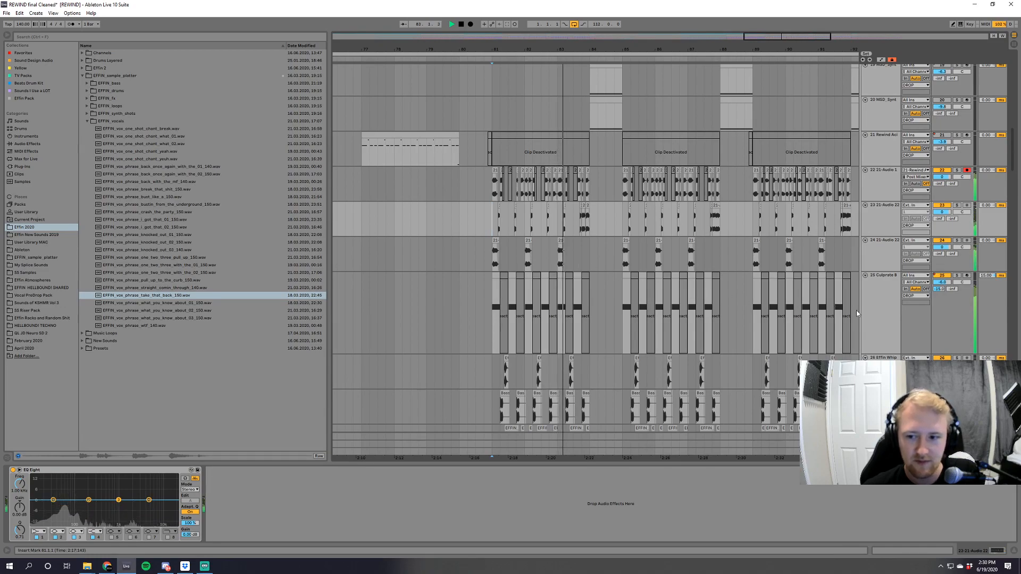
key(space)
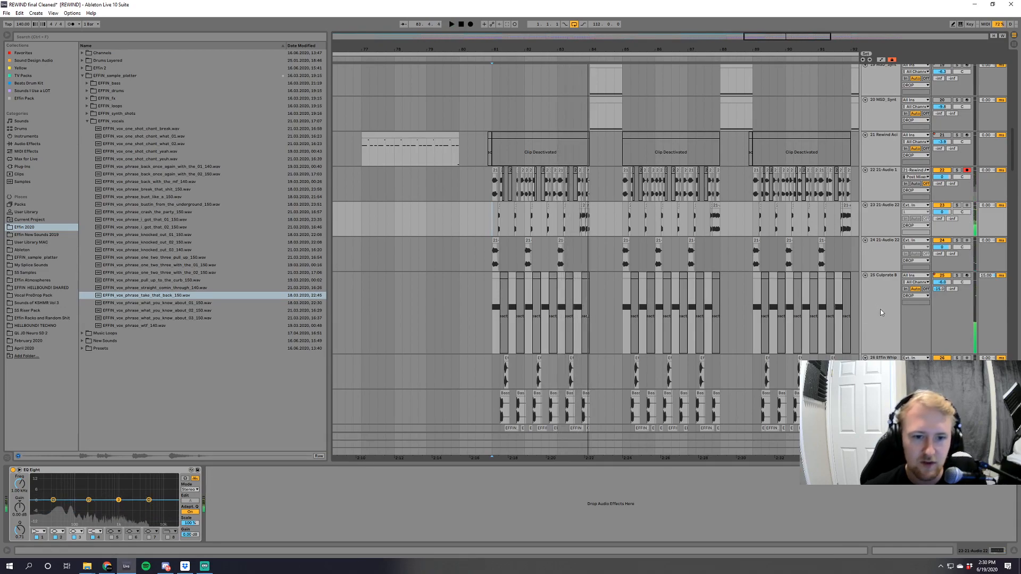
click(877, 302)
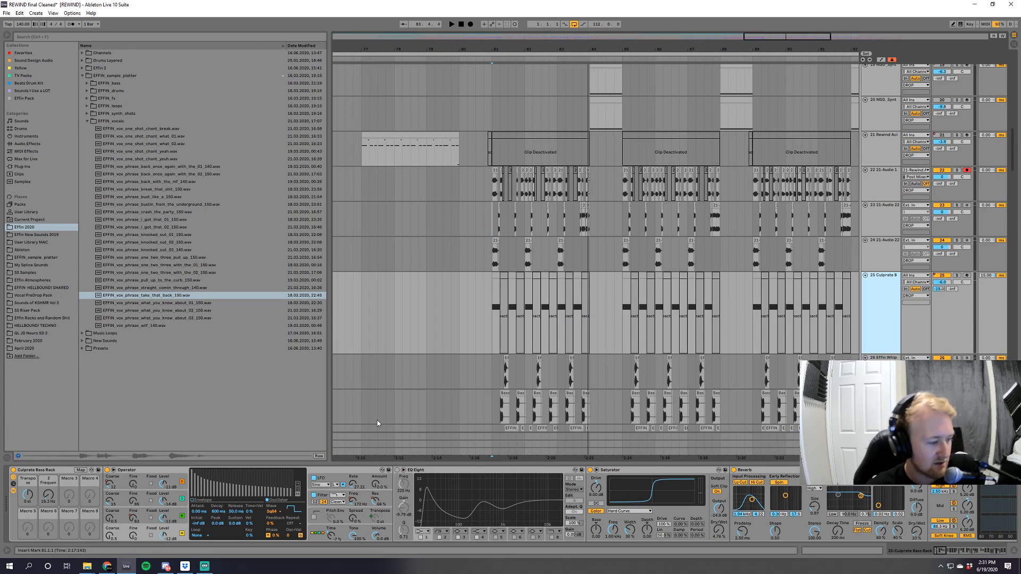
click(956, 275)
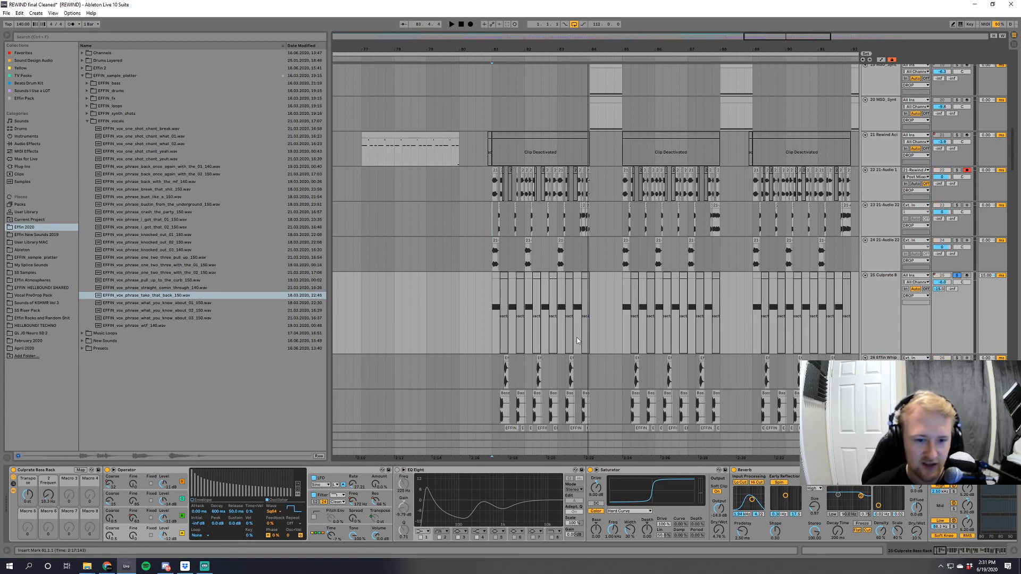
key(space)
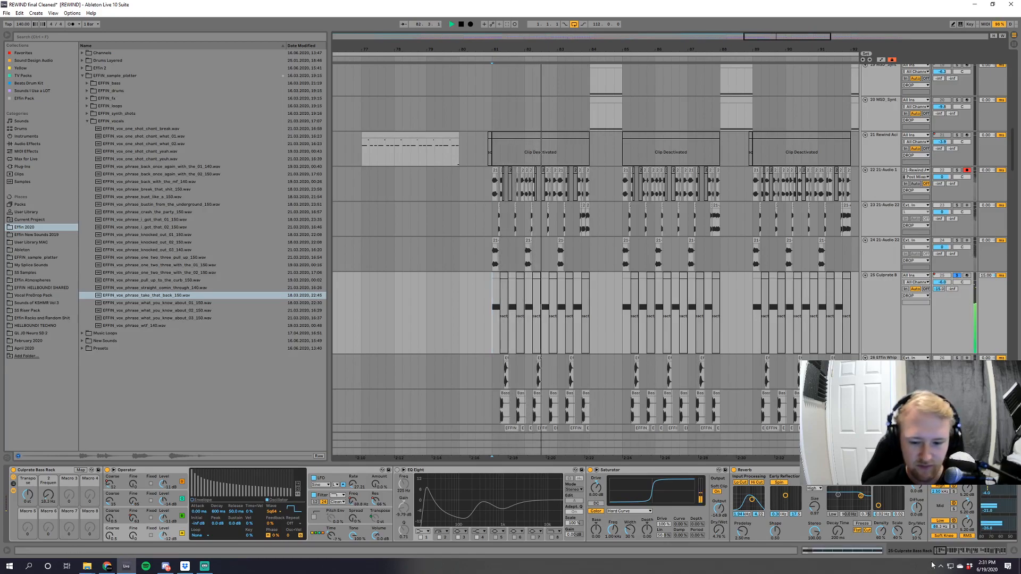
Stop playback and freeze the 25 Culprate B track.
mouse_move(941, 556)
mouse_down()
mouse_move(1012, 555)
mouse_move(936, 554)
mouse_up()
right_click(881, 307)
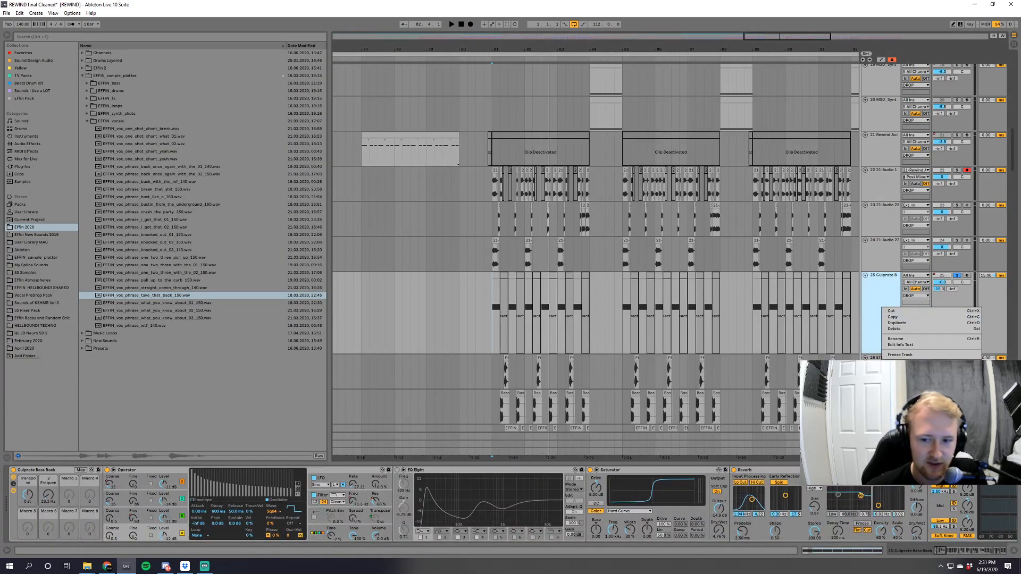
click(908, 356)
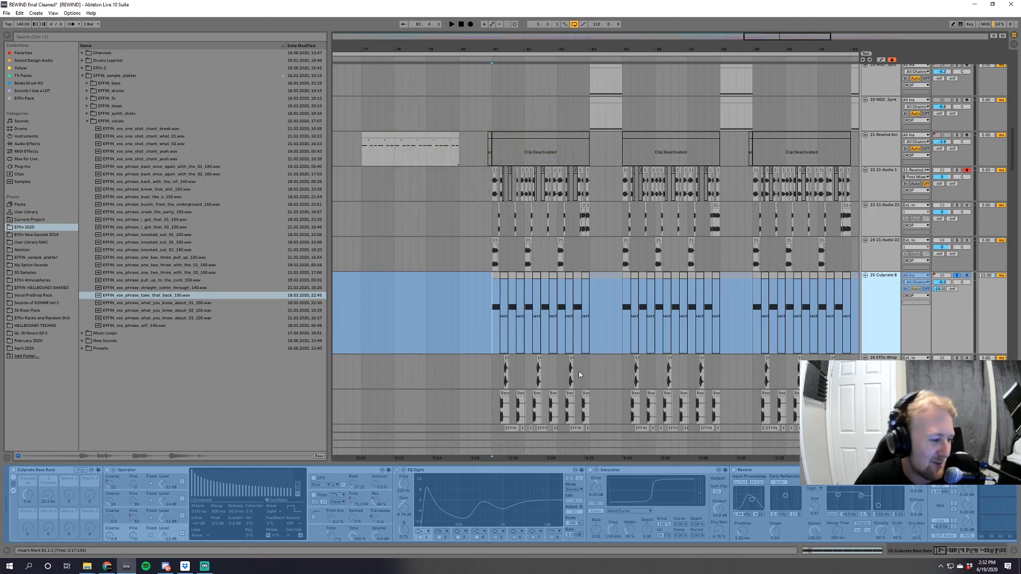
Examine the bass, click and synth one-shot layers surrounding the frozen Culprate B track between bars 81 and 85.
scroll(534, 318, down, 2)
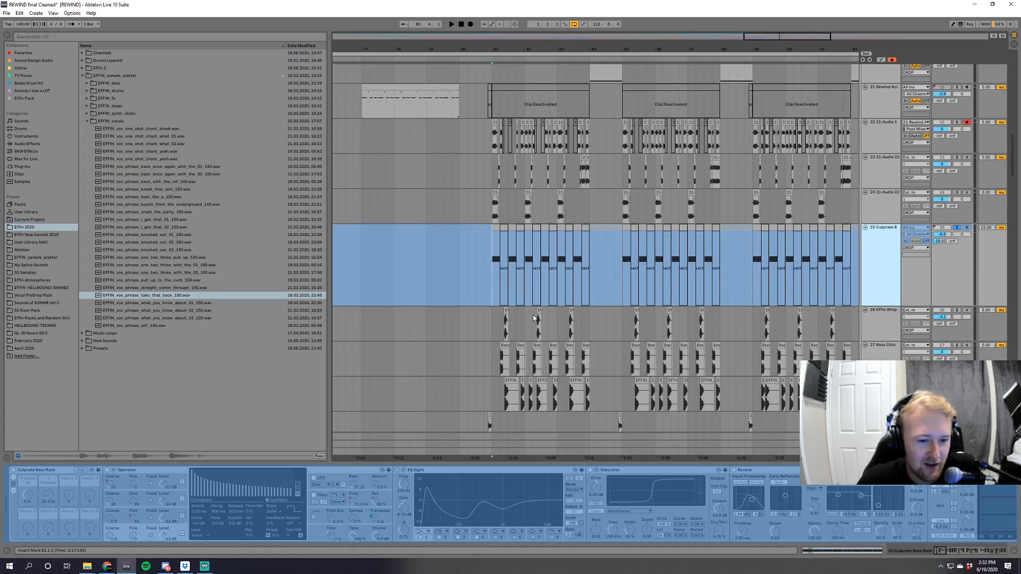
scroll(534, 318, down, 2)
drag(795, 36, 795, 39)
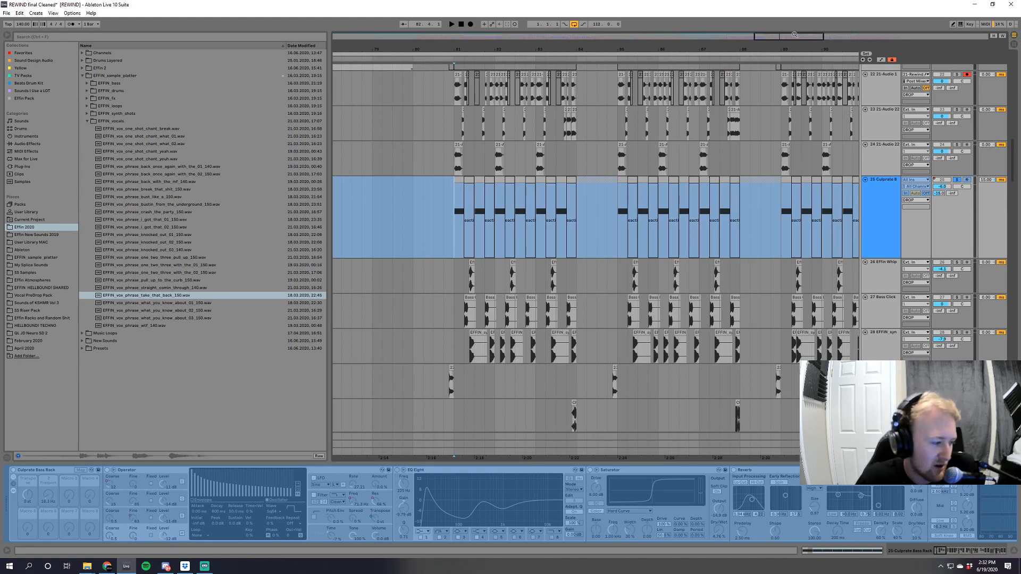
drag(793, 36, 788, 35)
scroll(623, 302, down, 3)
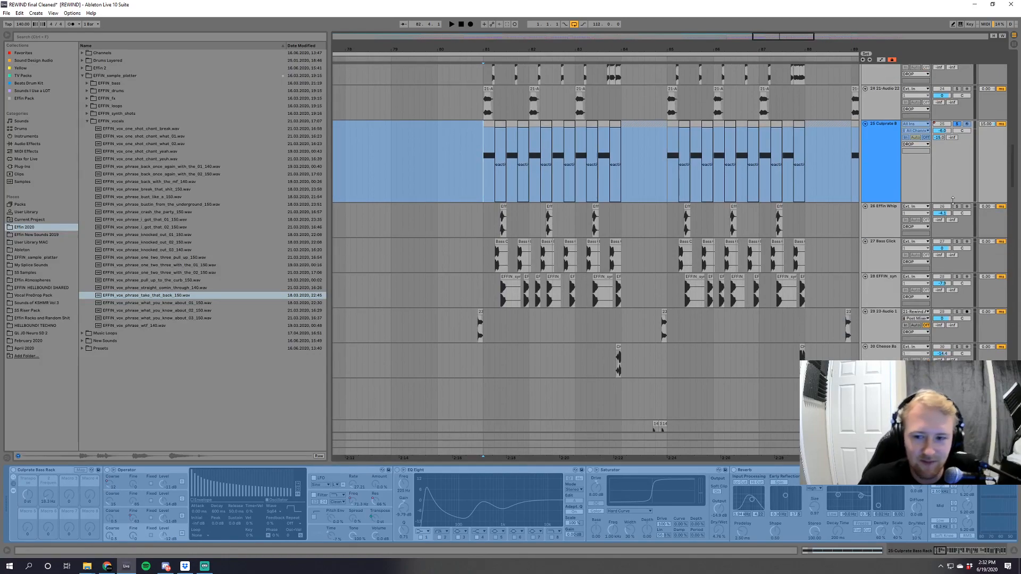
scroll(1008, 232, up, 3)
drag(1017, 163, 1014, 153)
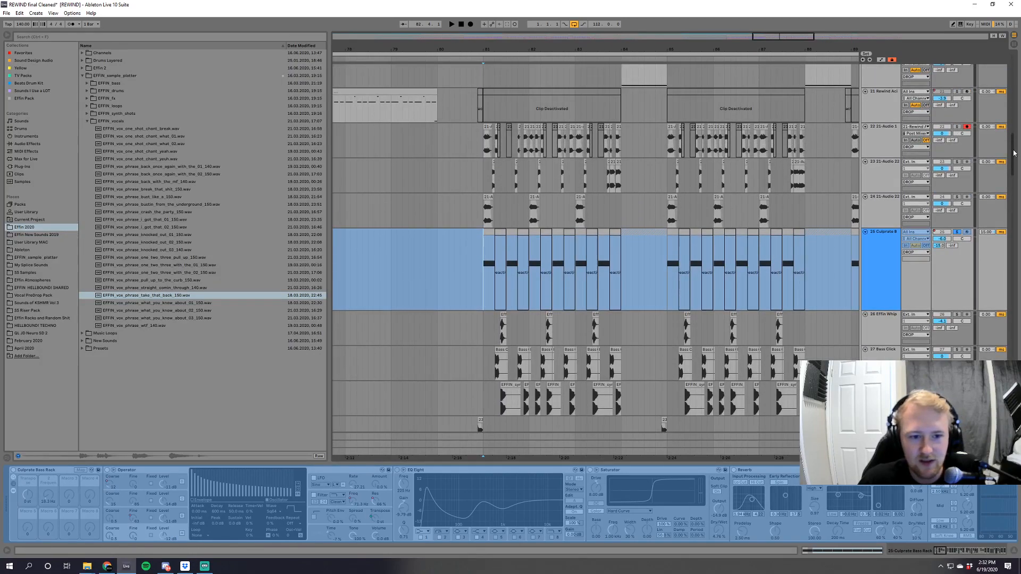
drag(562, 49, 601, 98)
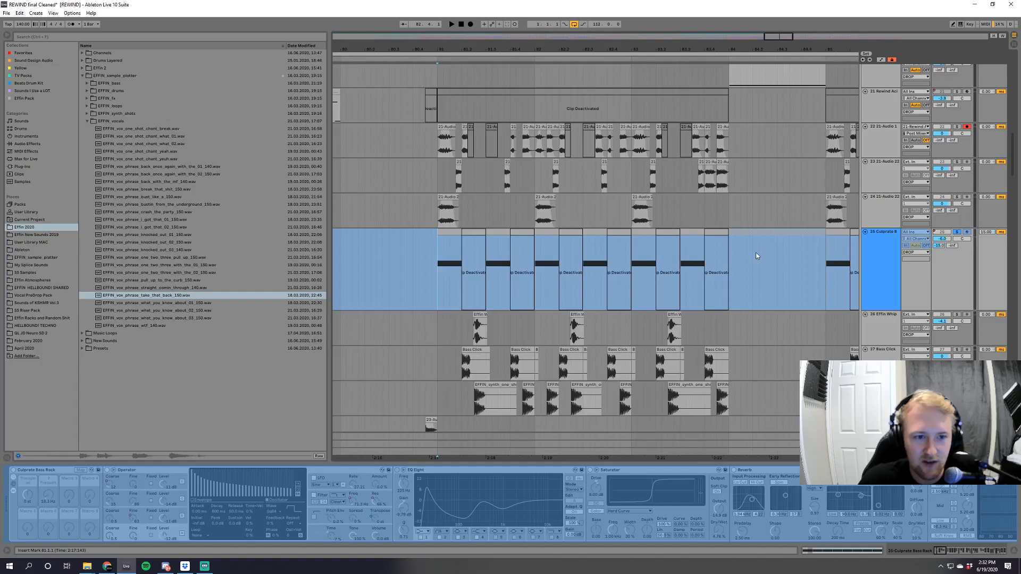
scroll(756, 302, down, 3)
mouse_move(1014, 165)
mouse_down()
mouse_move(1019, 276)
mouse_move(1017, 155)
mouse_up()
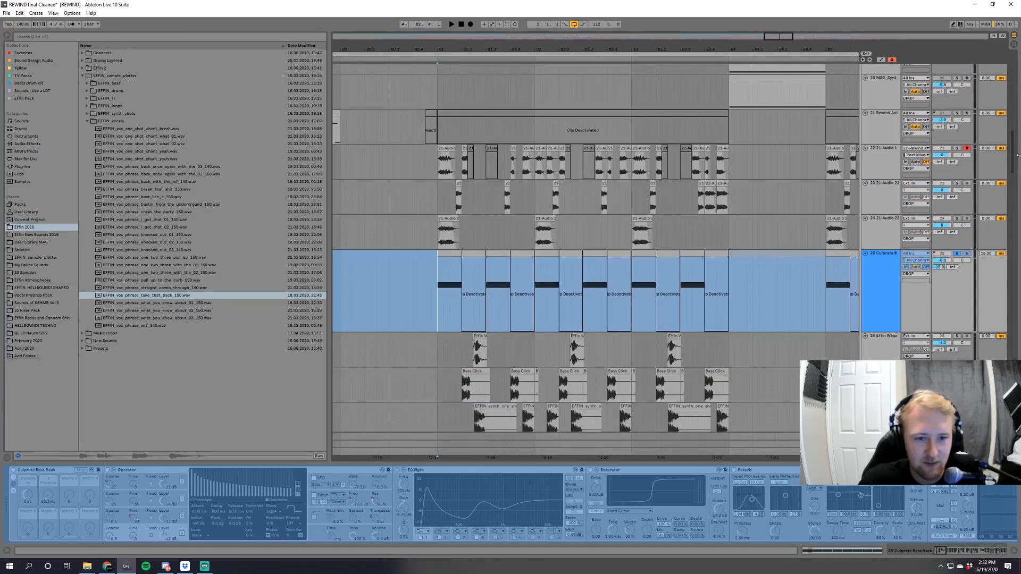
Audition the three 21-Audio layers on tracks 22, 23 and 24 soloed together from bar 81.
click(956, 149)
key(space)
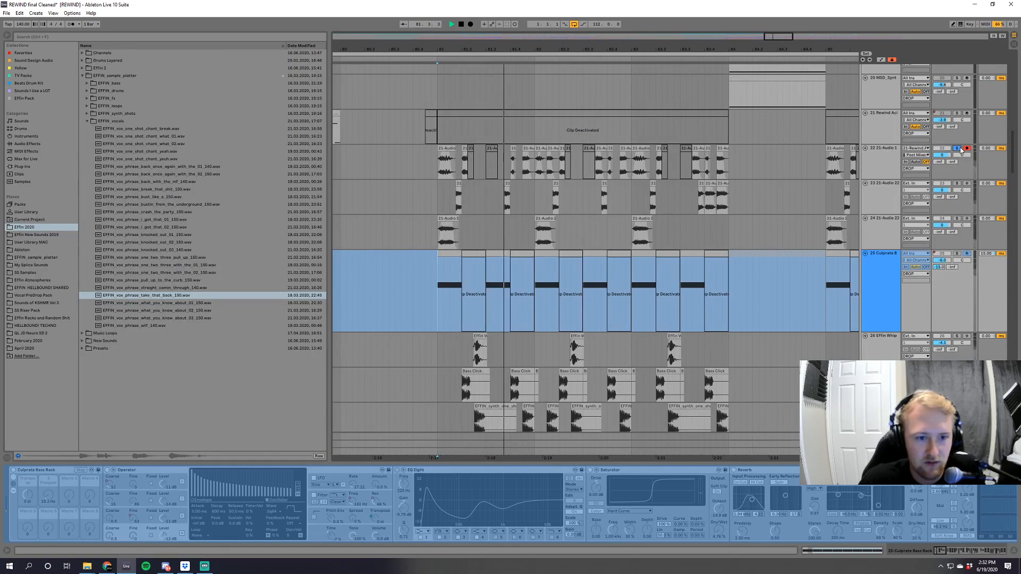
click(957, 184)
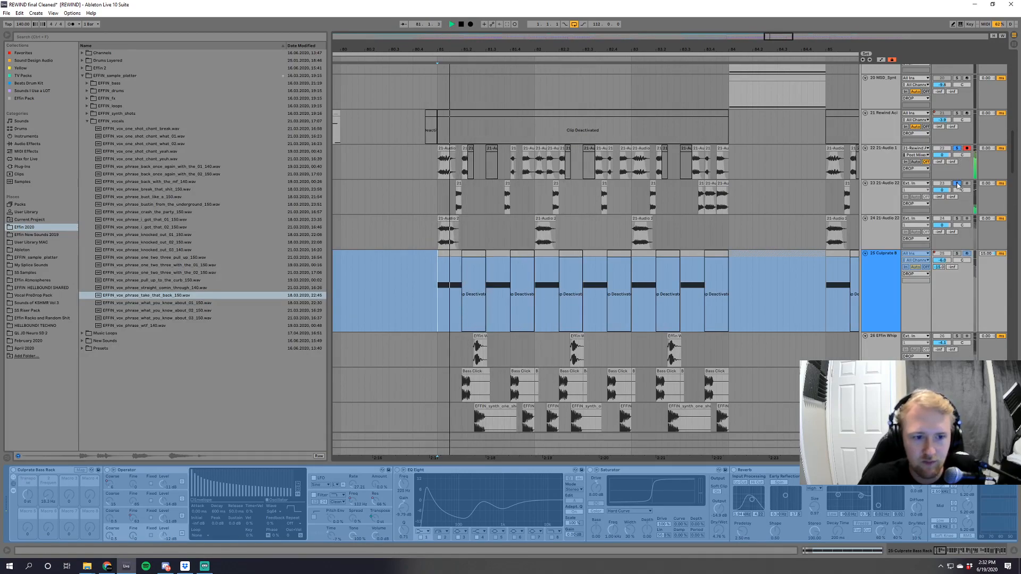
click(957, 219)
scroll(957, 256, down, 1)
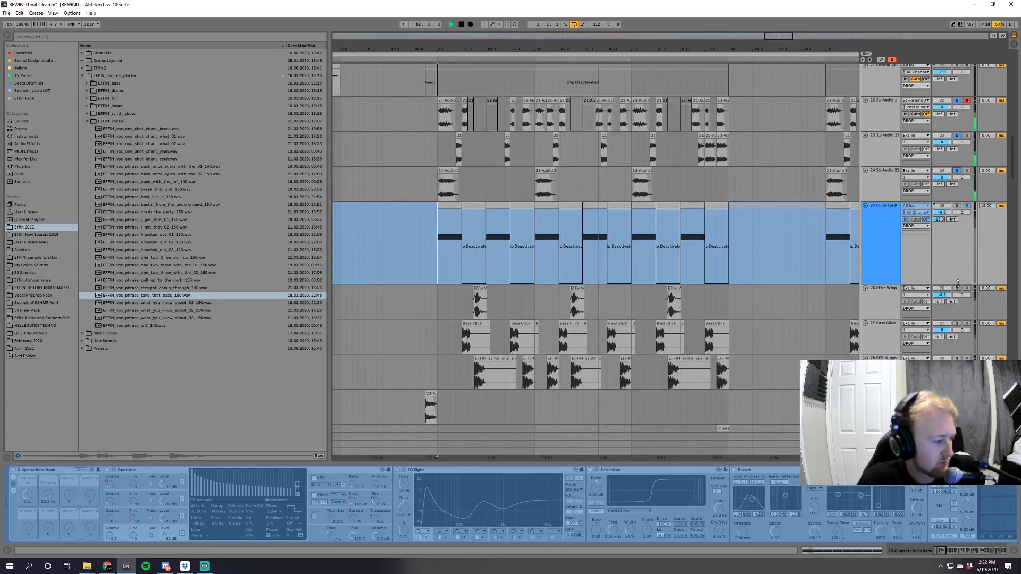
Audition the 26 Effin Whip and 28 EFFIN synth one-shot tracks soloed.
scroll(956, 282, down, 1)
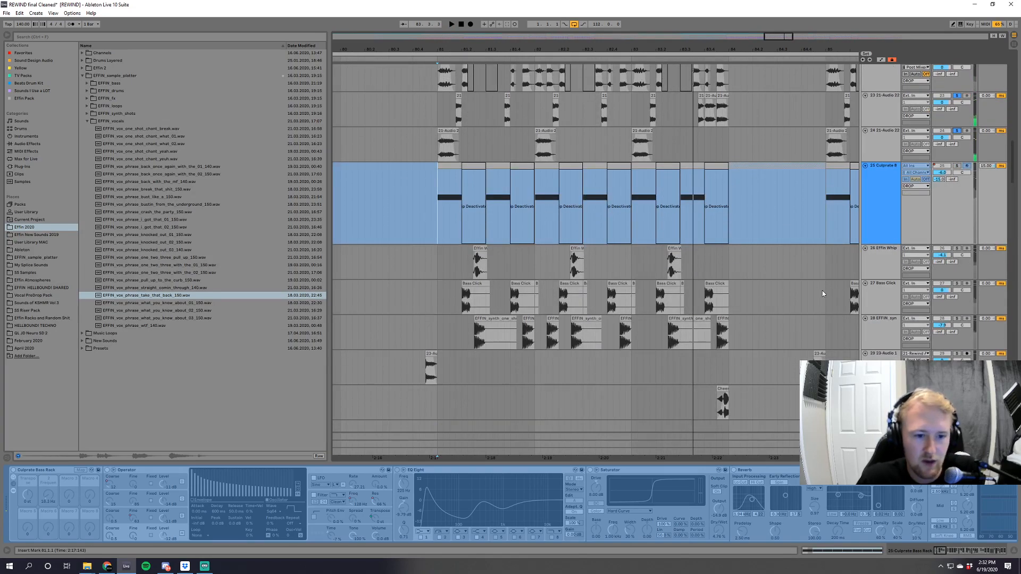
click(956, 248)
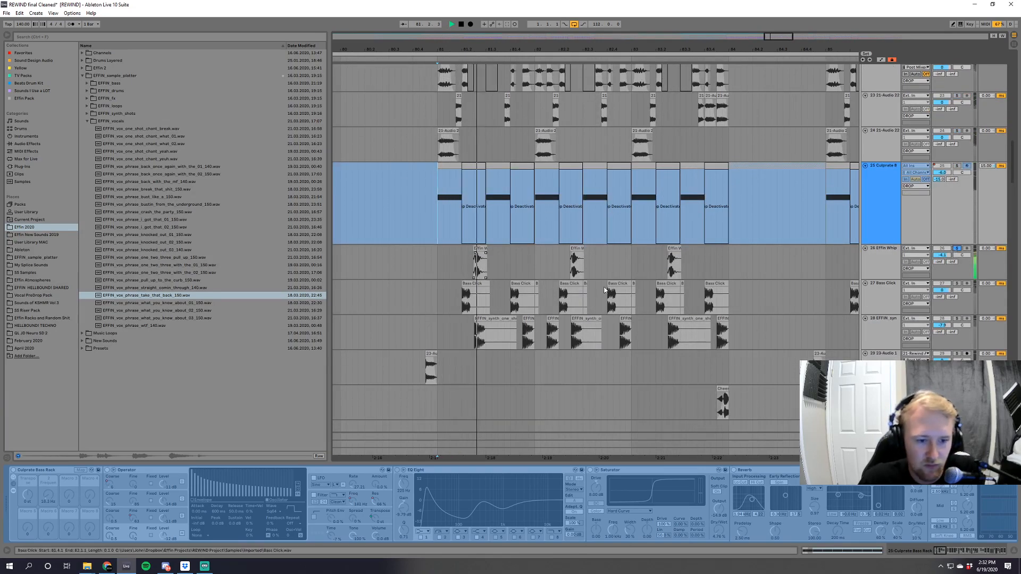
click(957, 319)
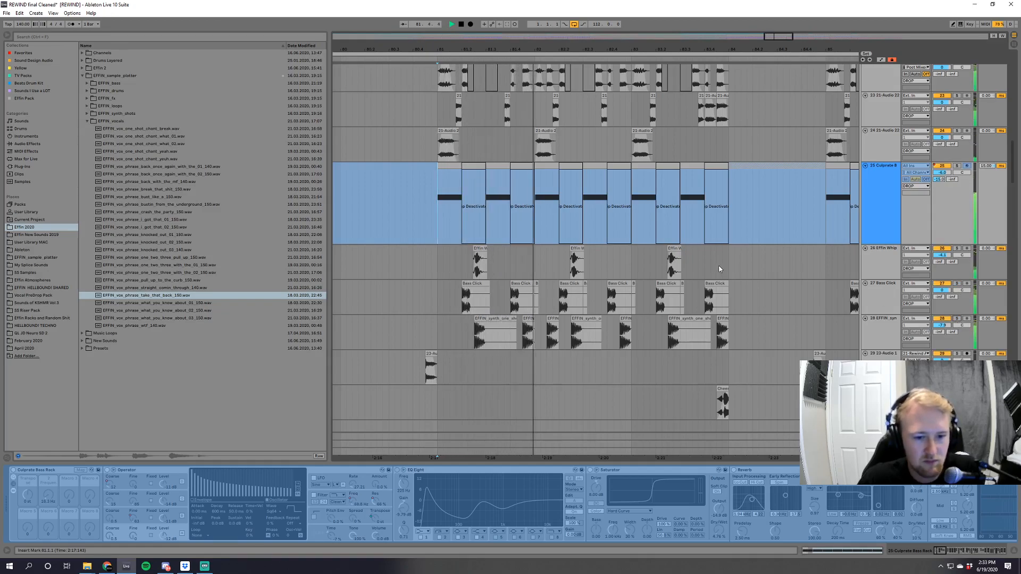
Audition the 49 EFFIN bass track soloed, and return to the full mix.
drag(1012, 164, 1018, 240)
click(957, 270)
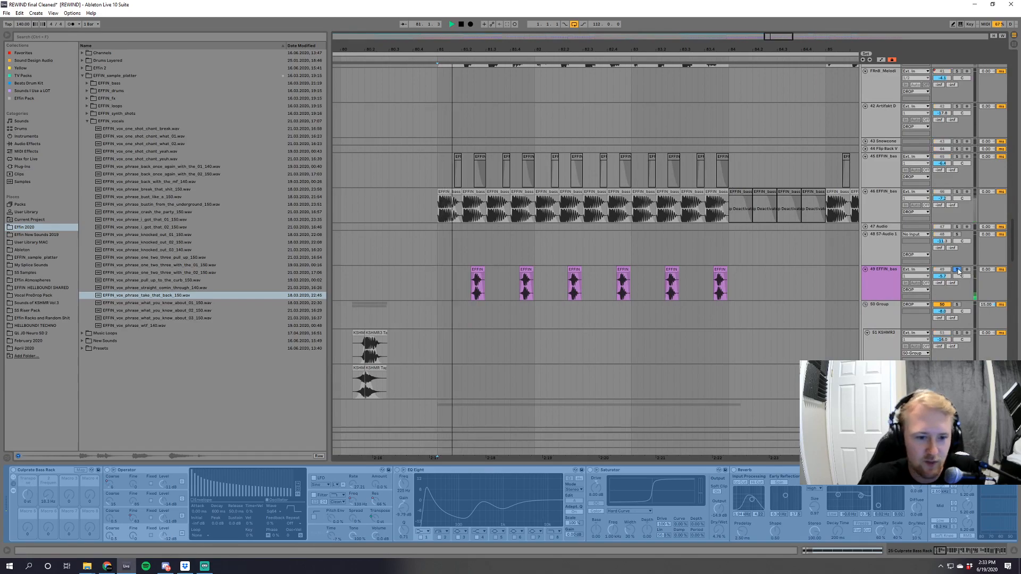
click(957, 270)
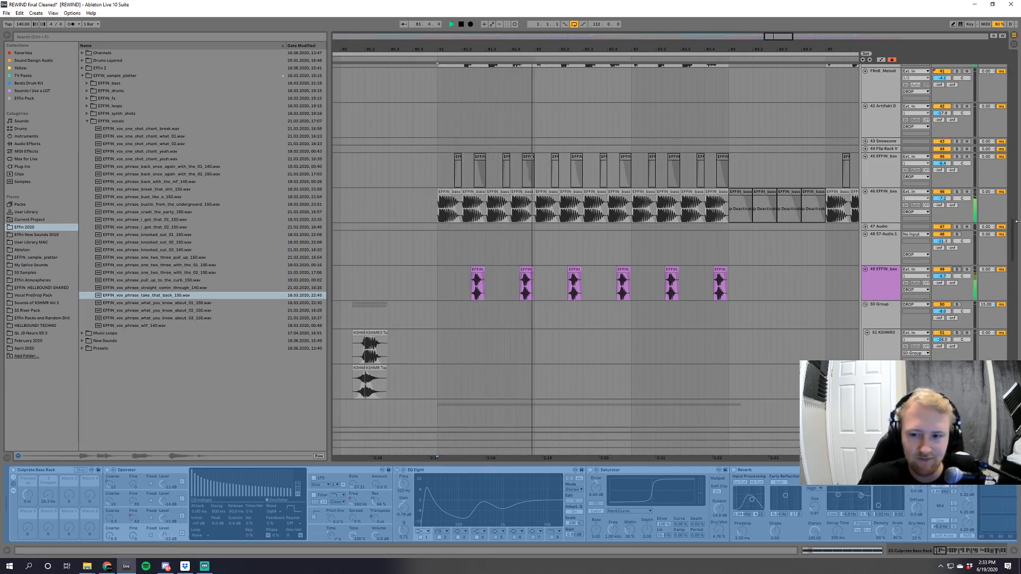
Audition the 77 EFFIN snare track soloed, show its devices, and set the playback start to bar 81.
scroll(1012, 251, down, 20)
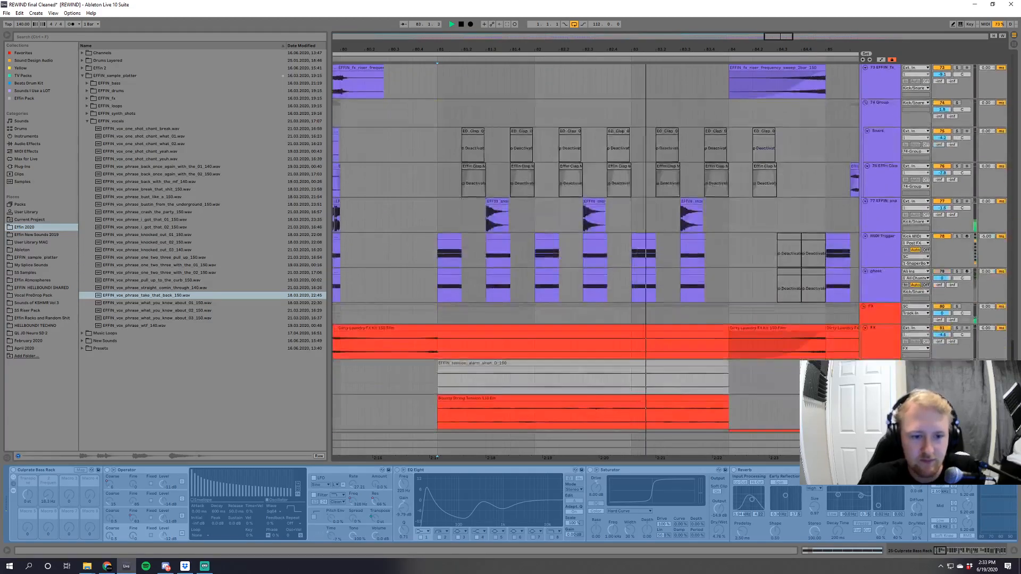
scroll(1012, 251, down, 4)
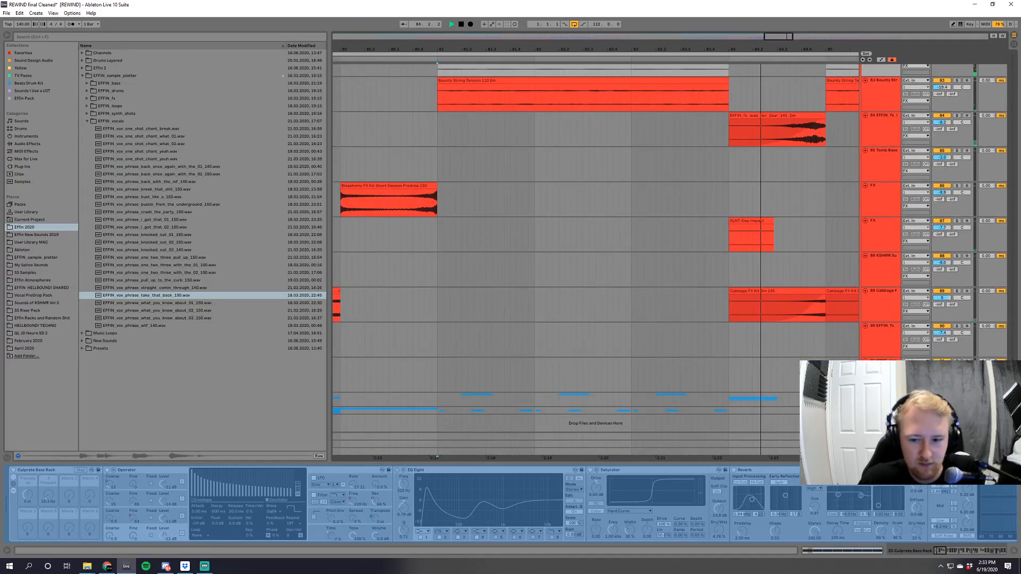
scroll(1013, 250, up, 8)
scroll(1013, 251, up, 2)
click(956, 194)
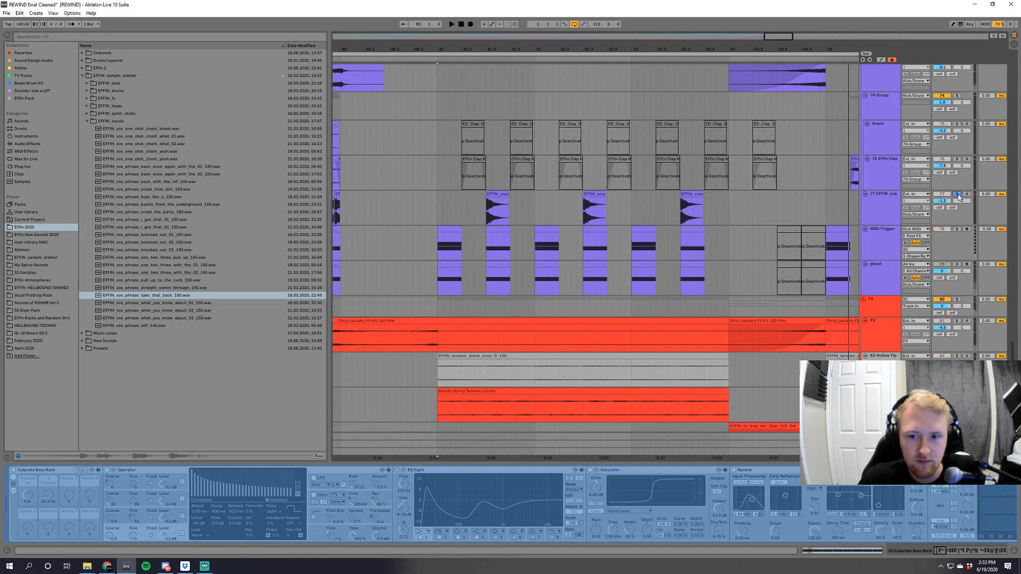
key(space)
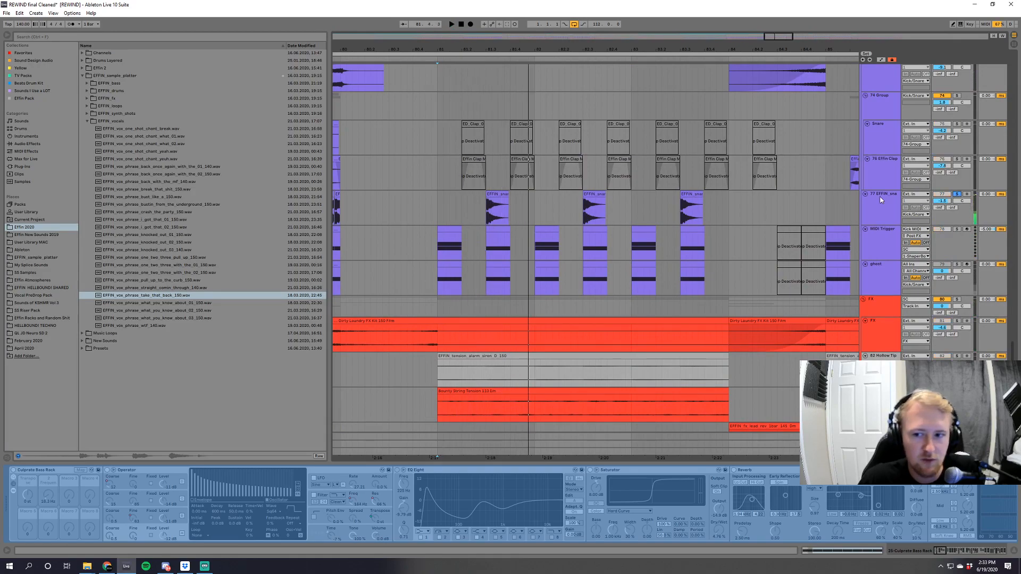
click(880, 200)
click(439, 210)
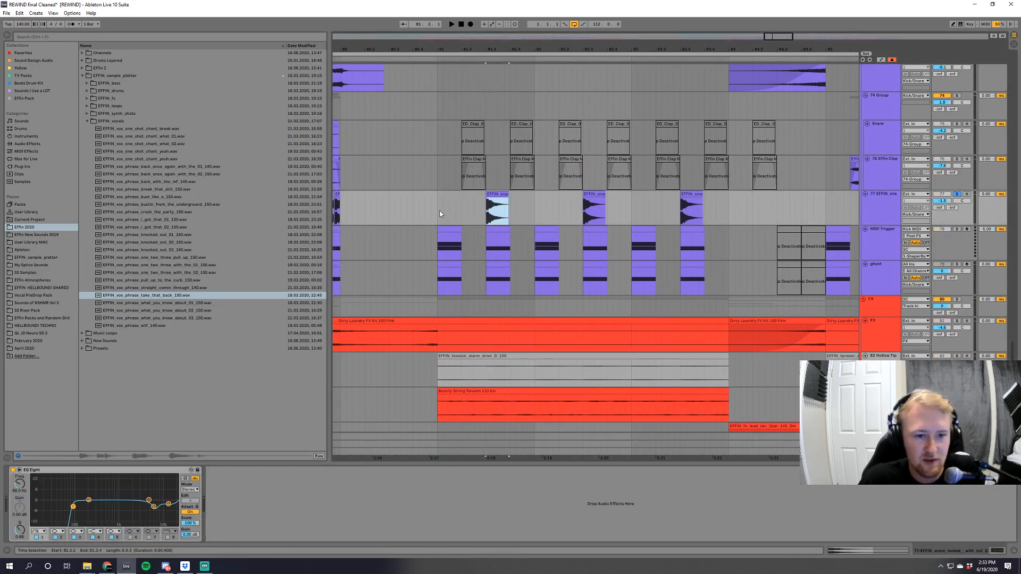
Open the MIDI Trigger clip above the first drop snare hit and inspect its note.
scroll(780, 279, up, 6)
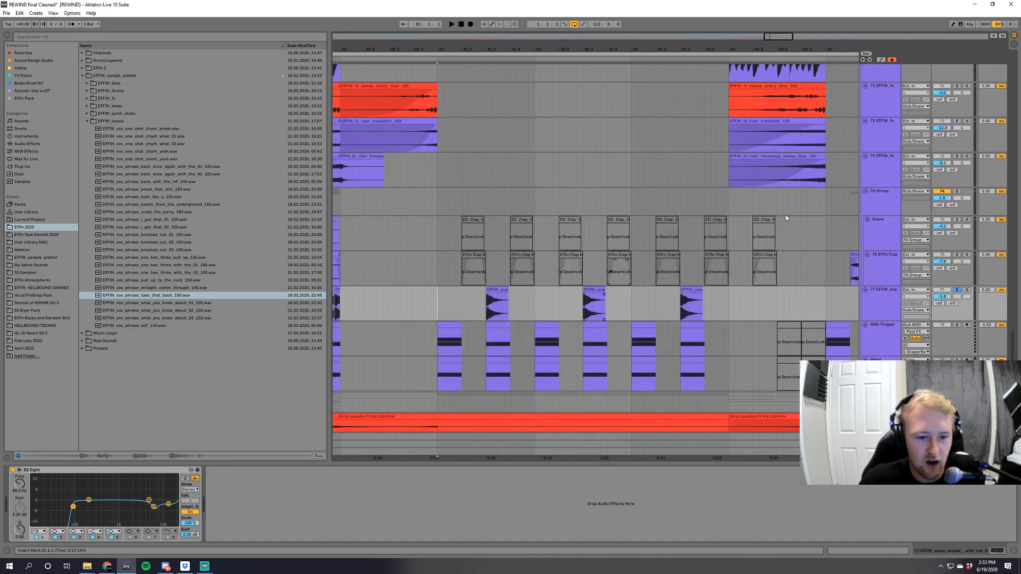
mouse_move(1013, 359)
mouse_down()
mouse_move(1008, 282)
mouse_move(1018, 358)
mouse_move(1012, 346)
mouse_move(1009, 360)
mouse_up()
double_click(448, 234)
click(499, 227)
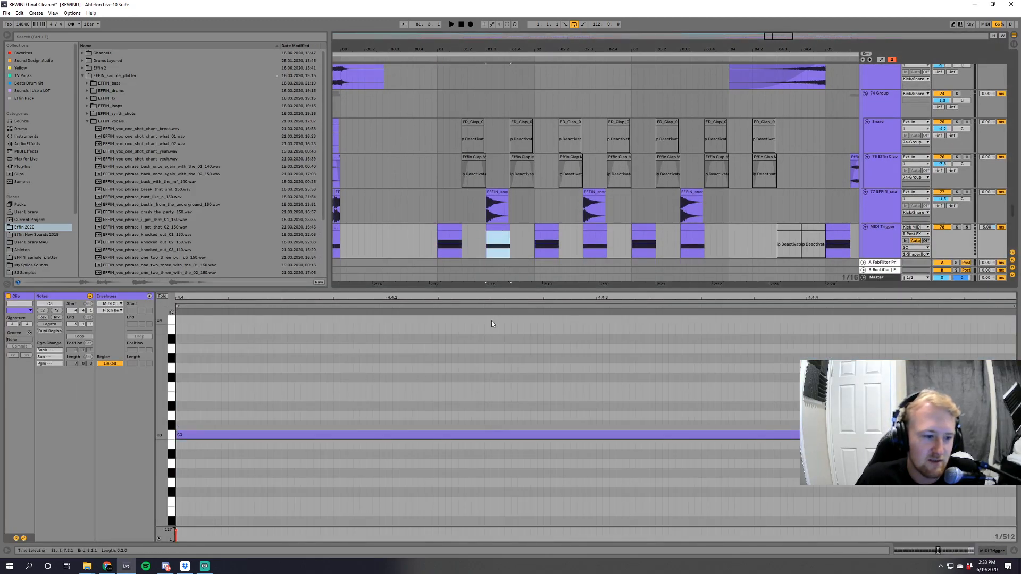
click(496, 289)
Open the first MIDI Trigger clip at bar 81 and raise its C#3 note to D3.
drag(634, 54, 708, 21)
double_click(636, 227)
click(205, 415)
click(201, 428)
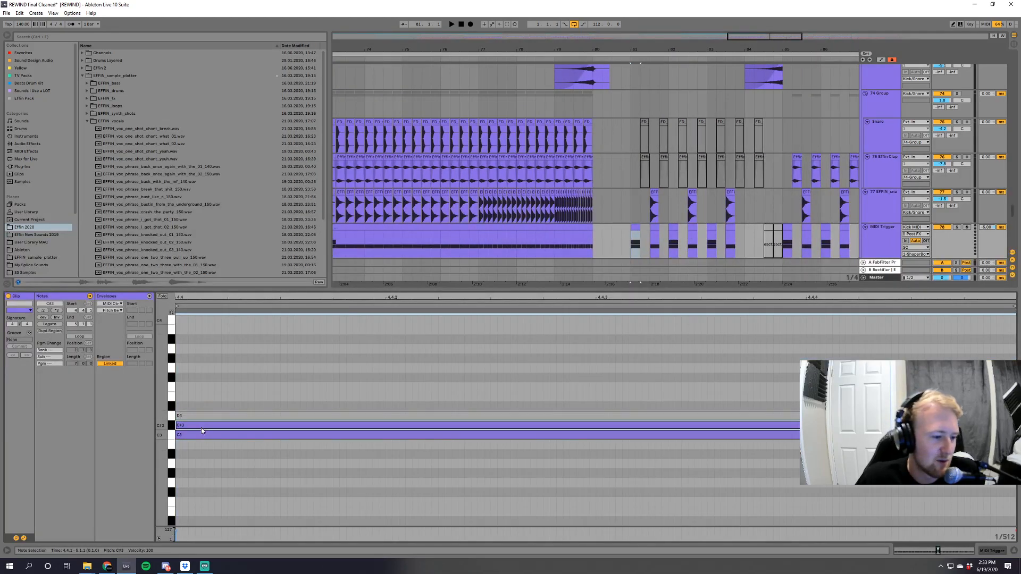
click(570, 287)
double_click(634, 228)
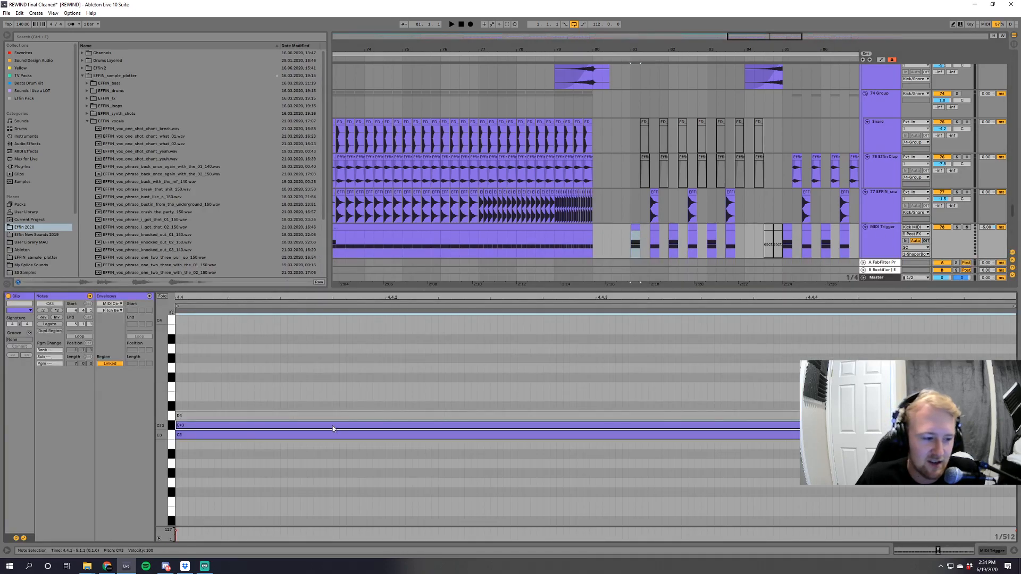
key(Up)
Open ShaperBox on the SC track, play the drop to watch its ducking curve, and close the plug-in.
drag(1012, 214, 1019, 14)
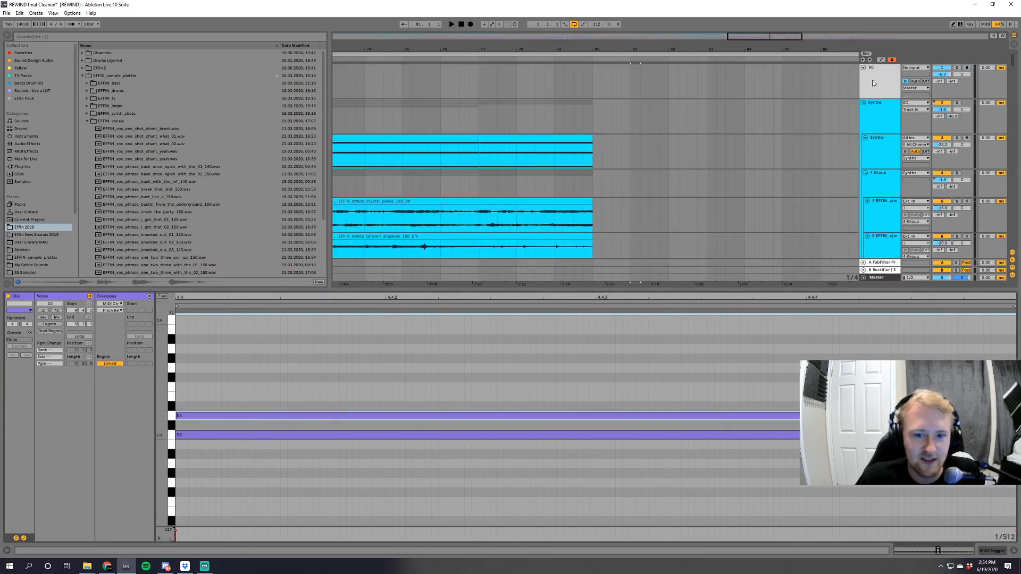
key(shift+Tab)
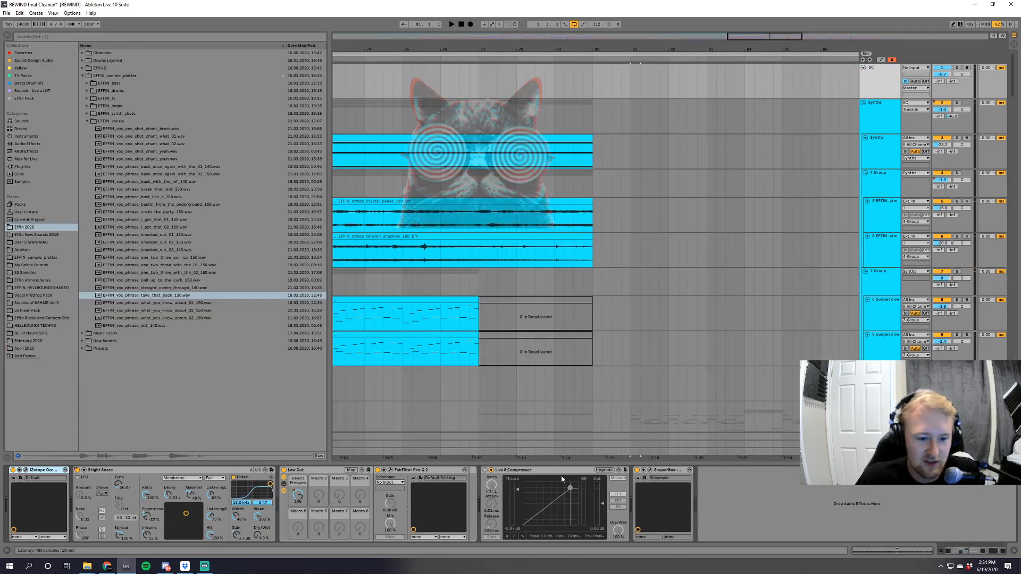
click(649, 470)
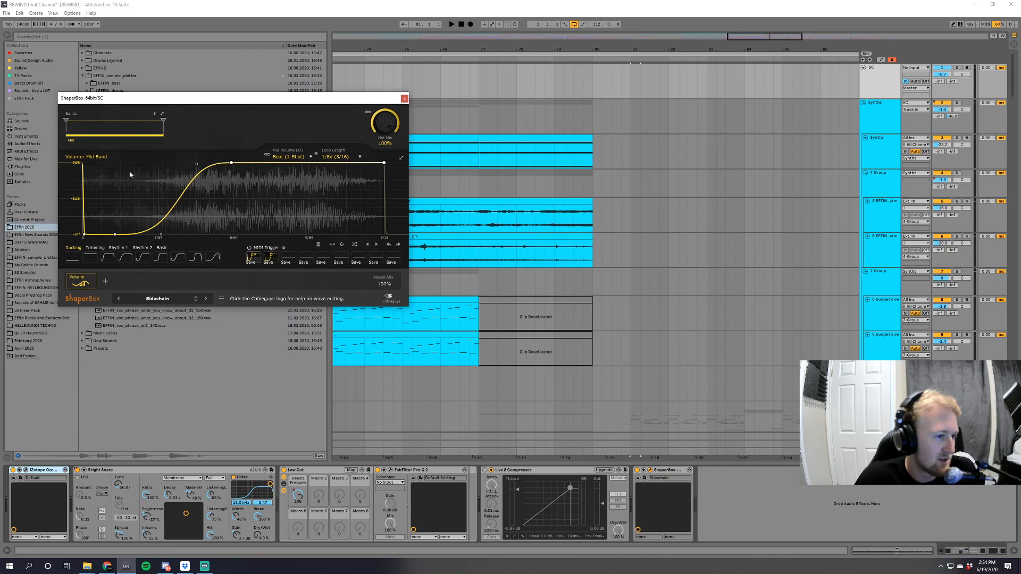
key(space)
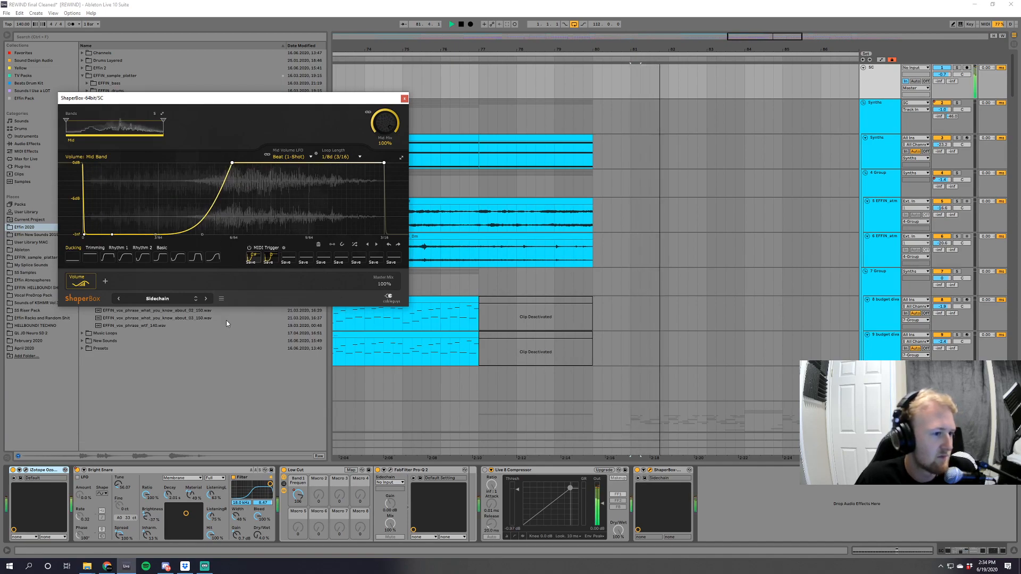
click(404, 98)
Examine the MIDI Trigger clips from the drop's start at bar 81.
drag(1013, 80, 1018, 375)
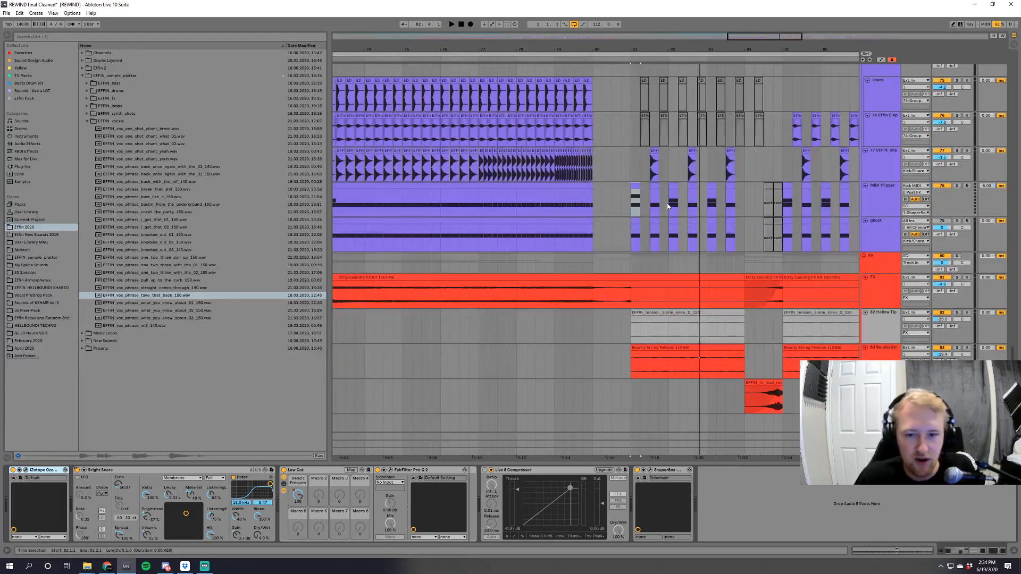
click(672, 185)
click(635, 186)
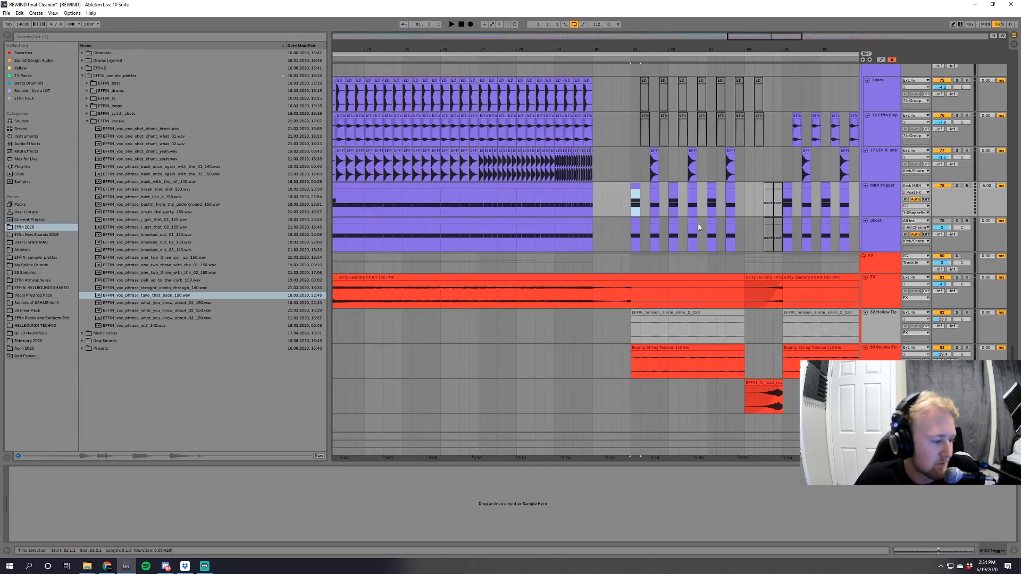
drag(667, 49, 647, 85)
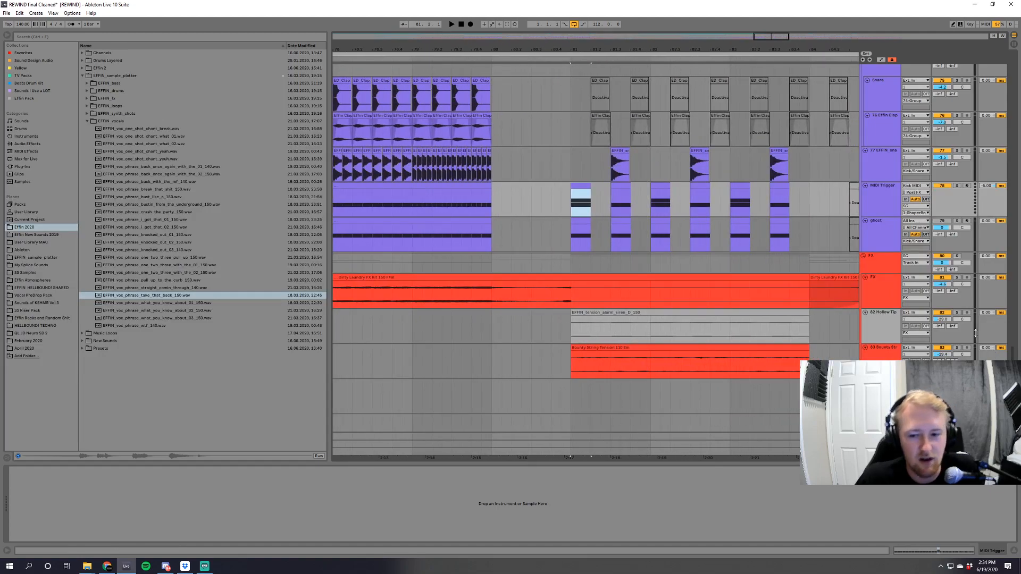
Show the 83 Bounty String track's devices and audition the track soloed from bar 81.
scroll(664, 307, down, 1)
scroll(664, 307, down, 1)
click(572, 322)
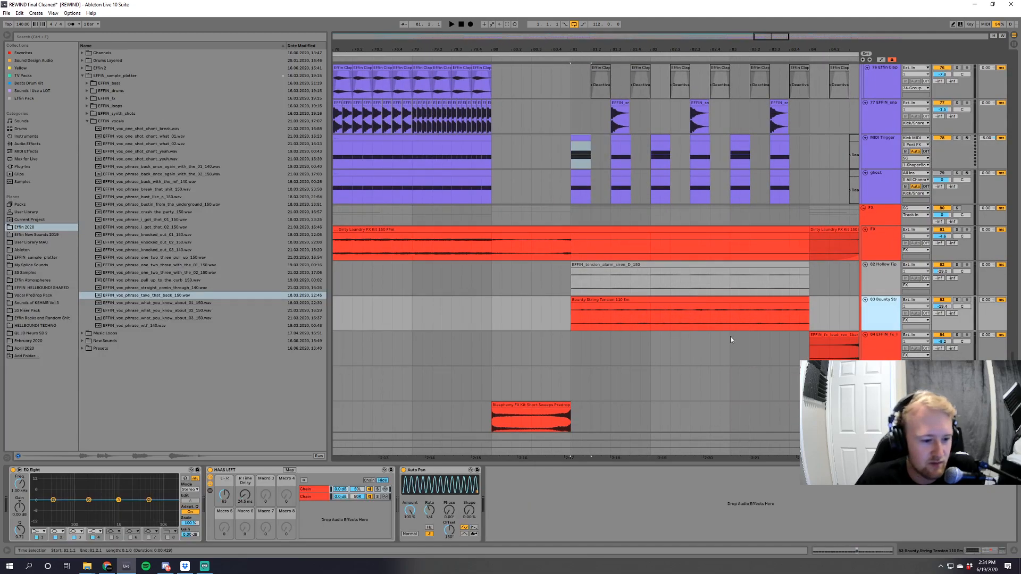
key(space)
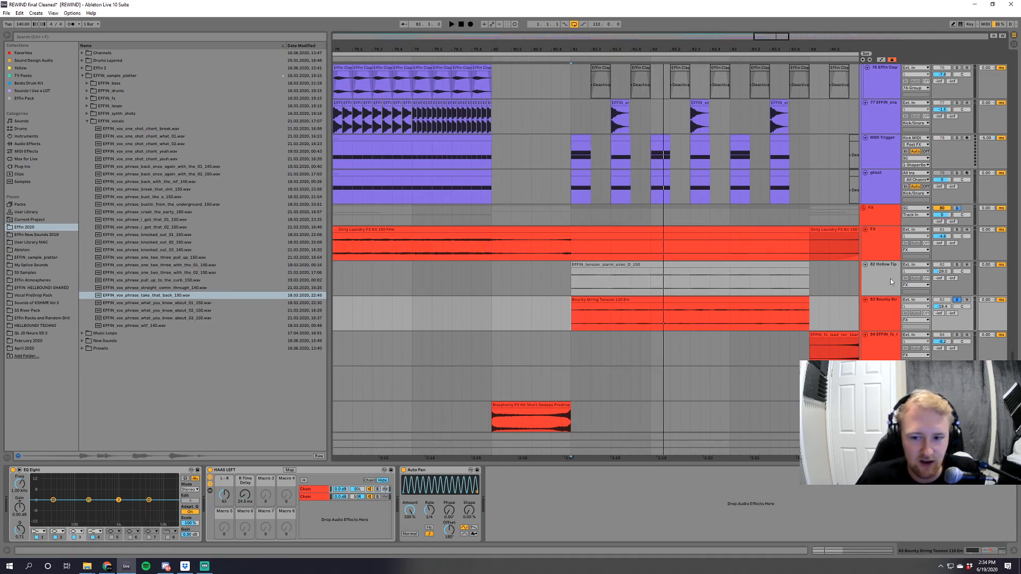
Show the 82 Hollow Tip track's devices, audition the track soloed, and unsolo it.
click(887, 282)
click(957, 265)
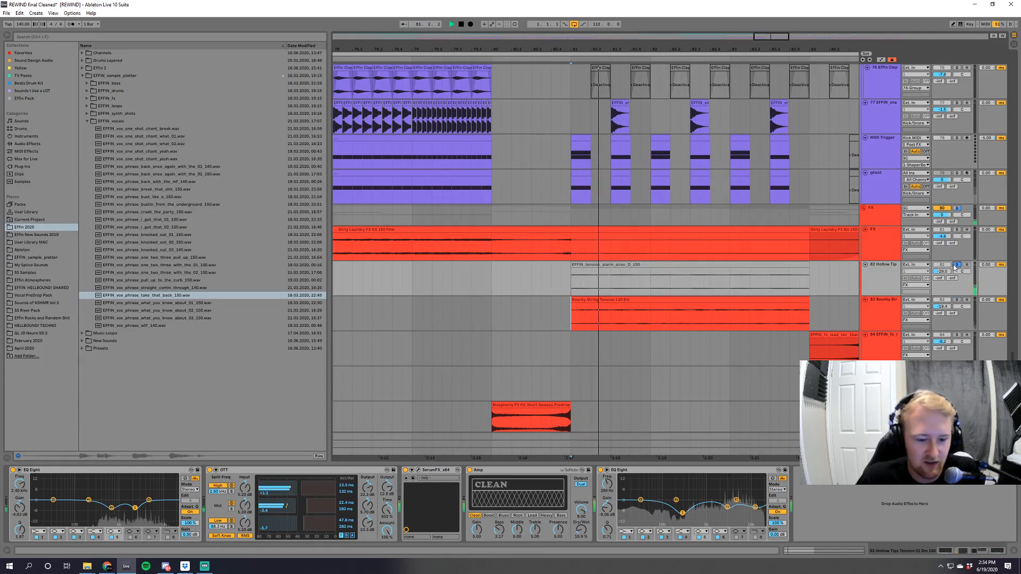
click(958, 266)
Select the first crystal peaks clip on the 5 EFFIN atmos track and audition the track soloed.
drag(1013, 358, 1015, 122)
scroll(635, 256, down, 10)
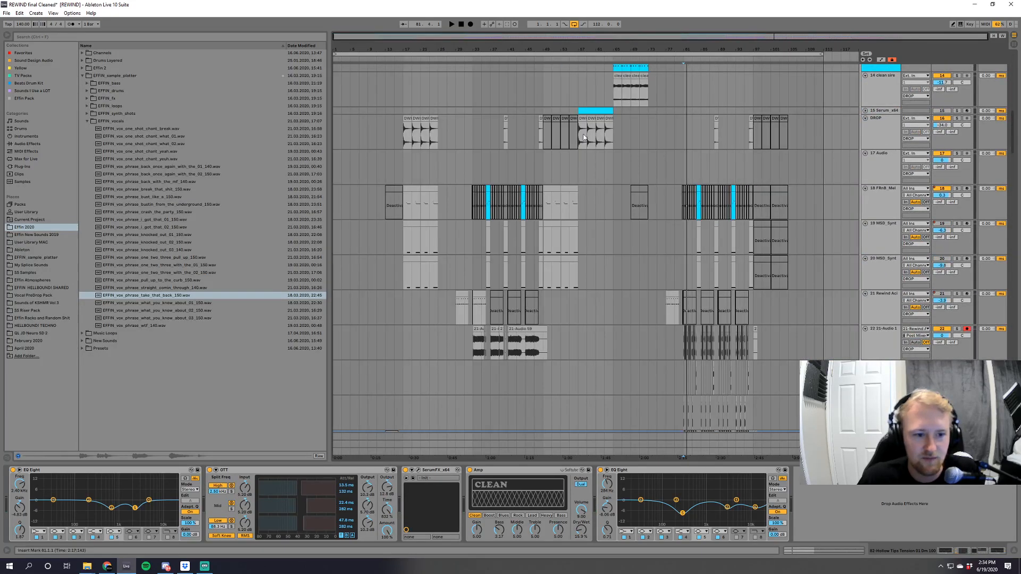
scroll(1017, 228, up, 2)
scroll(1014, 150, up, 6)
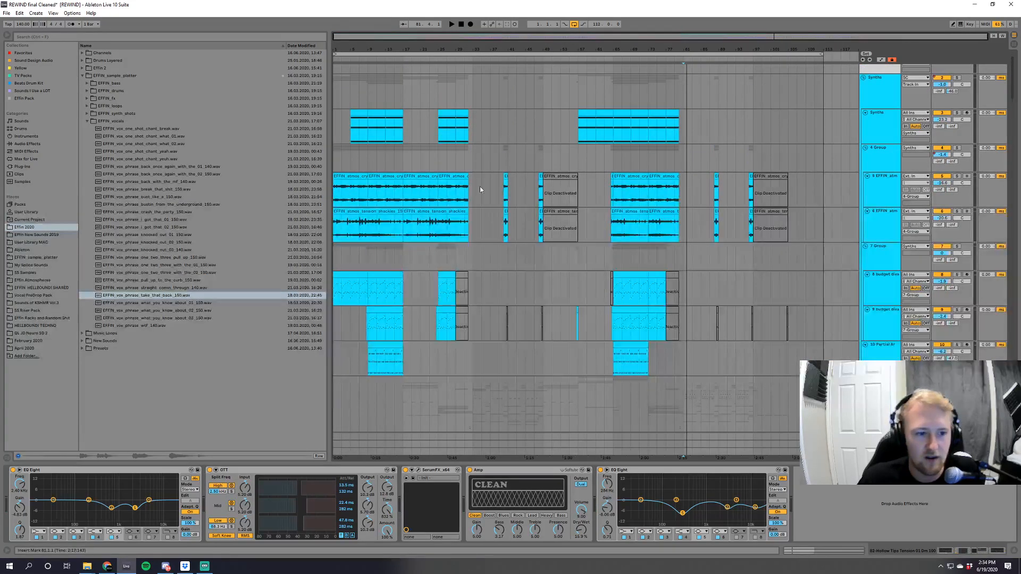
click(357, 178)
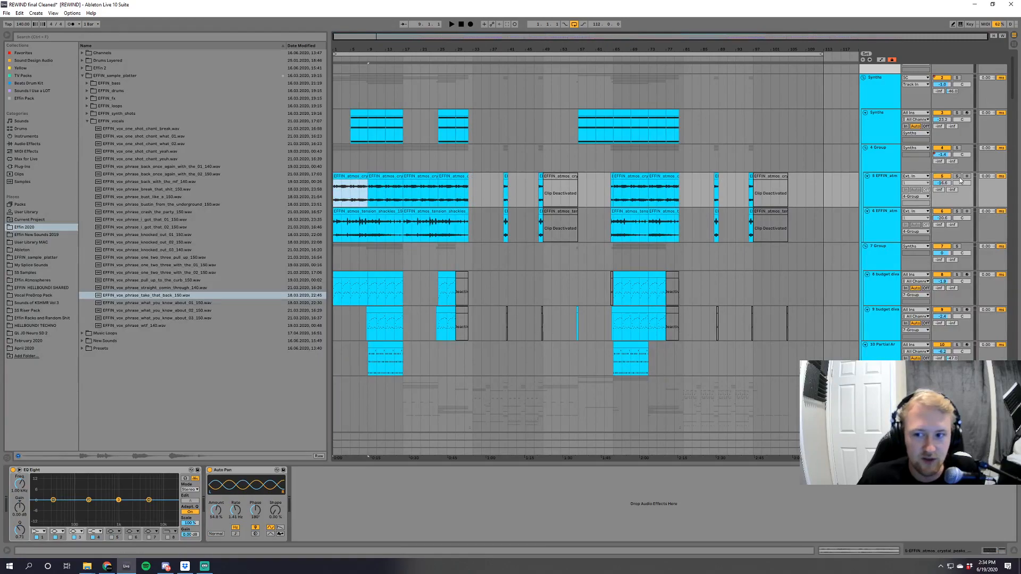
click(957, 176)
key(space)
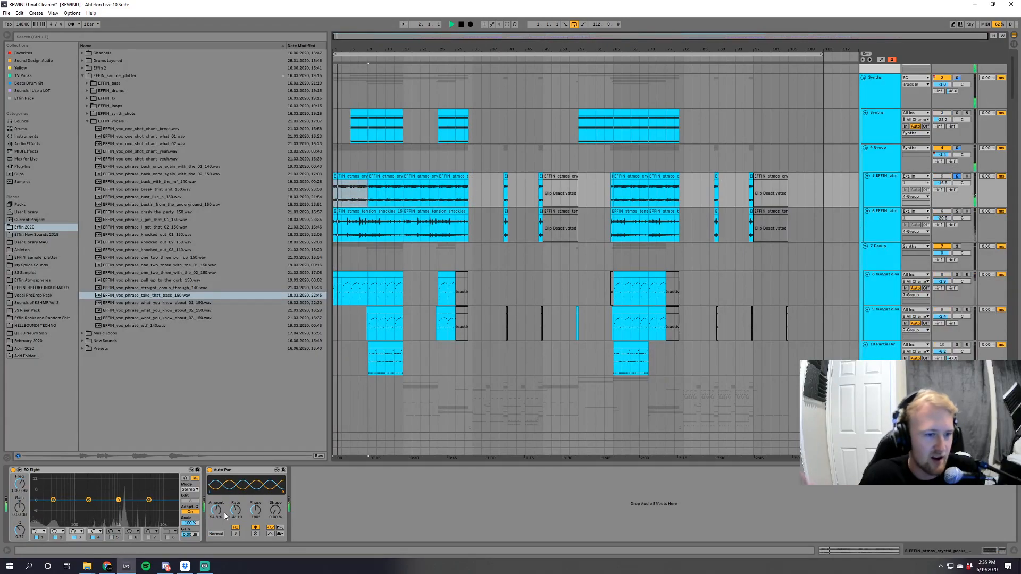
Show the devices of the 6 EFFIN atmos tension track, audition it soloed, and stop playback.
click(882, 226)
click(957, 211)
key(space)
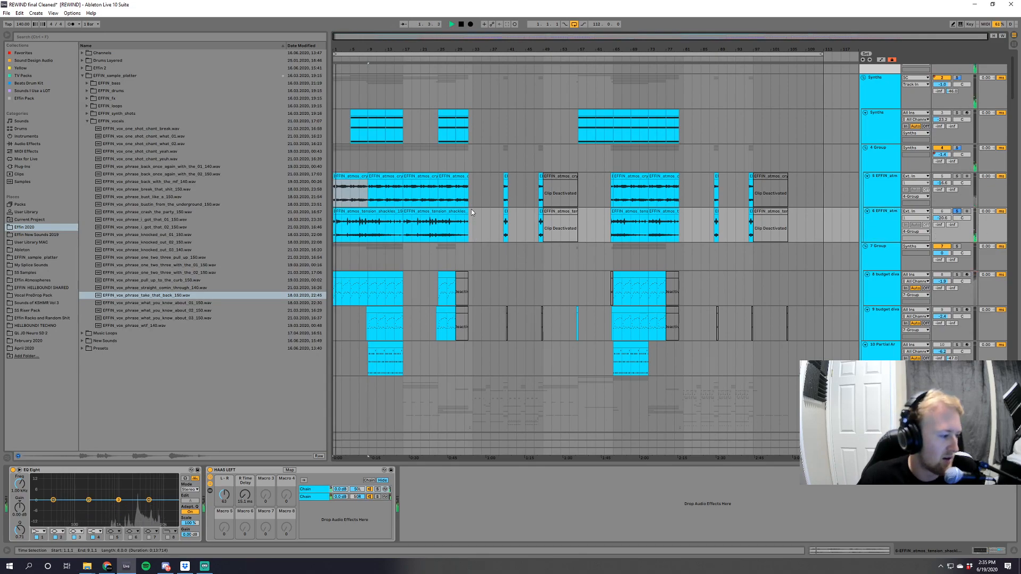
key(space)
Set the playback start to bar 63, unsolo the 6 EFFIN atmos track, and view the second build-up's synth layers.
click(601, 230)
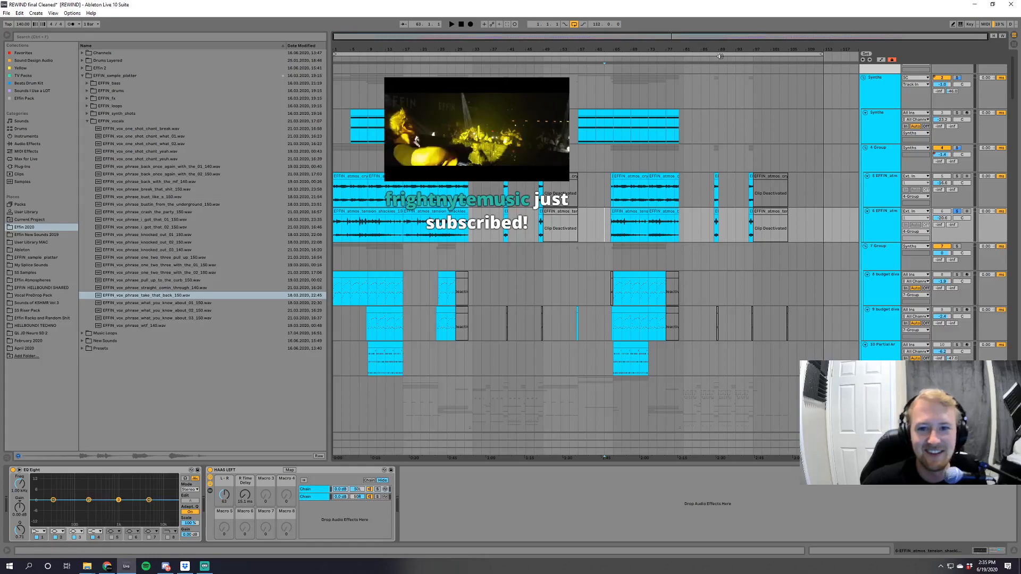
drag(713, 58, 806, 85)
click(956, 212)
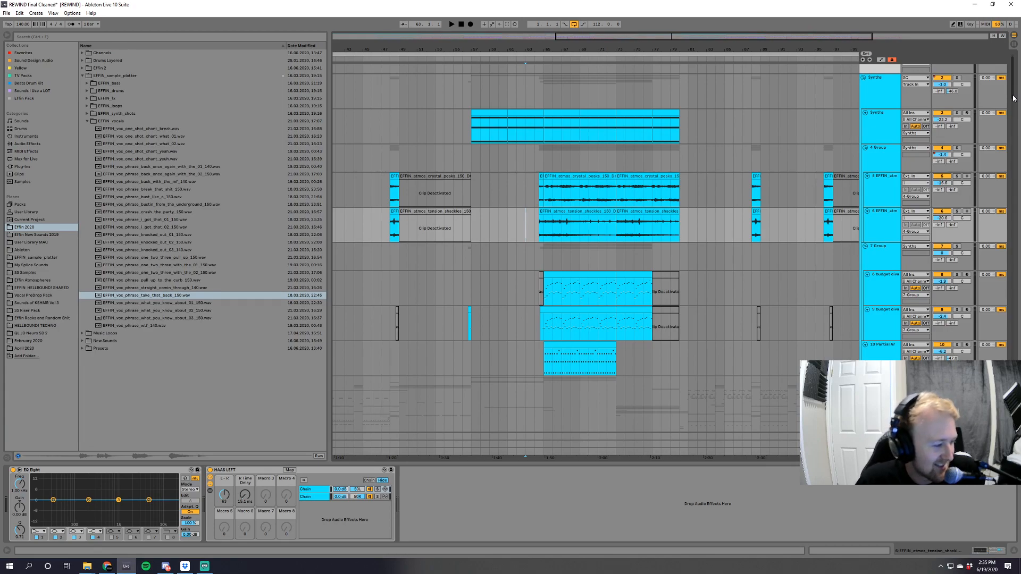
scroll(1013, 102, down, 3)
drag(649, 31, 690, 38)
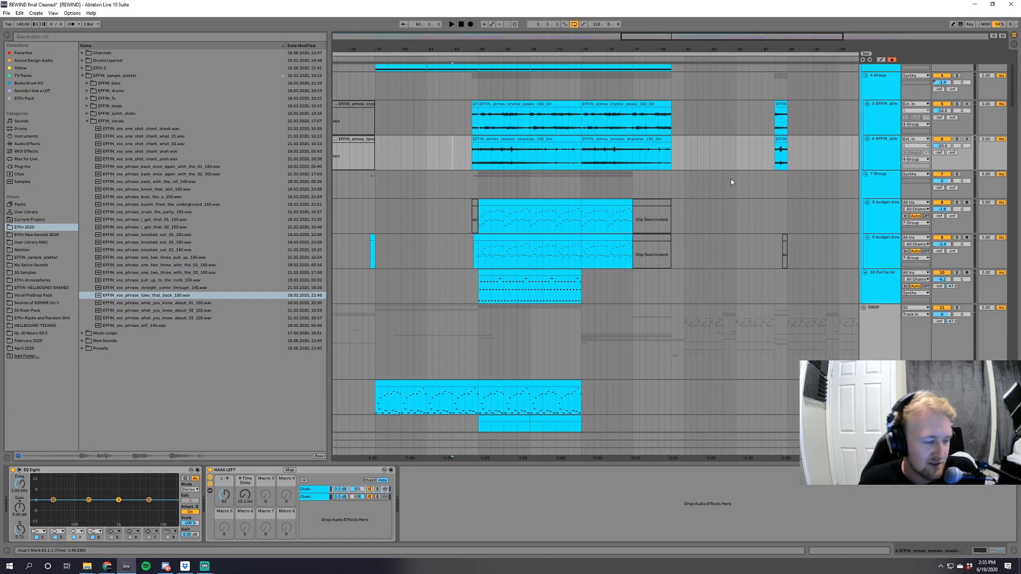
Open the EFFIN TWITCH CONTENT (Subs Only) folder in File Explorer and look inside the 6.17.20 Stream breakdown folder.
click(185, 566)
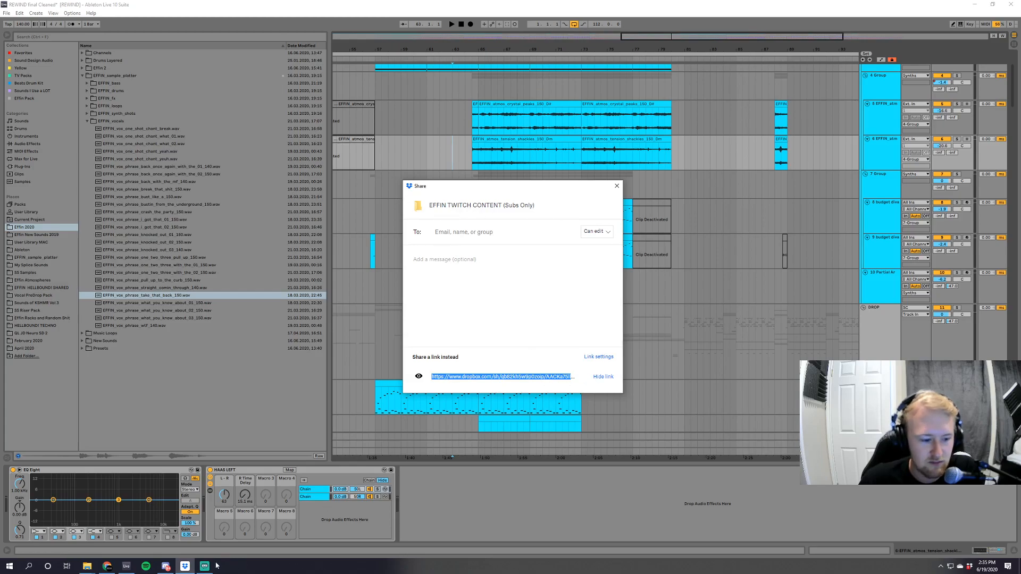
click(971, 567)
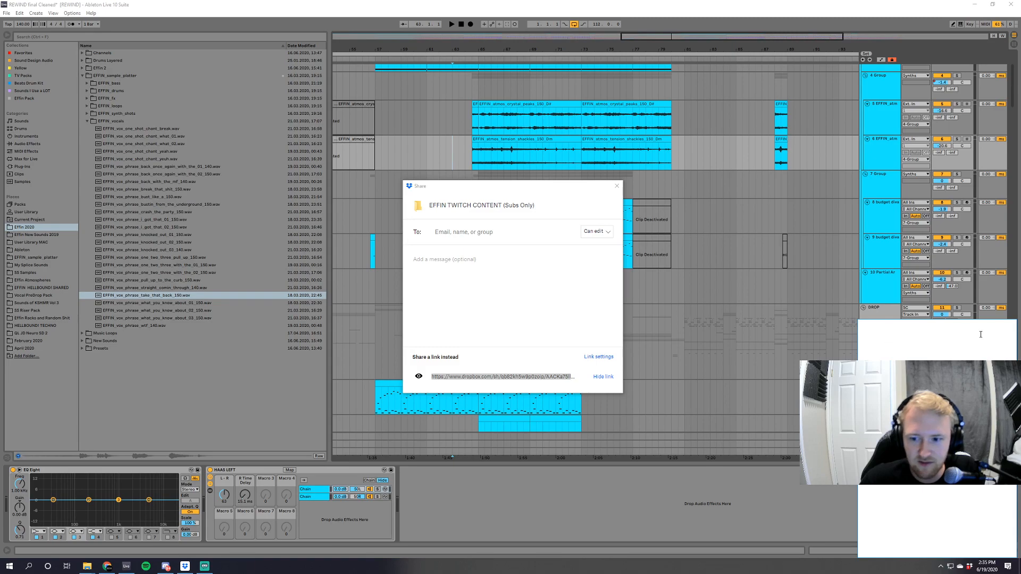
click(87, 566)
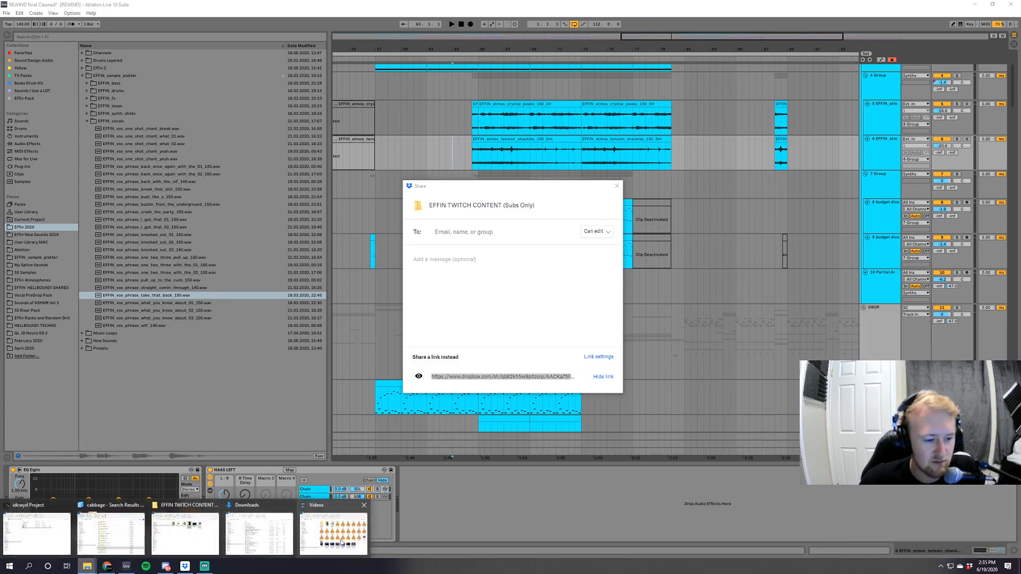
click(184, 533)
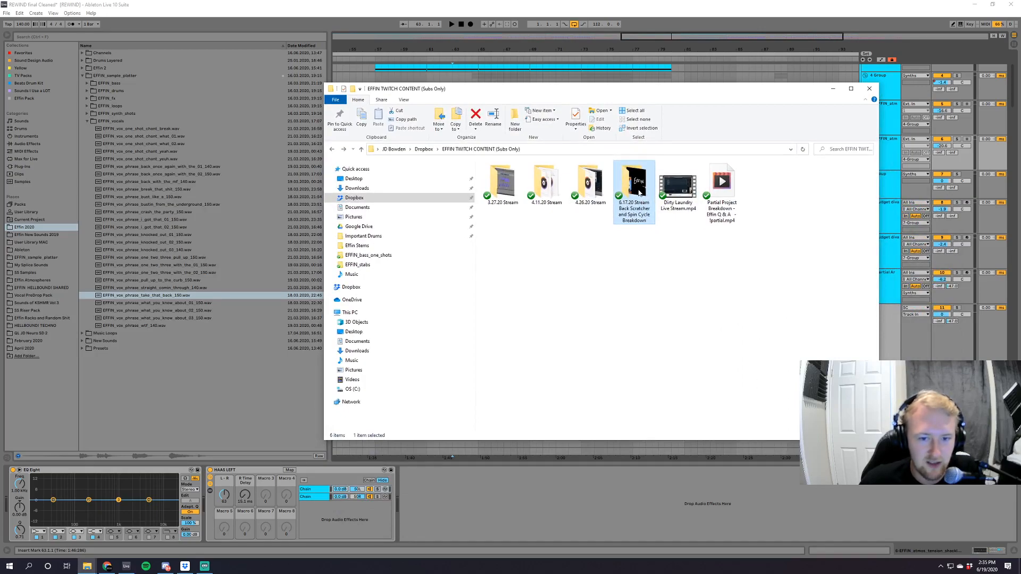
double_click(640, 193)
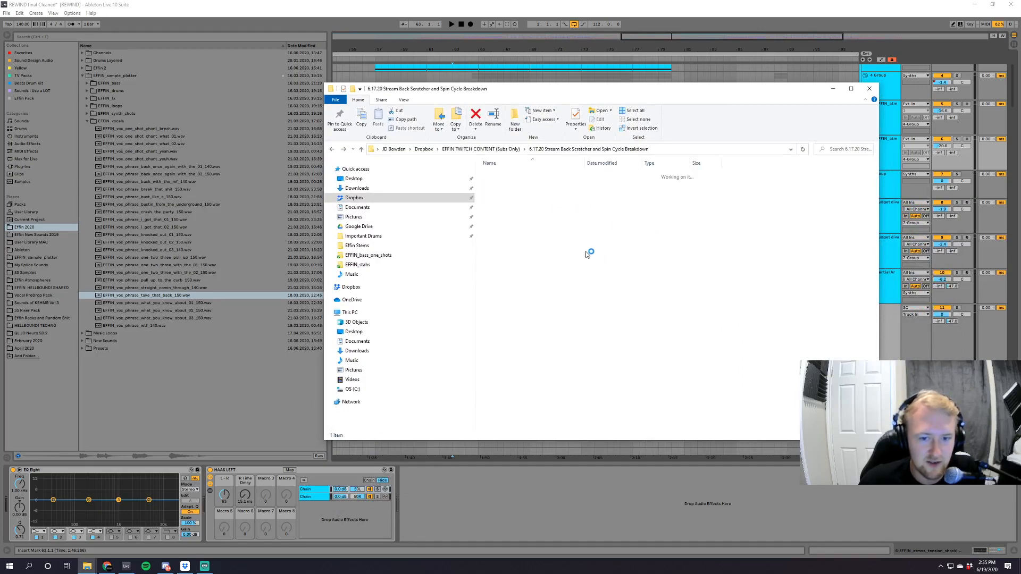
click(332, 150)
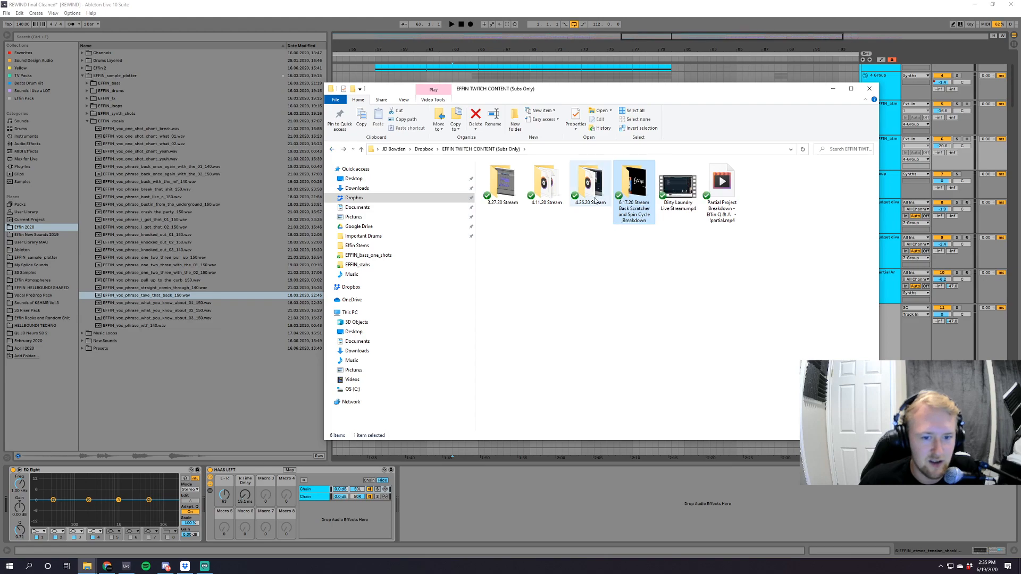
Open the 4.26.20 Stream folder and play the Twitch Glitch 01.wav and Twitch Glitch 02.wav samples.
double_click(594, 199)
drag(536, 216, 527, 175)
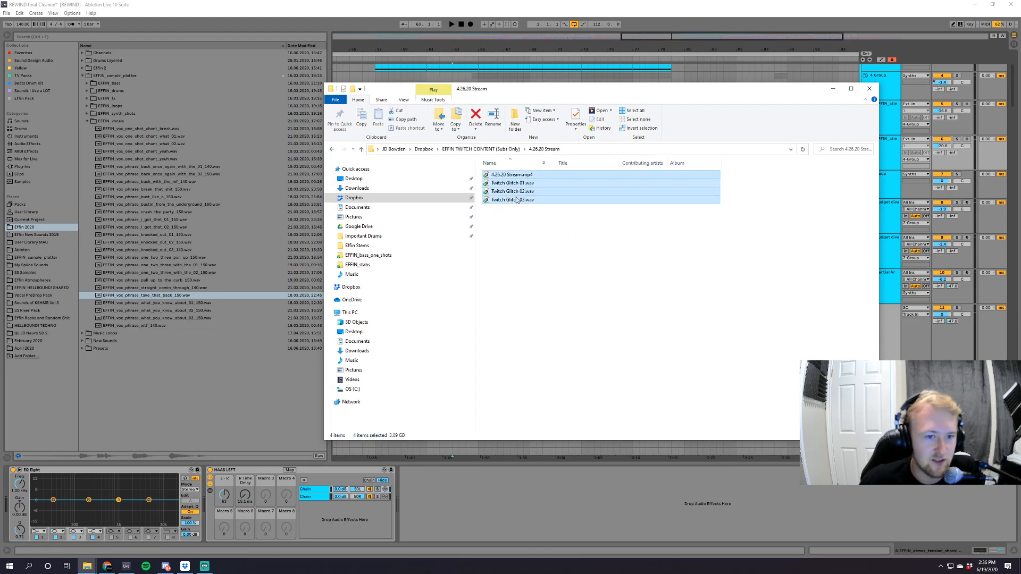
click(583, 209)
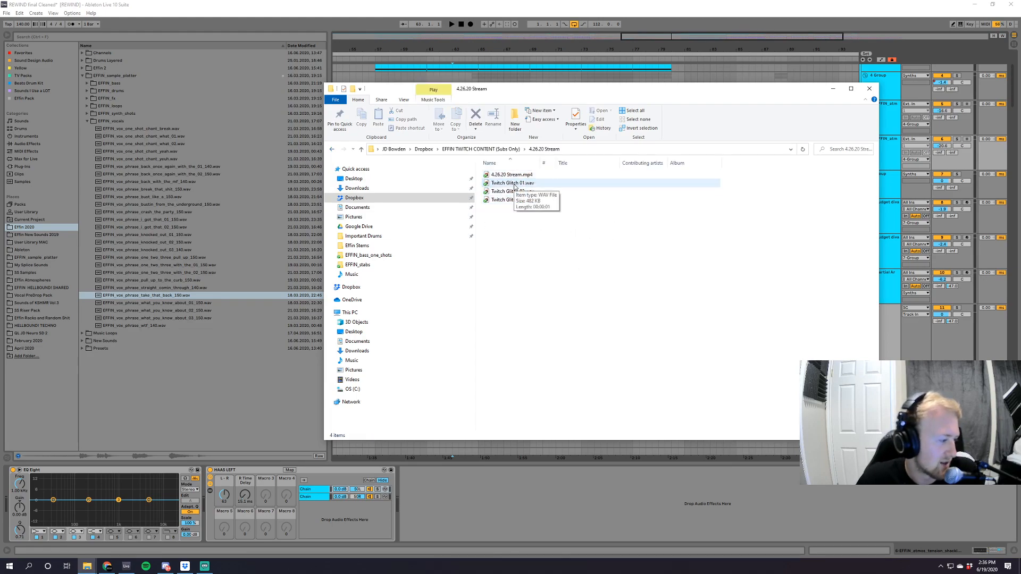
double_click(515, 183)
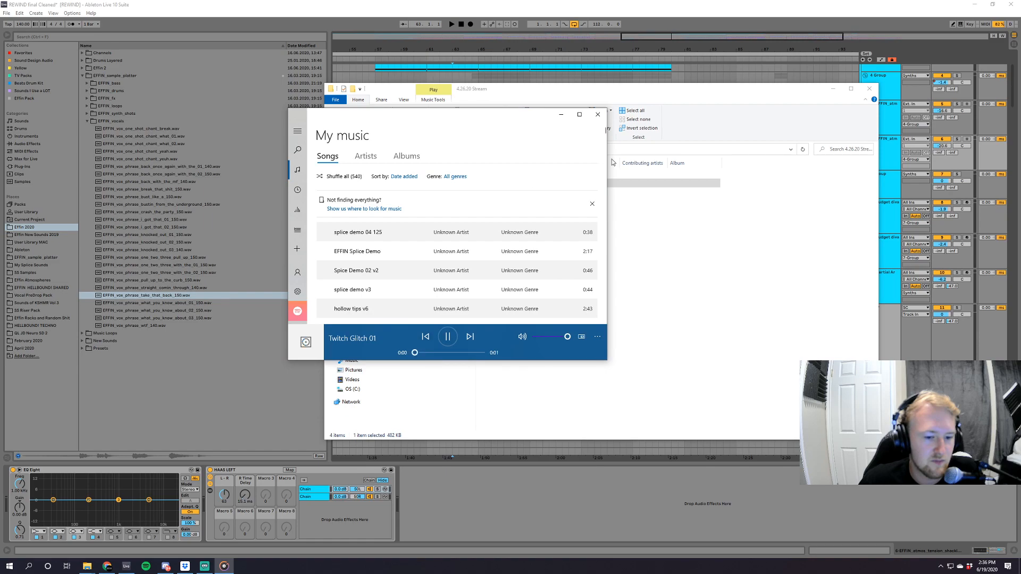
click(601, 119)
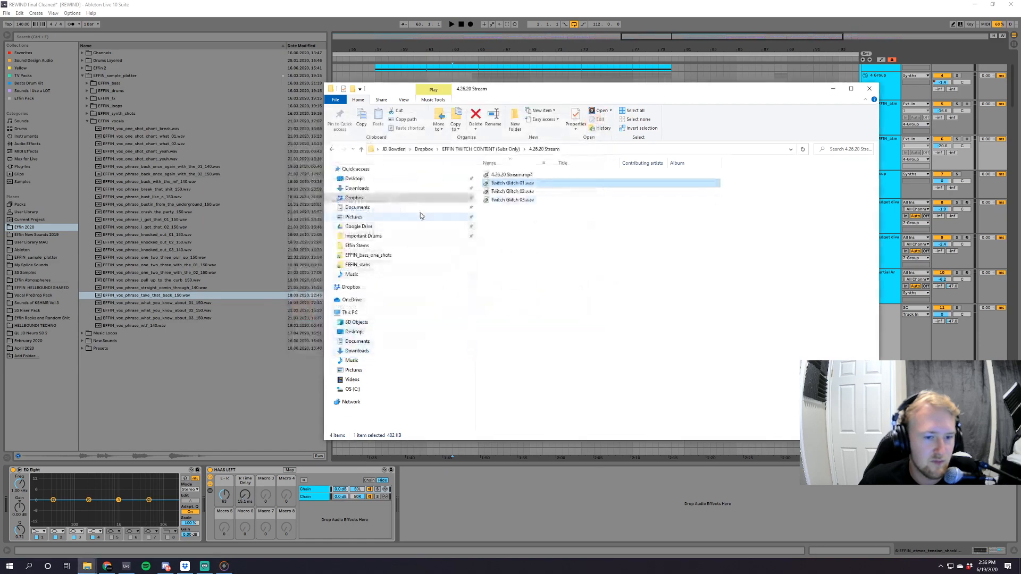
double_click(511, 192)
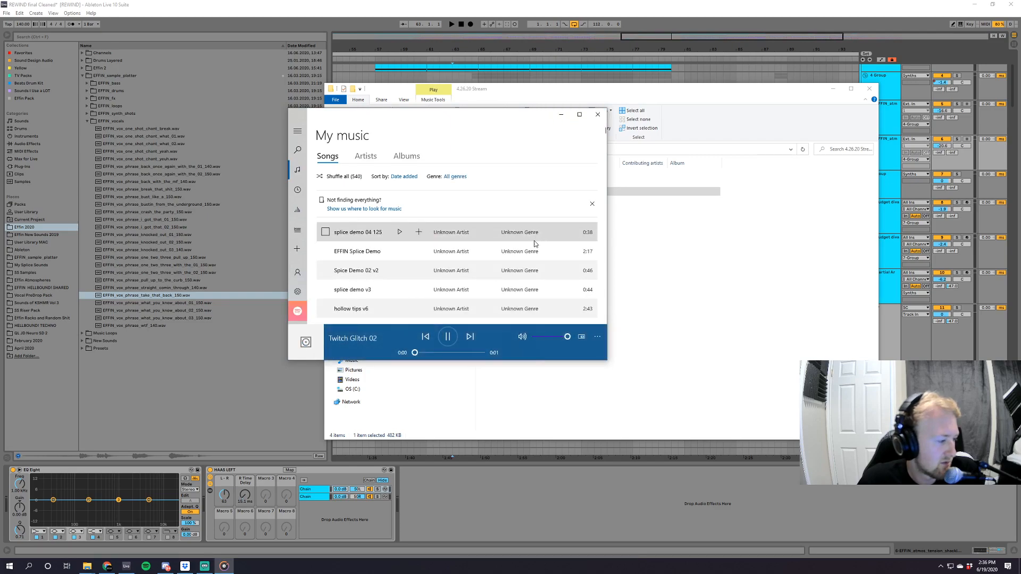
click(598, 115)
Show the contents of the 4.11.20 Stream folder and open EFFIN_snare_powerhouse_D#.wav in the music player, closing the player again.
click(333, 150)
click(550, 200)
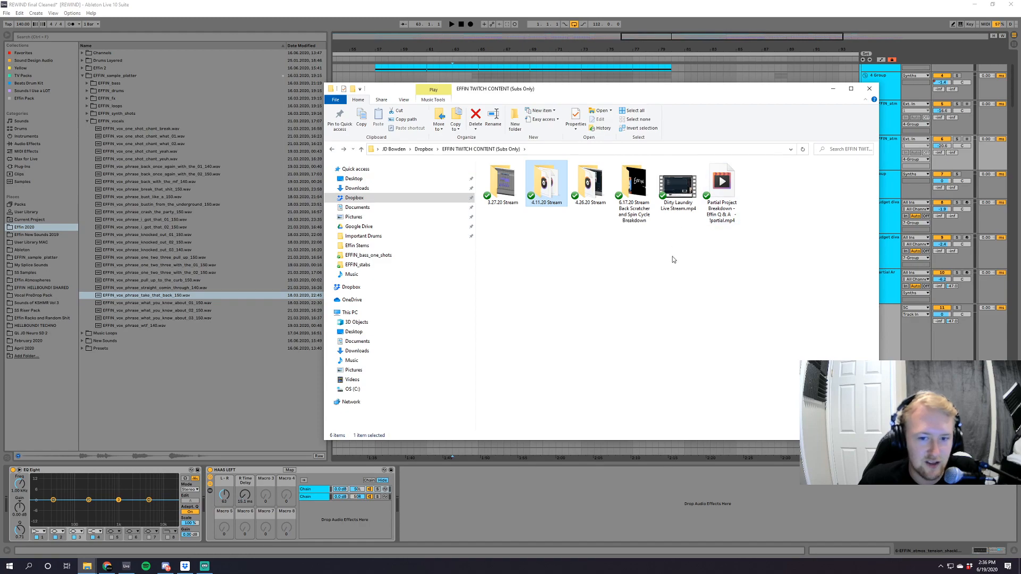
drag(729, 278, 702, 163)
double_click(546, 184)
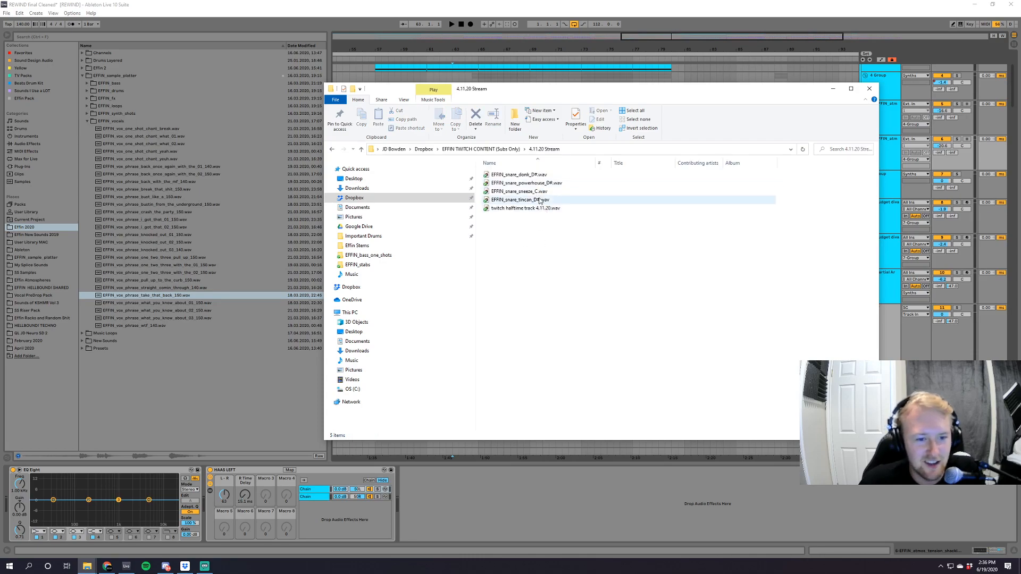
drag(546, 243, 535, 157)
click(537, 170)
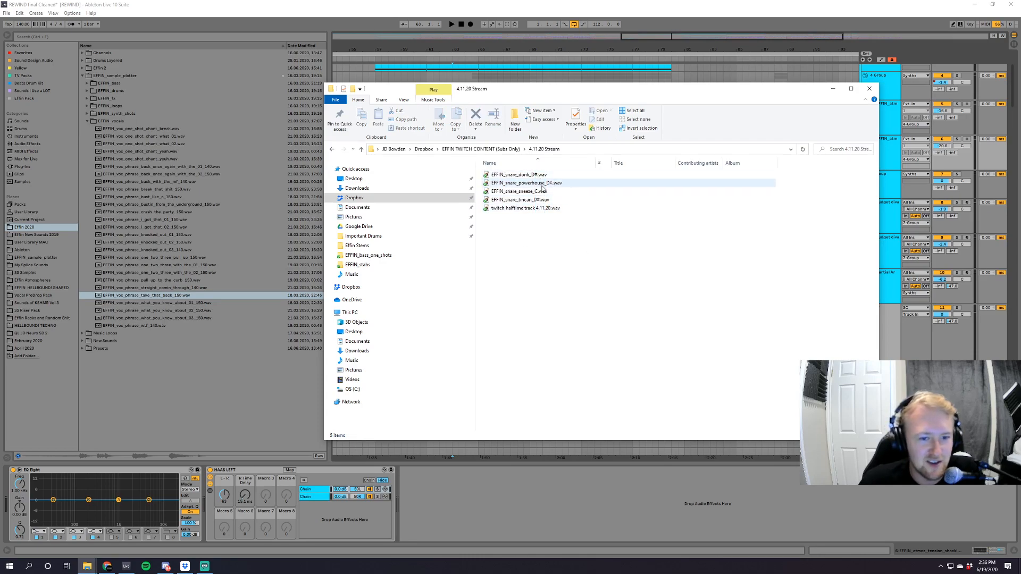
double_click(542, 184)
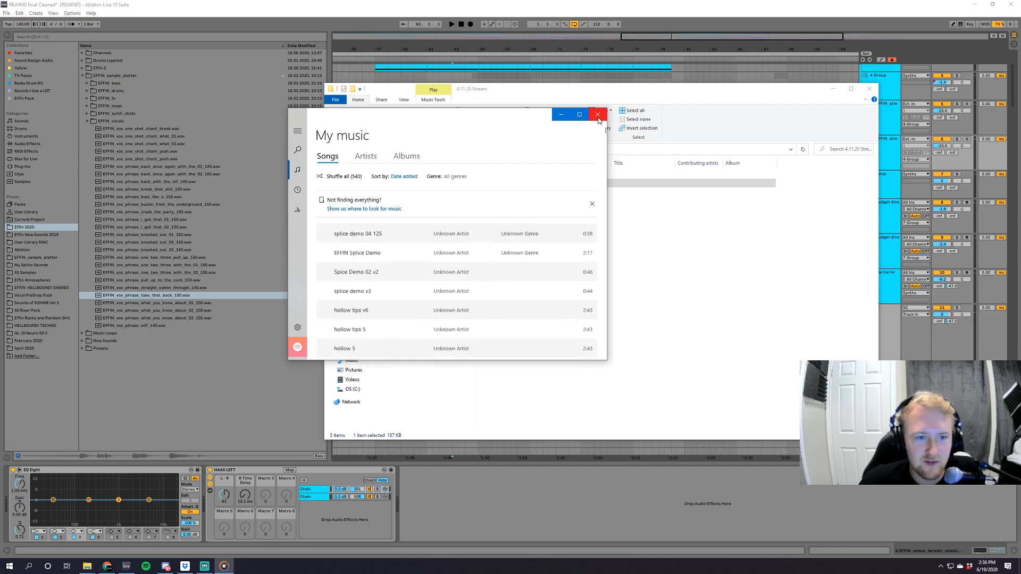
click(598, 116)
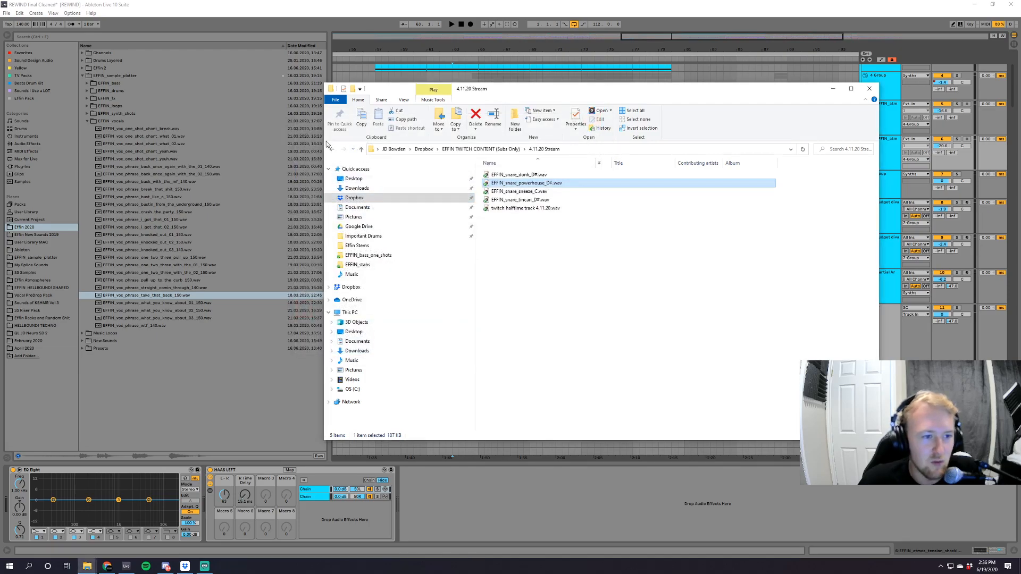
Minimize the content folder and close the Dropbox share dialog to return to the REWIND project in Ableton Live.
click(332, 150)
click(833, 90)
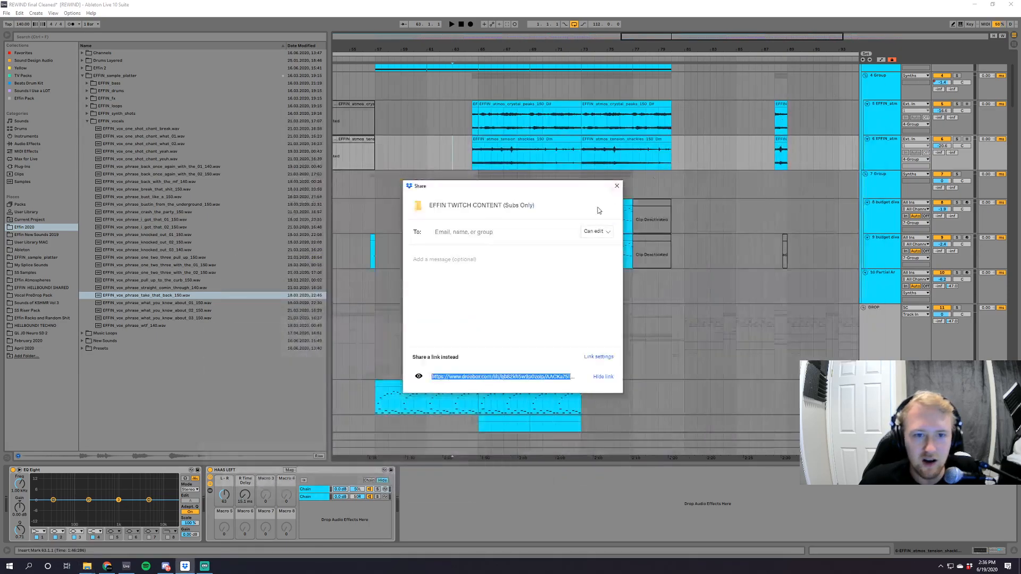
click(617, 185)
Solo the Sub AUDIO track and audition it from the start of the second drop at bar 81.
scroll(588, 334, down, 3)
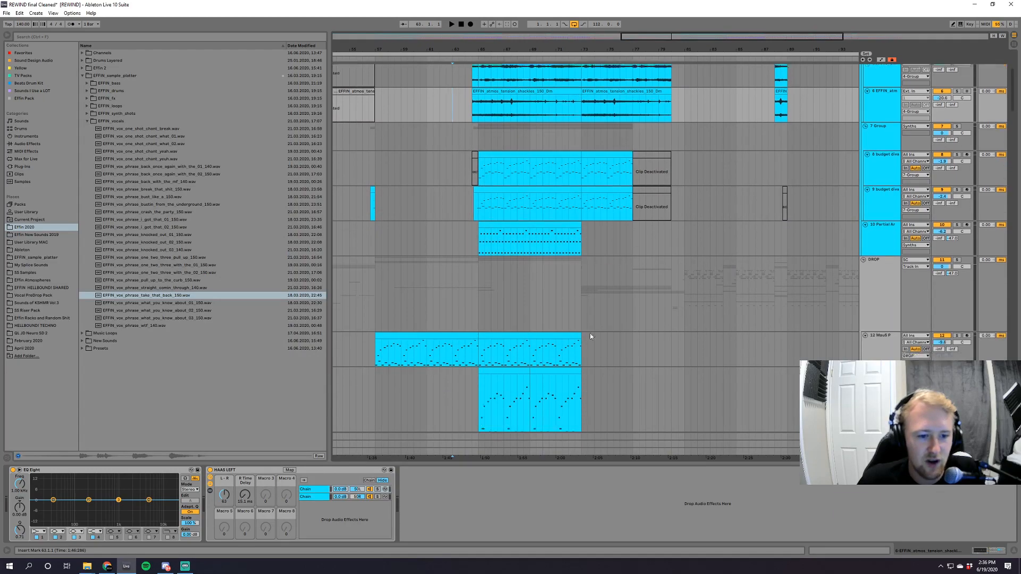
scroll(589, 334, down, 6)
drag(680, 36, 755, 36)
drag(1013, 114, 1019, 166)
drag(779, 37, 774, 108)
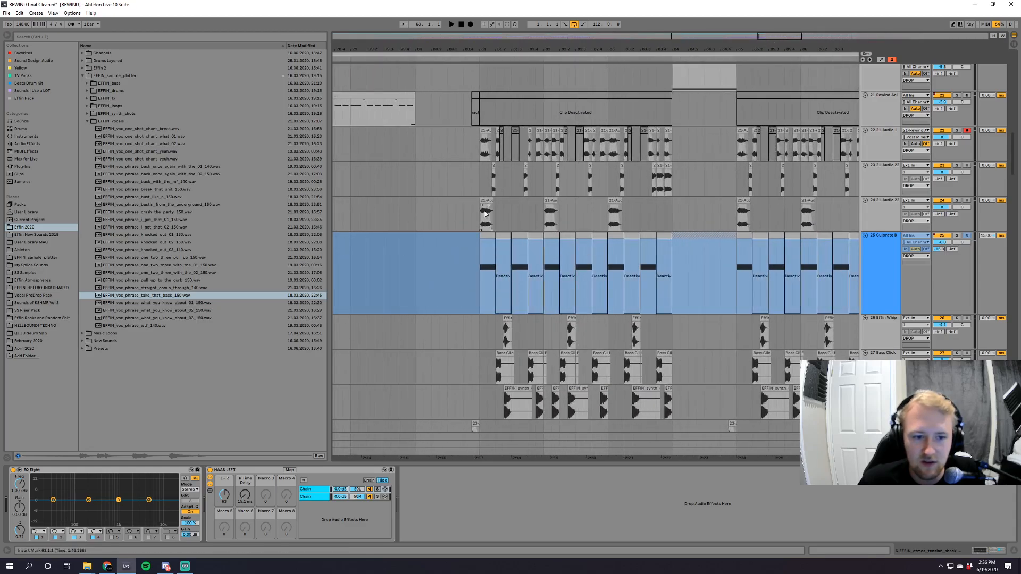
drag(1013, 171, 1020, 285)
click(956, 196)
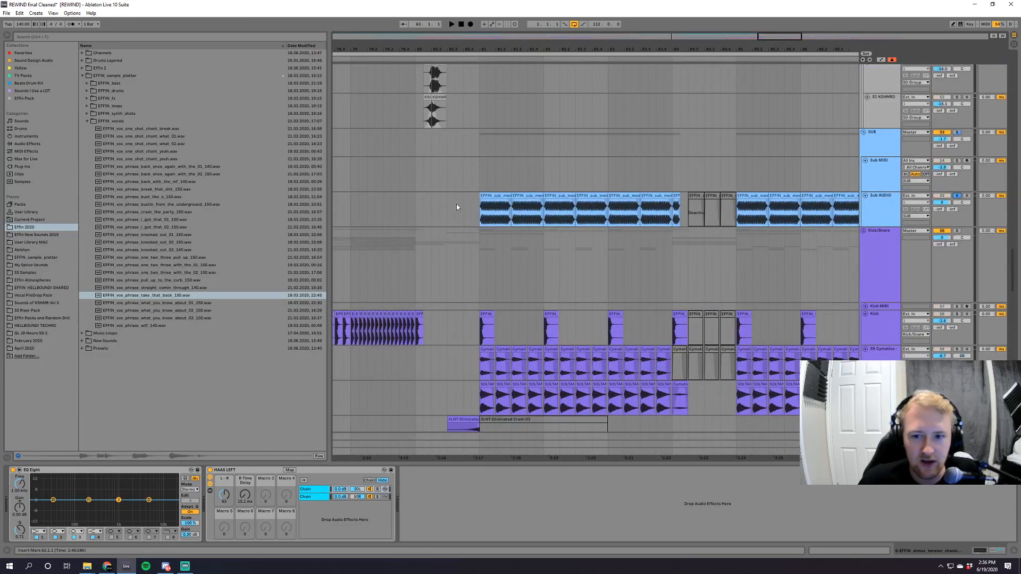
click(477, 212)
key(space)
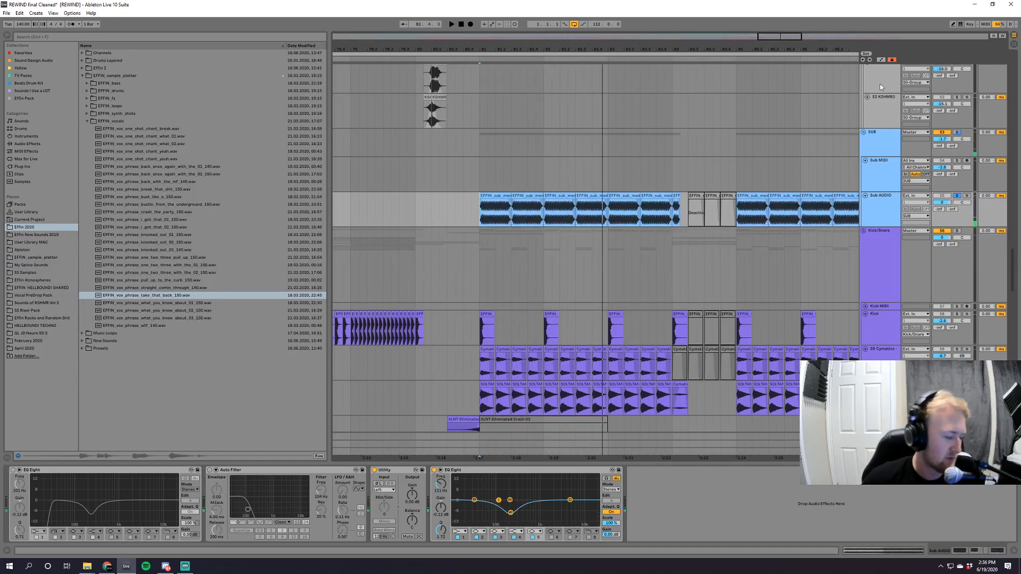
Open the first sub clip of the second drop, display its Transposition envelope, and audition the clip.
double_click(499, 212)
click(146, 310)
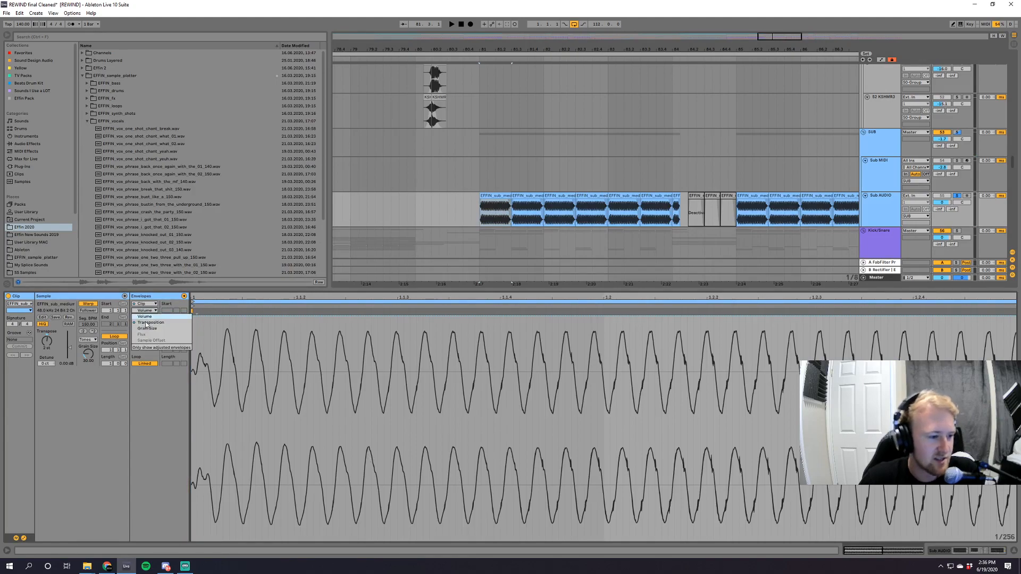
click(150, 322)
key(space)
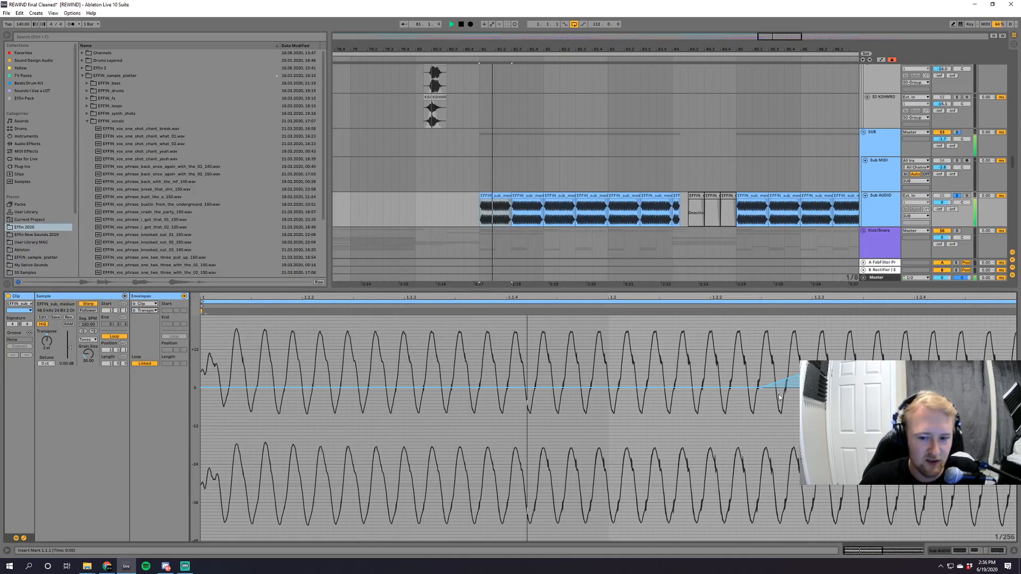
key(space)
Toggle the SUB, Kick/Snare and DROP group solos while auditioning the second drop, and stop playback.
click(957, 133)
ctrl+click(957, 231)
key(space)
scroll(985, 198, down, 10)
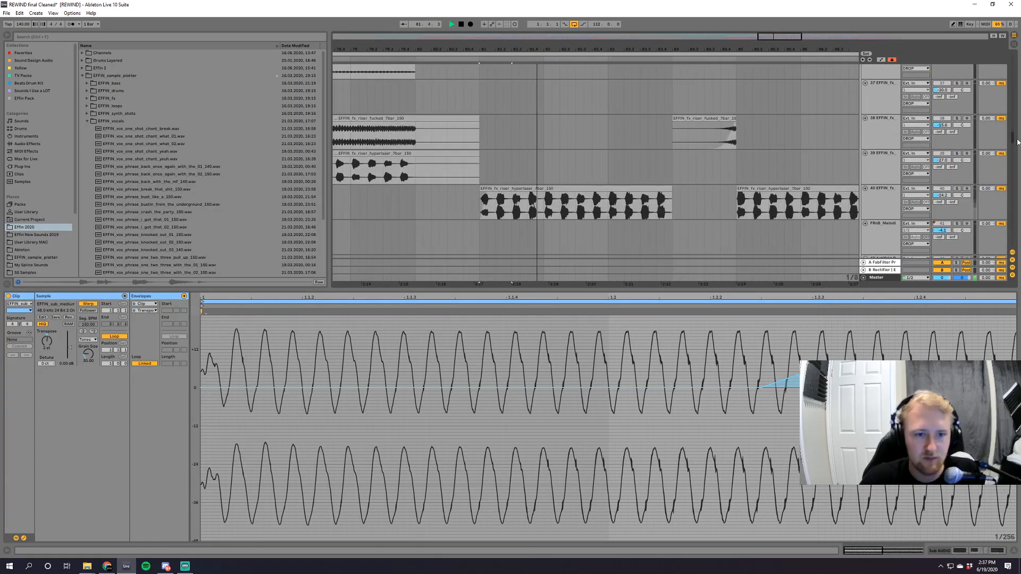
drag(1020, 121, 1020, 78)
key(space)
click(956, 165)
key(space)
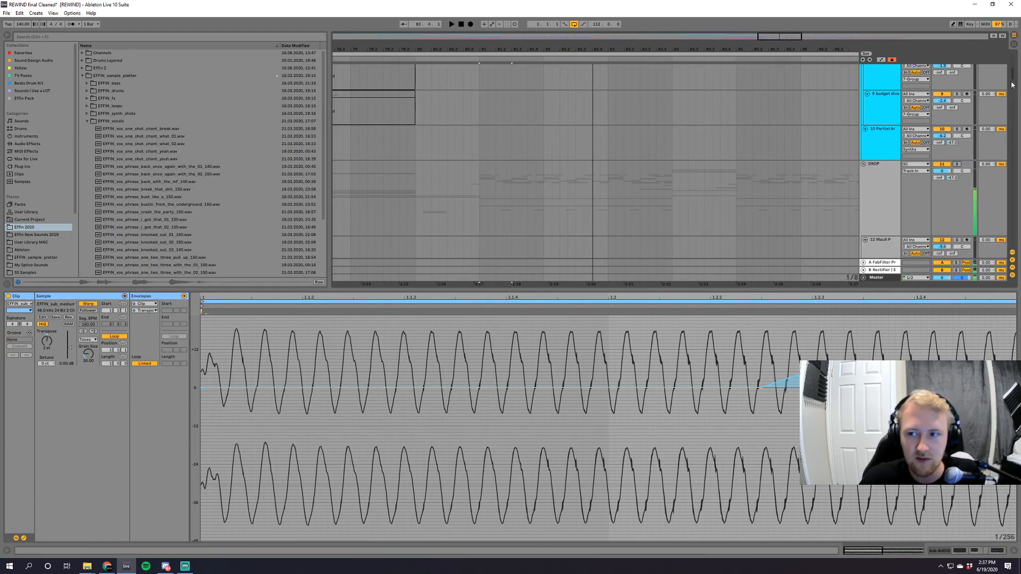
Set the playback start just before bar 81 and play into the second drop.
scroll(1011, 86, up, 5)
click(871, 85)
key(space)
key(space)
click(455, 88)
key(space)
Review the drum and FX tracks during playback and select the ghost track's clip just before bar 89.
drag(1016, 65, 1013, 363)
scroll(566, 112, up, 6)
click(555, 132)
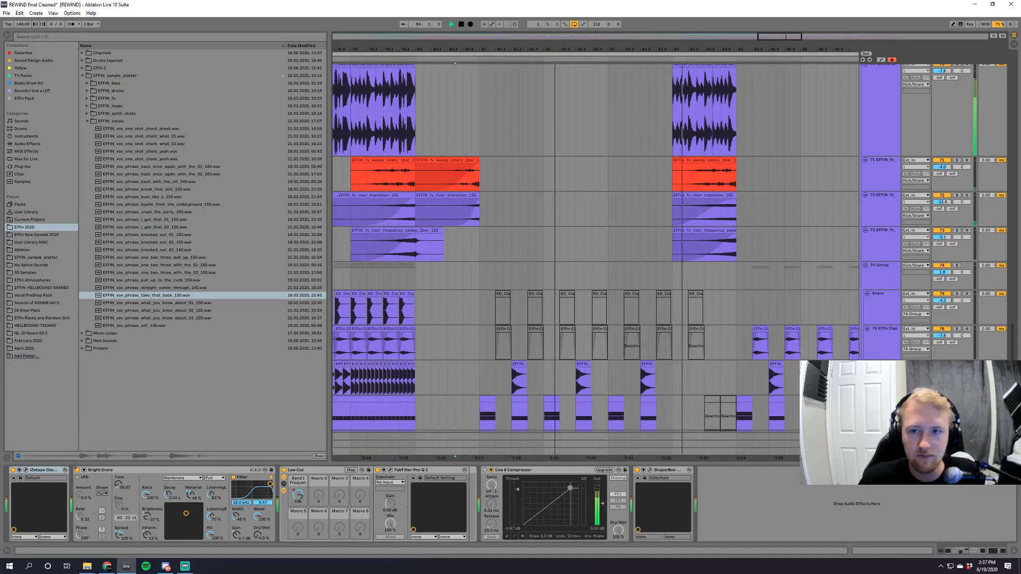
key(minus)
scroll(554, 131, down, 8)
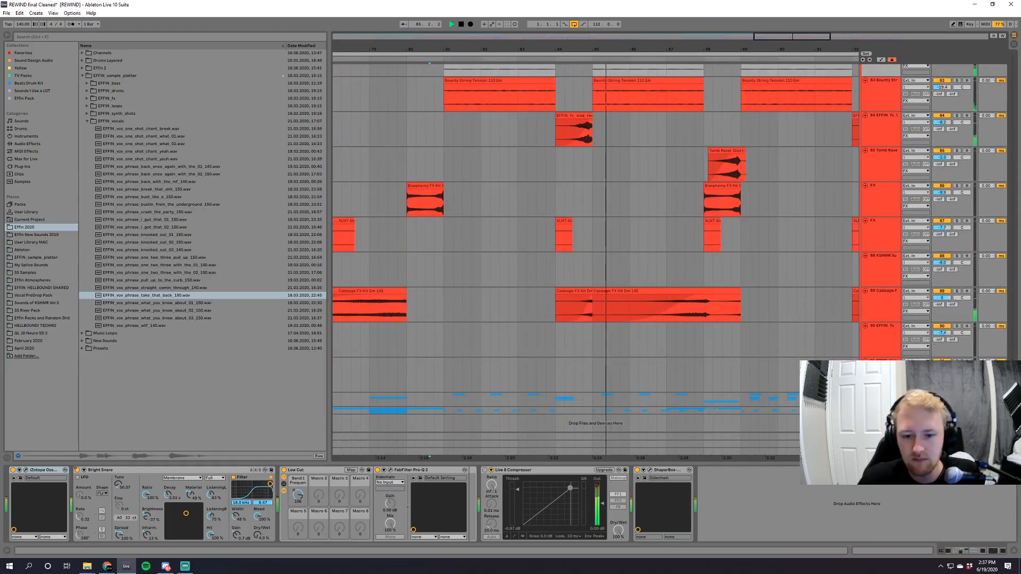
scroll(596, 212, up, 8)
click(735, 151)
drag(808, 33, 808, 20)
Examine the second drop's drum, bass and synth layers up to the SC track while it plays, and stop playback.
scroll(638, 212, up, 8)
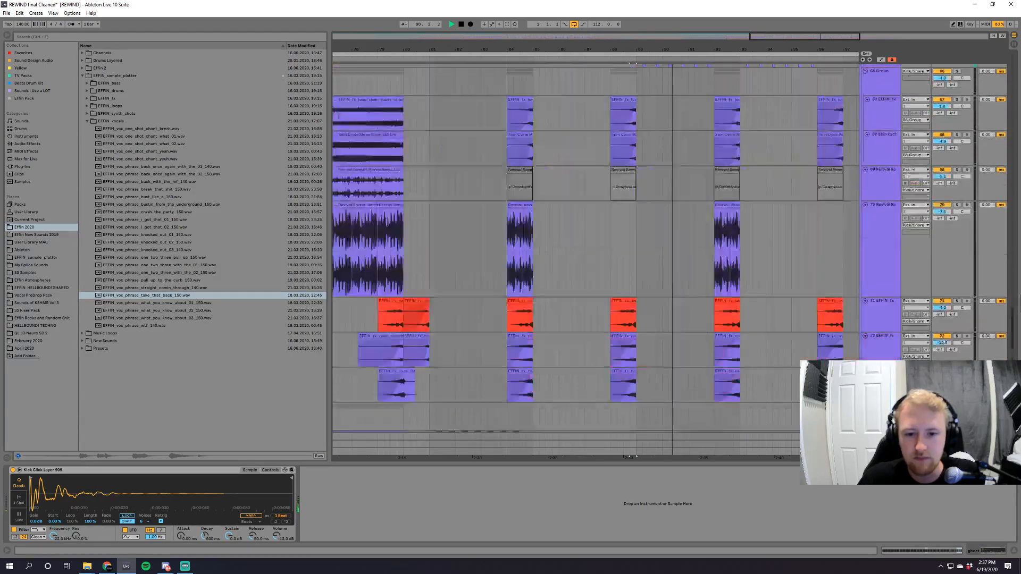
scroll(596, 261, up, 10)
scroll(595, 261, up, 12)
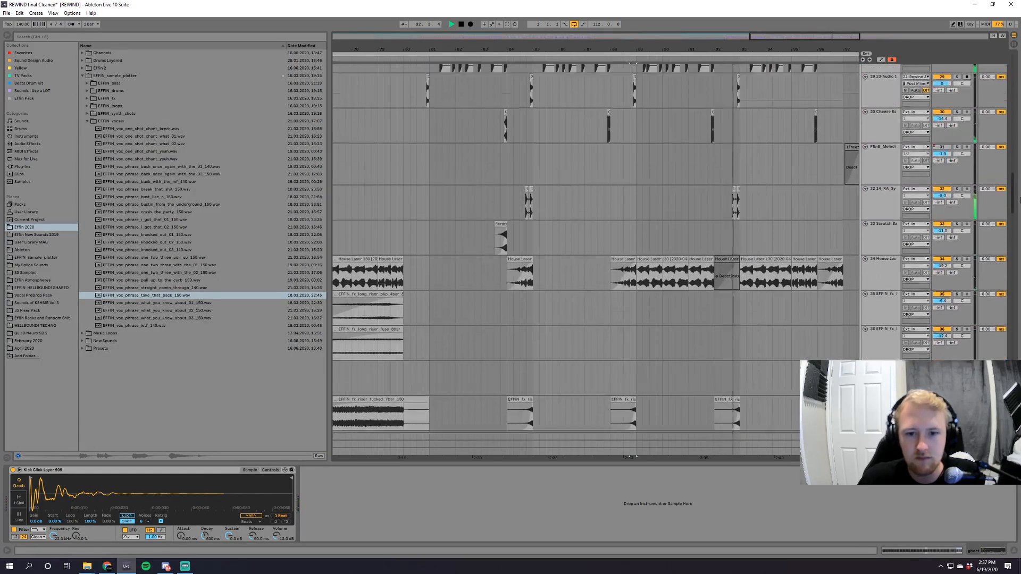
scroll(596, 260, up, 1)
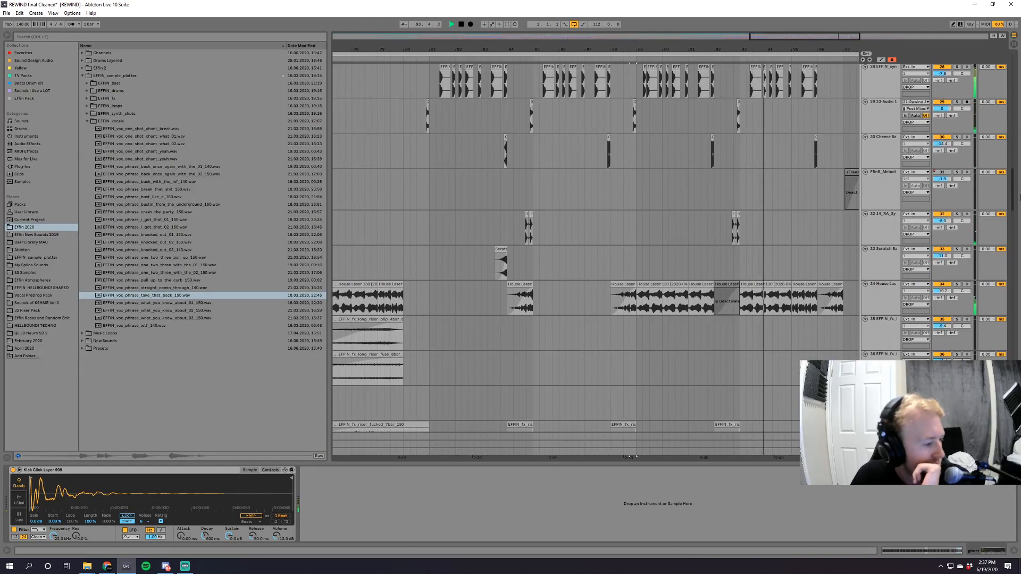
scroll(596, 261, up, 1)
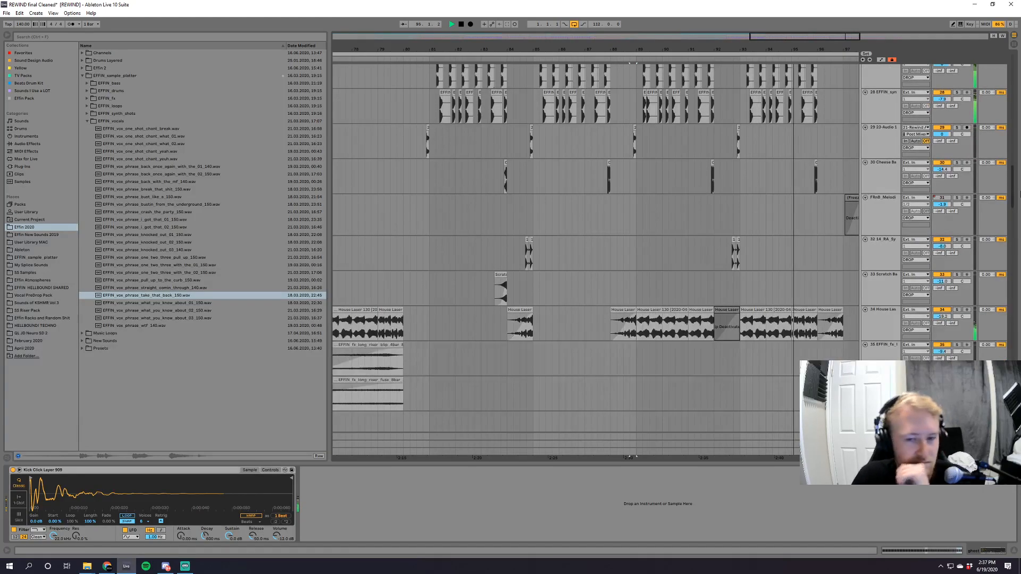
scroll(596, 260, up, 4)
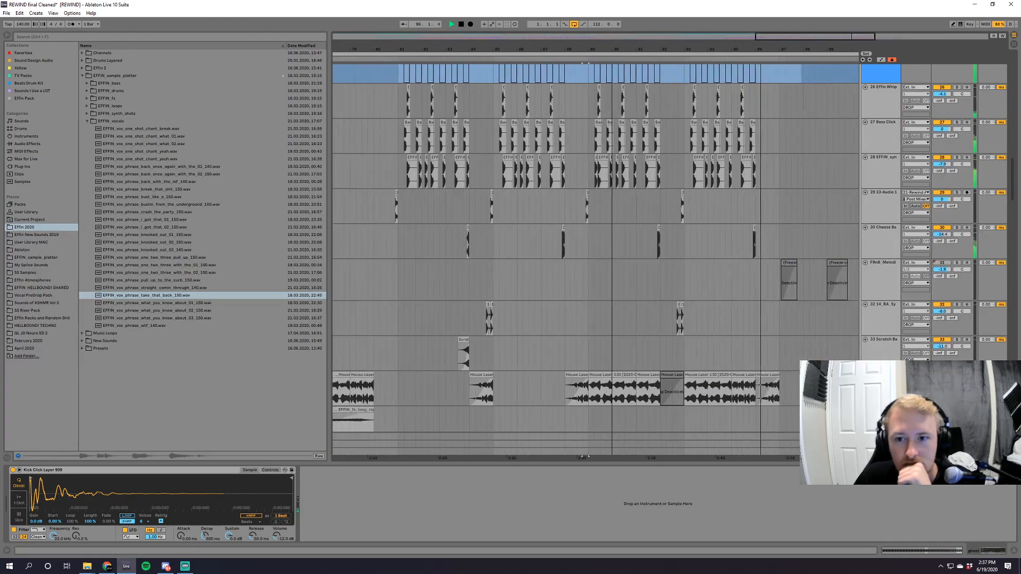
scroll(1016, 126, up, 15)
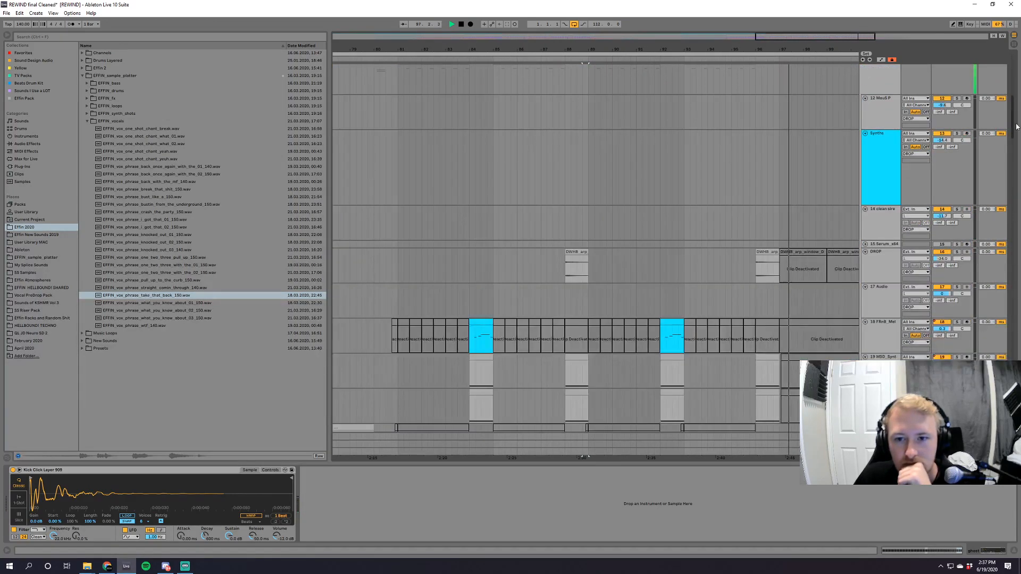
scroll(1017, 126, up, 10)
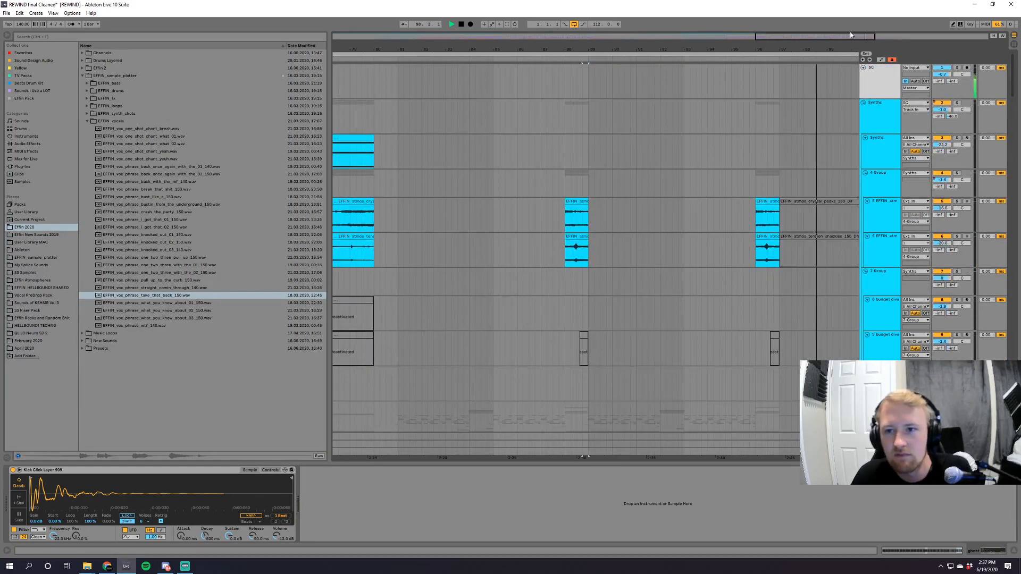
key(space)
key(minus)
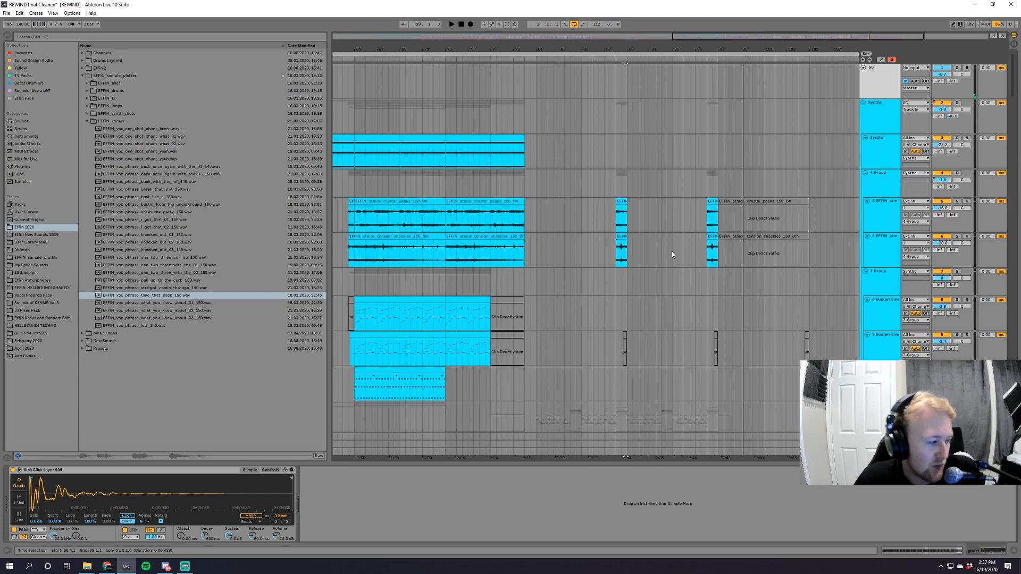
Collapse the Synths, DROP, SUB, Kick/Snare and FX groups in the arrangement.
key(minus)
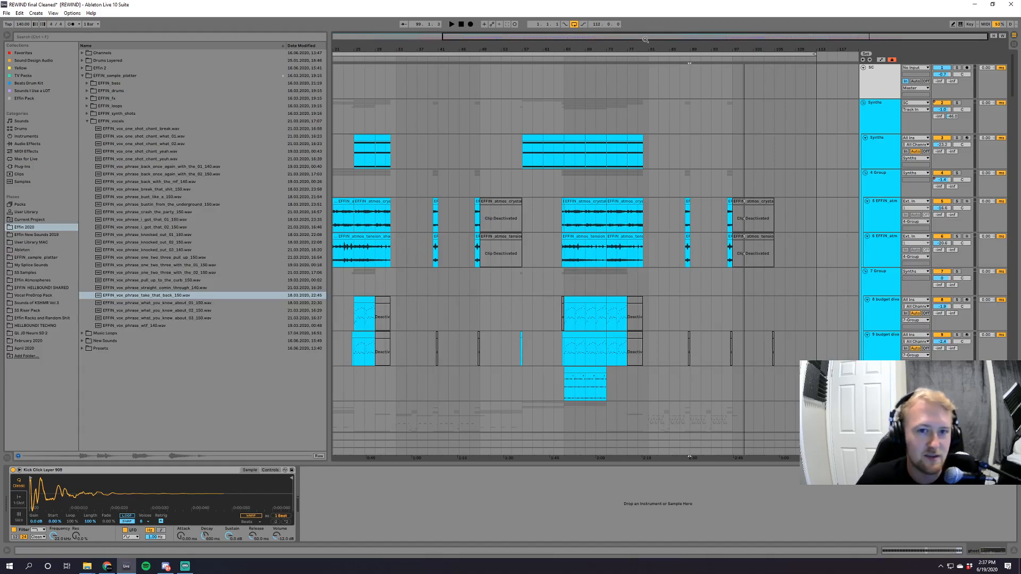
drag(641, 38, 644, 22)
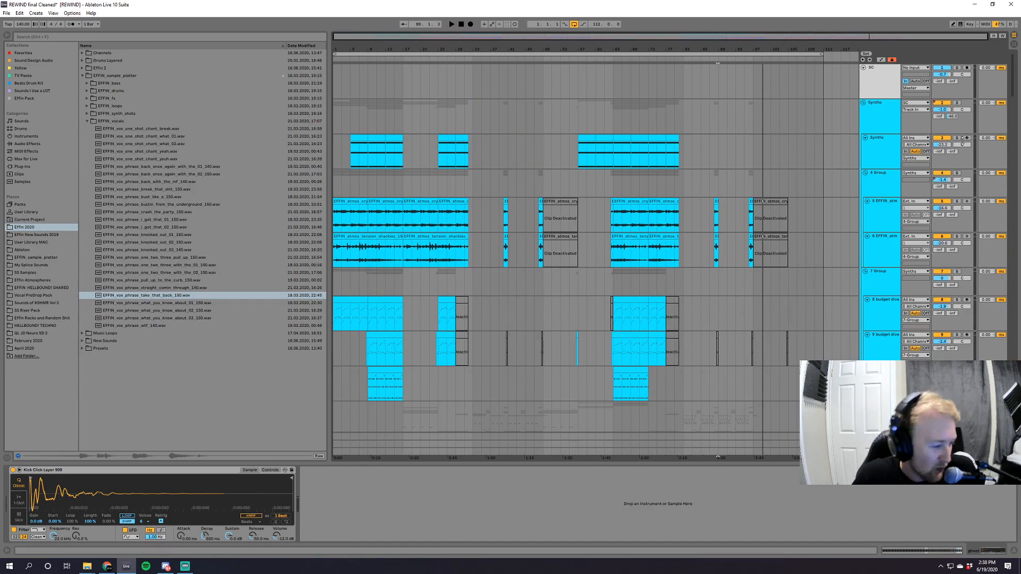
click(863, 102)
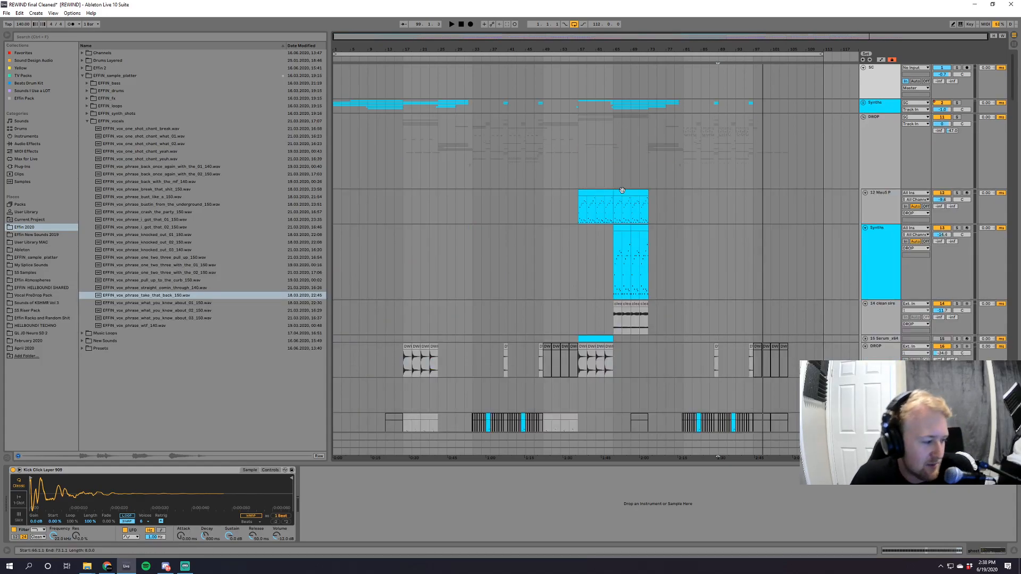
click(862, 117)
click(863, 176)
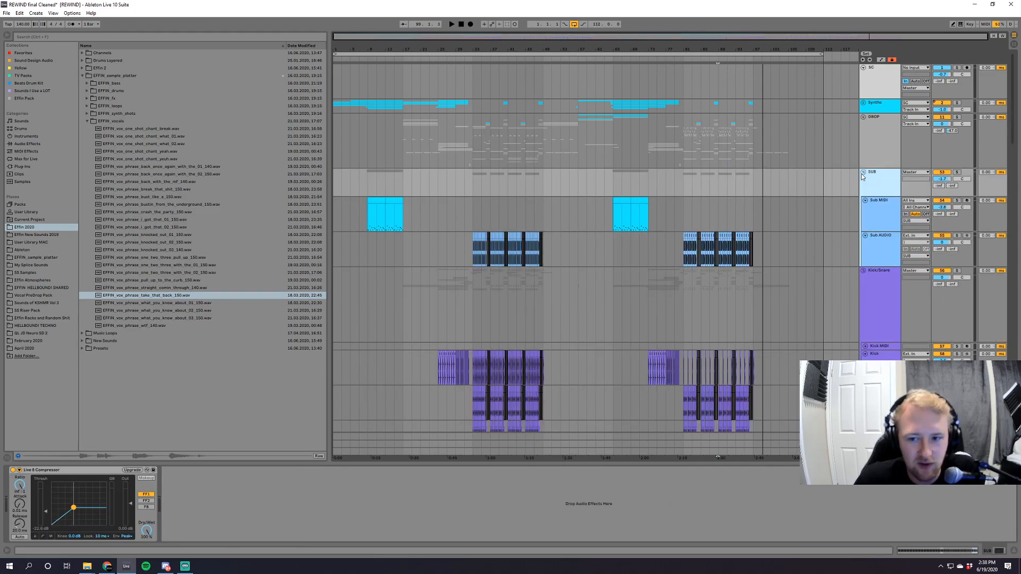
click(863, 173)
scroll(819, 159, down, 2)
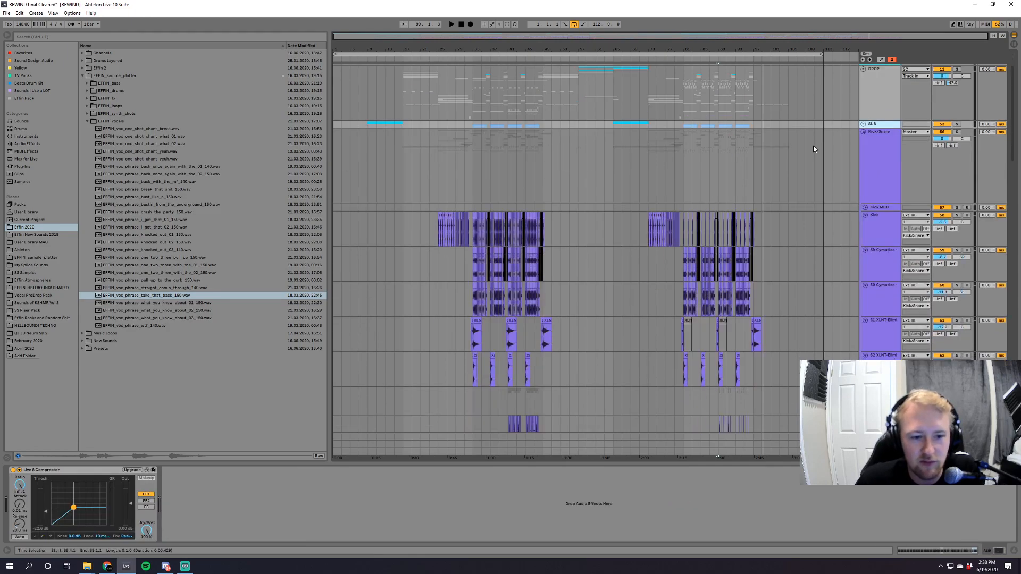
click(863, 131)
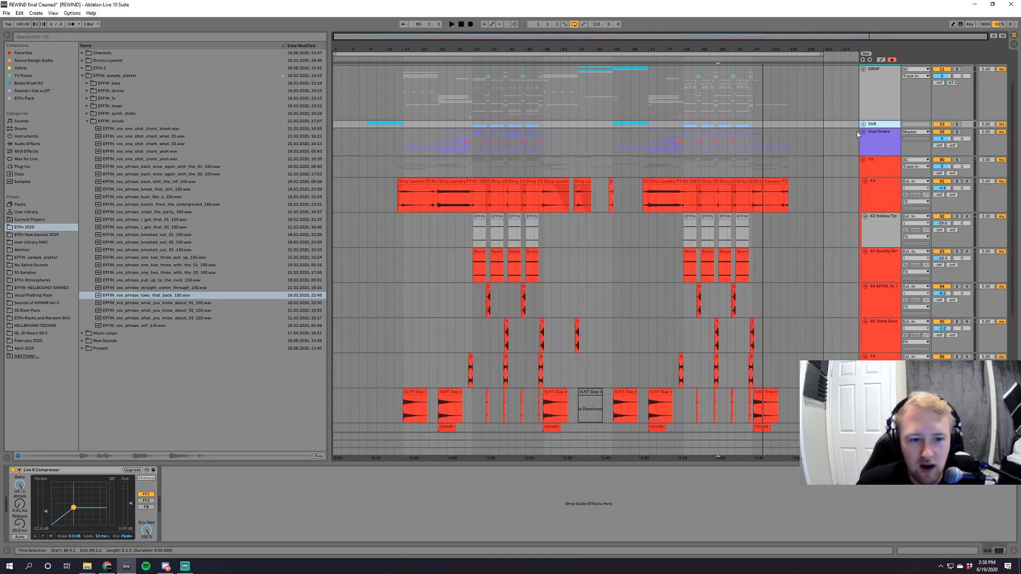
click(863, 159)
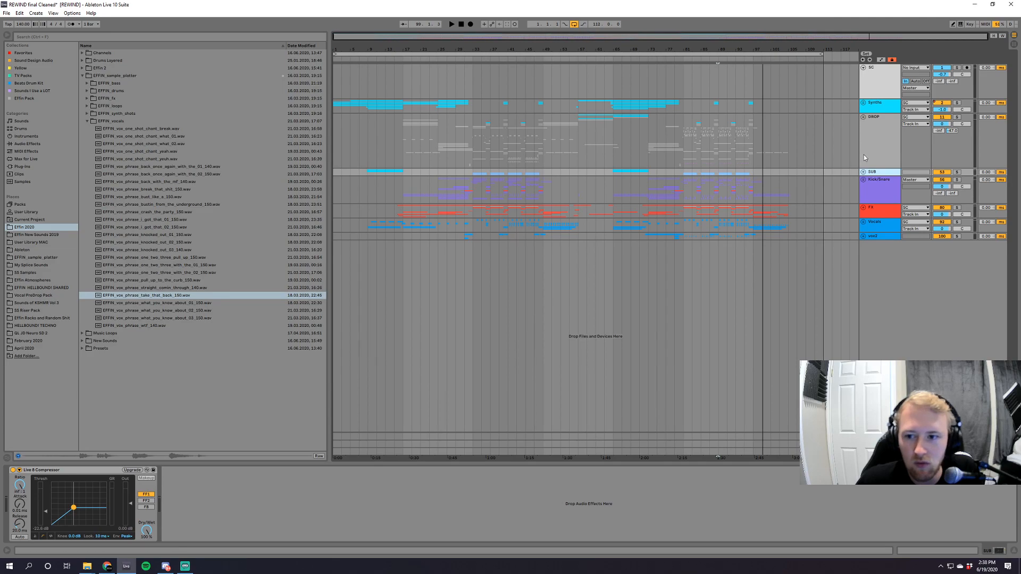
click(863, 180)
click(863, 181)
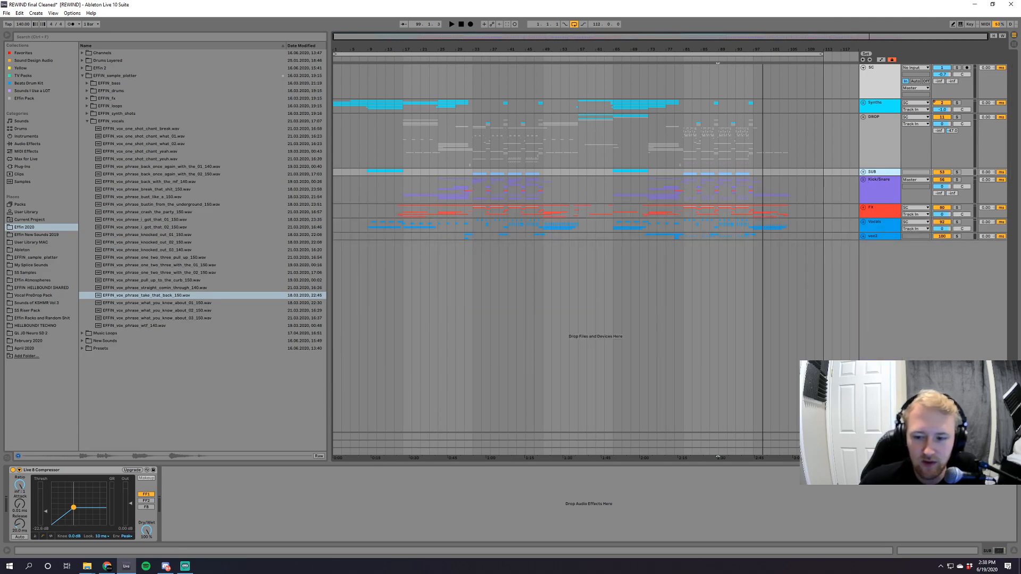
Show the SC track's device chain and close the Ozone 7 Exciter and preset manager windows.
click(877, 82)
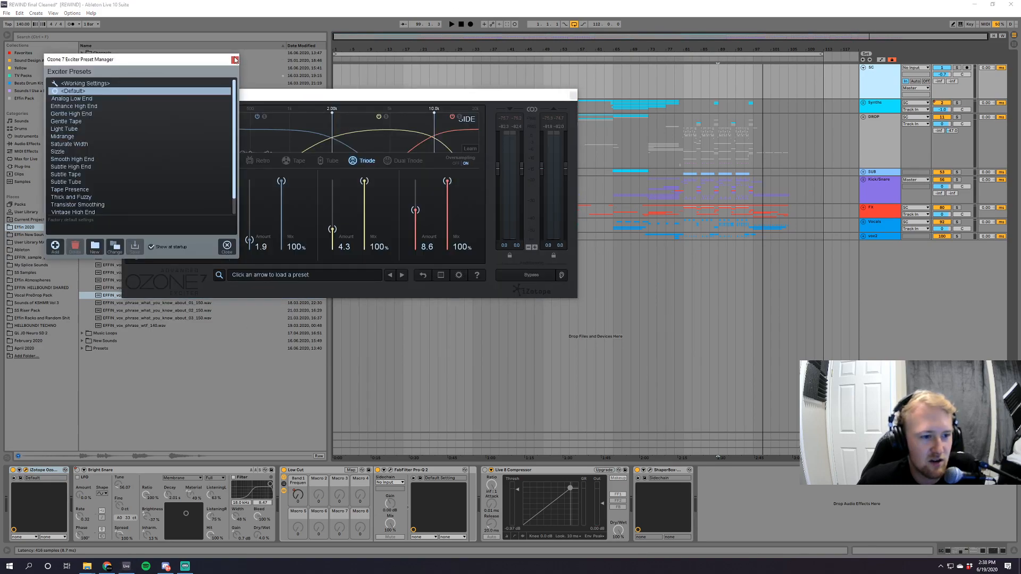
click(235, 59)
click(573, 95)
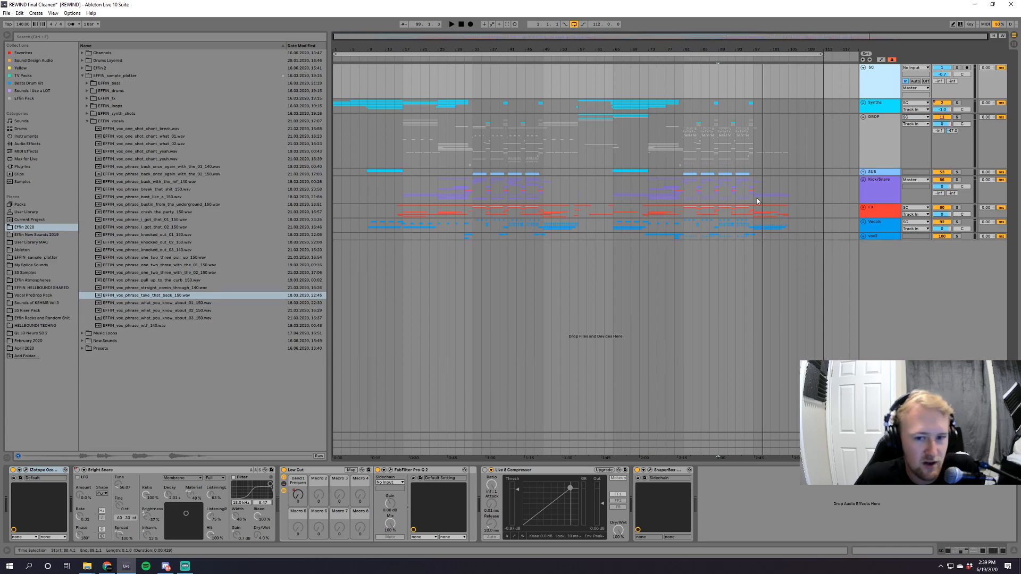
Play from bar 49 with the Vocals group briefly soloed, and show the Master track's devices.
click(542, 159)
key(space)
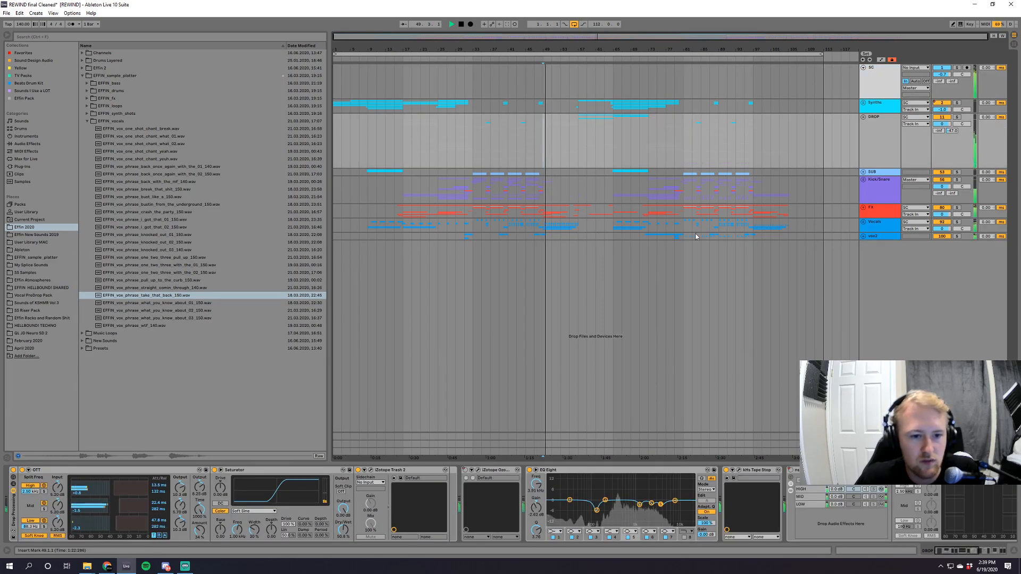
click(956, 222)
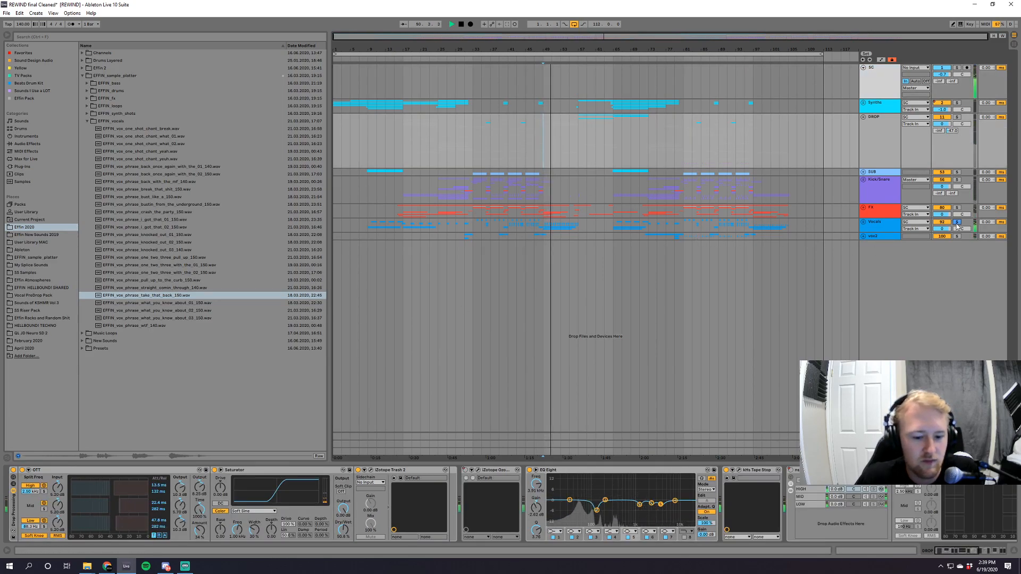
click(957, 222)
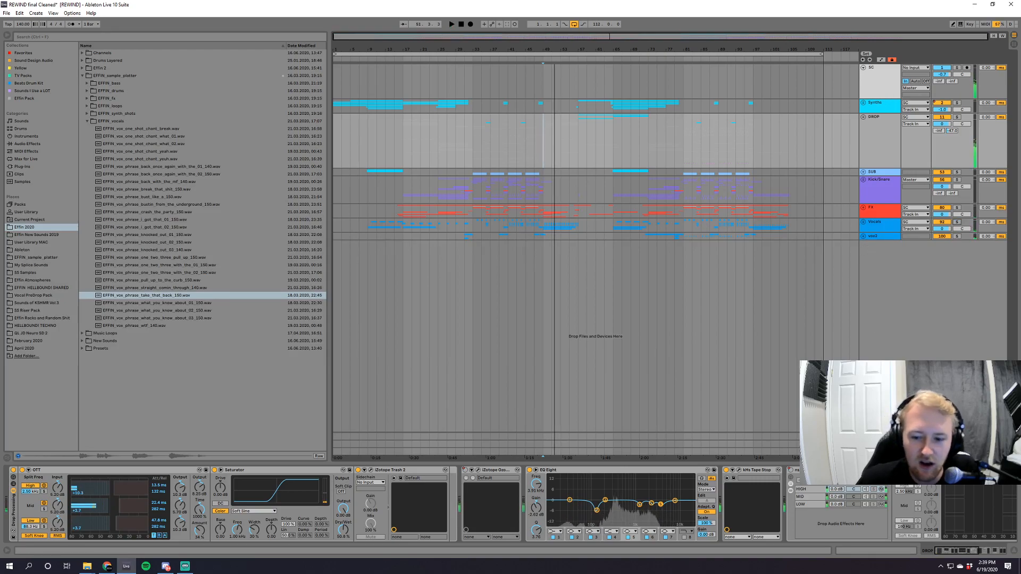
click(880, 452)
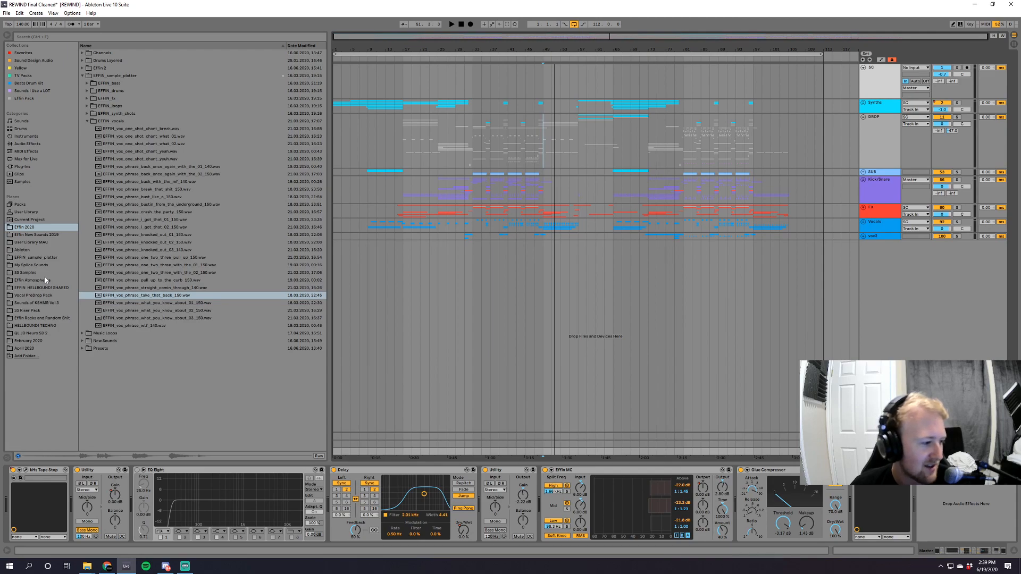
Search the browser for "rave vocal" and list the matches from all results.
click(102, 38)
text(ra)
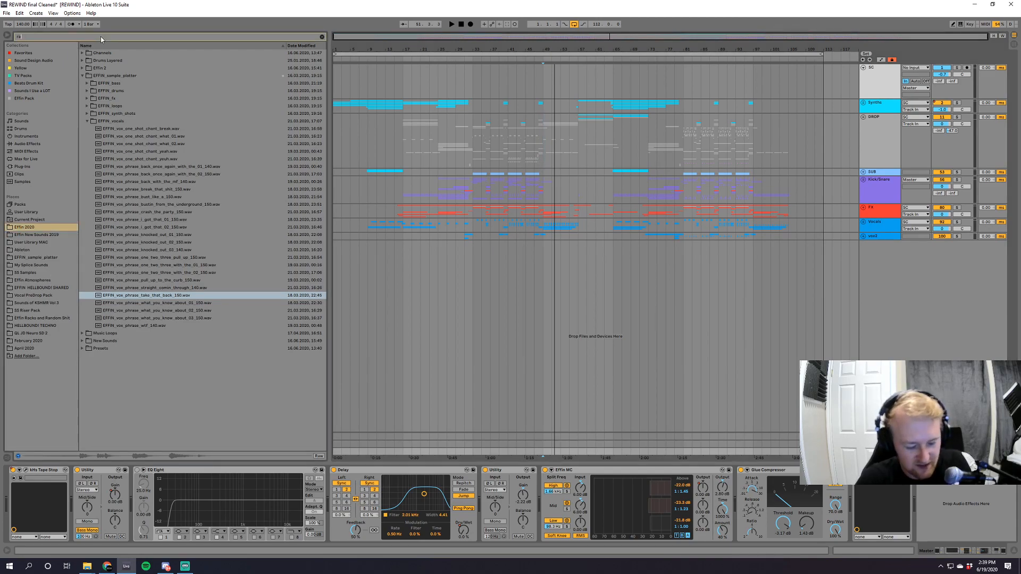
text(ev vocal)
click(36, 184)
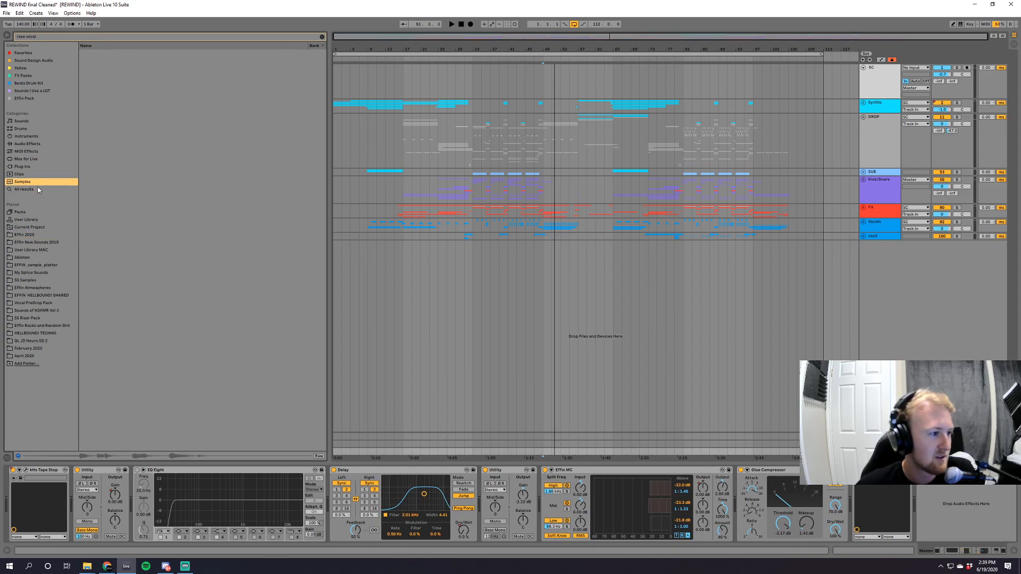
click(38, 189)
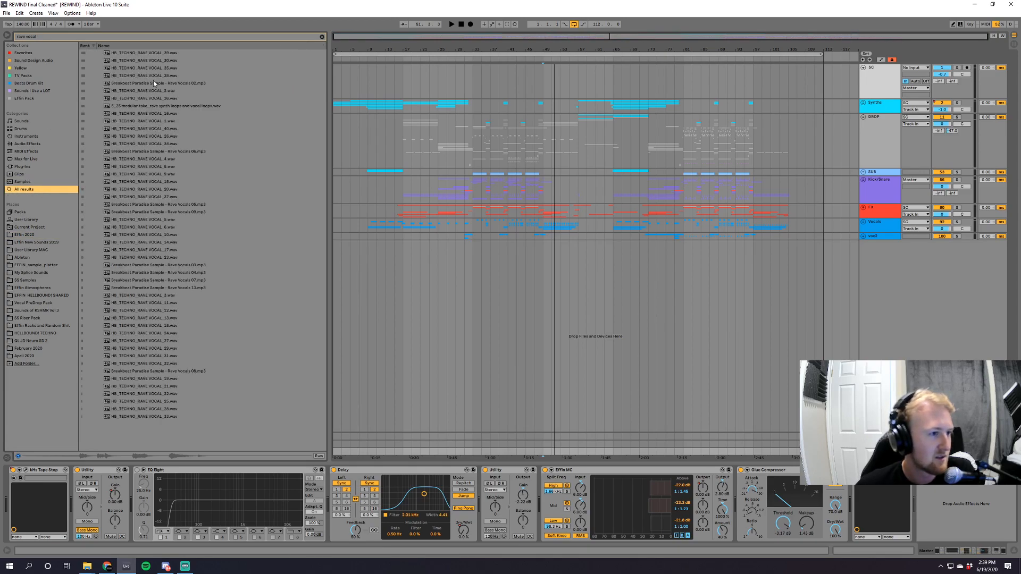
Preview a range of the HB_TECHNO_RAVE VOCAL samples among the search results.
click(148, 326)
click(152, 349)
click(157, 243)
click(164, 227)
click(163, 174)
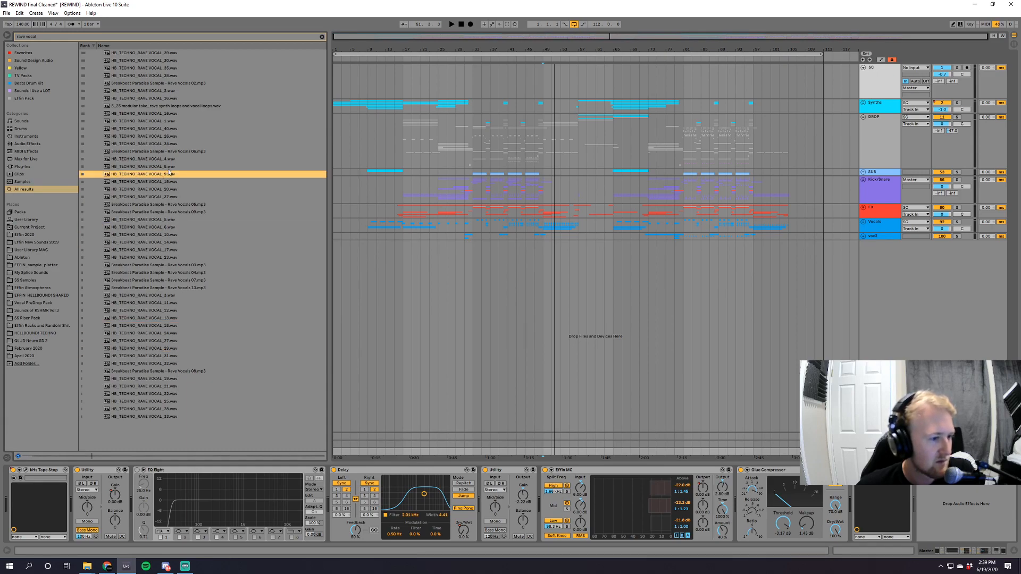
click(169, 158)
click(171, 129)
click(168, 113)
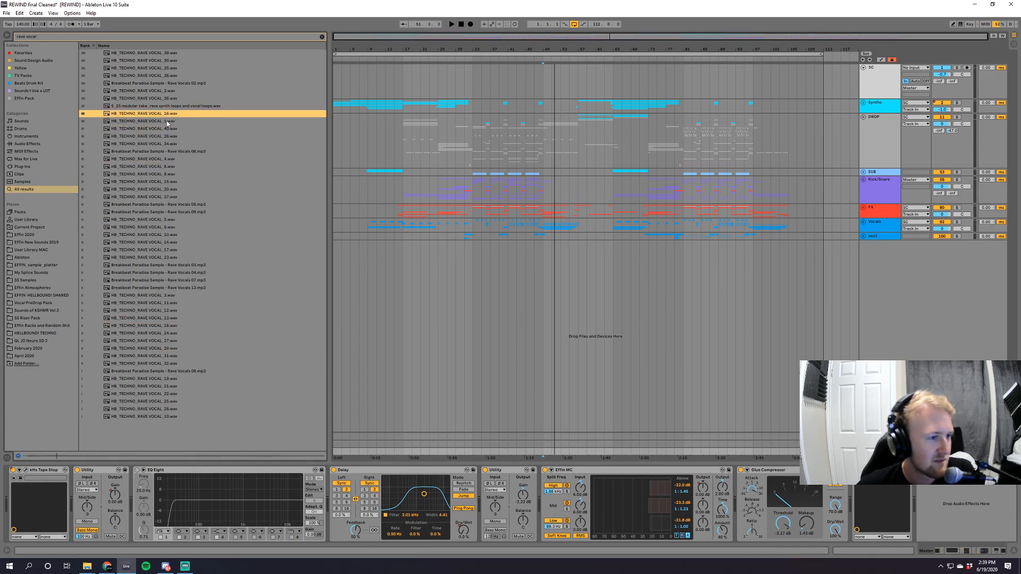
click(165, 68)
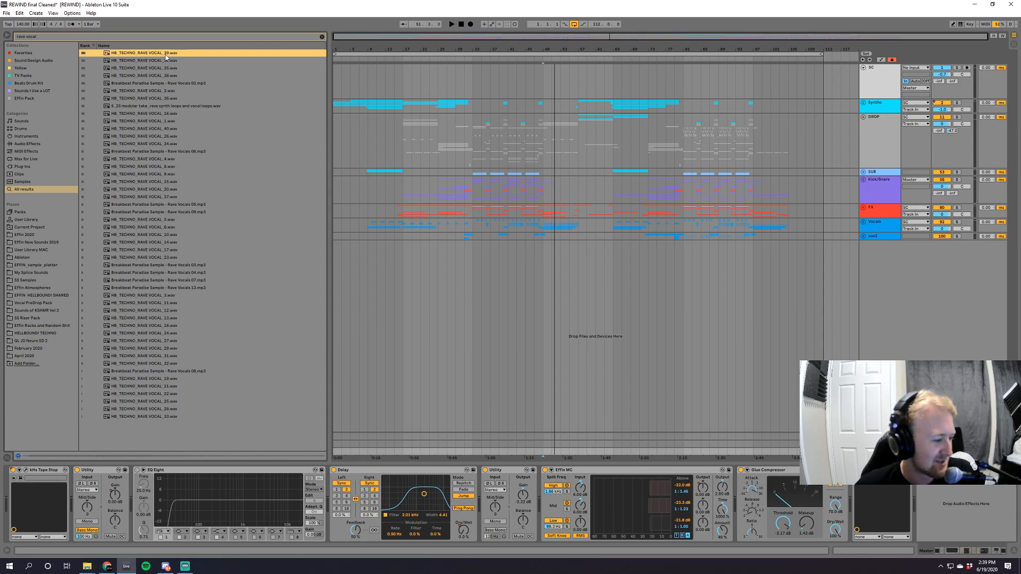
click(163, 63)
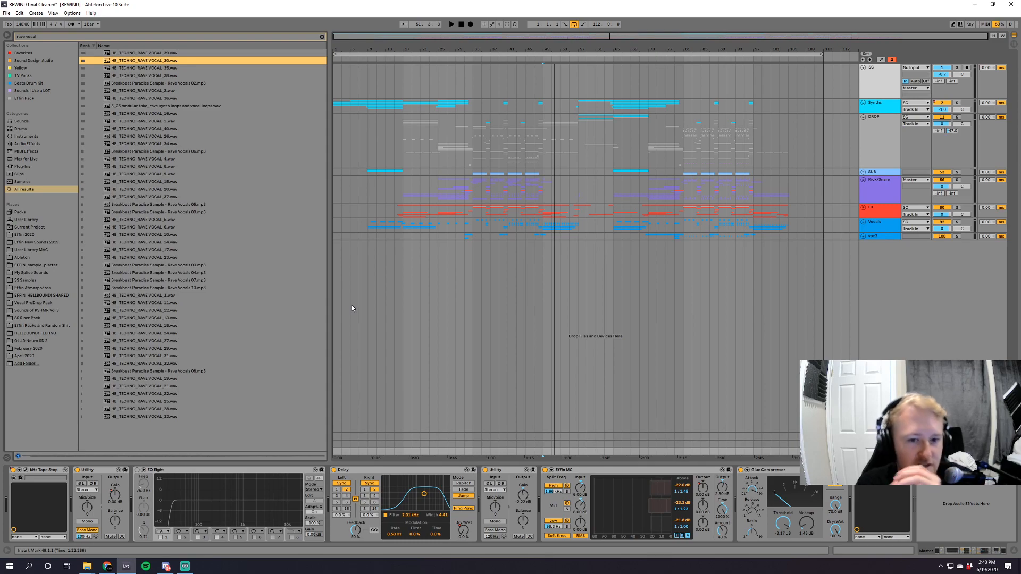
Expand the Kick/Snare group and play the first drop from bar 33.
click(863, 180)
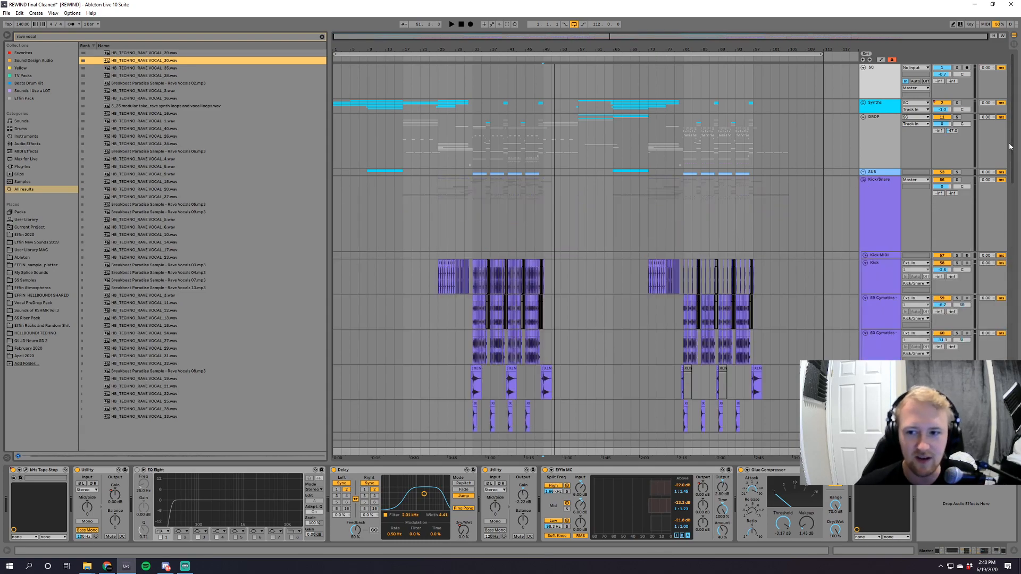
click(1013, 168)
scroll(1014, 208, down, 5)
drag(491, 40, 537, 104)
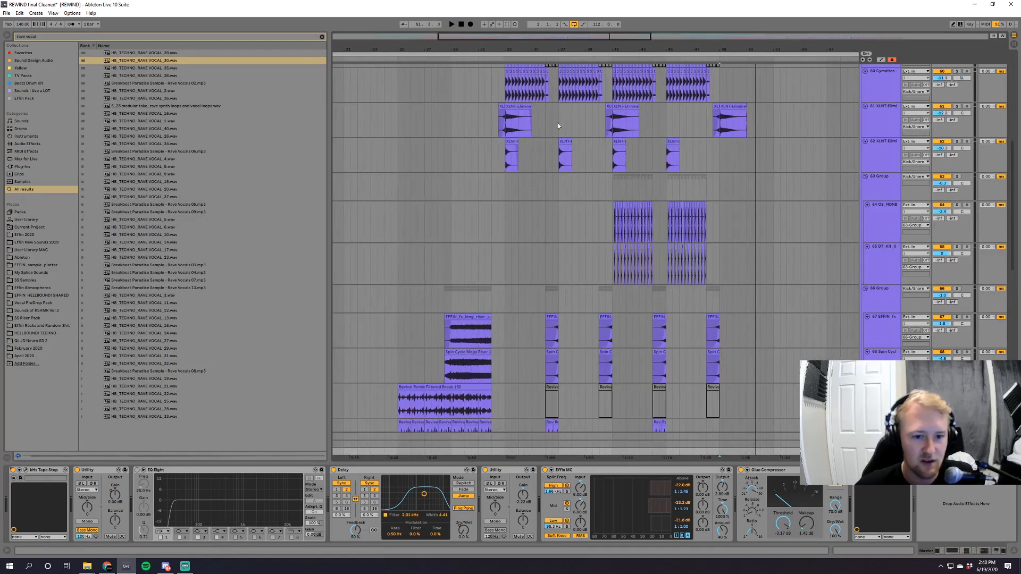
click(505, 190)
key(space)
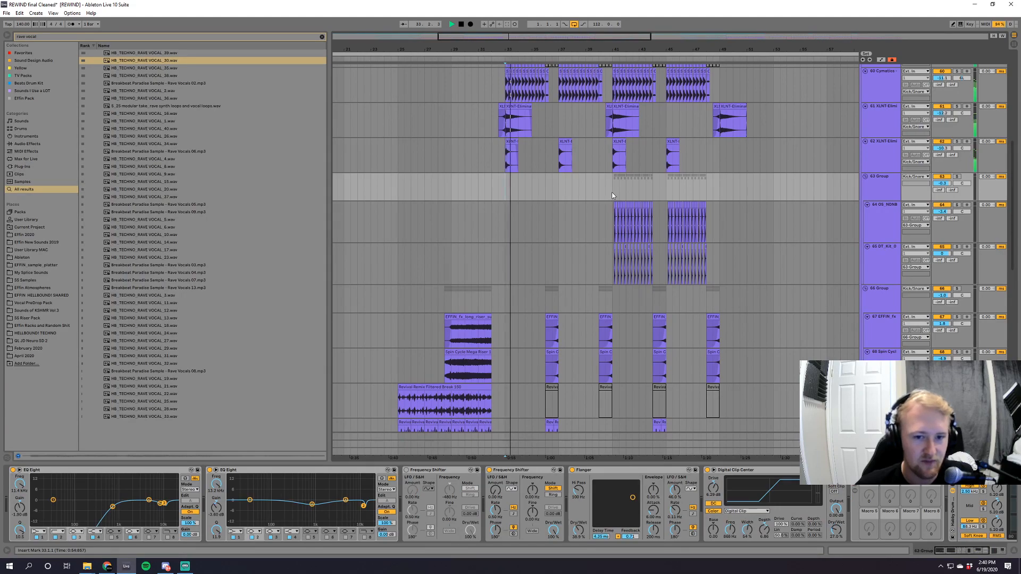
Move playback to bar 41 and audition the 63 Group percussion in solo.
click(611, 194)
key(space)
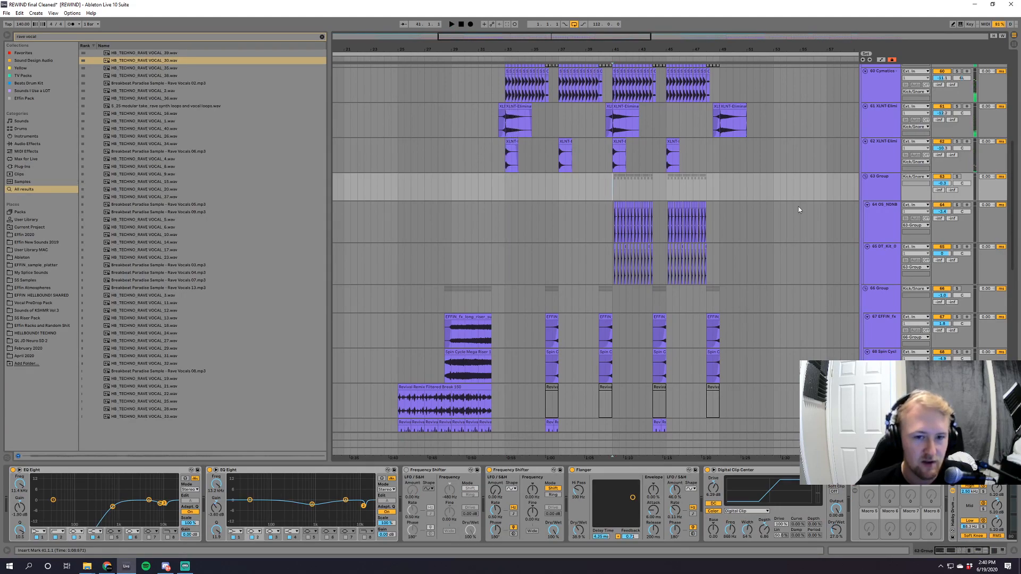
click(957, 177)
key(space)
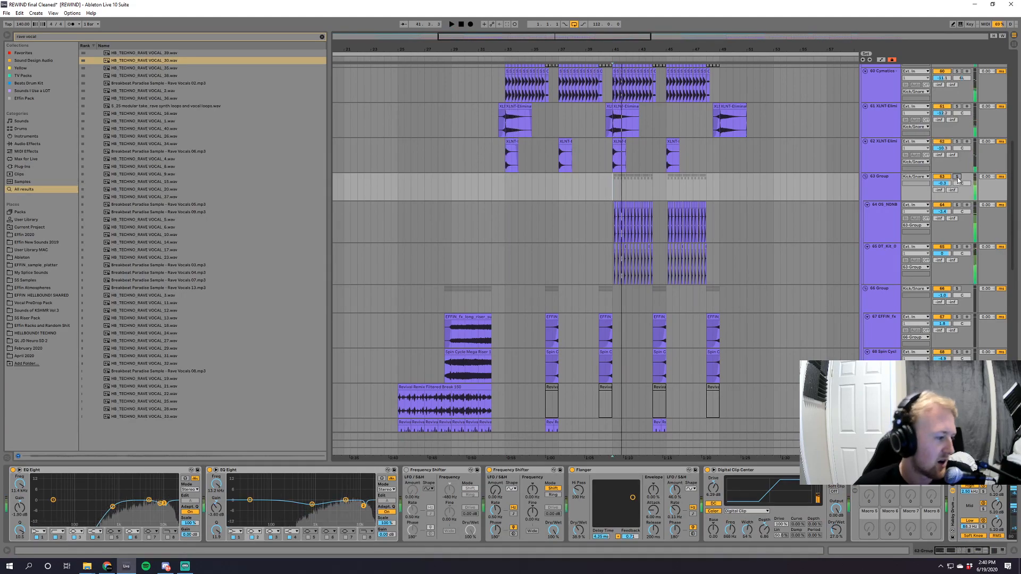
Expand the DROP group and audition audio track 48 in solo from bar 41, clearing its solo at the end.
drag(1015, 267, 1017, 194)
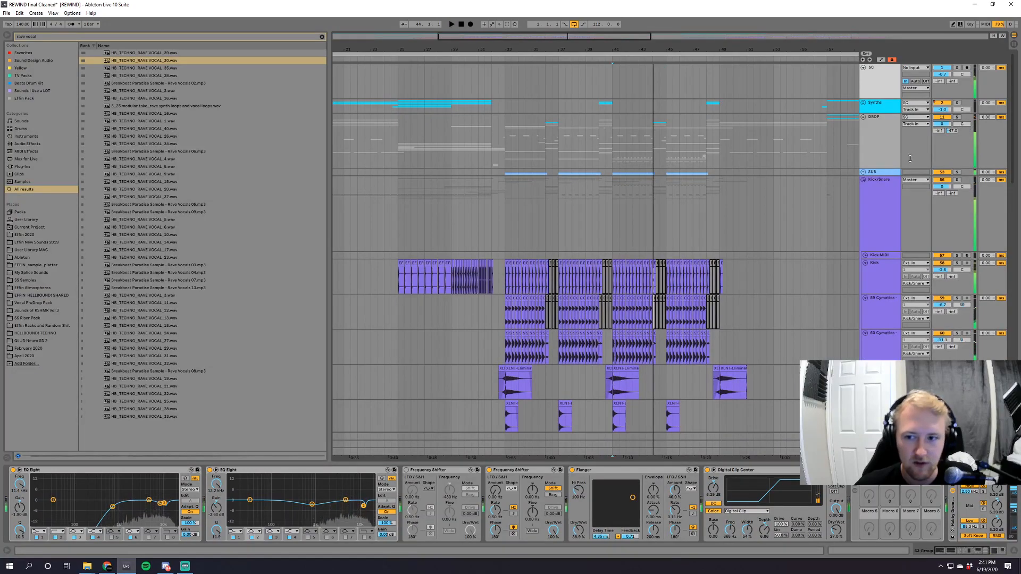
click(863, 117)
drag(1015, 101, 1020, 271)
click(957, 275)
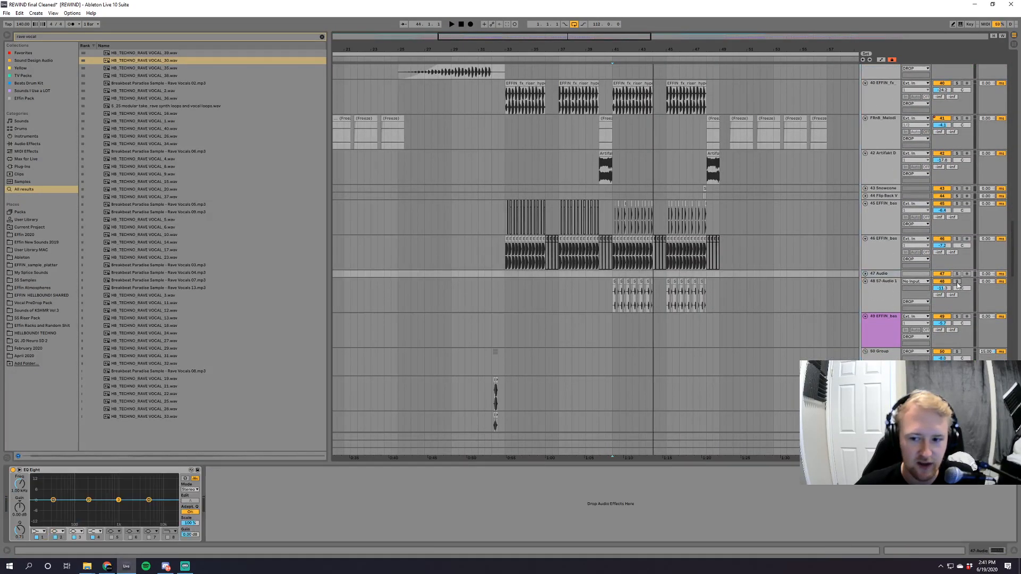
click(957, 283)
key(space)
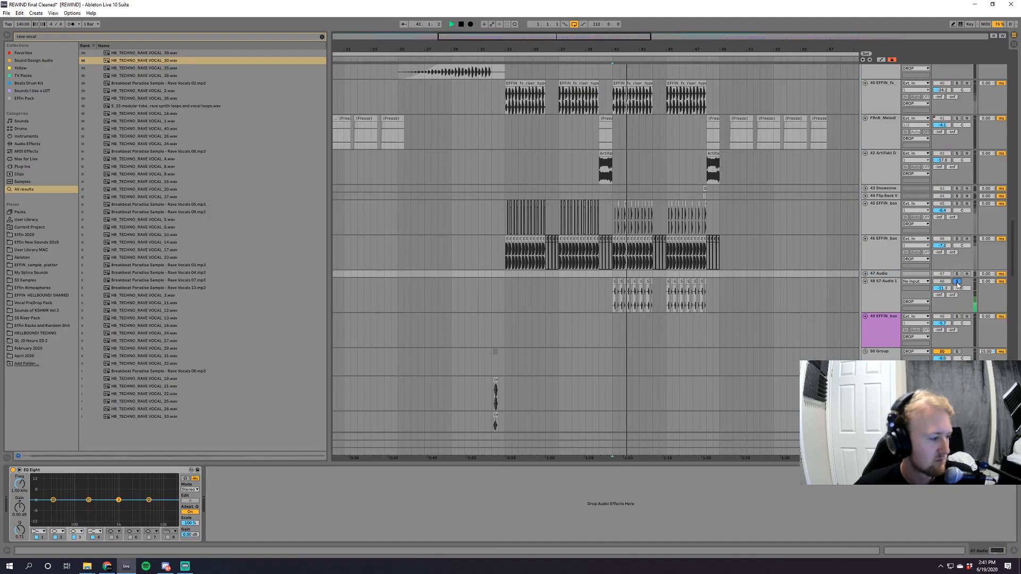
click(957, 282)
key(space)
Play the second drop from bar 89 with the 63 Group soloed.
drag(607, 38, 846, 40)
click(796, 260)
drag(1014, 245, 1017, 314)
click(526, 179)
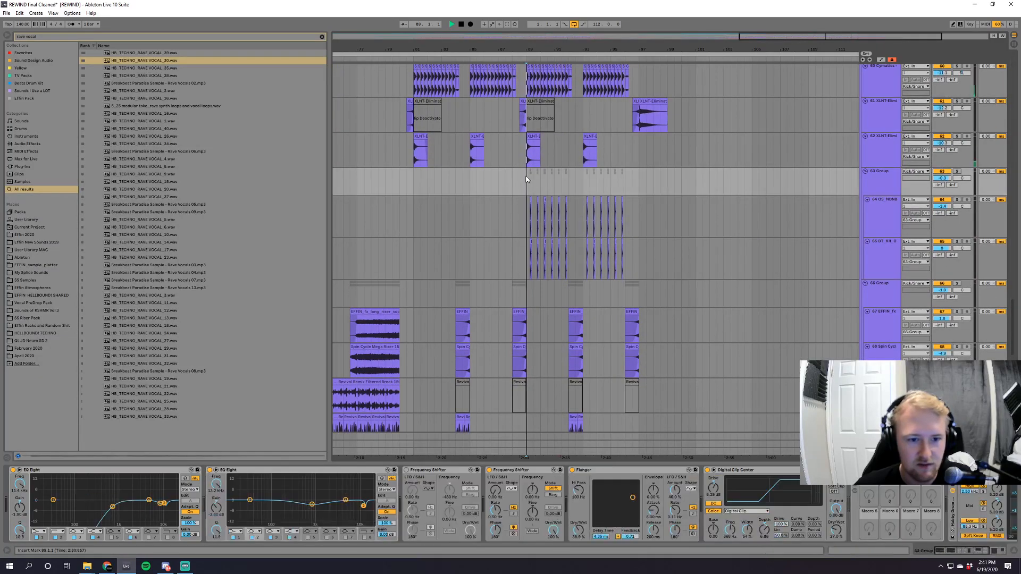
key(space)
click(957, 171)
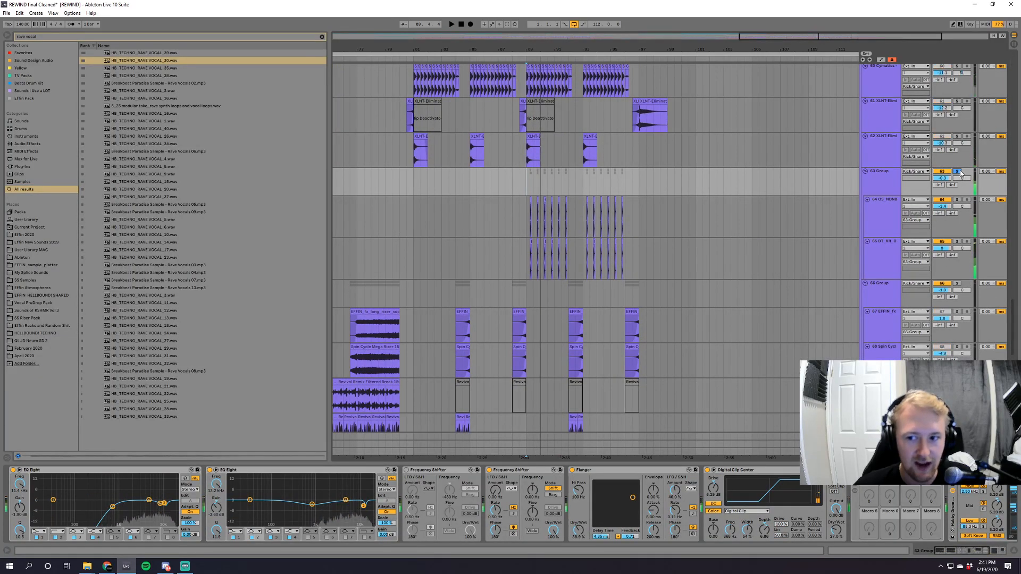
Reduce the 63 Group's track height and clear its solo after replaying its hits near bar 89.
drag(785, 41, 805, 89)
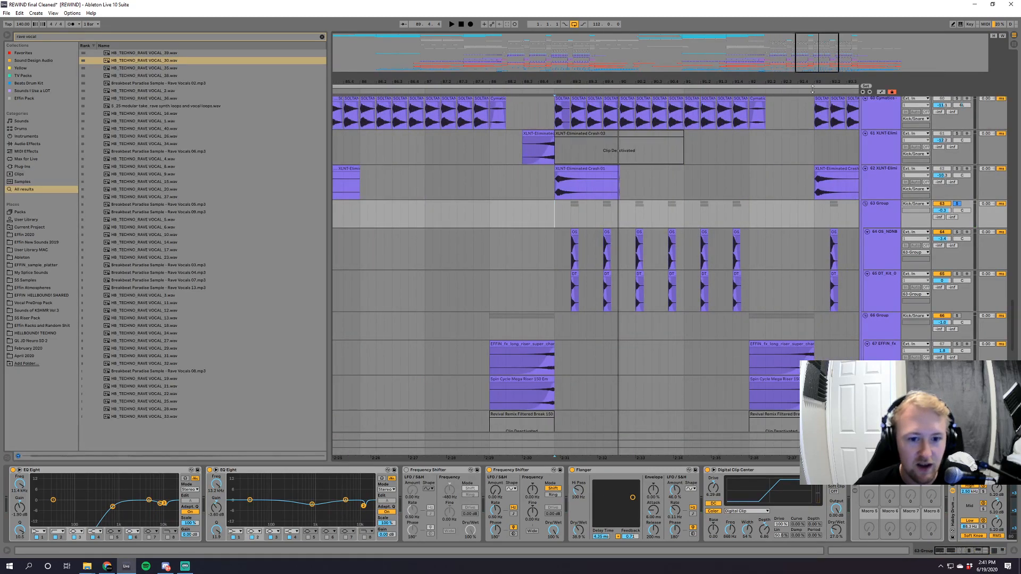
key(space)
drag(883, 228, 883, 215)
key(space)
click(957, 204)
Solo the Culprate Bass Rack track in the DROP group and play it from bar 81.
mouse_move(818, 62)
mouse_down()
mouse_move(822, 39)
mouse_move(812, 54)
mouse_up()
scroll(810, 232, down, 6)
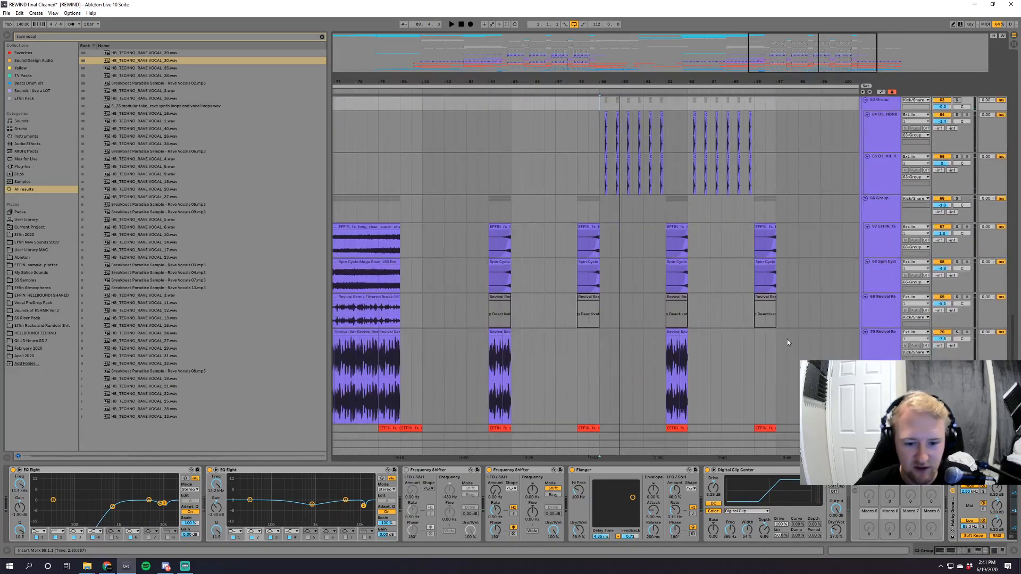
mouse_move(1012, 359)
mouse_down()
mouse_move(1013, 401)
mouse_move(1015, 153)
mouse_up()
key(space)
key(space)
click(420, 322)
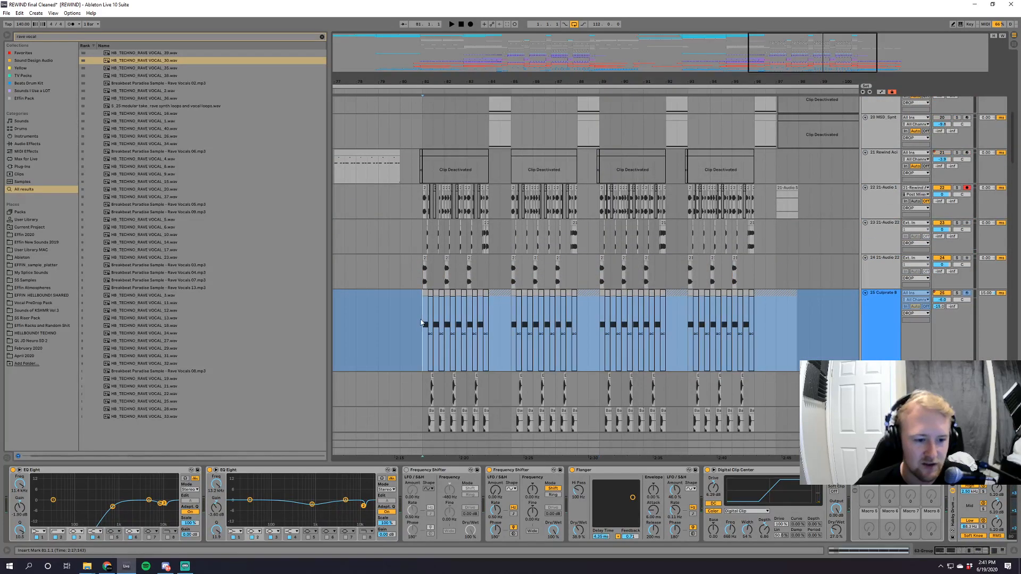
click(956, 293)
key(space)
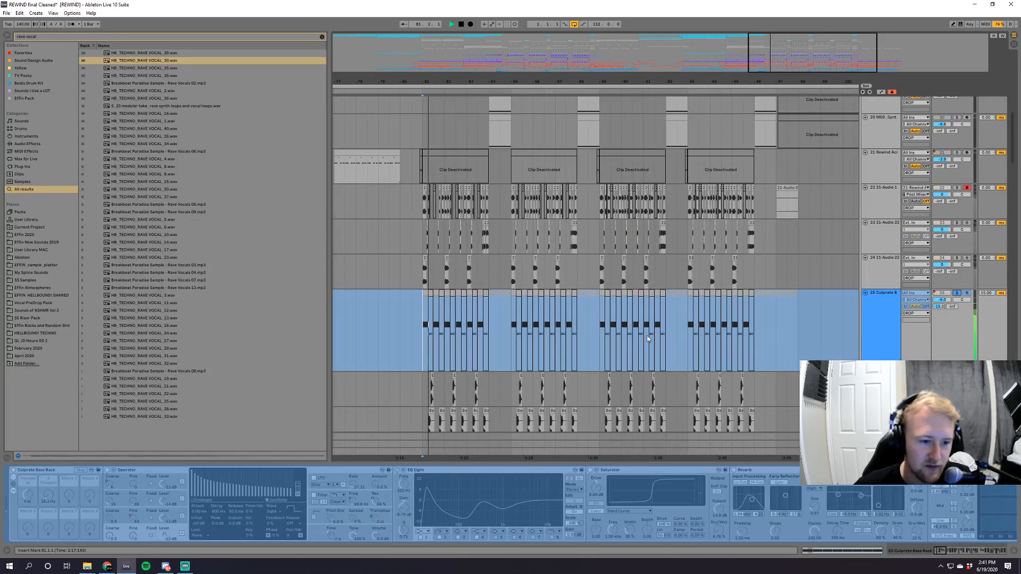
Play the second drop from bar 89, auditioning the Culprate Bass Rack and the percussion layers in the Kick/Snare group.
click(602, 337)
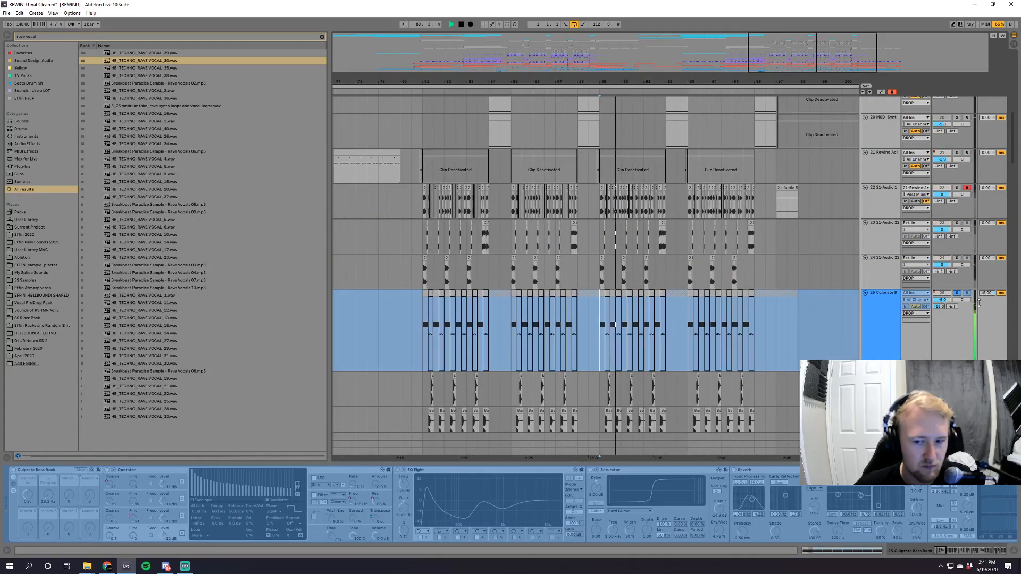
drag(1014, 142, 1020, 433)
key(space)
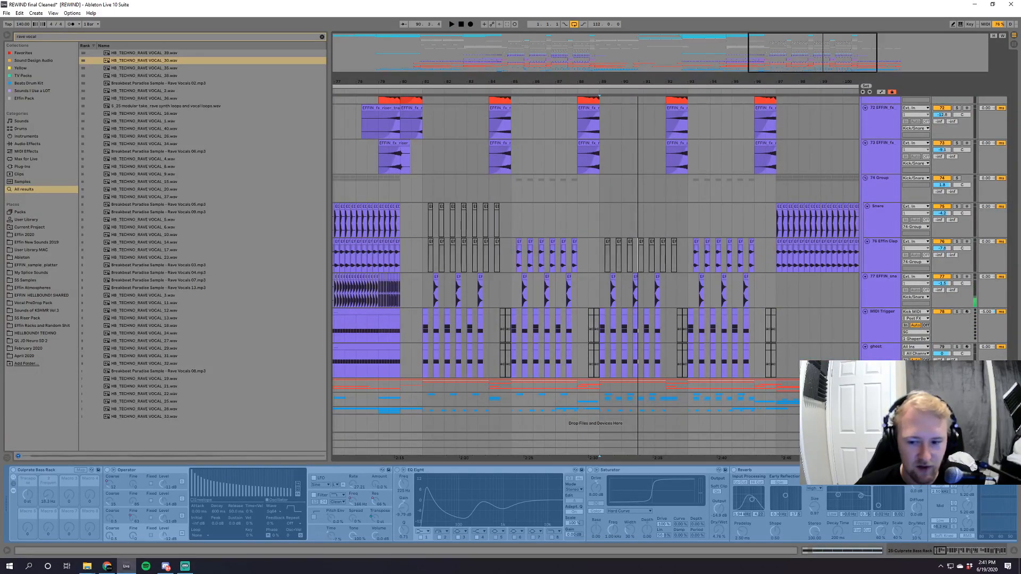
key(space)
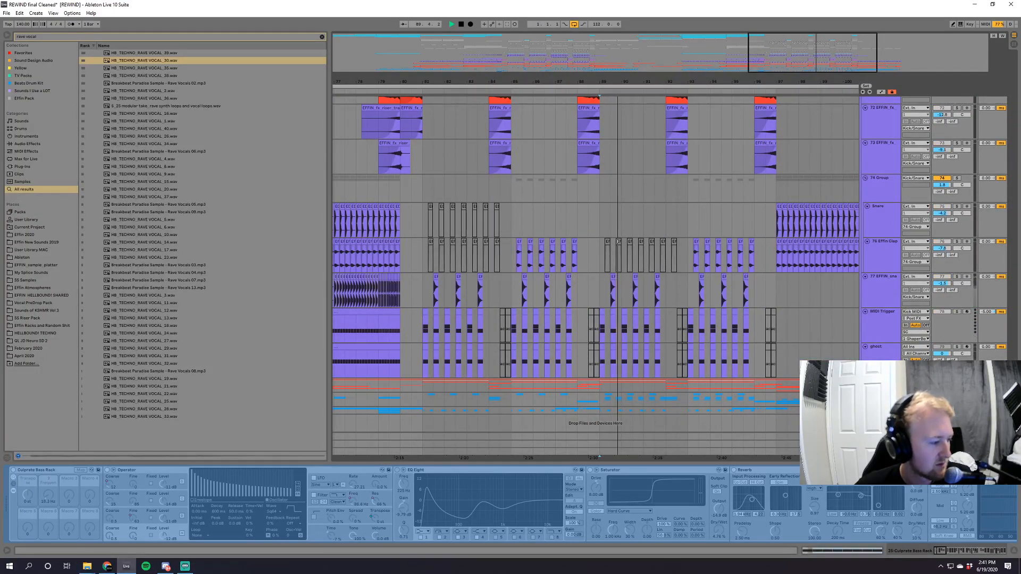
key(space)
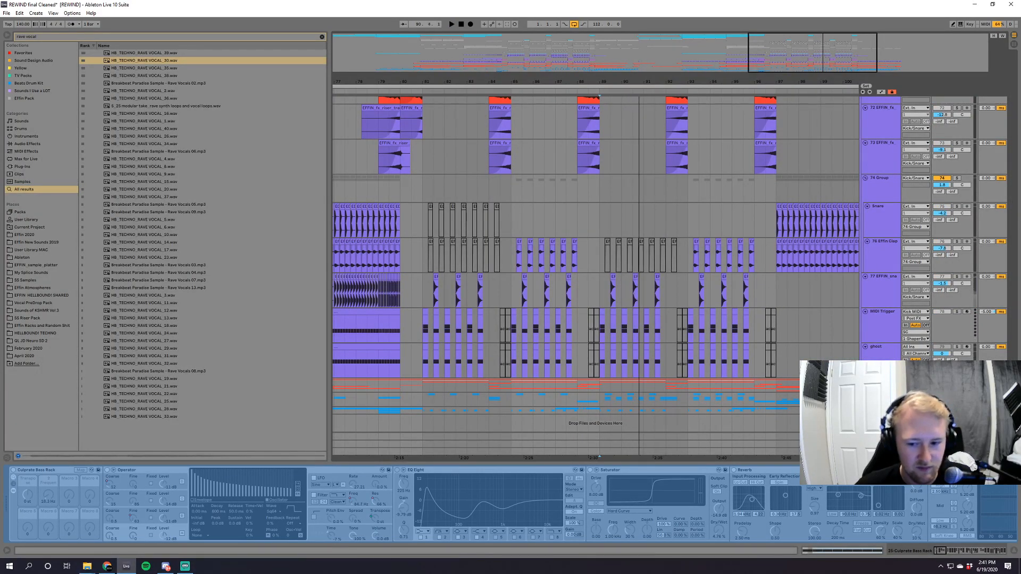
Play the full mix from bar 89 while reviewing the bass and riser tracks in the DROP group.
drag(1012, 420, 1013, 252)
key(space)
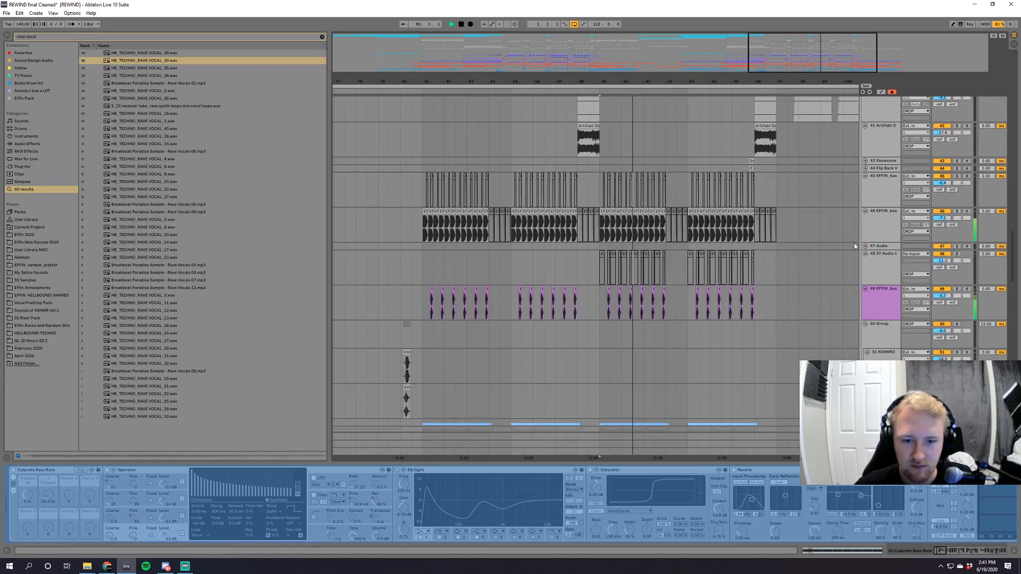
scroll(762, 295, up, 5)
scroll(761, 295, up, 3)
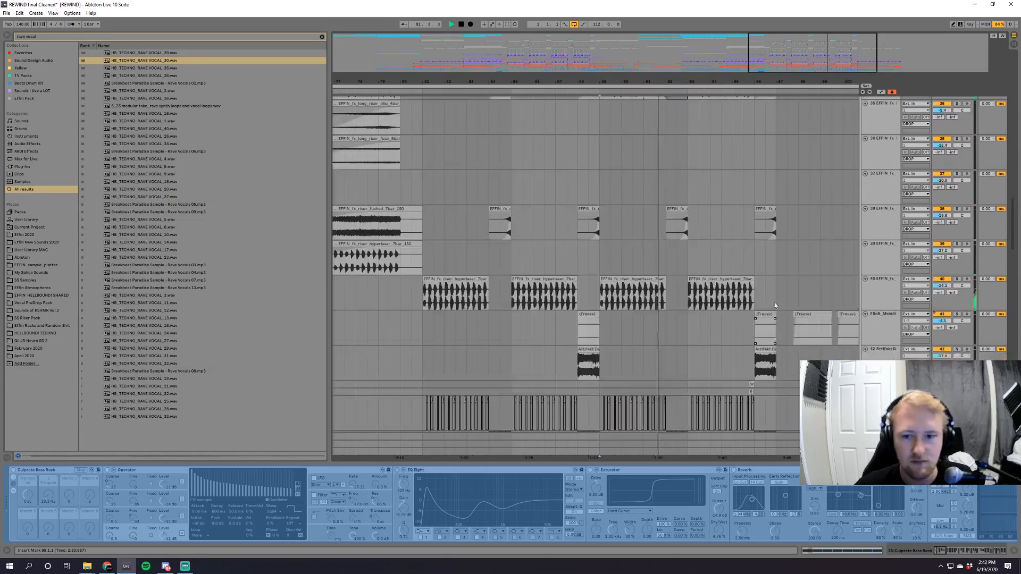
Audition the RA Synth Loop track in the DROP group in solo, playing from bar 92.
drag(1012, 238, 1013, 204)
click(665, 258)
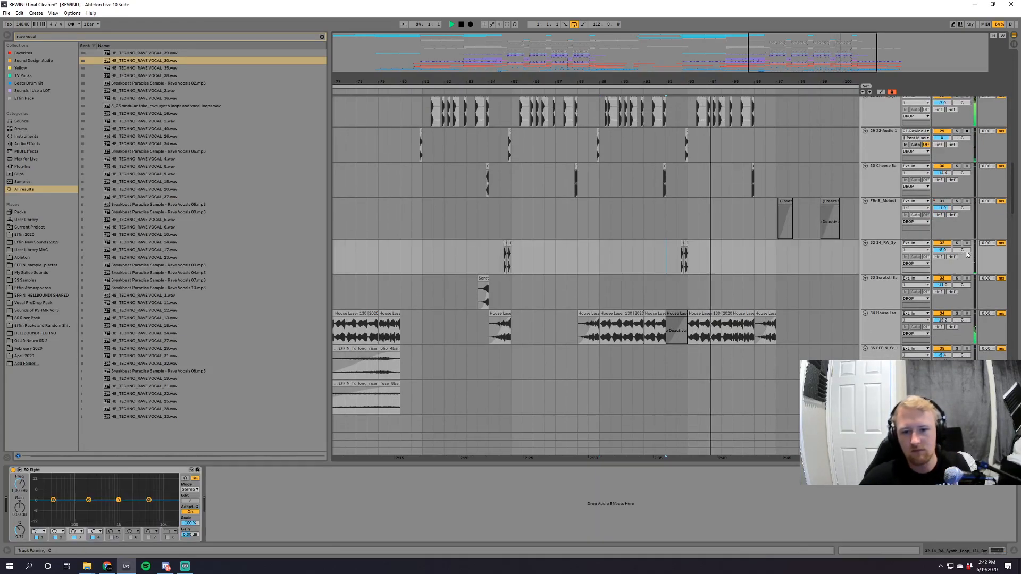
click(956, 244)
click(956, 243)
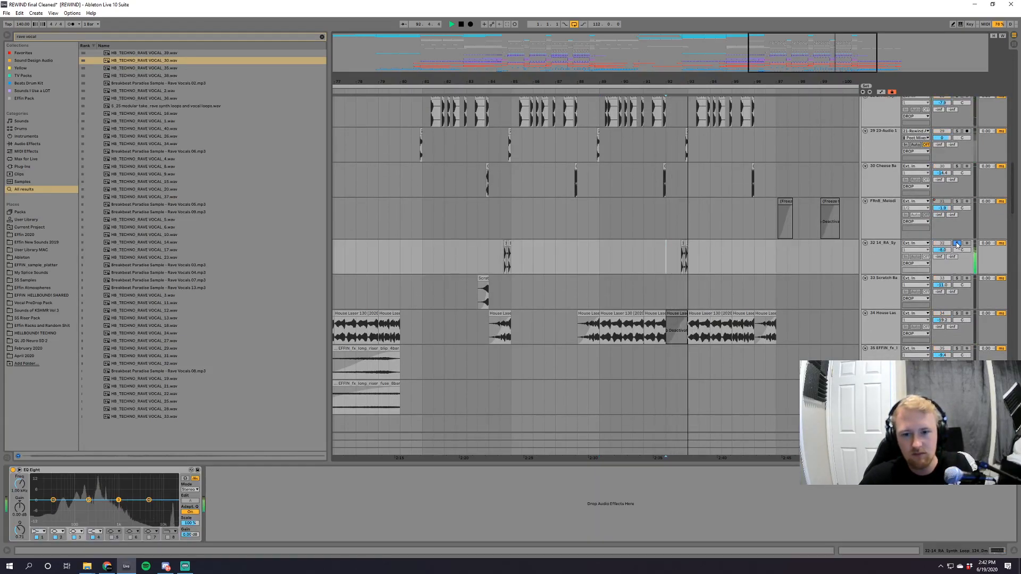
Collapse the DROP group, show the SC track's devices and stop playback.
drag(1013, 201, 1002, 64)
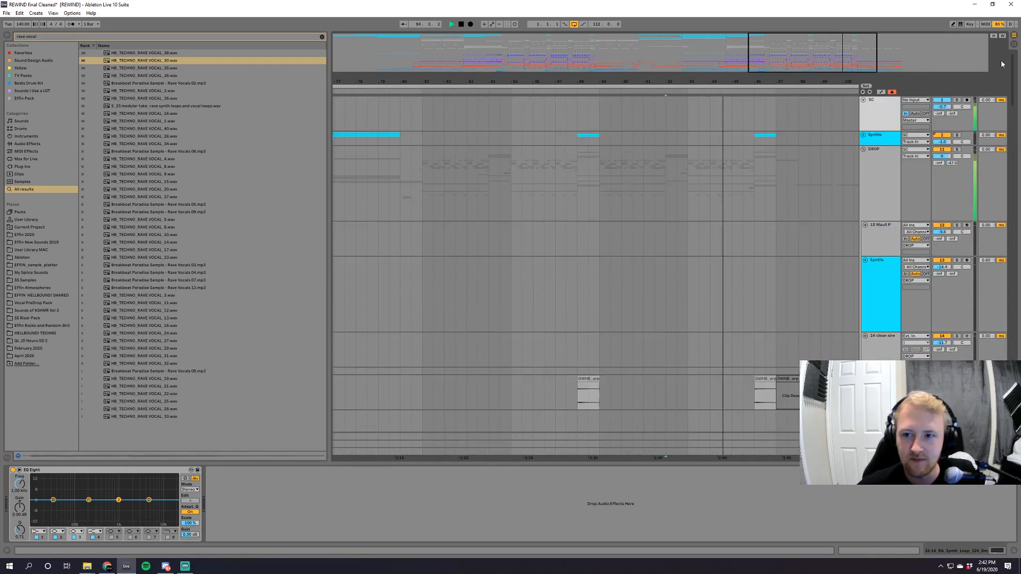
click(863, 150)
click(873, 113)
key(space)
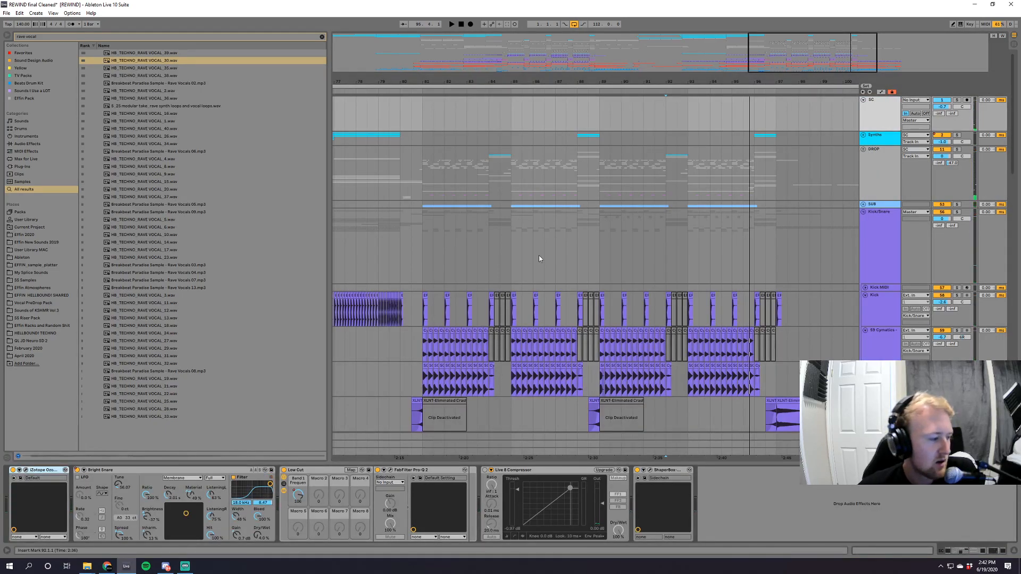
Collapse the Kick/Snare group and show its device chain.
scroll(655, 232, down, 3)
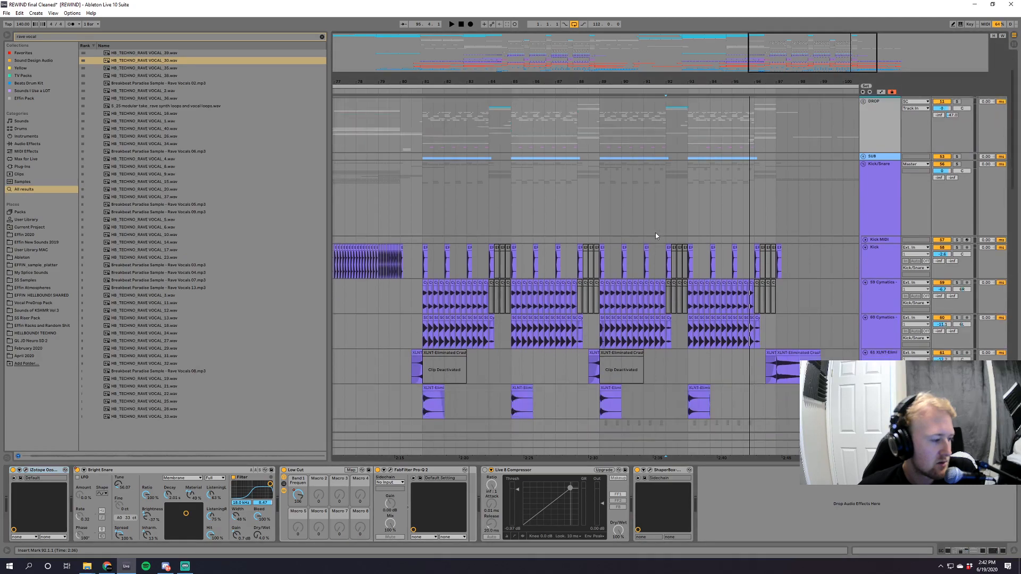
scroll(656, 232, down, 1)
scroll(655, 232, down, 2)
scroll(831, 235, up, 2)
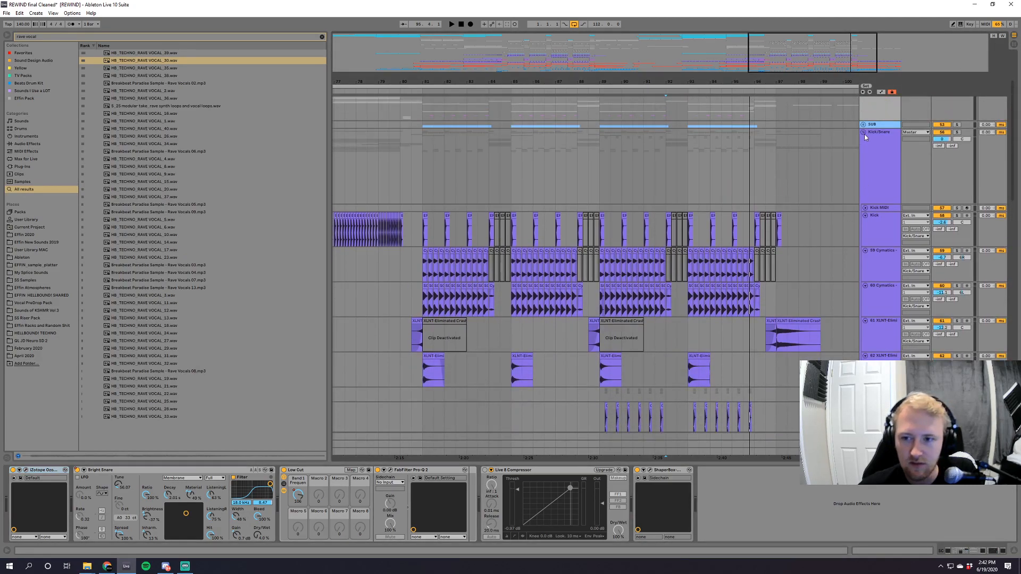
click(863, 134)
click(879, 172)
click(880, 212)
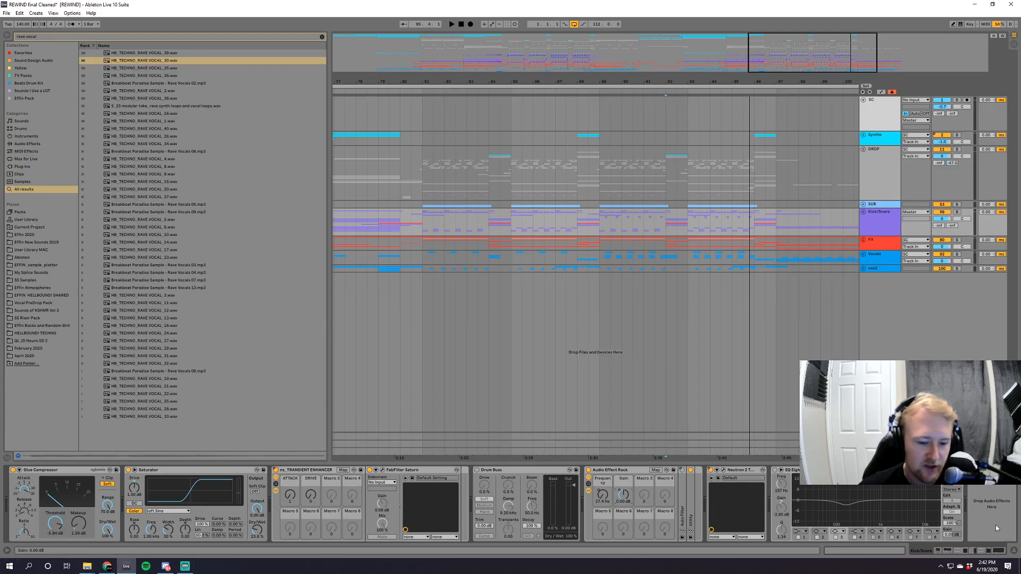
Solo the Kick/Snare group and play it from bar 89.
click(599, 221)
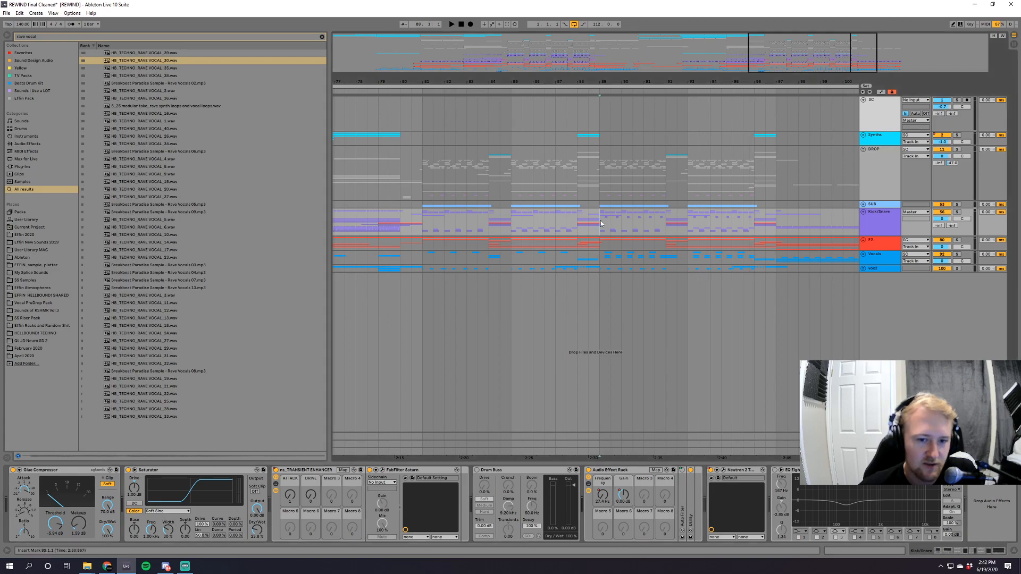
click(958, 213)
key(space)
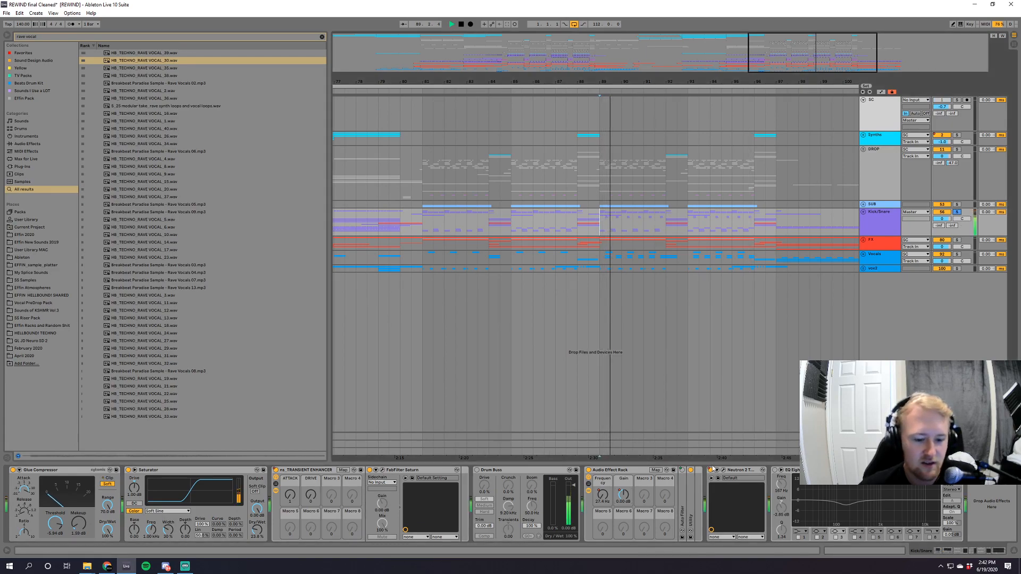
Group the Kick/Snare devices from Glue Compressor through Neutron 2 into one audio effect rack.
click(740, 470)
key(space)
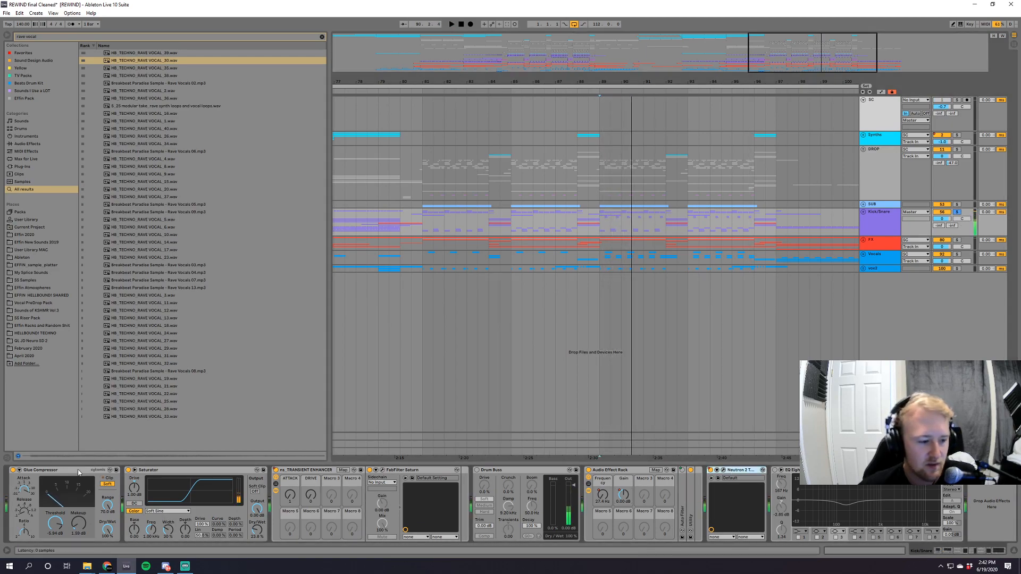
shift+click(81, 471)
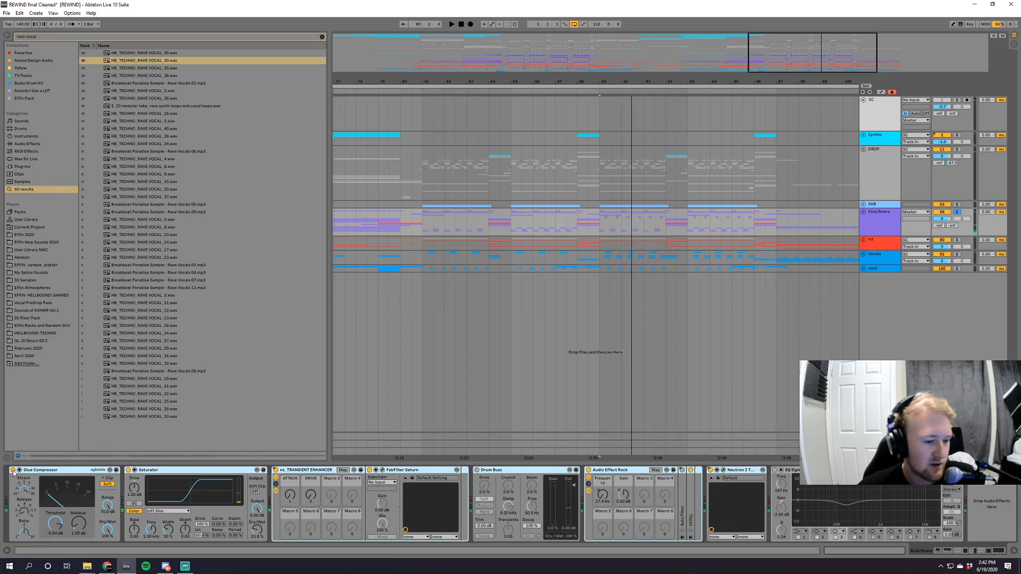
key(ctrl+g)
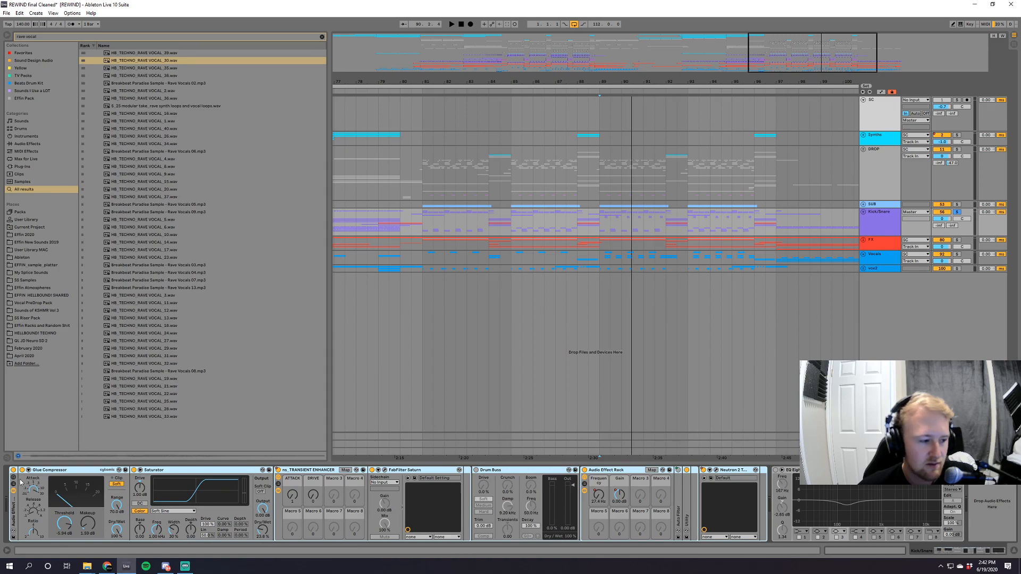
Compare the soloed Kick/Snare group from bar 89 with its new effect rack bypassed and active.
key(space)
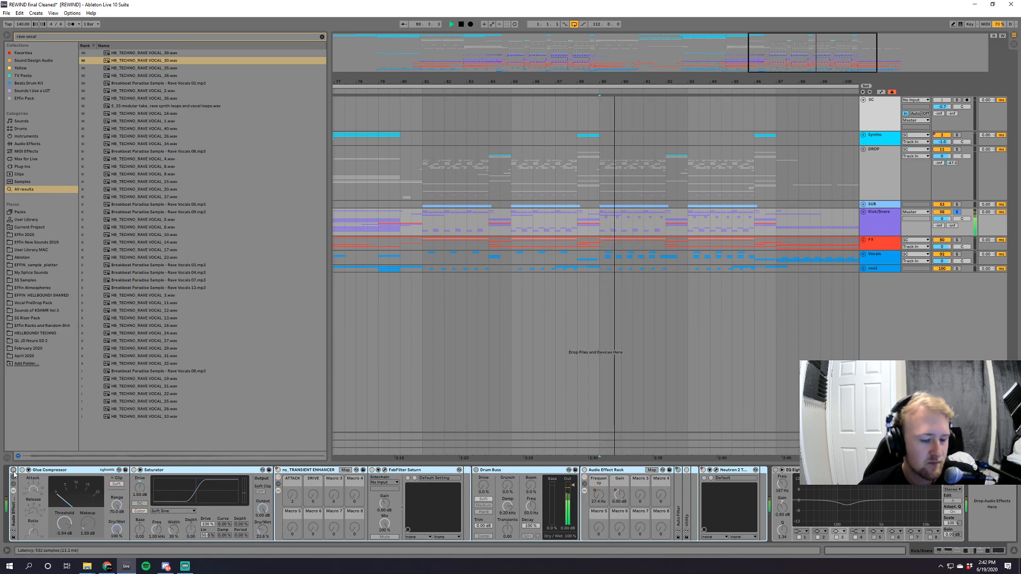
click(14, 470)
key(space)
key(space)
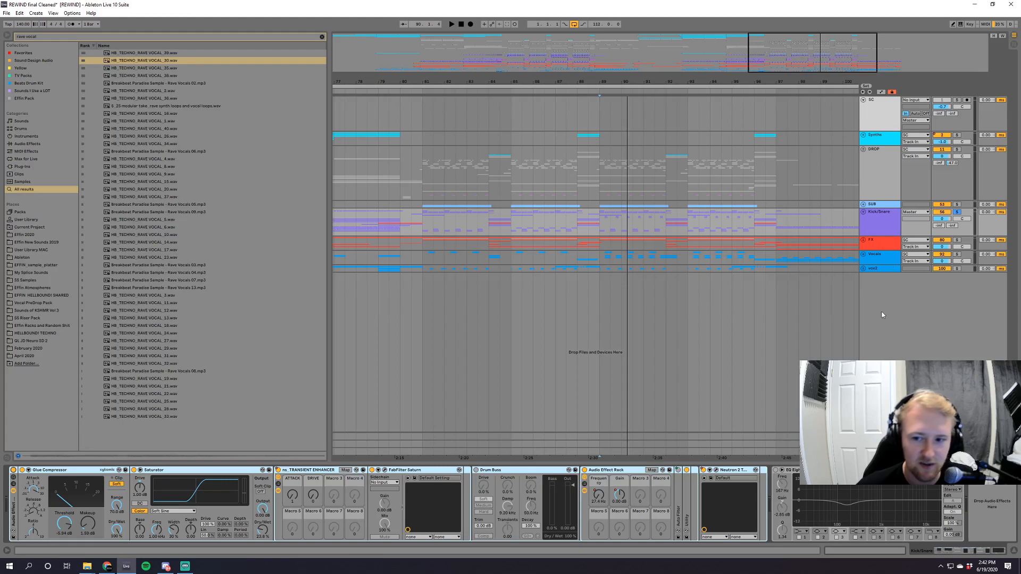
Show the master track's device chain, examining the Delay, Effin MC multiband compressor, Glue Compressor and final limiter.
click(881, 452)
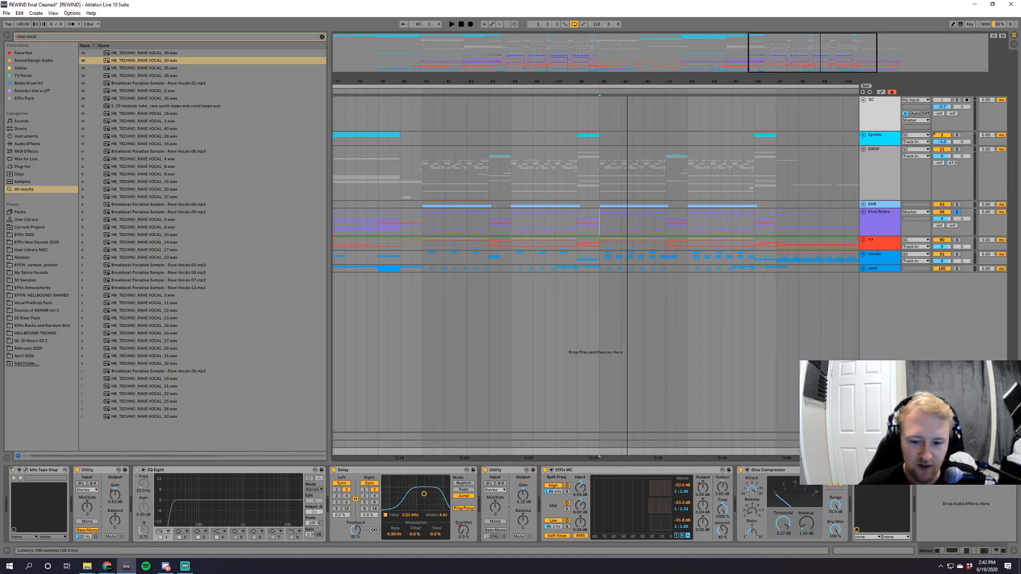
click(374, 471)
click(633, 470)
click(780, 472)
click(877, 470)
click(610, 471)
click(780, 471)
click(877, 470)
click(618, 471)
click(877, 470)
click(677, 475)
click(785, 471)
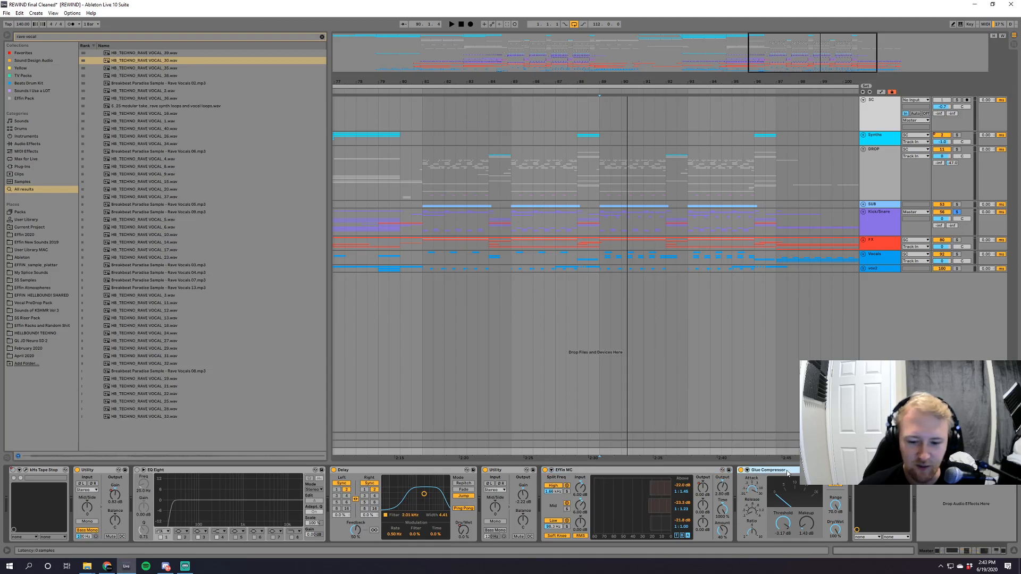
click(573, 470)
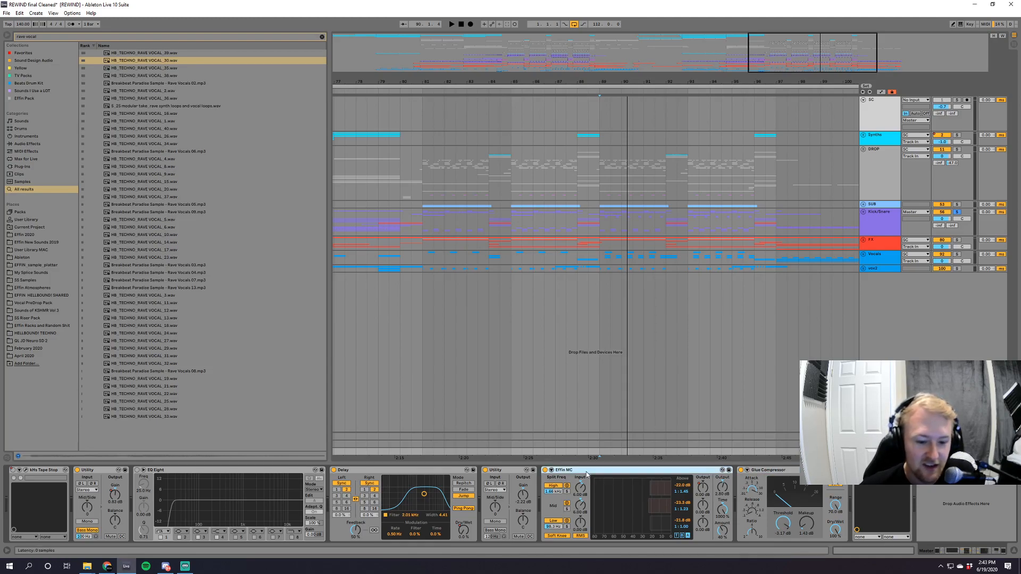
Show the master track's automation across the whole arrangement, hiding the automation lanes at the end.
click(468, 526)
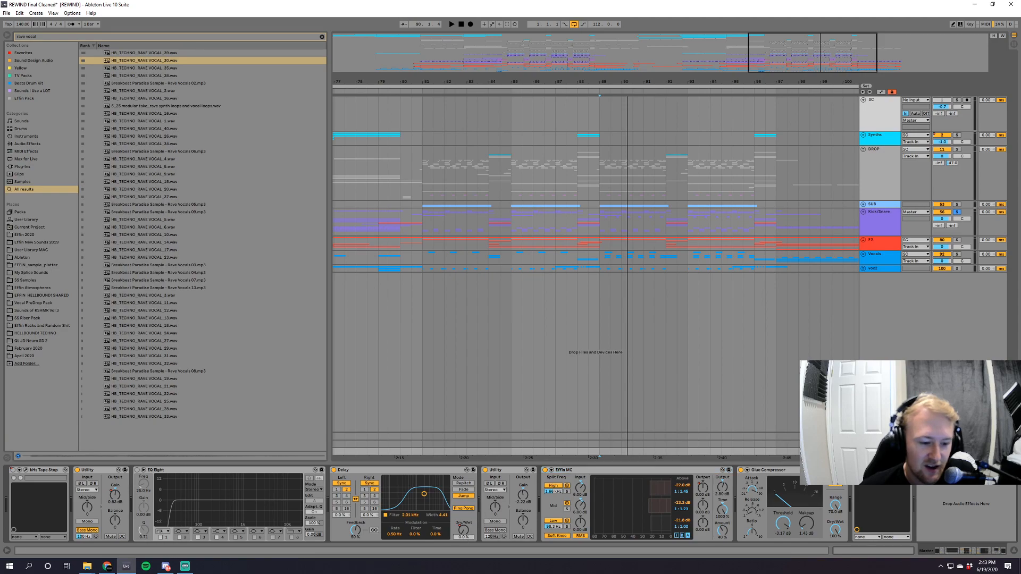
key(a)
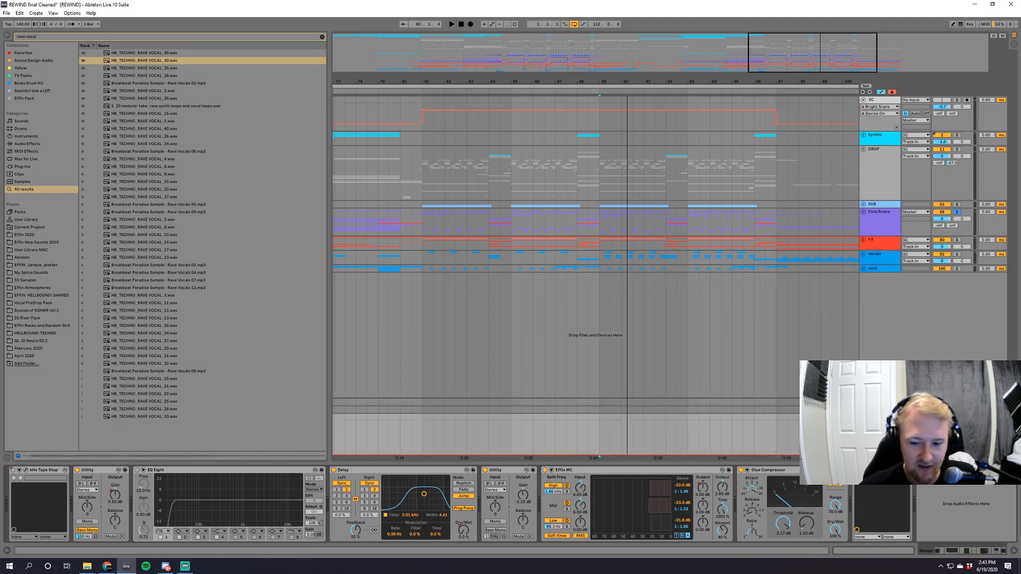
drag(804, 56, 805, 16)
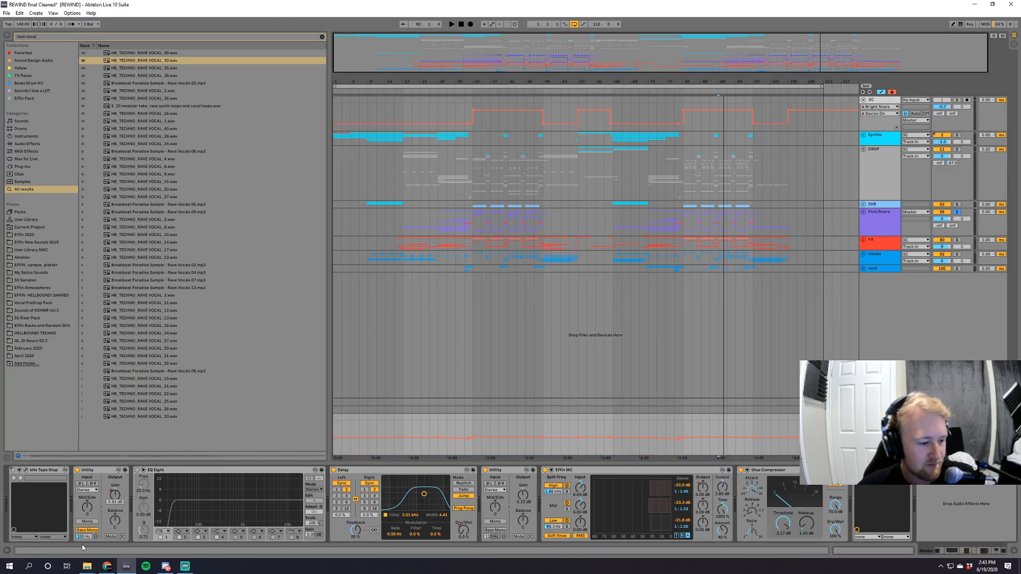
key(a)
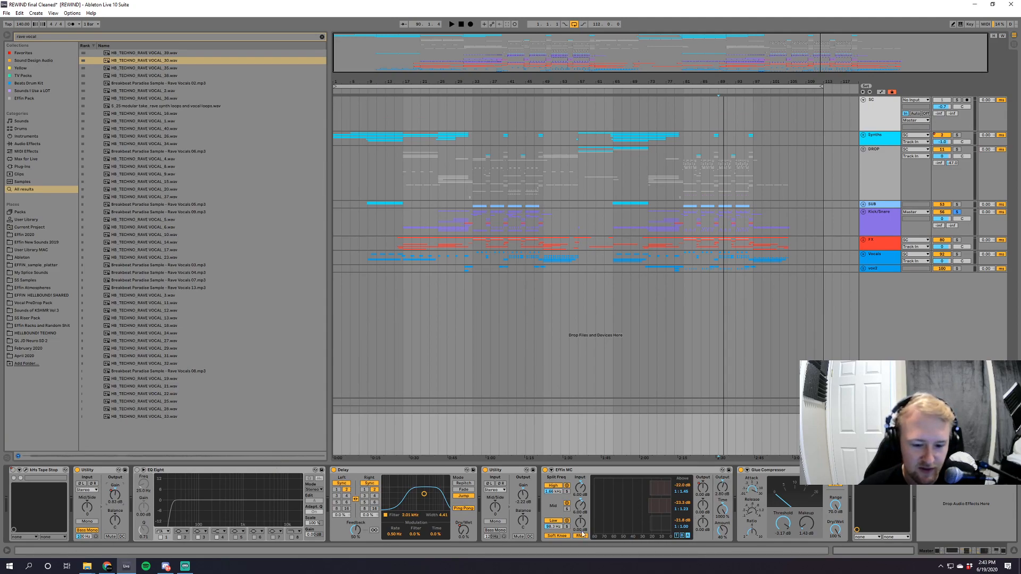
Clear the Kick/Snare solo and play the full mix from bar 81 with the master's FabFilter Pro-L open, closing the plugin at the end.
click(598, 474)
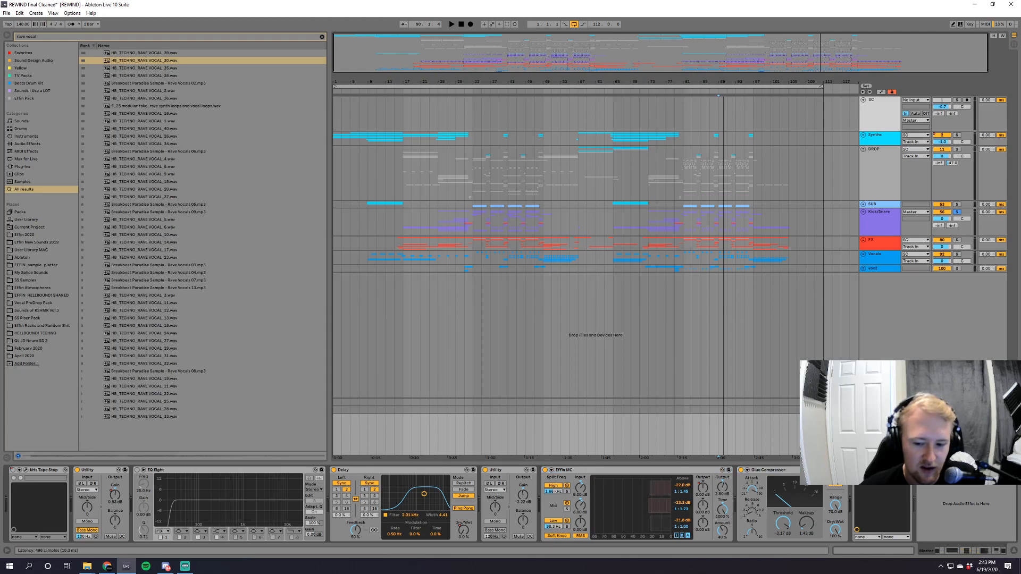
click(853, 485)
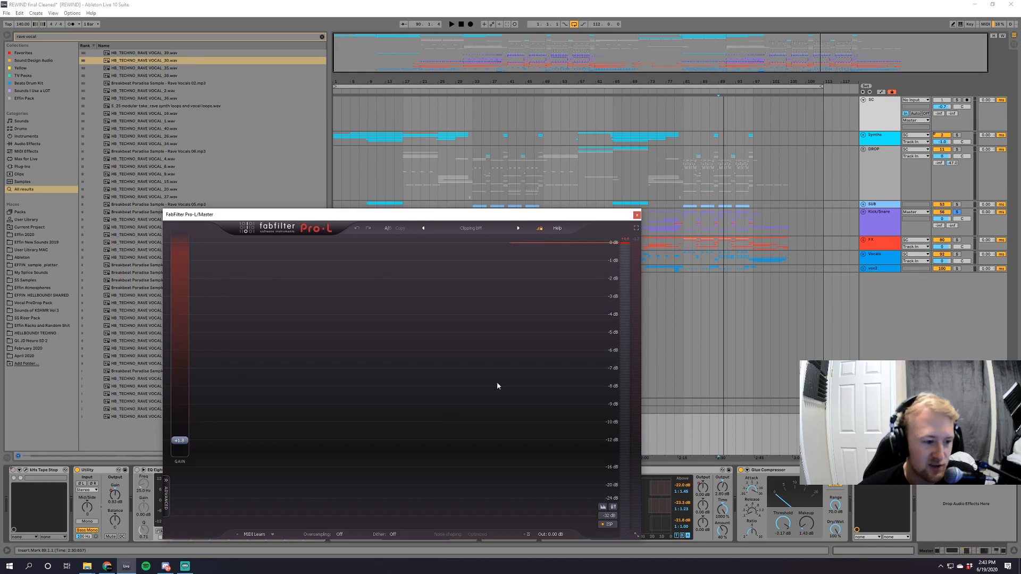
key(space)
click(684, 262)
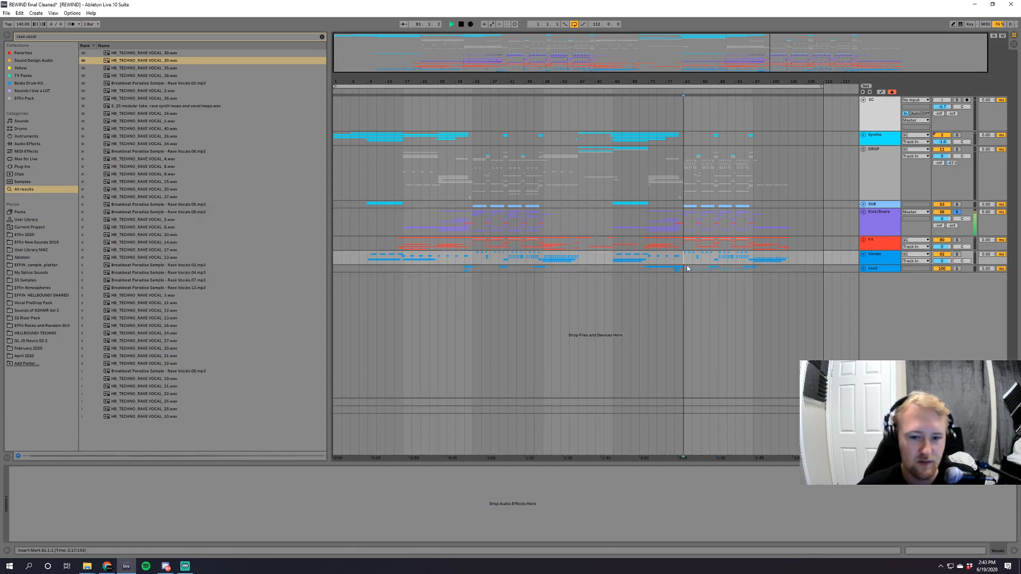
click(956, 212)
key(space)
key(space)
click(880, 420)
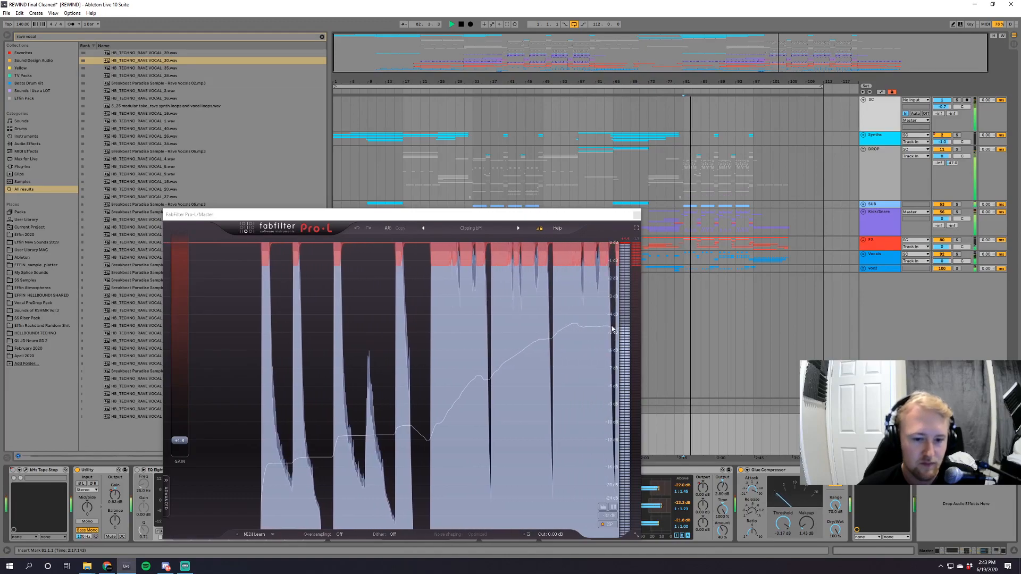
key(space)
click(637, 214)
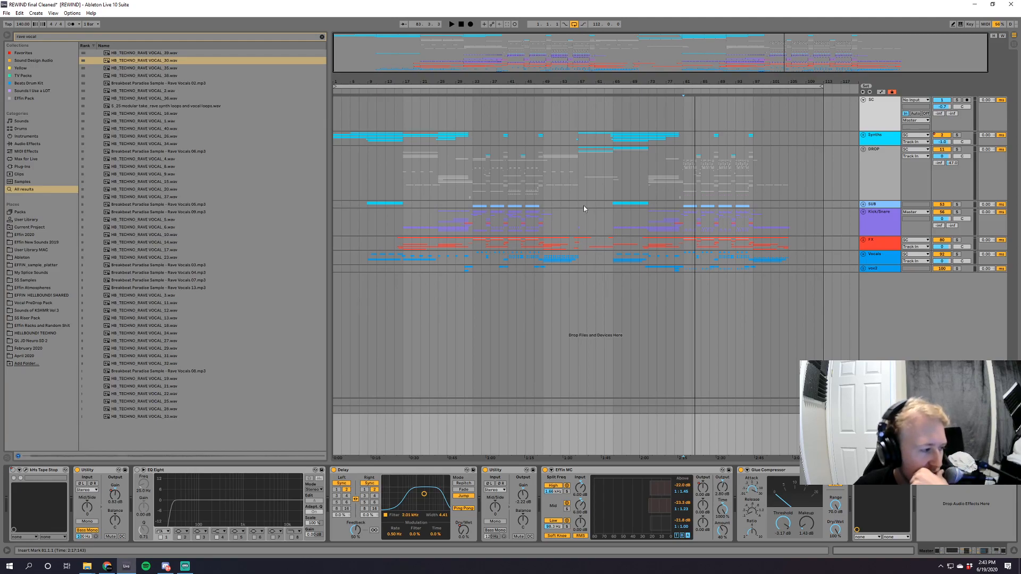
Expand the Synths group and show the device chain of budget dive track 9.
click(863, 135)
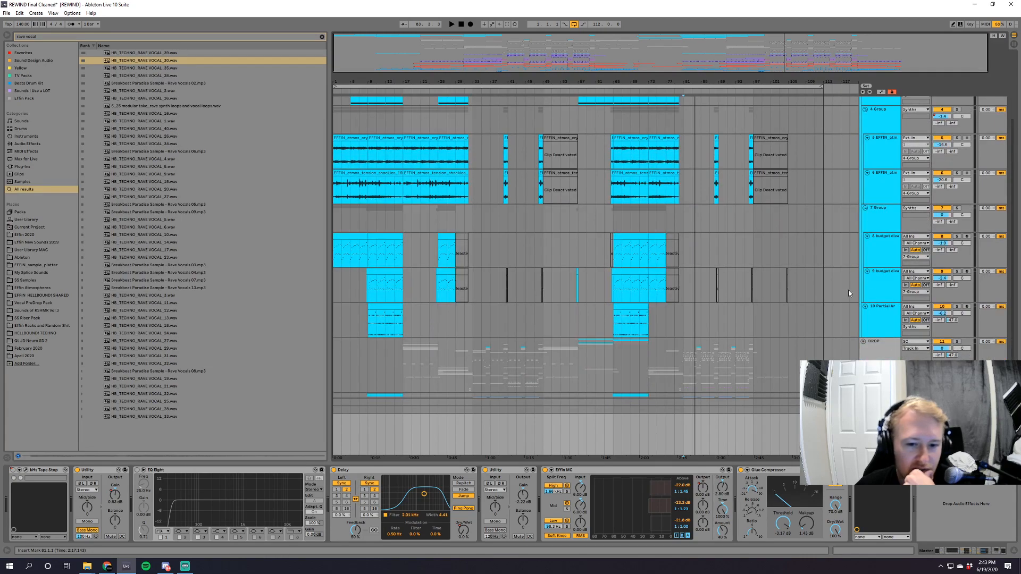
click(874, 292)
drag(978, 551, 989, 551)
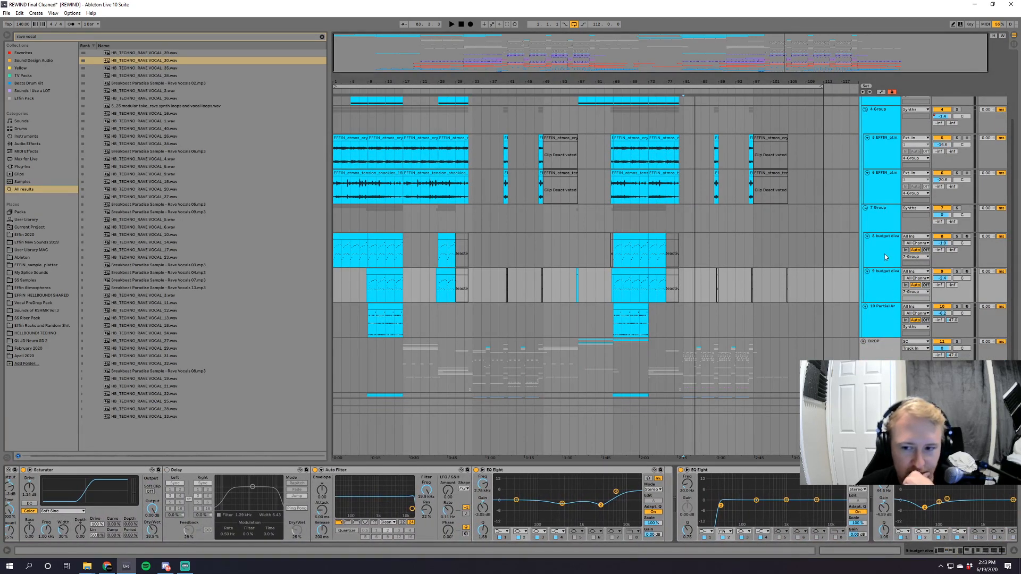
scroll(814, 355, up, 2)
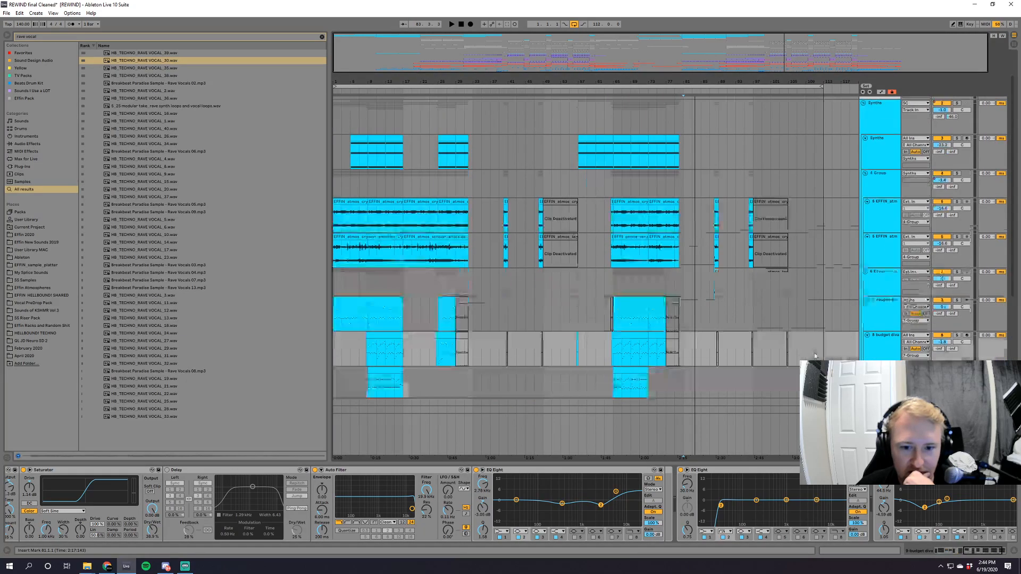
Show the device chains of the Synths track and track 12 inside the DROP group.
scroll(814, 355, down, 3)
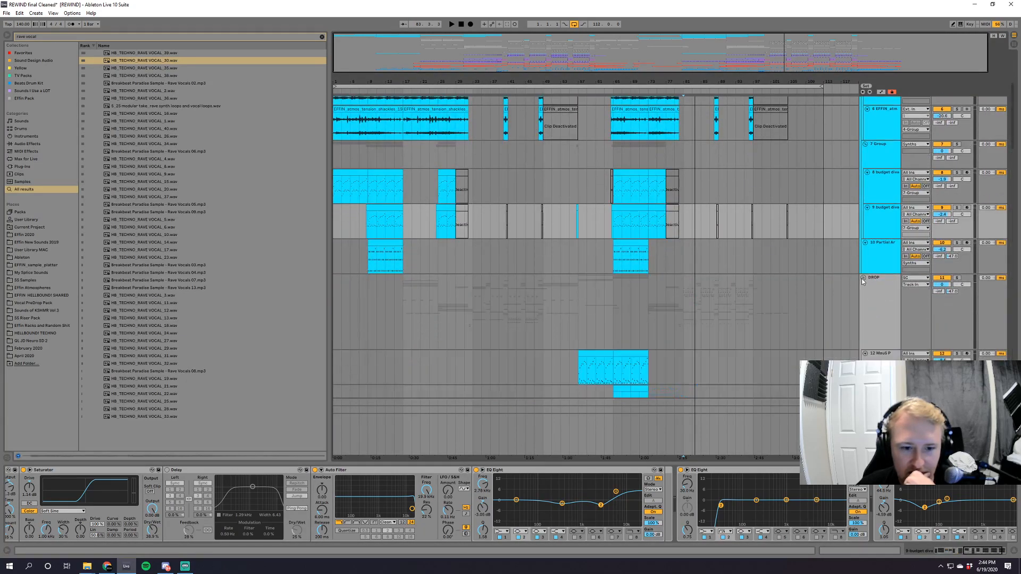
scroll(720, 322, down, 5)
click(873, 265)
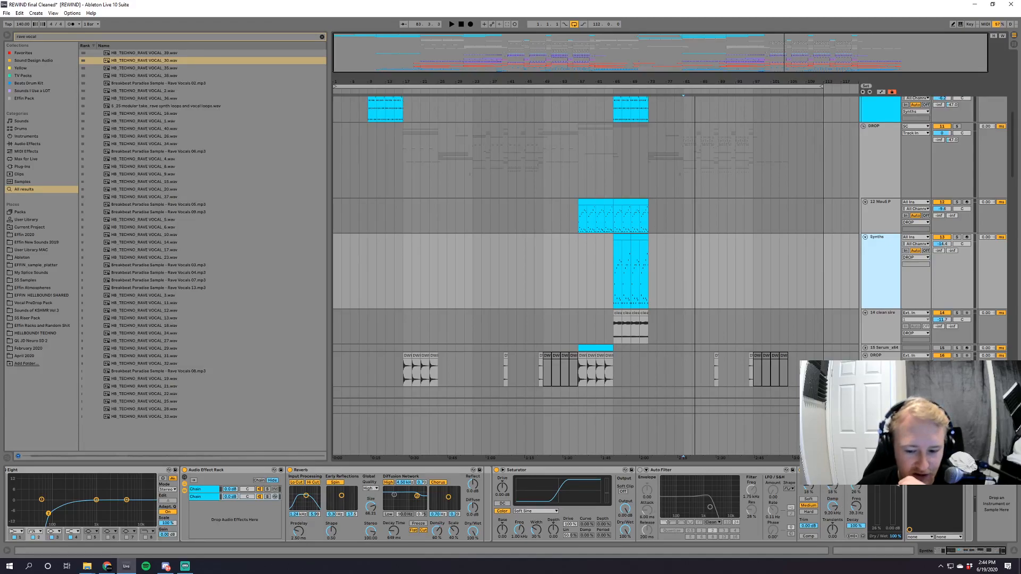
click(876, 217)
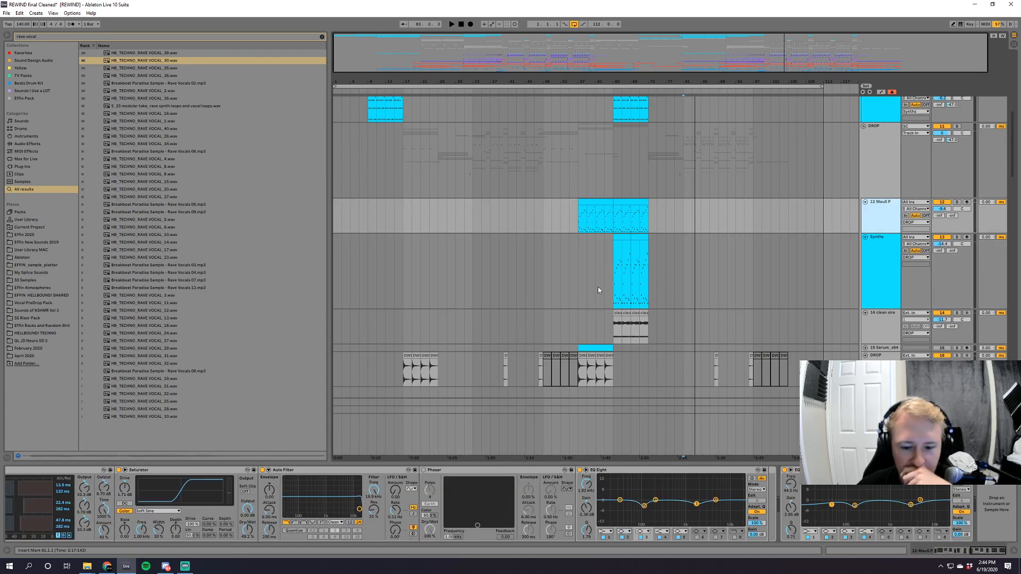
Solo the DROP group, play it from bar 65, and clear the solo after stopping playback.
click(957, 126)
key(space)
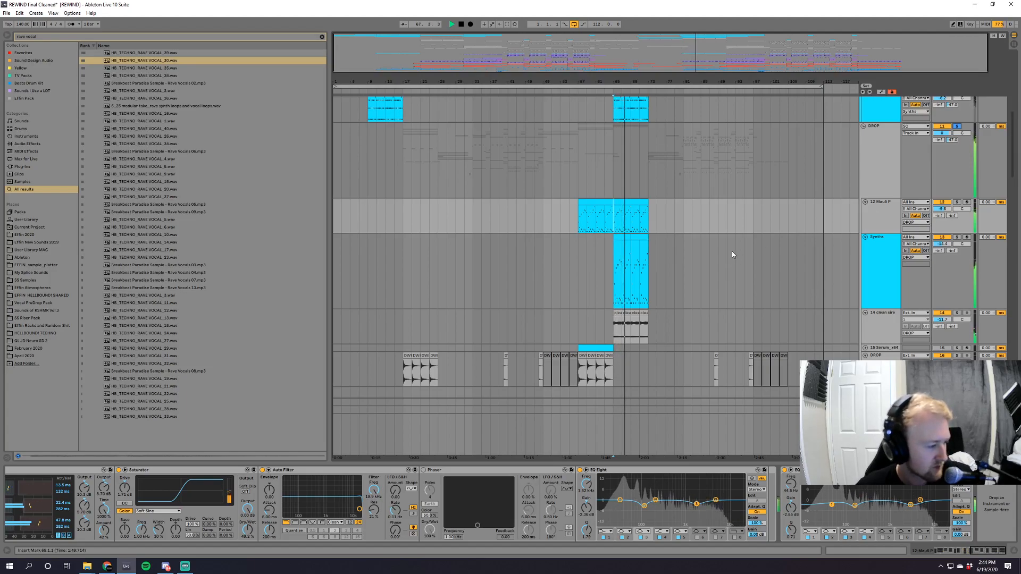
key(space)
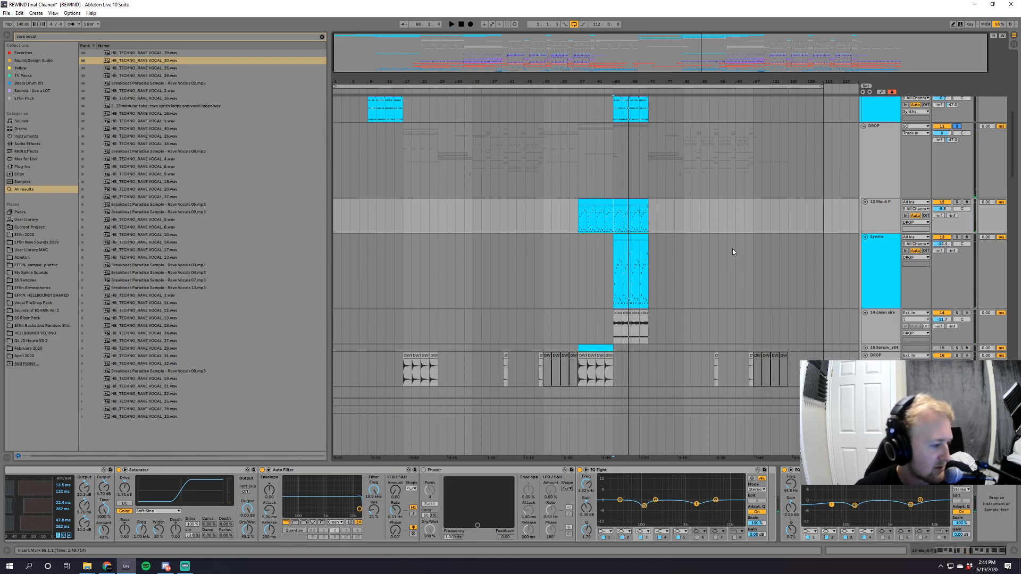
click(957, 126)
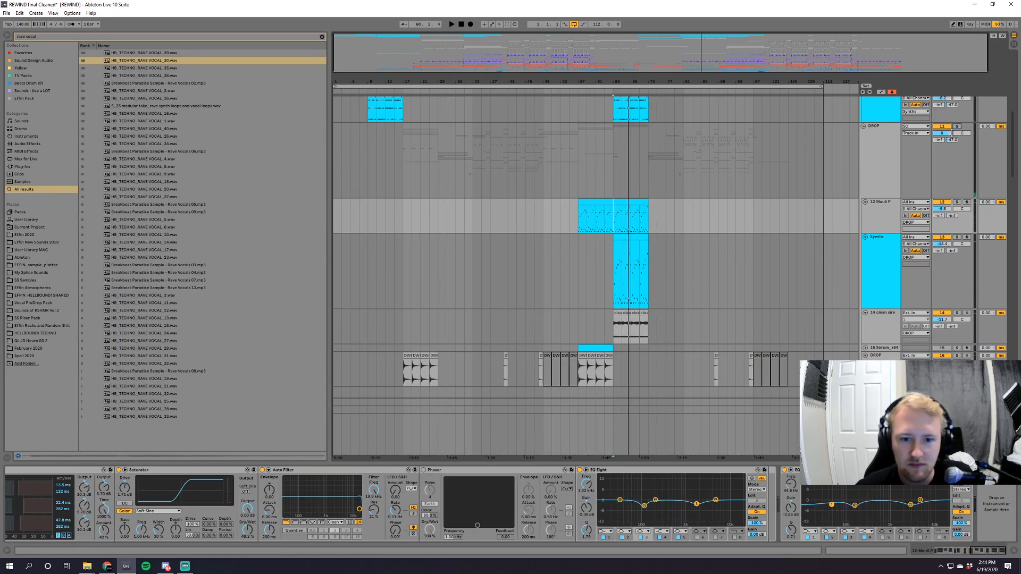
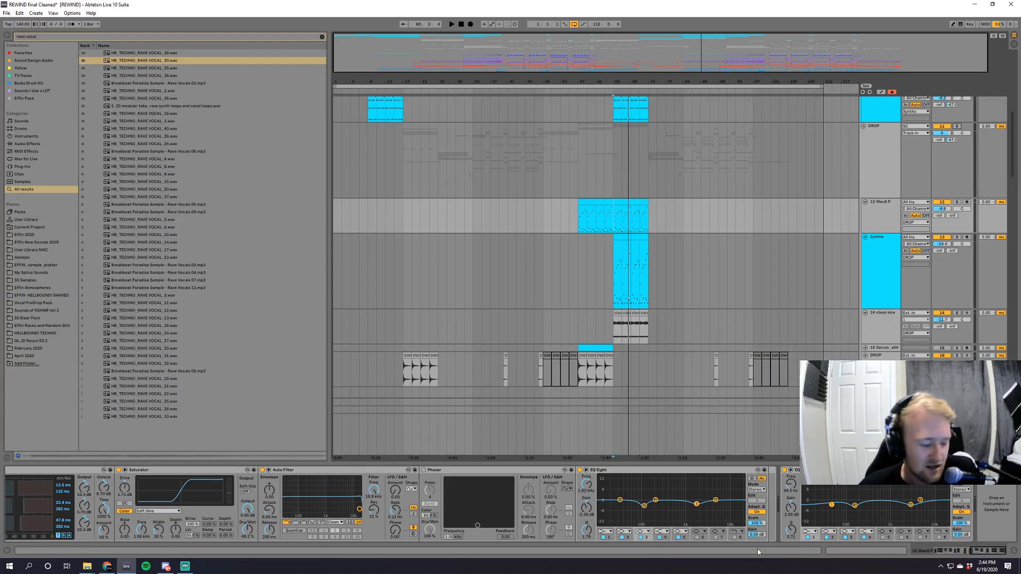
Add iZotope Insight from the plug-in browser to the end of the master track's device chain.
click(880, 426)
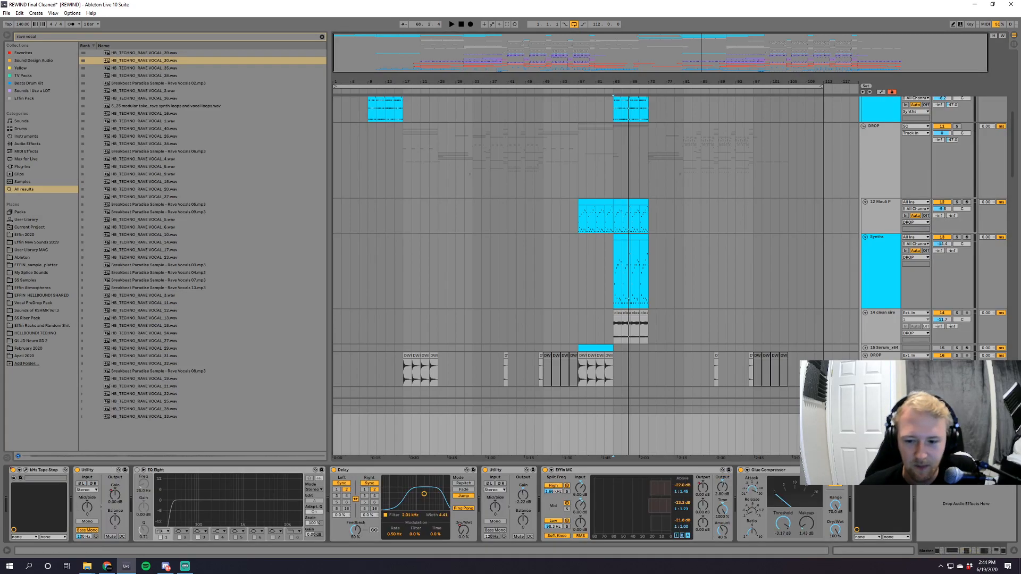
click(20, 167)
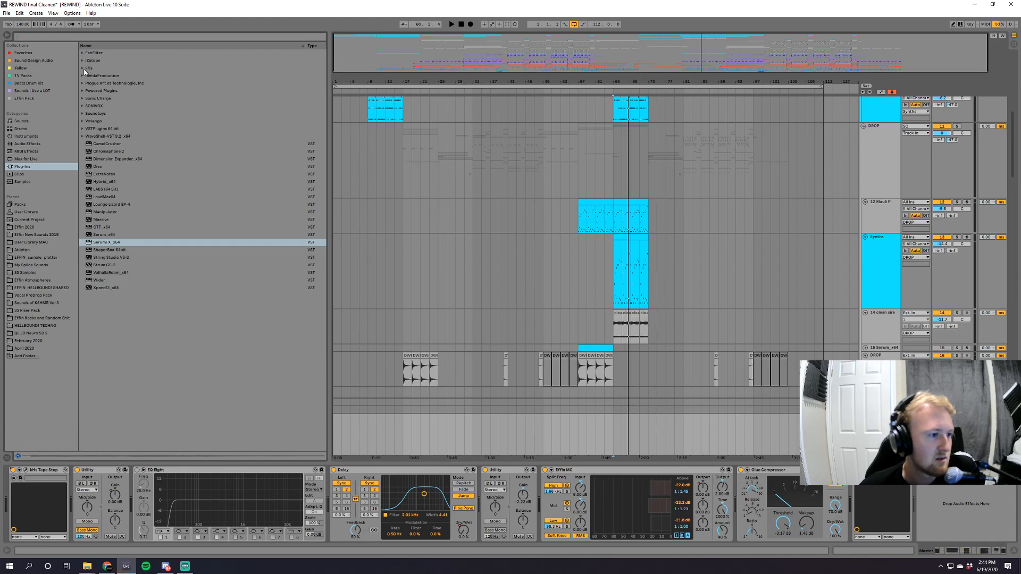
click(83, 61)
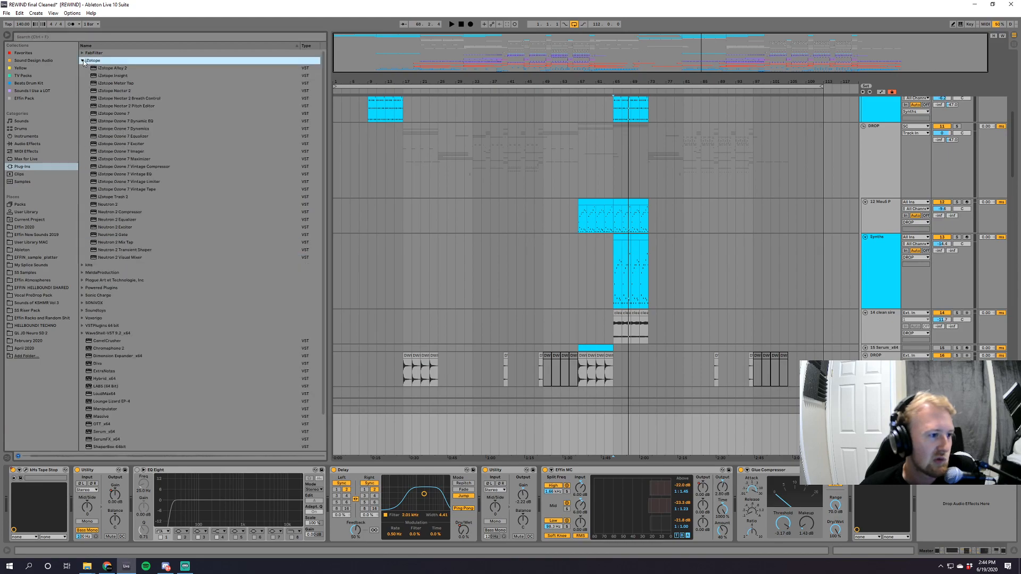
click(120, 76)
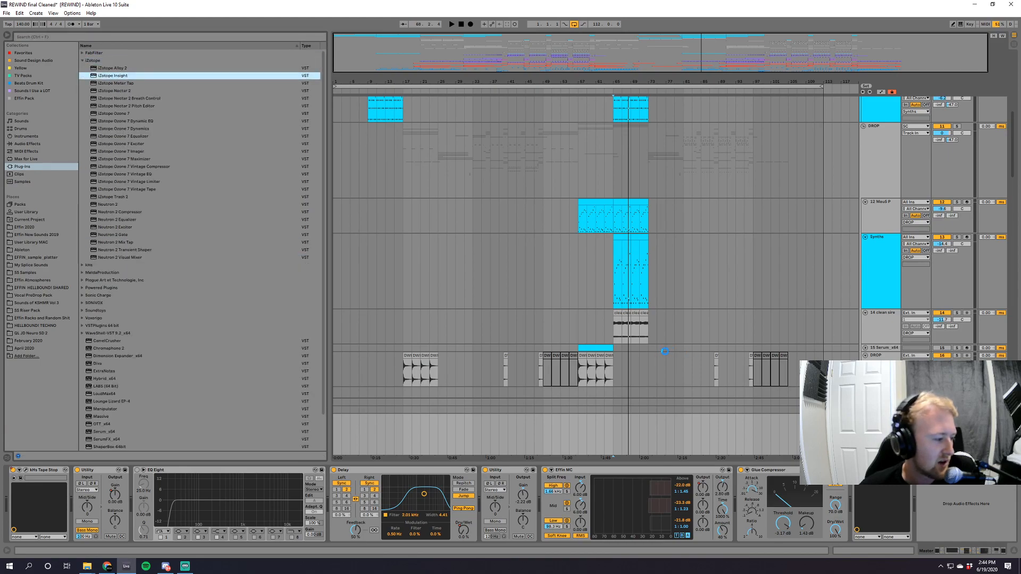
drag(664, 351, 666, 355)
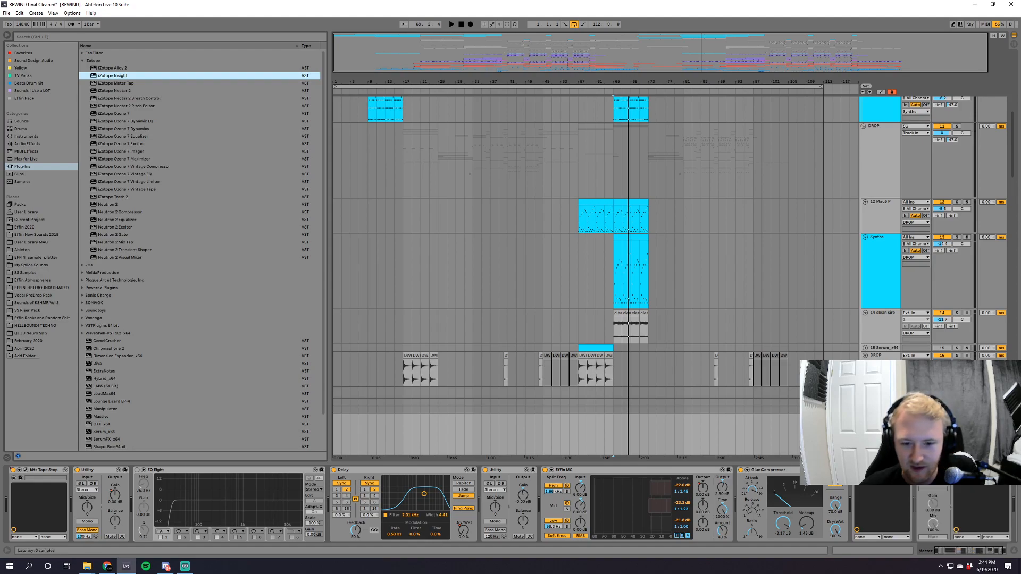
Play the full mix from bar 81 while reading the master's Insight loudness meters, closing the plugin at the end.
click(616, 289)
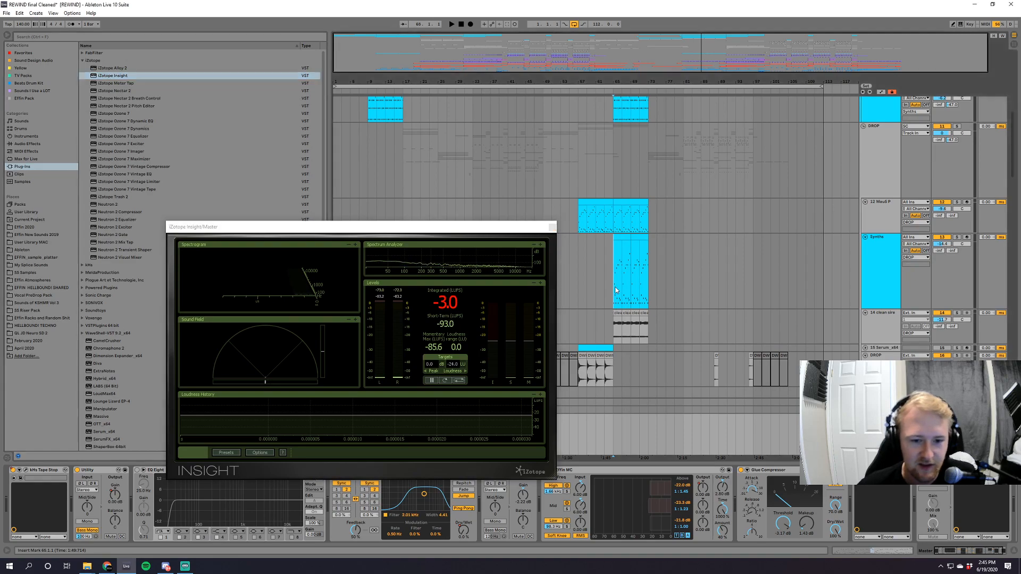
click(880, 409)
scroll(880, 372, down, 4)
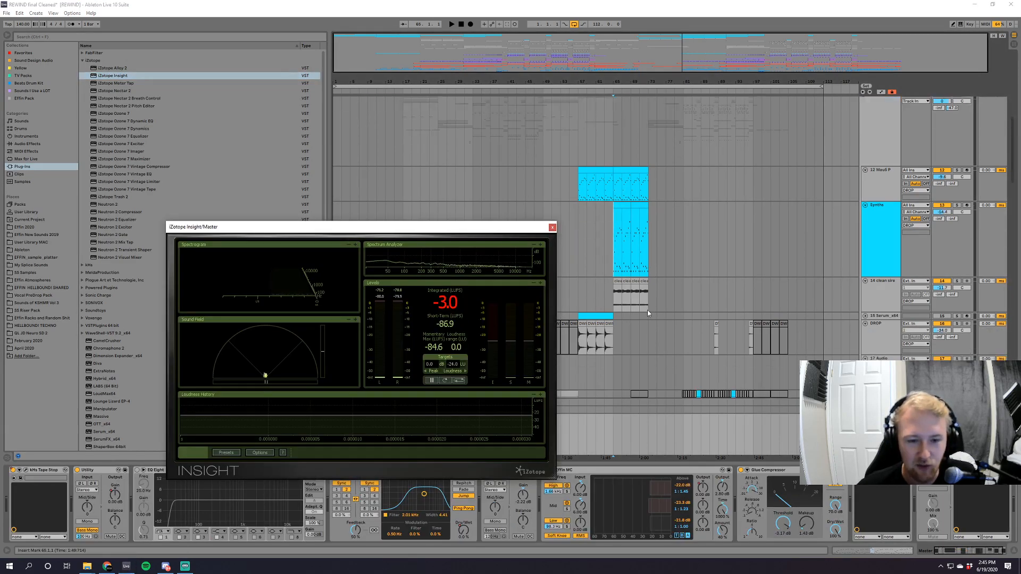
drag(800, 47, 724, 65)
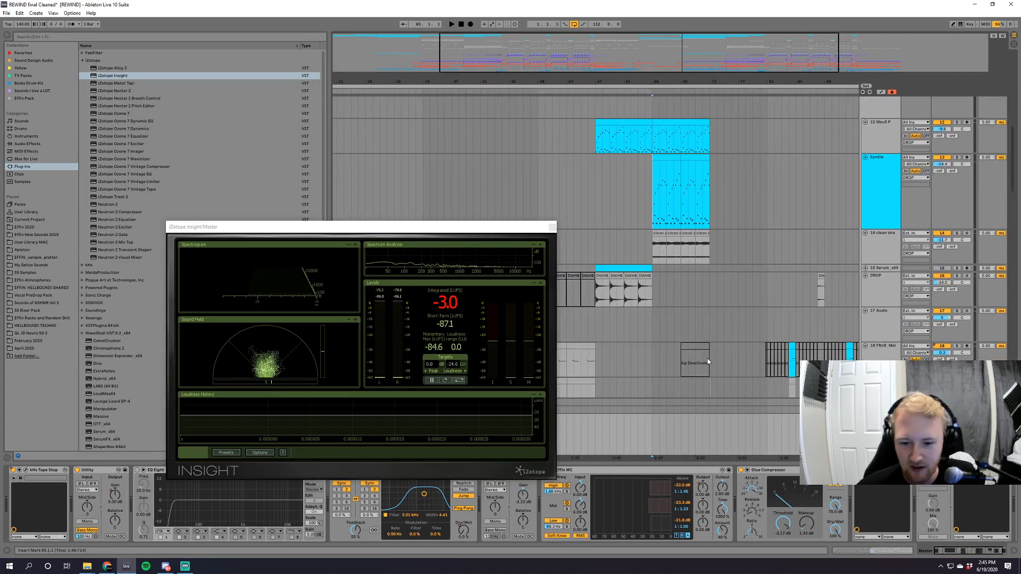
scroll(726, 144, down, 3)
scroll(727, 145, right, 5)
click(589, 275)
key(space)
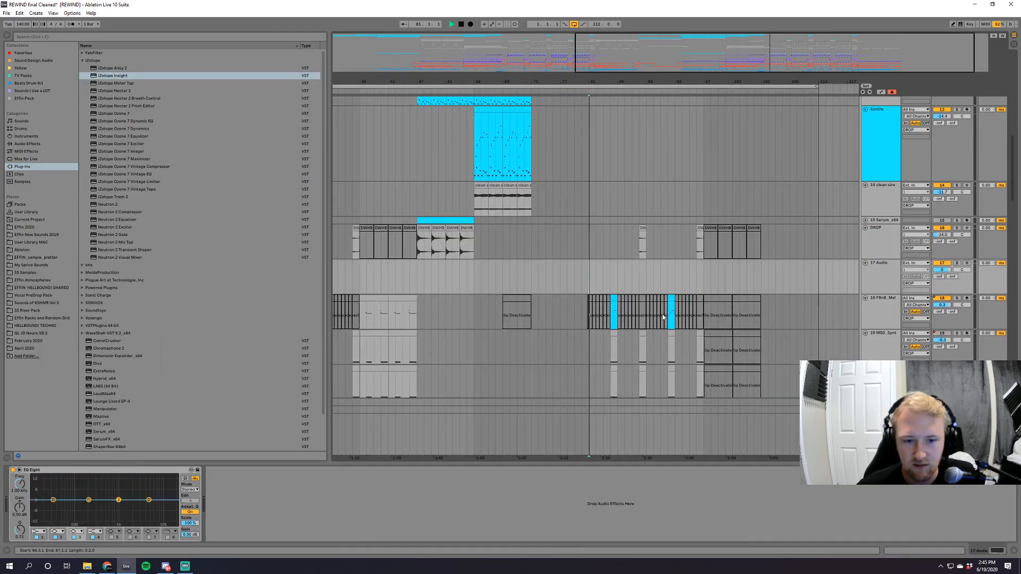
click(881, 409)
drag(457, 227, 671, 144)
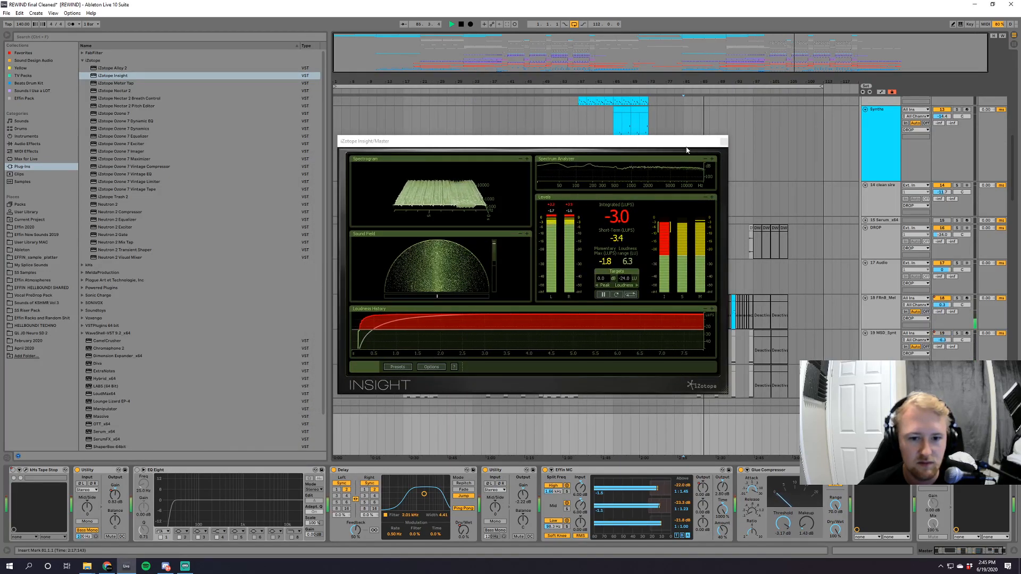
click(723, 141)
Play the full mix from the start of the first drop with the master's Insight meters open.
click(472, 269)
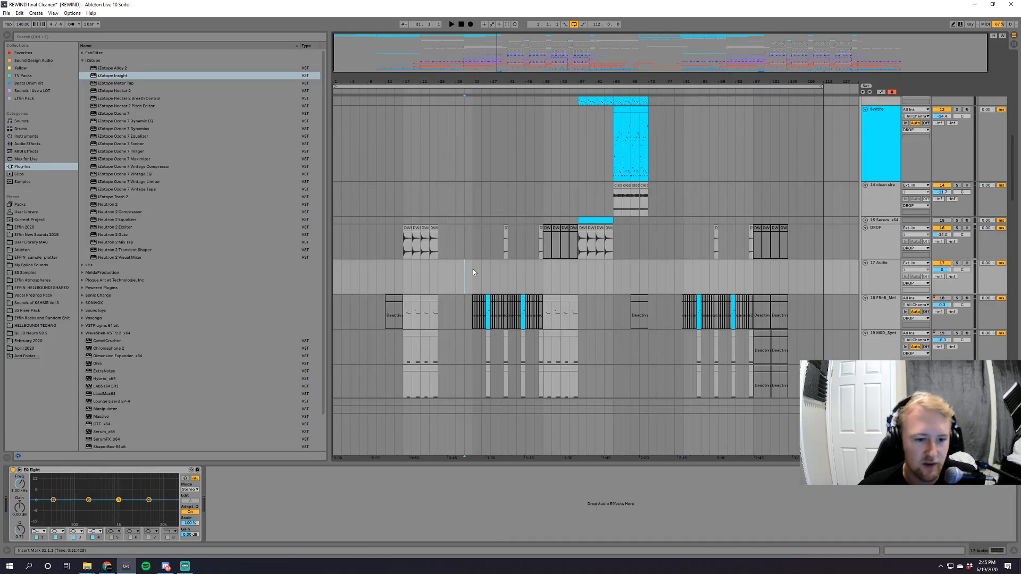
scroll(479, 326, down, 1)
scroll(479, 326, down, 3)
click(880, 433)
key(space)
click(967, 470)
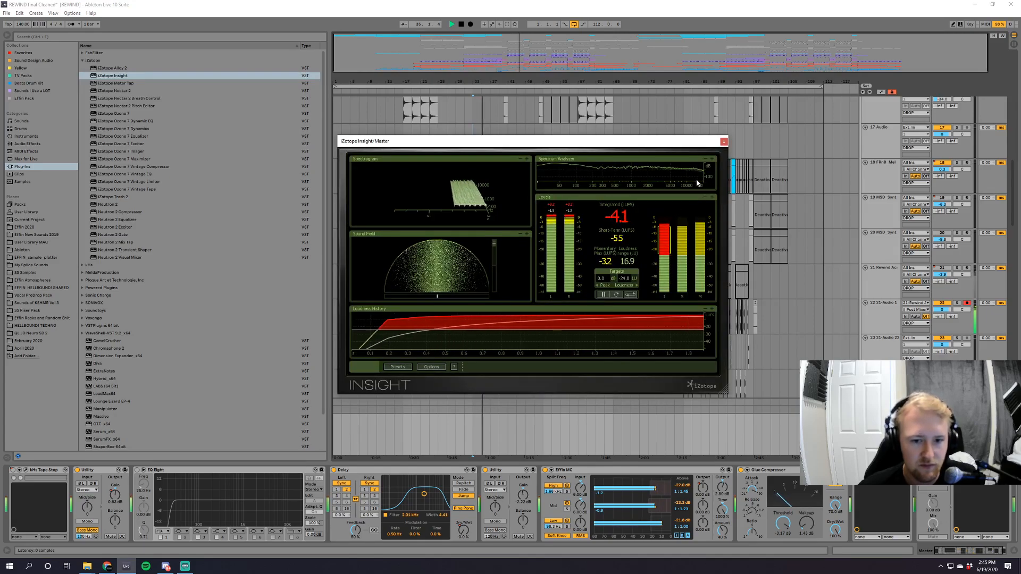
drag(525, 140, 525, 169)
Restart playback from bar 41 to check the loudness in Insight, closing the plugin at the end.
click(508, 143)
key(space)
key(space)
click(880, 420)
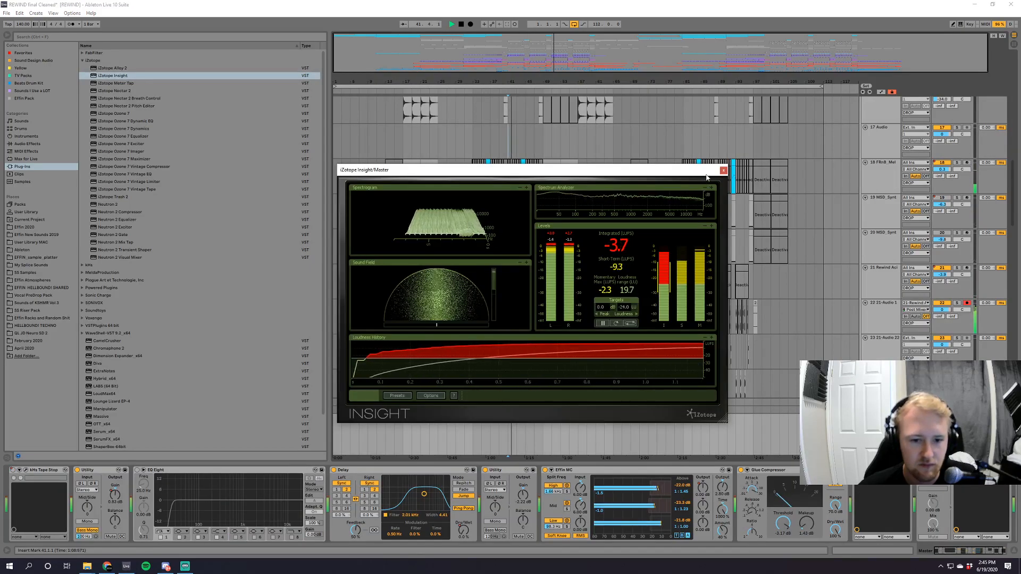
click(723, 170)
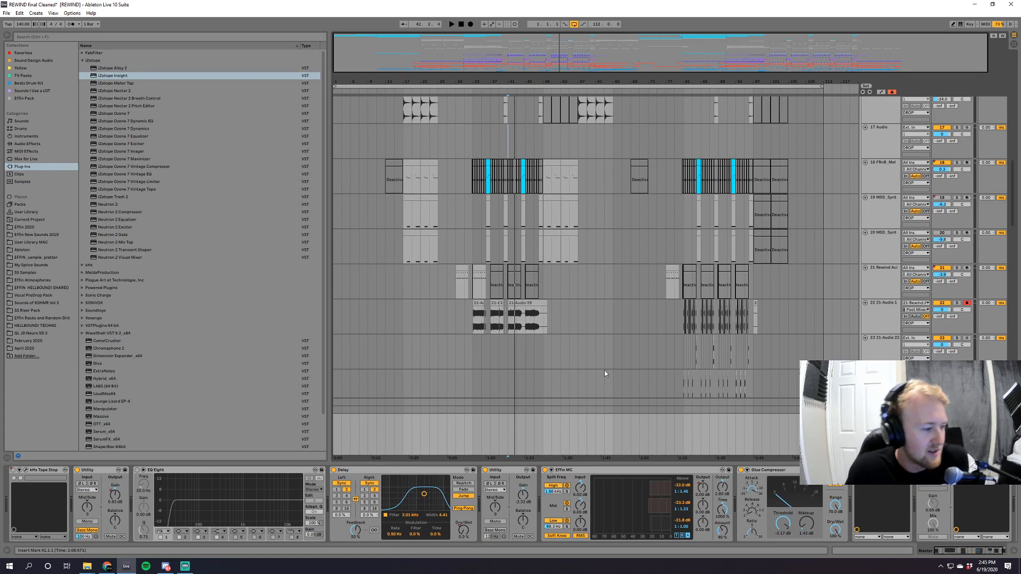
Look over the Synths group's tracks in the arrangement and bring up the device chain of budget dive track 9.
drag(518, 82, 533, 101)
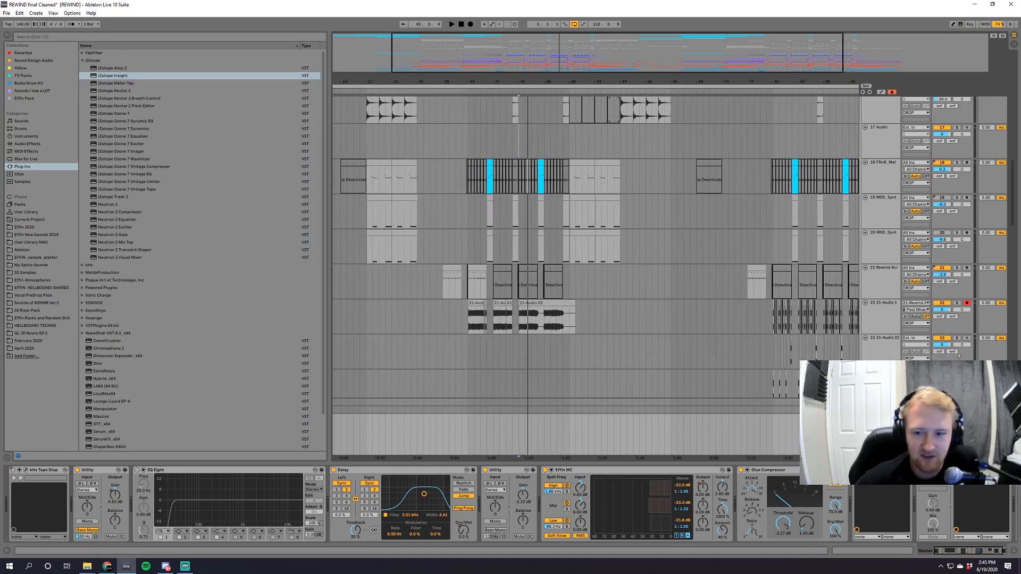
drag(1013, 195, 1020, 74)
drag(628, 82, 692, 76)
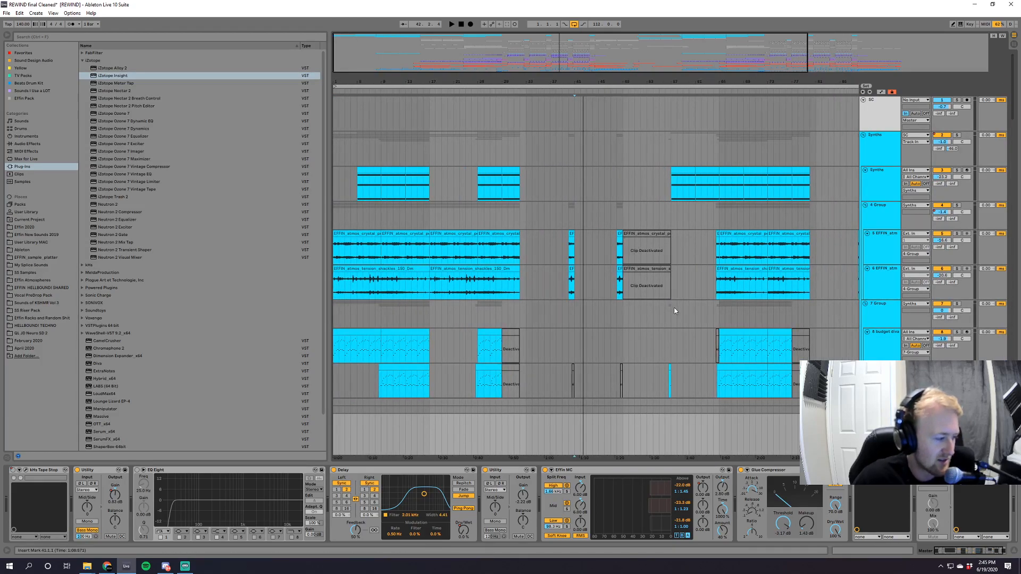
scroll(674, 311, down, 5)
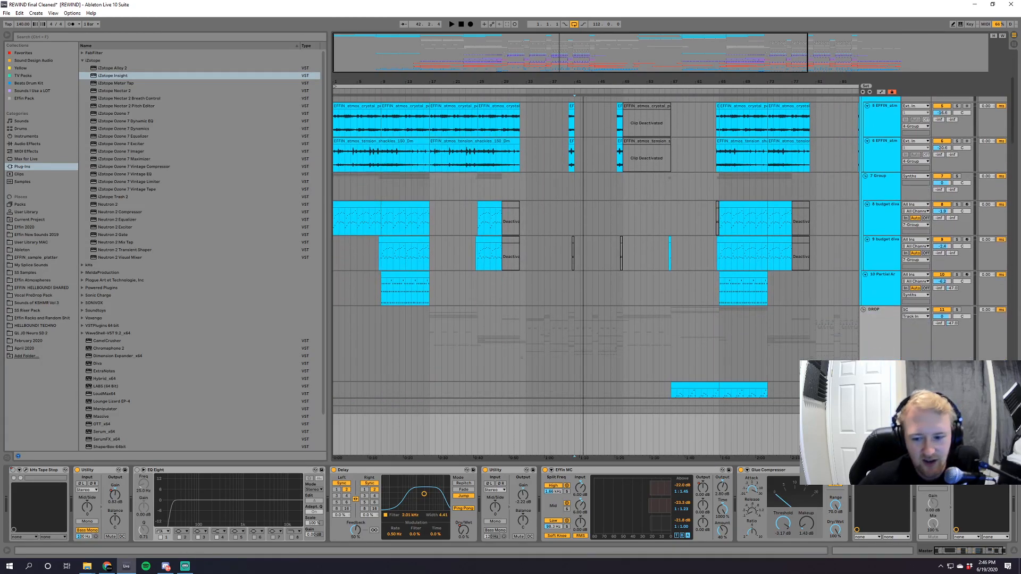
scroll(787, 330, down, 1)
mouse_move(1013, 150)
mouse_down()
mouse_move(1016, 230)
mouse_move(1016, 127)
mouse_move(1016, 146)
mouse_up()
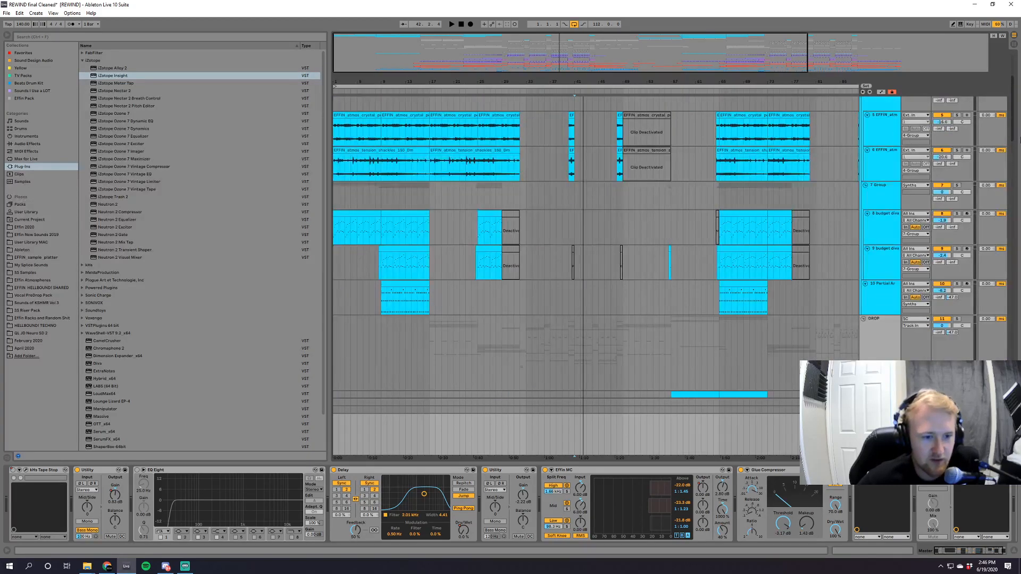
drag(400, 83, 463, 272)
click(431, 272)
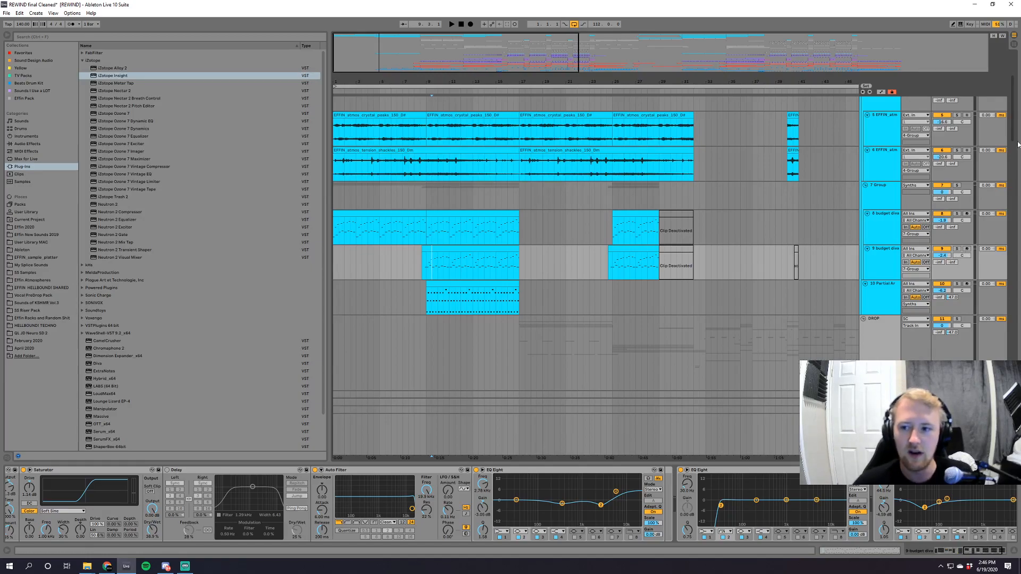
Solo track 21 Rewind Acid in the DROP group and show its device chain from the beginning.
drag(1013, 137, 1013, 416)
drag(1013, 378, 1015, 199)
drag(708, 82, 545, 90)
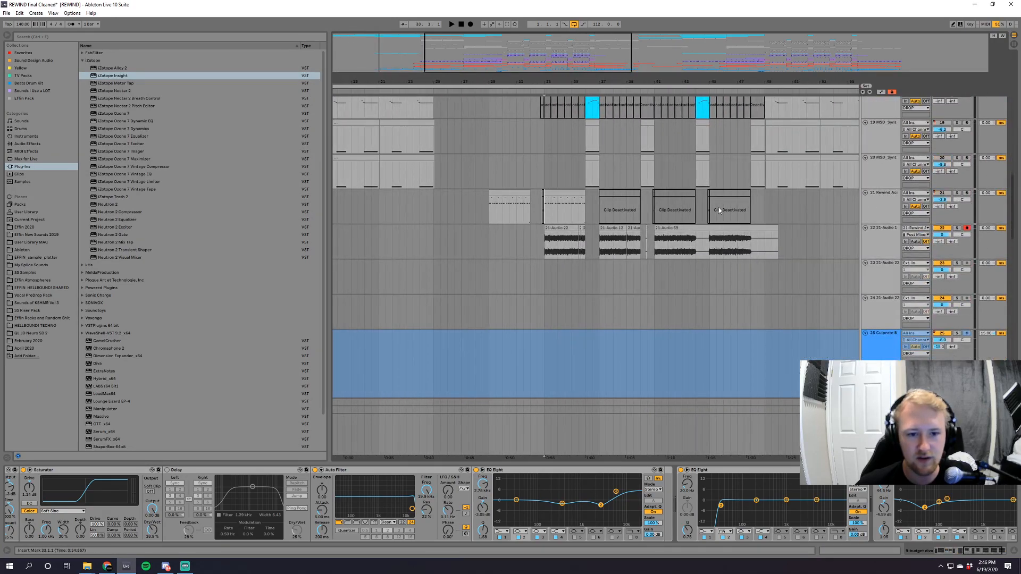
click(664, 209)
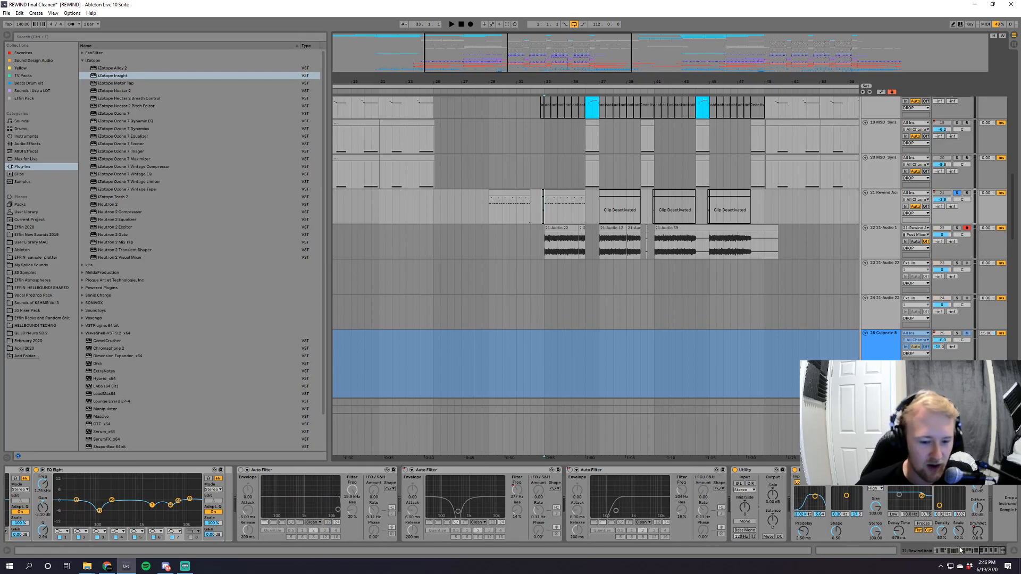
drag(977, 557, 939, 556)
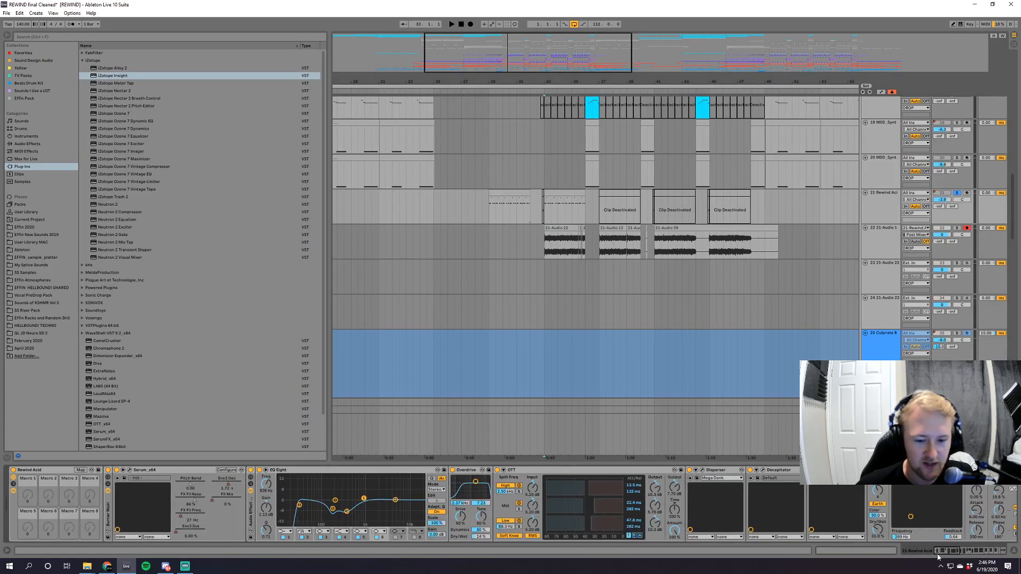
Bypass Rewind Acid's audio effect rack, play the synth from bar 33, and view Serum's oscillators and effects.
click(251, 470)
key(space)
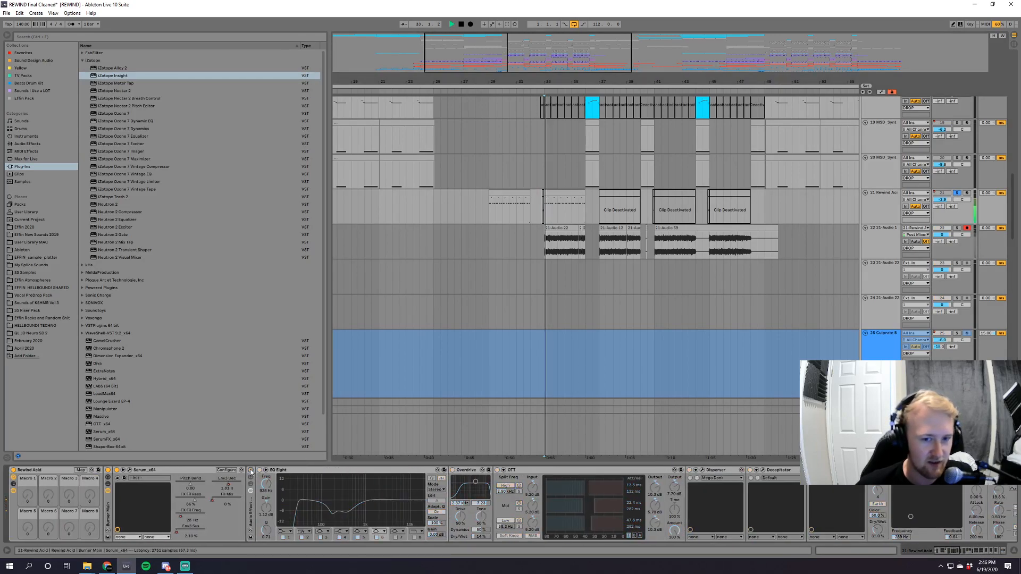
click(130, 471)
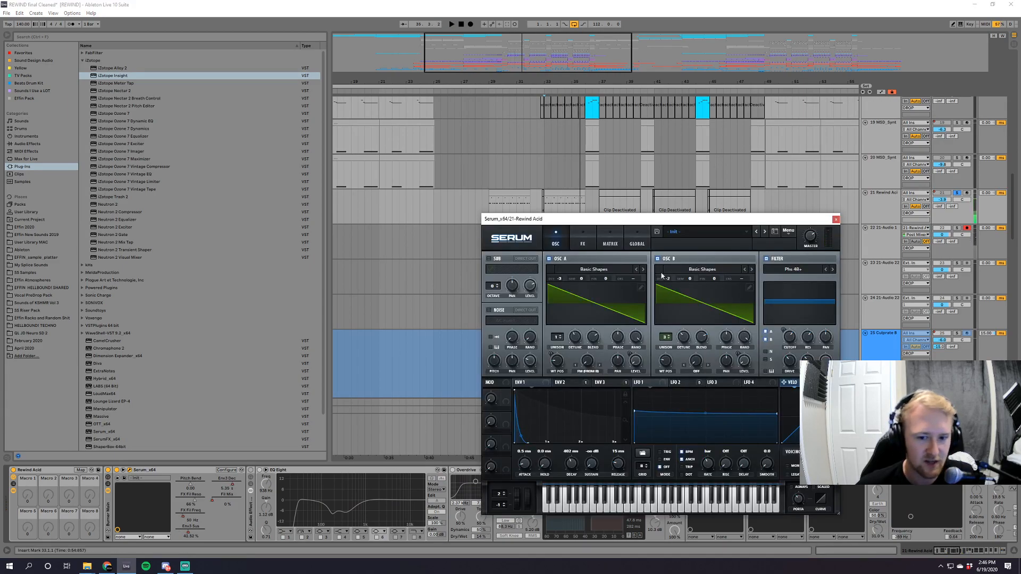
click(582, 244)
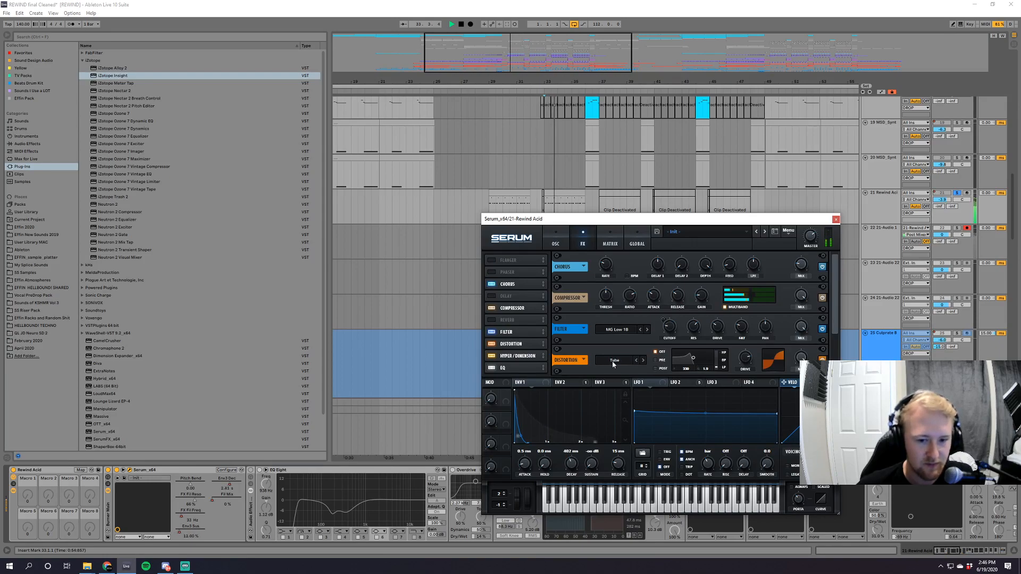
click(516, 356)
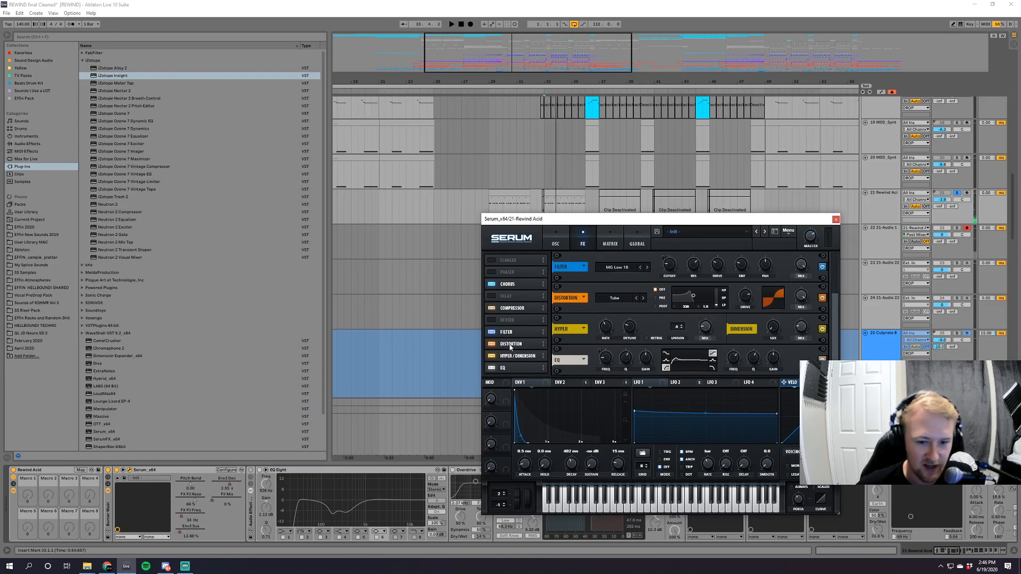
Audition Rewind Acid with Serum's Compressor and Distortion switched off, restore both effects, and close Serum.
click(517, 308)
click(492, 309)
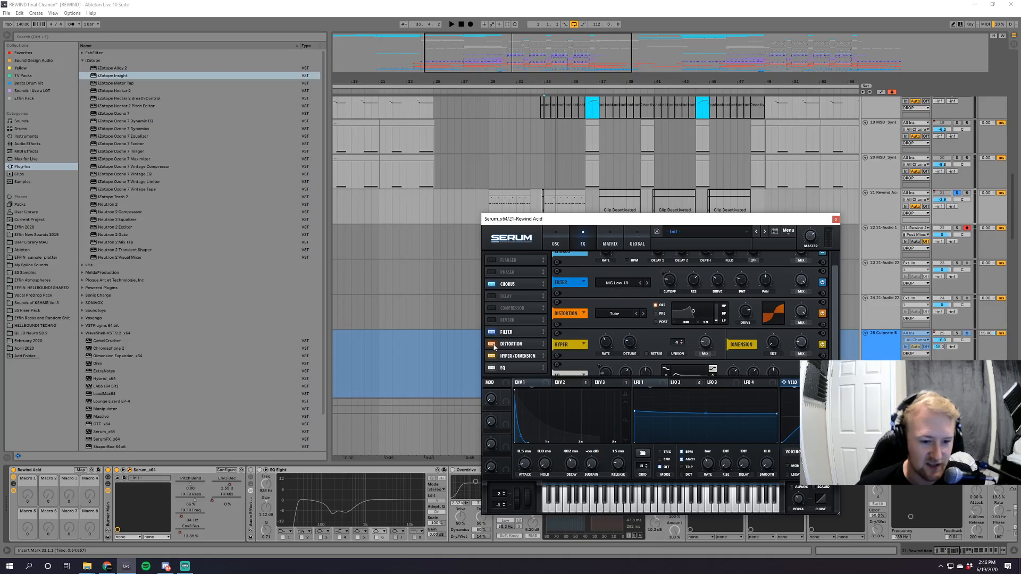
click(493, 345)
key(space)
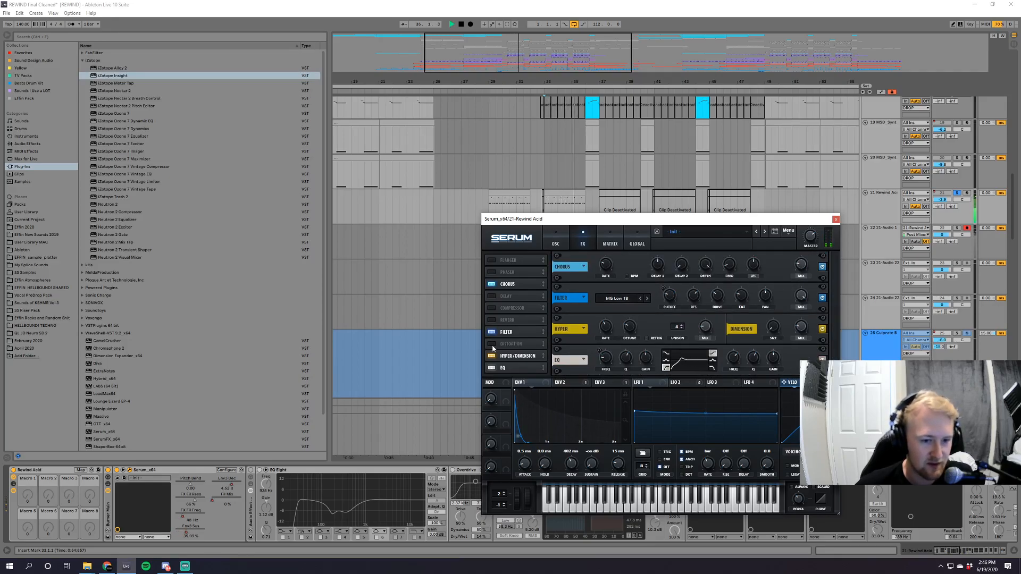
click(492, 344)
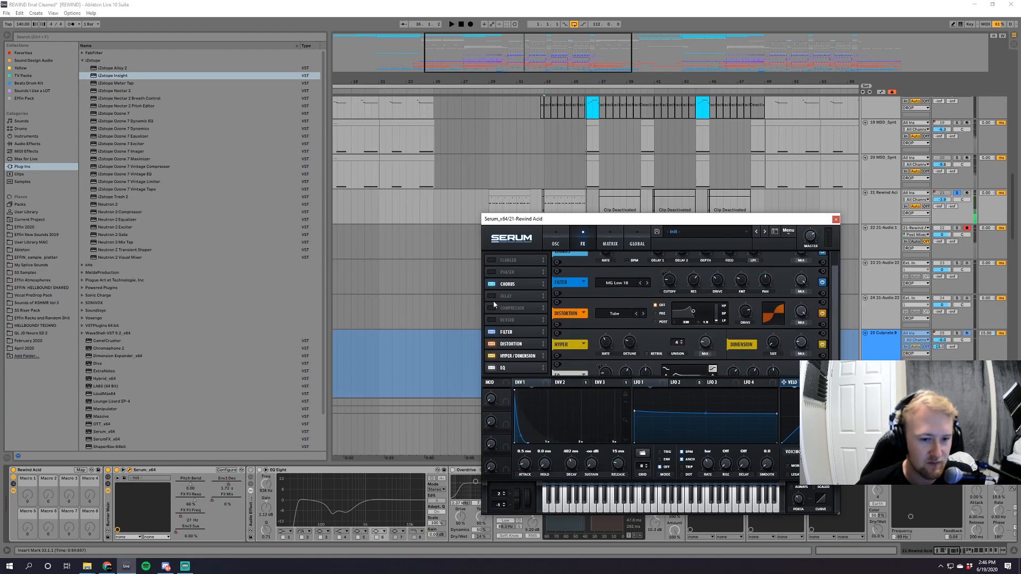
click(492, 308)
click(836, 220)
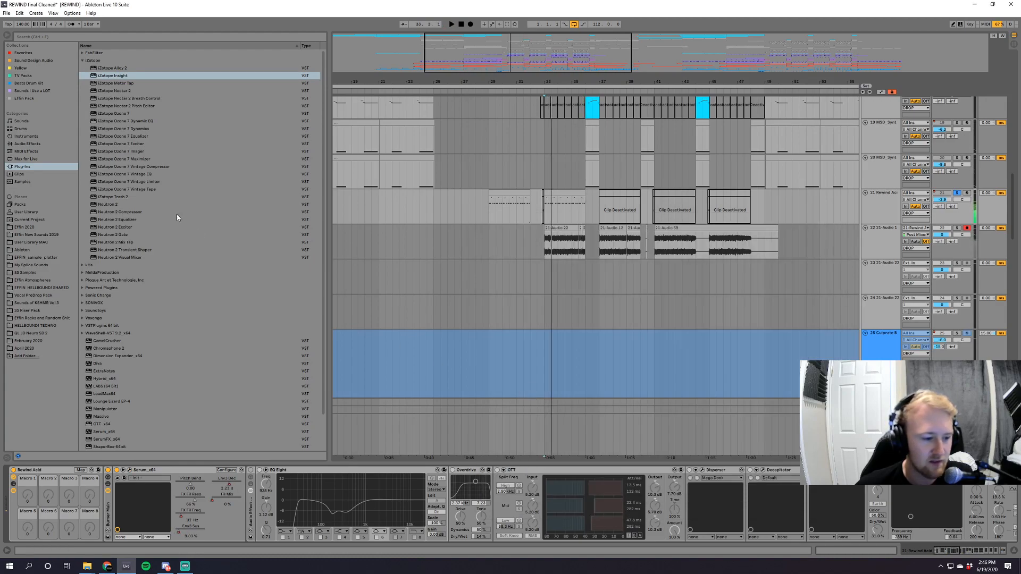
Insert an EQ Eight directly after Serum on Rewind Acid and adjust its fourth band while auditioning the sound.
click(27, 144)
drag(101, 159, 245, 512)
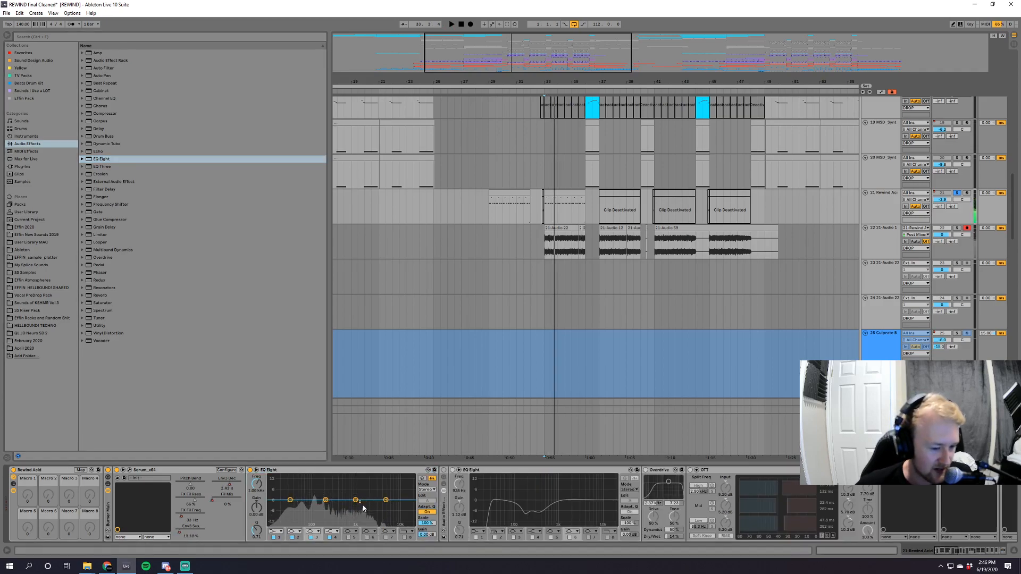
key(space)
mouse_move(386, 506)
mouse_down()
mouse_move(383, 477)
mouse_move(385, 500)
mouse_up()
key(space)
Switch off the new EQ Eight, reactivate the audio effect rack, and play Rewind Acid through its effects.
click(250, 470)
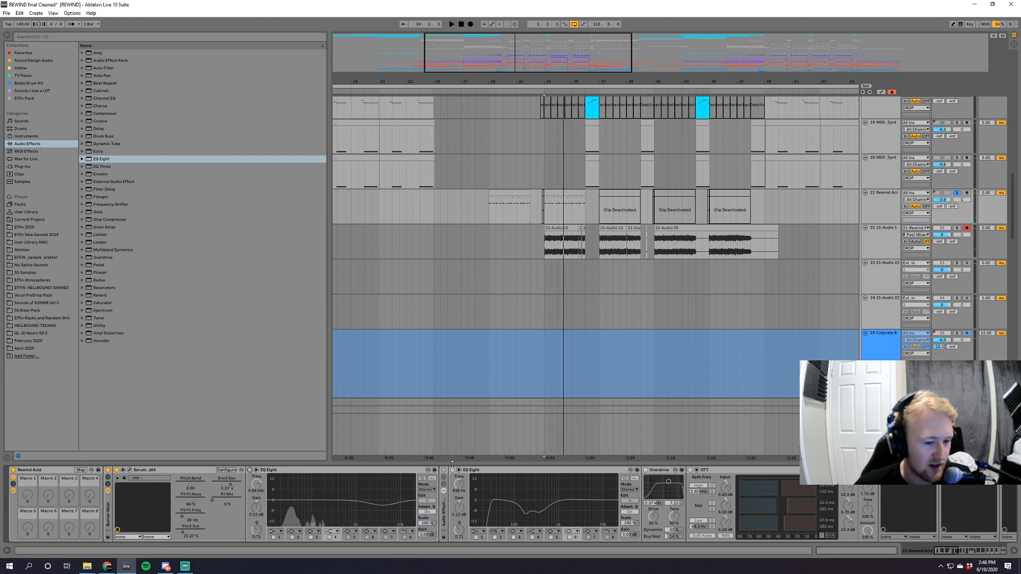
click(444, 470)
key(space)
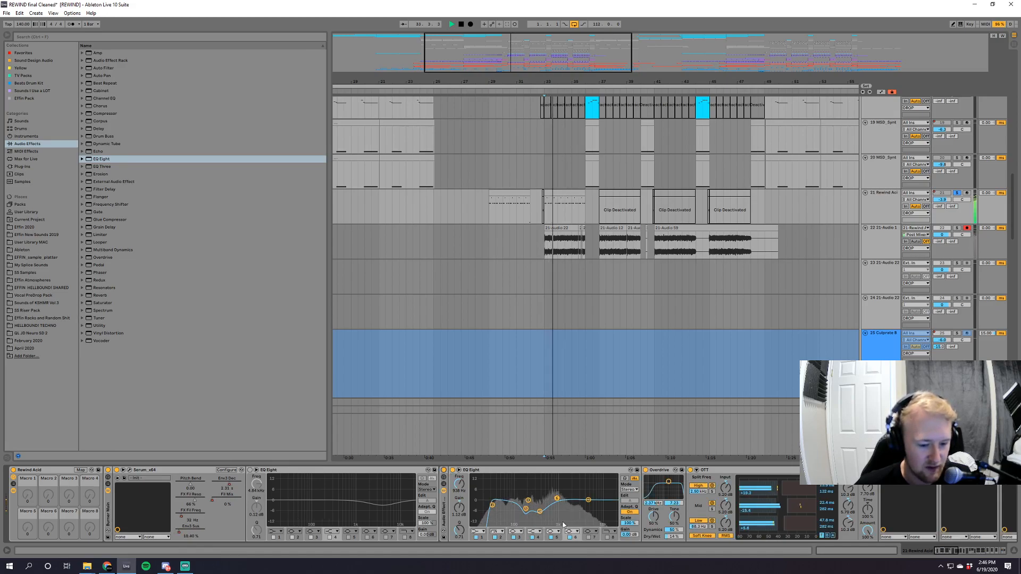
key(space)
View Rewind Acid's effect chain and inspect the iZotope Ozone 7 Vintage Tape settings, dismissing its preset manager and closing the plugin.
click(955, 553)
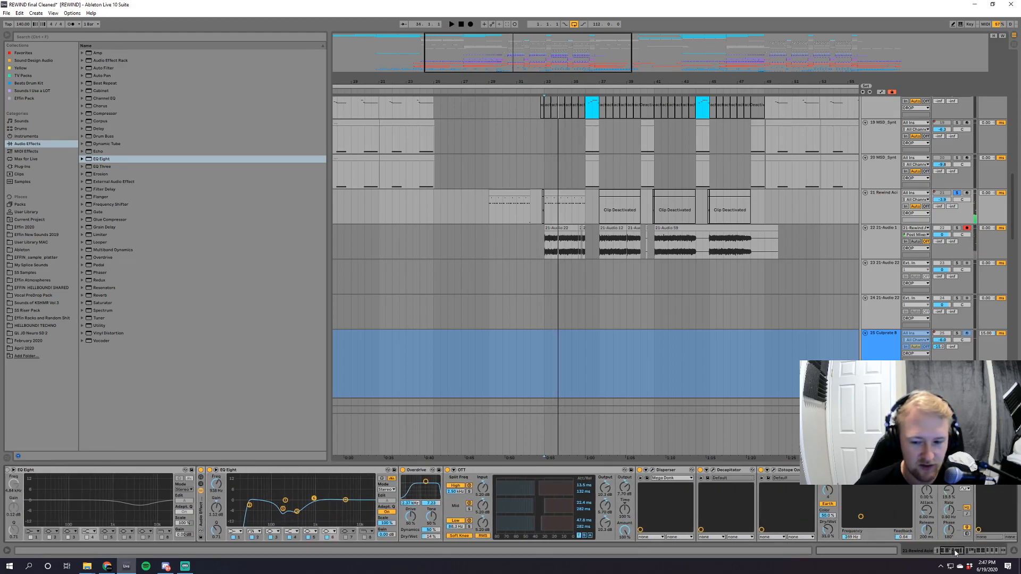
drag(956, 553, 960, 553)
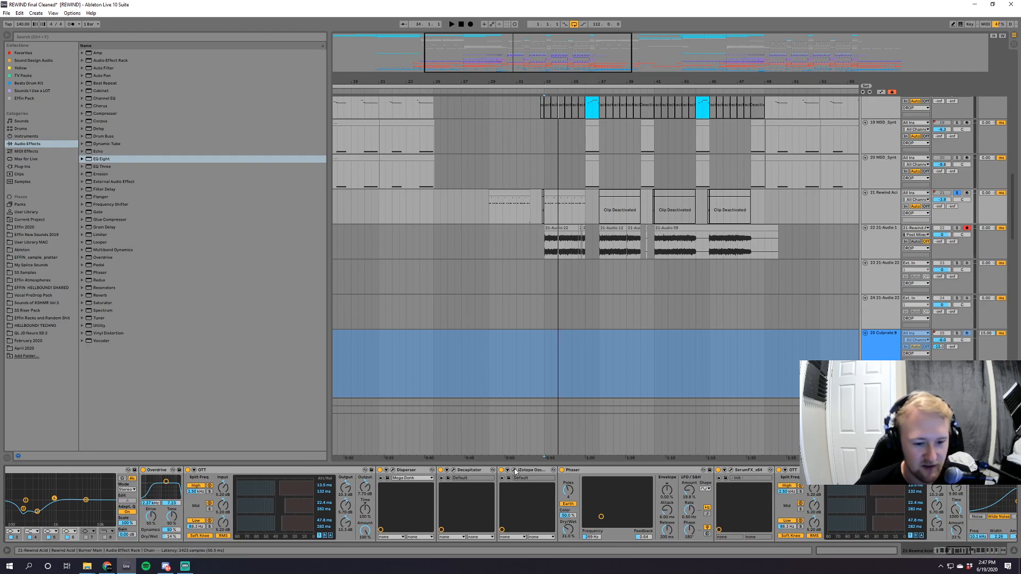
click(514, 470)
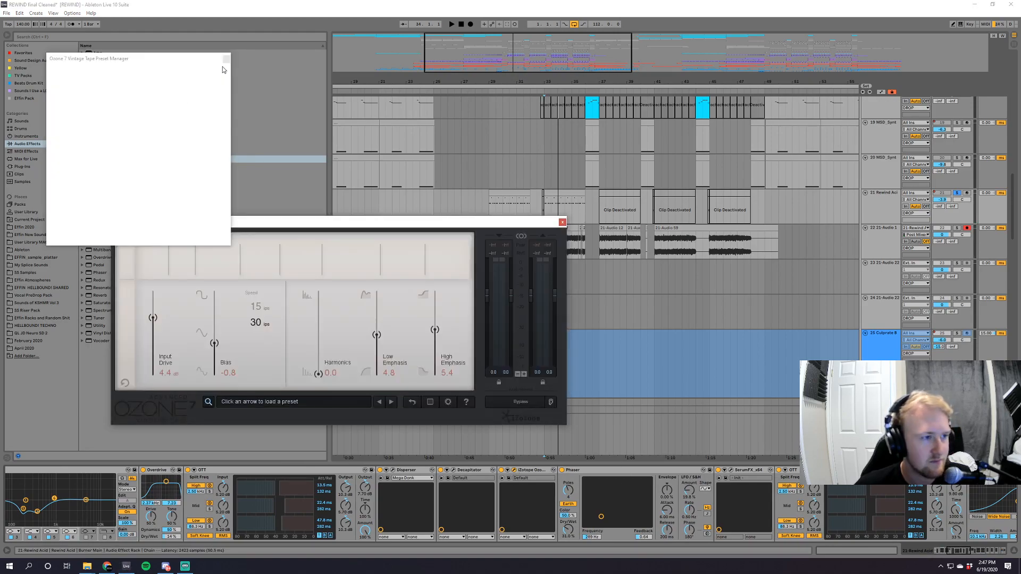
click(225, 59)
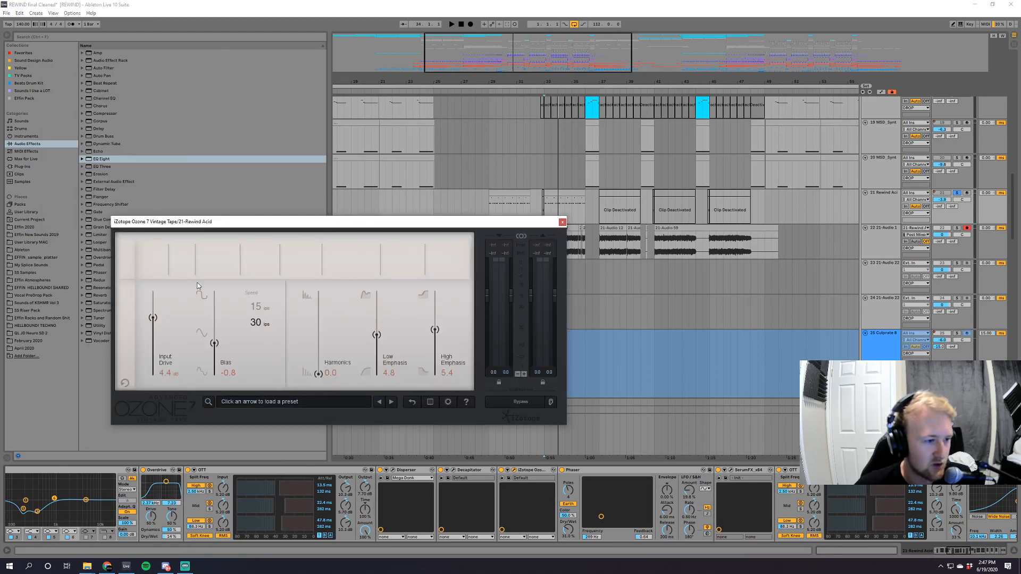
drag(225, 221, 350, 224)
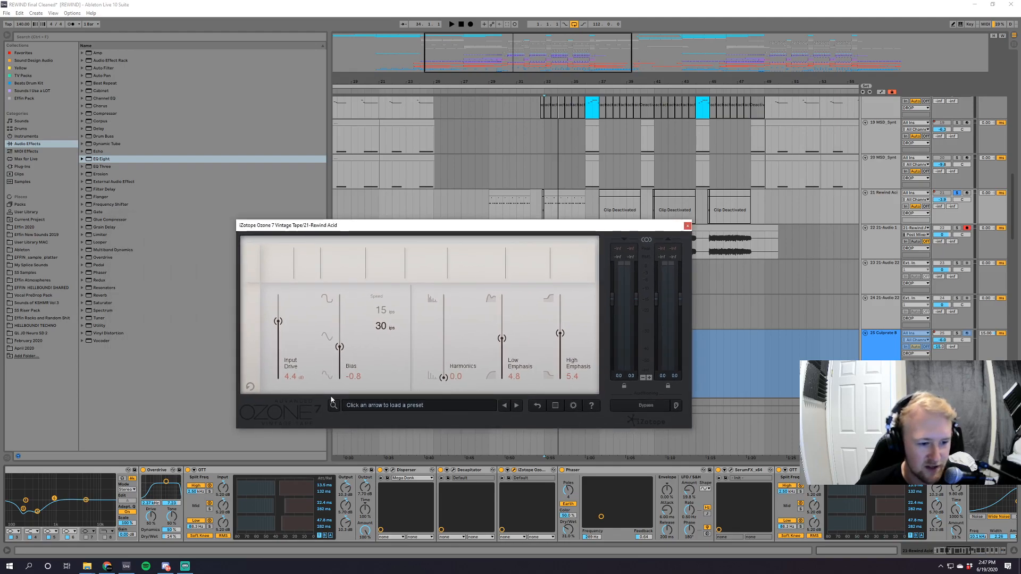
click(687, 226)
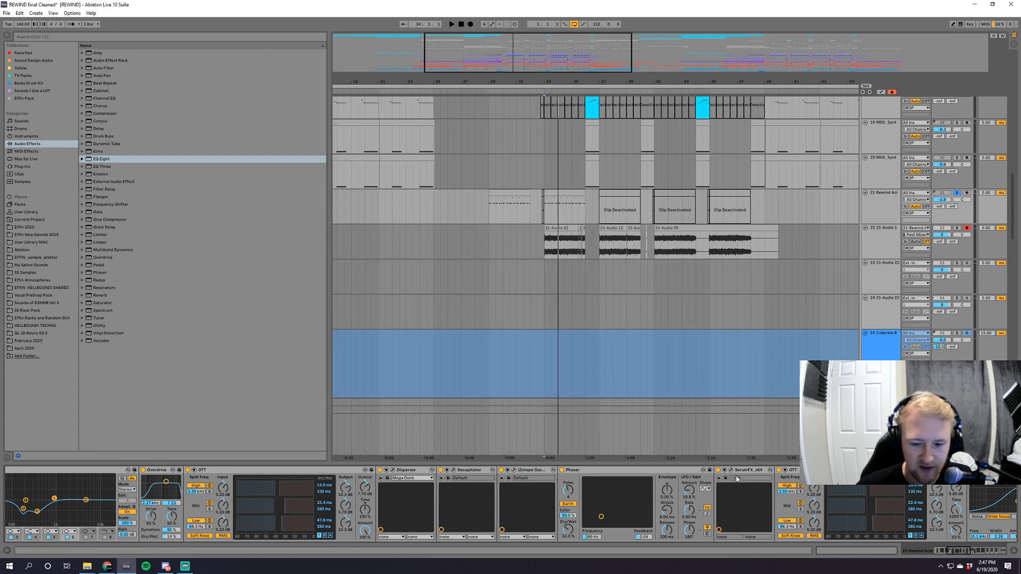
Inspect the filter in Rewind Acid's SerumFX, audition the synth briefly, and close the plugin.
click(731, 470)
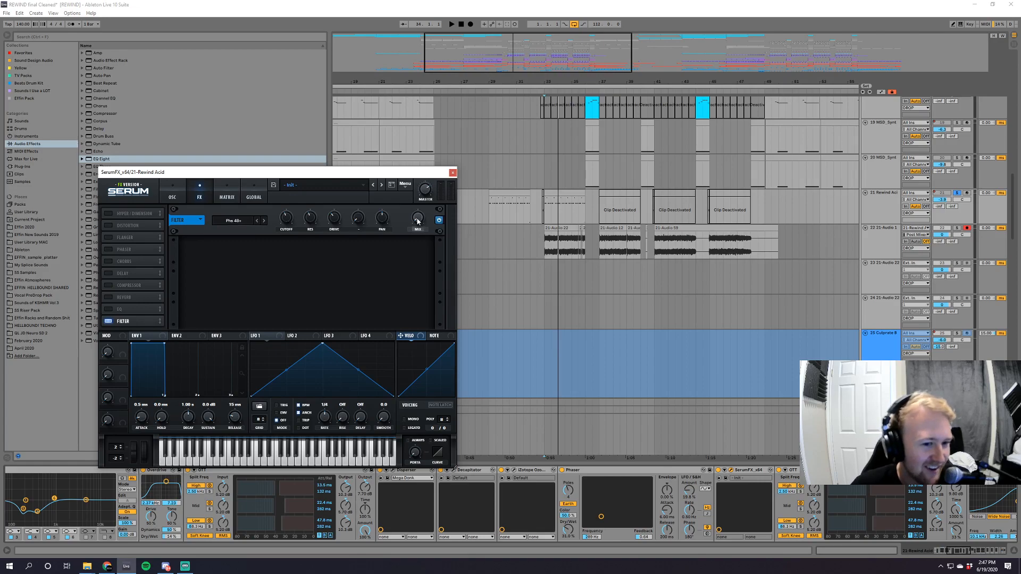
key(space)
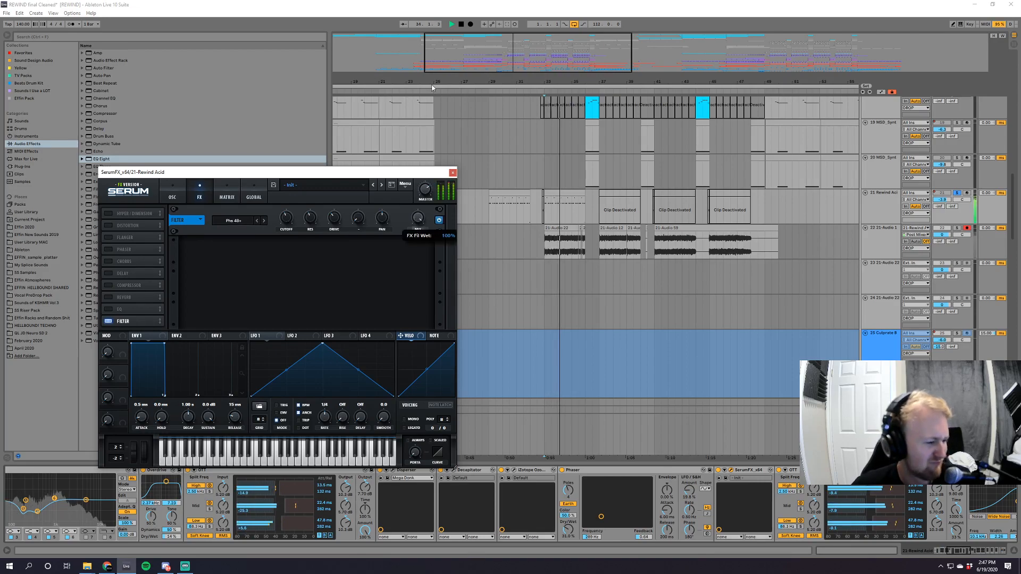
key(space)
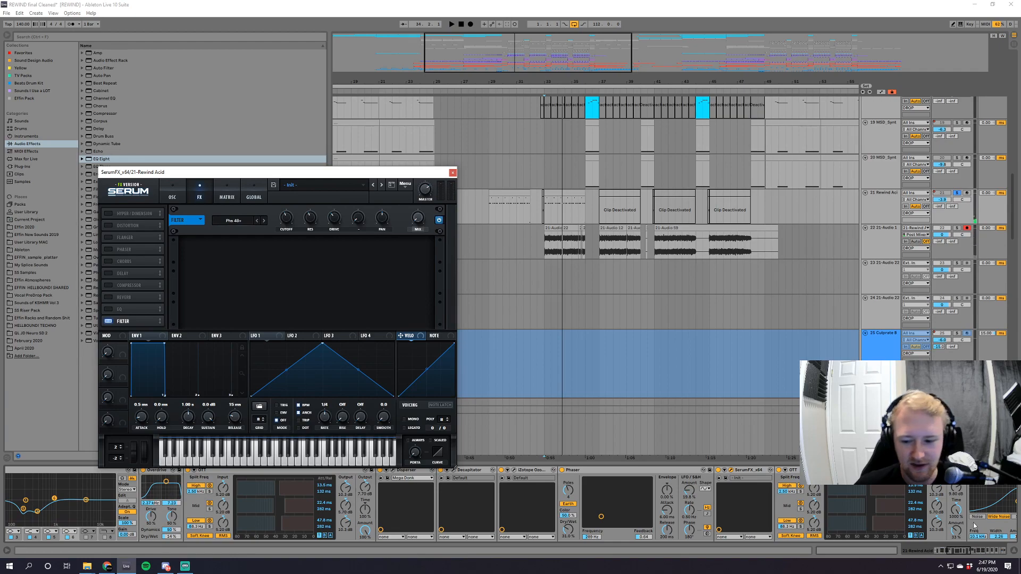
click(453, 172)
Review the rest of Rewind Acid's effects from OTT through the final Reverb and play the processed sound.
click(965, 553)
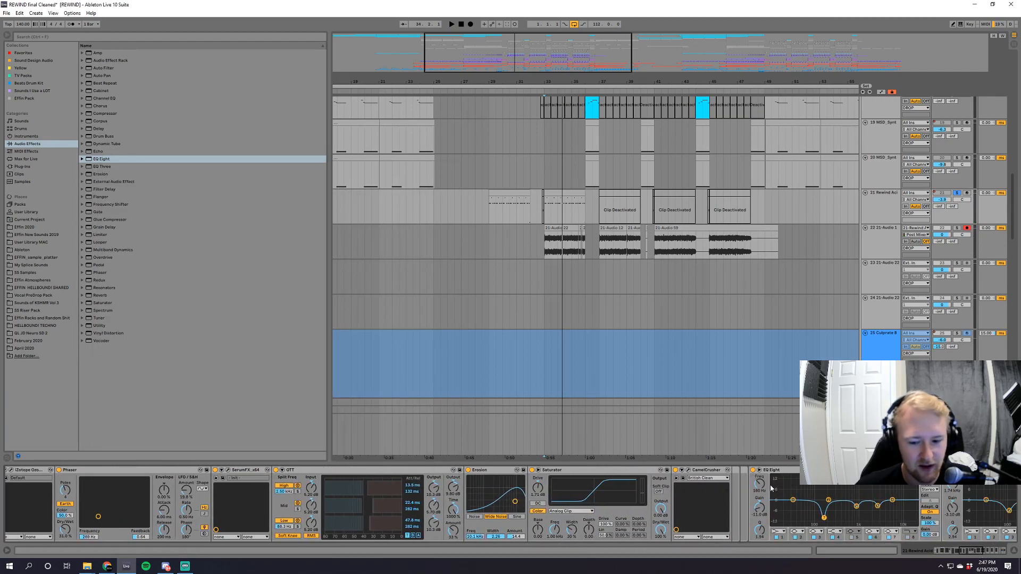
click(964, 548)
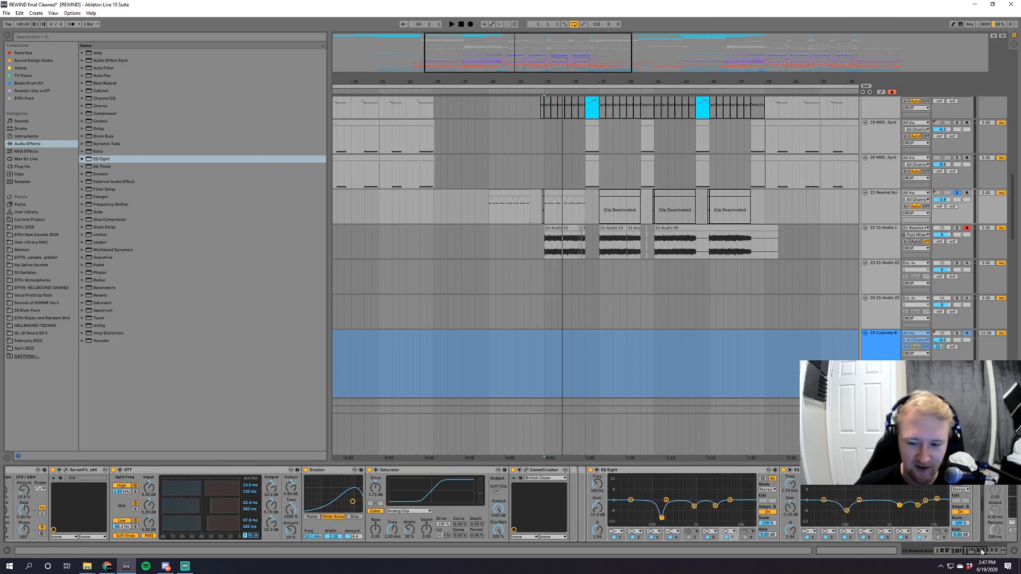
click(980, 552)
drag(985, 553, 1007, 545)
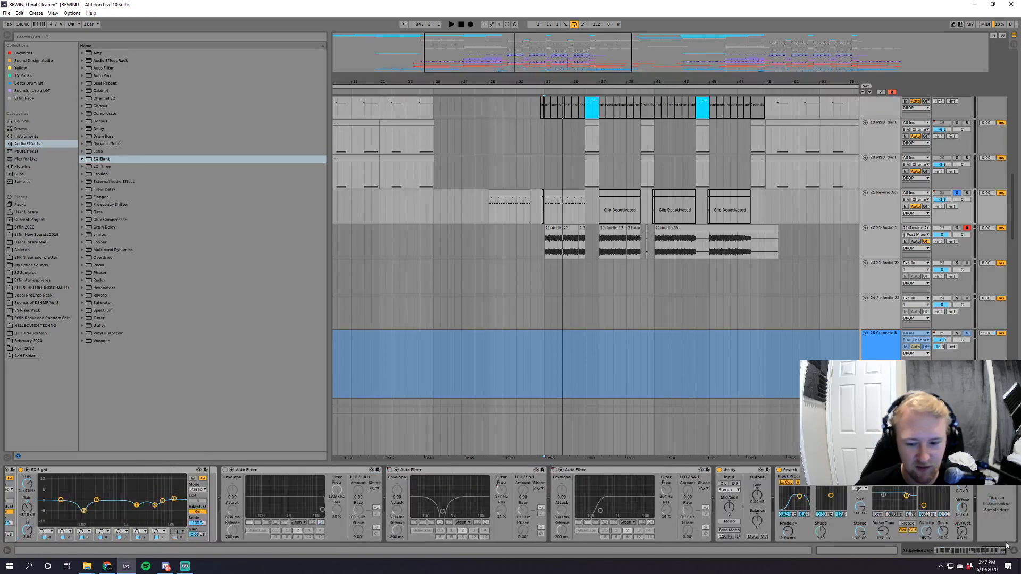
key(space)
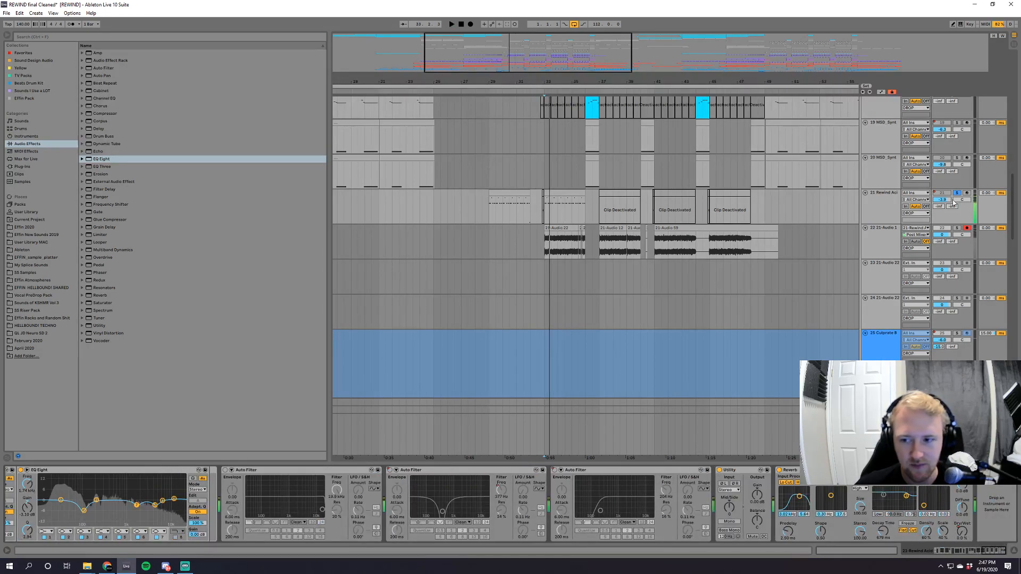
Take Rewind Acid out of solo and play the full second drop from bar 81.
click(957, 194)
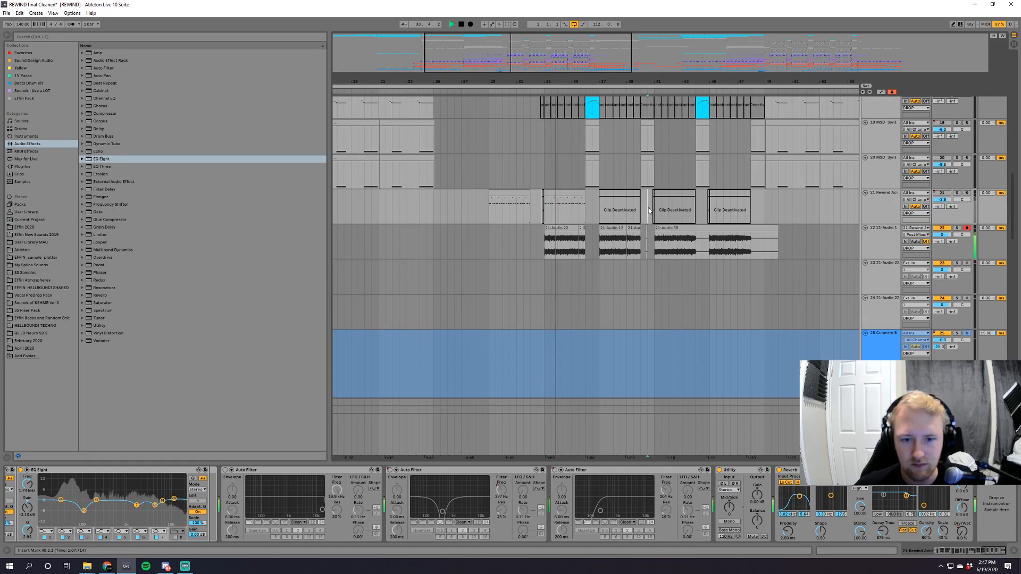
click(648, 210)
scroll(654, 211, down, 5)
click(686, 208)
key(space)
key(space)
drag(866, 44, 865, 60)
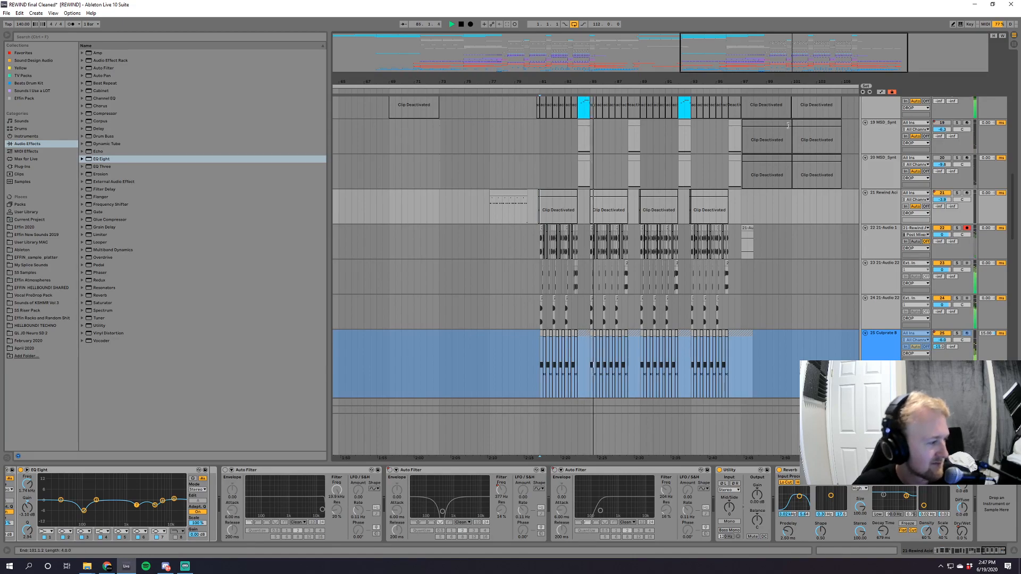
Look over the whole arrangement's tracks, from the FX group back up to the intro atmospheres and synths.
drag(1013, 195, 1005, 126)
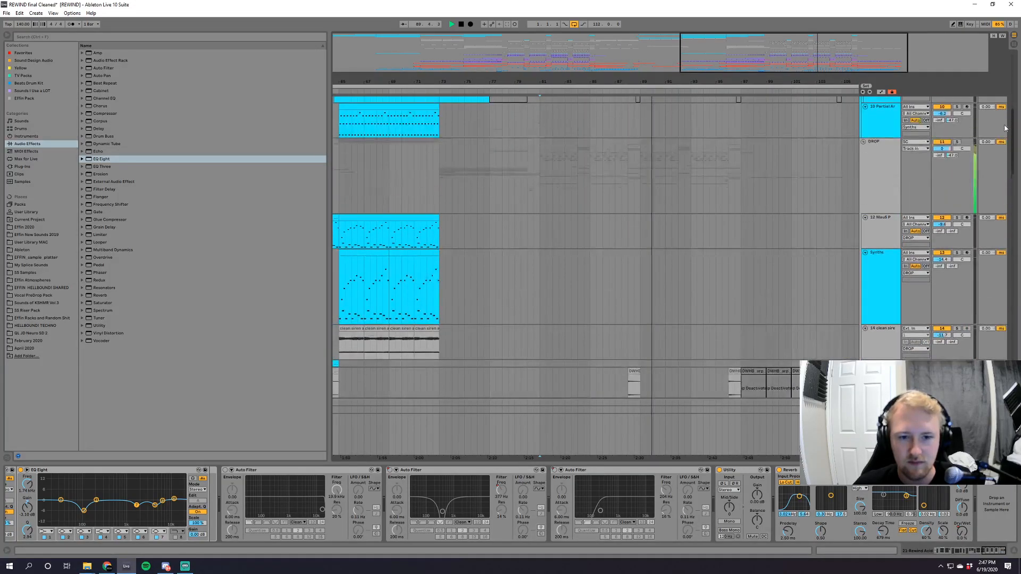
drag(834, 65, 693, 69)
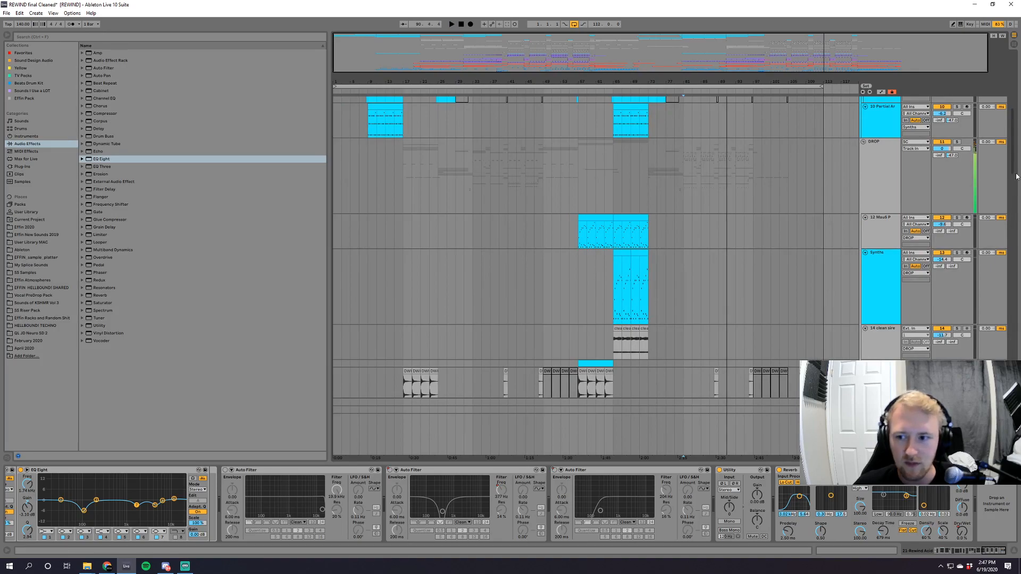
drag(1016, 189, 1014, 434)
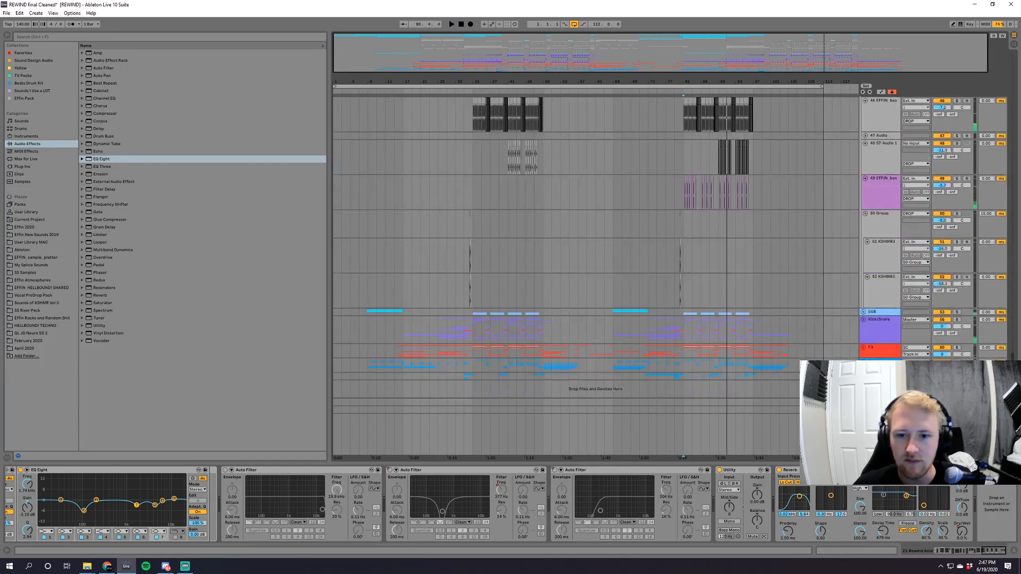
click(864, 350)
drag(1014, 312, 1011, 104)
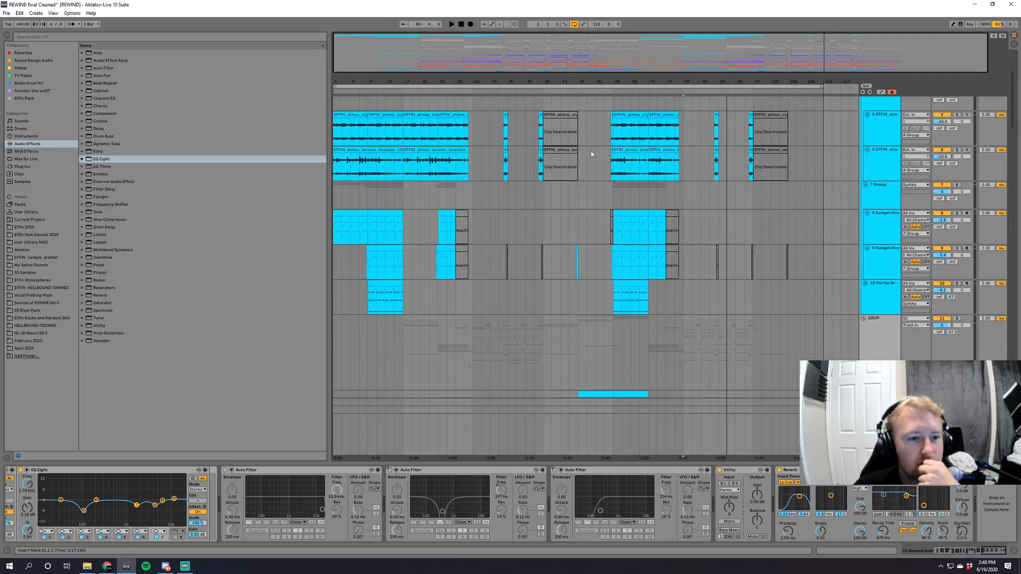
Solo the second budget diva track and audition it from bar 9.
drag(368, 82, 418, 138)
click(419, 238)
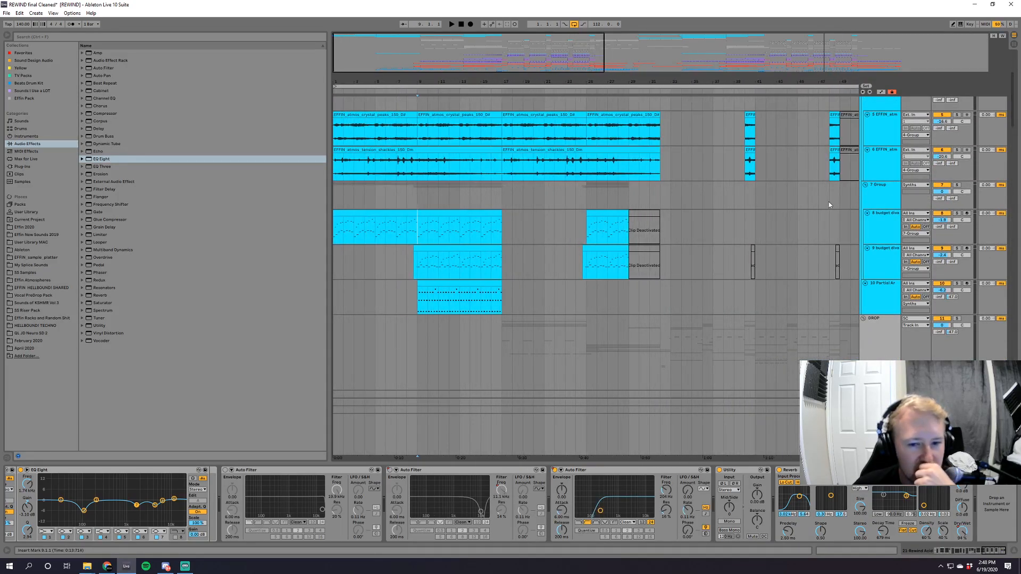
click(956, 248)
key(space)
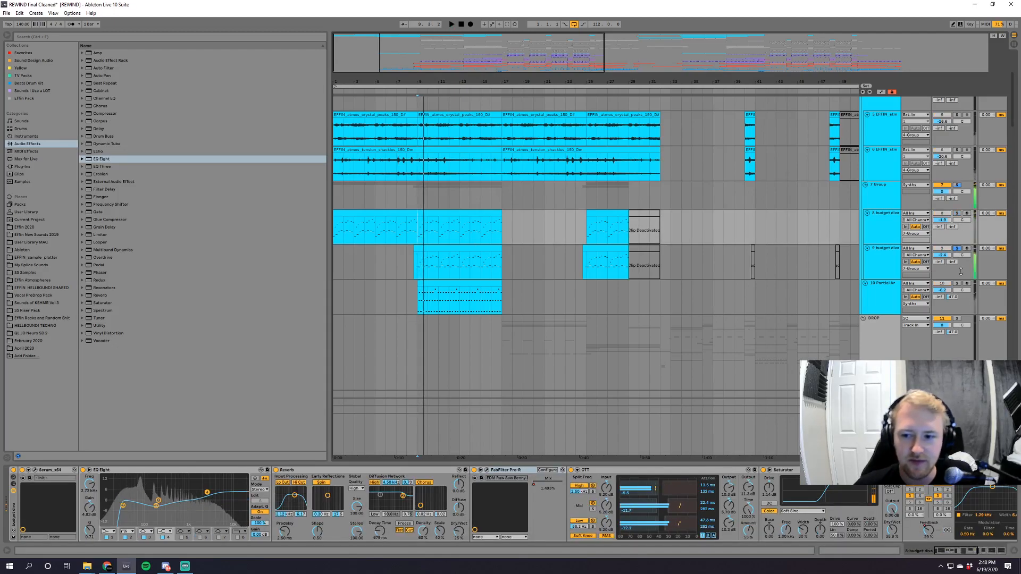
Solo the Synths track inside the DROP group and play it from bar 65.
drag(1012, 107, 1018, 176)
drag(722, 82, 446, 62)
scroll(726, 351, up, 5)
click(645, 176)
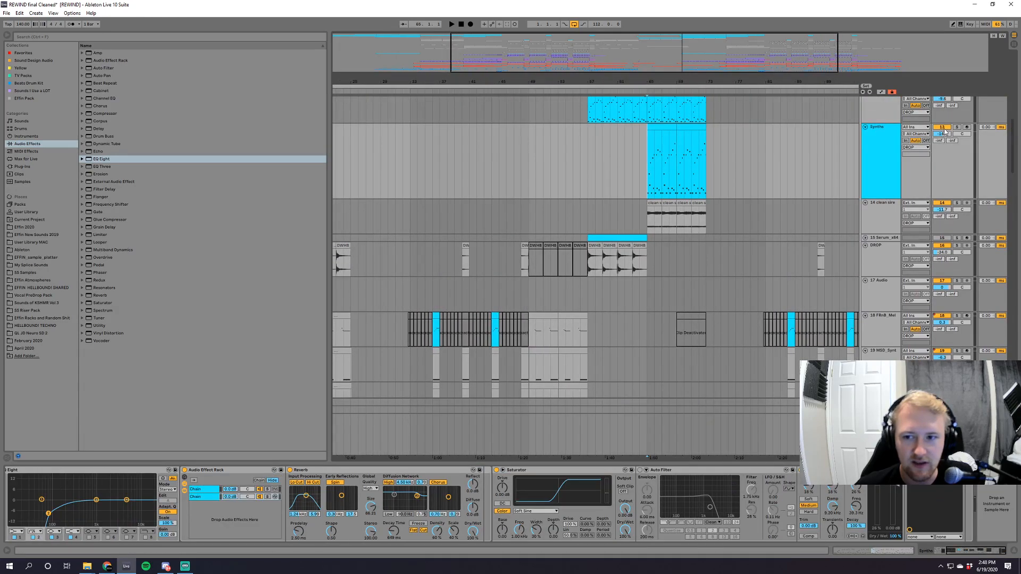
key(space)
scroll(956, 129, up, 3)
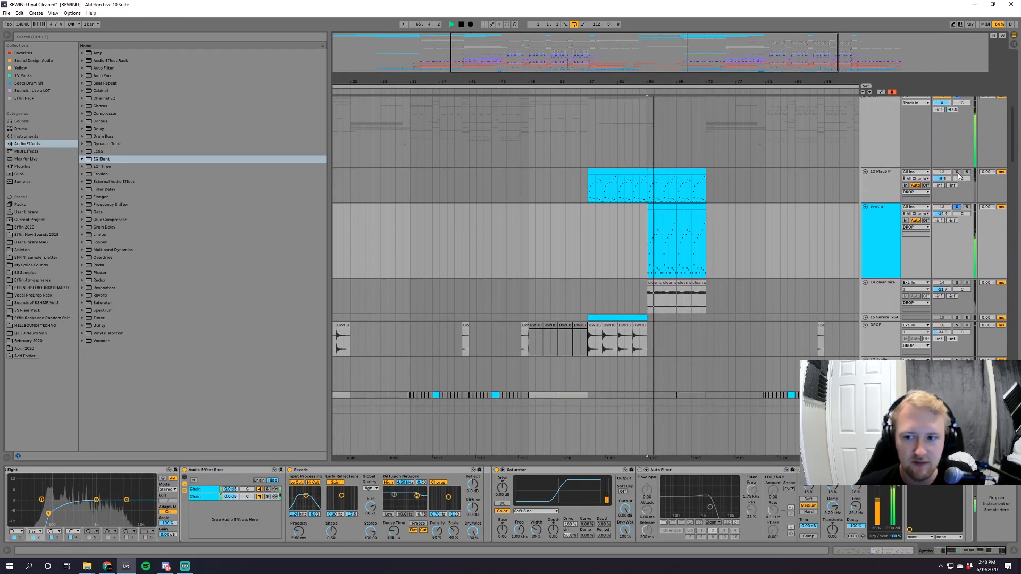
Audition the Mau5 P track in solo, return the solo to Synths, and view the start of its device chain.
click(958, 173)
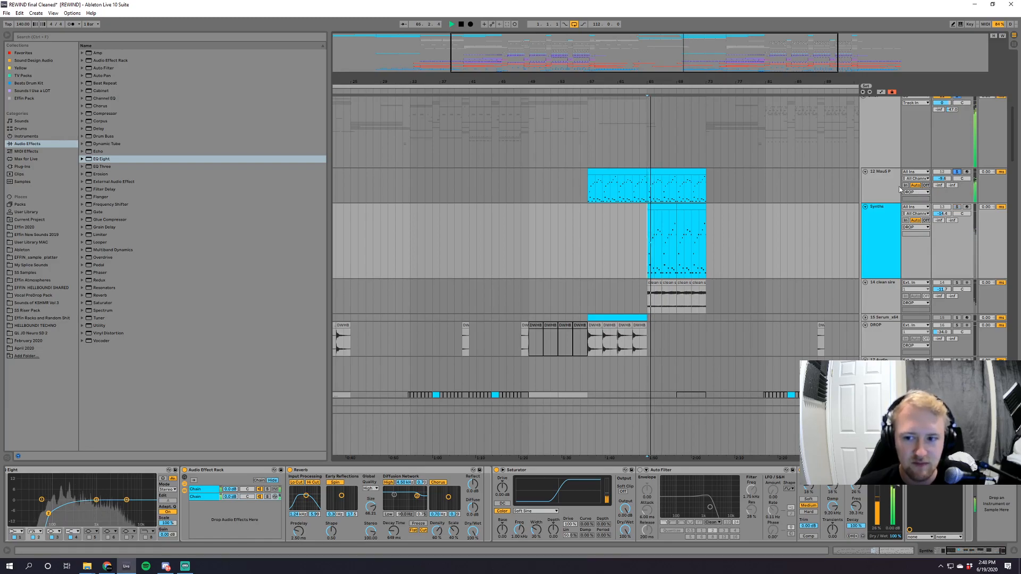
key(space)
click(957, 207)
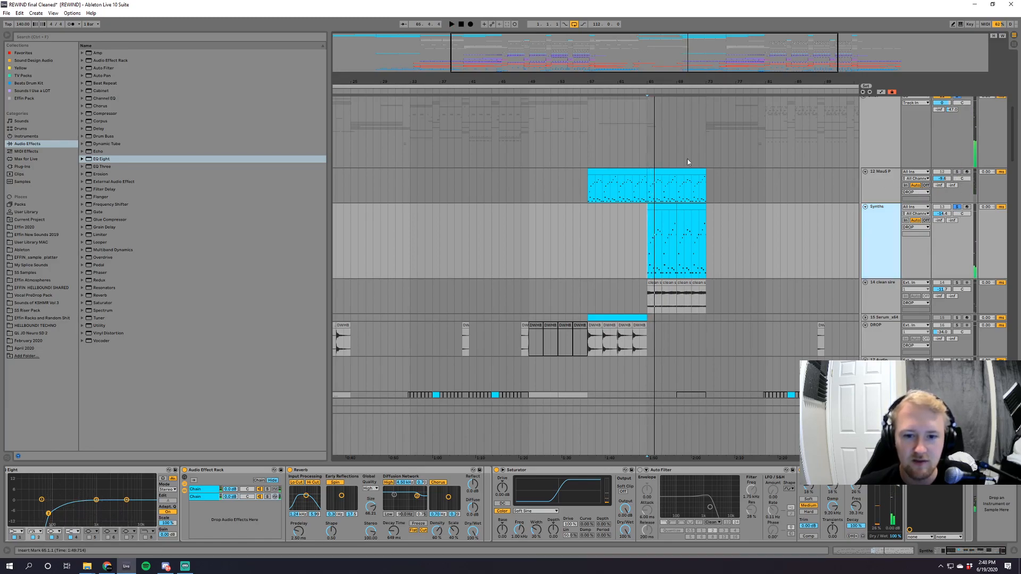
drag(686, 57, 686, 46)
scroll(764, 420, up, 2)
drag(985, 552, 972, 553)
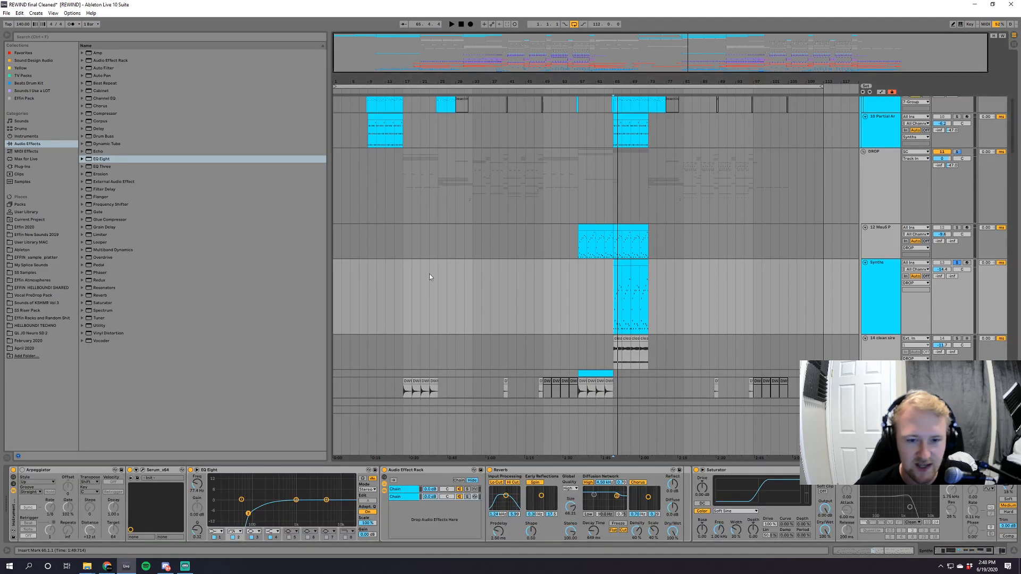
Return to the intro at bar 9 and play the second budget diva track in solo.
scroll(433, 276, up, 4)
drag(365, 65, 367, 85)
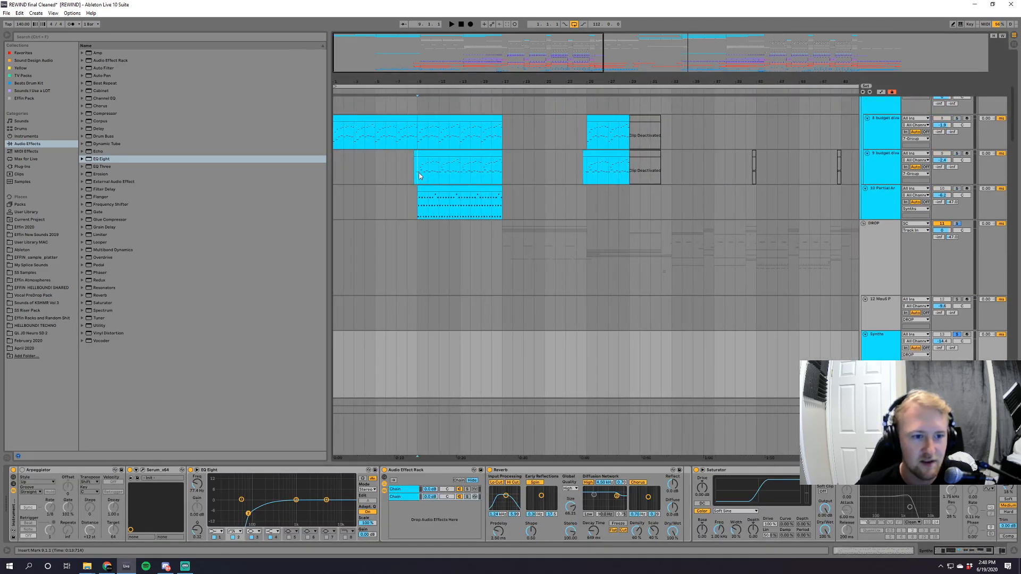
click(419, 173)
click(957, 154)
key(space)
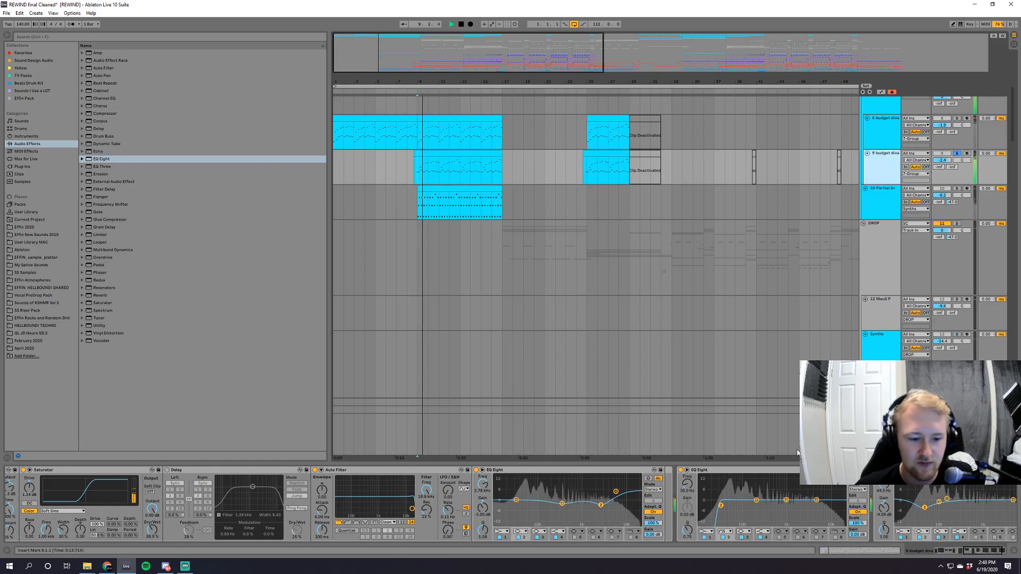
Switch off FabFilter Pro-R on the second budget diva track and replay it from bar 9.
drag(987, 554, 954, 552)
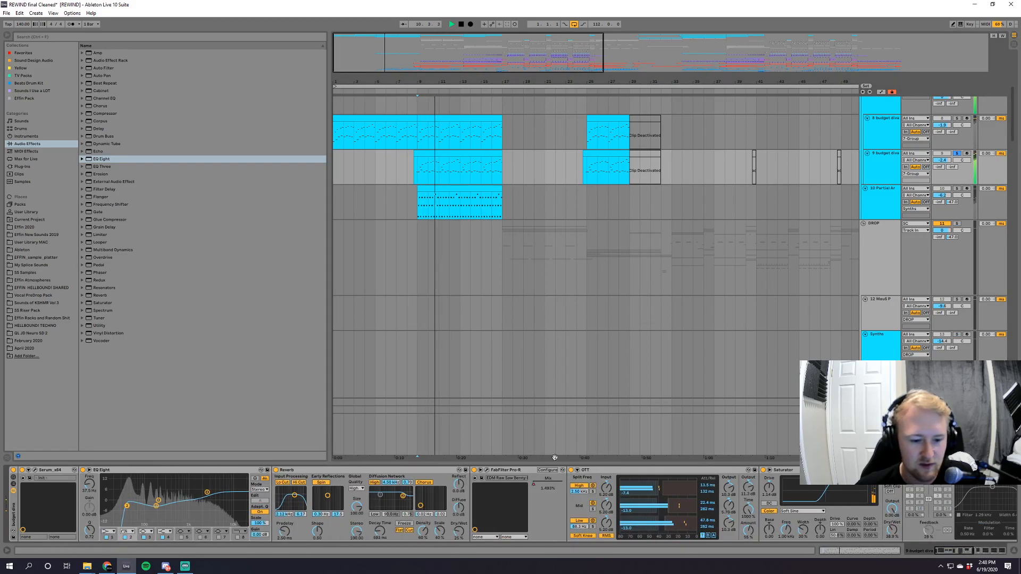
click(474, 470)
key(space)
key(space)
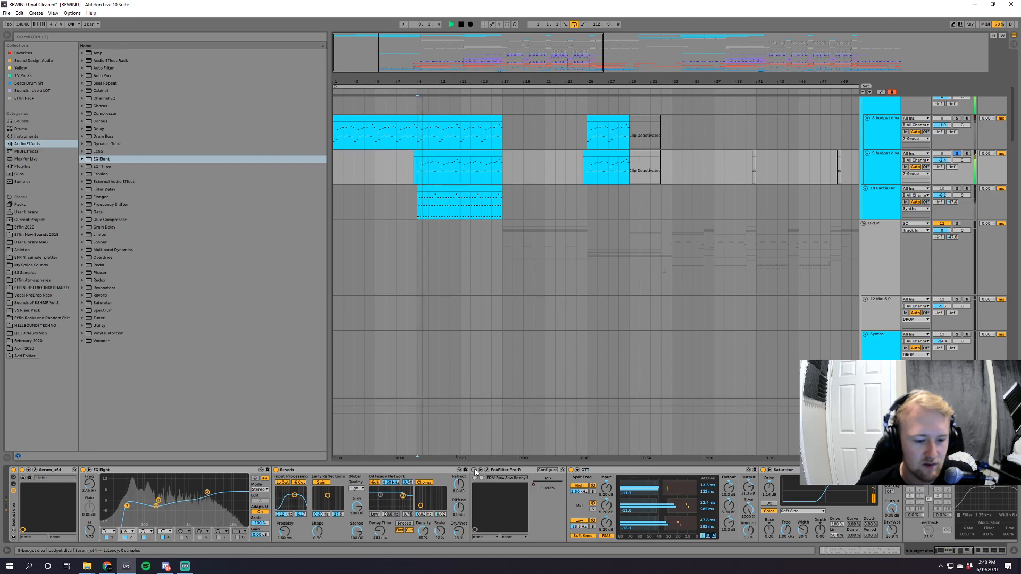
key(space)
Solo the first budget diva track and play it from bar 9.
scroll(610, 291, up, 2)
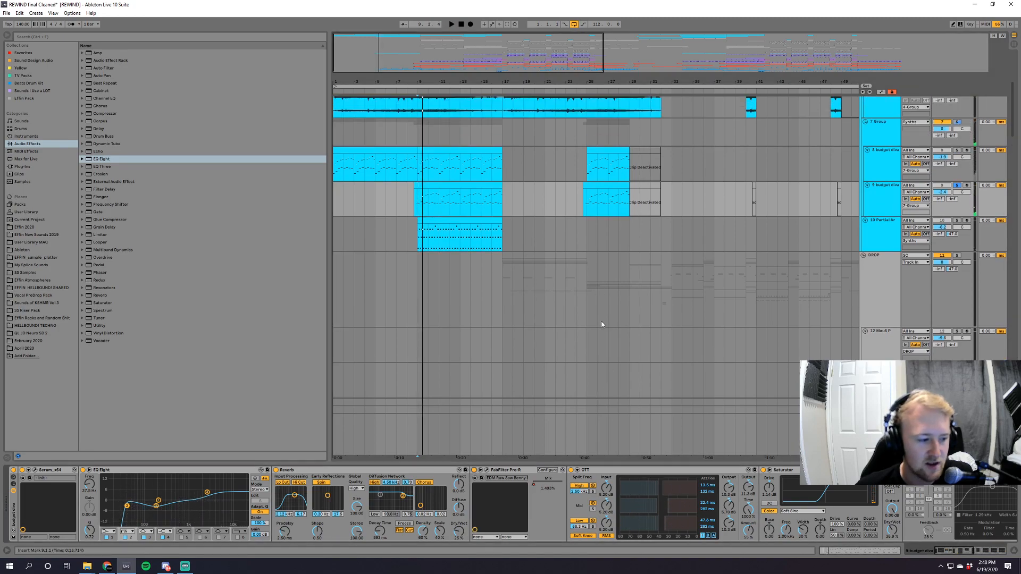
scroll(612, 299, up, 2)
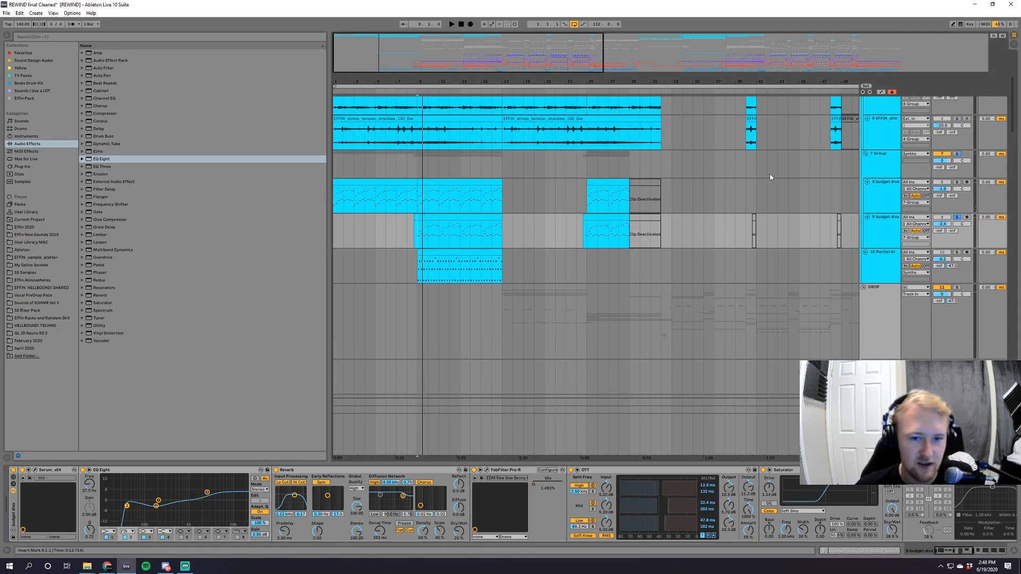
click(956, 182)
key(space)
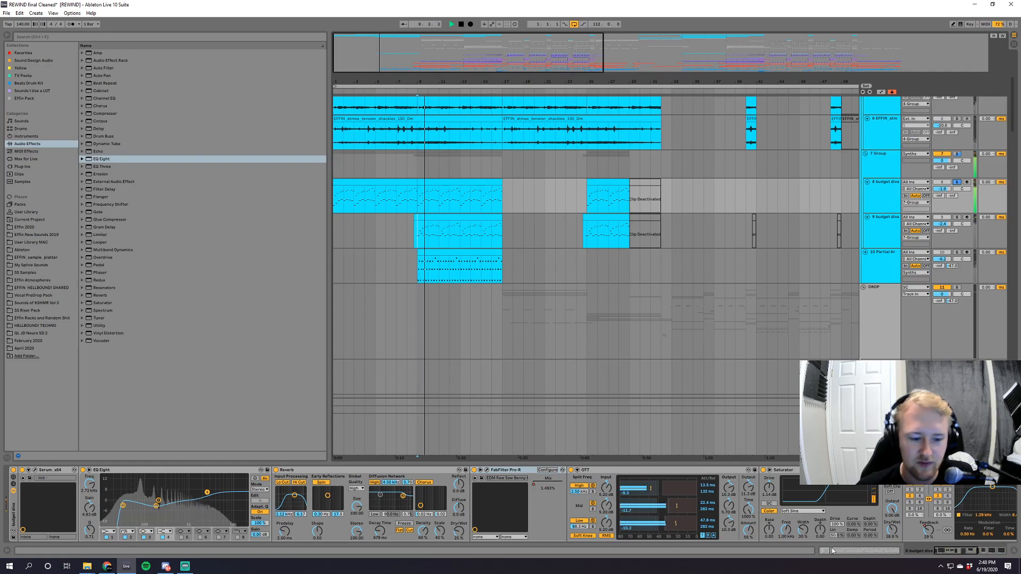
Stop playback, remove FabFilter Pro-R from the first budget diva track's rack, and show the rack's macro controls.
drag(957, 552, 926, 553)
key(space)
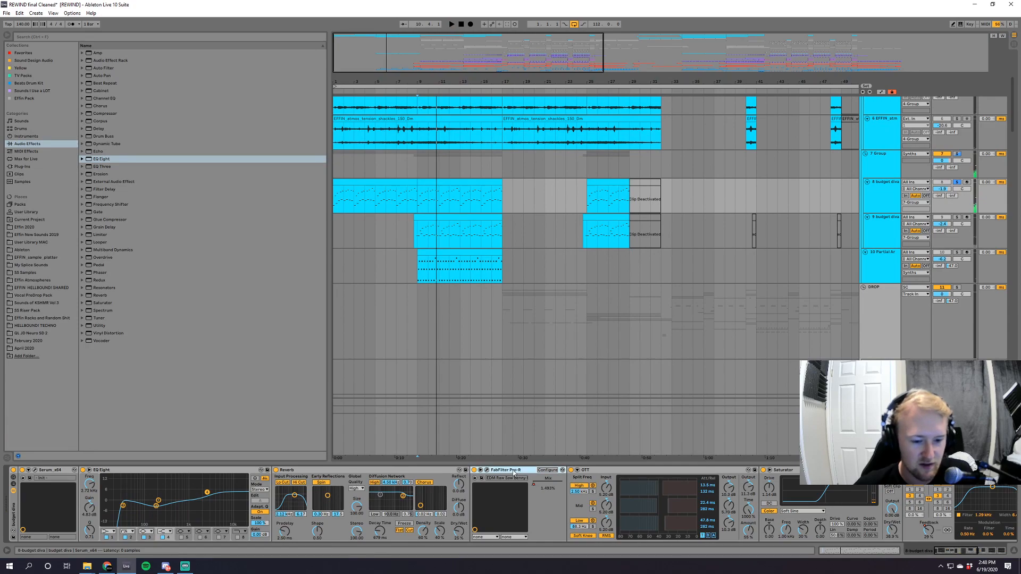
click(14, 491)
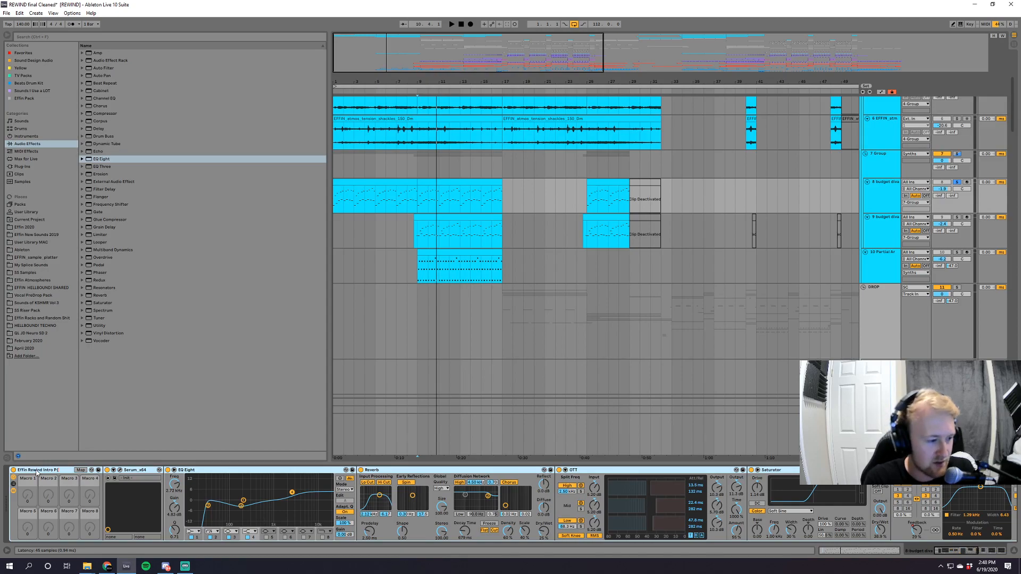
Name the rack Effin Rewind Intro Patch and save it as a preset in the Effin 2020 folder.
key(Return)
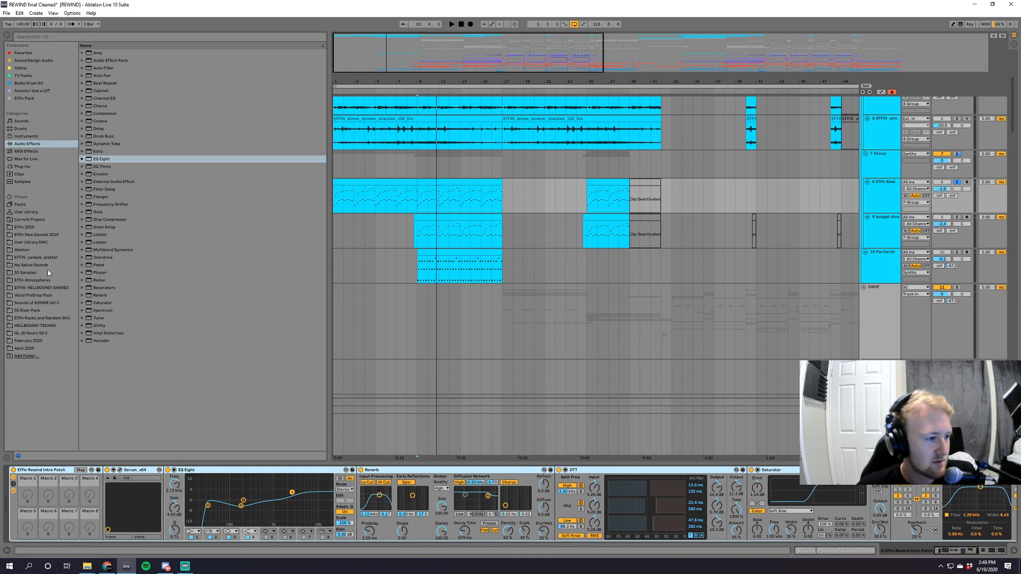
click(34, 227)
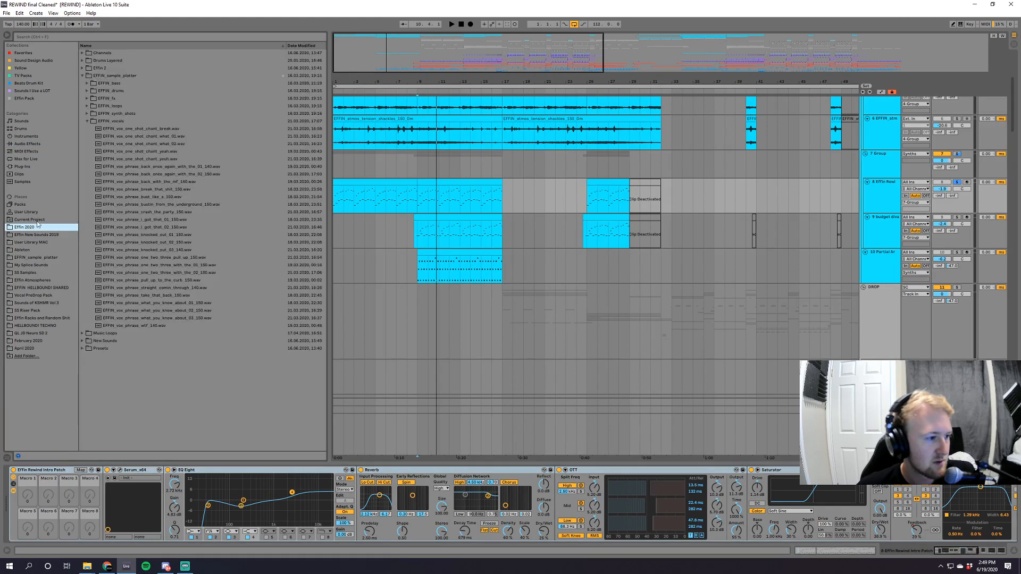
click(82, 76)
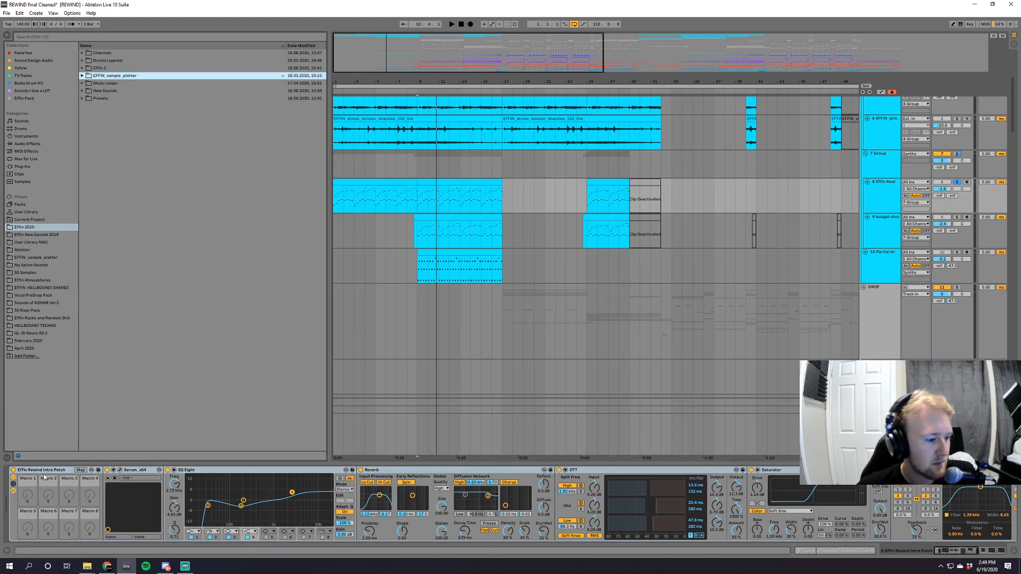
drag(48, 471, 98, 196)
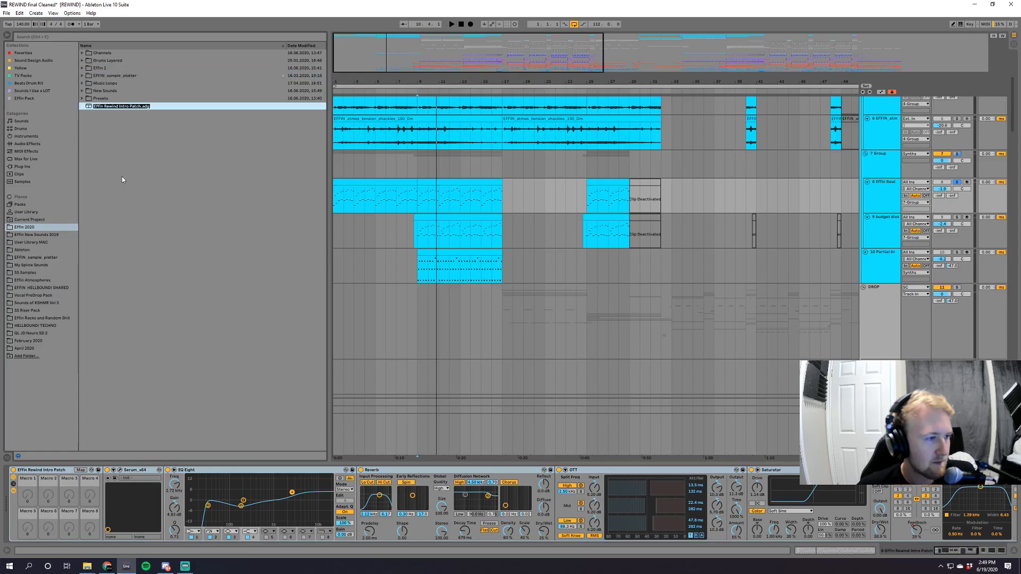
key(Return)
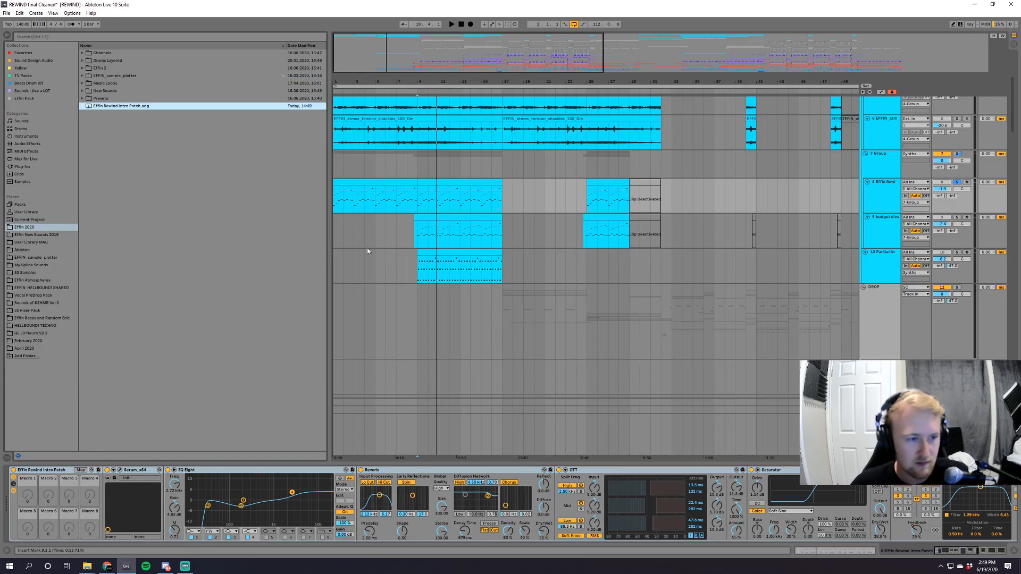
Solo the second budget diva track, play it from bar 9 while reviewing its device chain, and stop playback.
click(413, 235)
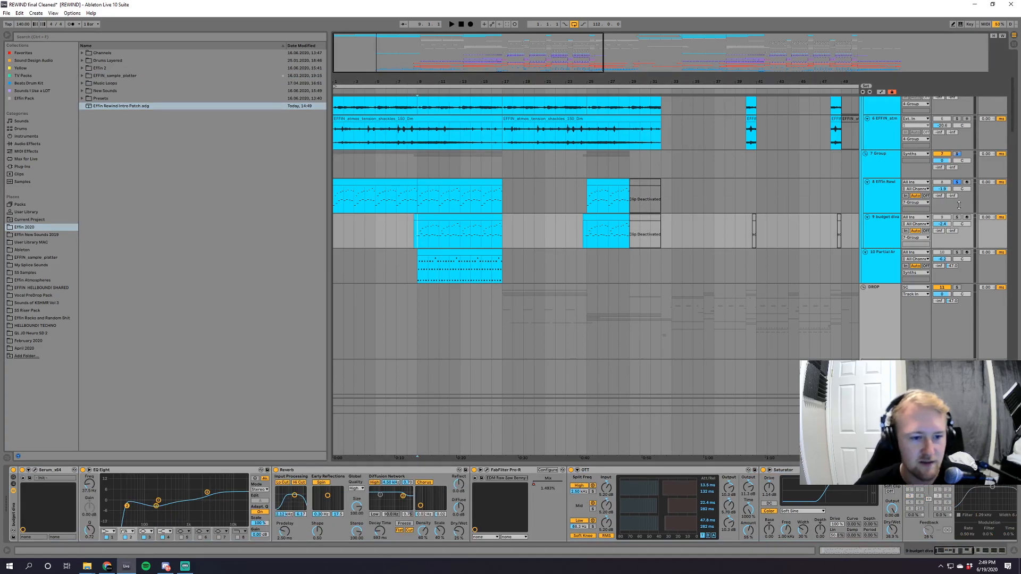
click(957, 218)
key(space)
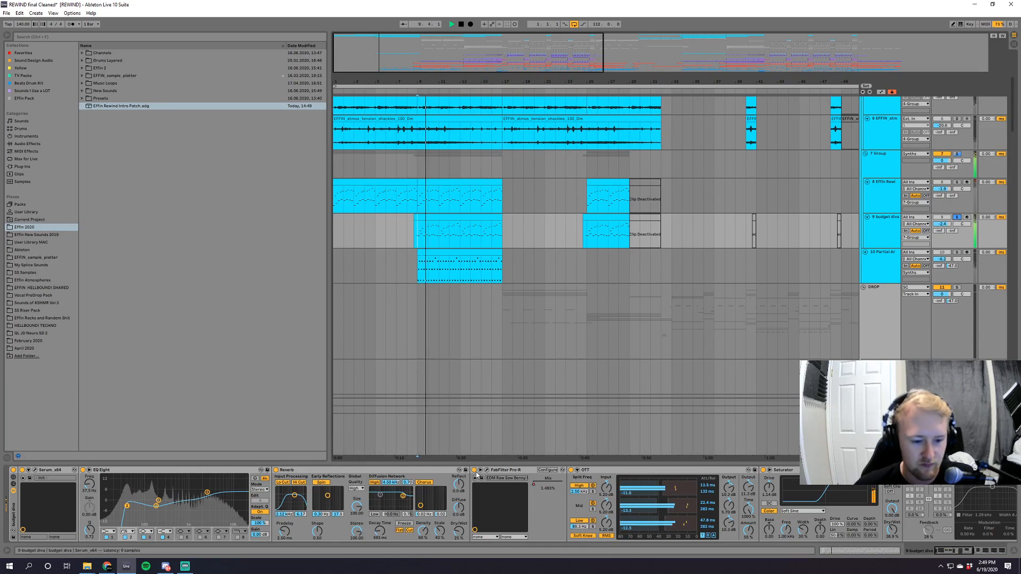
drag(954, 552, 990, 554)
key(space)
key(space)
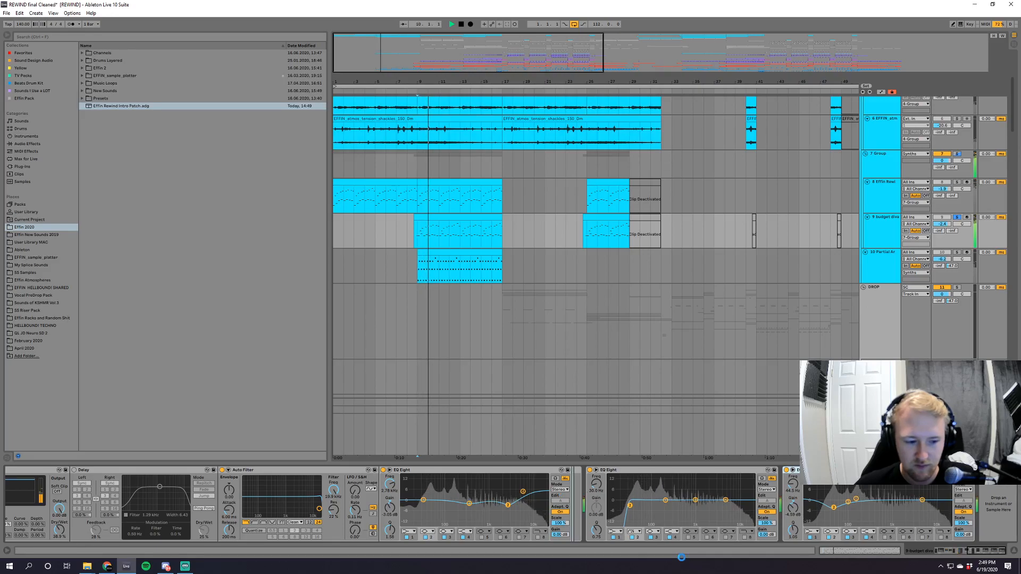
drag(985, 552, 951, 551)
key(space)
Save the second budget diva rack in the Effin 2020 folder as Effin Rewind Intro Patch v2.
drag(14, 511, 135, 136)
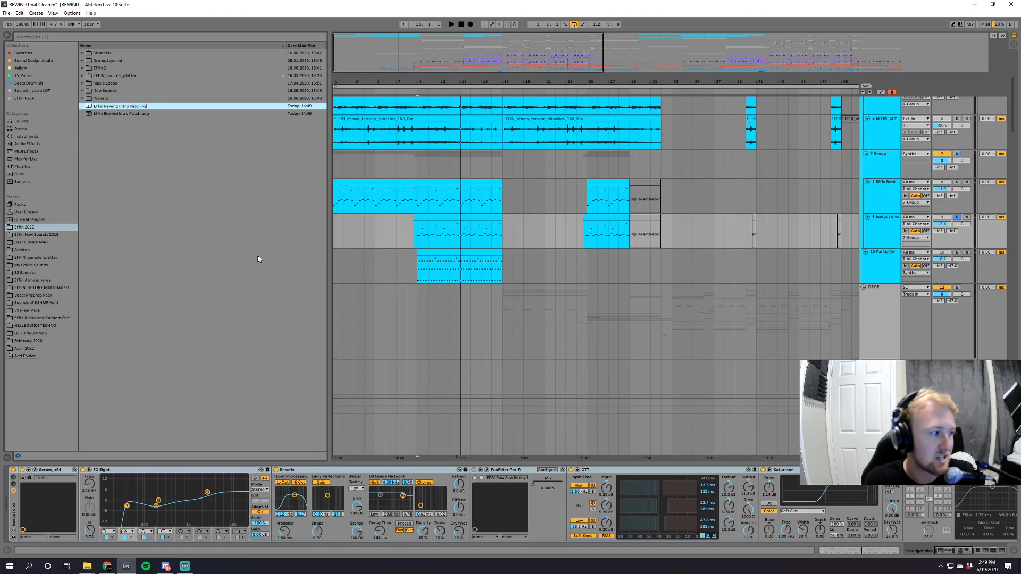
key(Return)
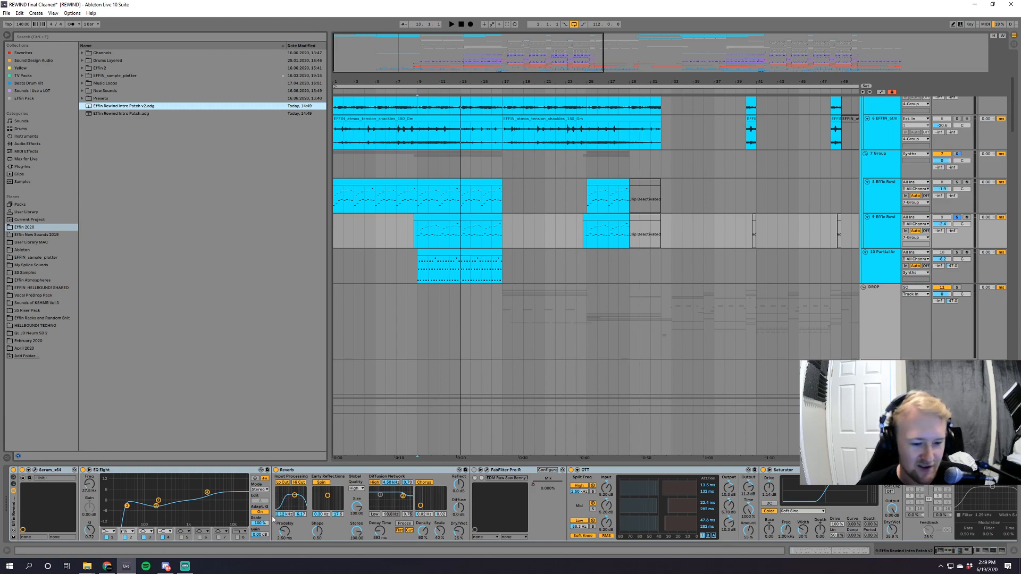
Start a new Live Set without saving the changes to REWIND final Cleaned.
click(7, 13)
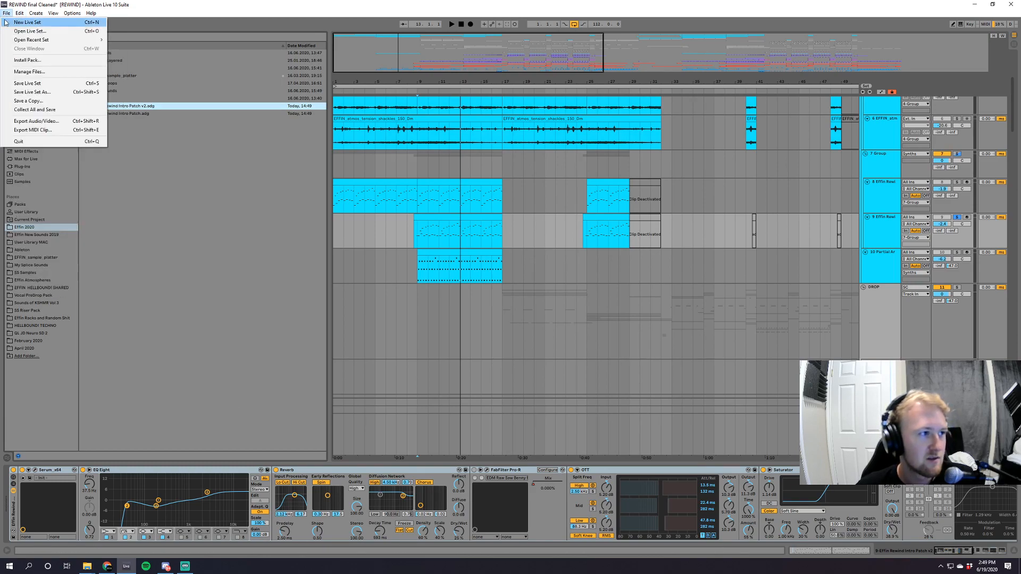
click(6, 22)
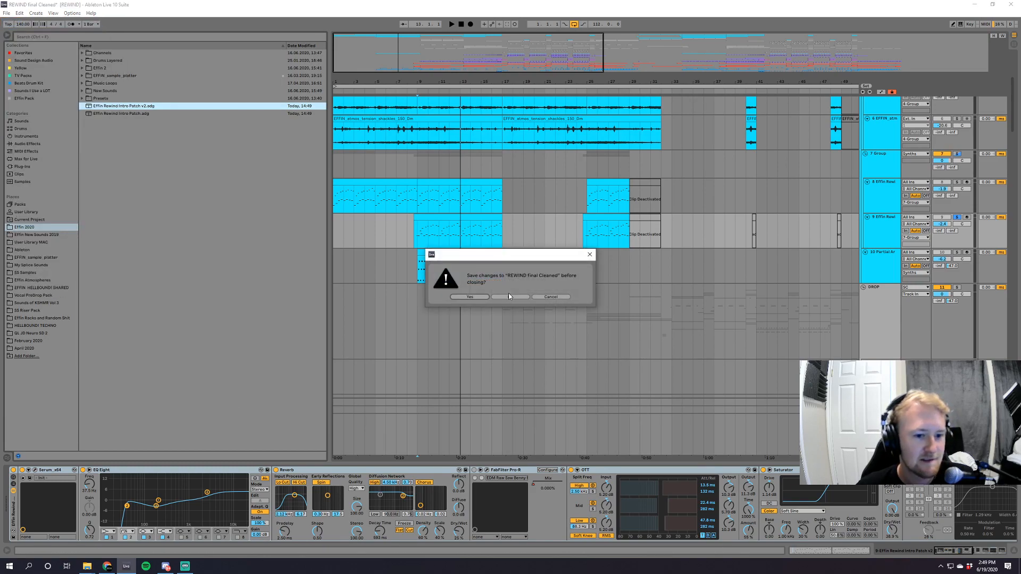
click(516, 297)
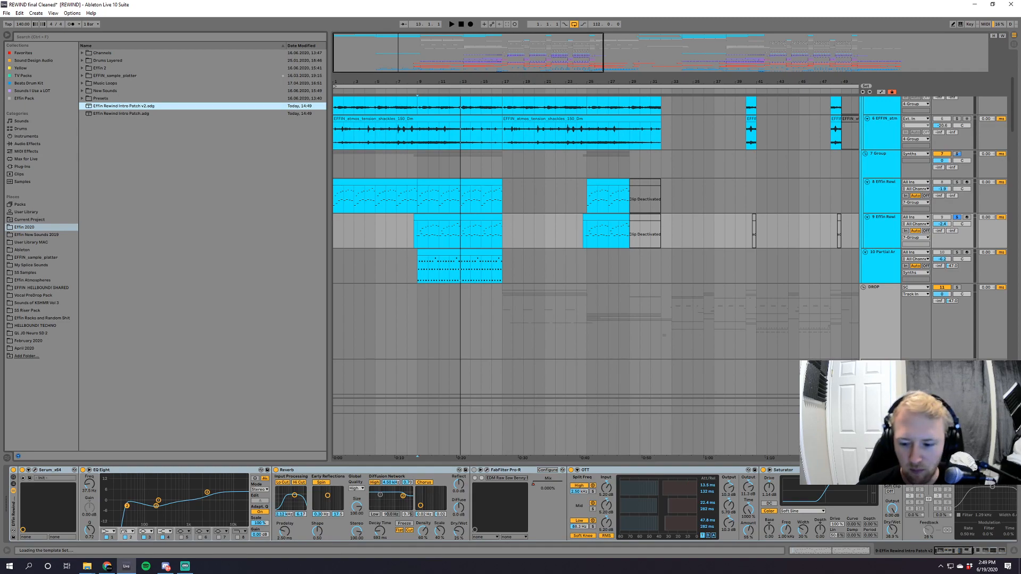
Switch to Dropbox and create a view-only share link for Effin Rewind Intro Patch.adg from the recent files.
click(969, 566)
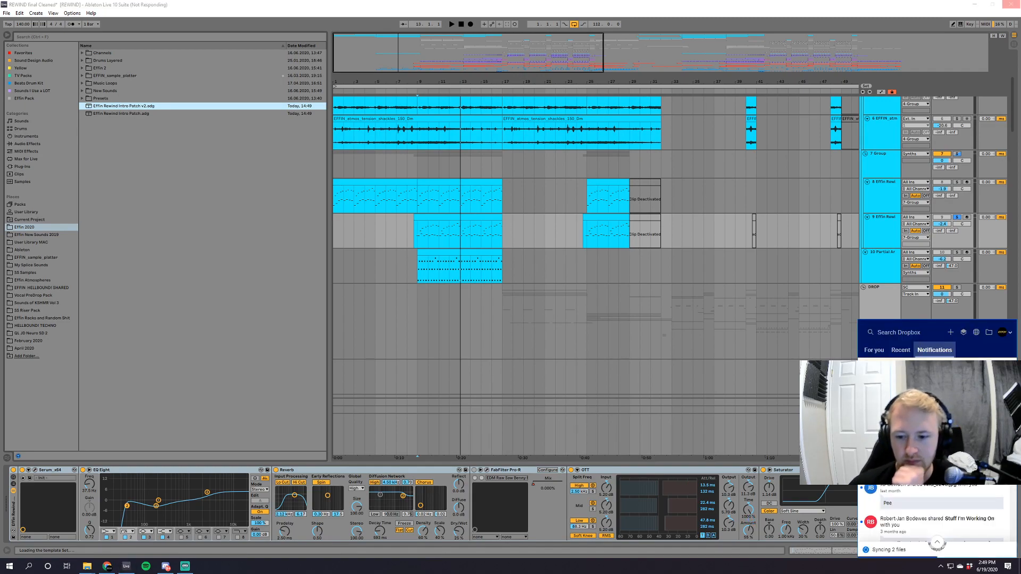
click(902, 351)
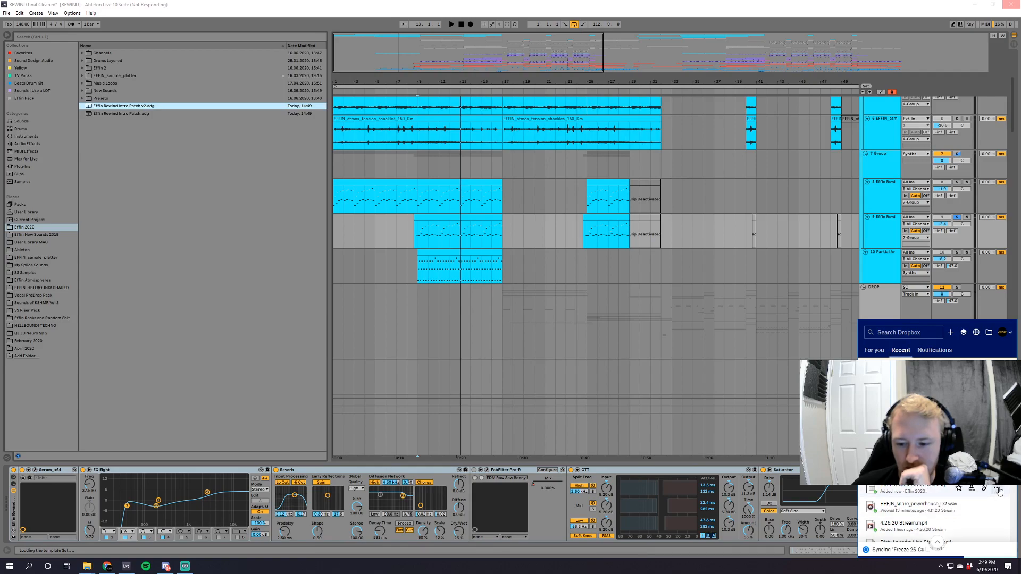
click(998, 508)
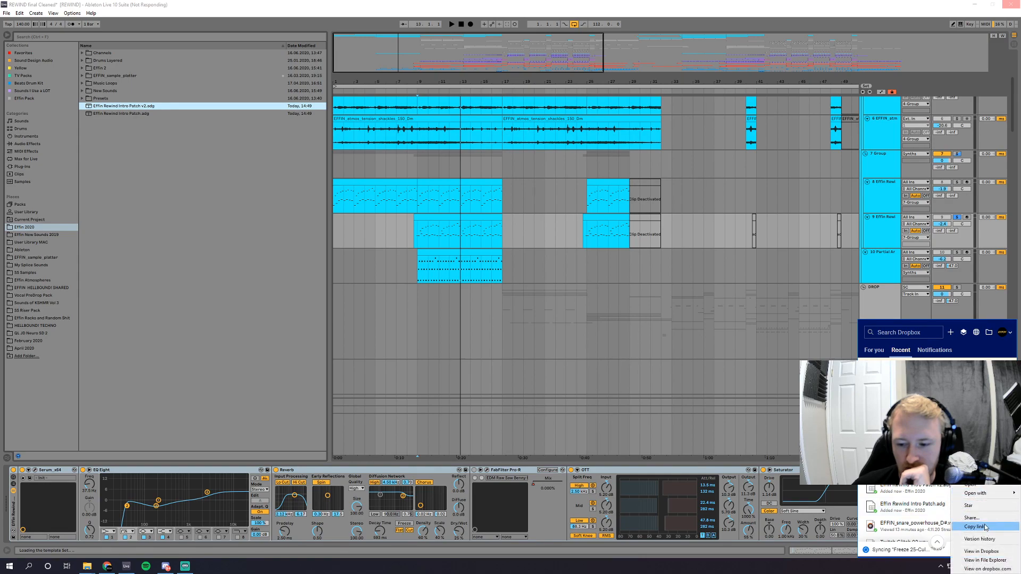
click(984, 518)
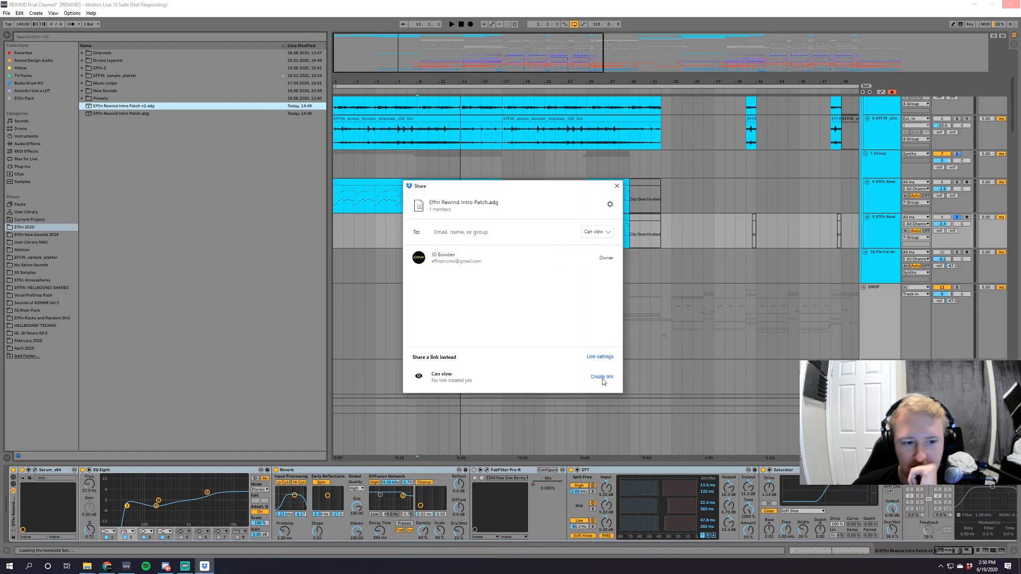
click(604, 377)
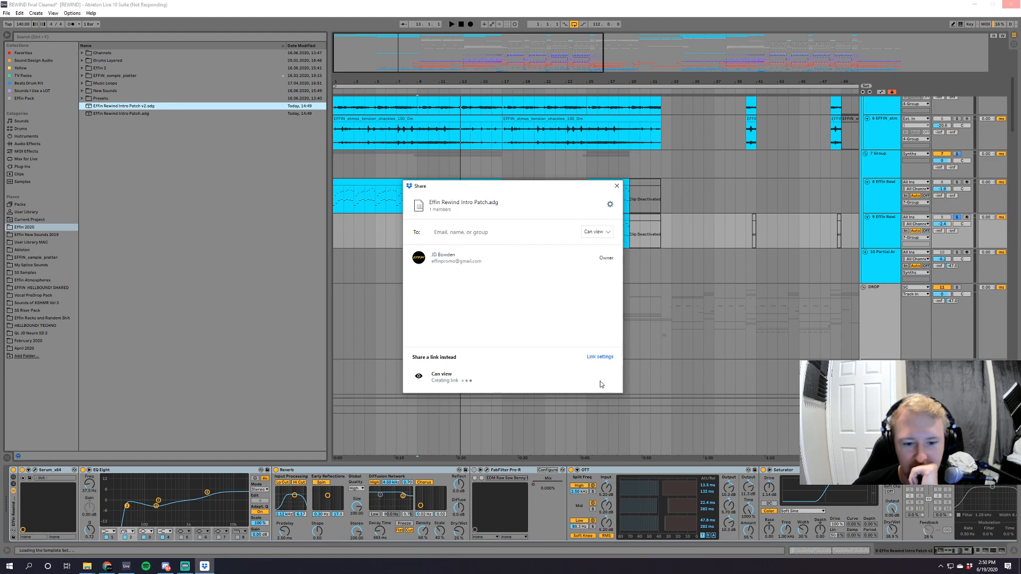
Switch to Chrome, open Twitch in a new tab, and go to the EffinMusic channel page.
click(108, 567)
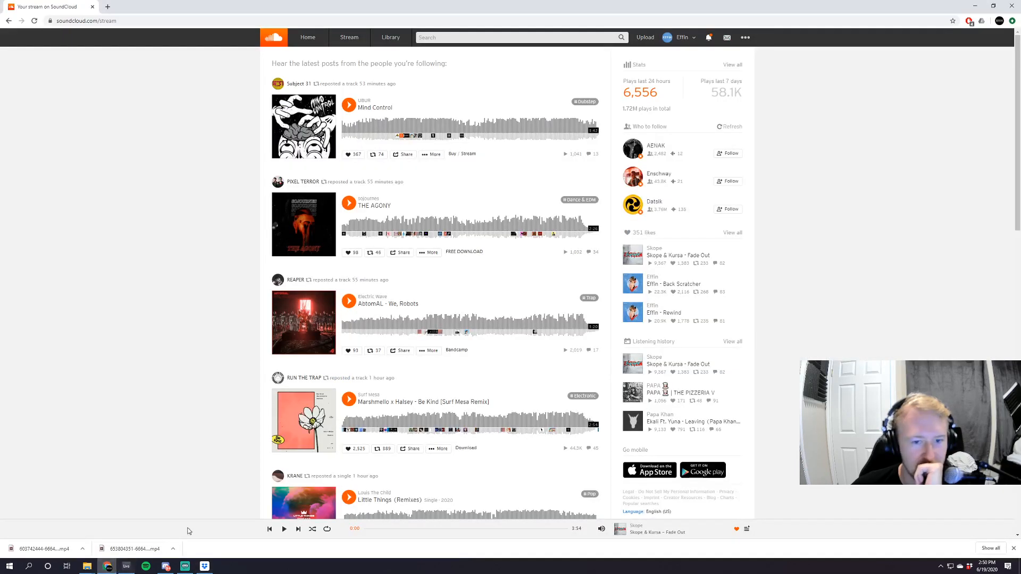
click(107, 8)
click(431, 220)
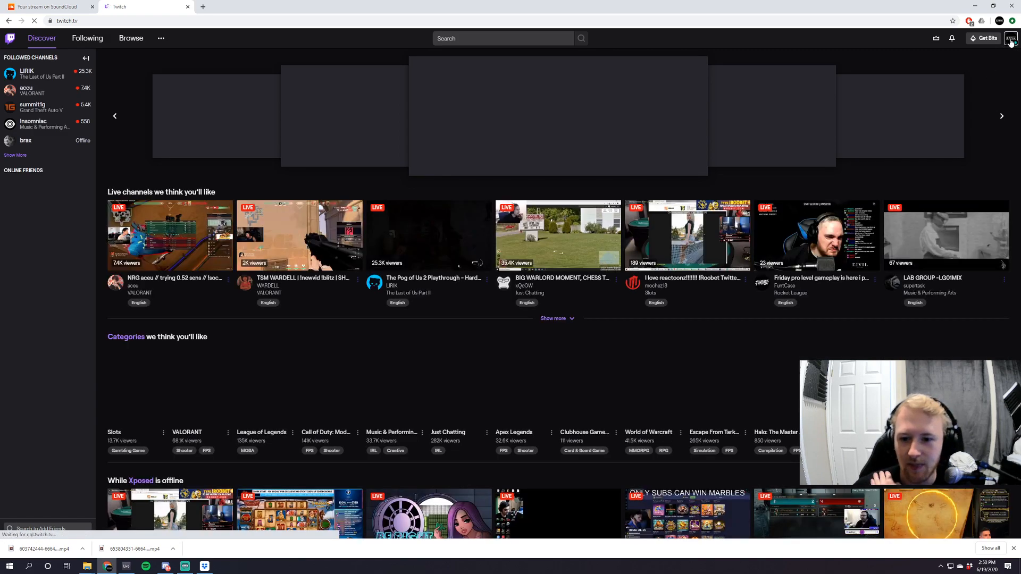
click(1010, 40)
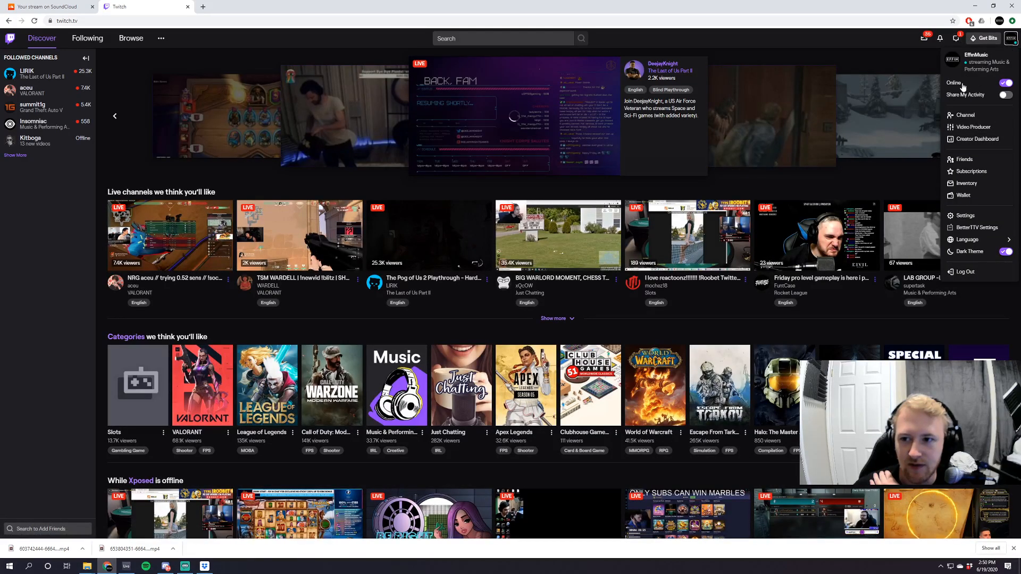
click(965, 115)
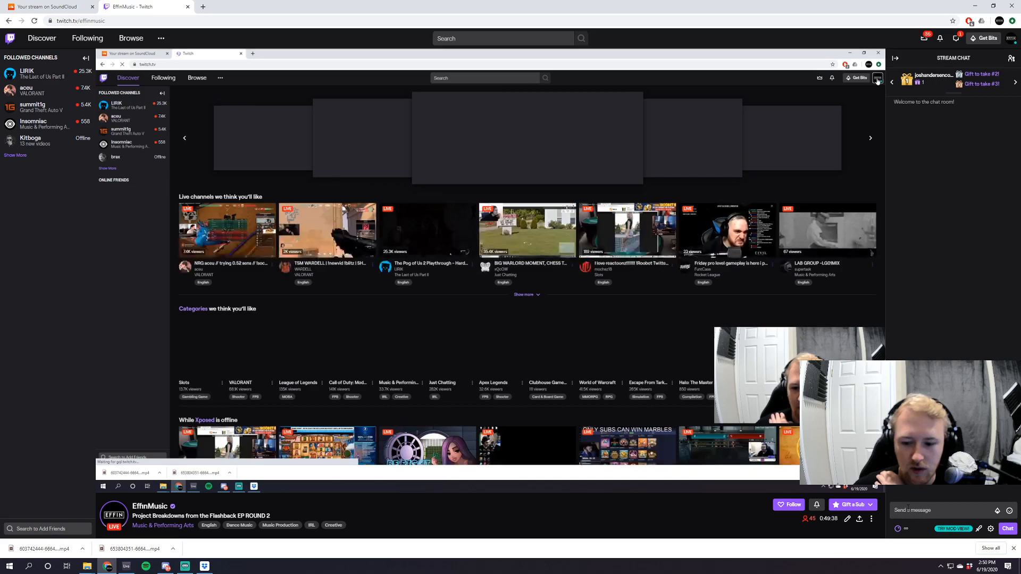
Post the Dropbox link for Effin Rewind Intro Patch.adg in the stream chat.
click(939, 511)
key(Return)
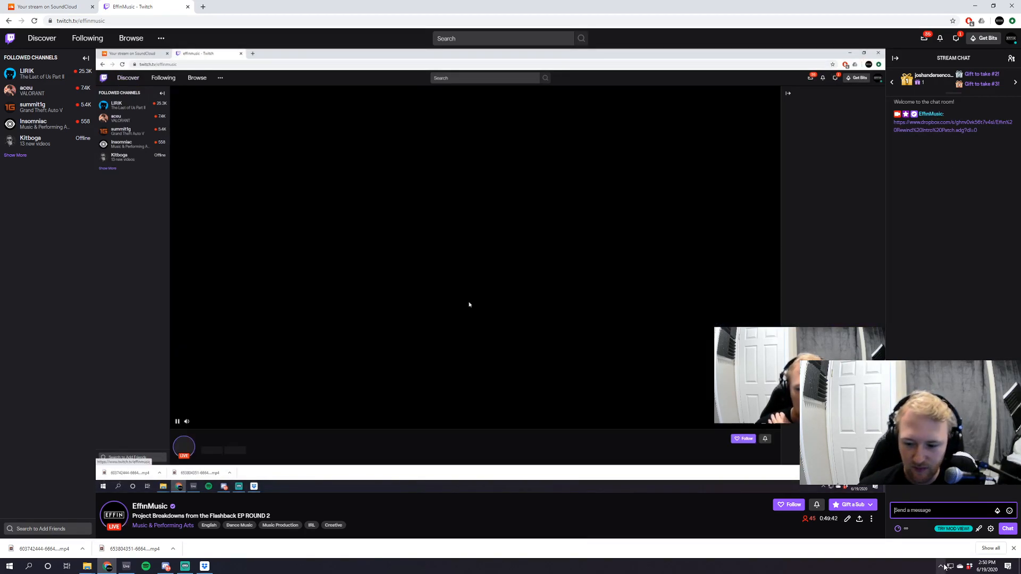
Copy the Dropbox share link of Effin Rewind Intro Patch v2.adg from the recent files.
click(961, 567)
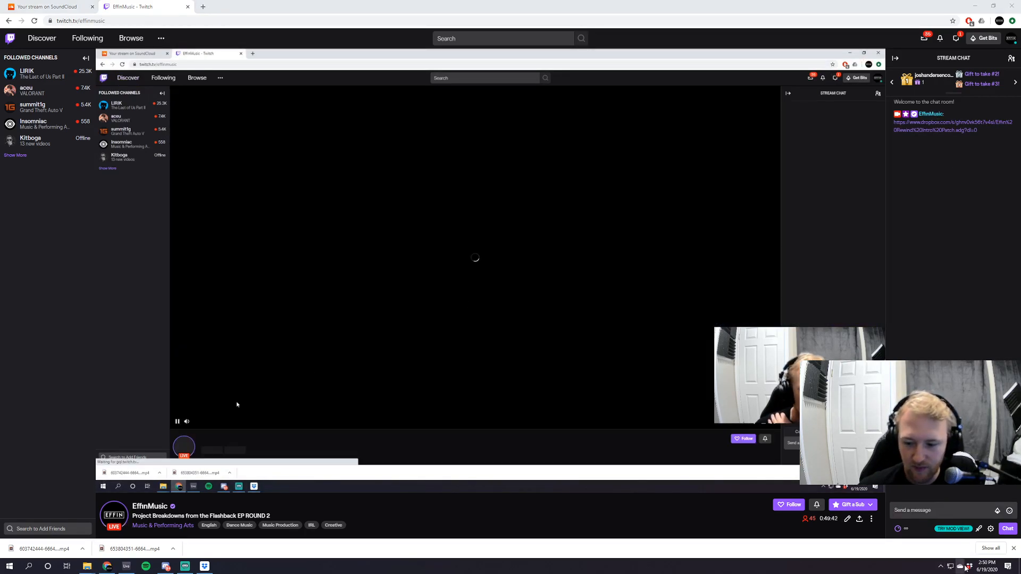
click(969, 566)
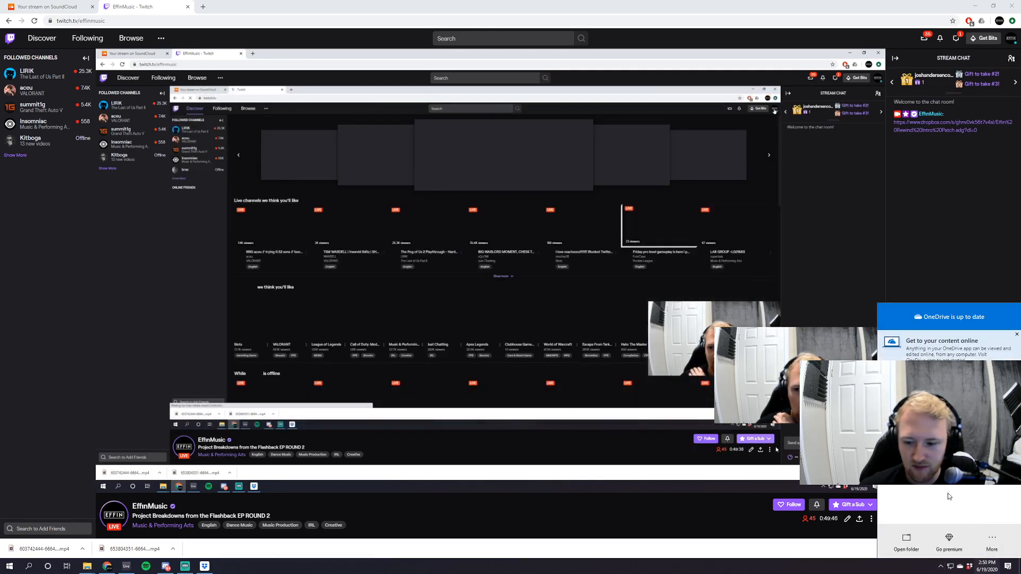
click(970, 567)
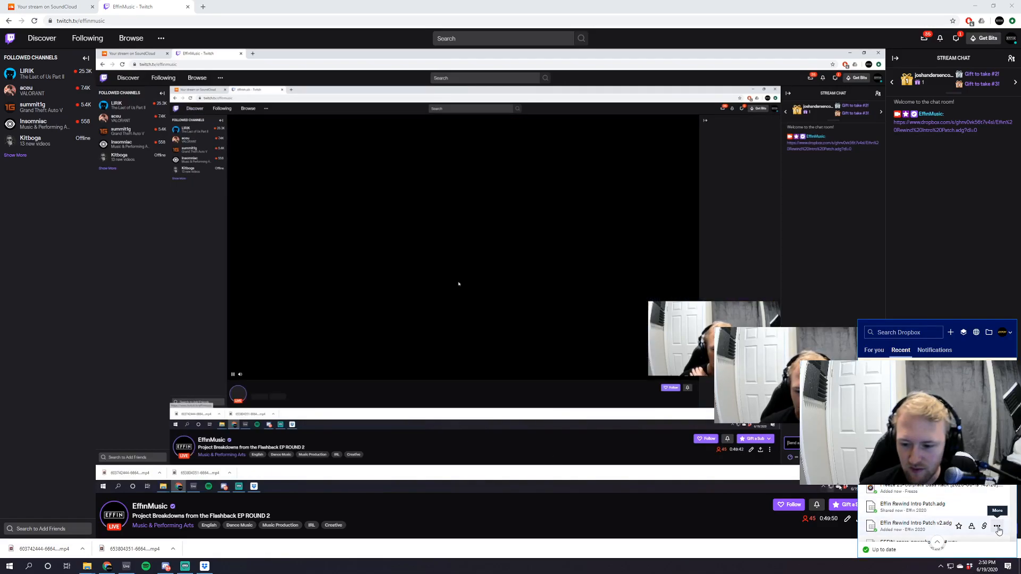
click(998, 528)
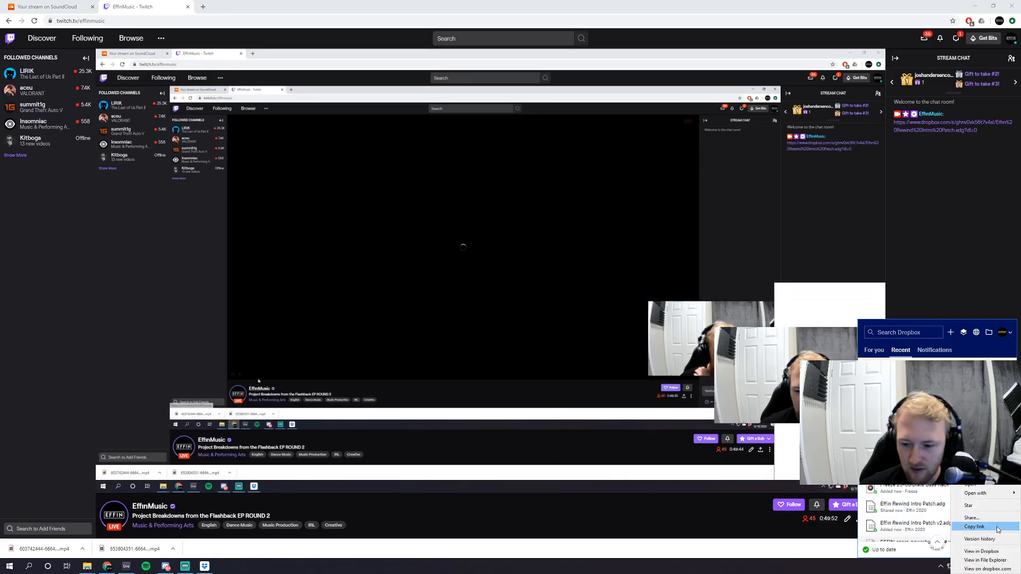
click(998, 528)
click(934, 248)
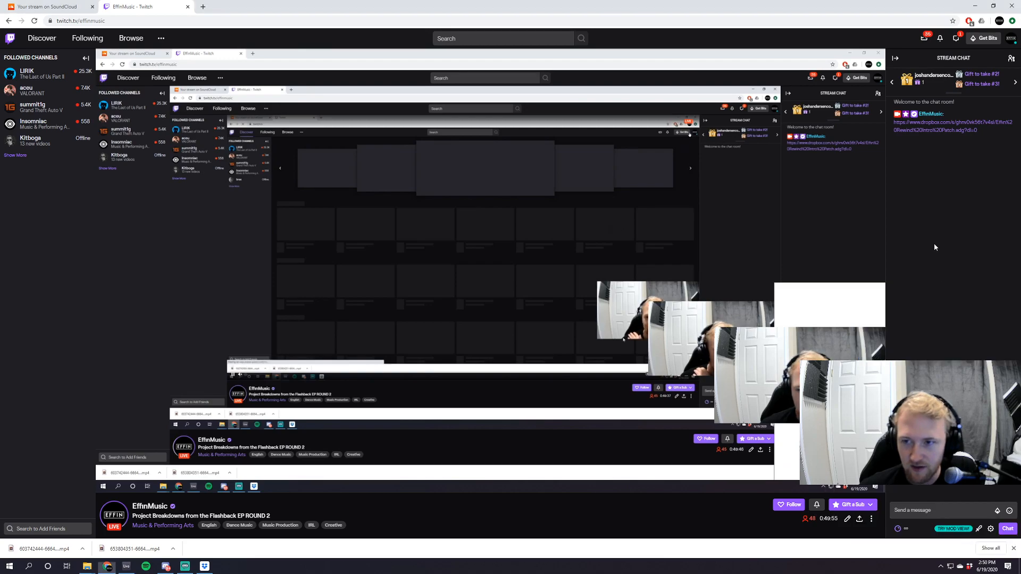
Post the Dropbox link for Effin Rewind Intro Patch v2.adg in the stream chat.
click(933, 503)
key(ctrl+v)
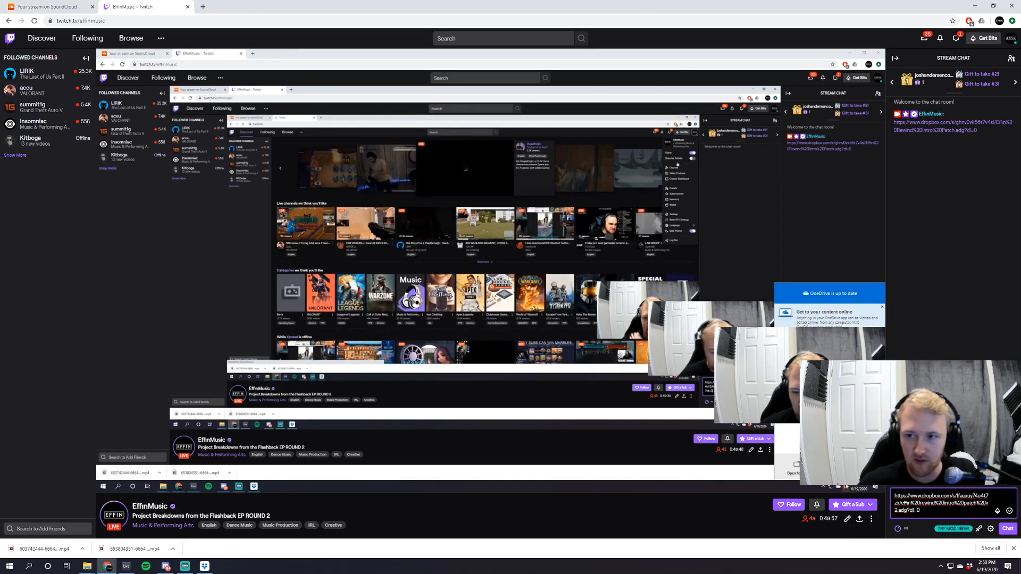
key(Return)
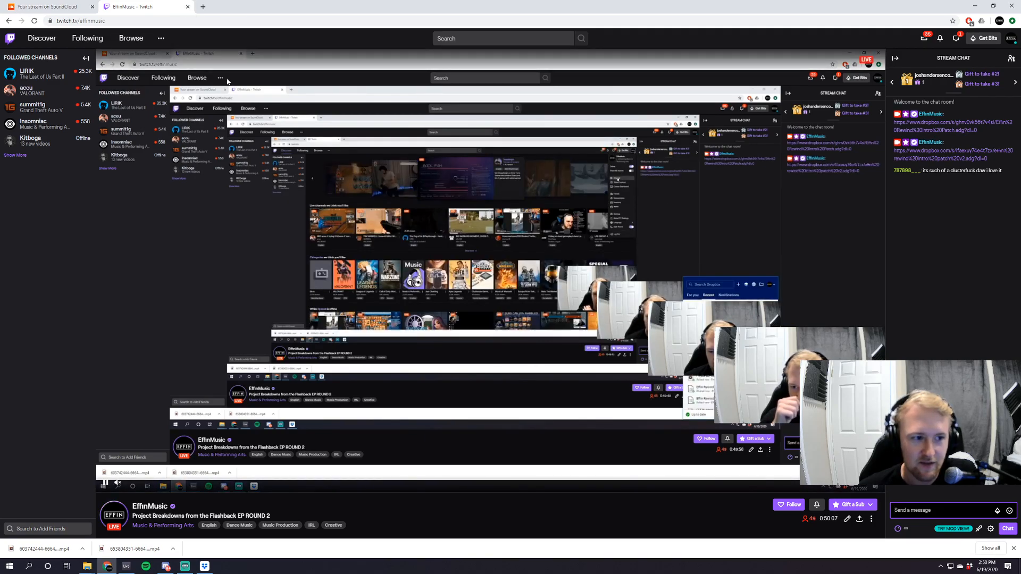
Close the Twitch tab and switch back to Ableton Live.
click(187, 7)
click(127, 565)
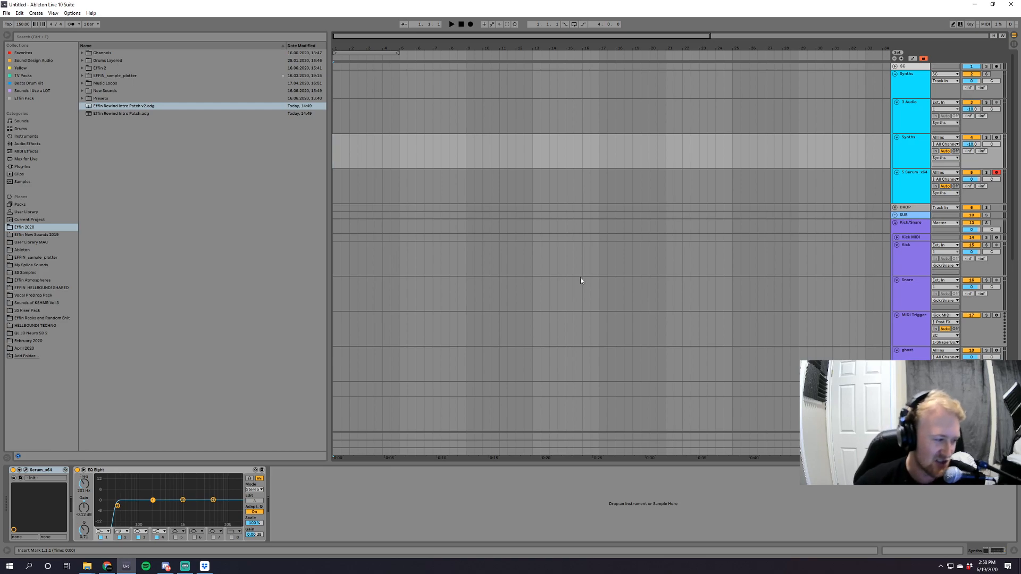
Load the Effin Rewind Intro Patch v2 rack onto the armed Serum_x64 track.
click(910, 200)
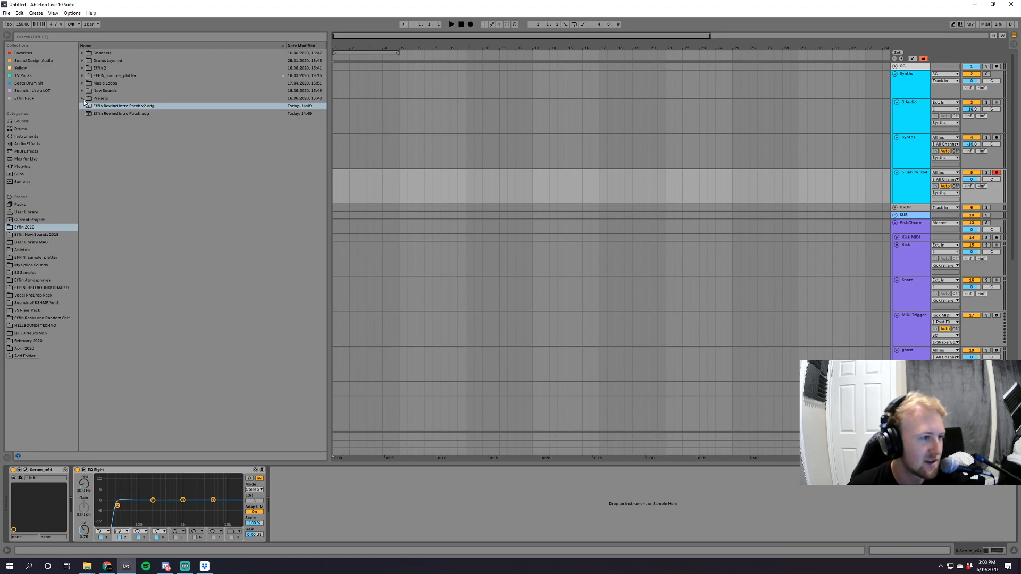
shift+click(116, 114)
click(114, 141)
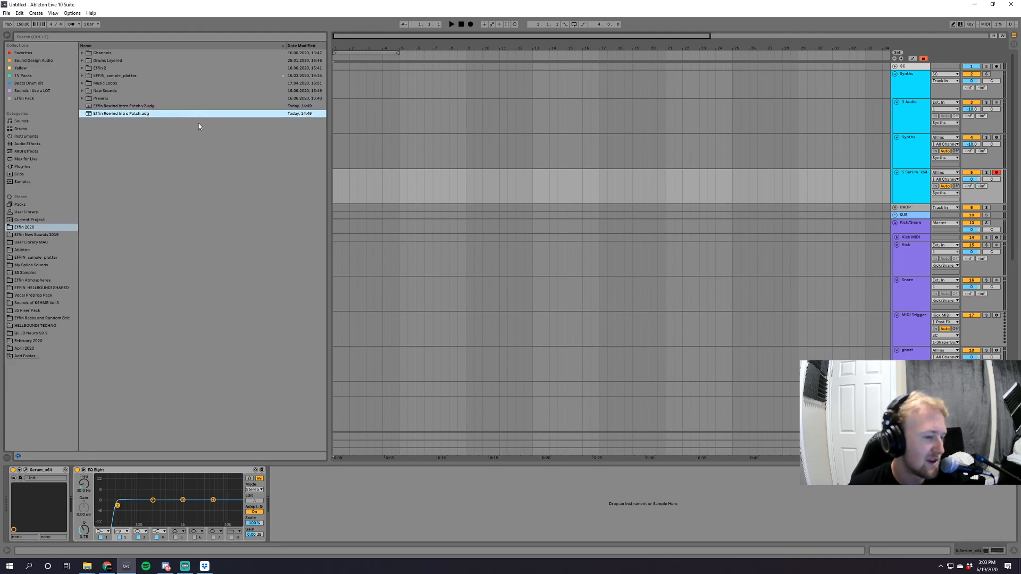
drag(145, 106, 506, 191)
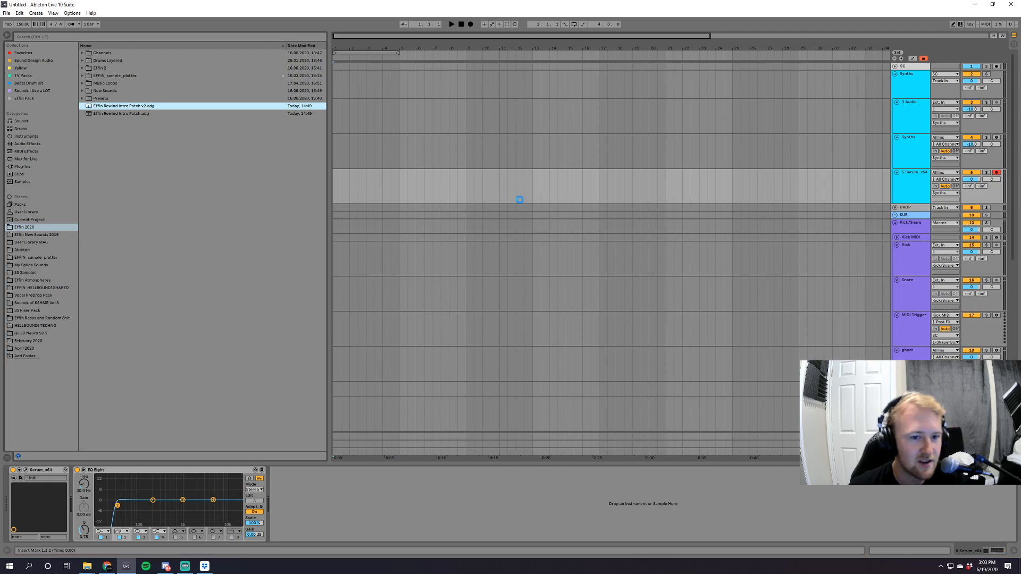
Expand the New Sounds folder inside Effin 2020 to list its samples.
click(82, 75)
click(83, 76)
click(82, 75)
click(82, 76)
click(82, 90)
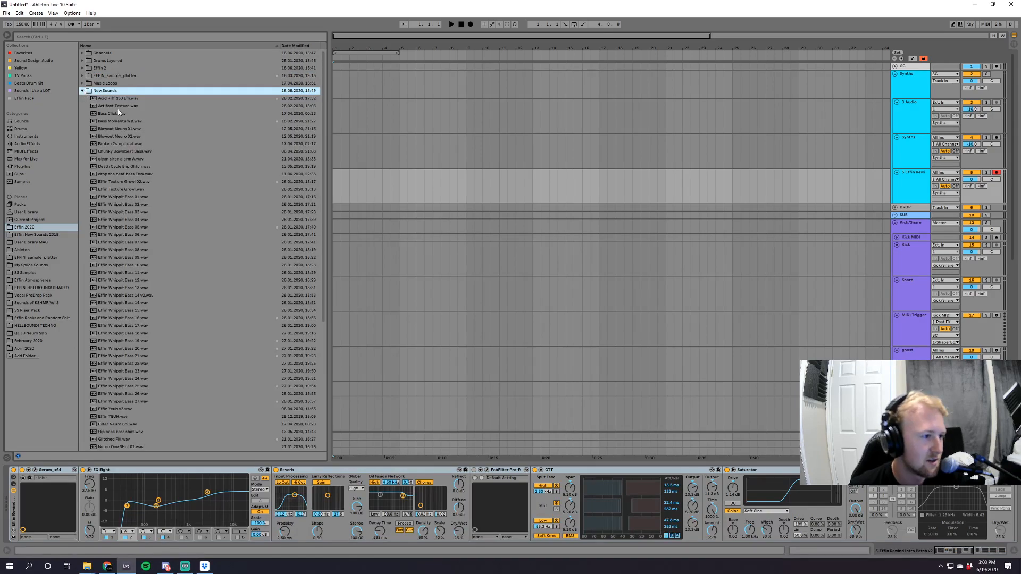
Audition several samples in the New Sounds folder, including Effin Whippit Bass 19.wav, and collapse the folder.
click(122, 98)
click(127, 149)
click(129, 181)
click(125, 288)
click(124, 340)
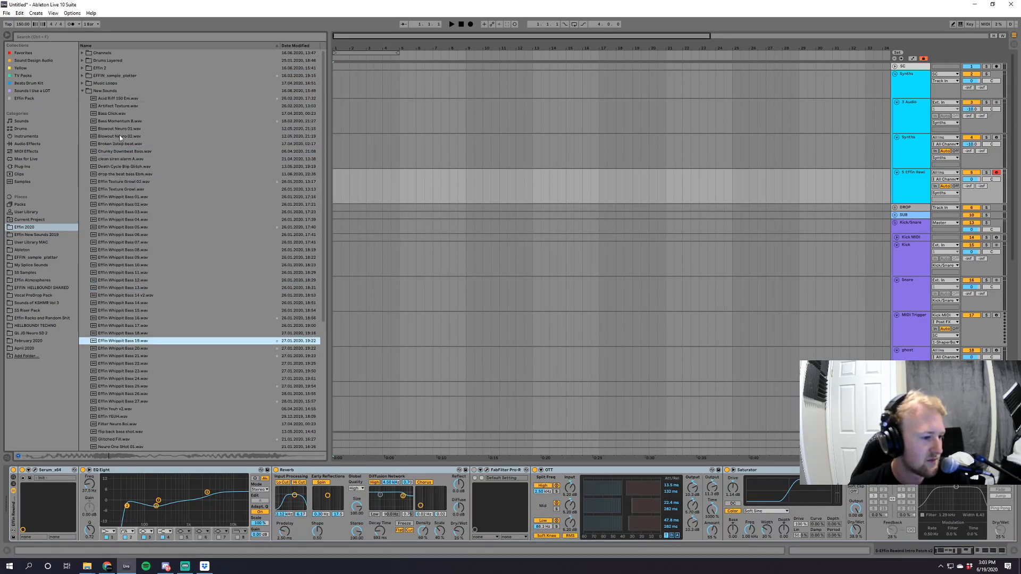
click(82, 90)
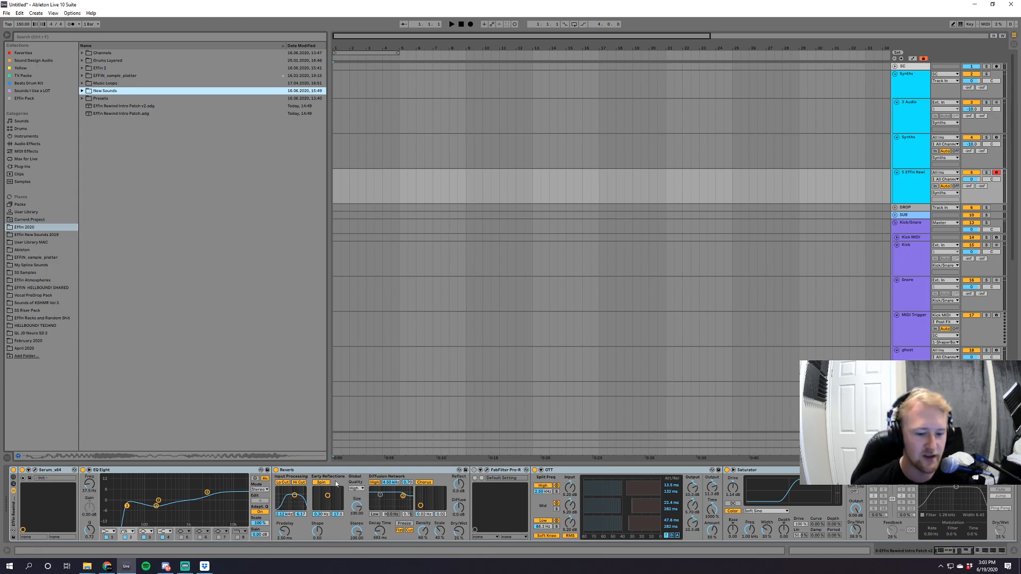
Create an eight-bar MIDI clip on the Effin Rewind track and draw a two-beat G3 note at its start.
drag(465, 184, 134, 178)
key(ctrl+shift+m)
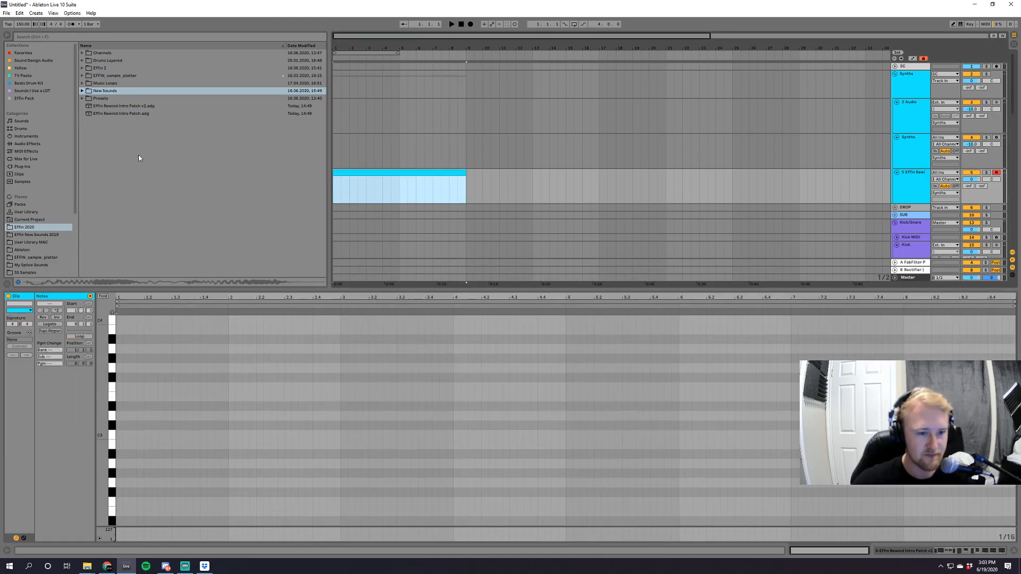
double_click(119, 397)
drag(122, 396, 148, 368)
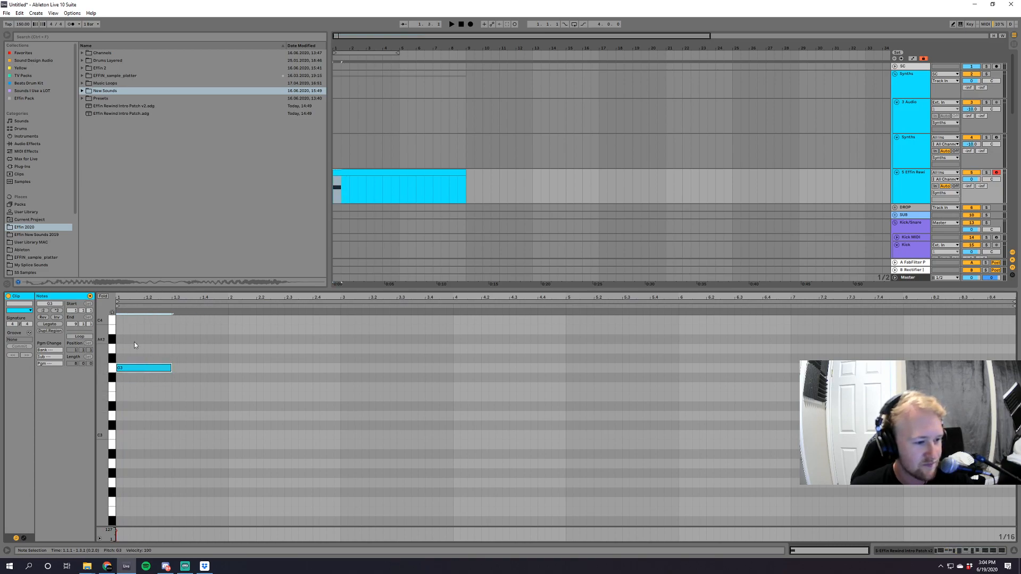
Play the note through the rack and inspect the Serum patch, then close its window.
click(914, 185)
key(space)
double_click(914, 181)
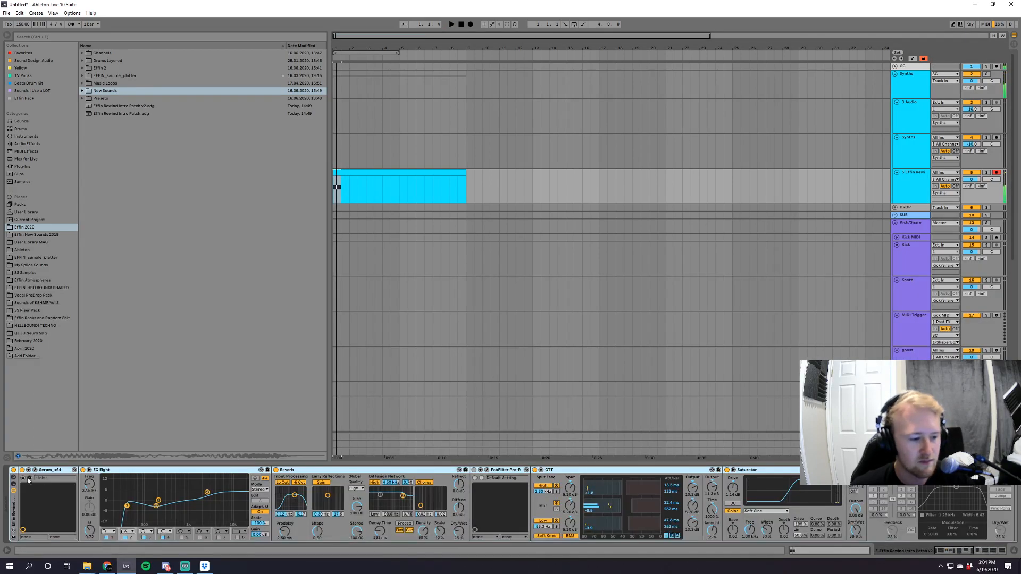
key(space)
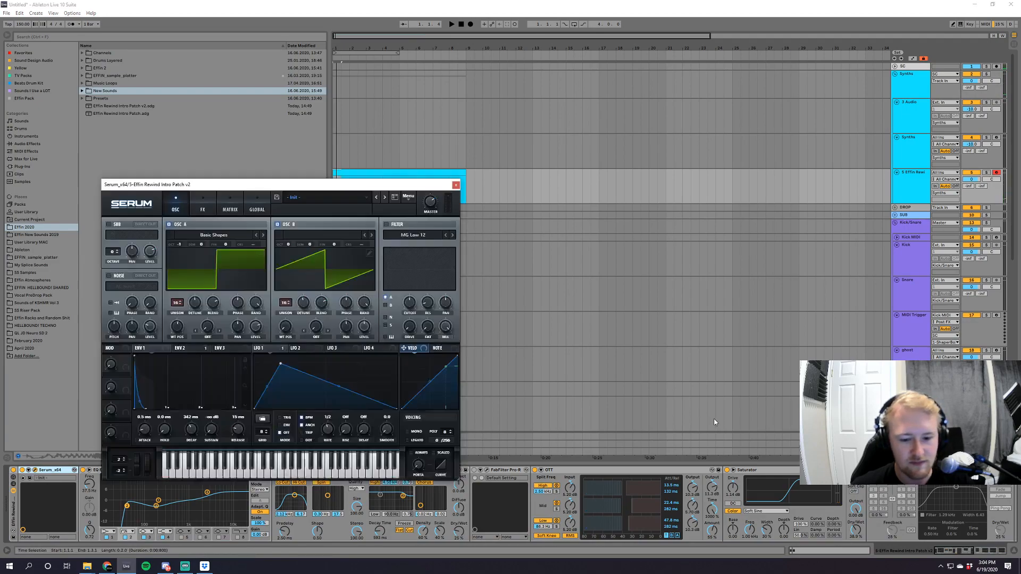
click(458, 185)
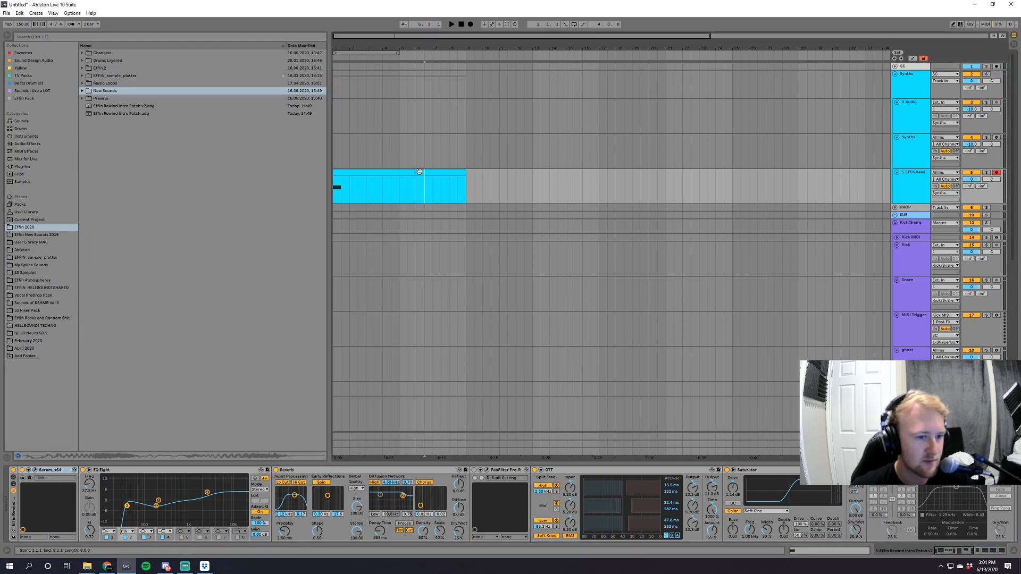
Lower the clip's note by an octave and add a matching two-beat note above it at G3.
double_click(424, 182)
key(shift+Down)
double_click(119, 368)
drag(122, 368, 172, 368)
key(space)
Lower the bottom note another octave to G1 and play it together with the G3 note.
key(space)
key(Up)
key(Up)
key(Up)
click(134, 479)
key(shift+Down)
click(90, 392)
drag(101, 366, 81, 366)
click(179, 366)
drag(147, 343, 150, 365)
key(space)
key(space)
Add a one-beat D3 note at 1.2.1 and copy it two octaves down to D1.
click(148, 372)
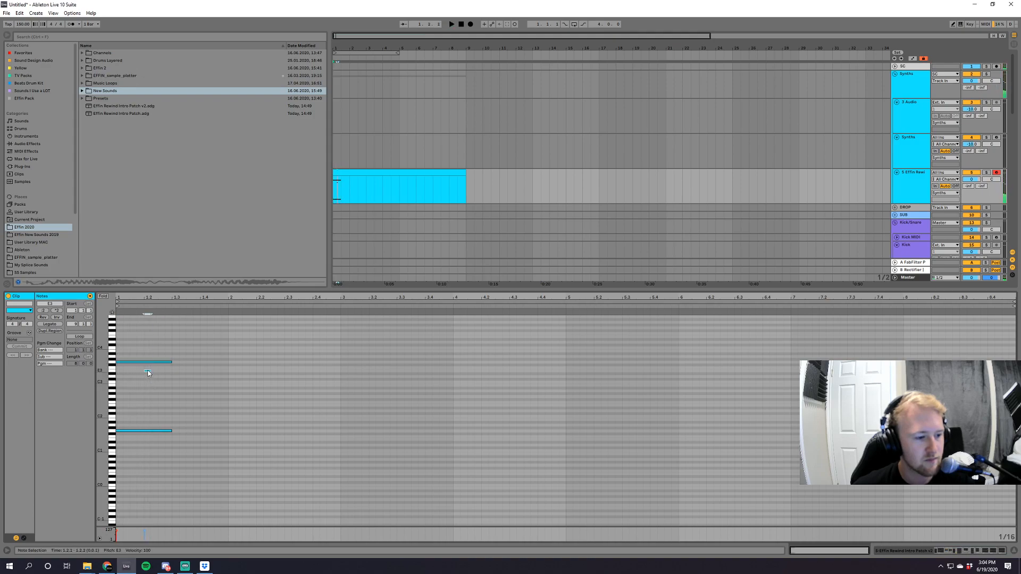
double_click(149, 371)
mouse_move(150, 371)
mouse_down()
mouse_move(171, 370)
mouse_move(158, 377)
mouse_up()
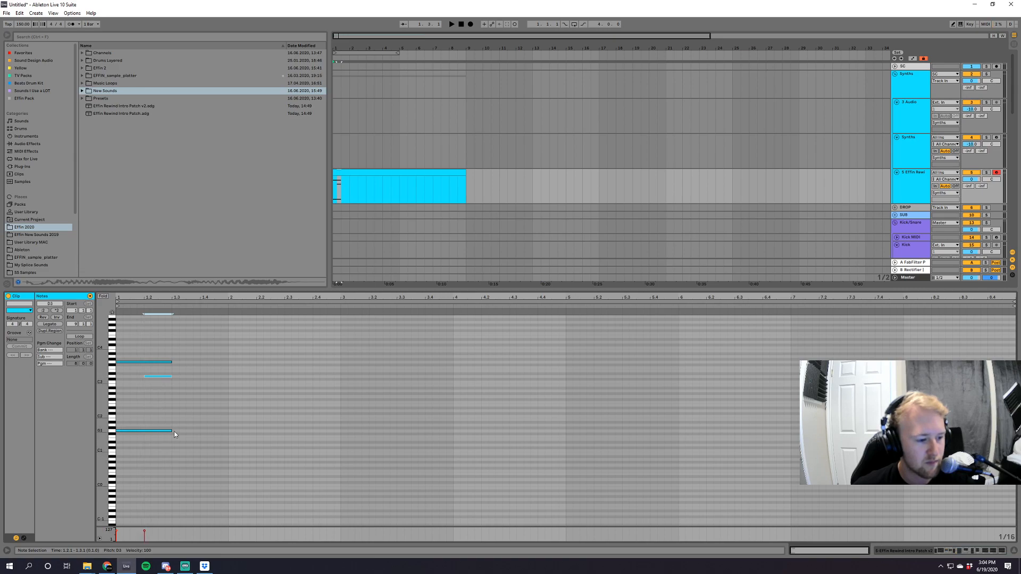
key(shift+Down)
key(shift+Down)
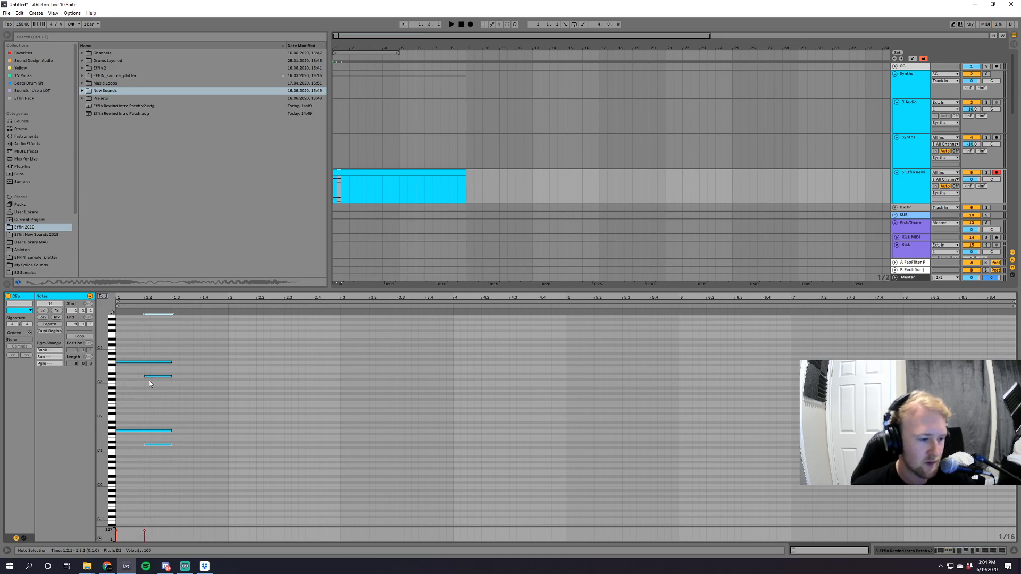
Shorten the opening G notes to one beat, duplicate the D notes onto beat 1.3 one semitone lower, and play the phrase.
drag(130, 439, 73, 351)
click(51, 326)
drag(158, 360, 159, 460)
key(ctrl+d)
key(Down)
key(space)
drag(162, 298, 170, 341)
drag(270, 486, 79, 334)
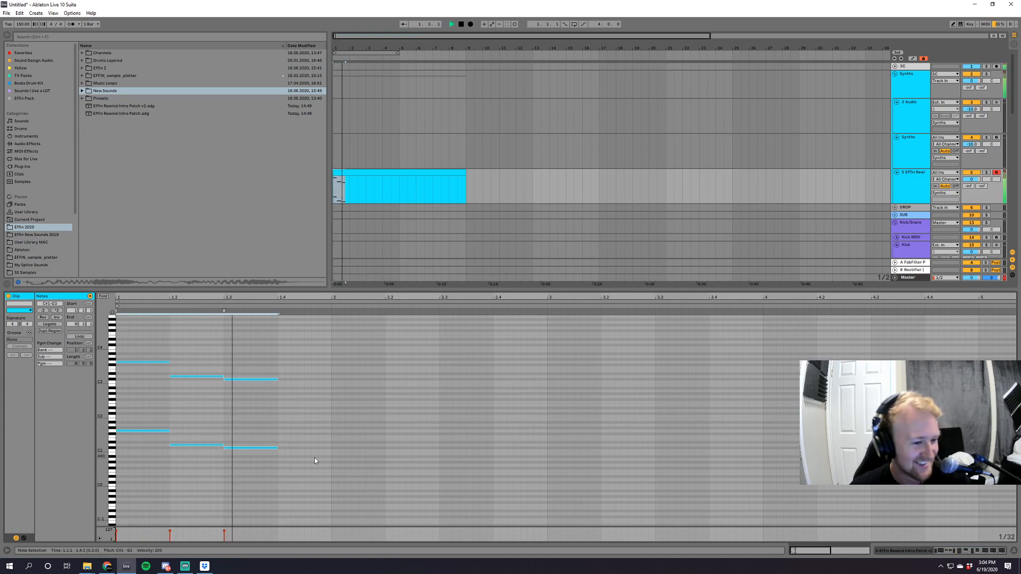
key(space)
Try duplicating the whole three-beat phrase and playing it back, and undo the duplication.
drag(329, 459, 128, 328)
key(ctrl+d)
key(space)
drag(520, 507, 411, 347)
key(ctrl+z)
Copy the opening G1 and G3 notes to 1.4.3 and shorten the copies to half a beat.
drag(132, 343, 155, 484)
click(304, 354)
key(ctrl+v)
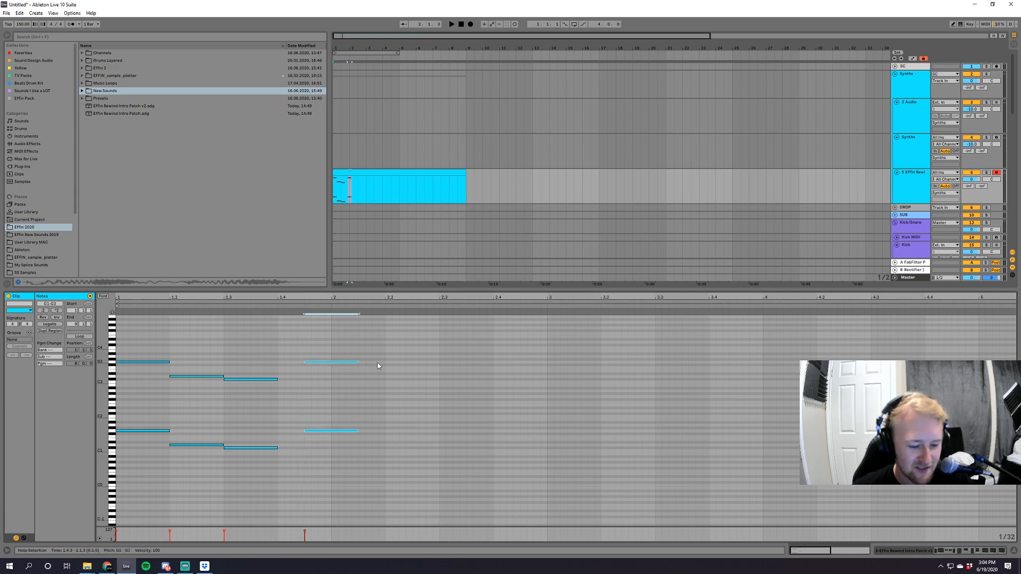
drag(365, 363, 333, 364)
Copy the D and C# notes to the start of bar 2, halve their lengths, and play the melody.
drag(210, 363, 267, 481)
click(328, 378)
click(333, 379)
key(ctrl+v)
click(43, 311)
key(space)
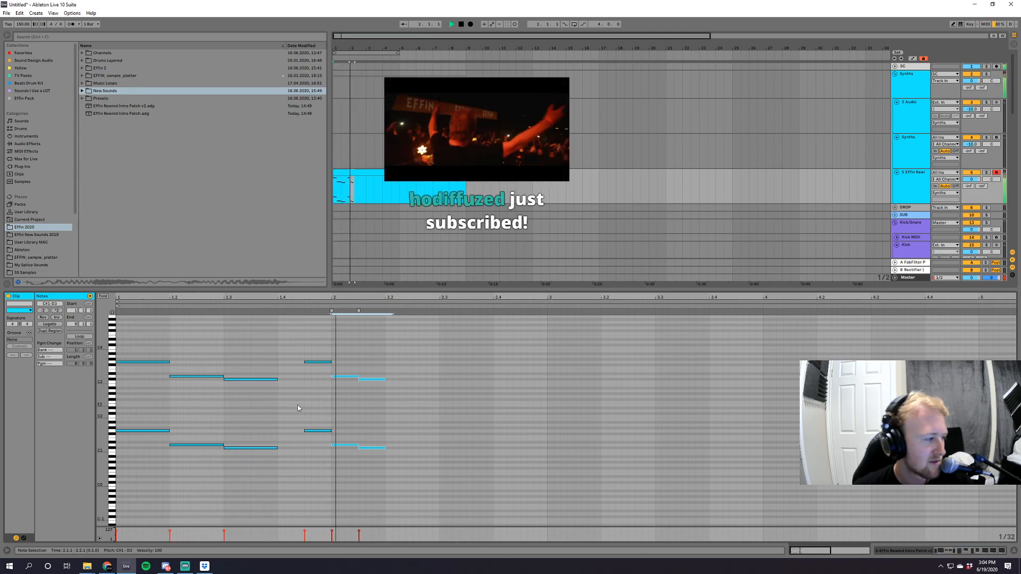
key(space)
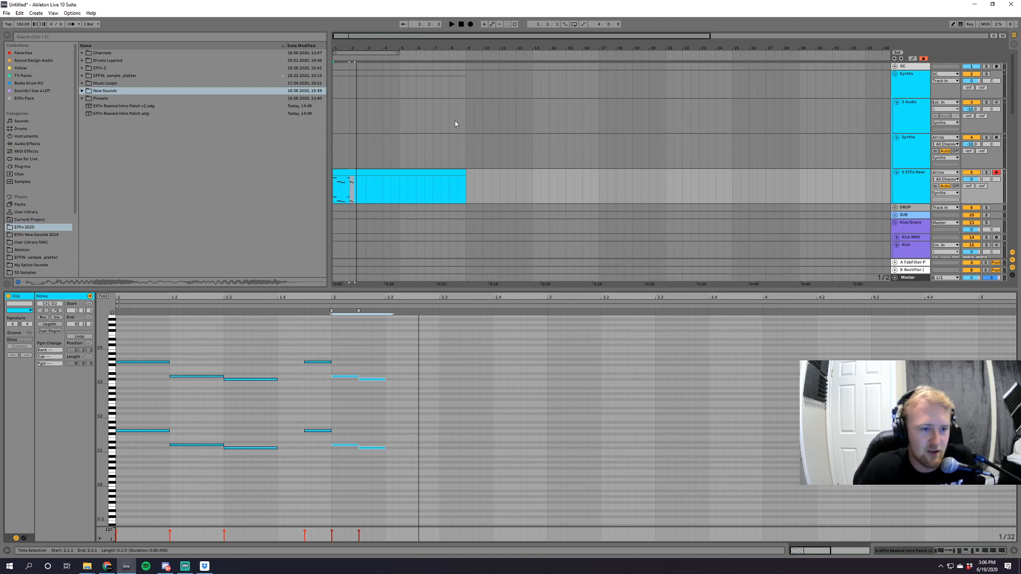
Delete the half-beat notes from 1.4.3 onward, transpose the remaining three-beat phrase down one octave, and play it.
click(364, 173)
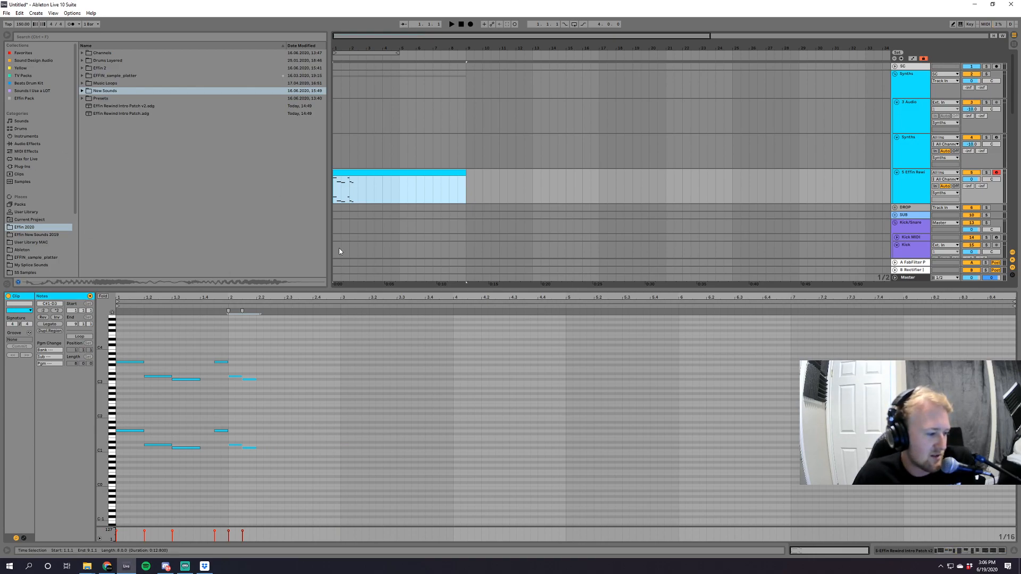
key(space)
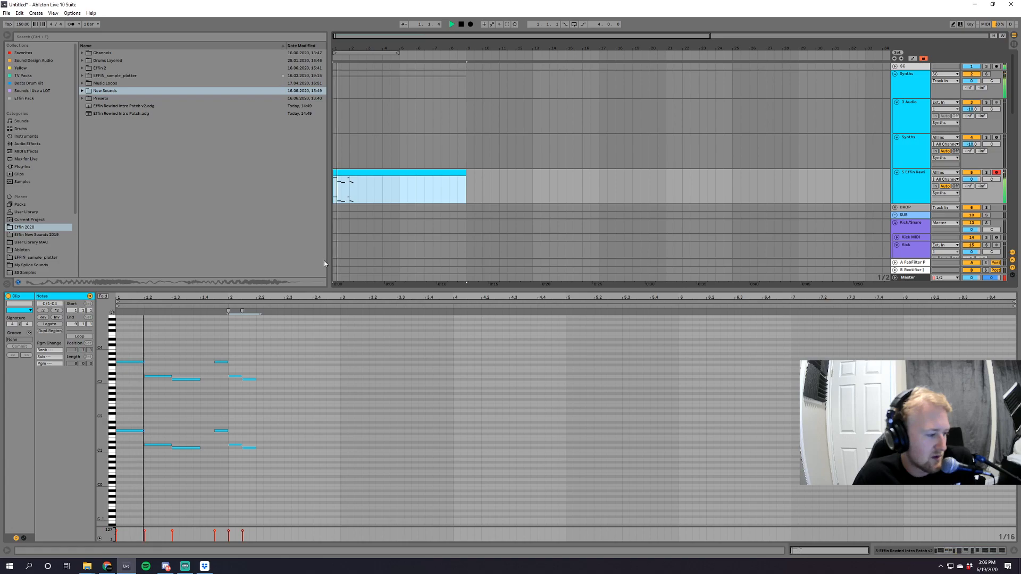
key(space)
mouse_move(213, 348)
mouse_down()
mouse_move(232, 391)
mouse_move(306, 468)
mouse_move(227, 339)
mouse_up()
key(Delete)
drag(142, 349, 204, 469)
key(shift+Down)
key(space)
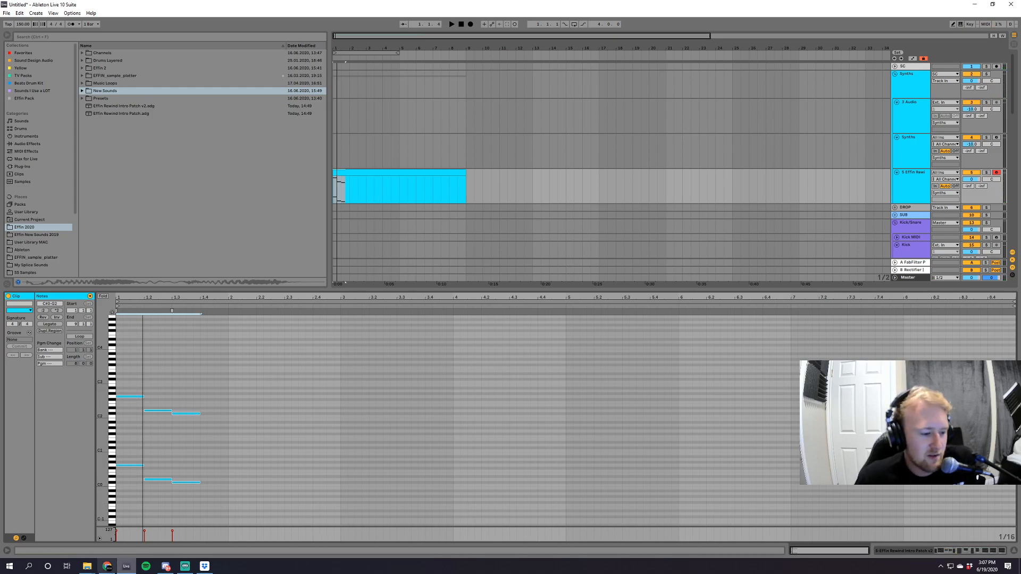
Switch to Streamlabs OBS to read the stream chat.
mouse_move(107, 568)
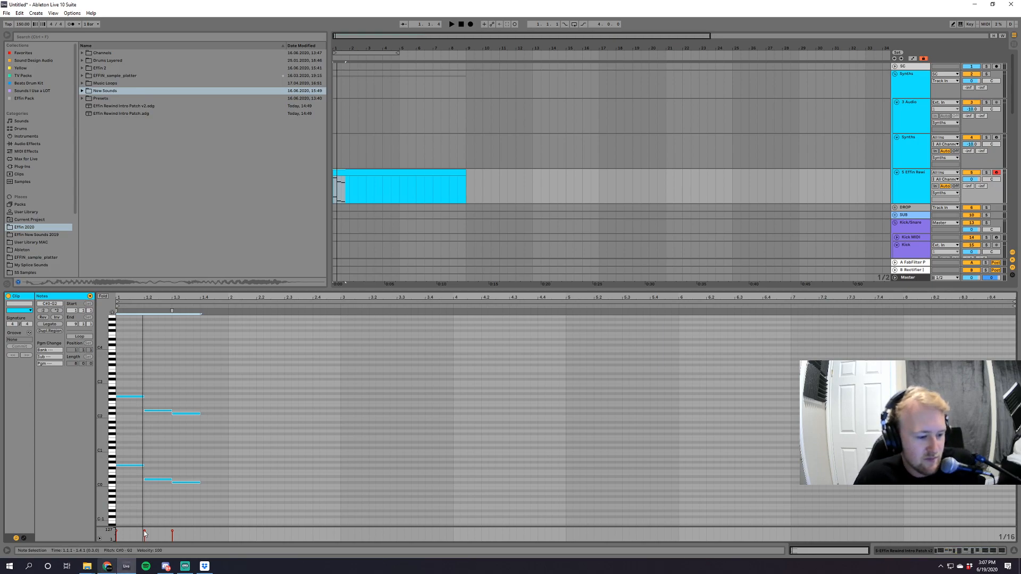
click(185, 567)
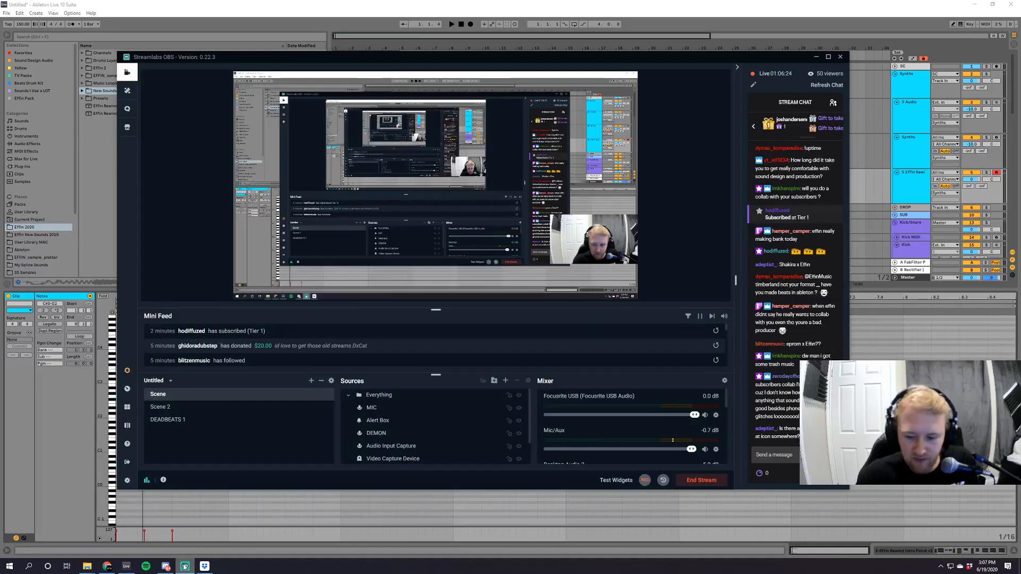
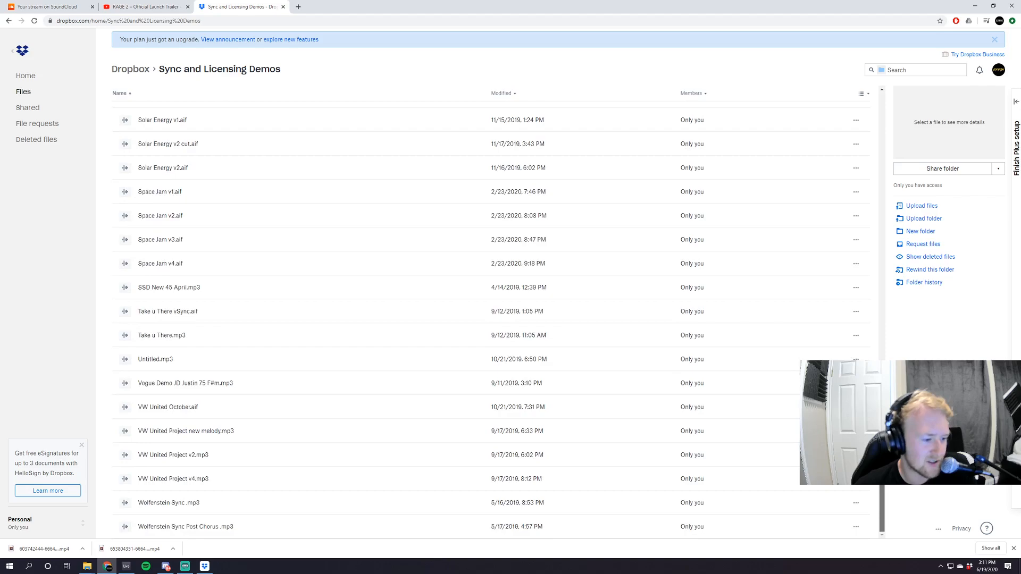
Open Bethesda Trailer 02 Demo JD.mp3 from the Sync and Licensing Demos folder in Dropbox and play it from the start.
scroll(489, 319, up, 5)
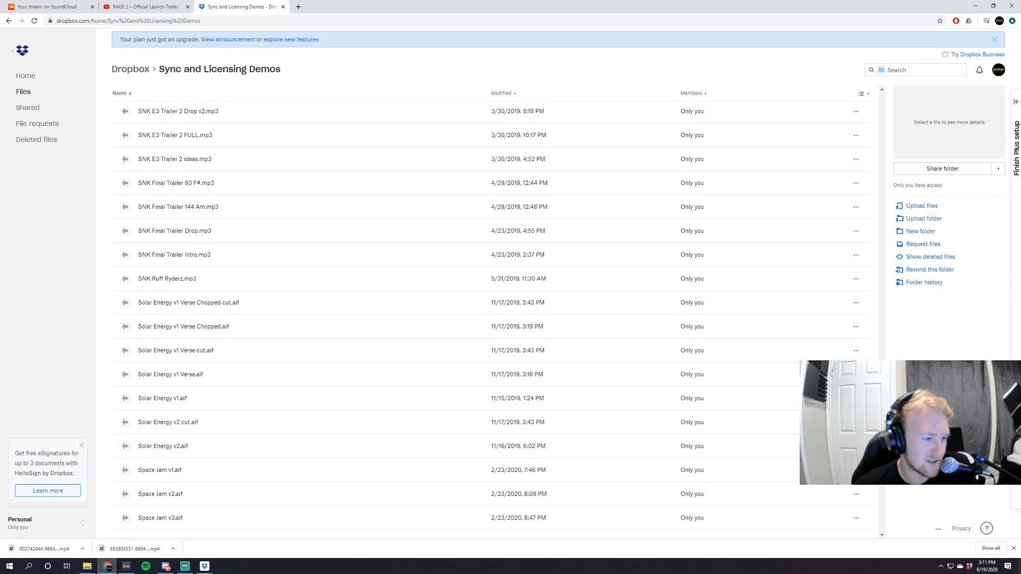
drag(889, 384, 892, 113)
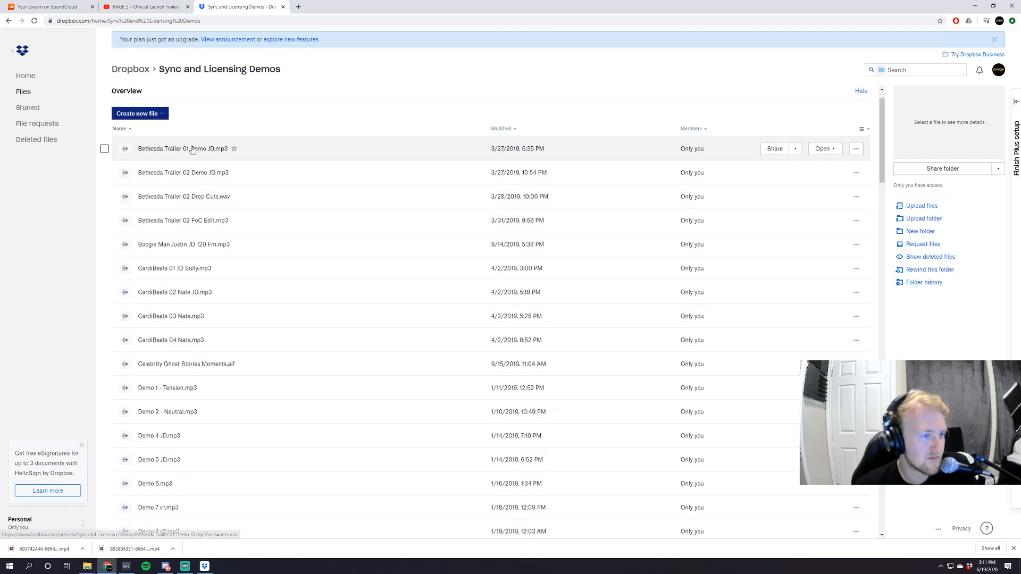
click(190, 175)
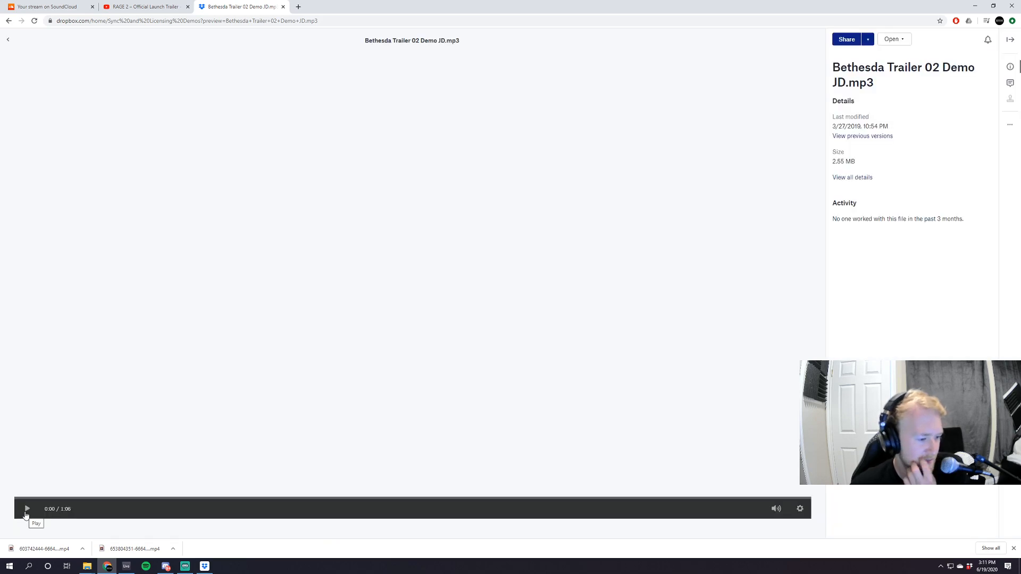
click(27, 510)
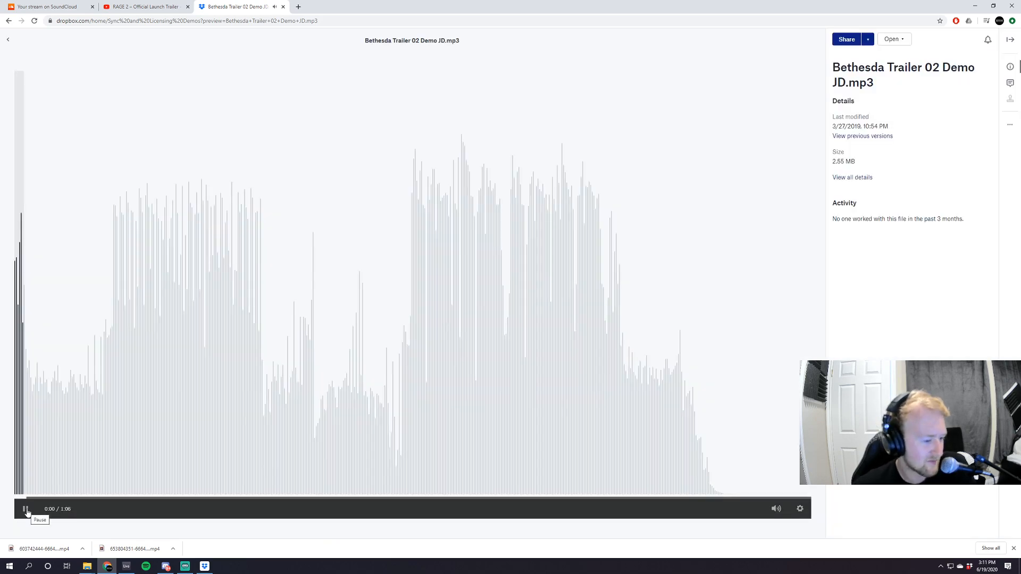
click(26, 511)
click(28, 511)
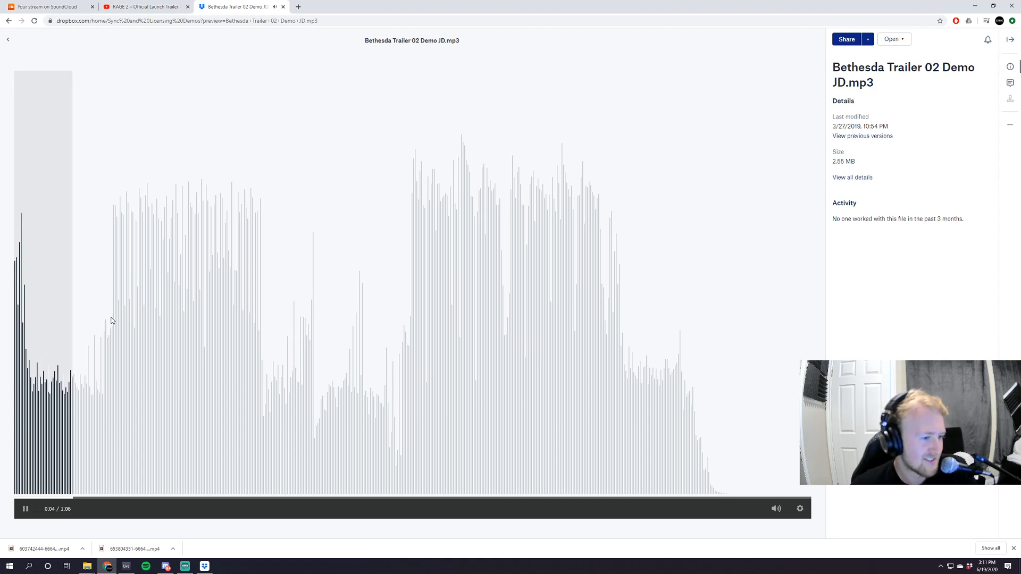
Audition the trailer demo's first loud section and the build into its second one, and pause playback.
click(109, 354)
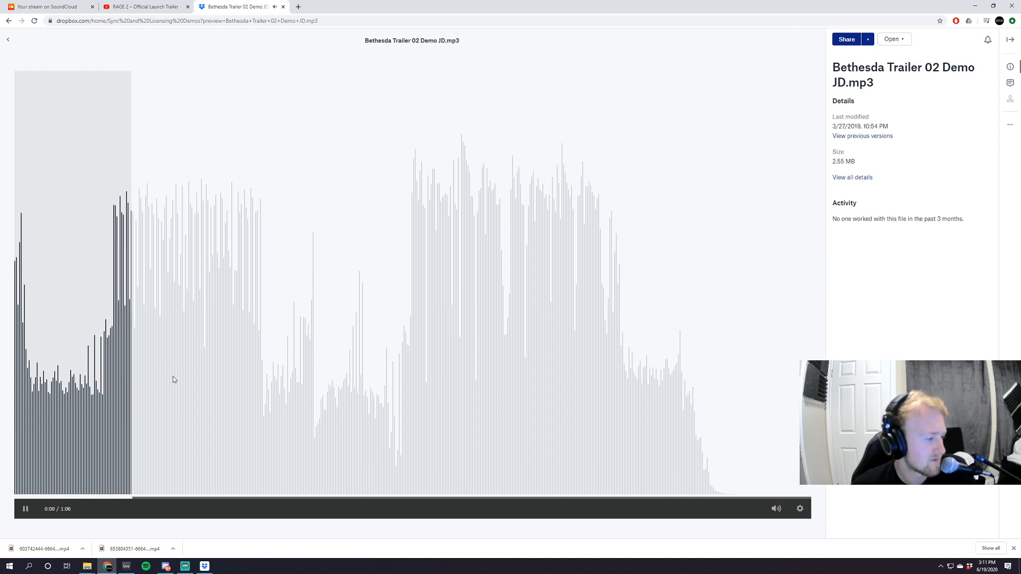
click(24, 514)
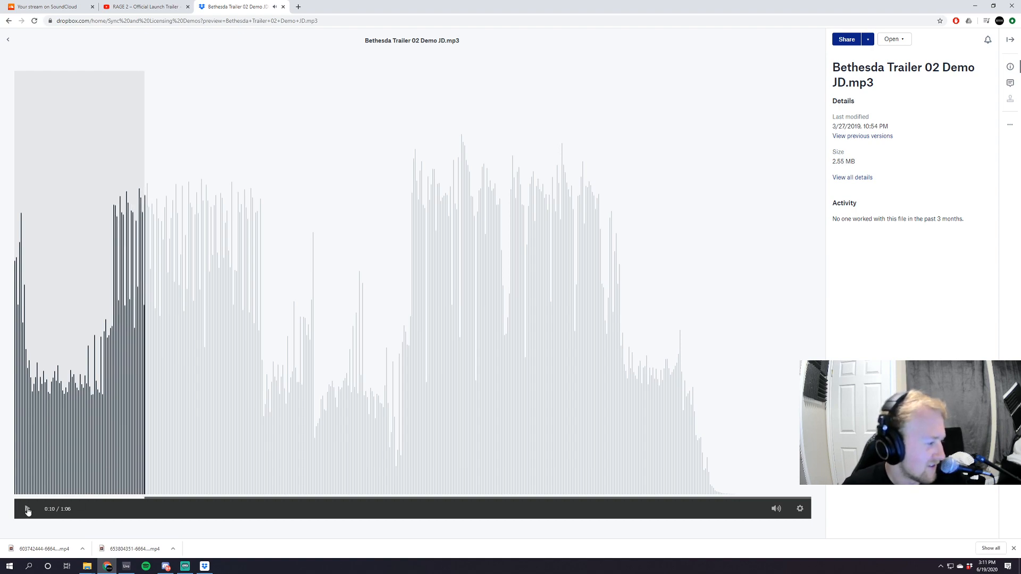
click(23, 512)
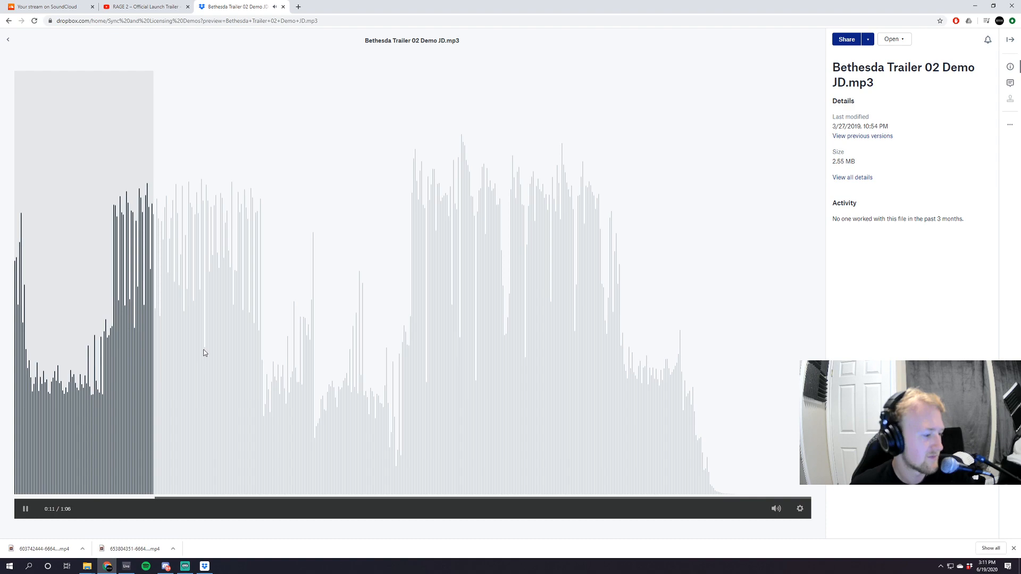
click(203, 316)
click(319, 332)
click(402, 337)
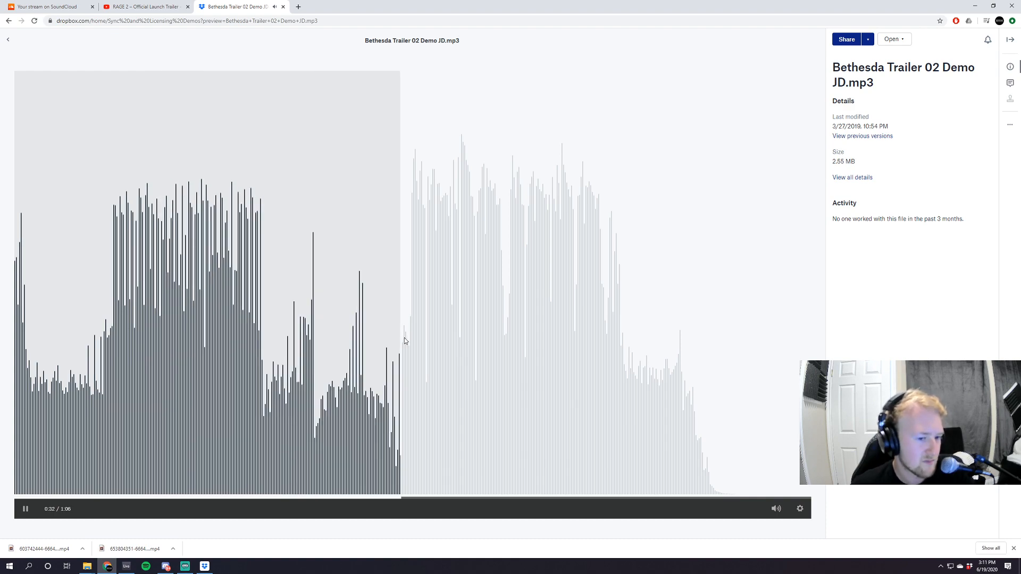
click(26, 512)
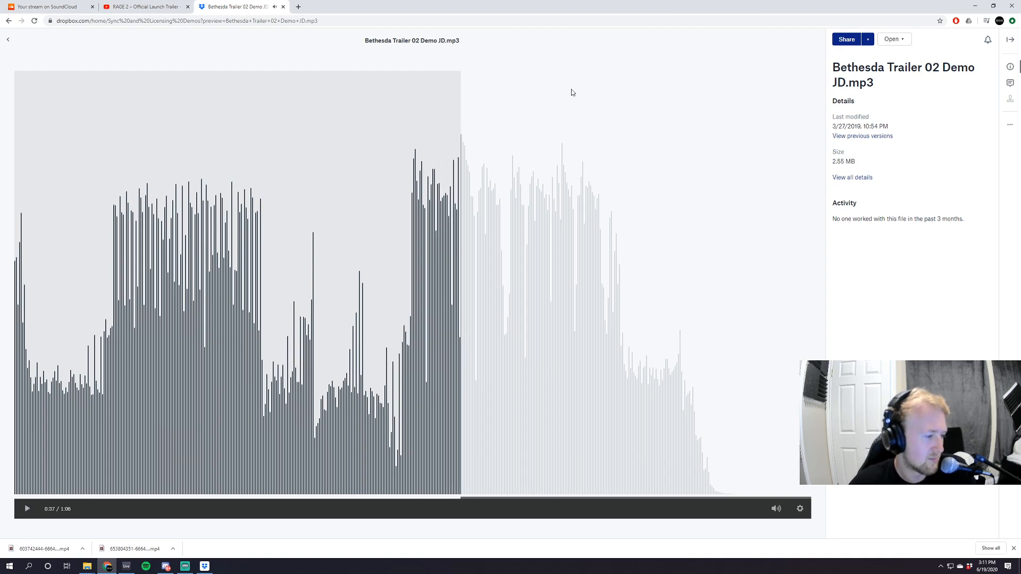
Play the build-up and drop of Bethesda Trailer 02 Drop Cuts.wav, and return to the Sync and Licensing Demos folder.
click(7, 41)
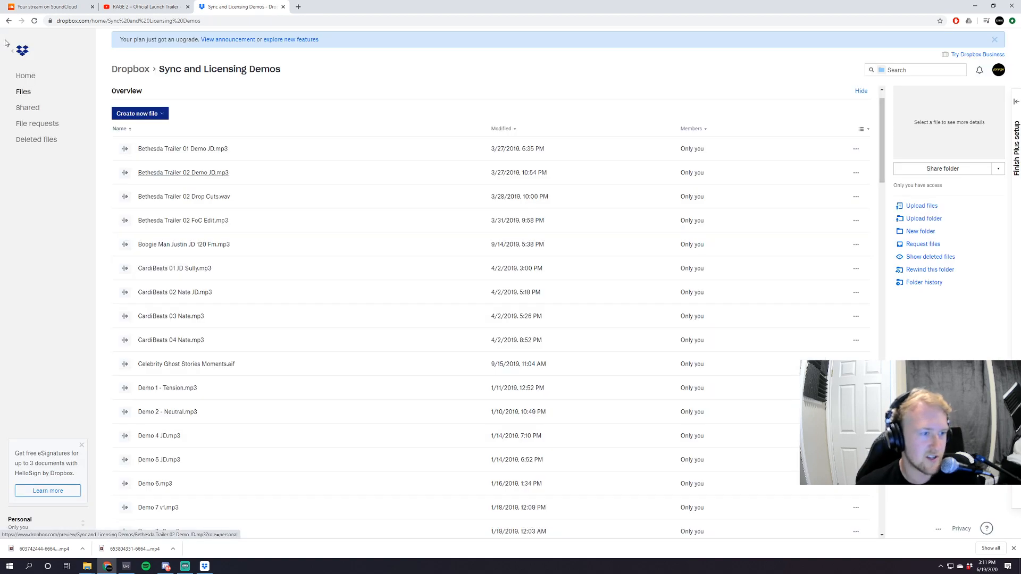
click(197, 197)
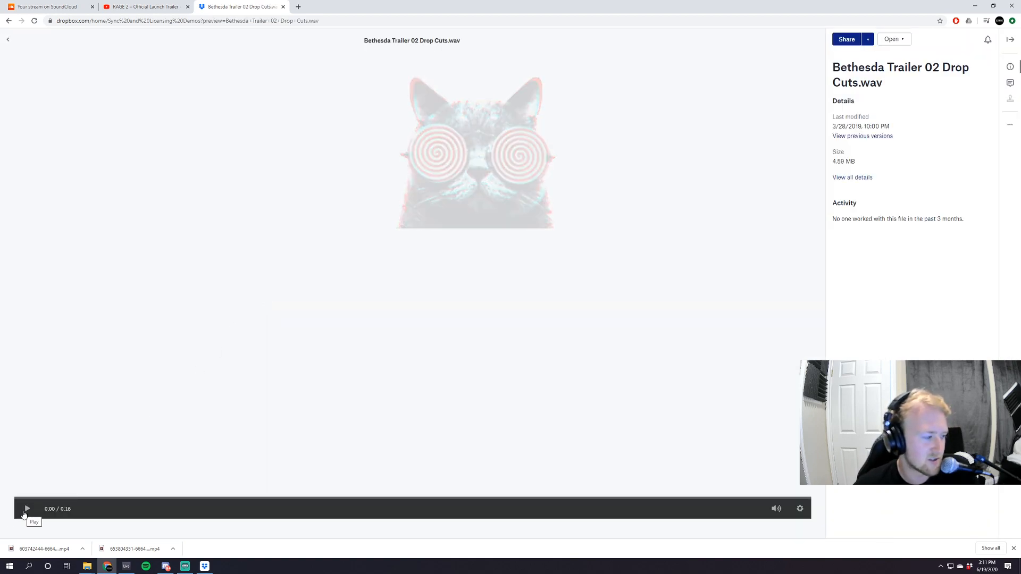
click(24, 510)
click(23, 515)
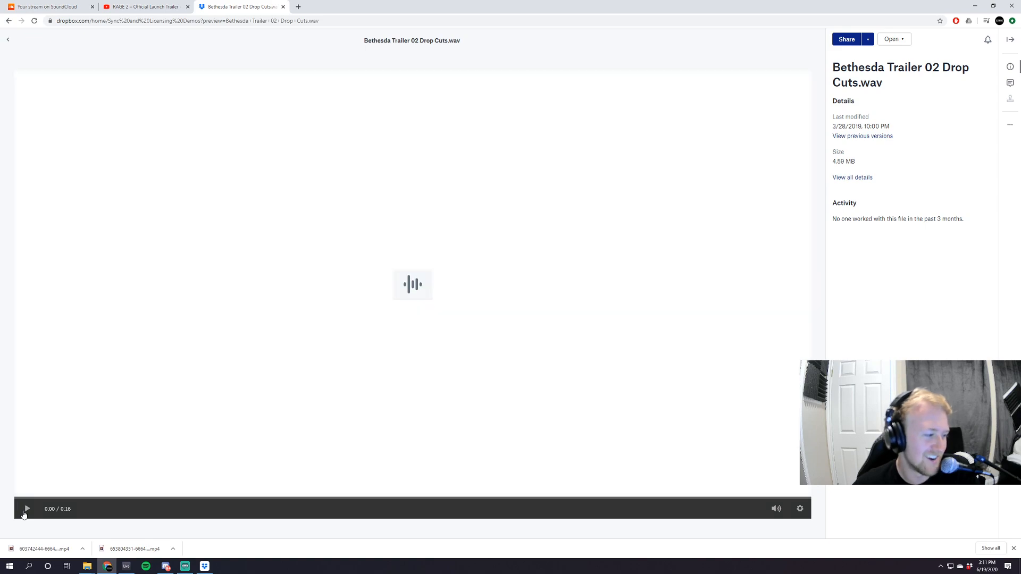
click(24, 514)
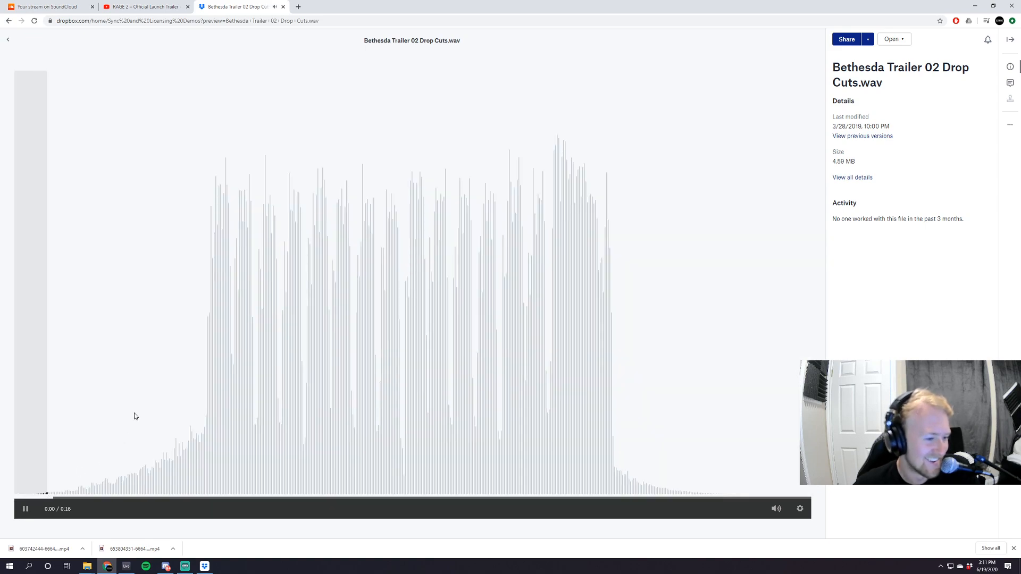
click(195, 363)
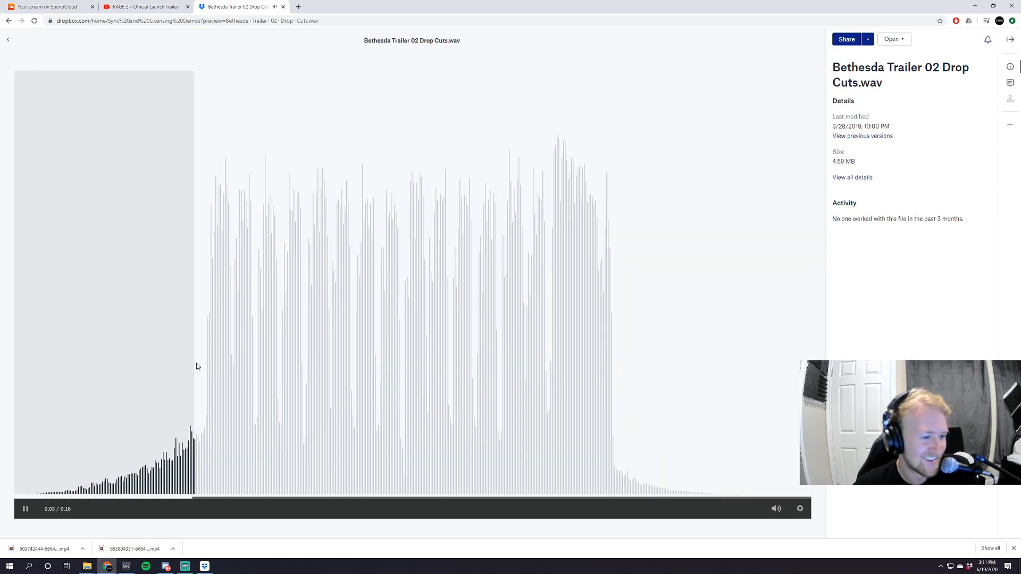
click(24, 511)
click(8, 39)
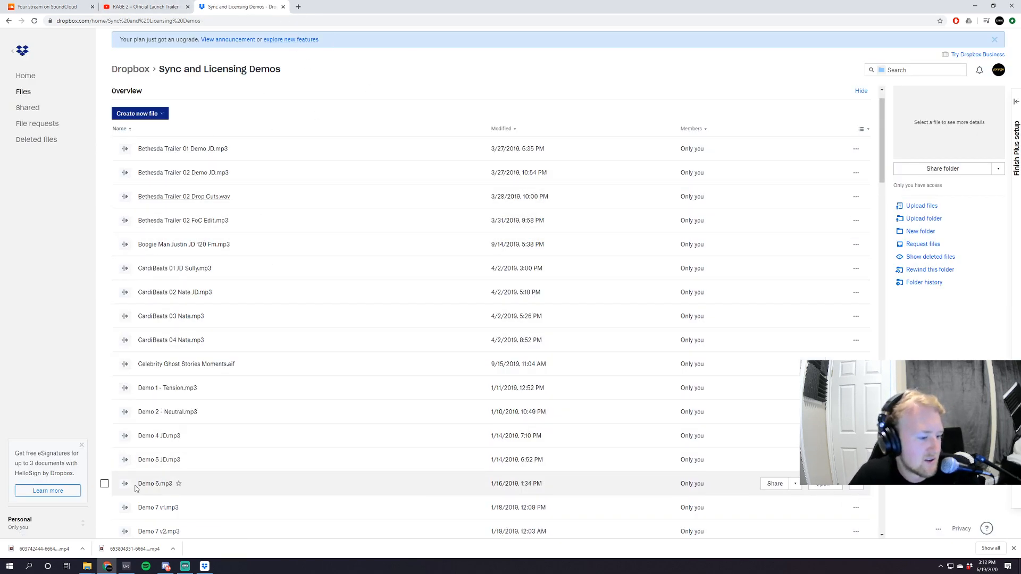
Switch to Ableton Live, show the Effin Rewind track's device chain, and select its MIDI clip.
click(126, 566)
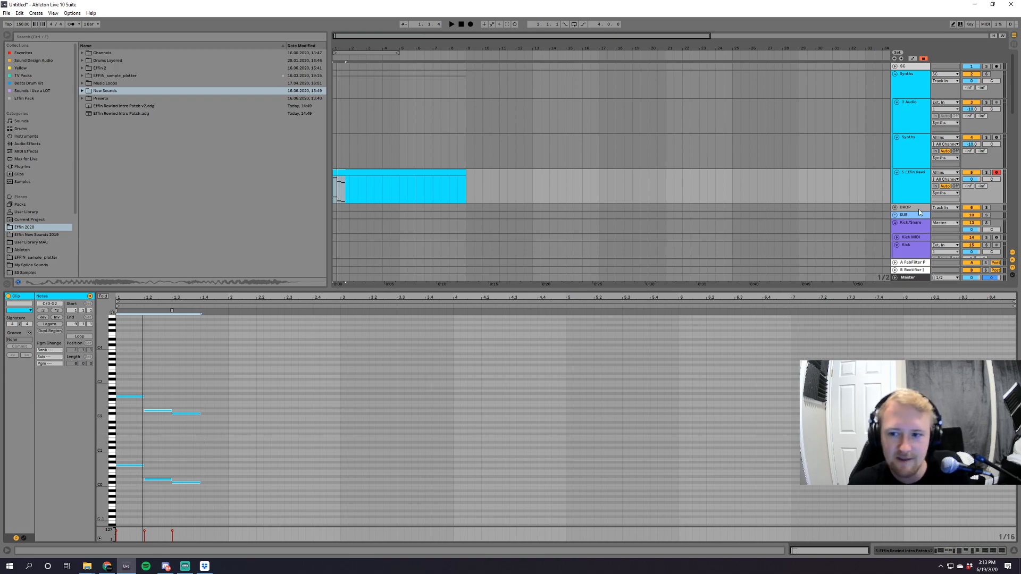
double_click(913, 183)
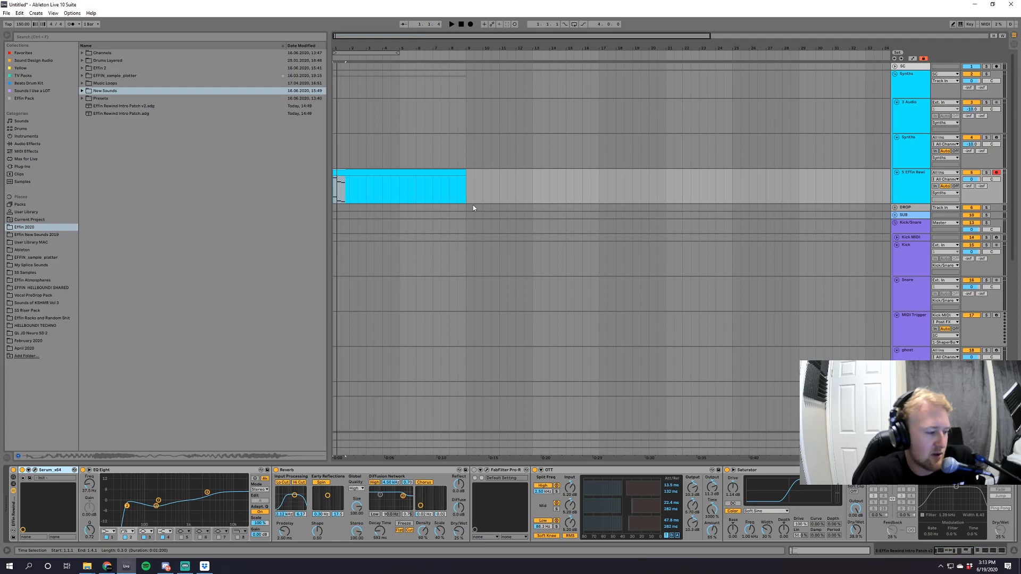
click(375, 166)
click(375, 172)
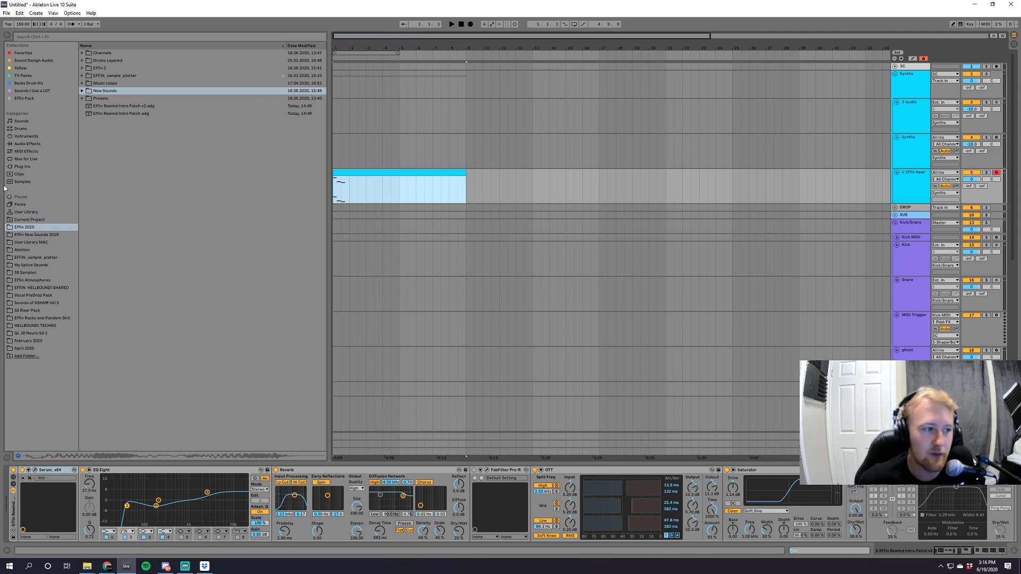
Show the effects page of the Serum instance on the Synths track and close the plug-in window.
click(23, 167)
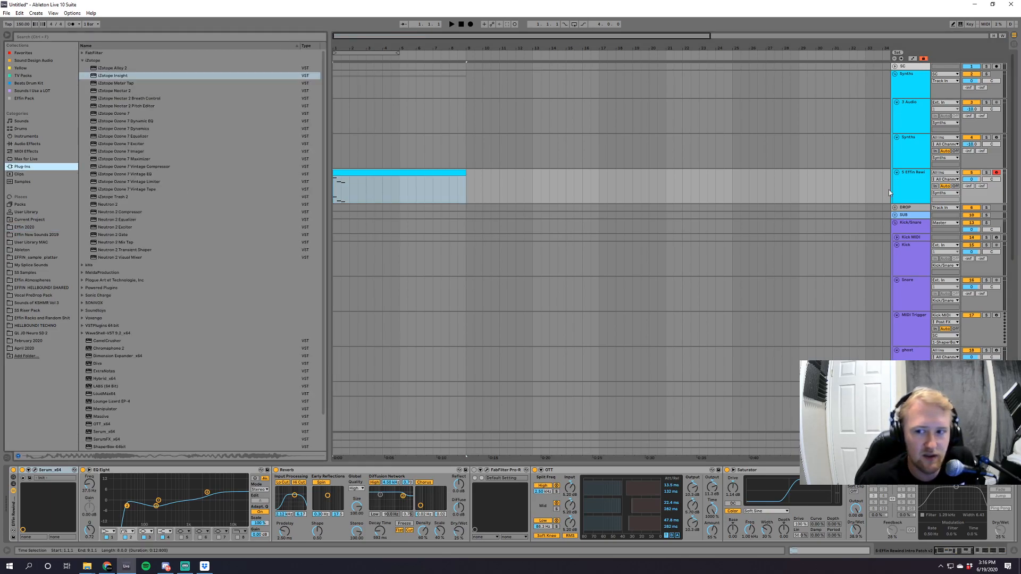
click(907, 146)
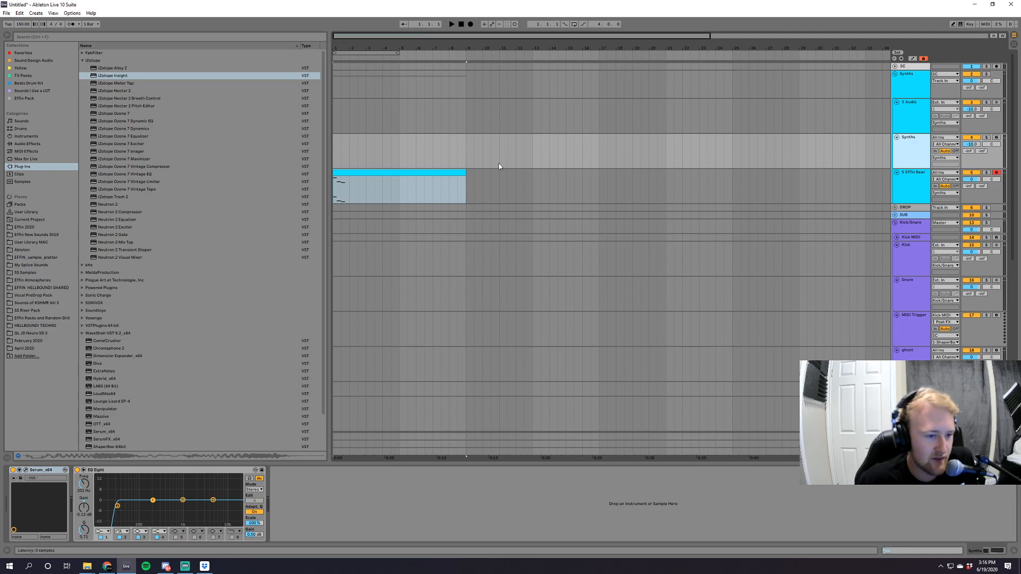
click(184, 58)
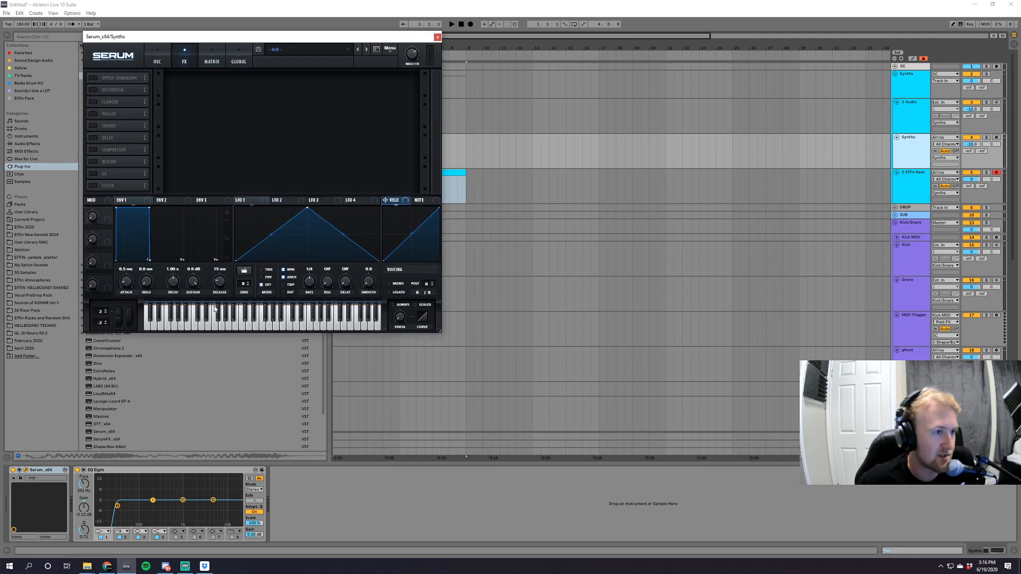
click(437, 36)
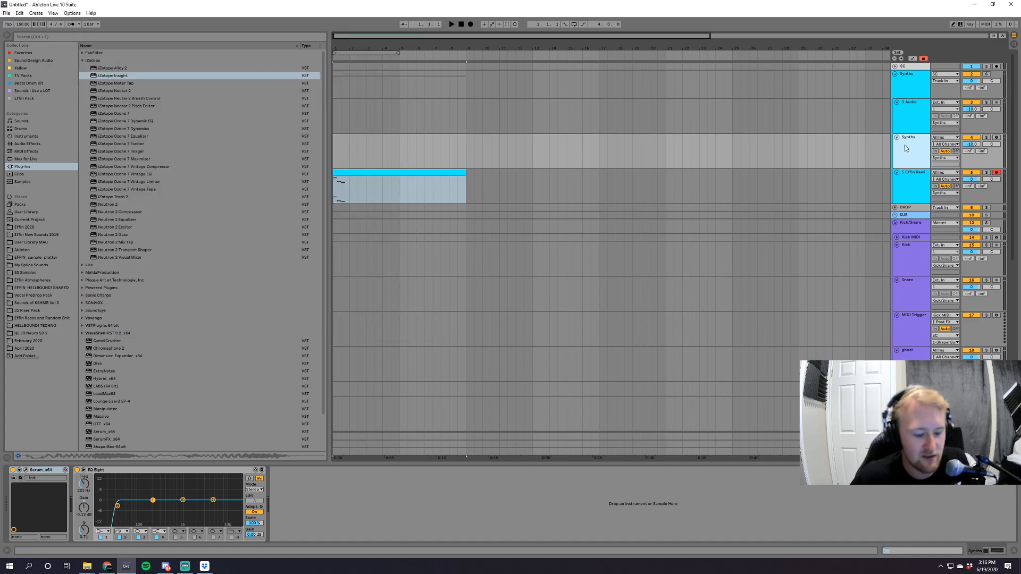
Place Artifact Texture.wav from New Sounds at the start of the audio track, audition it soloed, and replace it with Bass Click.wav.
click(24, 227)
click(82, 91)
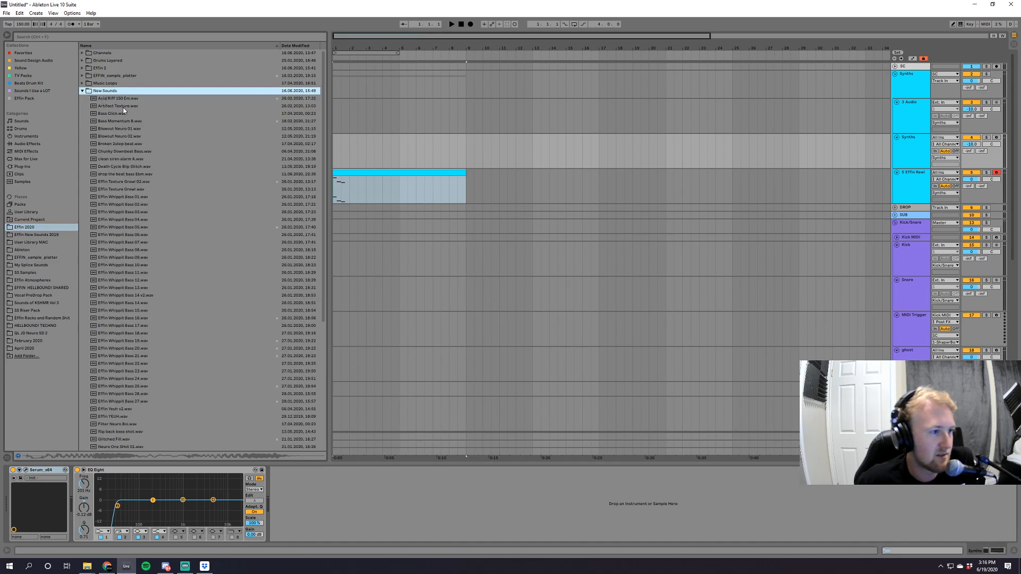
drag(123, 108, 340, 103)
key(space)
key(space)
drag(112, 114, 333, 126)
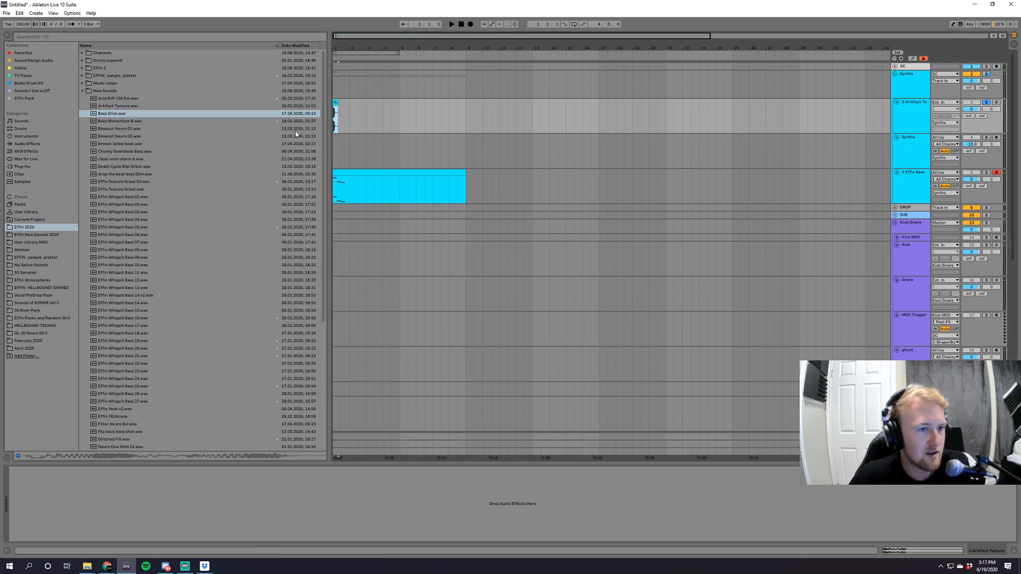
Load SerumFX_x64 onto the Artifact Texture audio track, play the sample, and move the plug-in window clear of the clips.
click(23, 171)
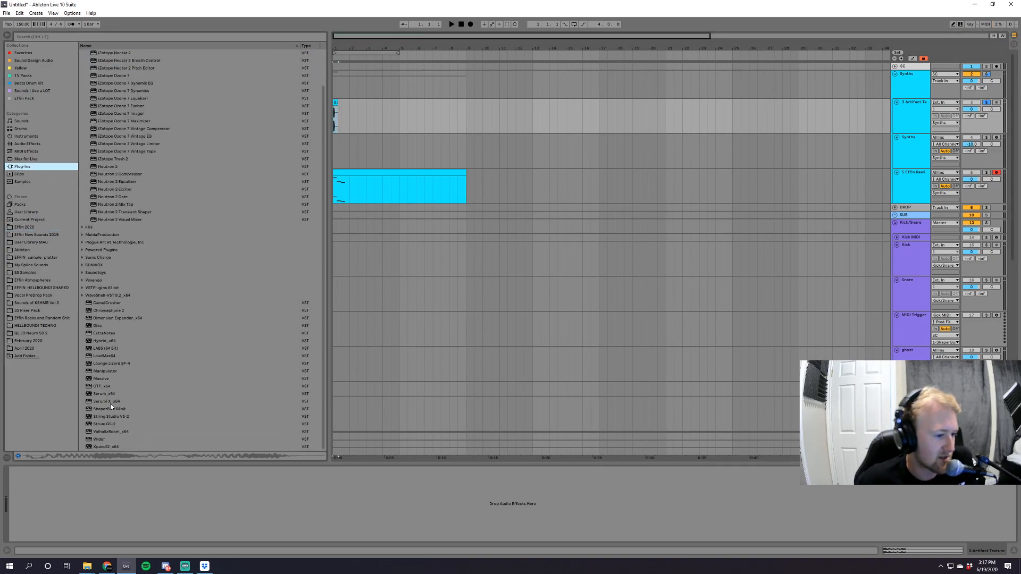
click(110, 403)
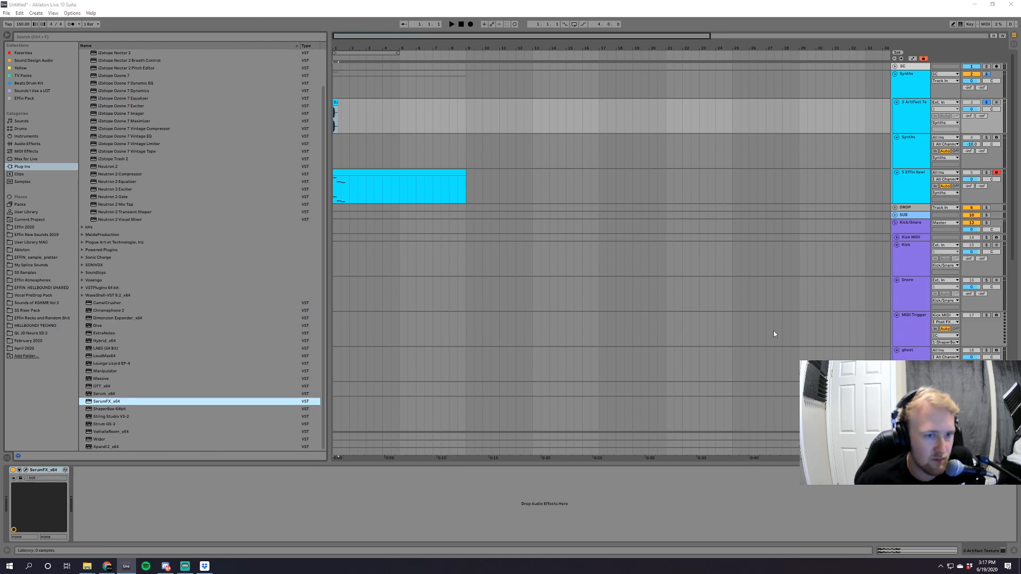
key(space)
key(space)
drag(247, 50, 690, 79)
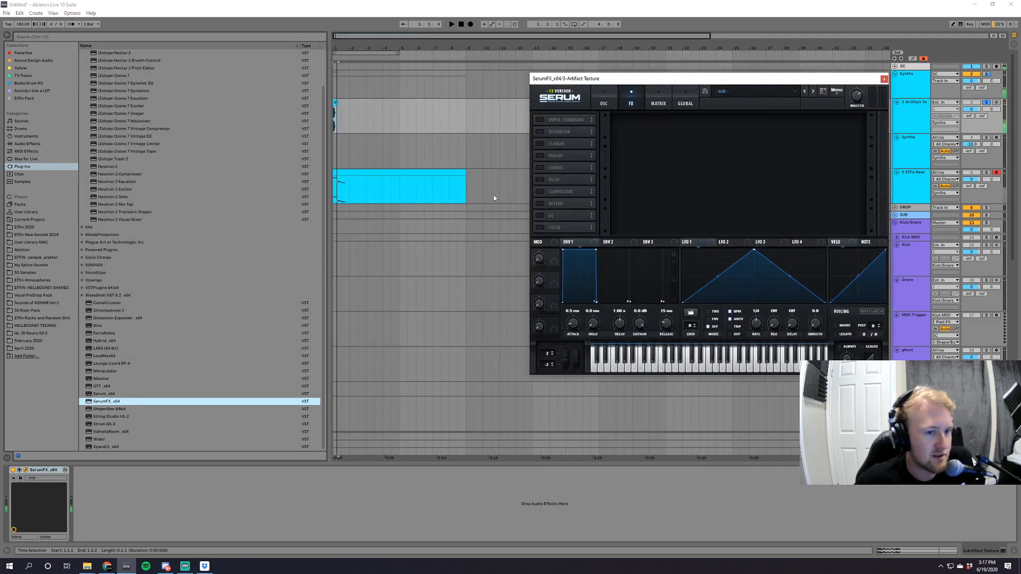
Enable SerumFX's filter, choose the Flg + flanger type, and lower its cutoff to 23 Hz while the sample plays.
click(540, 227)
click(665, 126)
mouse_move(669, 155)
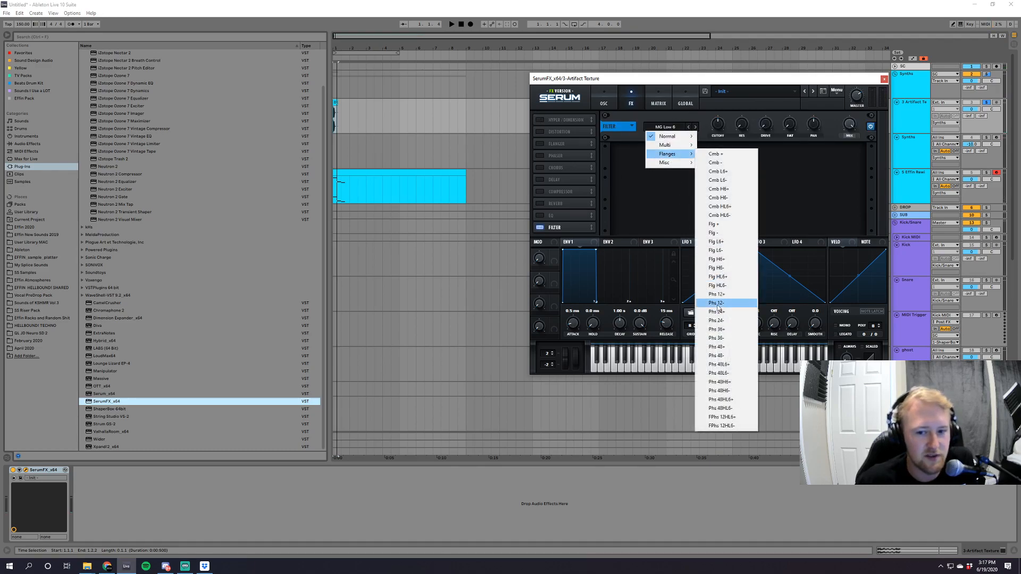
click(714, 224)
key(space)
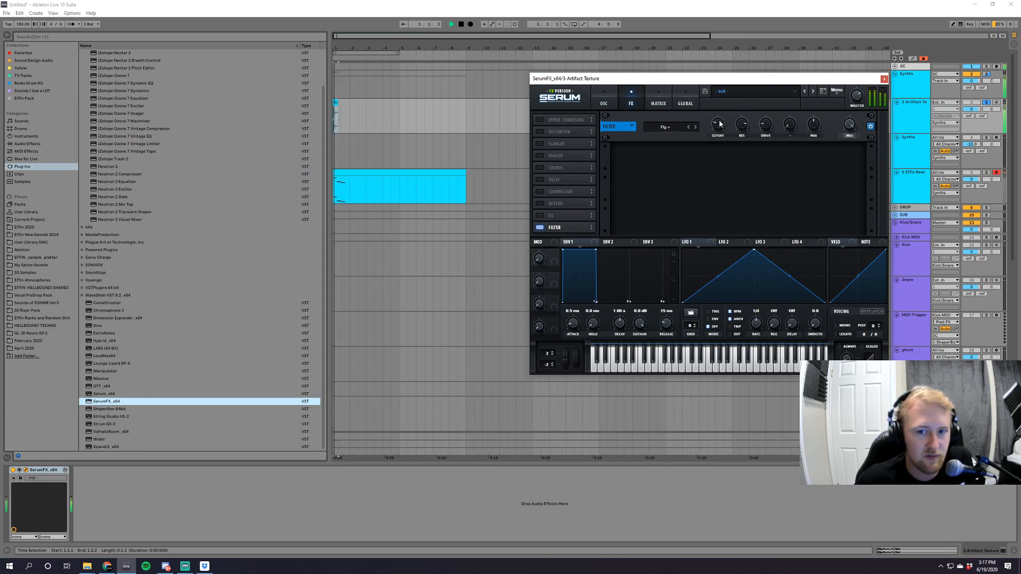
mouse_move(715, 127)
mouse_down()
mouse_move(727, 116)
mouse_move(723, 137)
mouse_up()
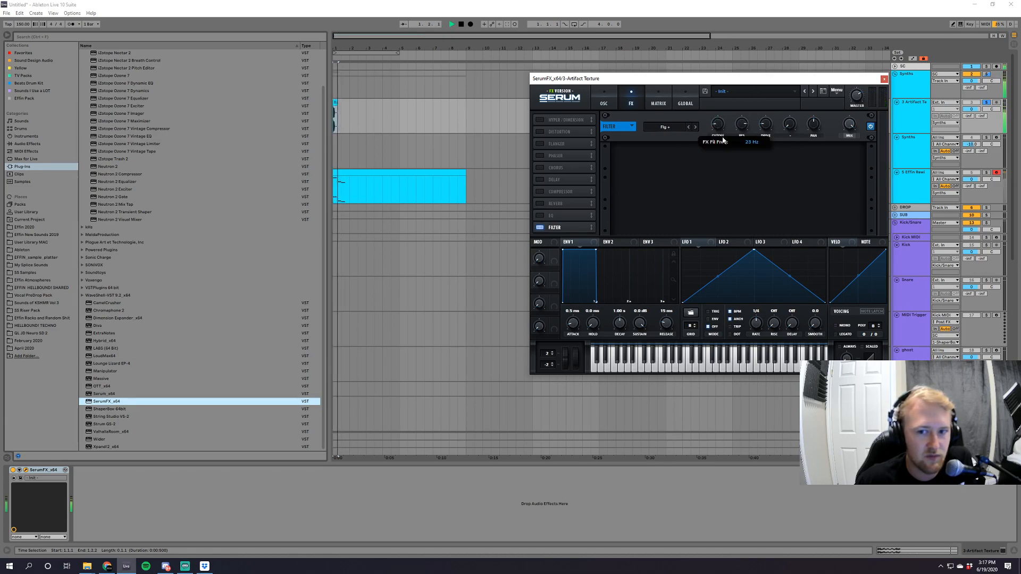
key(space)
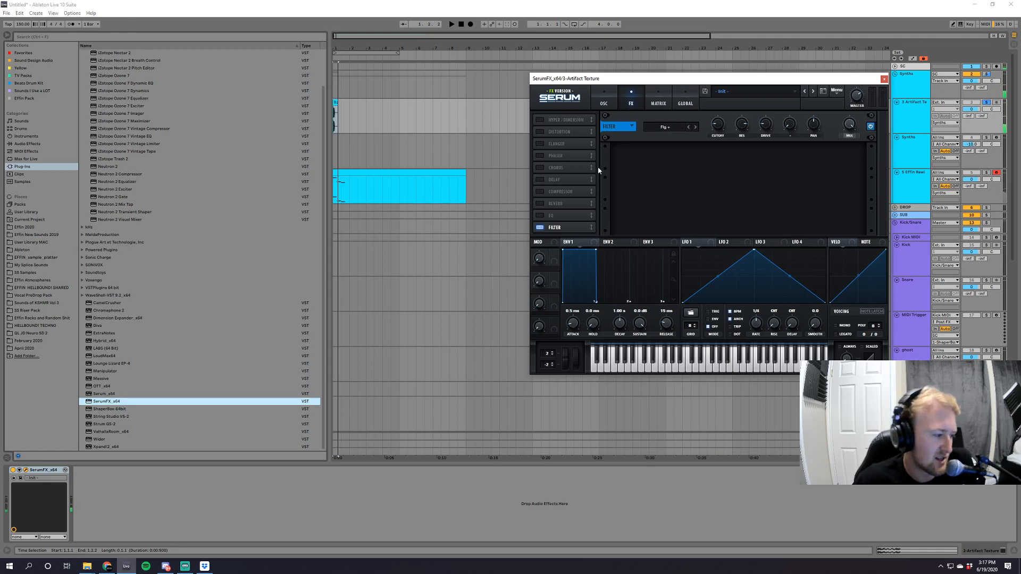
Close the SerumFX window and delete the effect from the Artifact Texture track.
click(884, 78)
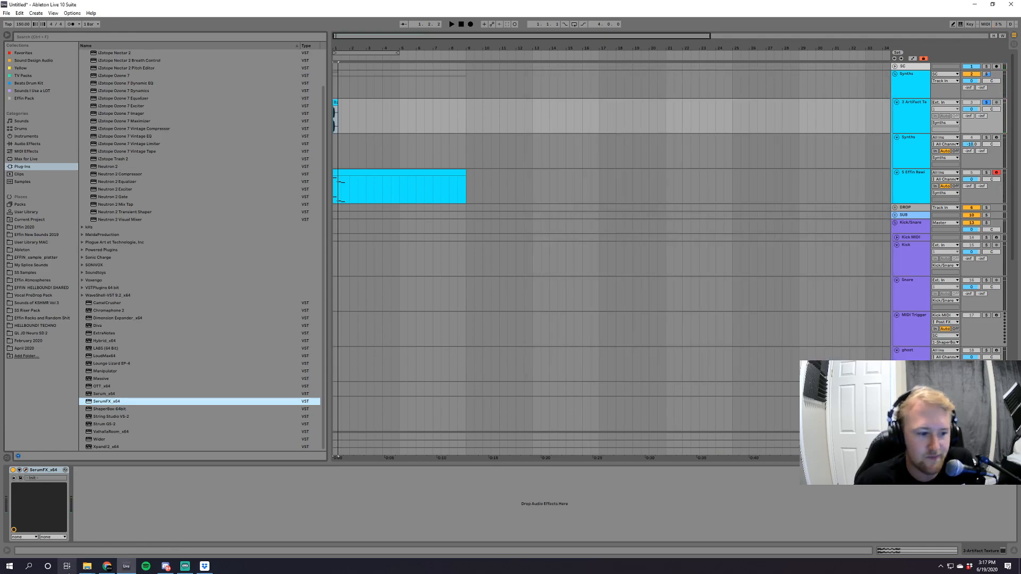
click(173, 471)
key(Delete)
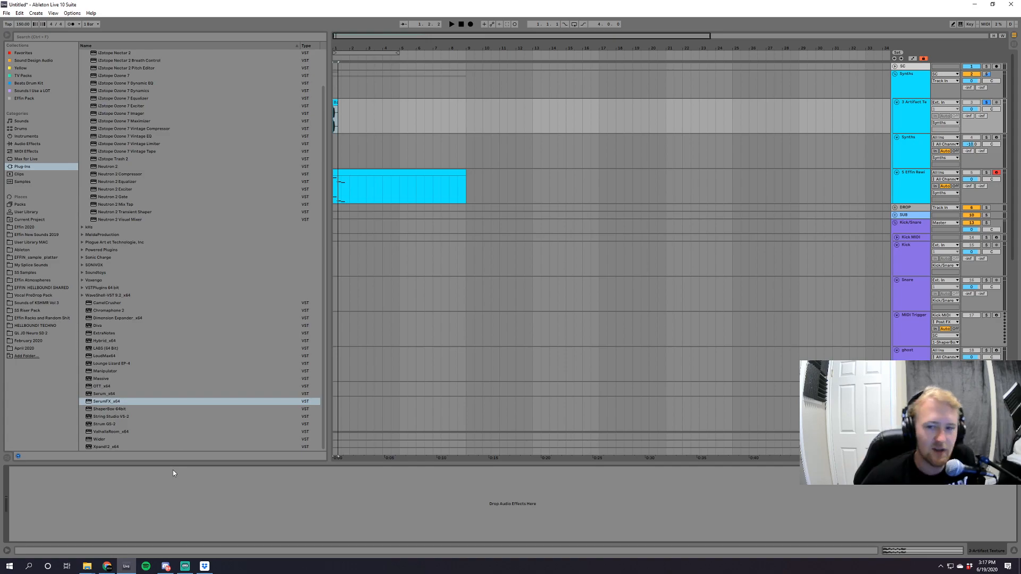
scroll(680, 316, down, 5)
drag(1017, 231, 1017, 127)
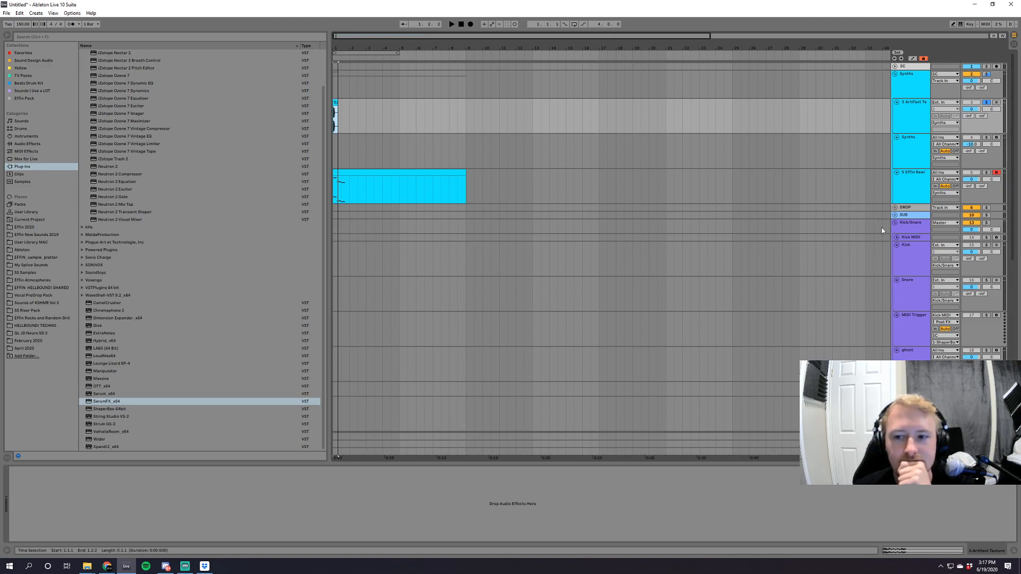
Unfold the DROP and SUB group tracks in the arrangement.
click(895, 208)
click(895, 341)
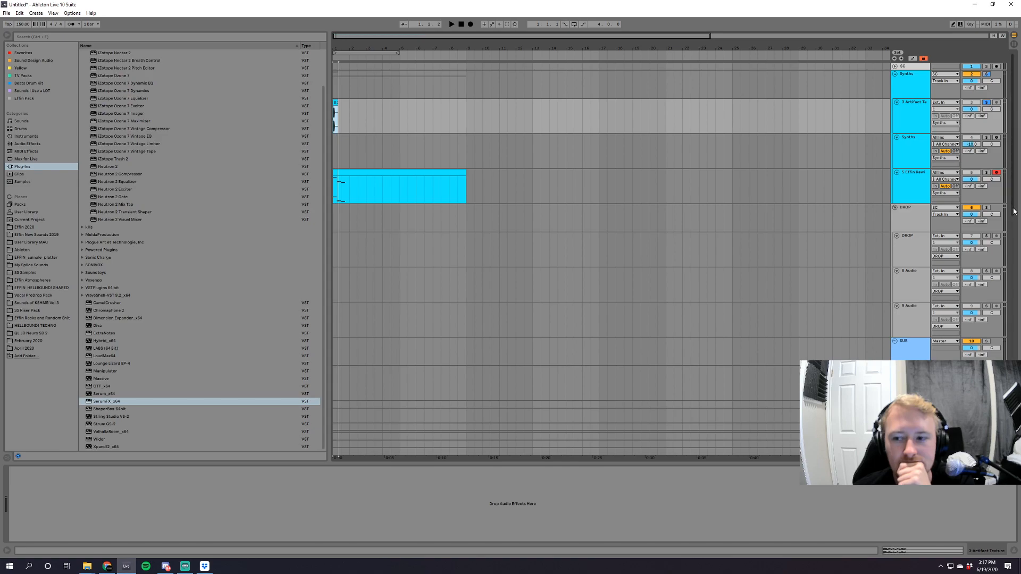
scroll(904, 266, down, 5)
scroll(648, 188, up, 6)
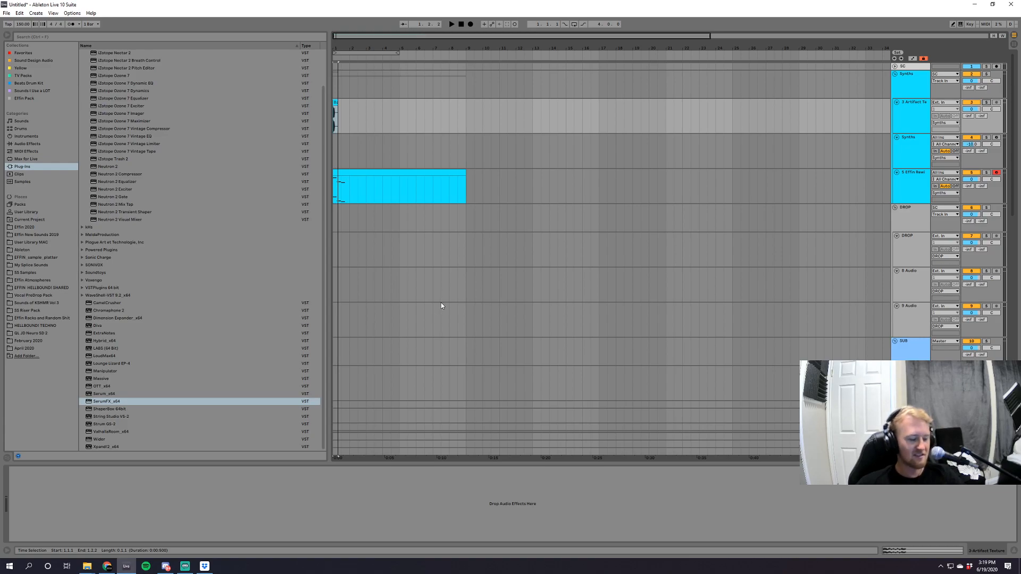
scroll(318, 202, up, 3)
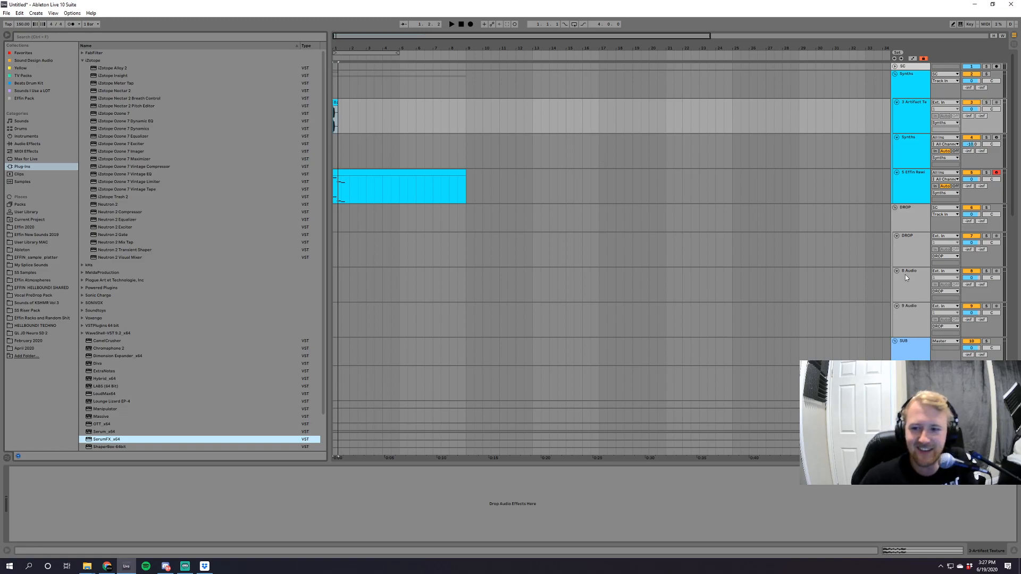
Select the Effin Rewind track, enable the computer MIDI keyboard, and audition its synth patch with played notes.
click(896, 191)
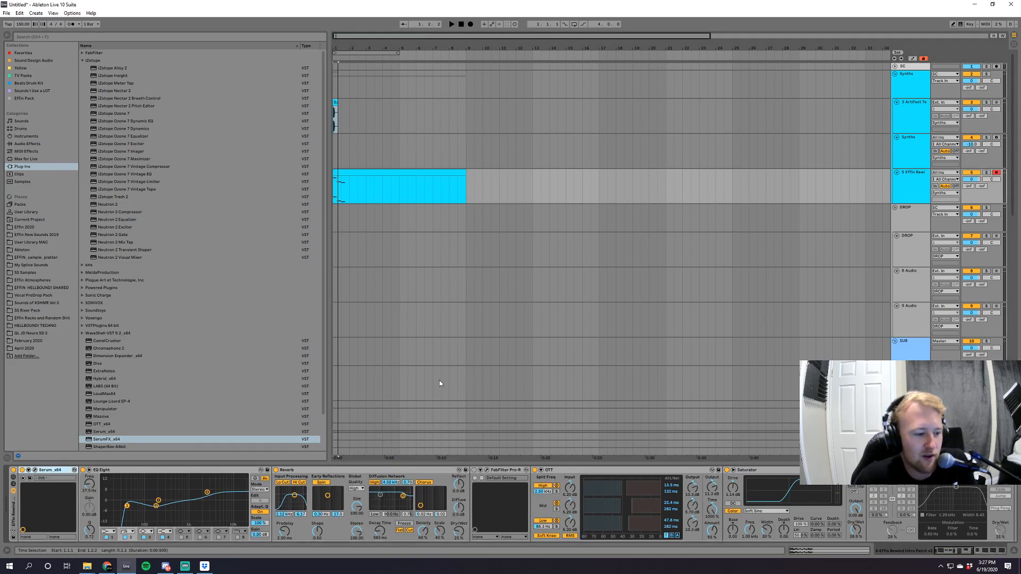
key(a)
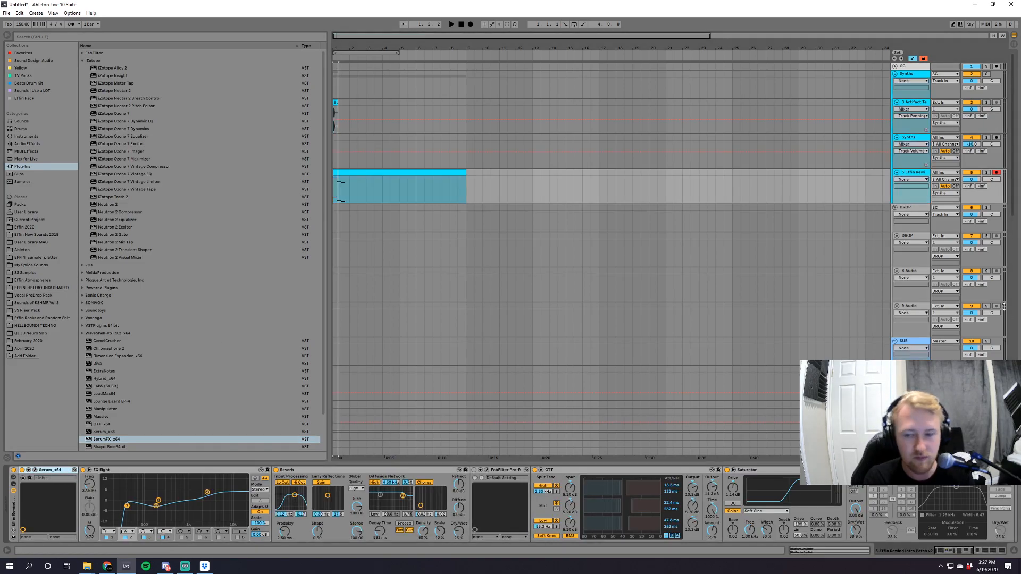
key(a)
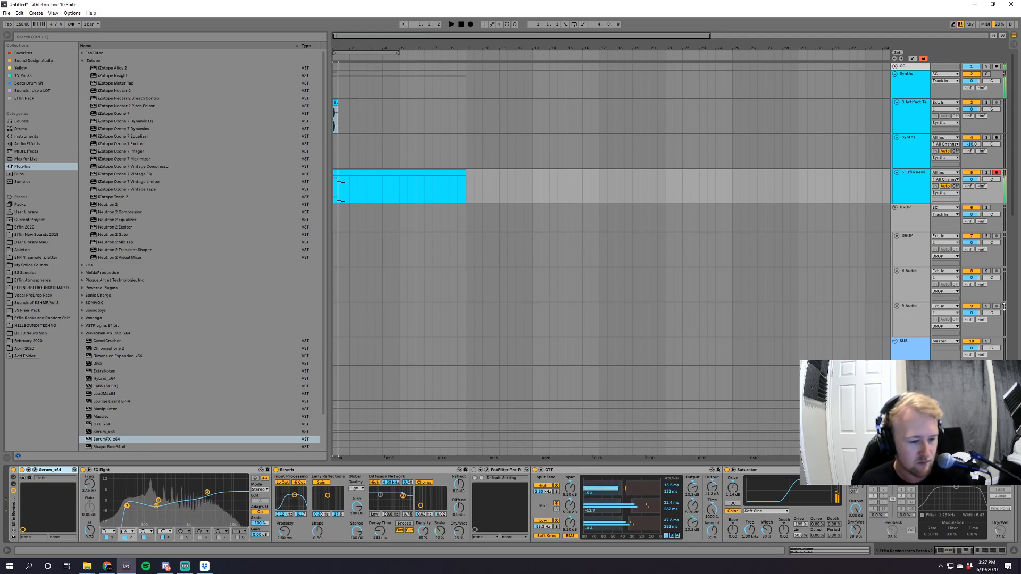
key(z)
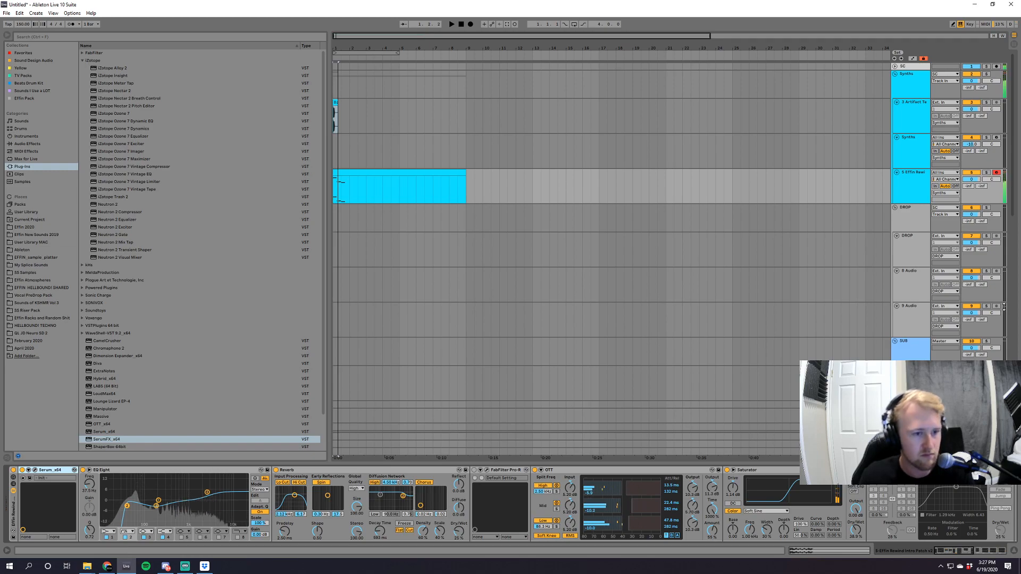
Open the MIDI clip on the Effin Rewind track, play its notes, and deactivate the Artifact Texture track.
double_click(378, 175)
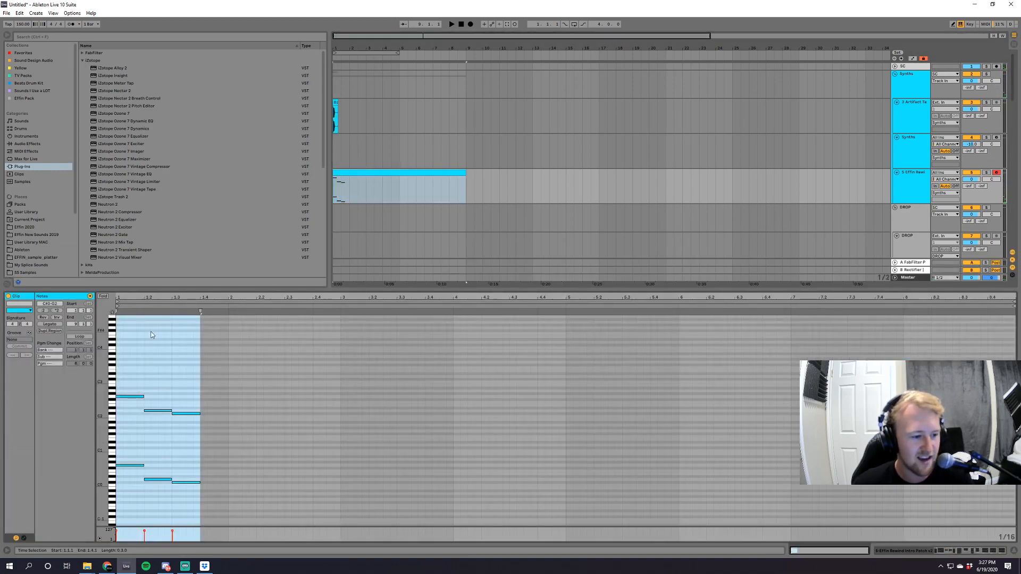
key(space)
drag(146, 393, 264, 516)
click(971, 102)
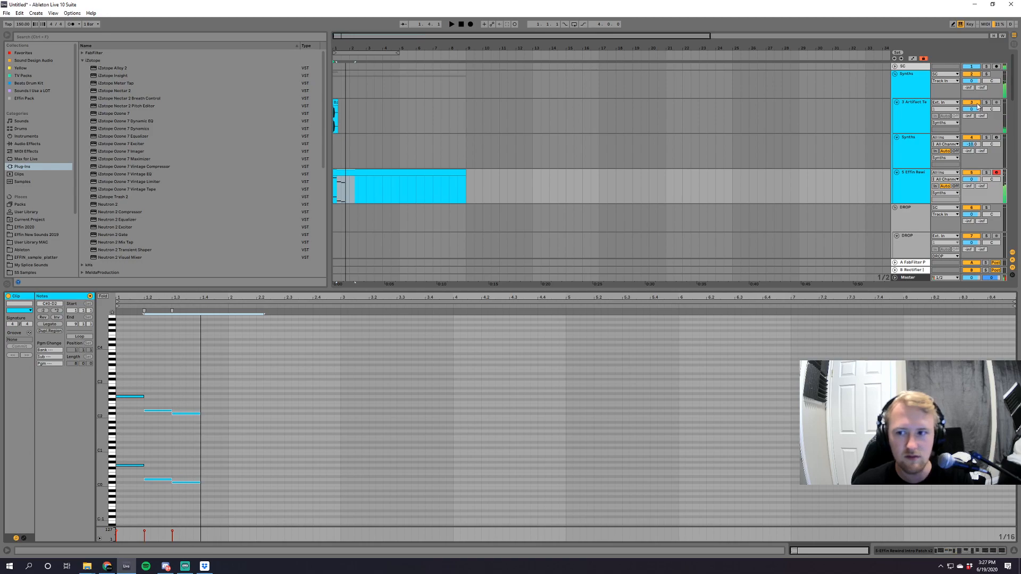
Stop playback and delete all the notes in the Effin Rewind clip.
drag(236, 369, 118, 497)
key(space)
key(Delete)
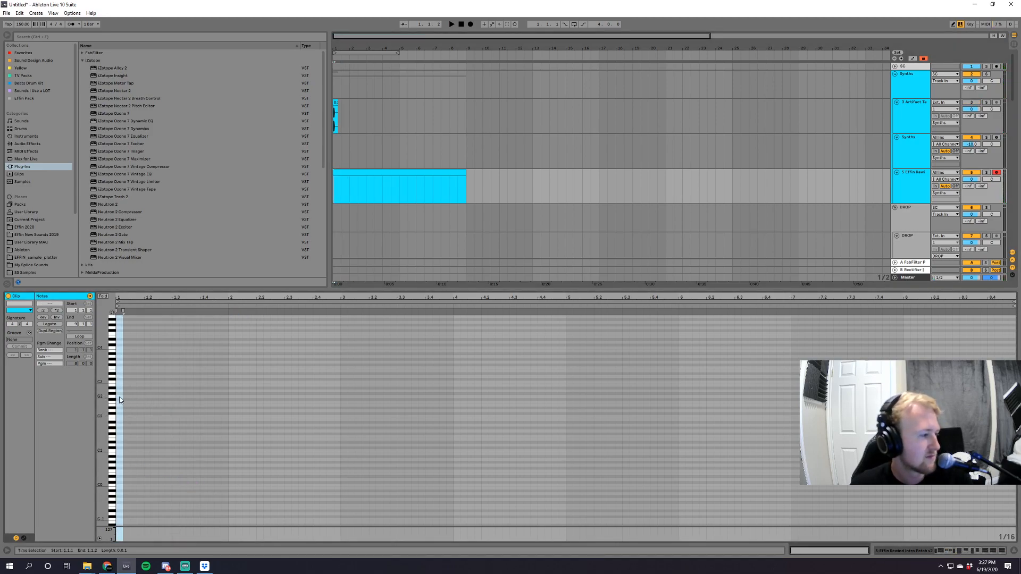
click(121, 397)
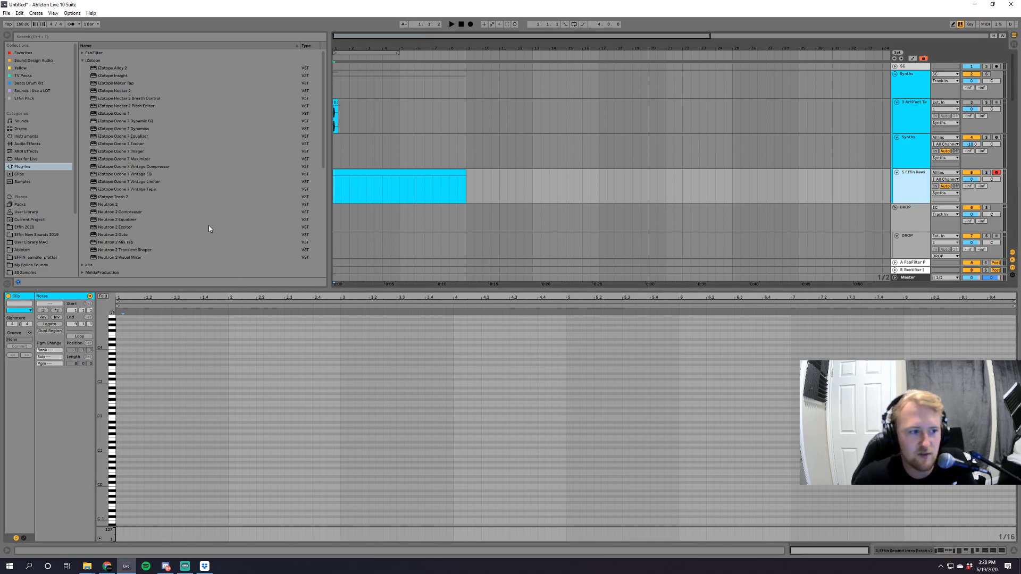
Browse the plug-in list, collapsing the iZotope folder and looking through MeldaProduction's Stereo and Tools folders.
scroll(164, 223, down, 10)
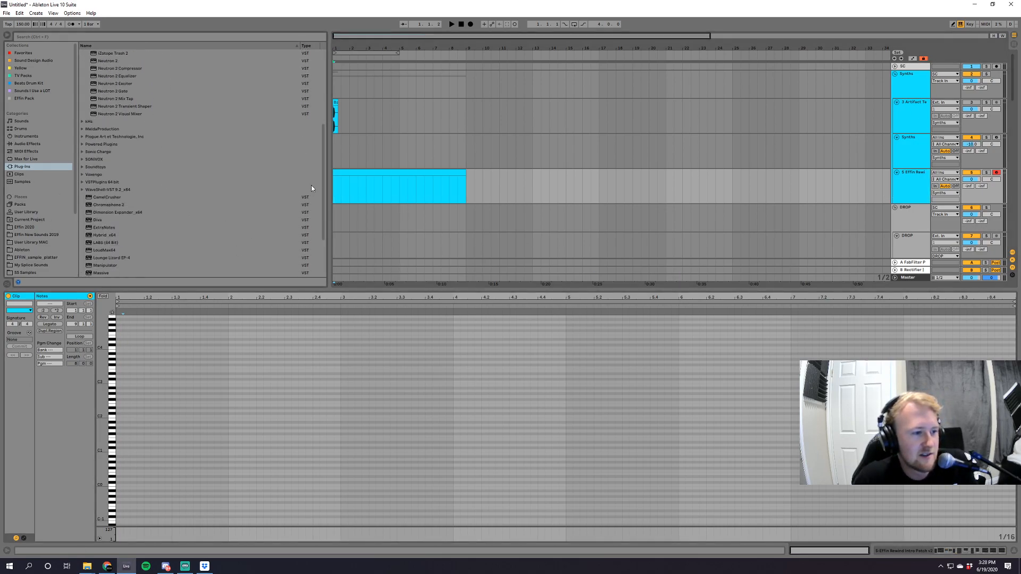
click(312, 227)
scroll(88, 75, up, 10)
click(86, 62)
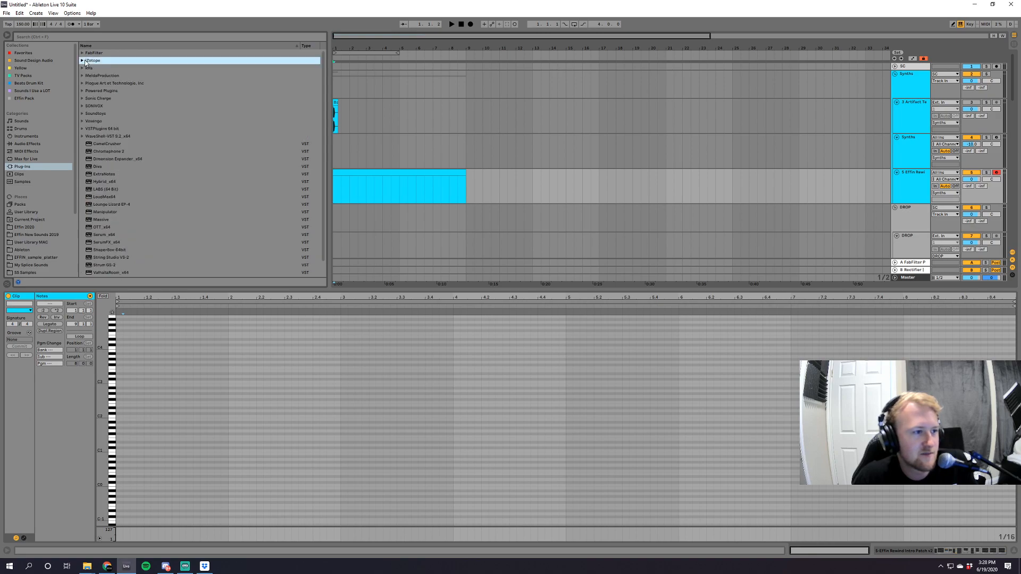
click(82, 137)
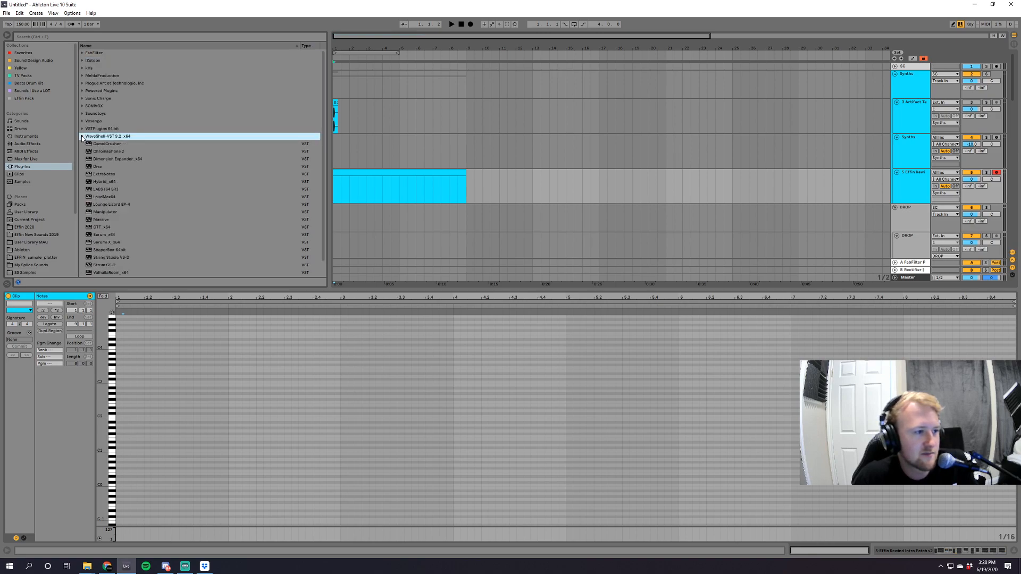
click(82, 76)
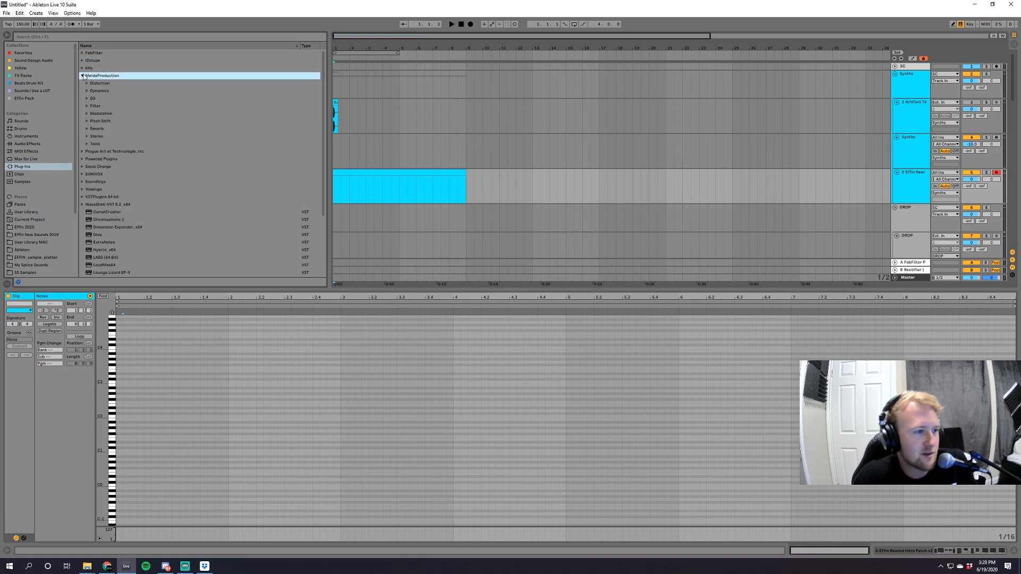
click(87, 137)
click(87, 137)
click(86, 144)
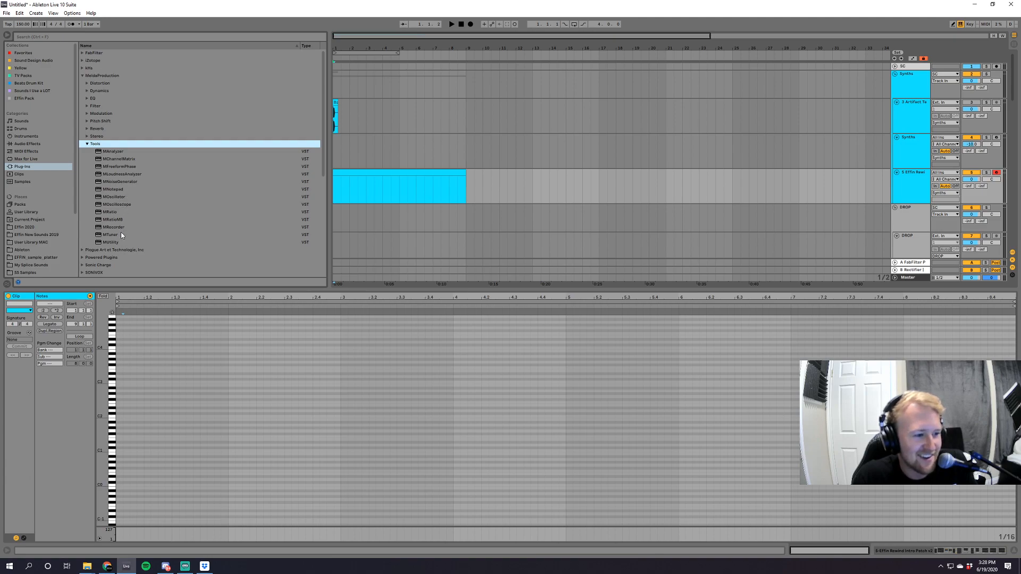
click(88, 145)
click(88, 144)
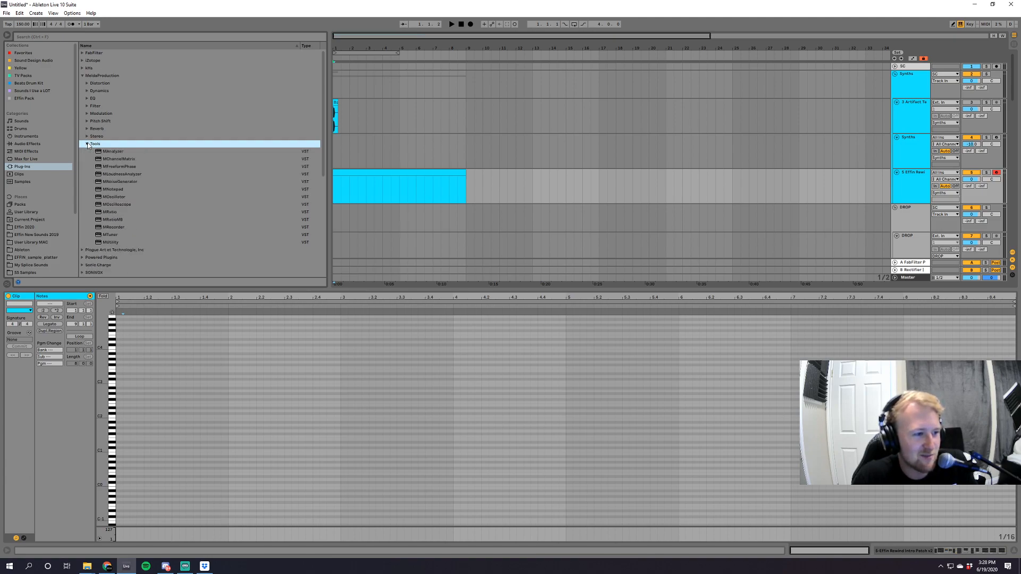
click(88, 145)
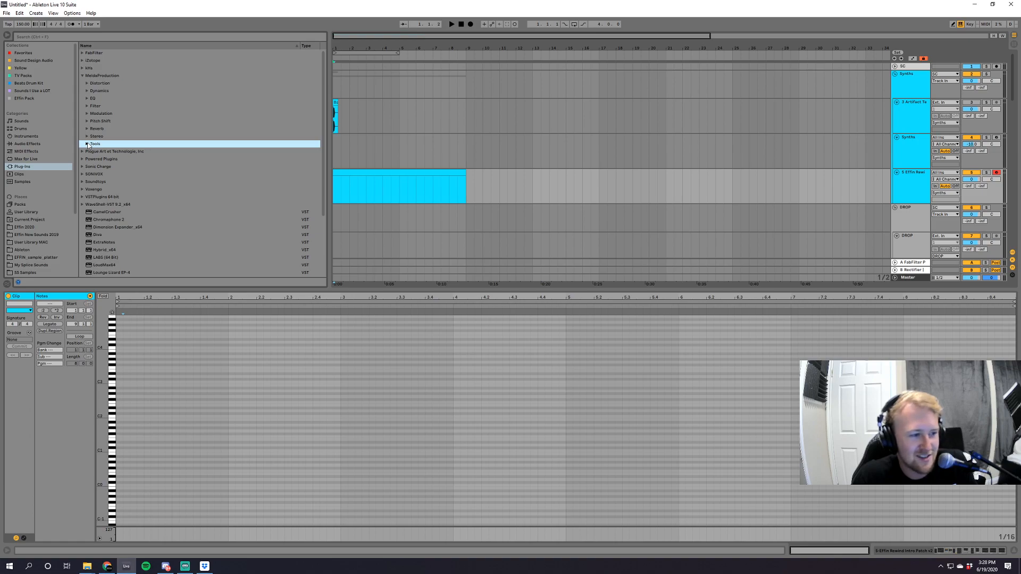
click(88, 144)
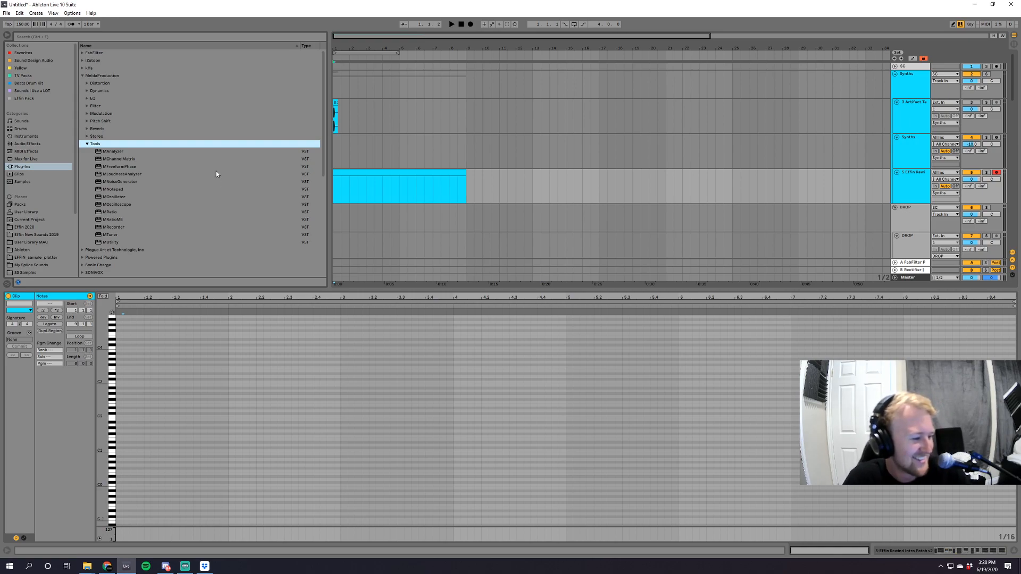
Switch to File Explorer and open the Partial Project Breakdown video in the EFFIN TWITCH CONTENT (Subs Only) folder.
click(87, 566)
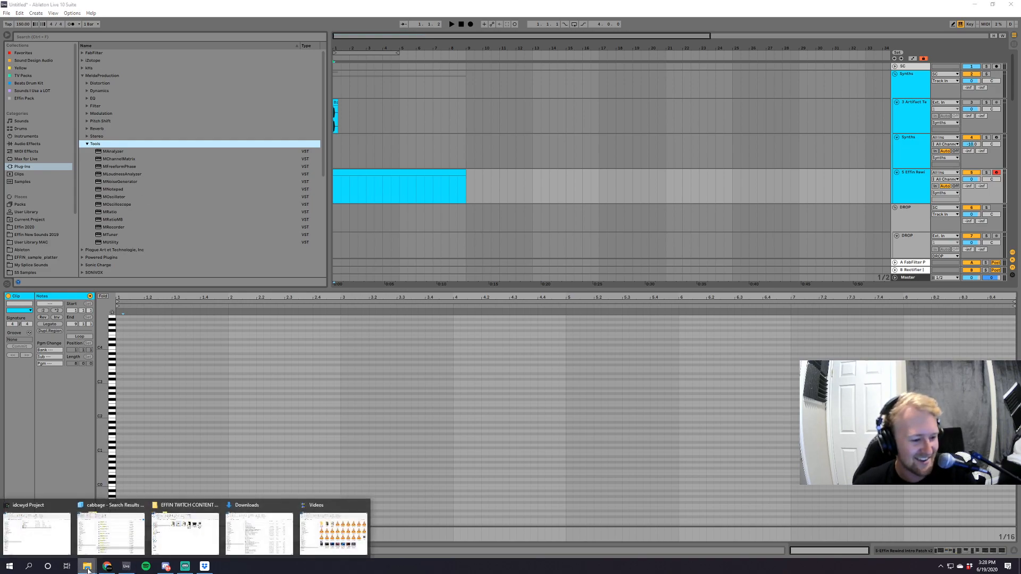
click(175, 535)
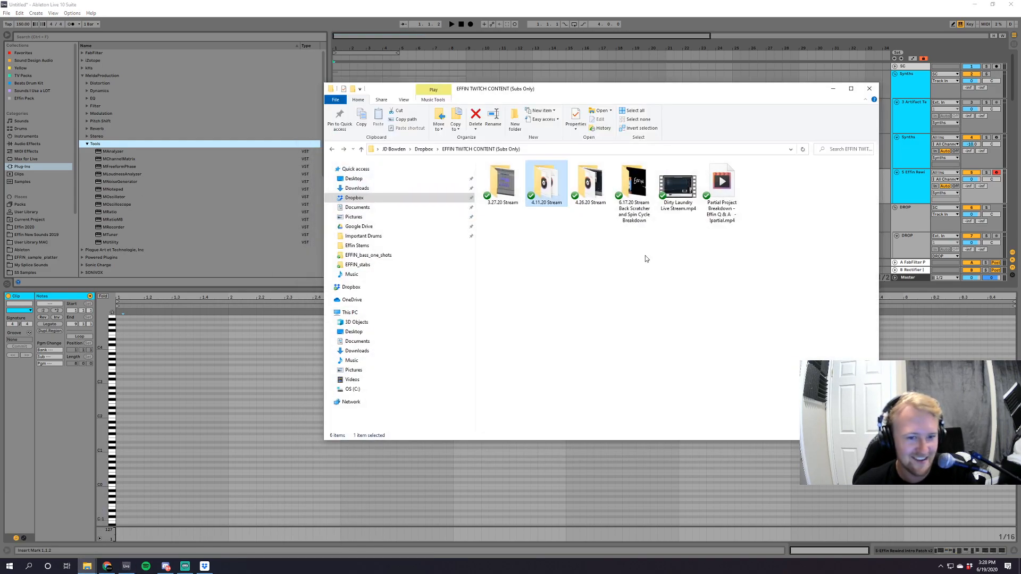
click(727, 219)
double_click(730, 198)
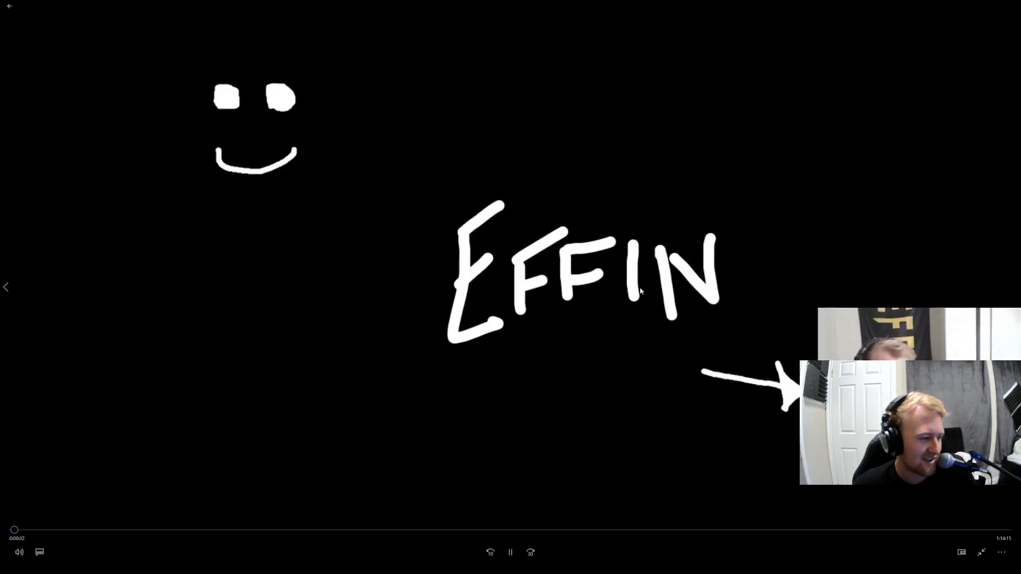
Skim through the Partial Project Breakdown video at several points, close it, and minimize the folder window.
click(281, 530)
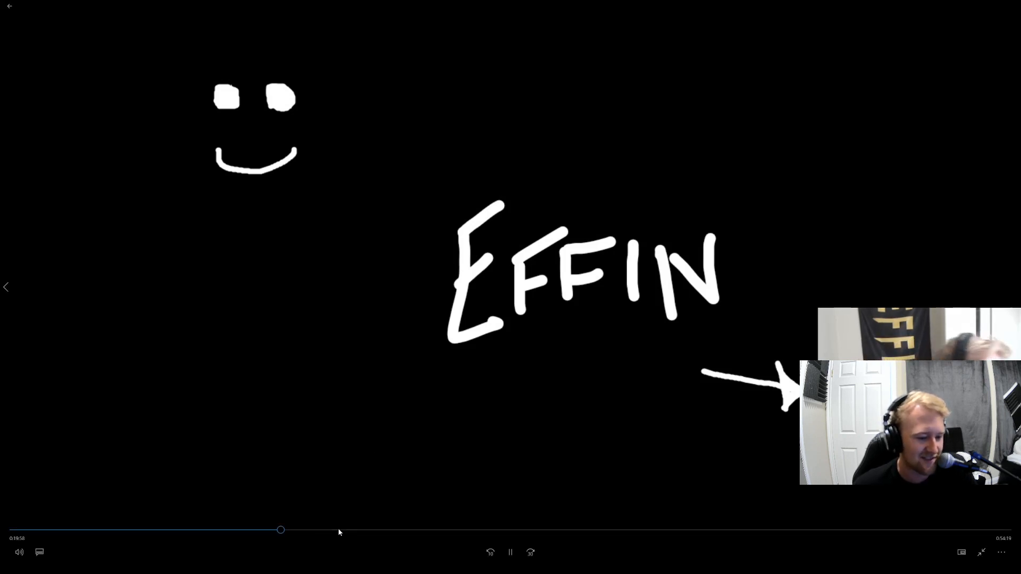
click(344, 530)
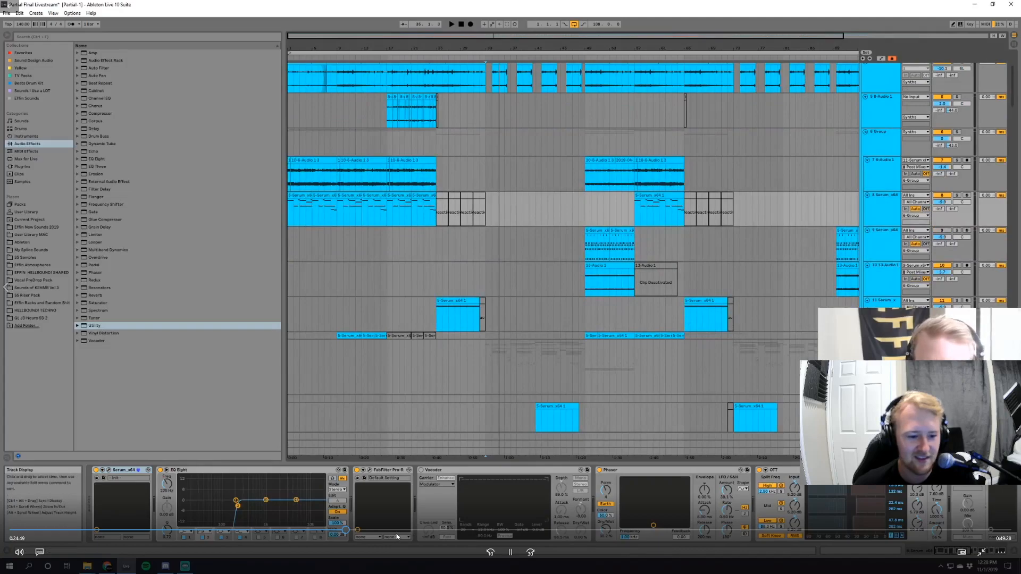
click(433, 530)
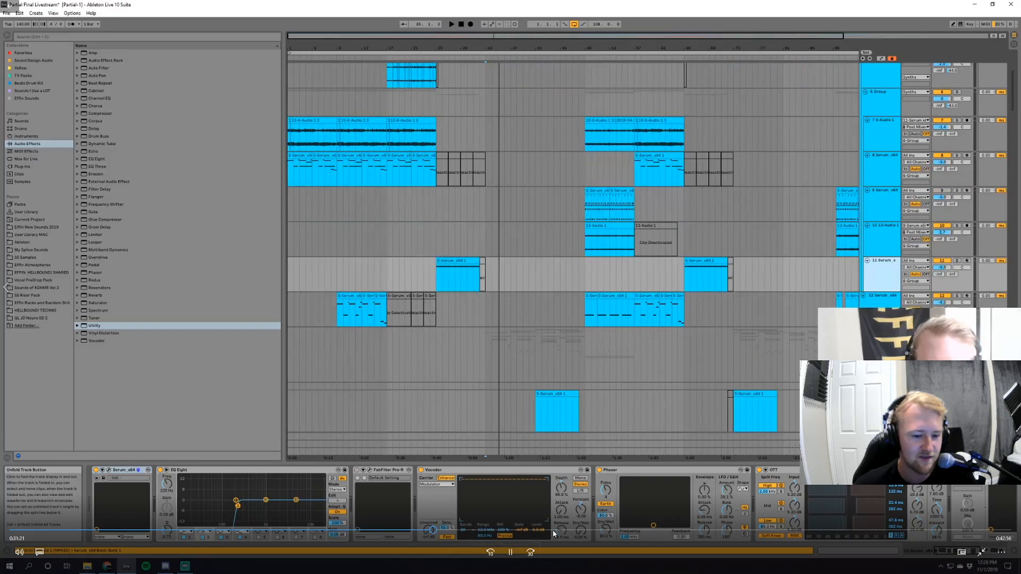
click(553, 530)
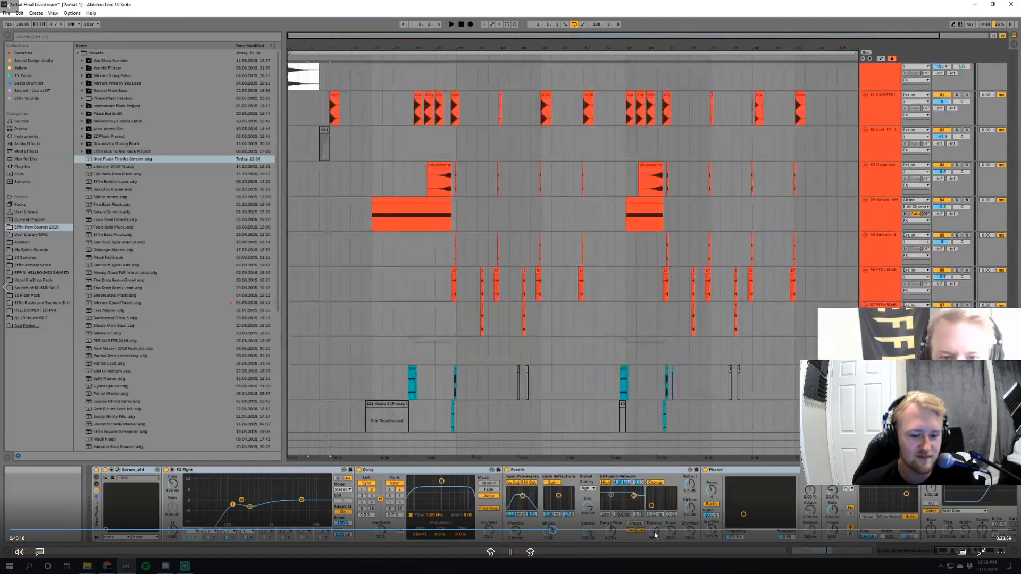
click(654, 530)
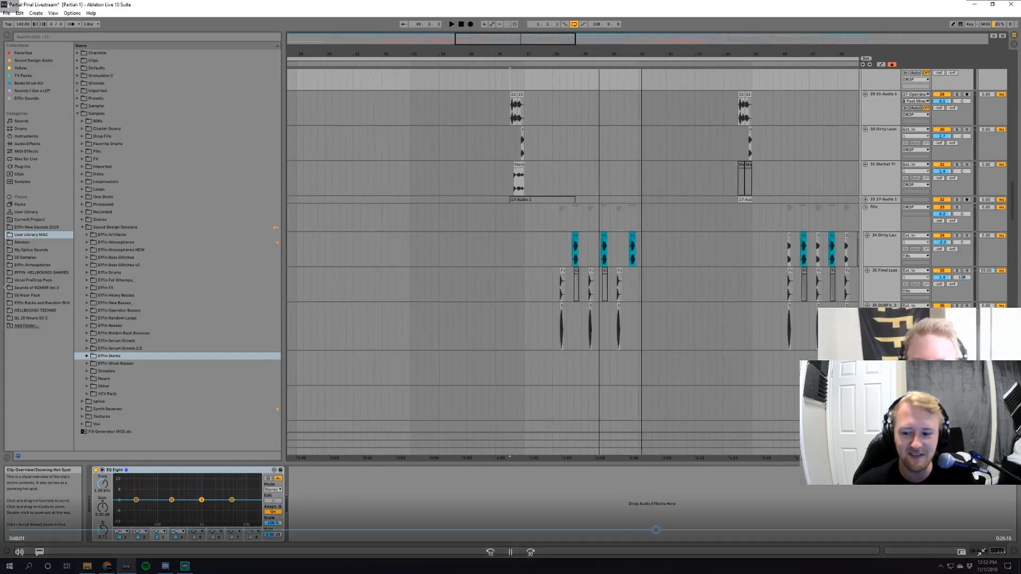
click(1015, 9)
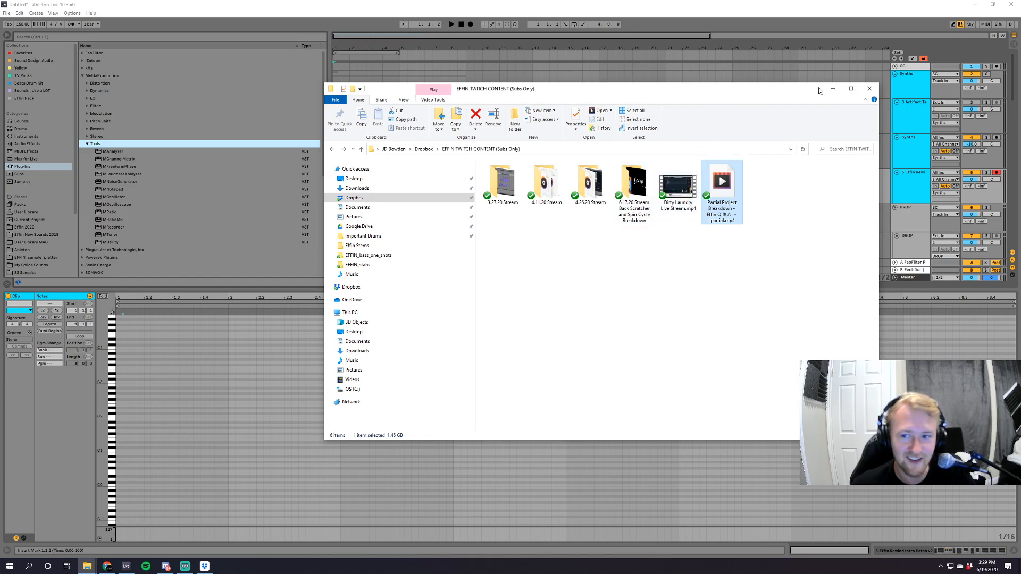
click(832, 88)
Insert a MIDI track below the Artifact Texture track and load the Operator instrument onto it.
click(916, 184)
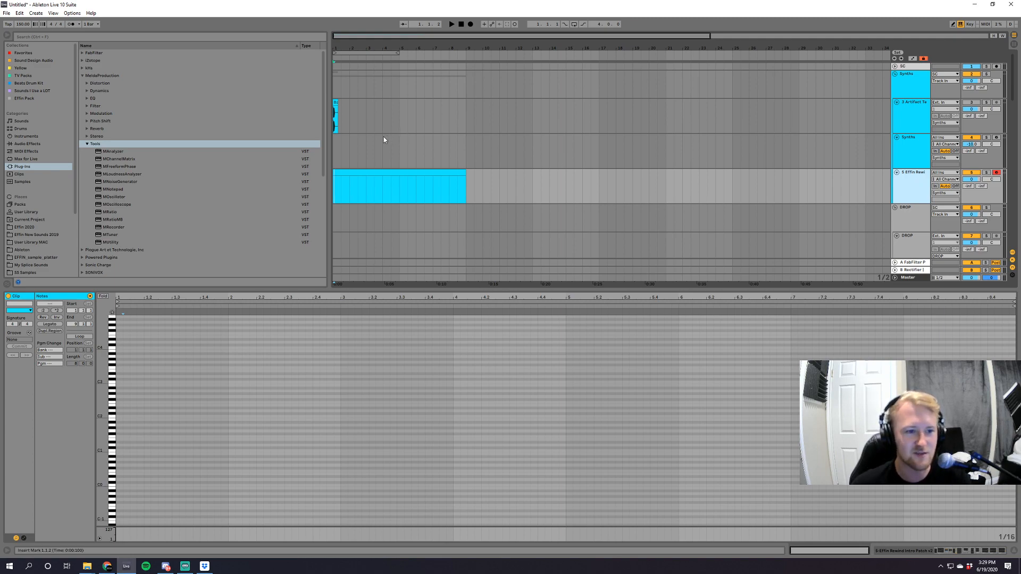
click(919, 106)
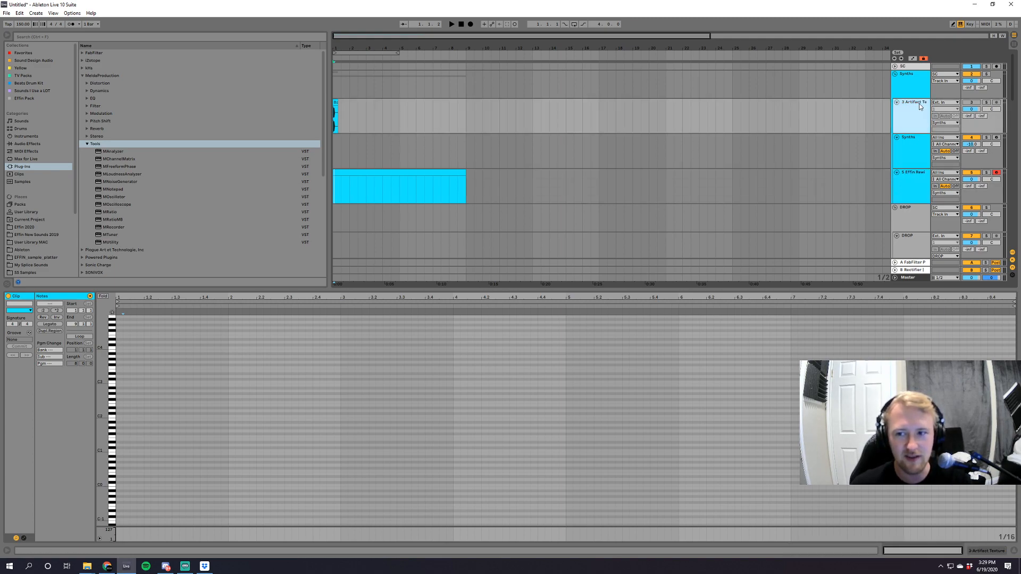
key(ctrl+shift+t)
scroll(141, 223, down, 3)
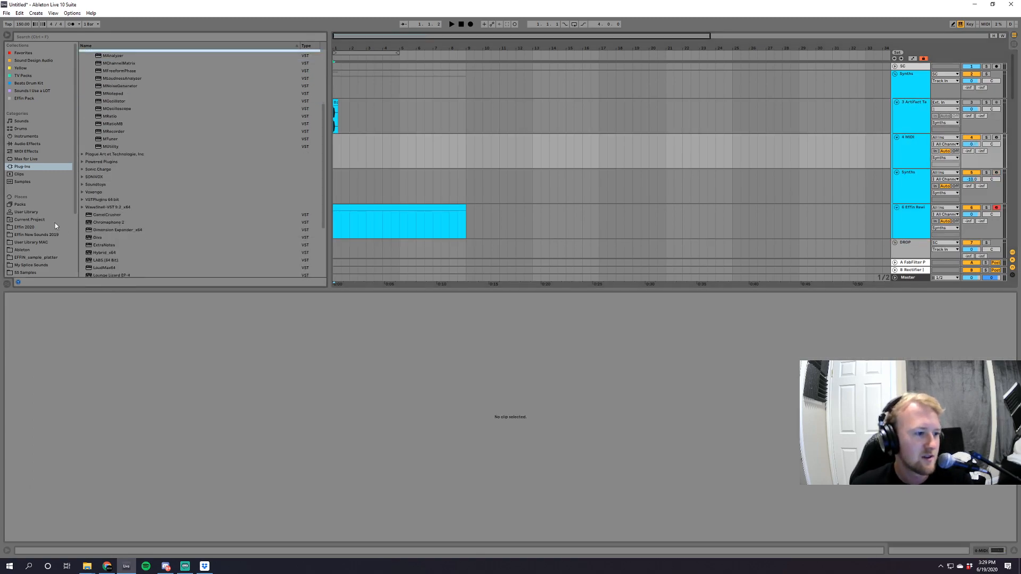
scroll(56, 222, down, 2)
scroll(117, 237, down, 3)
scroll(117, 236, down, 2)
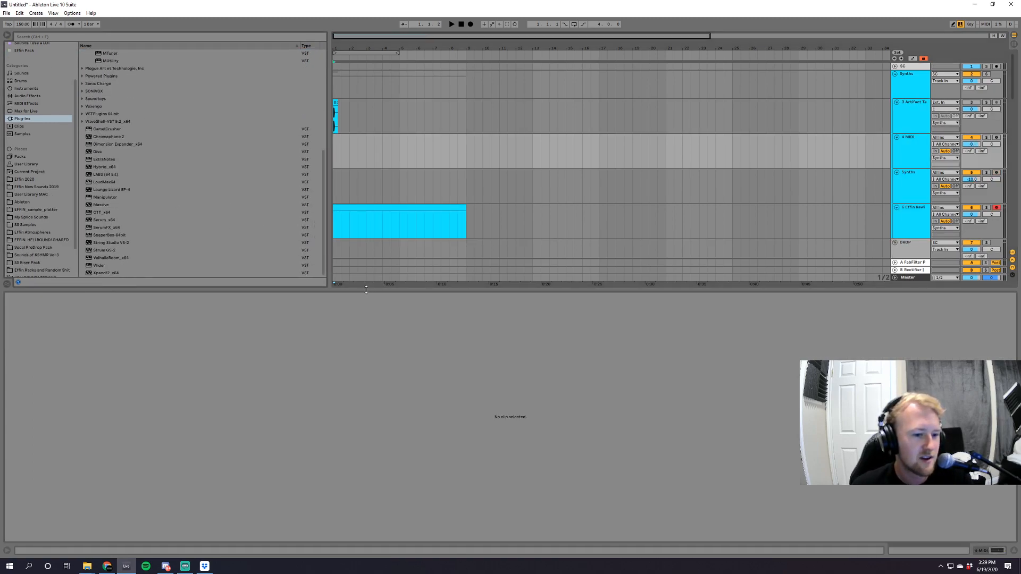
drag(366, 289, 365, 435)
click(26, 136)
click(101, 106)
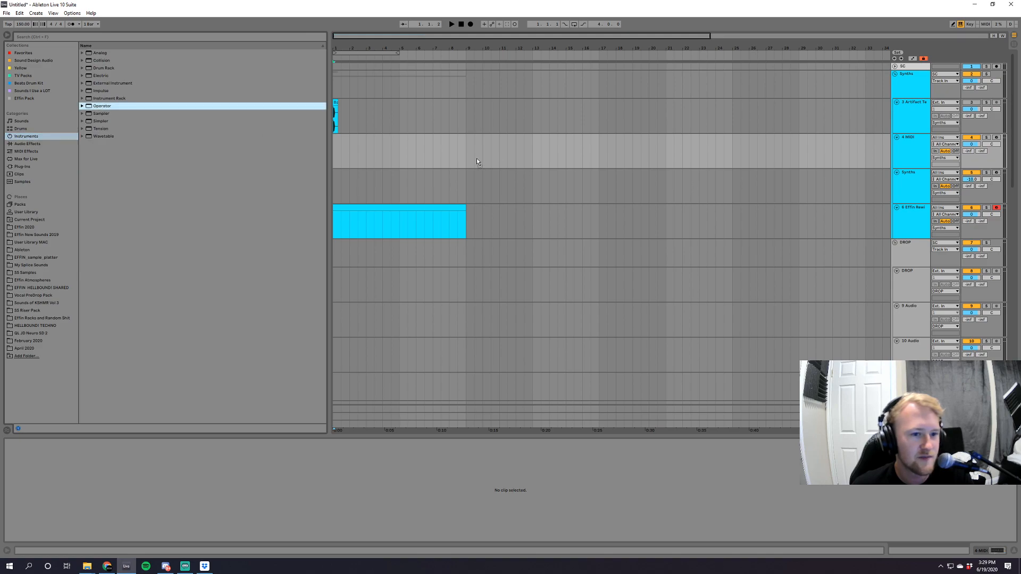
key(Return)
Create an eight-bar MIDI clip at the start of the Operator track and add a sixteenth E3 note at 1.1.1.
drag(467, 158, 186, 158)
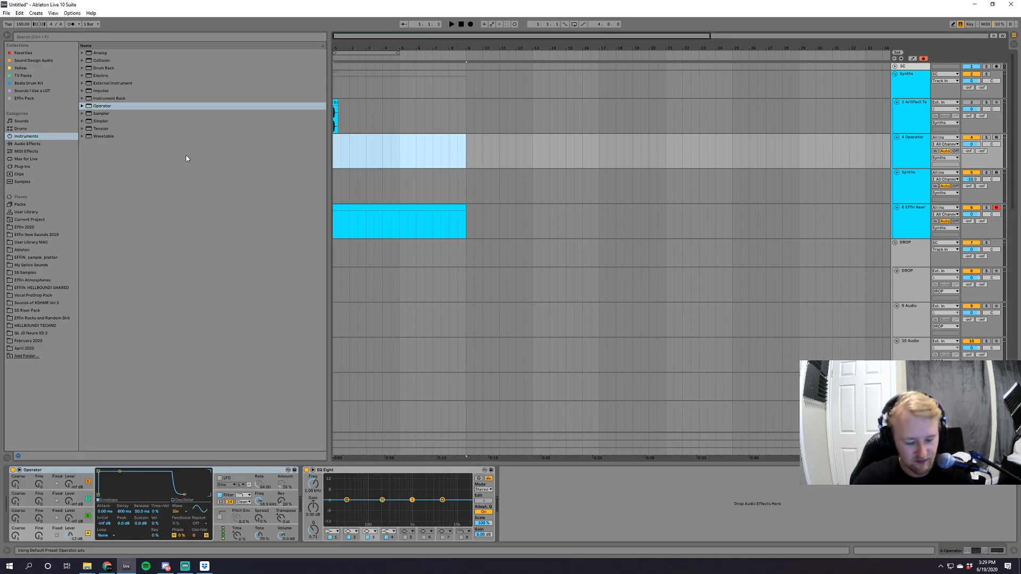
key(ctrl+shift+m)
double_click(120, 504)
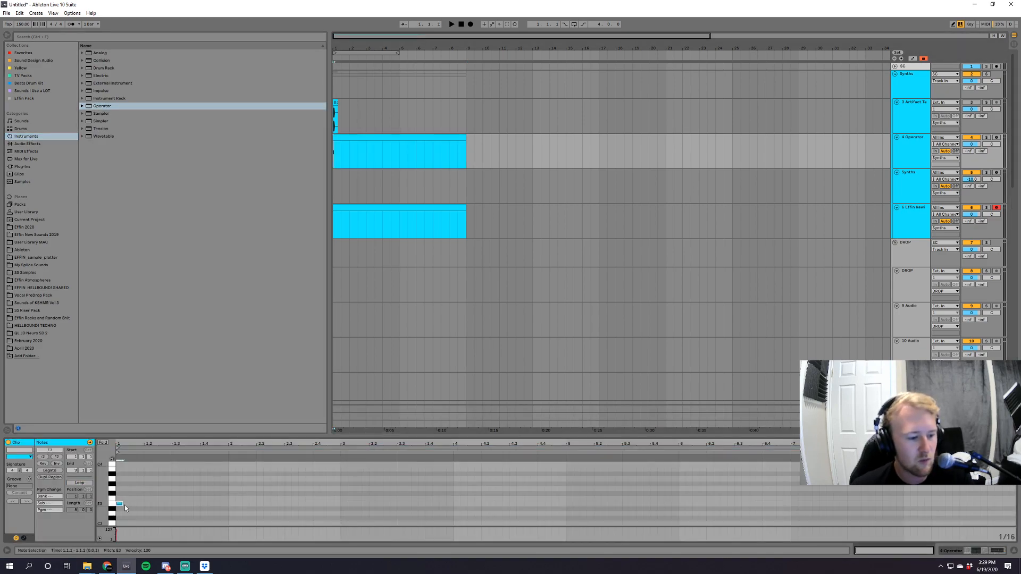
Lengthen the E3 note to end at 2.2.3, solo the Operator track, and transpose the note down three octaves to E0 while auditioning.
drag(121, 504, 269, 504)
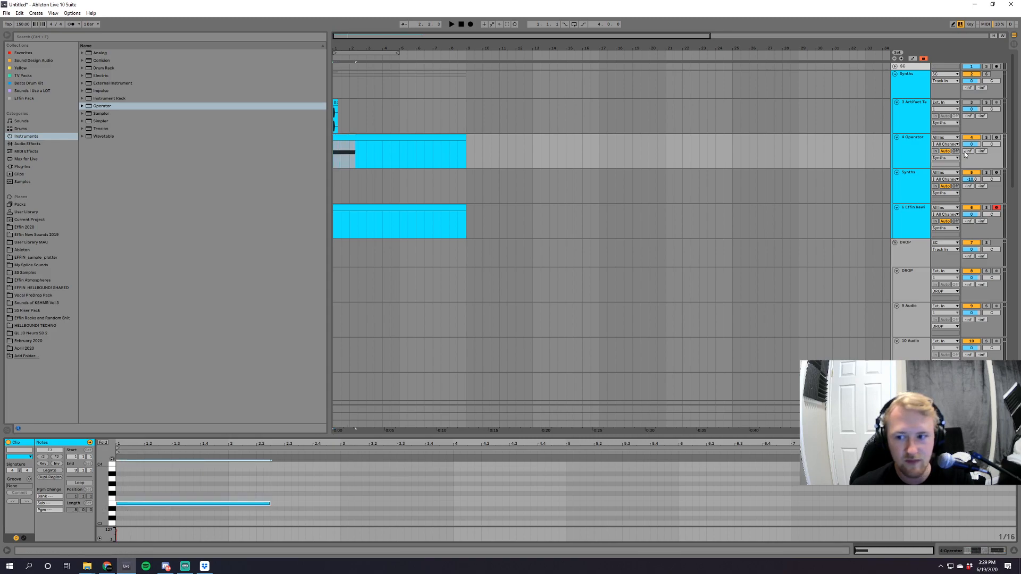
click(986, 137)
key(shift+Down)
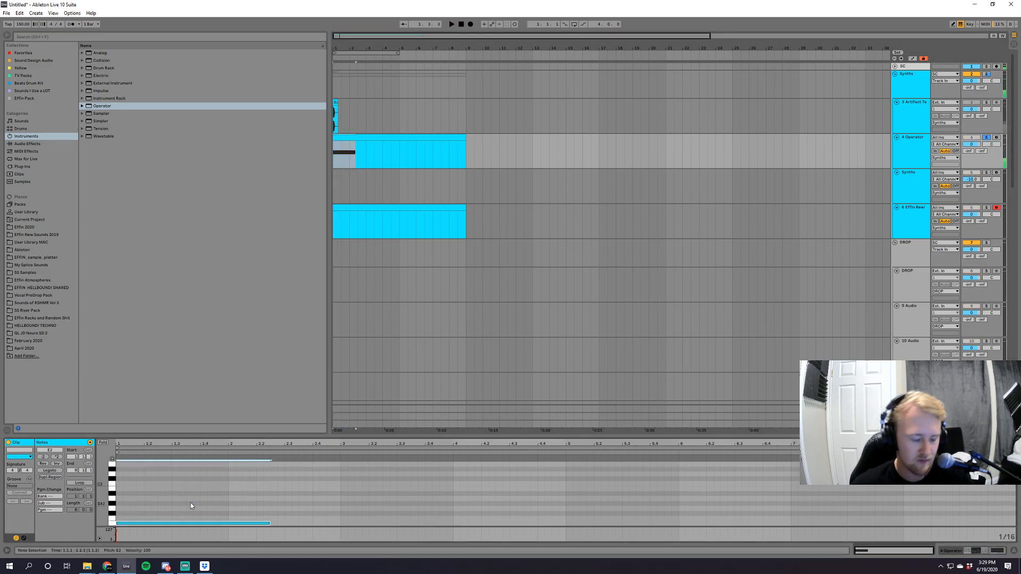
key(space)
key(shift+Down)
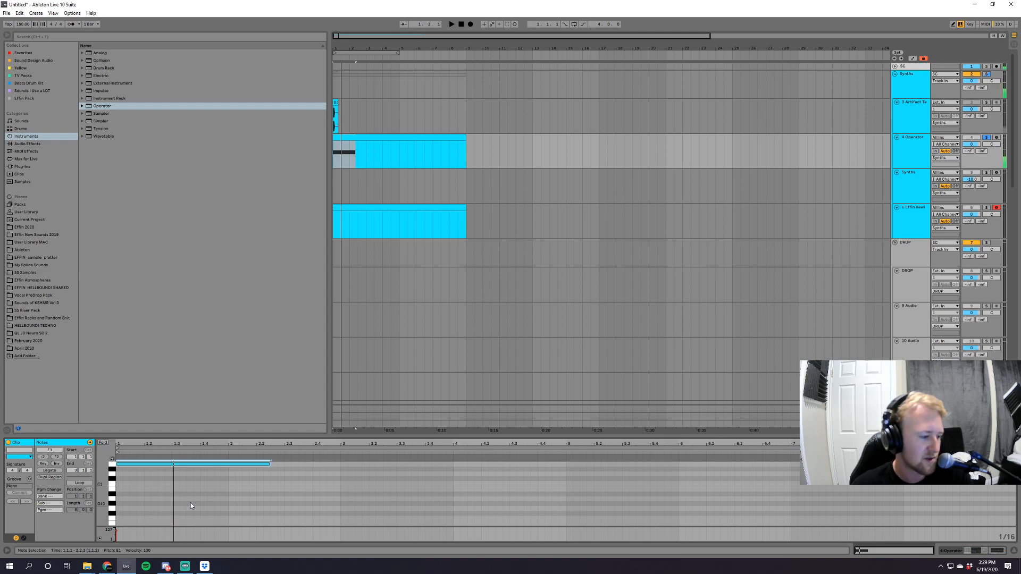
key(shift+Down)
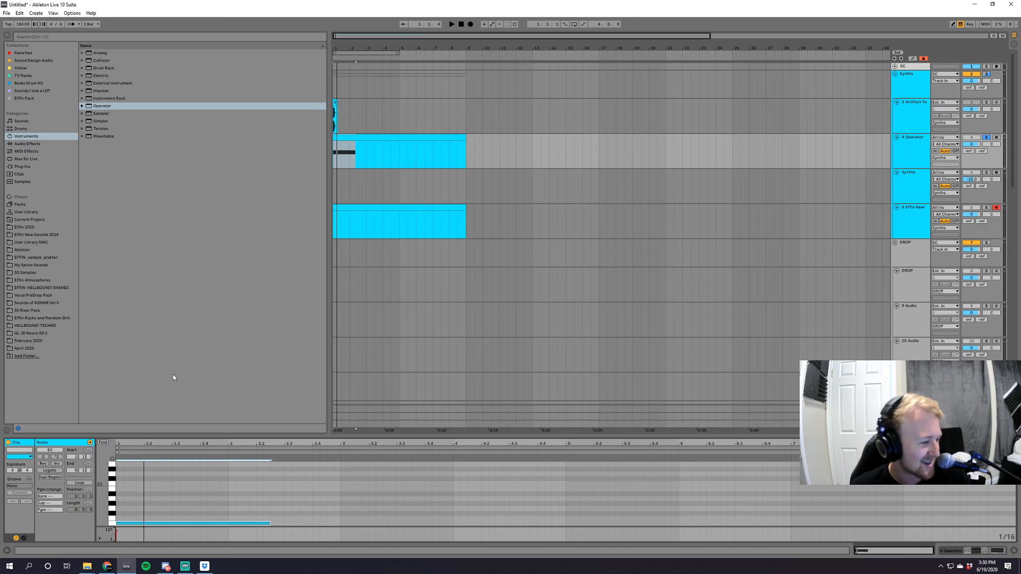
key(space)
Add the MeldaProduction MWaveShaper and MSaturator distortion plug-ins after EQ Eight on the Operator track.
click(915, 138)
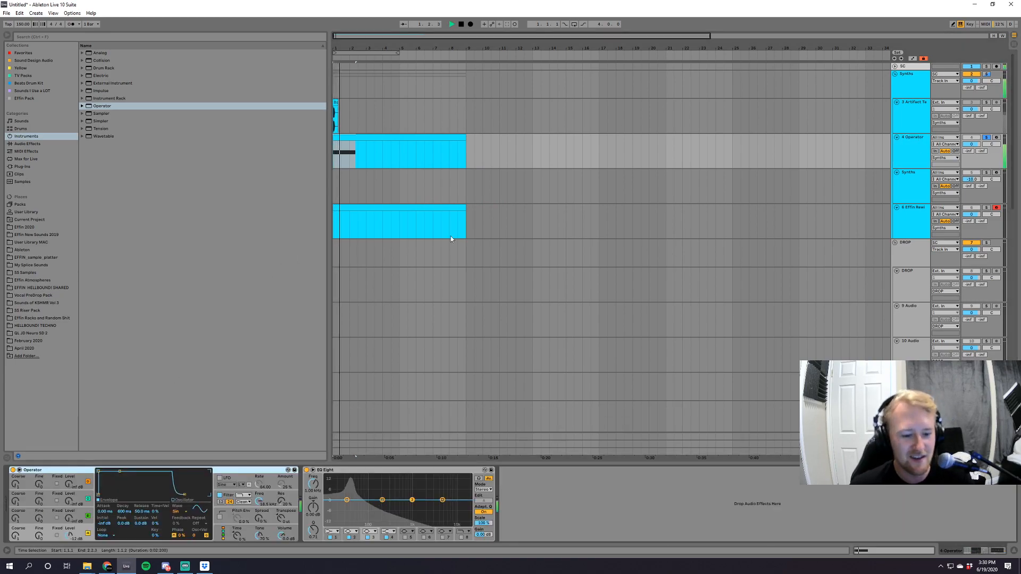
key(space)
click(22, 167)
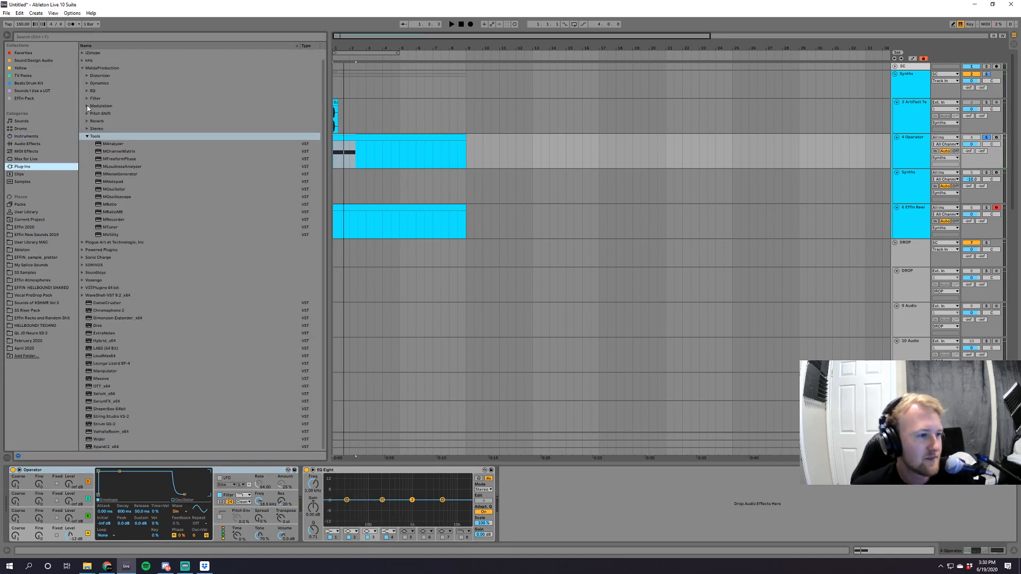
click(87, 76)
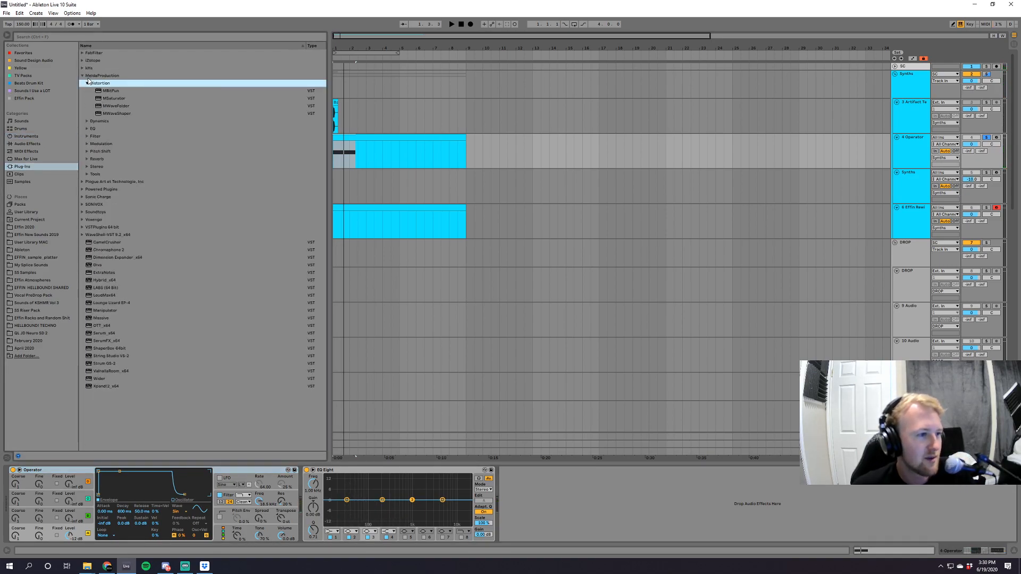
double_click(123, 113)
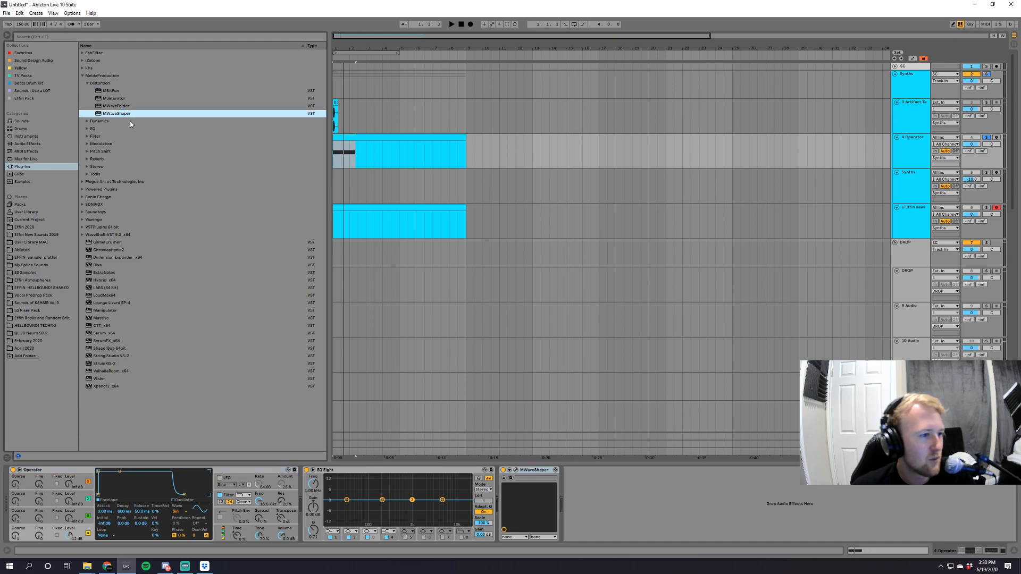
click(124, 99)
double_click(124, 101)
Open the MWaveShaper window, play the clip, and raise the level of Operator's oscillator B.
click(516, 471)
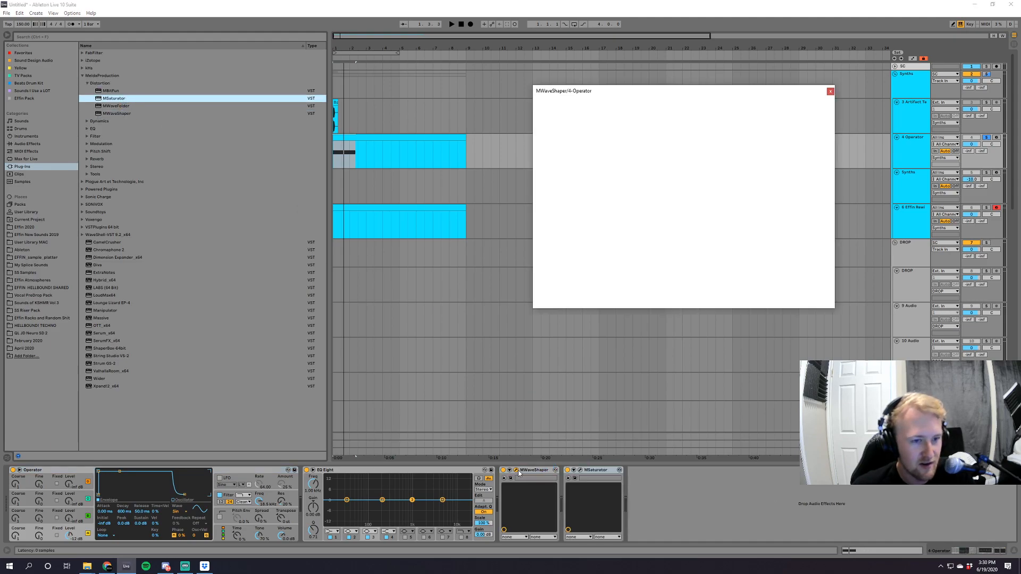
key(space)
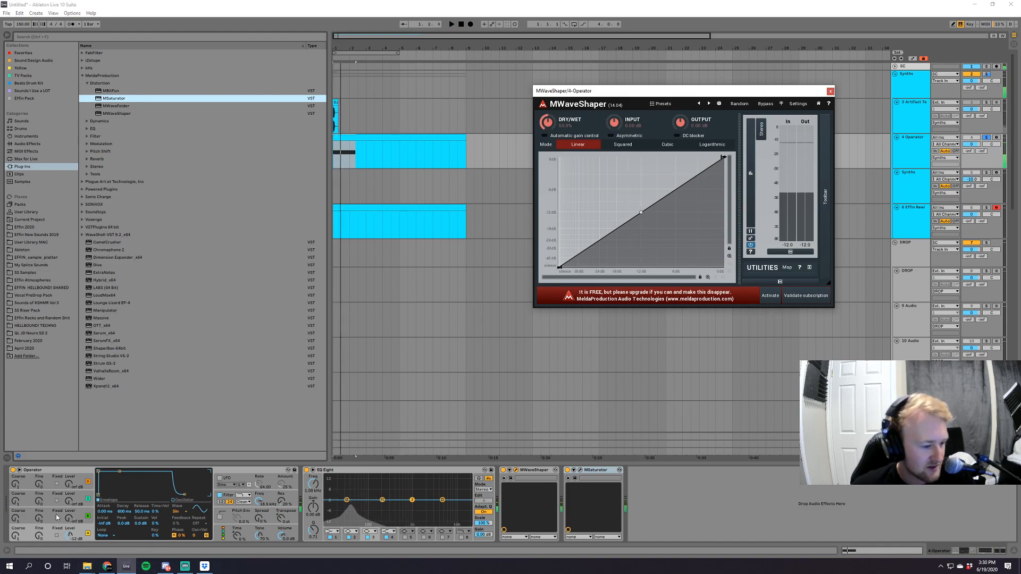
drag(69, 519, 71, 511)
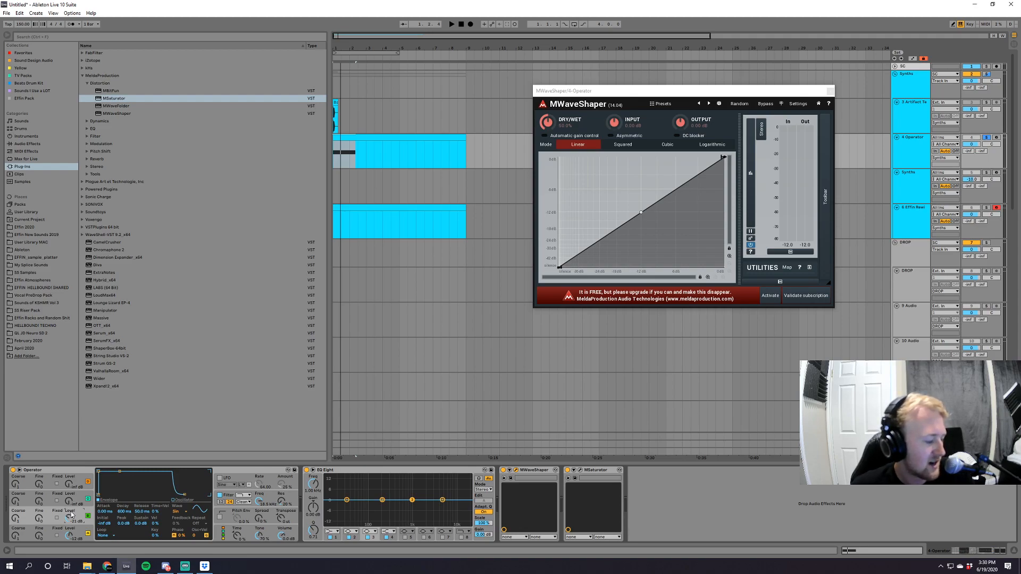
Insert a MIDI track below the Effin Rewind track and search the browser for "effin kick".
click(927, 231)
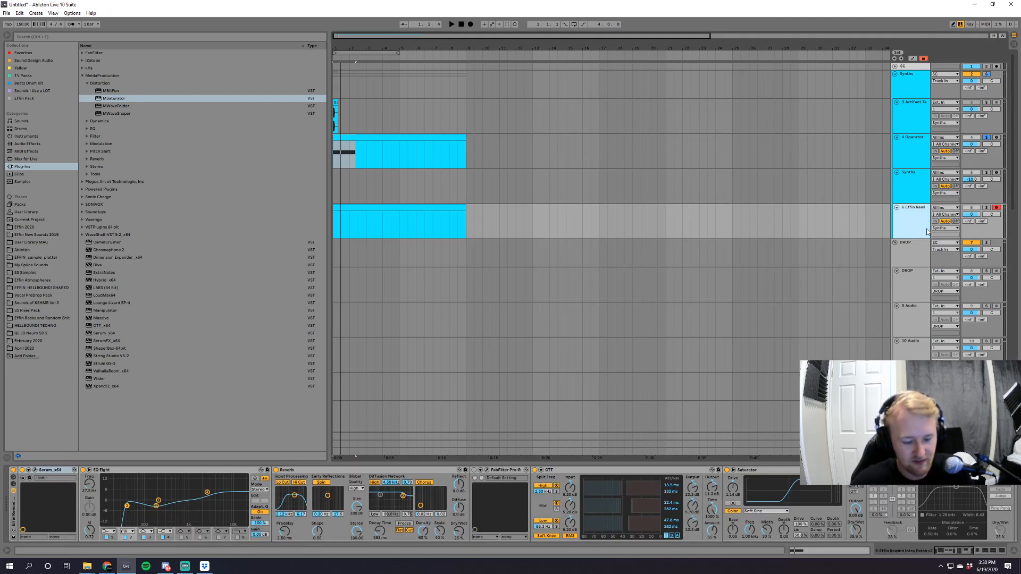
key(ctrl+shift+t)
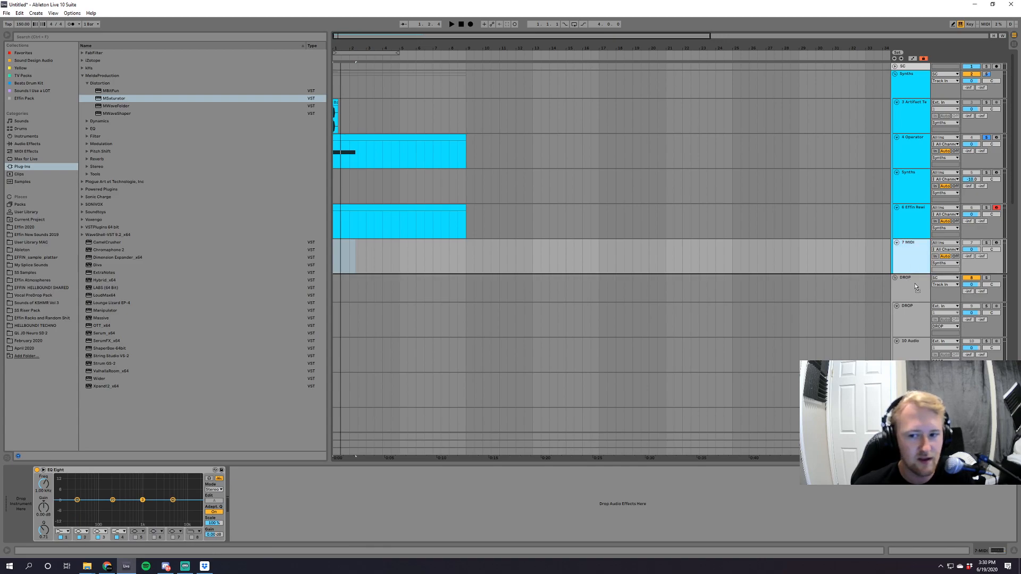
click(116, 37)
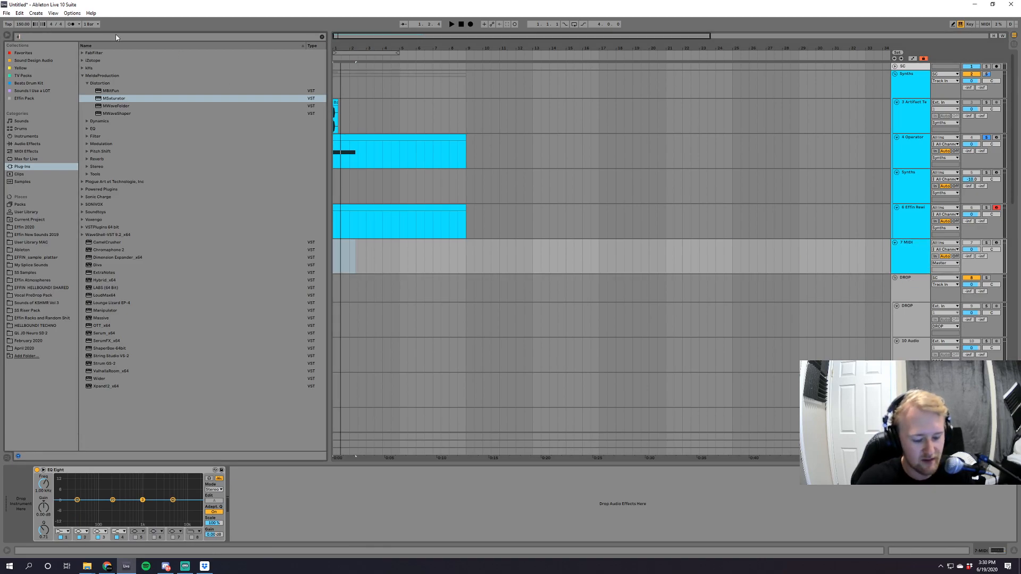
text(effin kick)
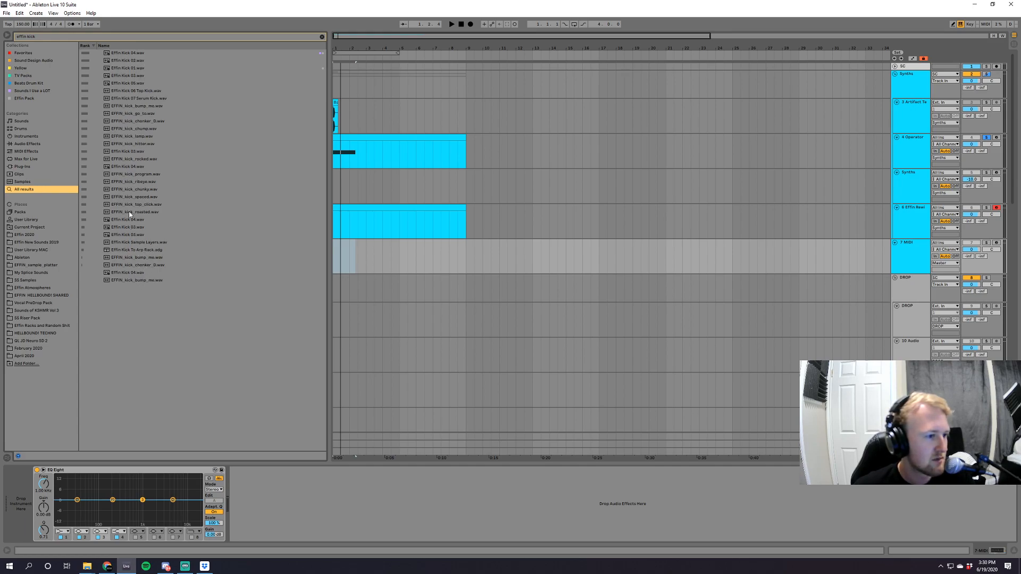
Replace the browser search with "kick desi", check the results, and clear the search field.
click(321, 37)
text(kick)
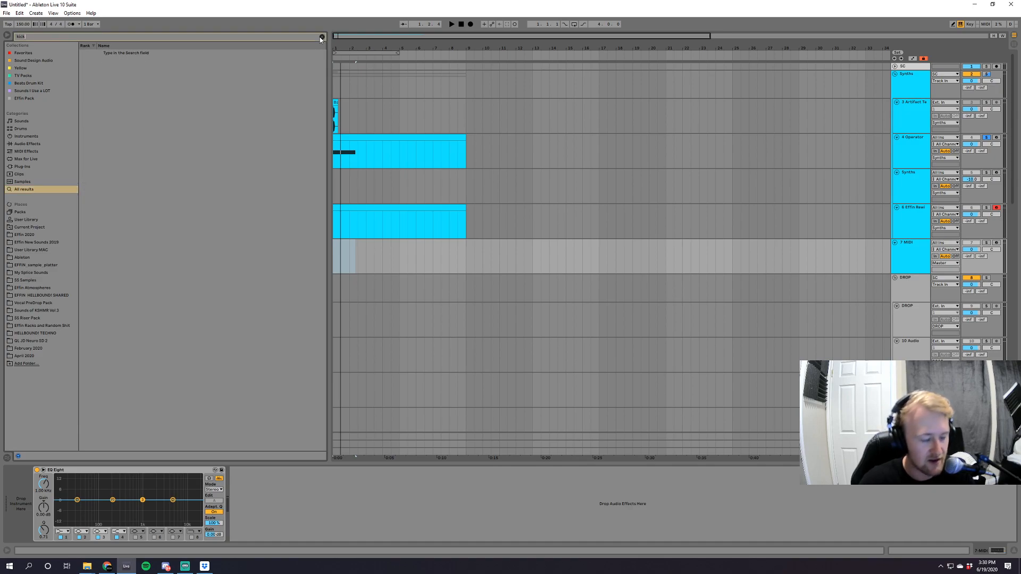
text( desi)
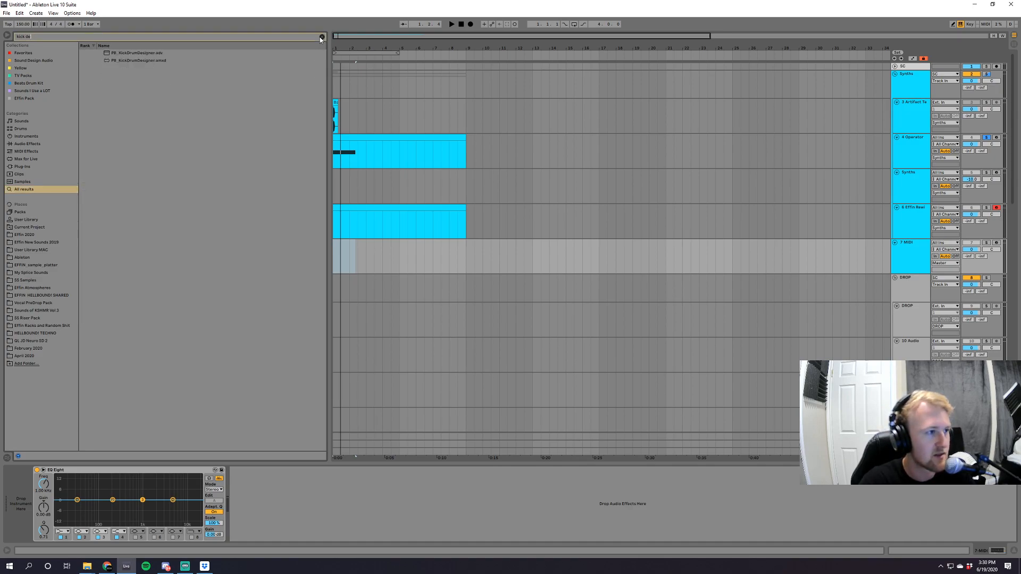
key(BackSpace)
key(BackSpace)
key(BackSpace)
key(BackSpace)
key(BackSpace)
key(BackSpace)
key(BackSpace)
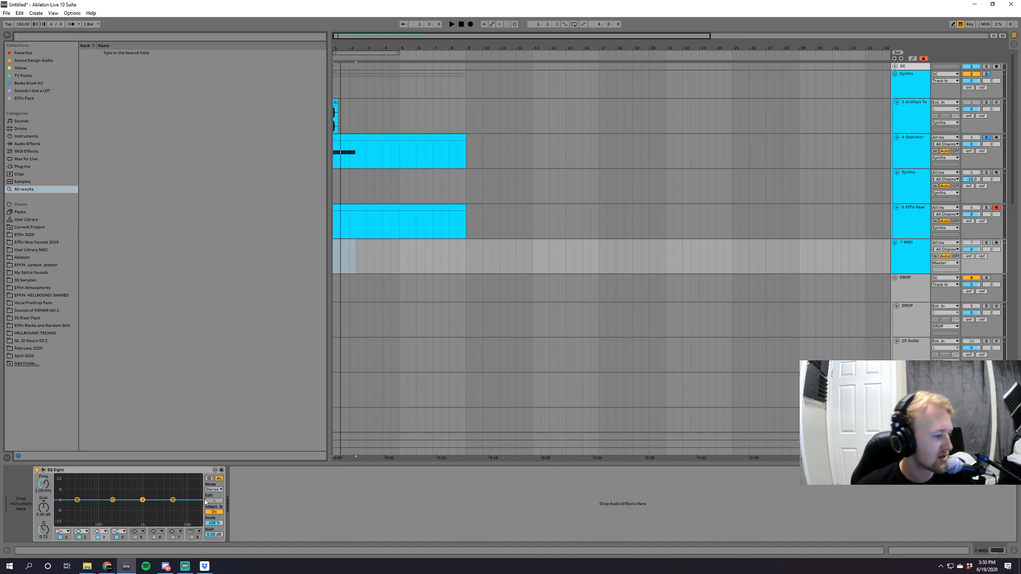
Switch to the Downloads window in File Explorer, go to the Desktop folder, and search it for "kick design".
mouse_move(87, 566)
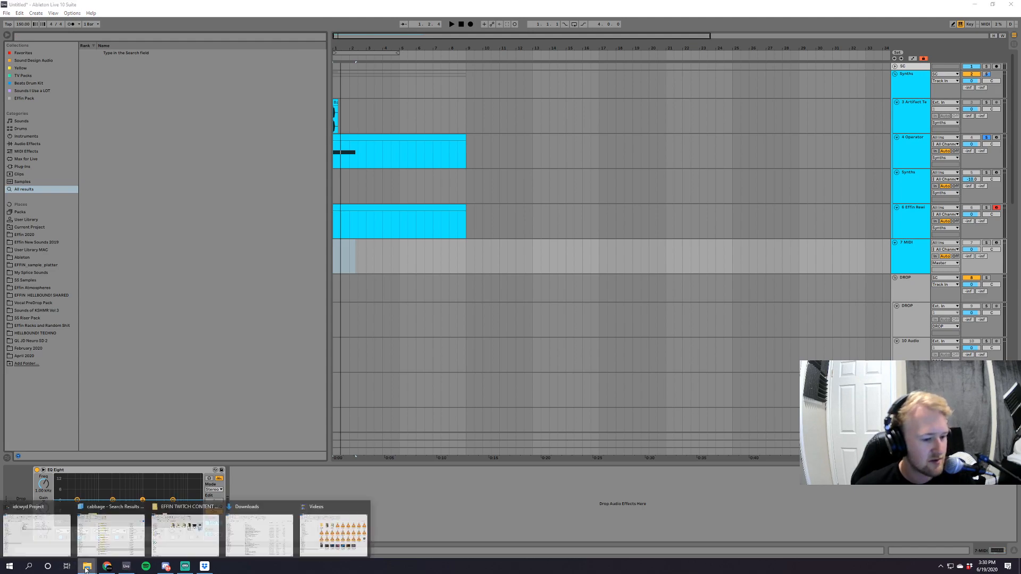
click(272, 542)
click(487, 360)
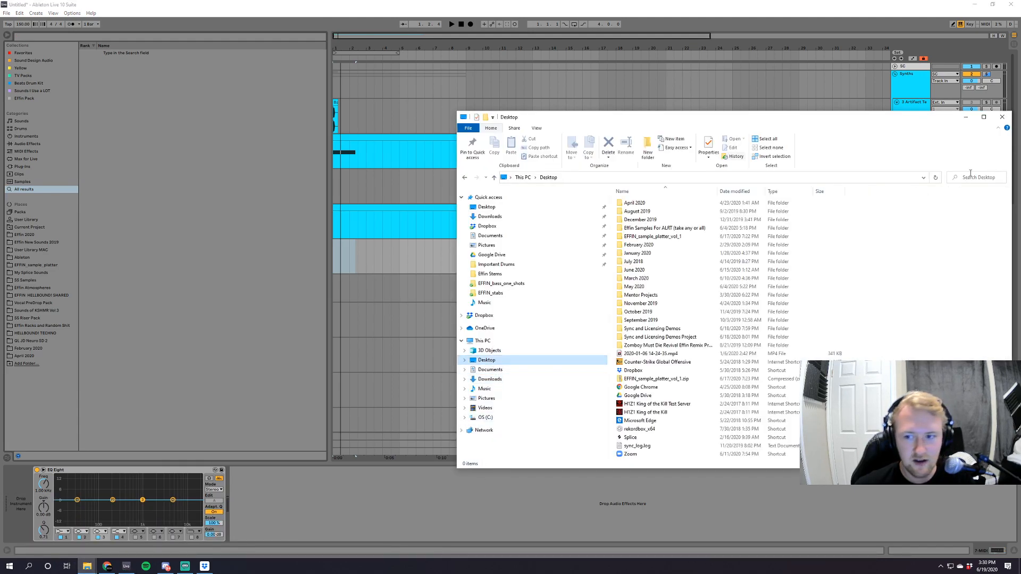
click(971, 174)
text(design)
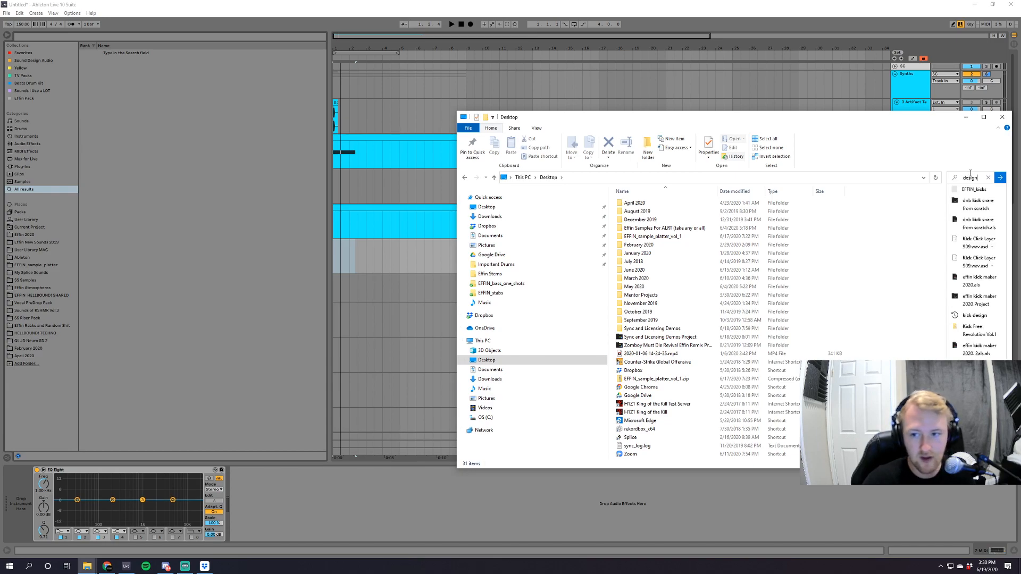
key(Return)
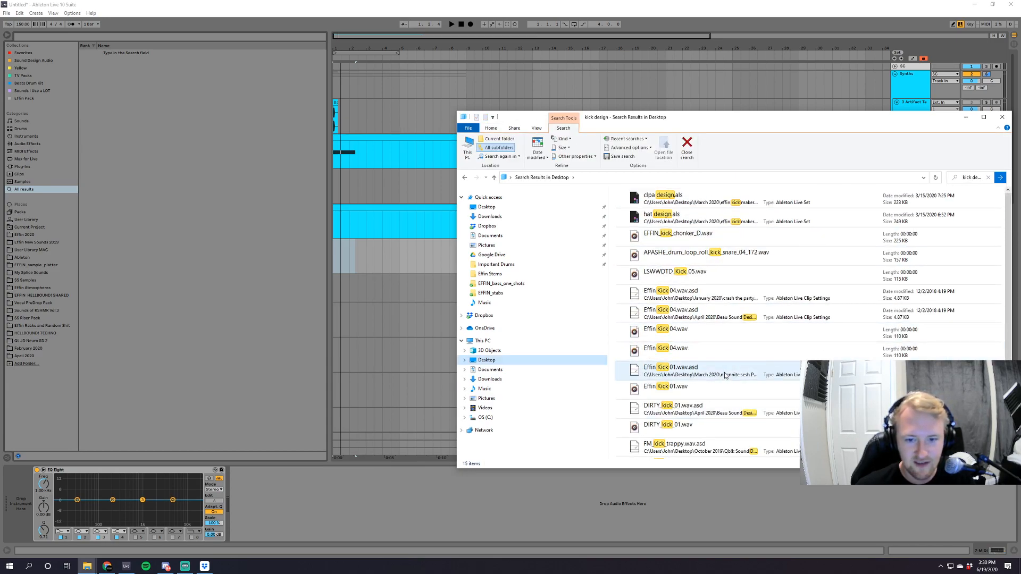
Open the file location of hat design.als from the search results.
right_click(682, 223)
click(667, 219)
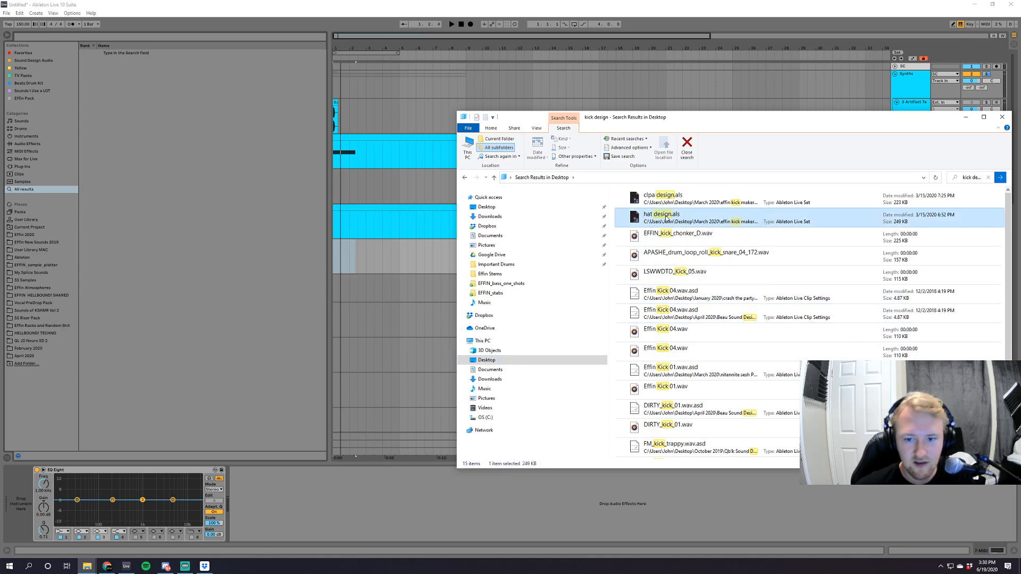
right_click(666, 219)
click(678, 377)
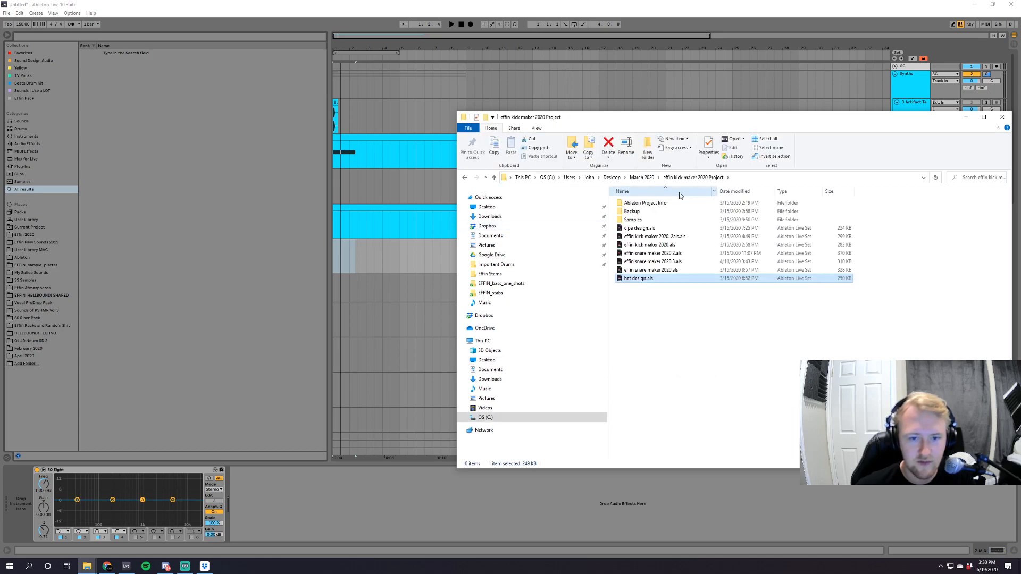
Import effin kick maker 2020. 2als.als into the arrangement below the new MIDI track and dismiss the missing plug-in message.
click(664, 237)
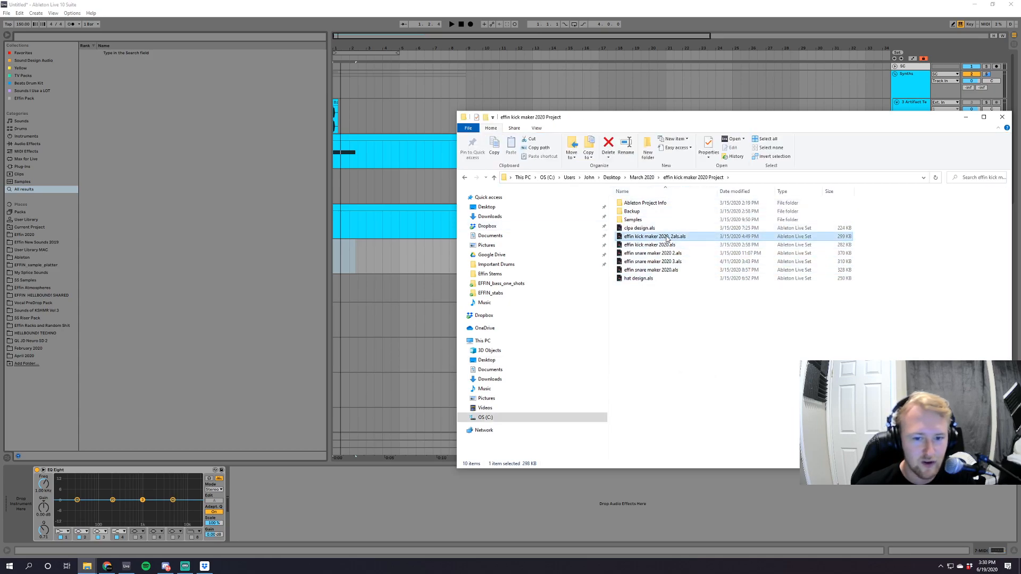
drag(667, 238, 678, 266)
drag(654, 236, 344, 282)
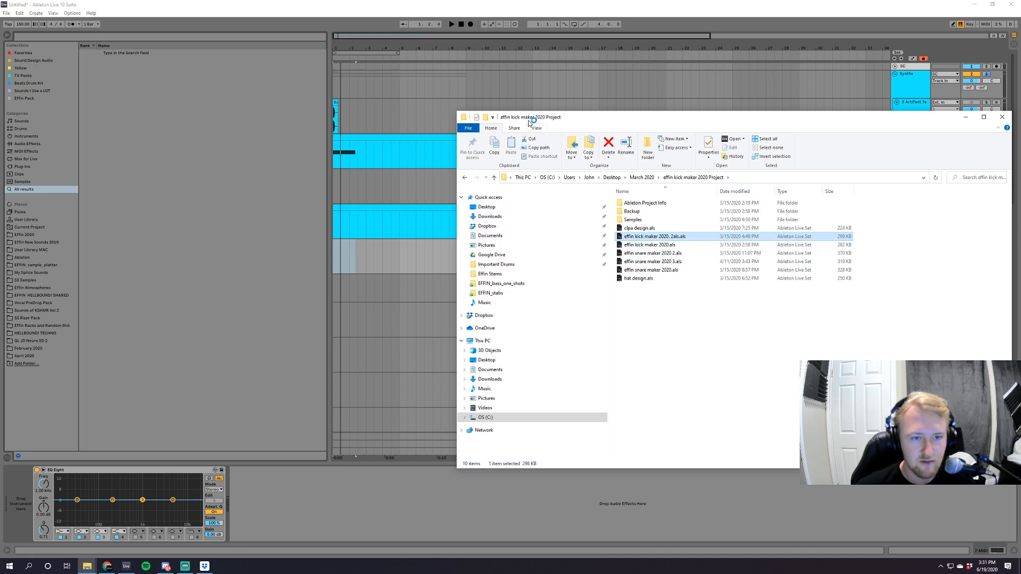
drag(548, 118, 547, 195)
drag(671, 195, 834, 308)
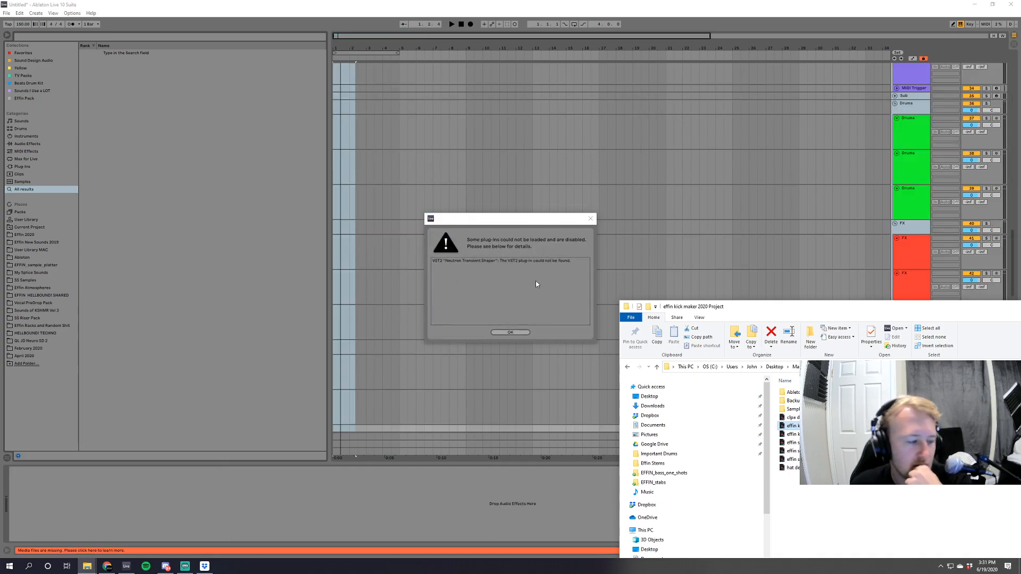
click(508, 332)
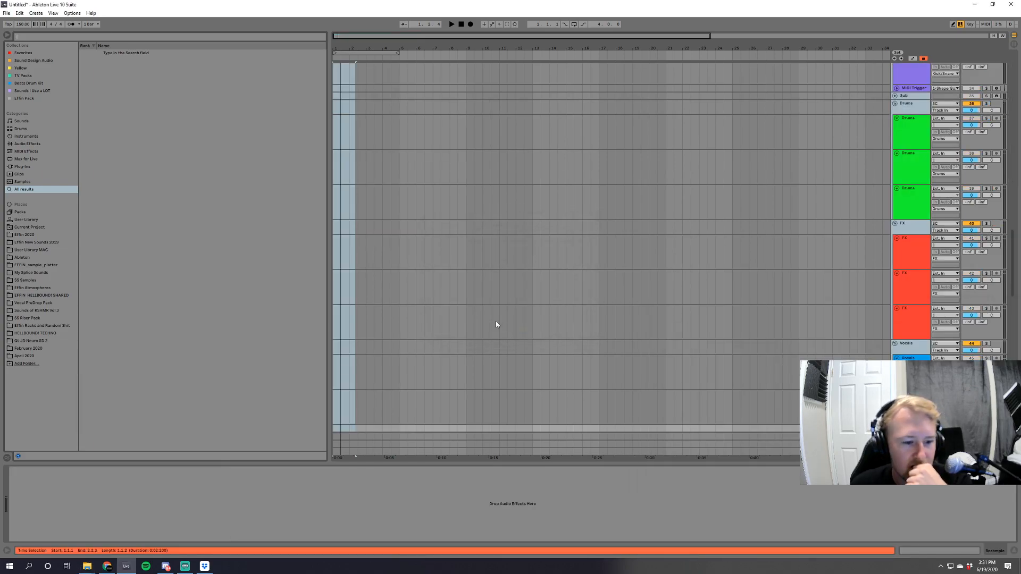
Look through the imported kick maker tracks in the arrangement, from the Synths group down to the kick layer groups.
drag(1012, 274, 1019, 105)
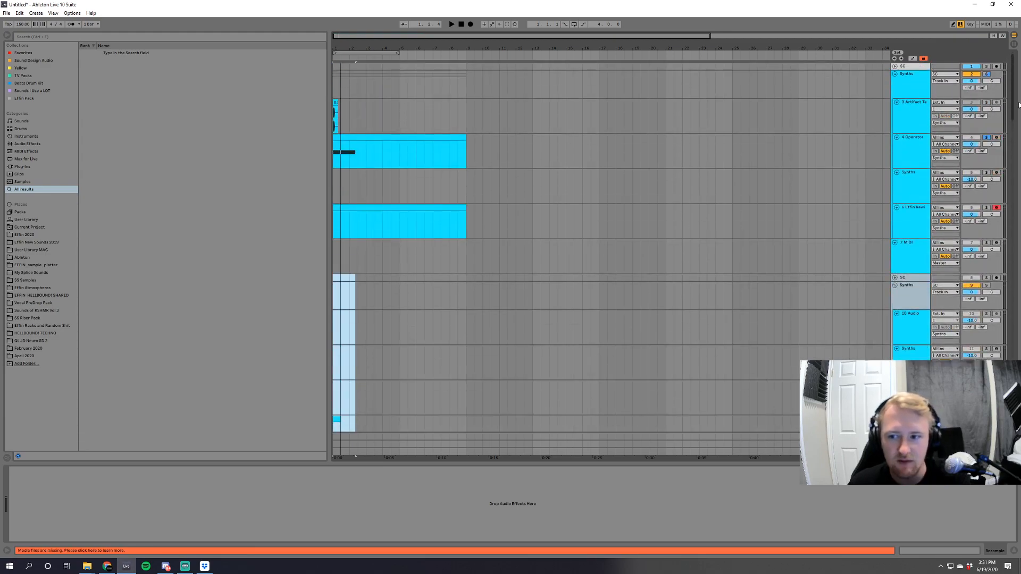
key(space)
key(space)
drag(341, 35, 358, 72)
scroll(776, 296, down, 2)
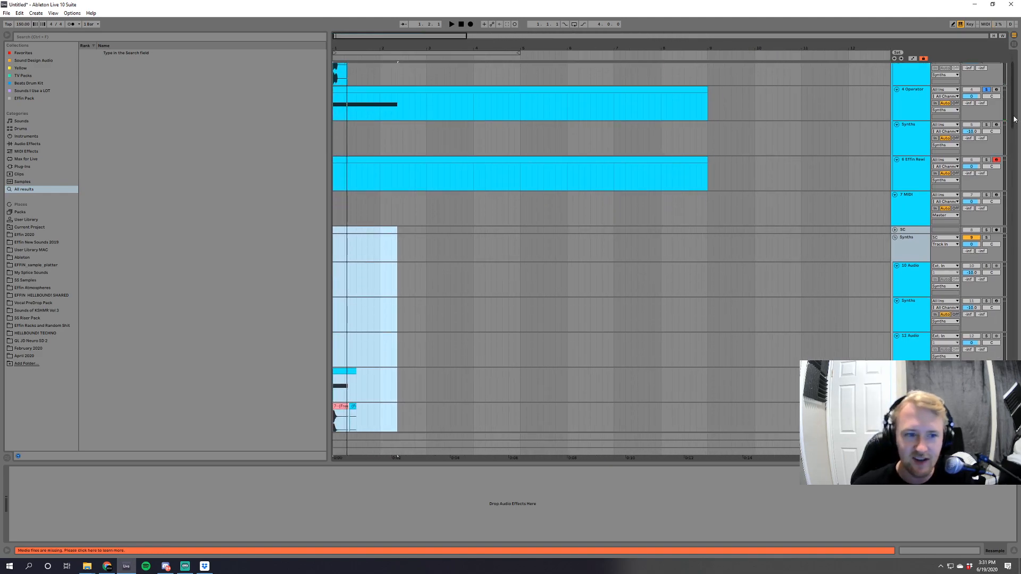
drag(1014, 119, 1016, 149)
scroll(962, 166, up, 2)
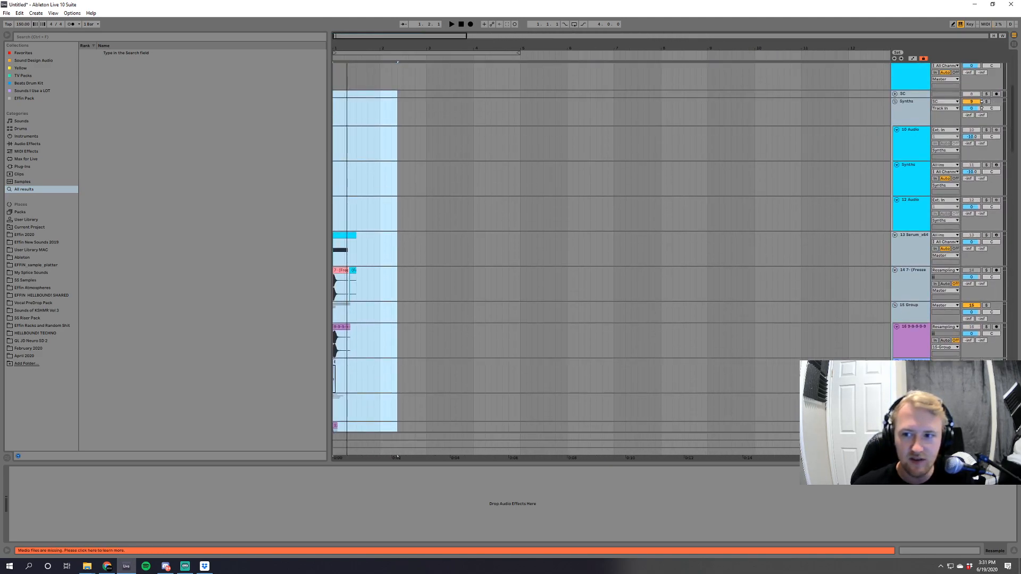
click(465, 226)
scroll(517, 289, down, 6)
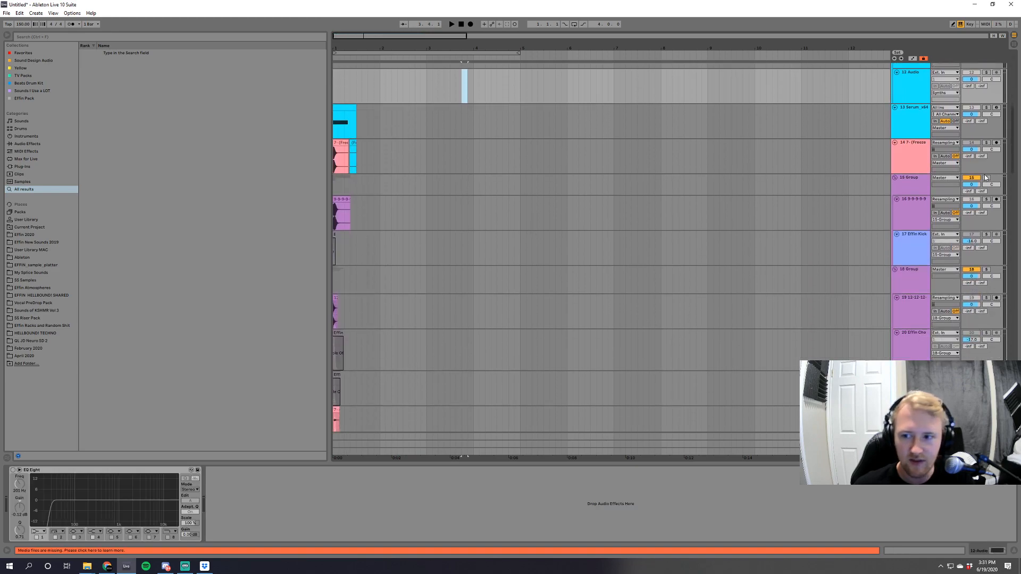
Solo the 15 Group and audition its 9-9-9-9-9 clip with its device chain shown, then bring the FINAL track into view.
key(space)
click(341, 199)
key(space)
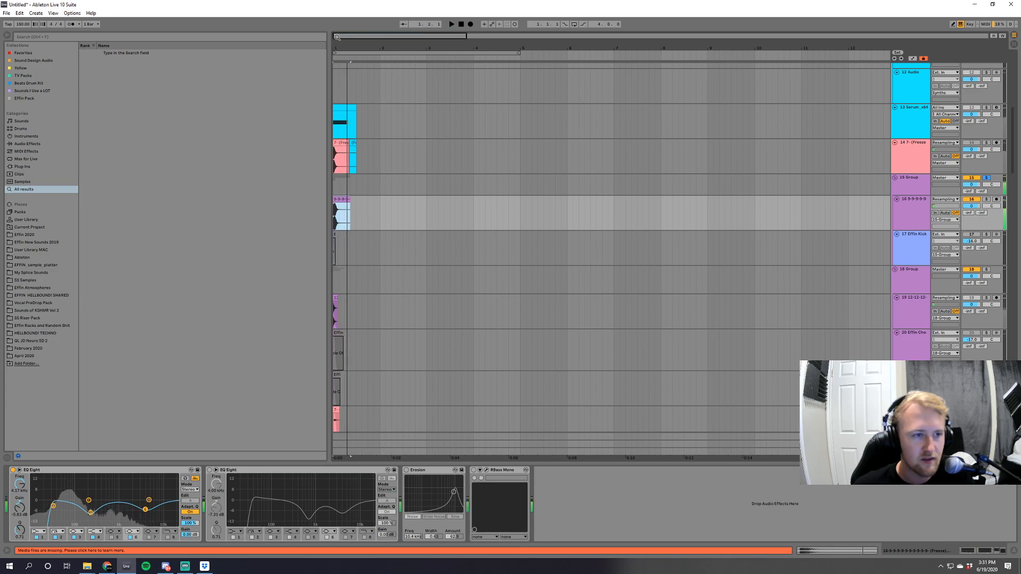
key(space)
key(space)
drag(343, 48, 343, 76)
key(space)
key(space)
key(space)
key(space)
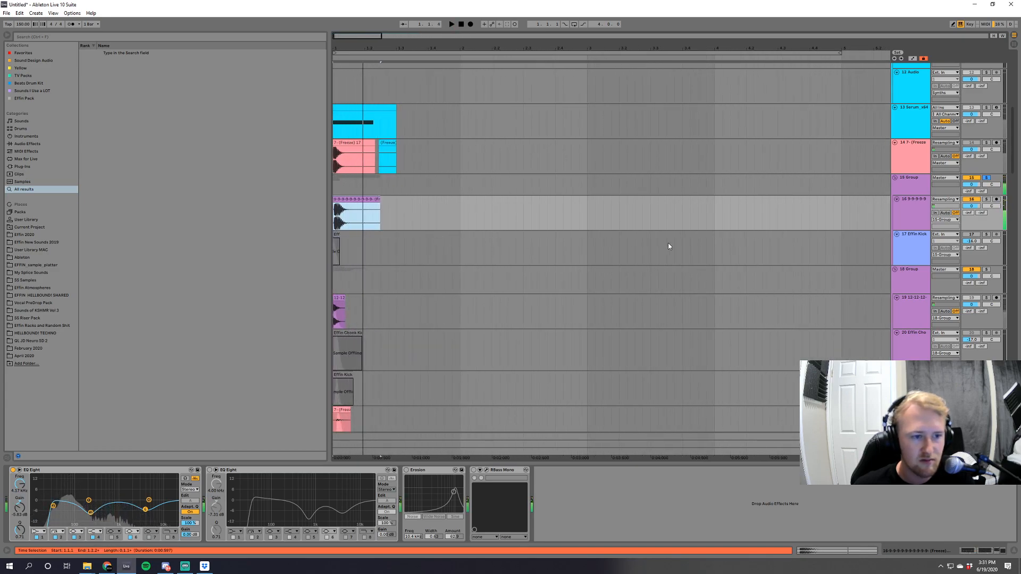
scroll(628, 326, down, 7)
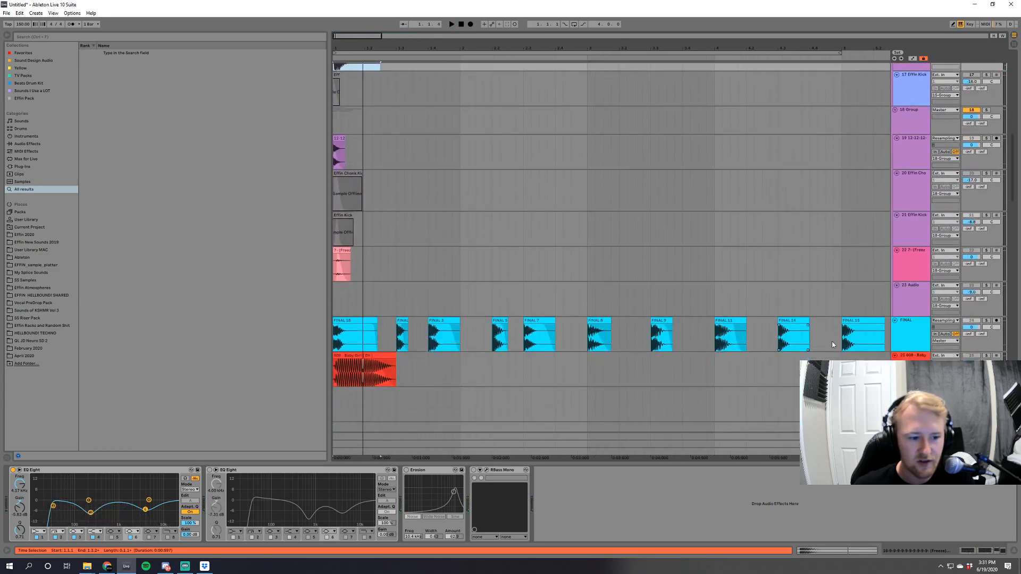
Solo the FINAL track and audition its first three kick clips one after another.
click(986, 321)
key(space)
key(space)
key(space)
key(space)
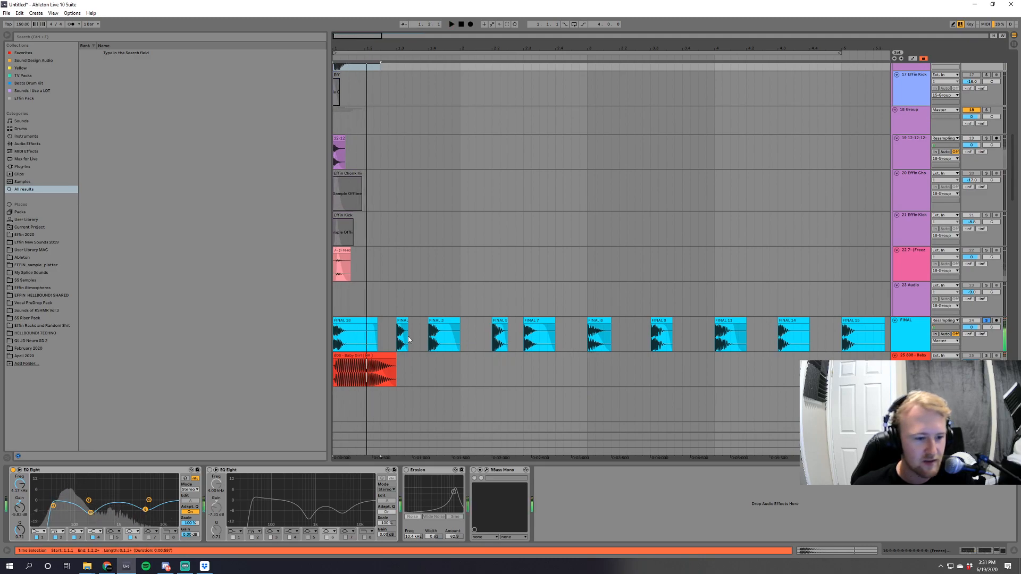
click(402, 321)
key(space)
click(433, 320)
Audition the FINAL 5 and FINAL 7 kick clips, and return to the start of the arrangement.
key(space)
key(space)
key(space)
key(space)
key(space)
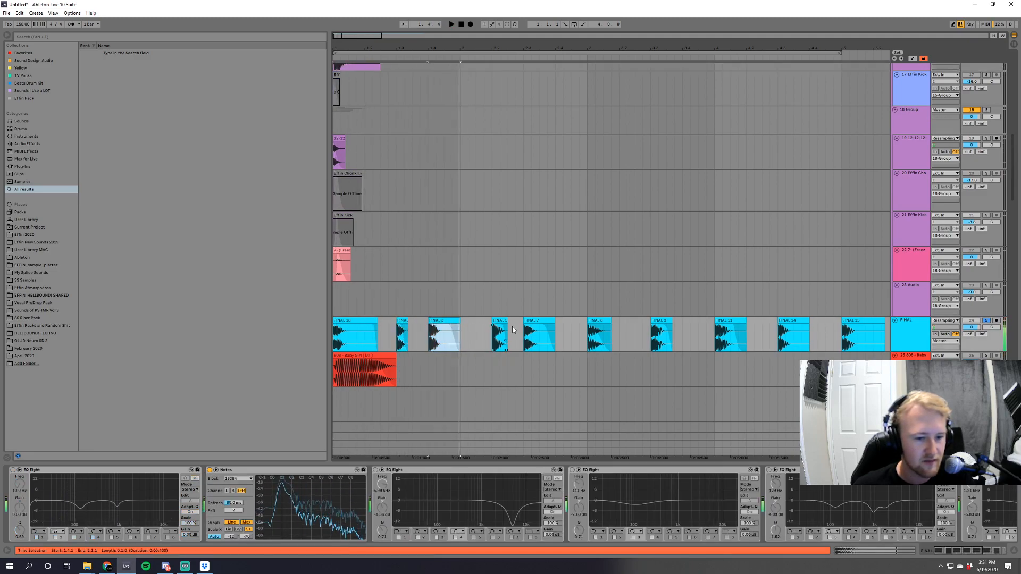
click(502, 321)
key(space)
key(space)
click(544, 320)
key(space)
key(space)
key(Home)
Solo the 13 Serum_x64 track and play it with its device chain shown.
scroll(550, 338, up, 8)
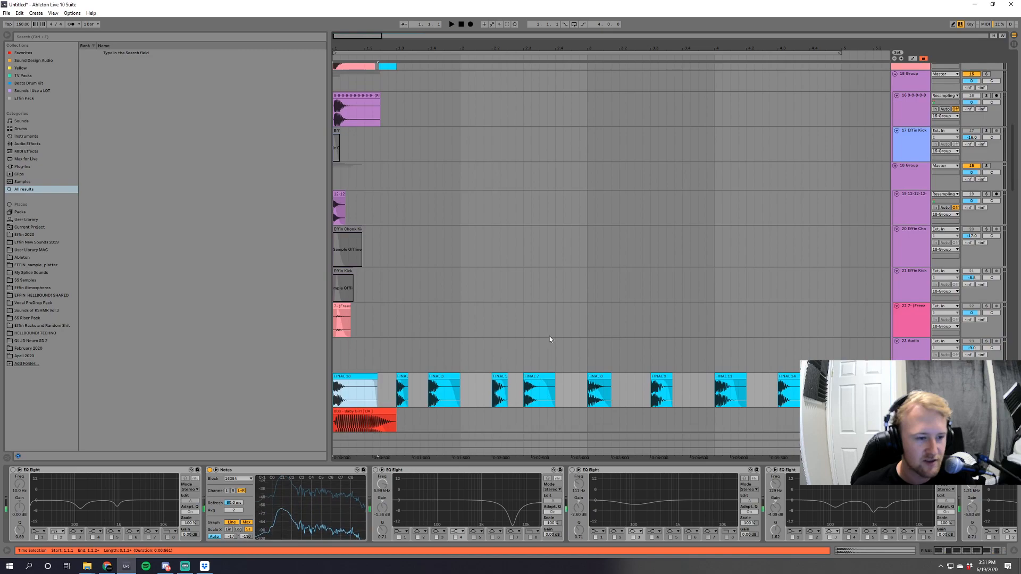
scroll(551, 337, up, 1)
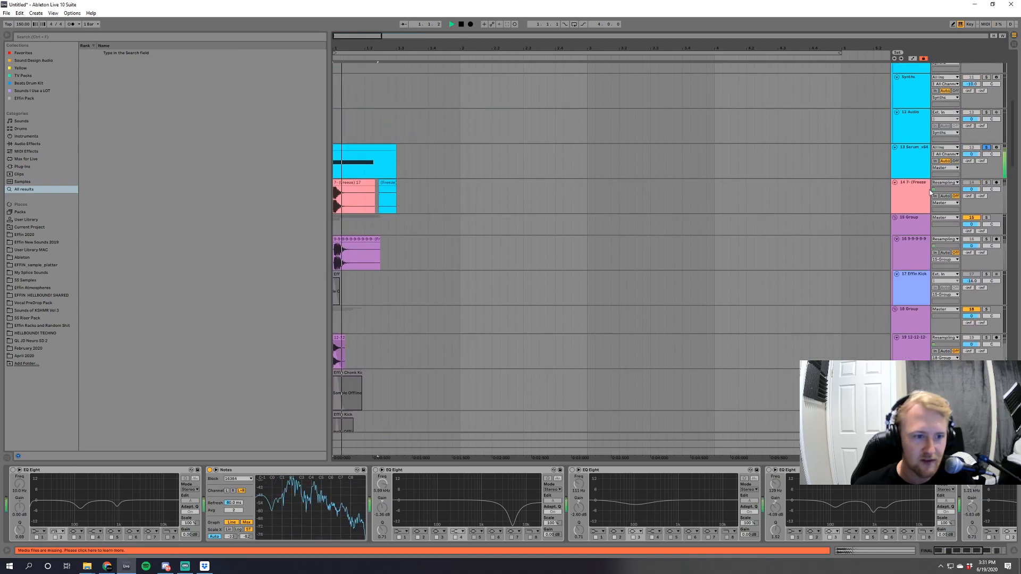
click(986, 147)
key(space)
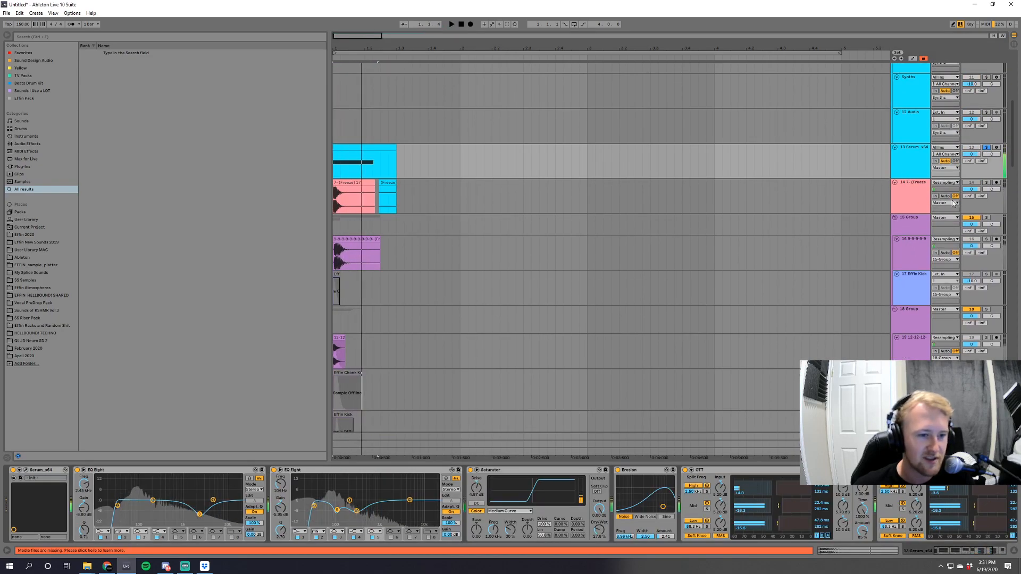
key(space)
click(986, 183)
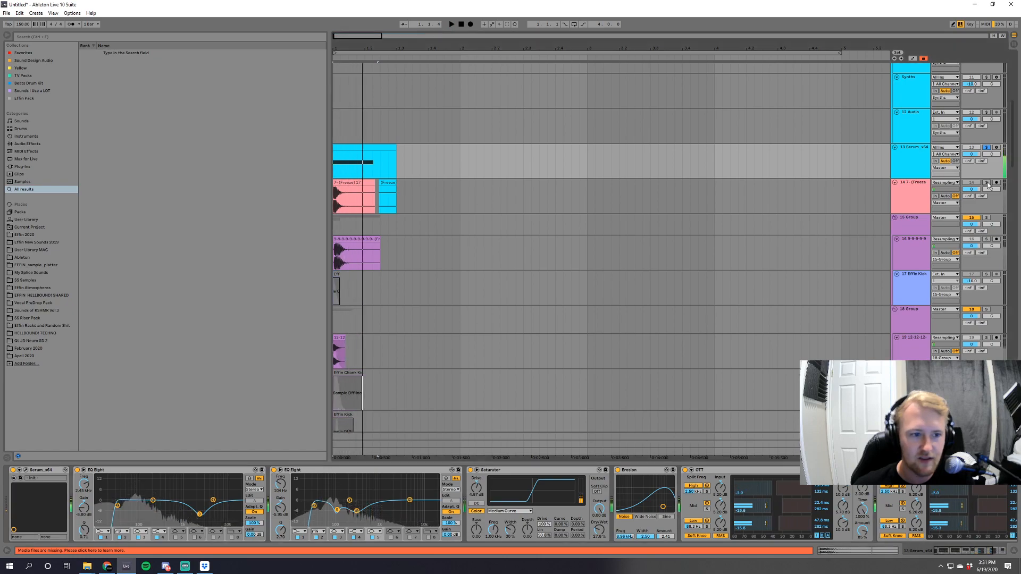
scroll(782, 259, down, 1)
scroll(903, 251, down, 1)
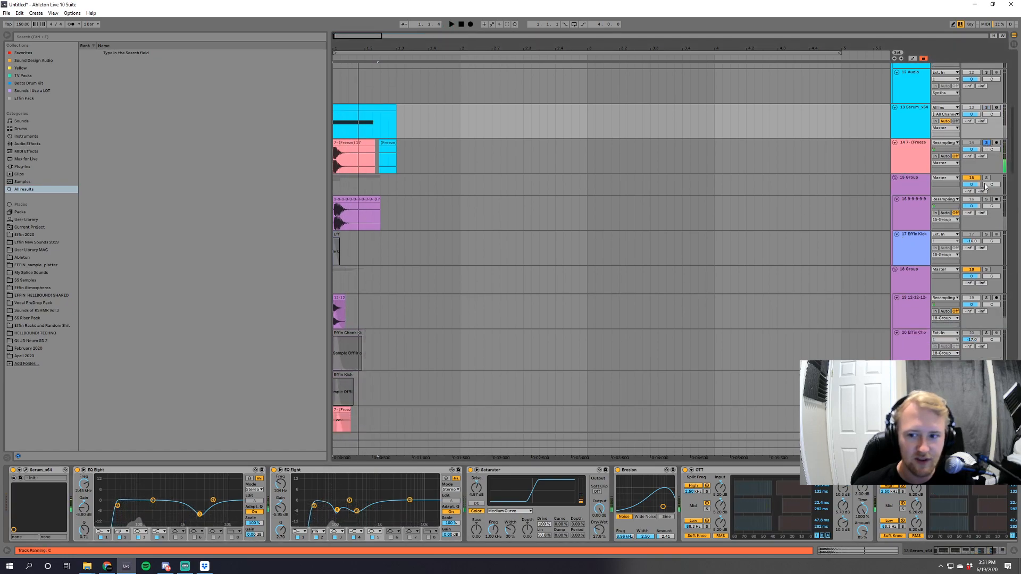
scroll(905, 256, down, 1)
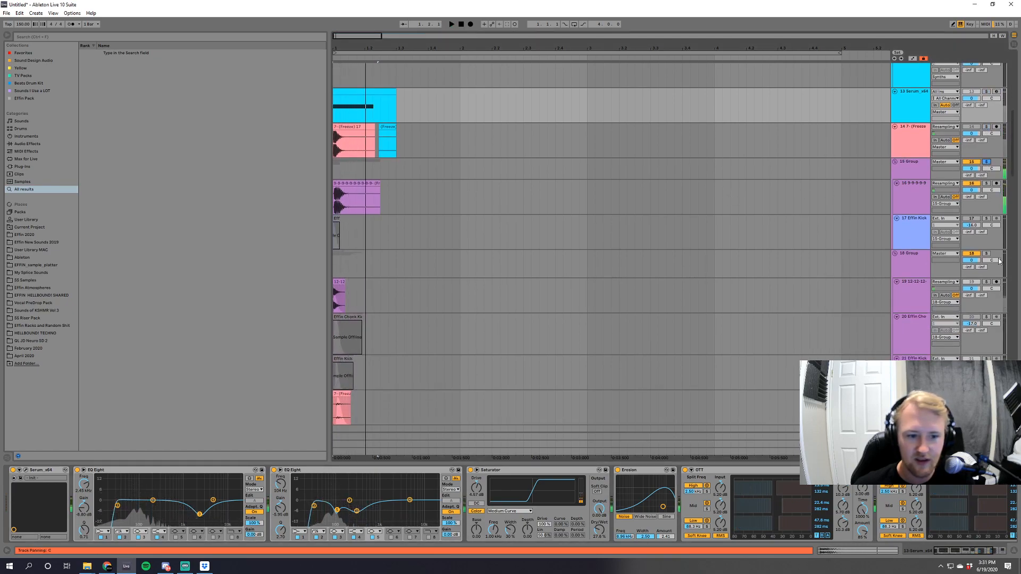
click(986, 254)
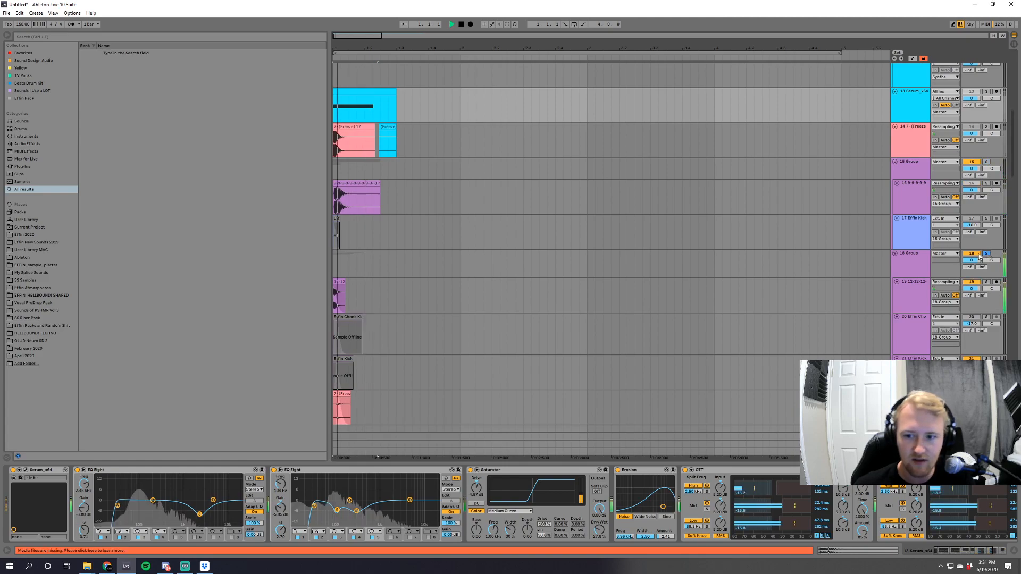
click(905, 257)
Delete the 15 Group holding the 9-9-9-9-9 kick layer from the arrangement.
scroll(534, 335, up, 15)
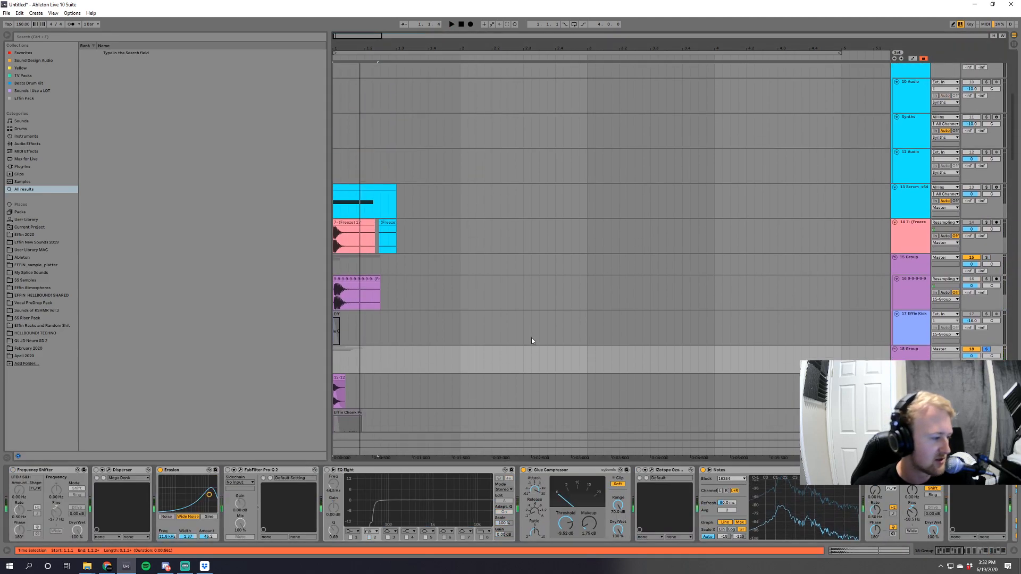
scroll(565, 380, up, 1)
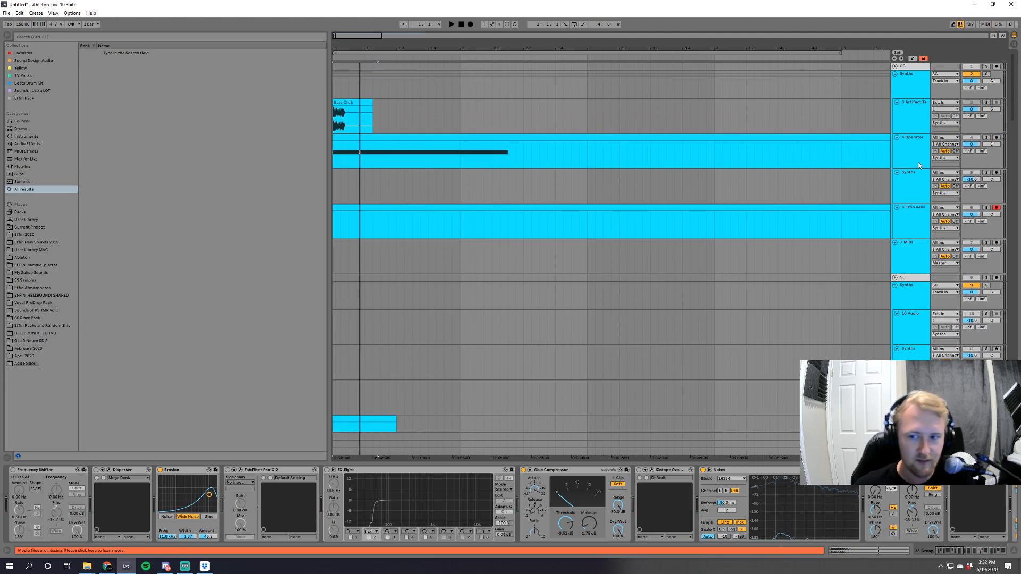
scroll(665, 304, down, 8)
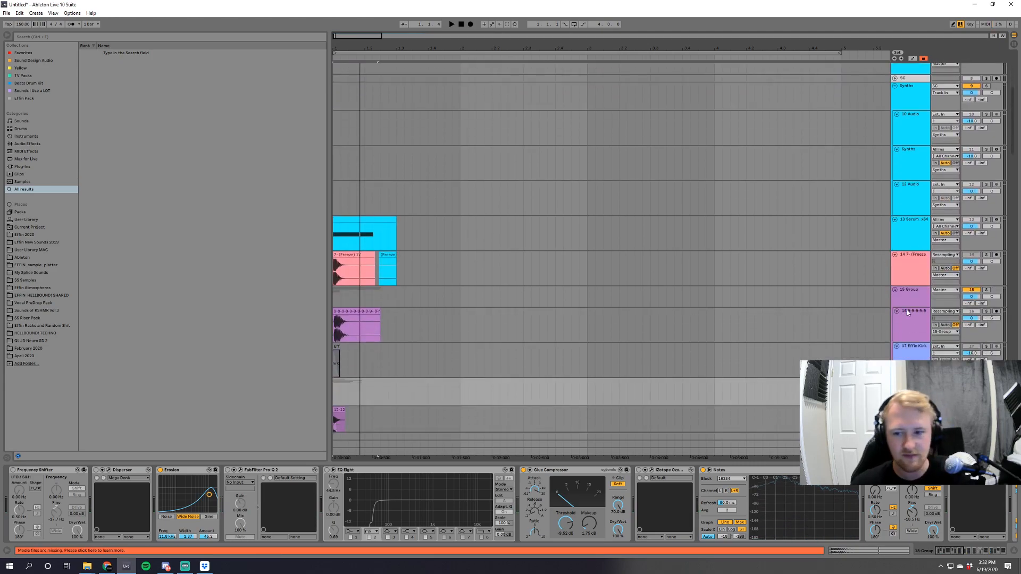
click(912, 296)
key(Delete)
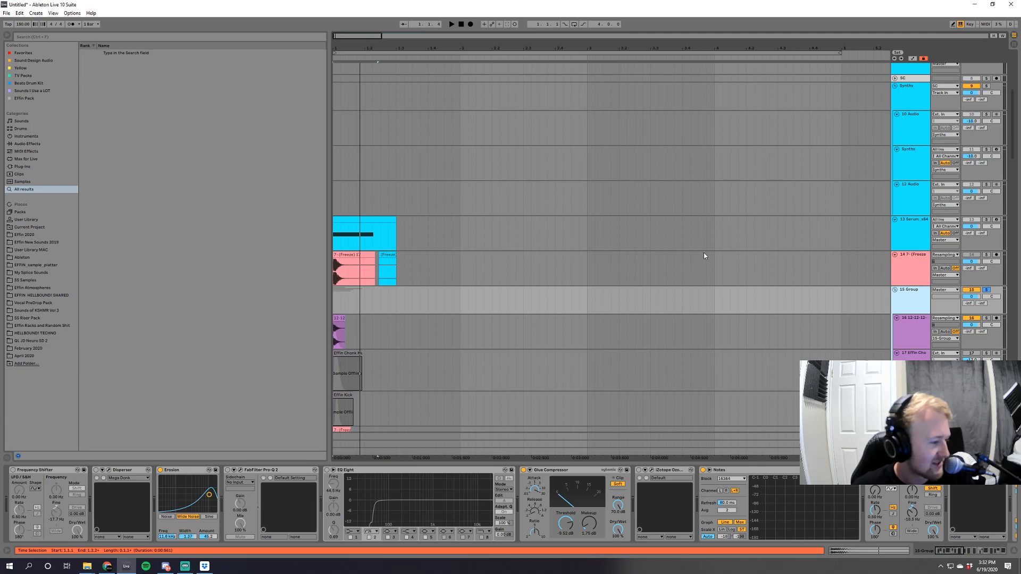
Delete the imported kick maker tracks from 13 Serum_x64 down to the last one above FINAL.
scroll(703, 256, up, 3)
scroll(704, 251, down, 2)
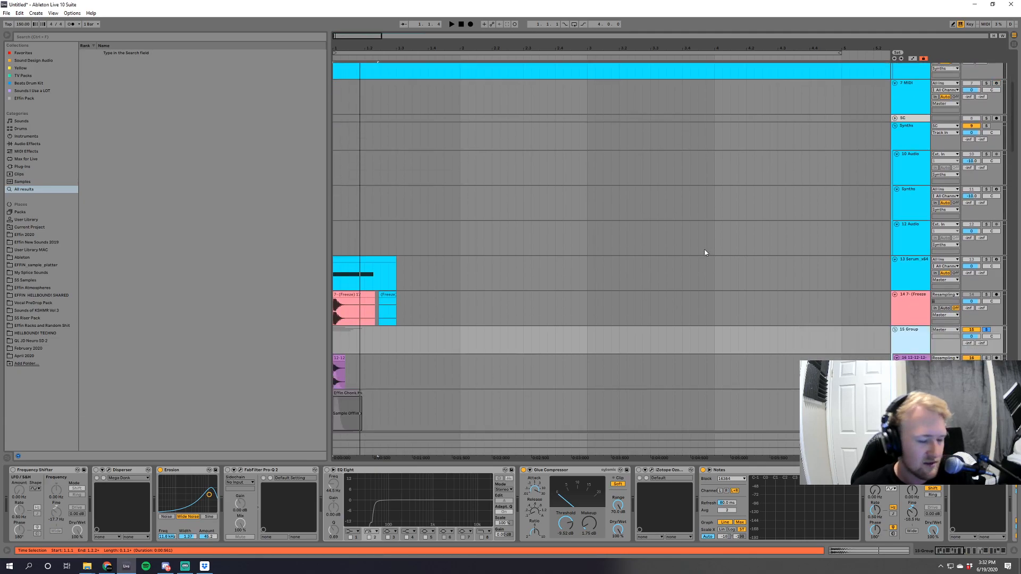
scroll(965, 253, up, 1)
click(912, 309)
scroll(913, 367, down, 1)
scroll(912, 367, down, 1)
shift+click(911, 367)
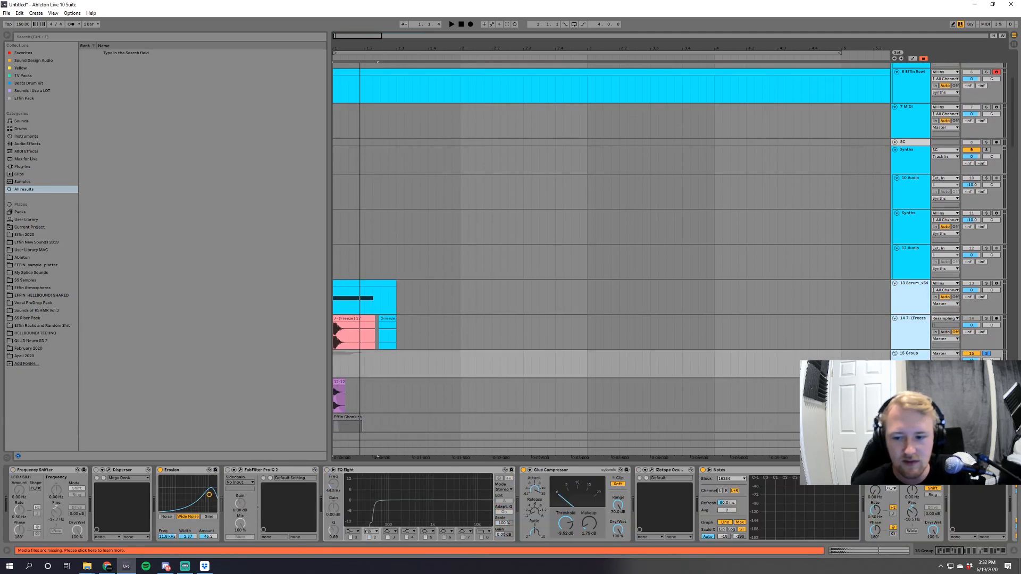
key(Delete)
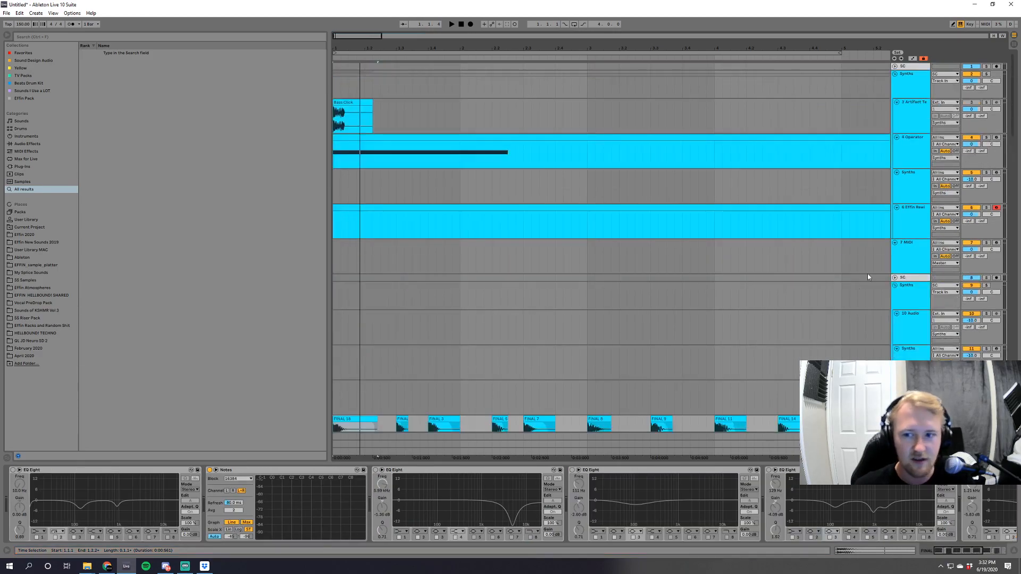
Delete the FINAL and 808 - Baby Girl tracks and insert empty audio tracks in their place.
scroll(904, 284, down, 3)
shift+click(912, 366)
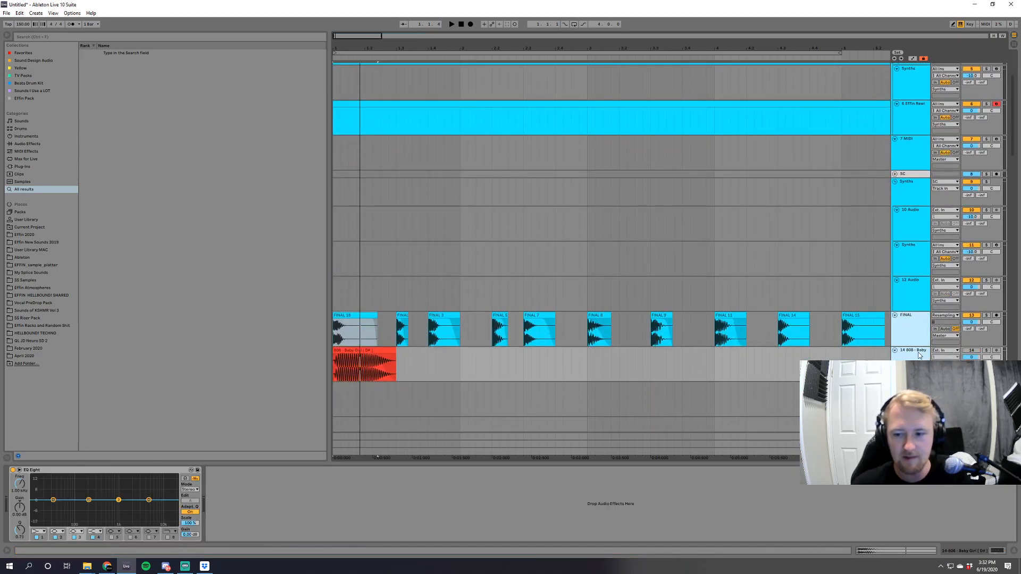
key(Delete)
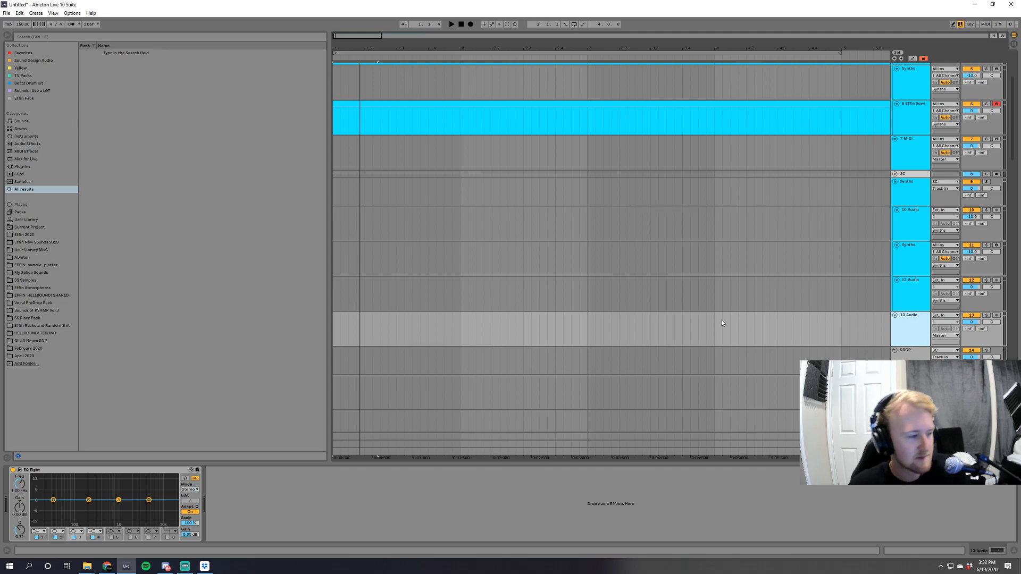
key(ctrl+t)
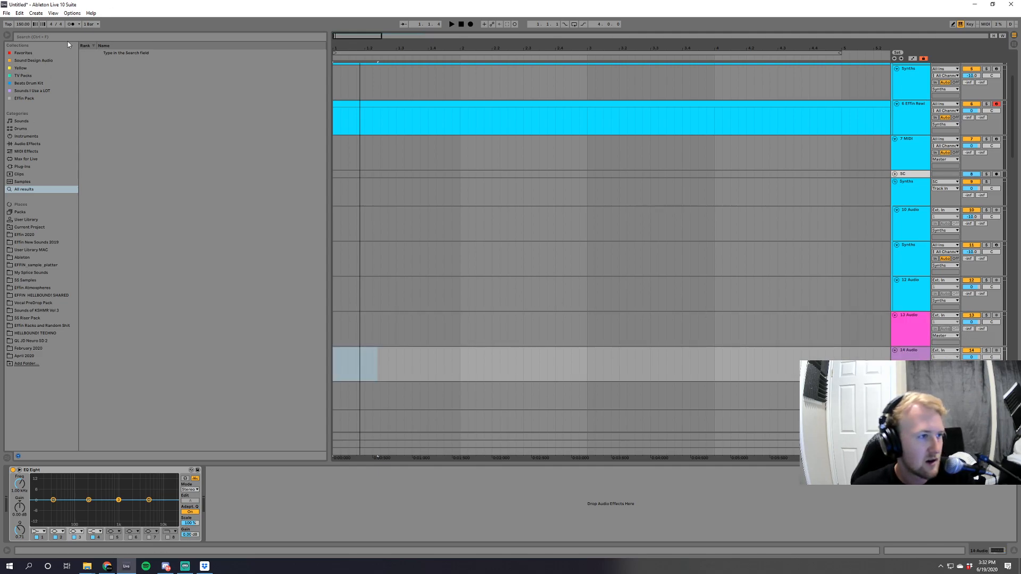
Import DnB Kick Snare From Scratch.als from the Effin 2020 Channels folder into the arrangement below the new audio tracks.
click(31, 235)
click(82, 91)
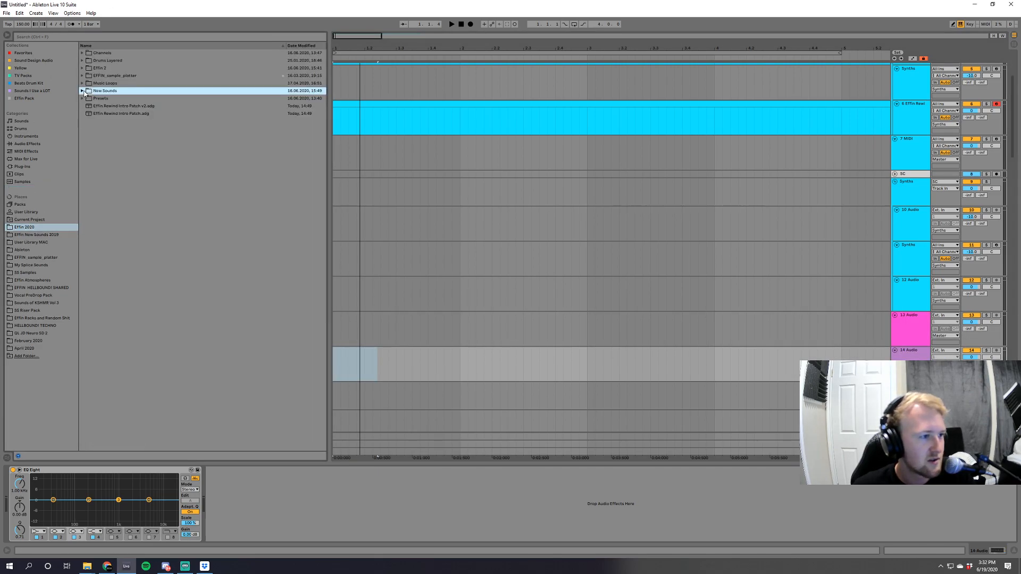
click(83, 68)
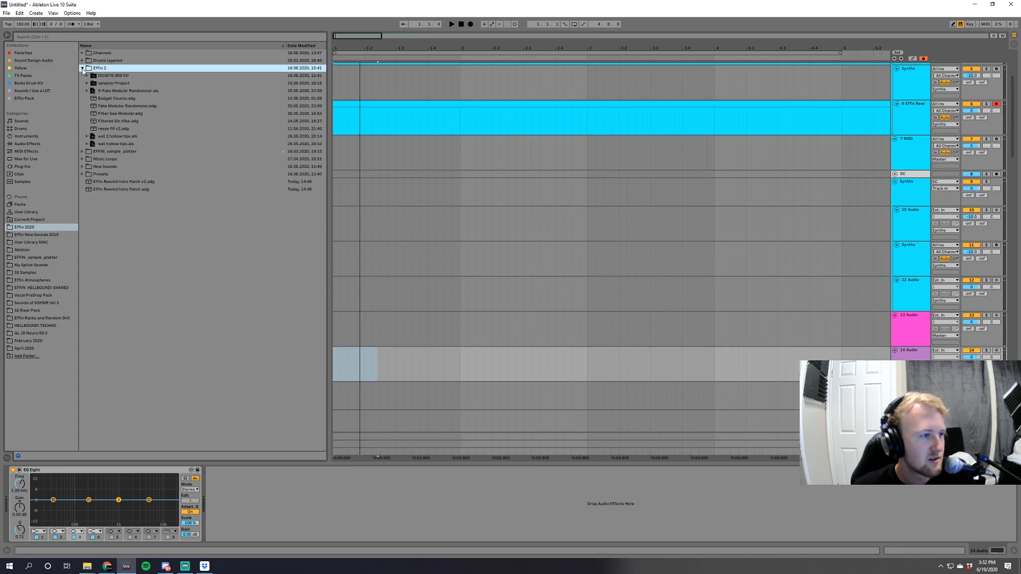
click(83, 53)
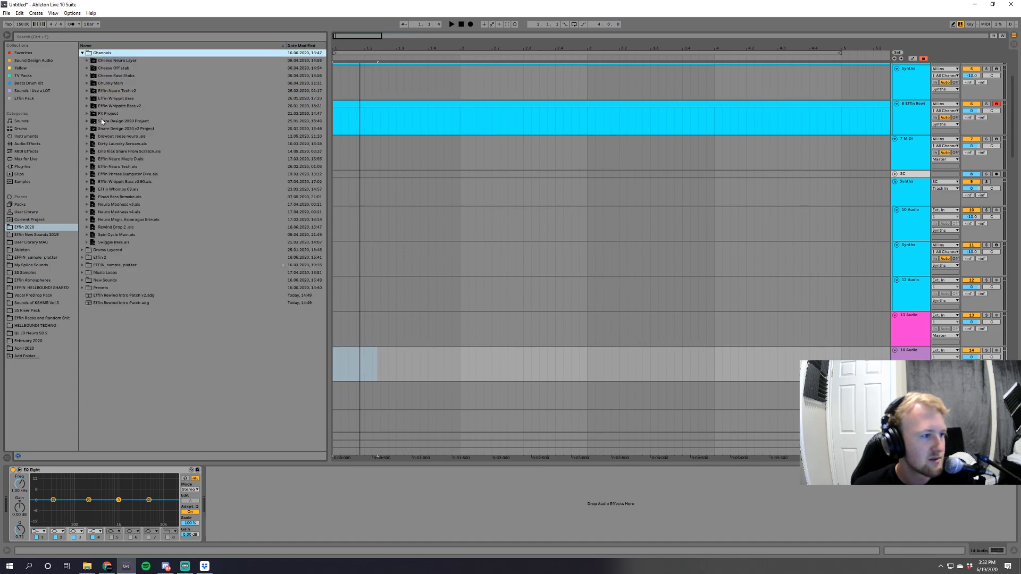
click(135, 151)
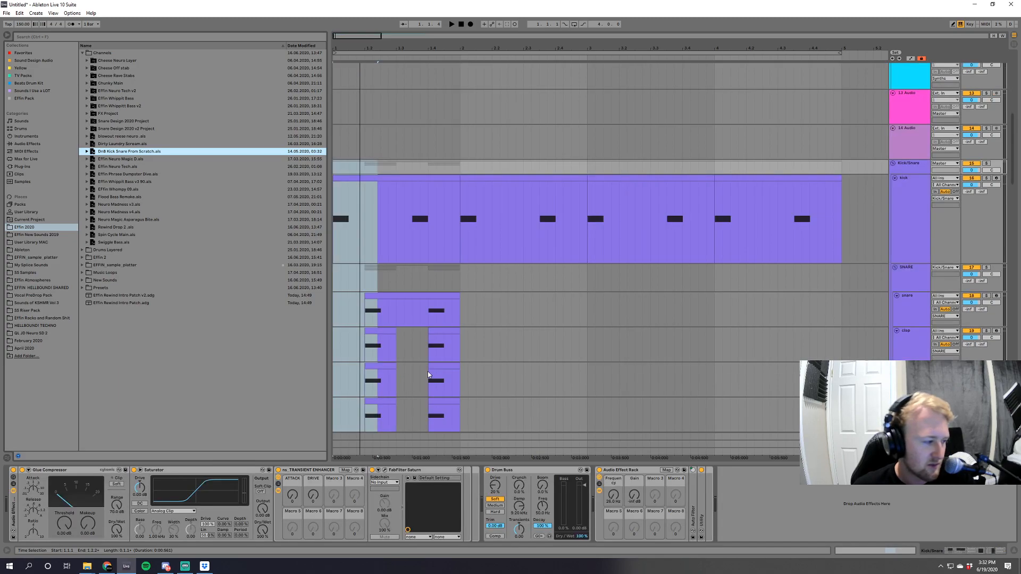
Solo the Kick/Snare group, set the tempo to 174 BPM and play the drum pattern.
scroll(444, 354, down, 3)
scroll(940, 187, up, 2)
click(986, 147)
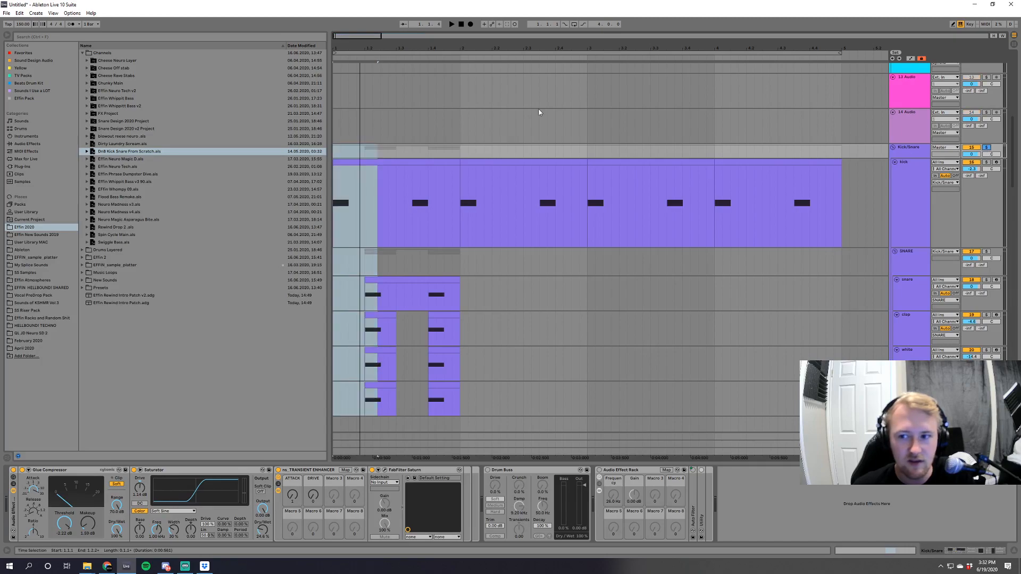
click(23, 26)
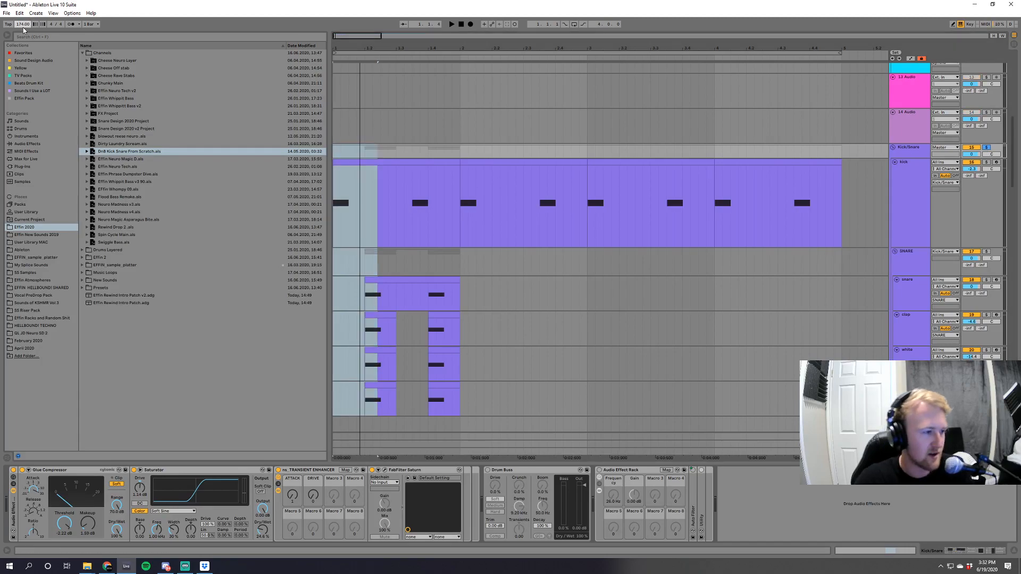
key(Return)
key(space)
scroll(973, 129, down, 2)
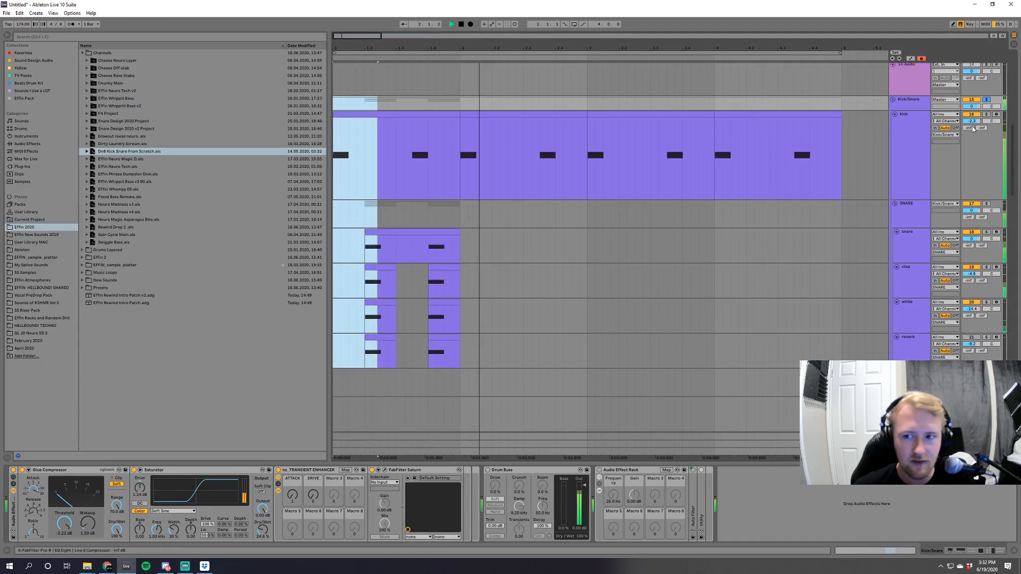
key(space)
Loop the first bar and play it, trying a higher Kick/Snare group volume and undoing that volume change.
drag(463, 283, 187, 283)
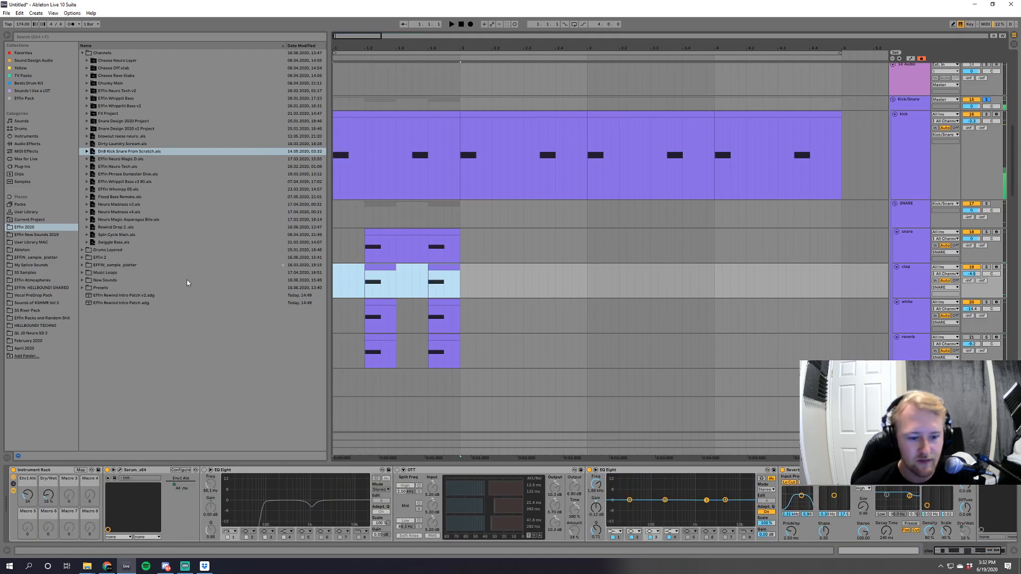
key(ctrl+l)
key(space)
drag(970, 107, 971, 94)
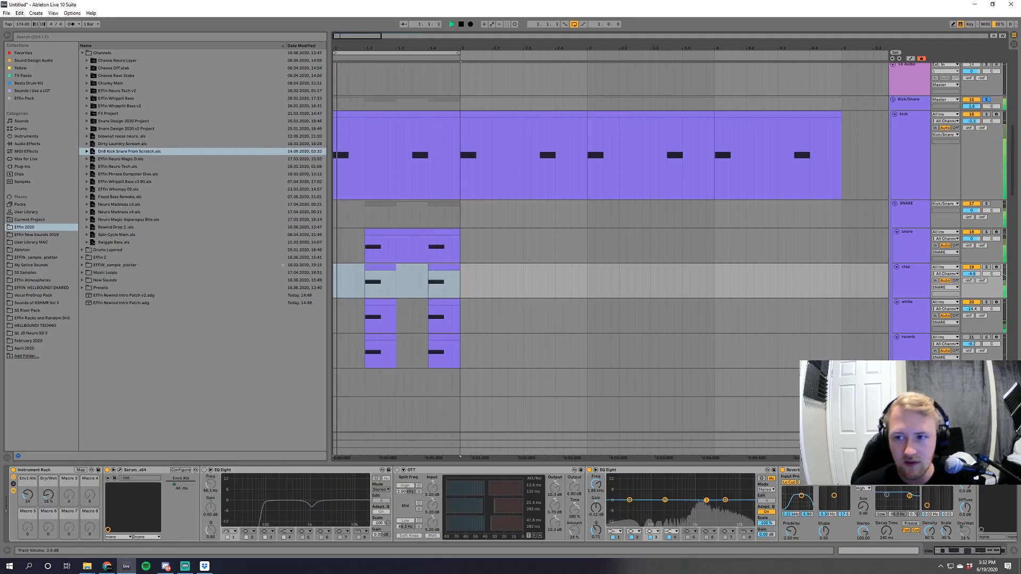
key(space)
key(ctrl+z)
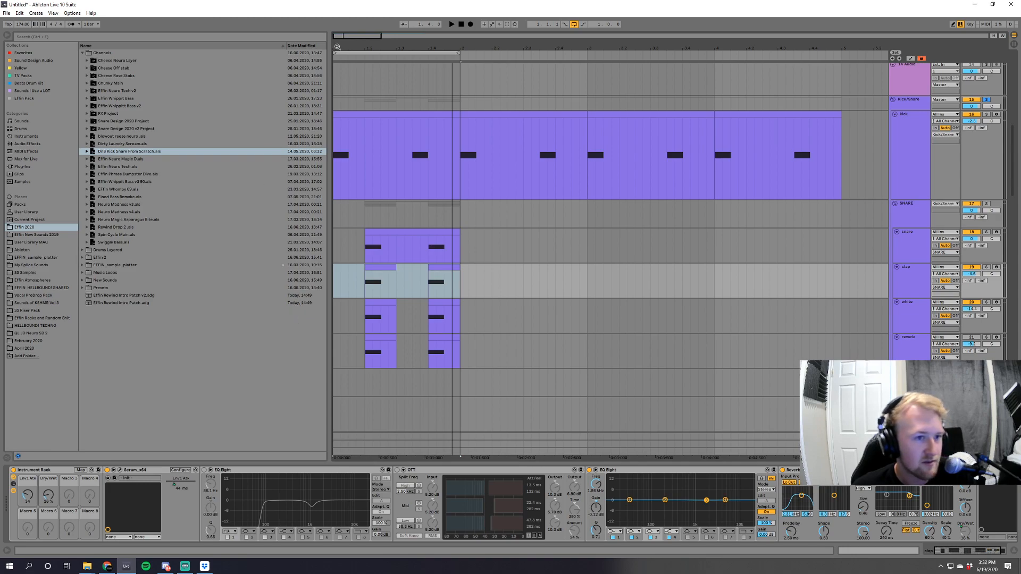
Solo the kick track and audition it while viewing its device chain and its Serum_x64 plug-in window.
drag(345, 36, 339, 51)
click(986, 115)
key(space)
click(910, 136)
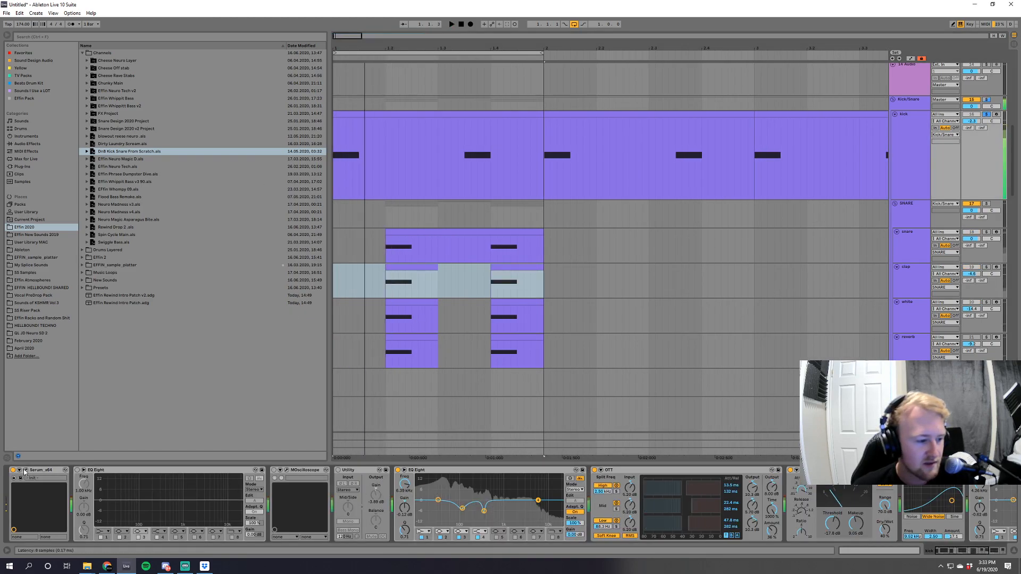
click(25, 470)
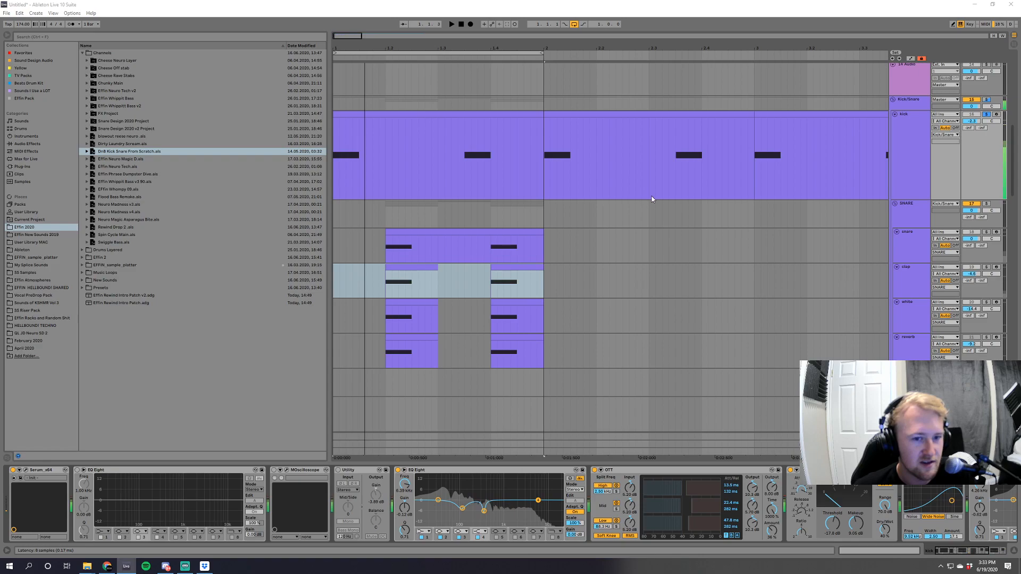
click(809, 123)
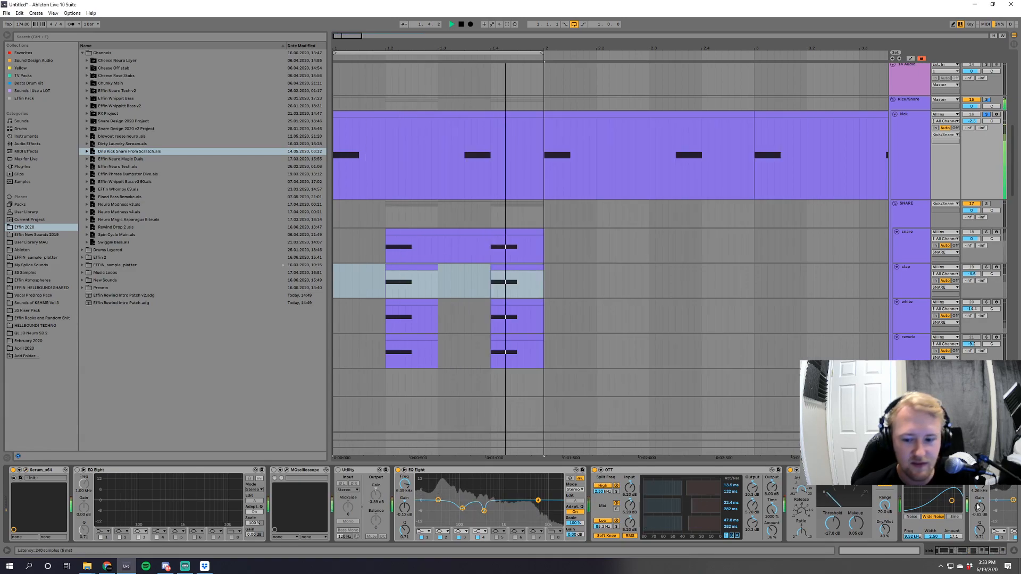
Solo and audition the snare track and the clap track of the SNARE group with their device chains shown.
scroll(957, 509, down, 3)
scroll(946, 508, up, 3)
scroll(892, 284, down, 2)
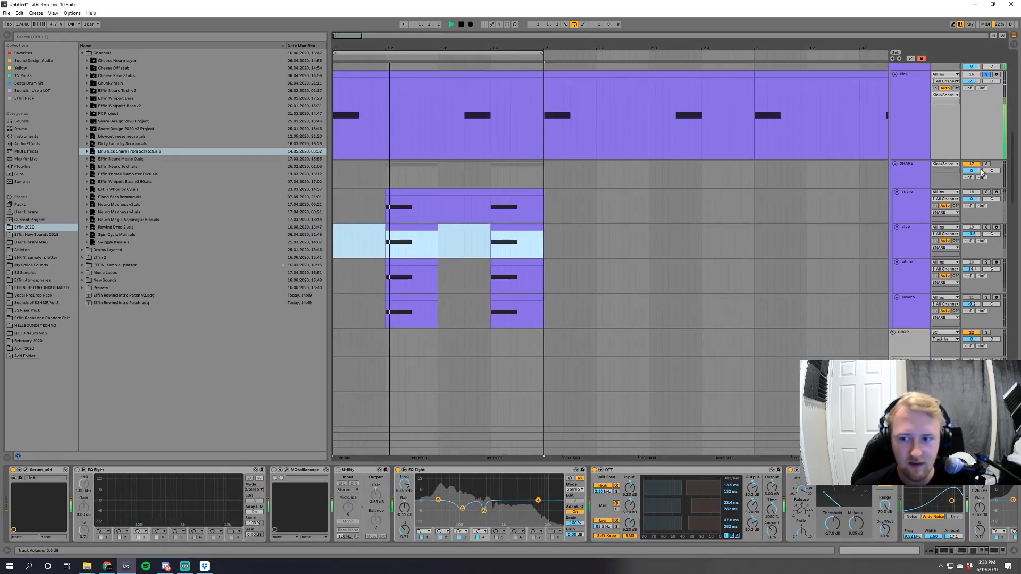
click(986, 192)
click(392, 212)
key(space)
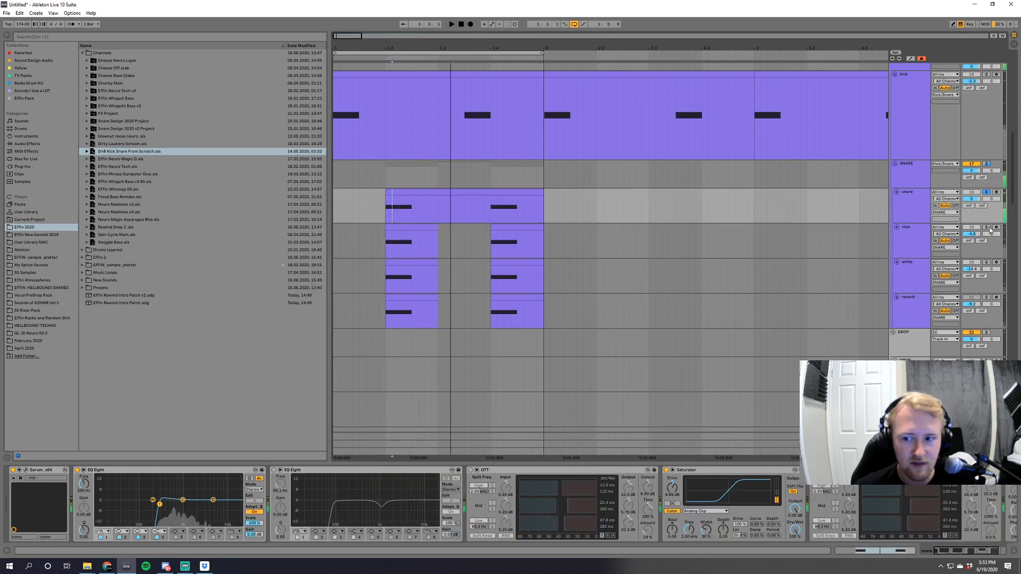
click(381, 250)
key(space)
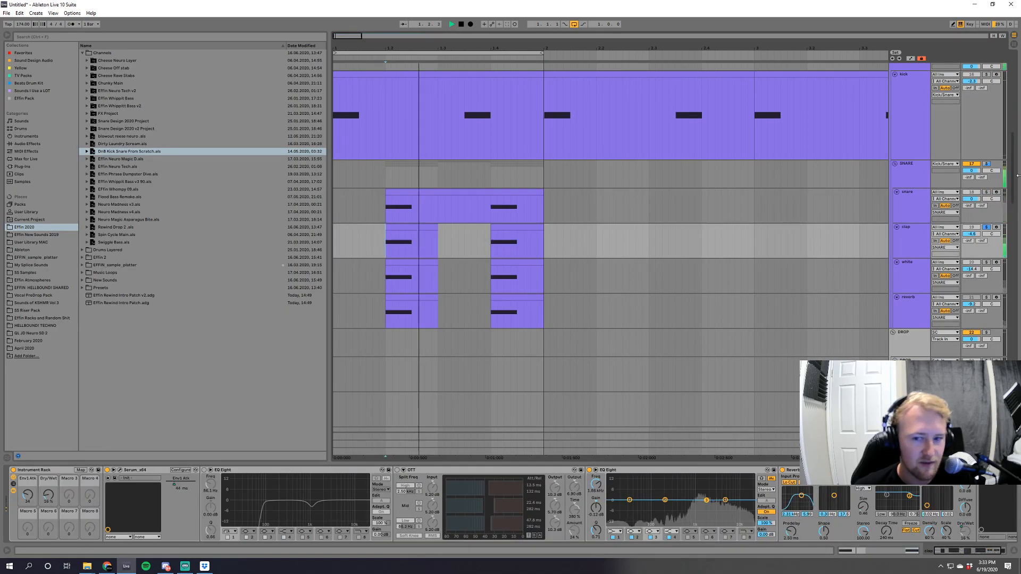
Audition the white layer of the SNARE group soloed, and play all the snare layers together.
click(987, 263)
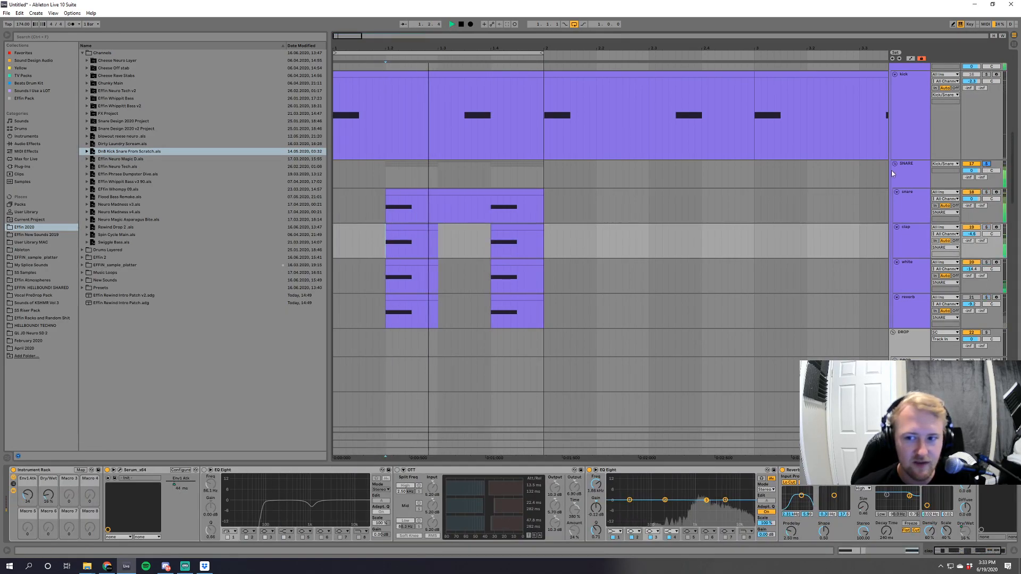
click(912, 220)
click(529, 251)
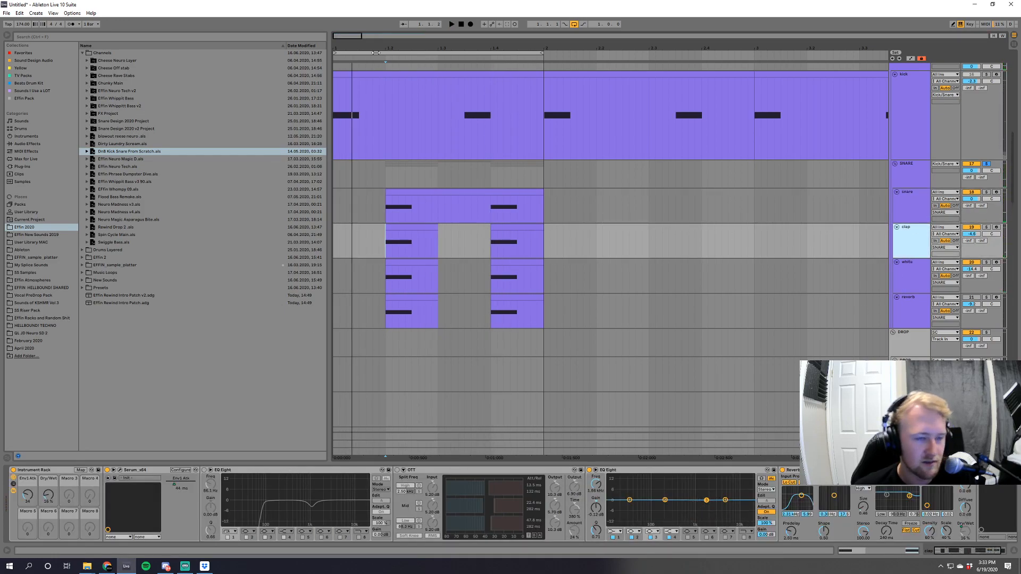
Hide the device chain, look over the arrangement's tracks and play the Kick/Snare group.
scroll(413, 420, down, 1)
scroll(413, 420, up, 1)
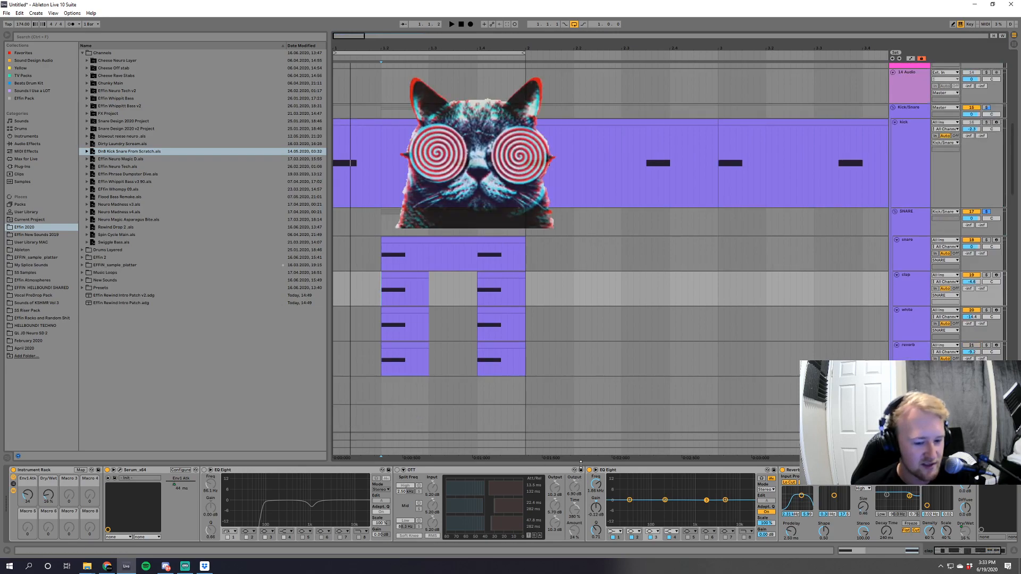
key(ctrl+alt+l)
scroll(573, 452, up, 10)
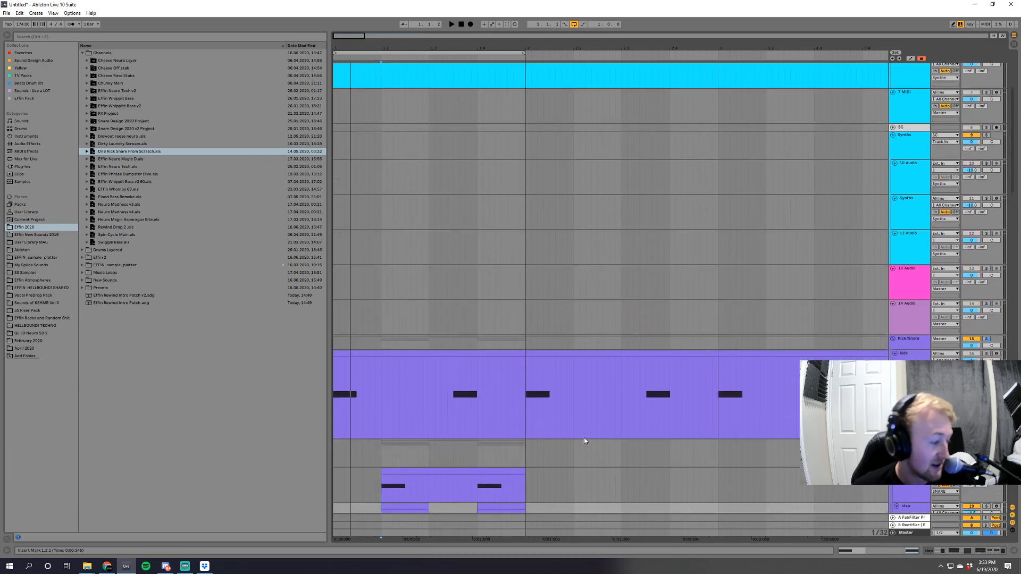
scroll(595, 442, down, 8)
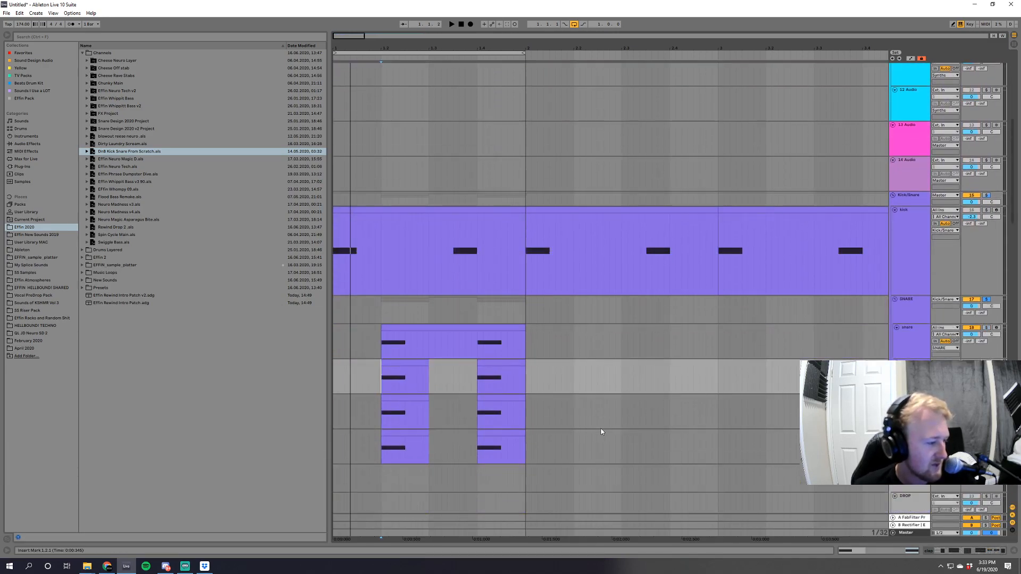
scroll(601, 432, up, 2)
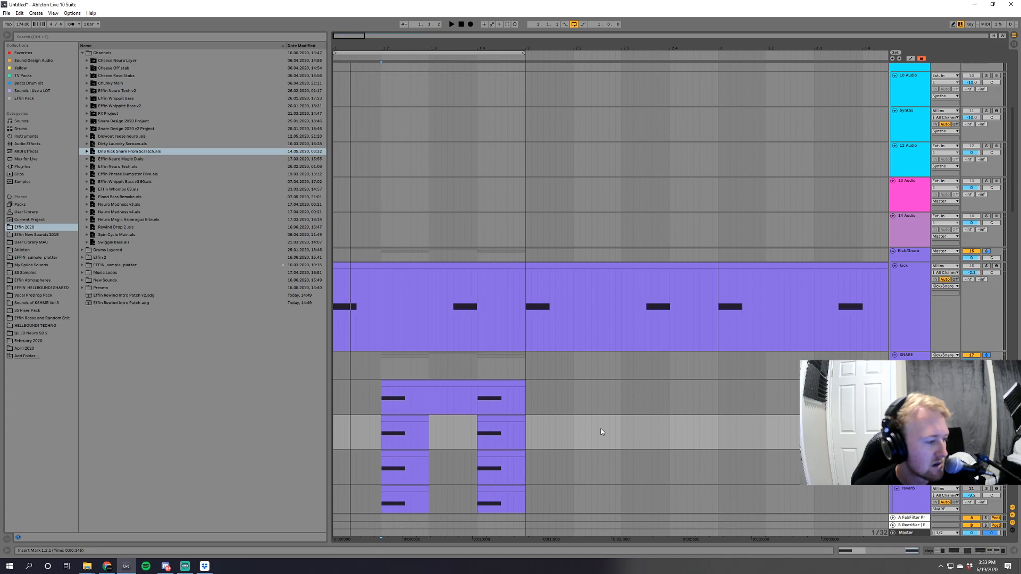
scroll(602, 431, down, 5)
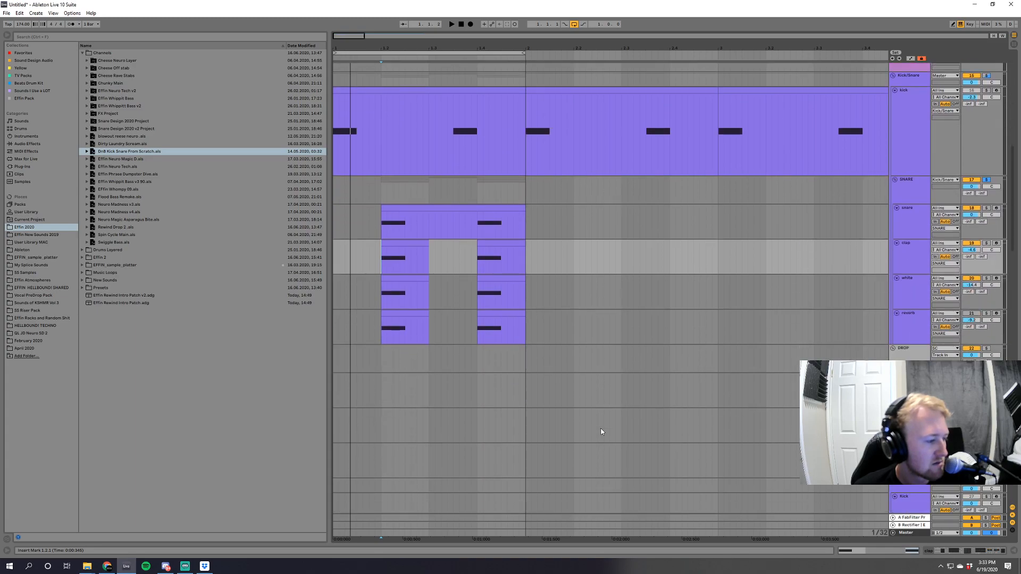
scroll(602, 432, up, 5)
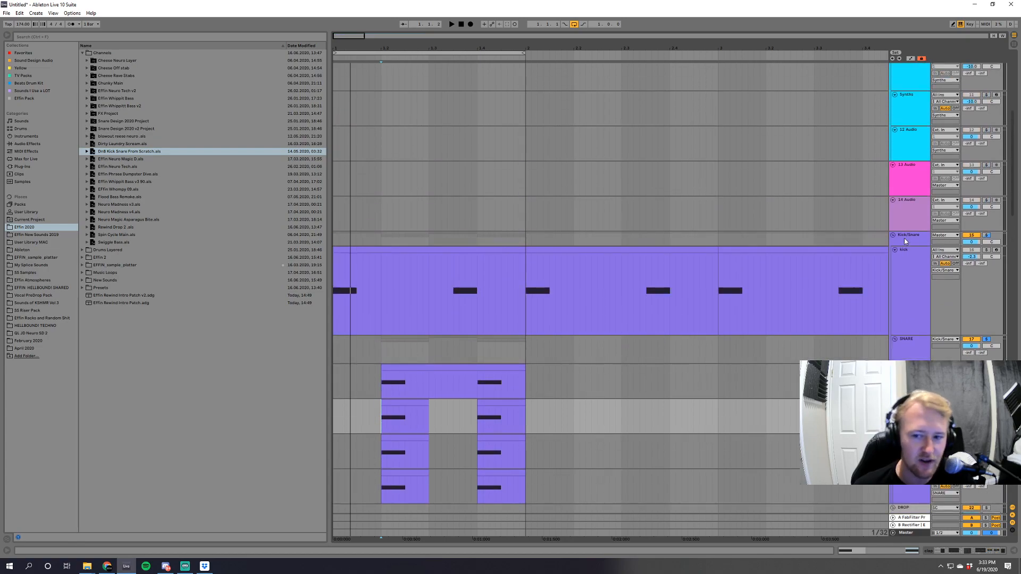
click(904, 241)
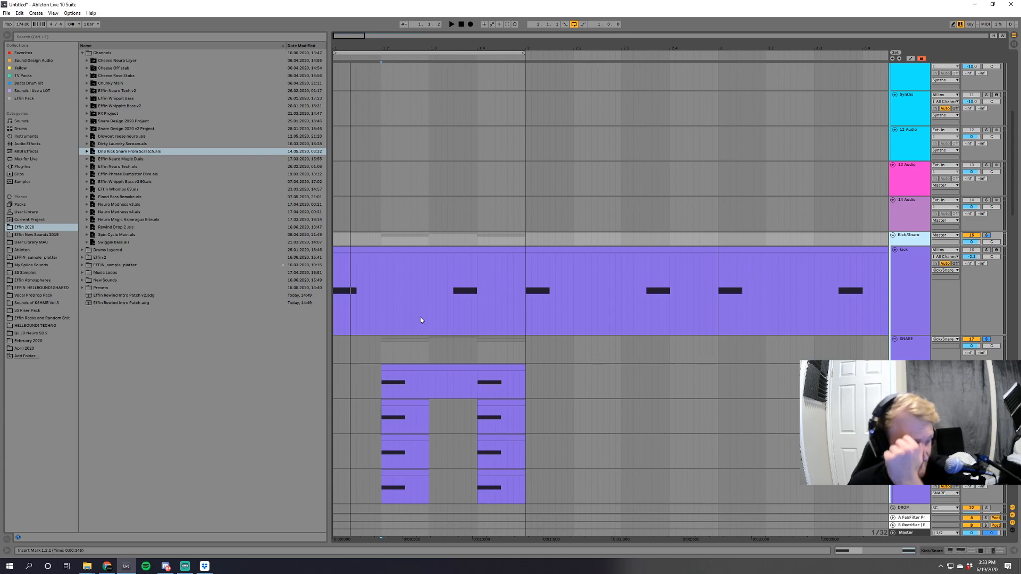
key(space)
Solo the kick track with its device chain shown, select its first bar and audition it.
click(905, 266)
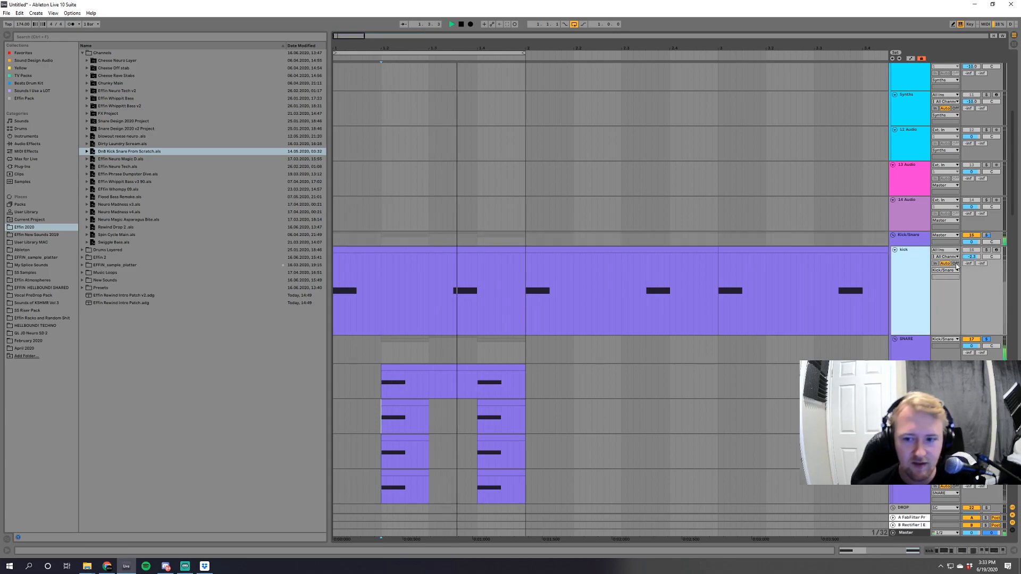
double_click(916, 267)
click(400, 275)
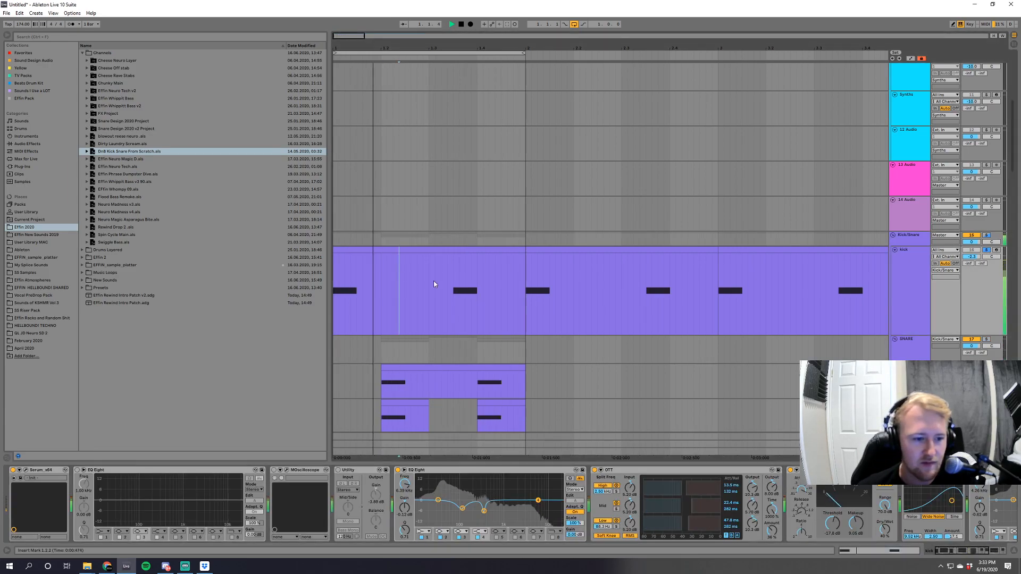
click(399, 250)
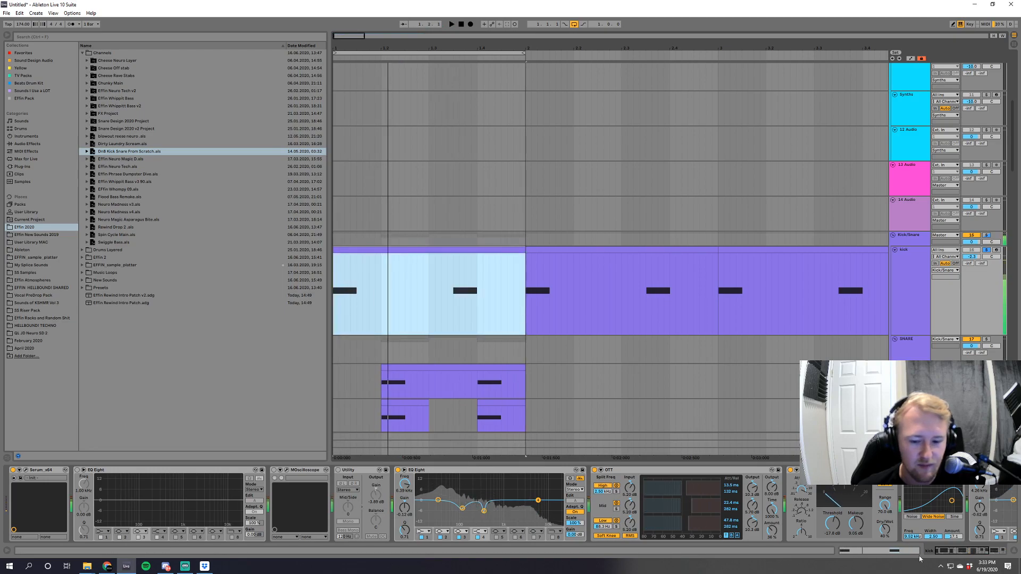
click(995, 551)
drag(995, 553, 957, 551)
key(space)
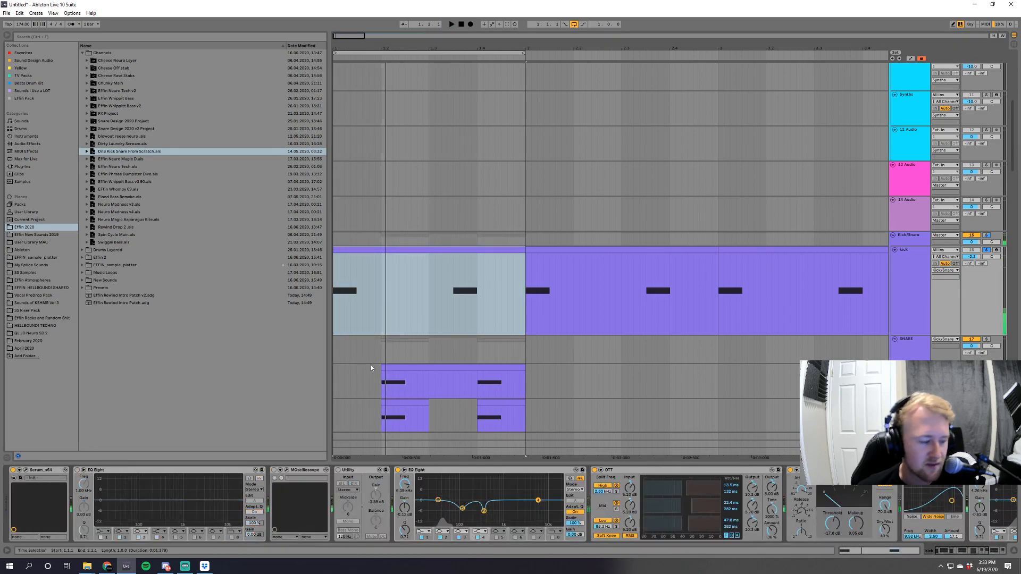
Open the kick's Serum_x64 window and group the effects from the second EQ Eight to the chain's end into a rack.
click(25, 473)
scroll(909, 486, right, 5)
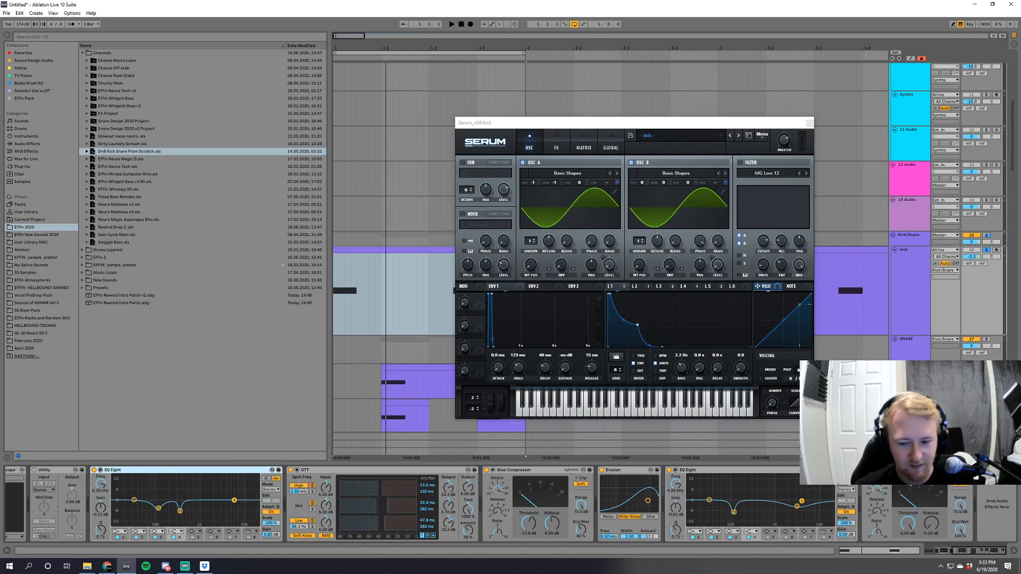
shift+click(910, 470)
key(ctrl+g)
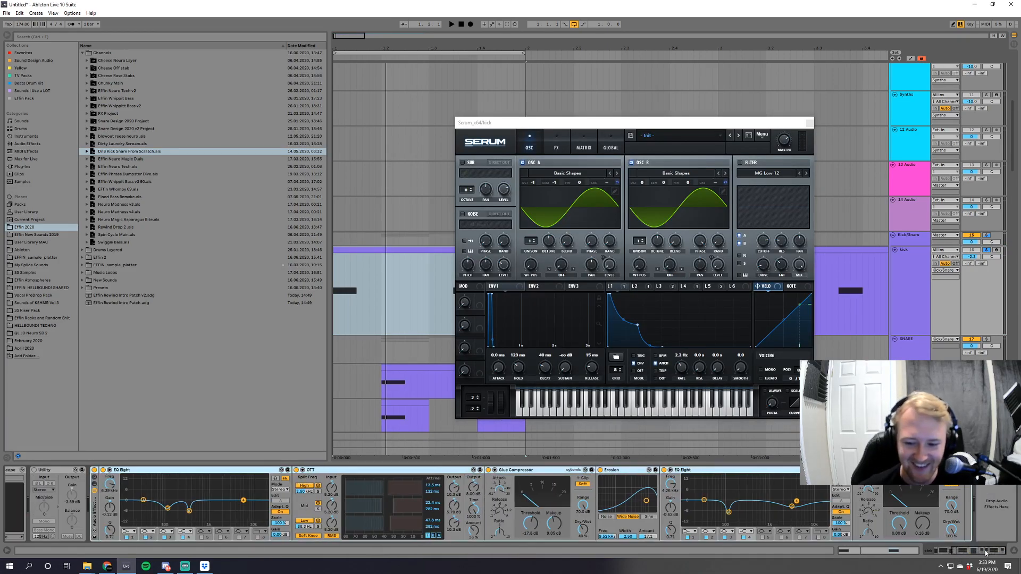
Compare the kick with its new effect rack bypassed and enabled during playback.
scroll(425, 479, left, 6)
click(398, 471)
key(space)
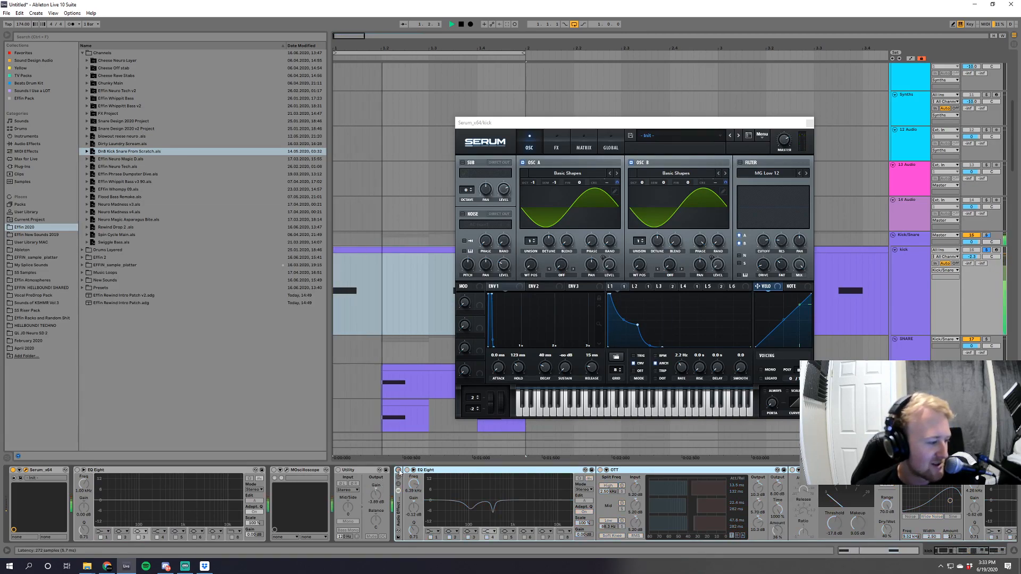
click(398, 471)
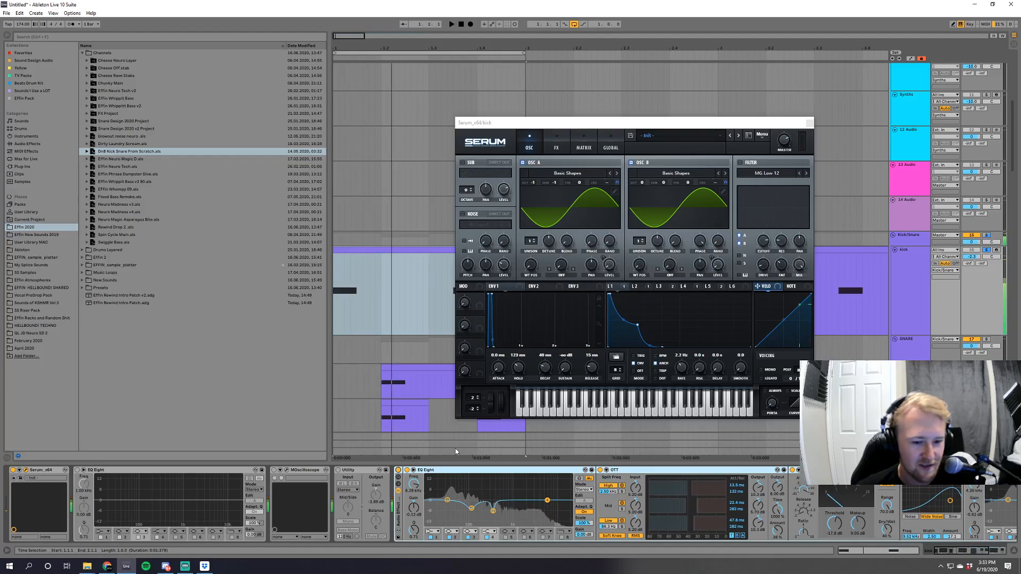
key(space)
click(398, 471)
key(space)
key(space)
click(398, 471)
key(space)
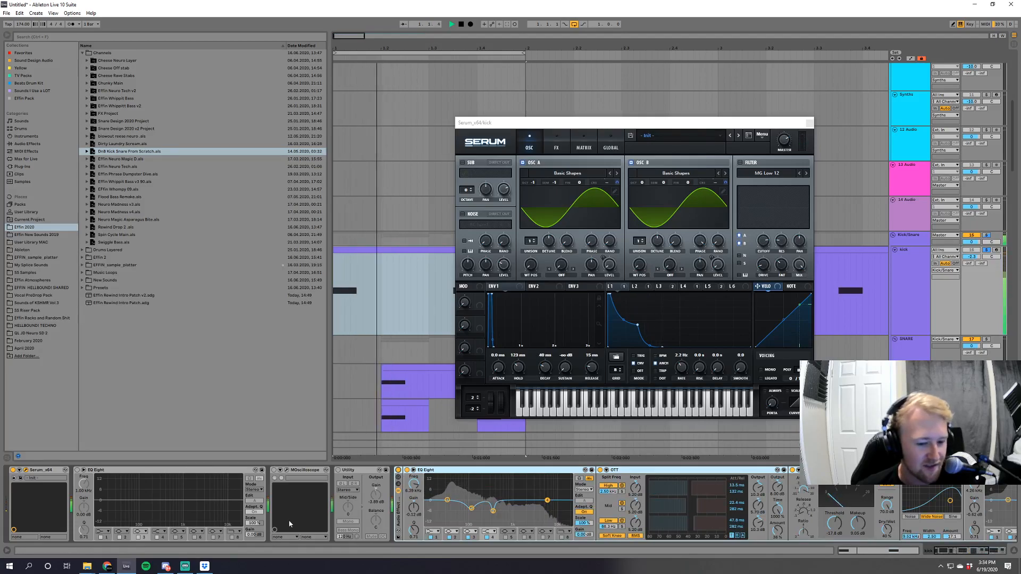
key(space)
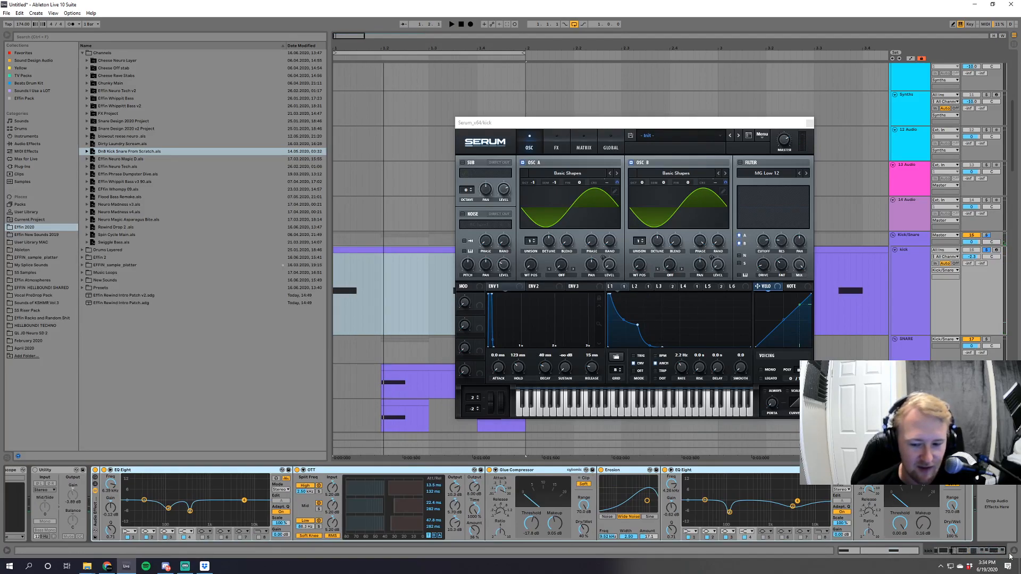
key(space)
key(space)
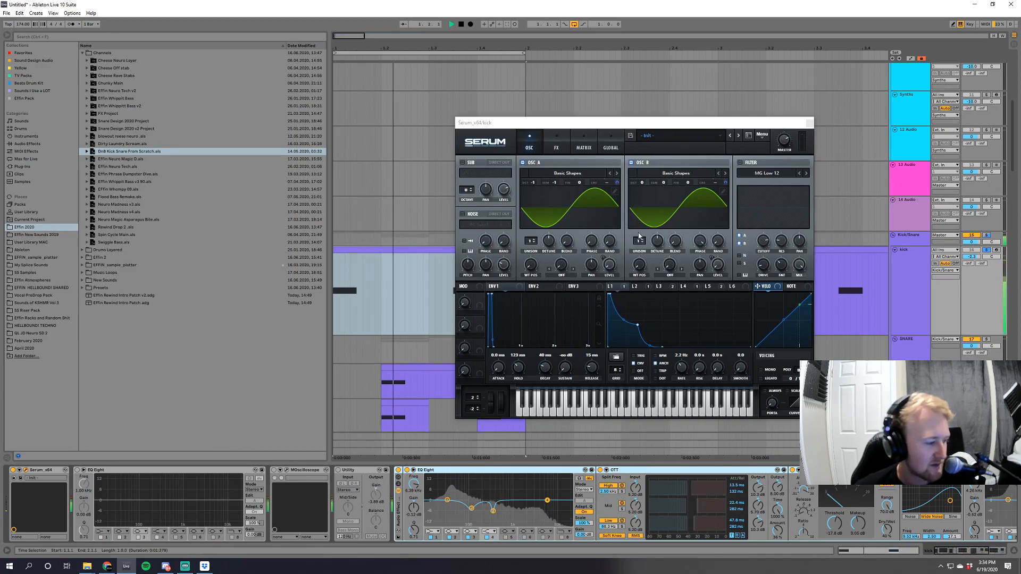
Close the kick's Serum window, turn off the drum solos and deactivate the Kick/Snare group.
click(809, 123)
click(987, 249)
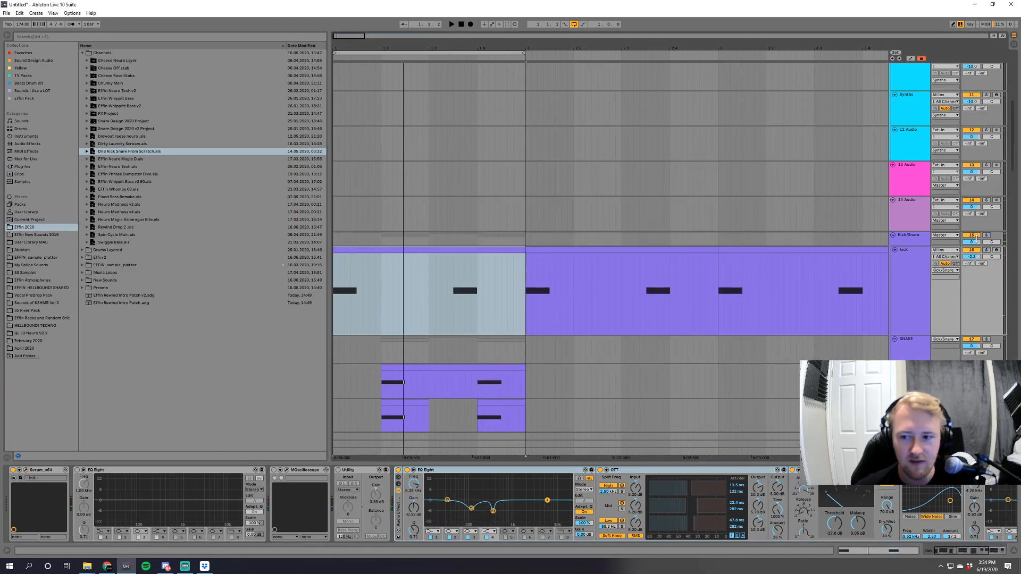
click(975, 235)
Extend the loop to two bars, and solo and play the 4 Operator track with its device chain shown.
drag(1014, 149, 1018, 72)
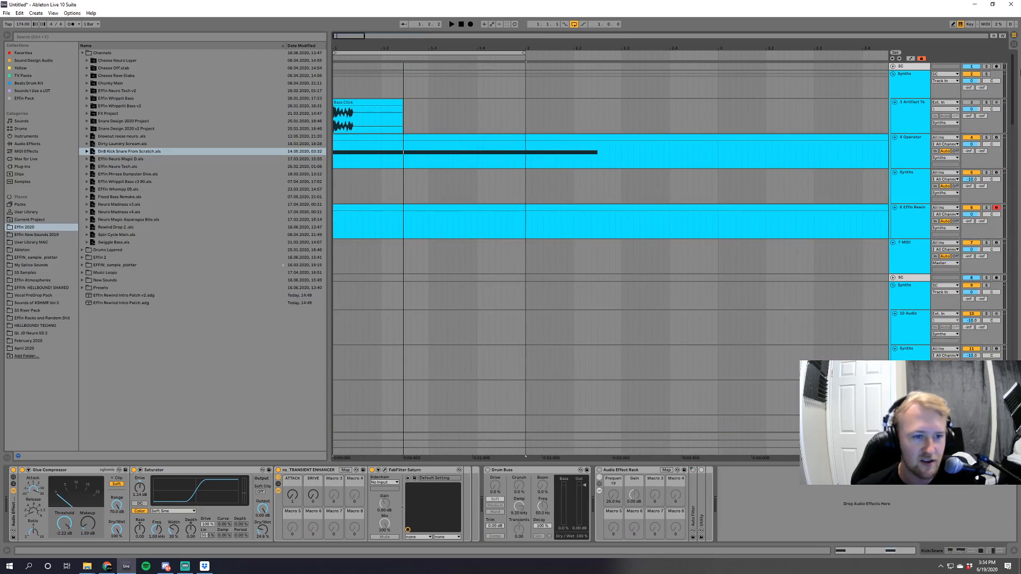
scroll(783, 87, down, 3)
scroll(782, 88, up, 3)
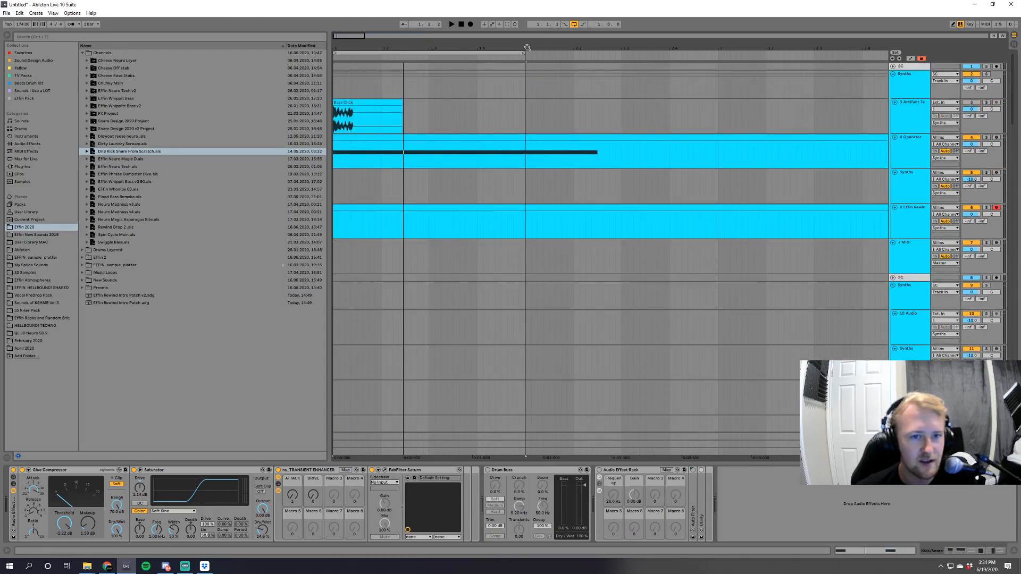
drag(523, 51, 718, 51)
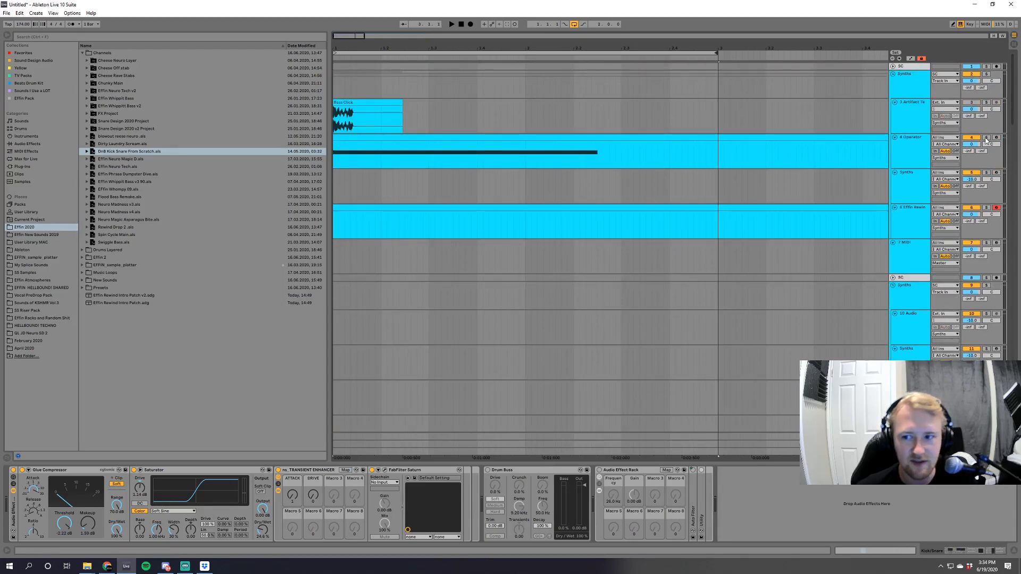
click(985, 138)
key(space)
Play the Operator track and examine the synth's filter envelope settings.
key(space)
click(830, 92)
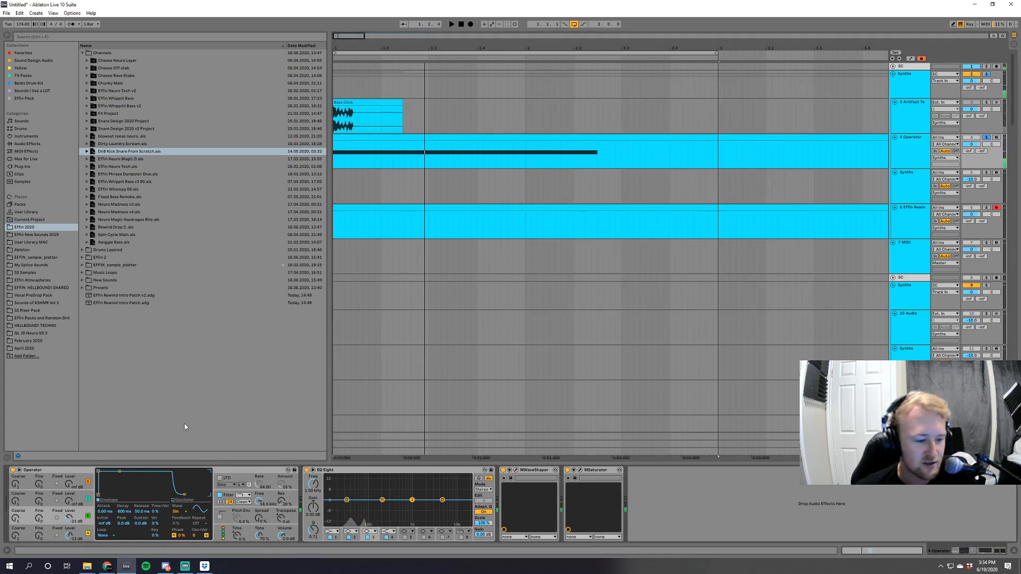
key(space)
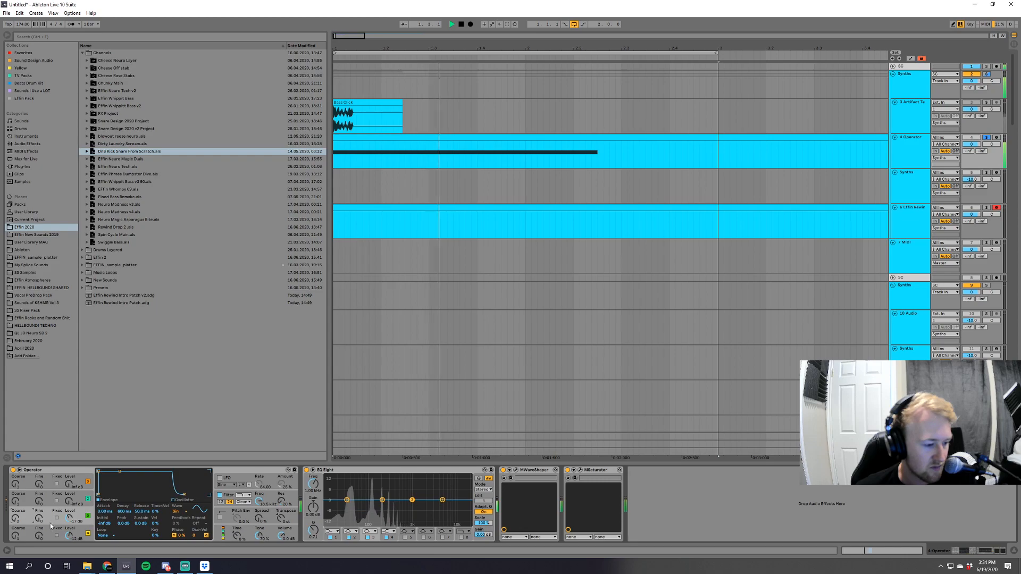
click(247, 506)
key(space)
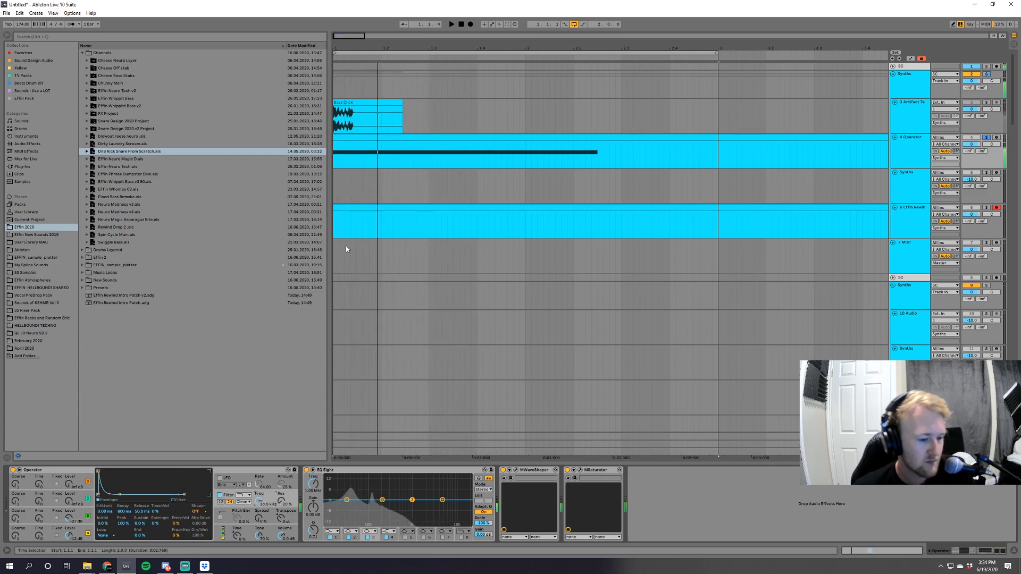
Lower Operator's filter frequency to near its minimum, draw a rising and falling Filter Freq automation at the clip's start, and play it.
drag(337, 34, 338, 84)
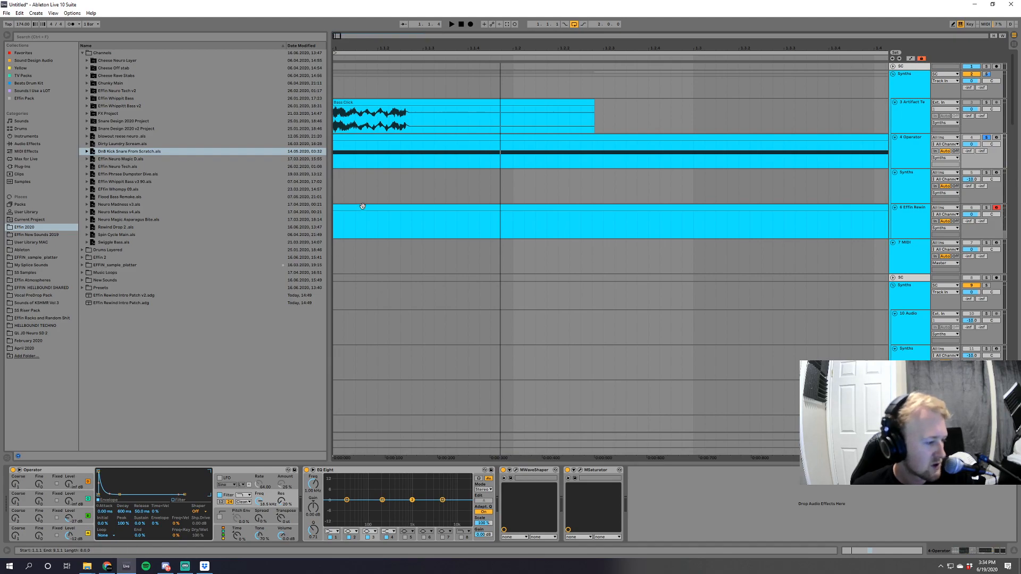
key(a)
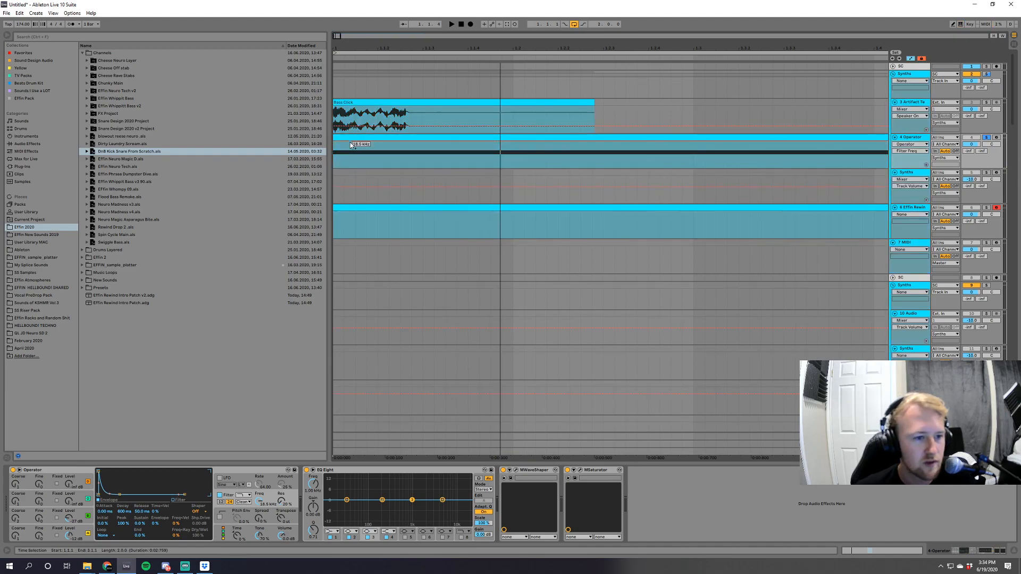
drag(258, 503, 258, 568)
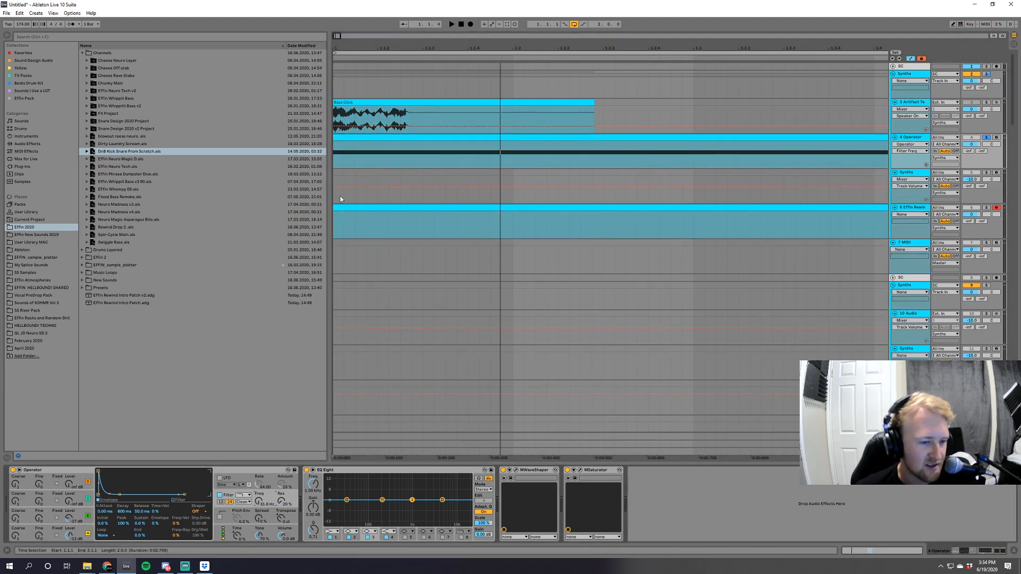
drag(388, 152, 491, 168)
key(space)
Adjust the falling part of the Filter Freq automation on the Operator track and audition the sweep.
key(space)
key(space)
drag(415, 159, 456, 163)
key(space)
key(space)
key(space)
key(space)
key(space)
key(space)
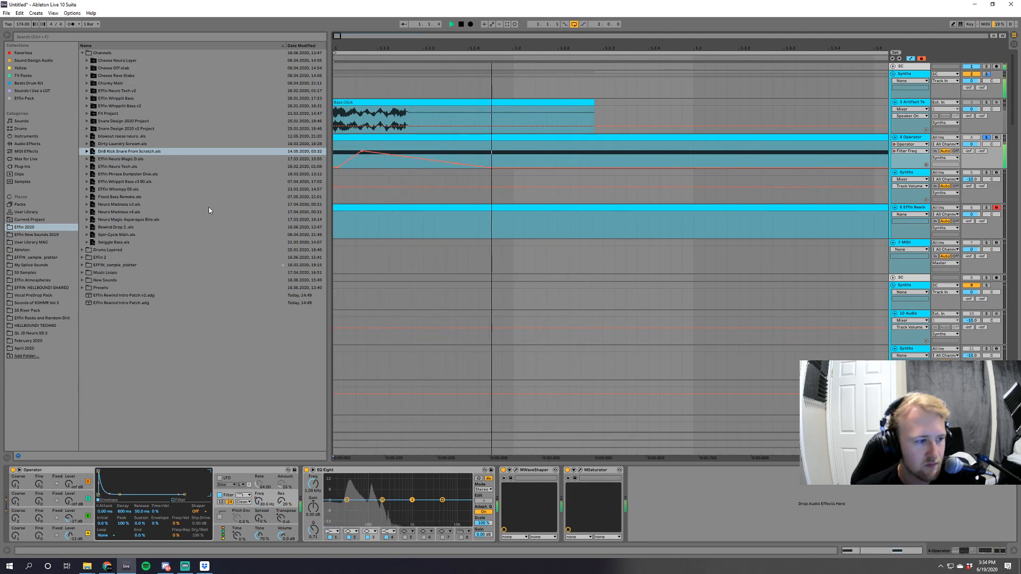
key(space)
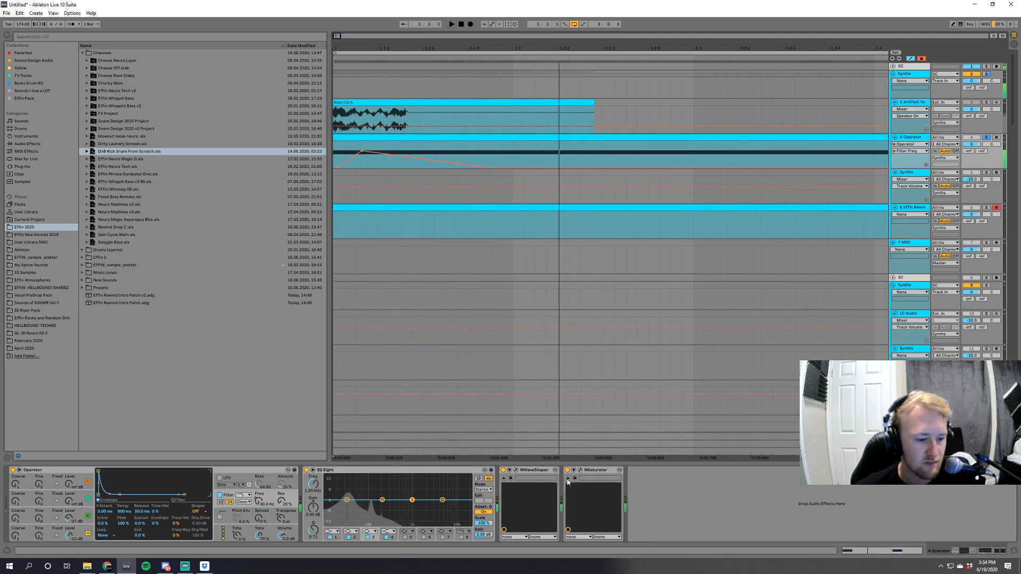
Open MWaveShaper on the Operator track, steepen its linear shaping curve and audition the distortion.
click(517, 471)
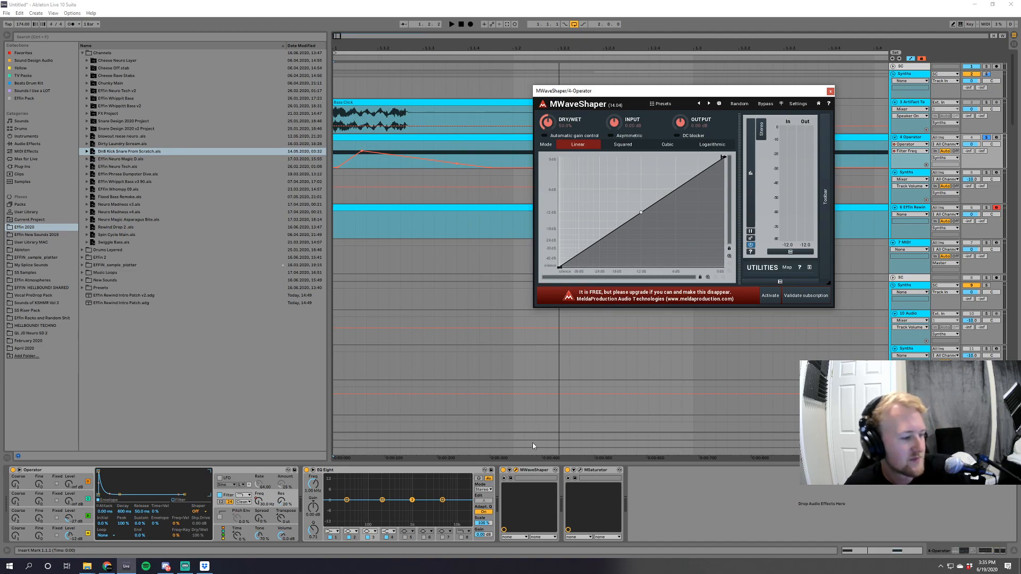
key(space)
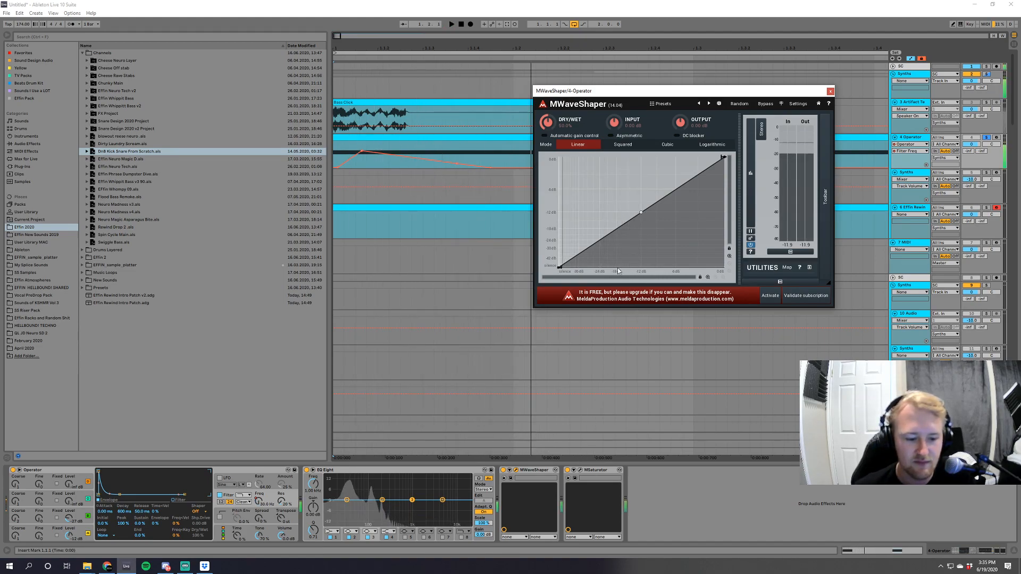
drag(644, 187, 548, 88)
key(space)
key(space)
key(space)
key(space)
key(space)
Raise MWaveShaper's dry/wet amount slightly and audition the Operator sound repeatedly.
key(space)
key(space)
drag(547, 122, 548, 119)
Move the upper point of MWaveShaper's curve to a higher input level for a gentler slope, and play the result.
key(space)
key(space)
key(space)
key(space)
key(space)
key(space)
key(space)
key(space)
key(space)
key(space)
key(space)
key(space)
Lower MWaveShaper's output level, raise its input gain and audition the distorted Operator sound repeatedly.
key(space)
key(space)
key(space)
key(space)
drag(589, 157, 616, 157)
Fine-tune MWaveShaper's dry/wet and input gain while auditioning, and close the plugin window.
key(space)
key(space)
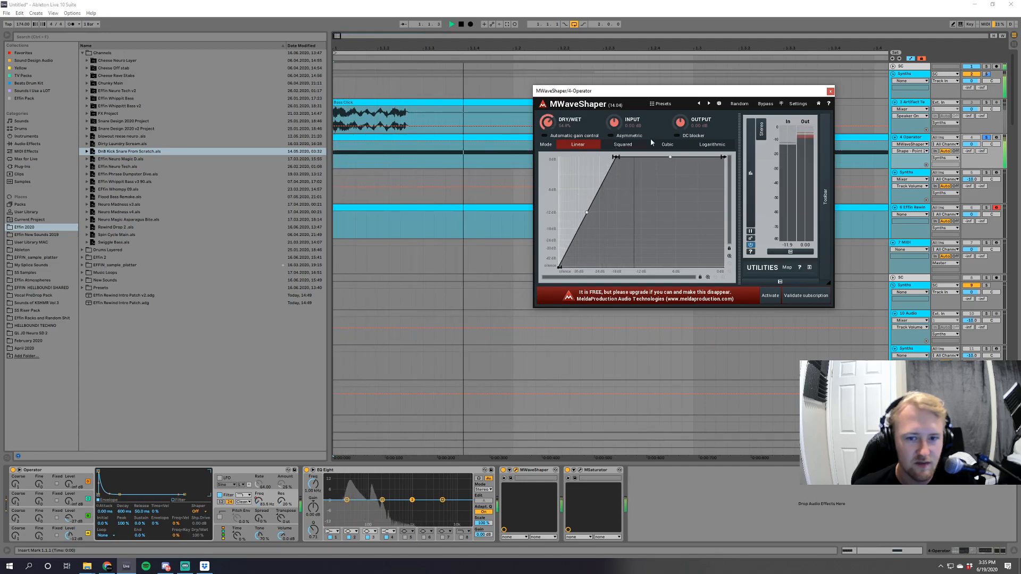
drag(680, 121, 681, 126)
key(space)
key(space)
drag(615, 125, 616, 124)
key(space)
key(space)
key(space)
key(space)
key(space)
key(space)
key(space)
key(space)
key(space)
drag(547, 122, 548, 121)
key(space)
key(space)
key(space)
key(space)
key(space)
drag(615, 122, 615, 123)
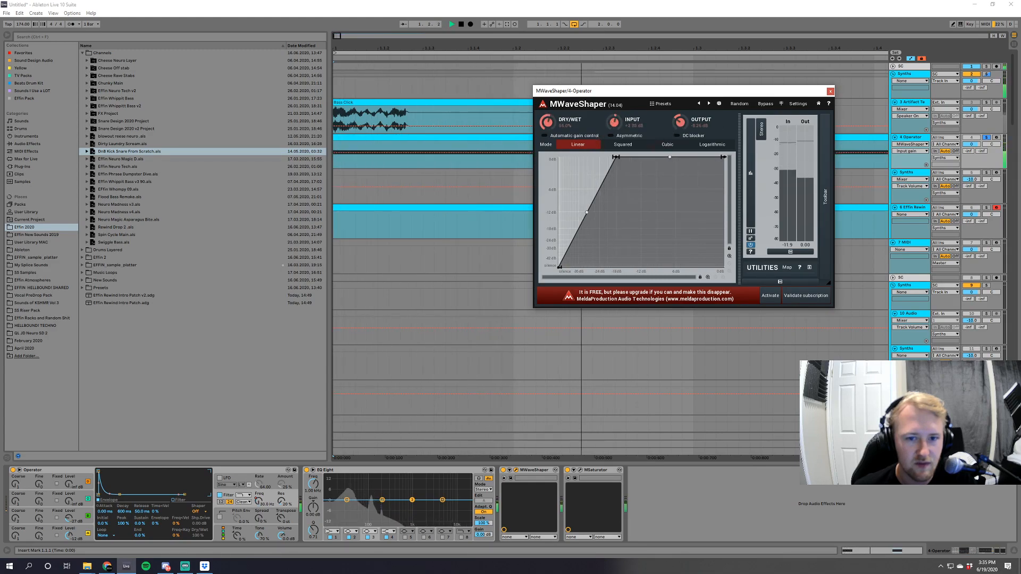
key(space)
key(space)
Open MSaturator on the Operator track, raise its input gain and audition the saturation.
key(space)
key(space)
key(space)
key(space)
click(831, 91)
key(space)
key(space)
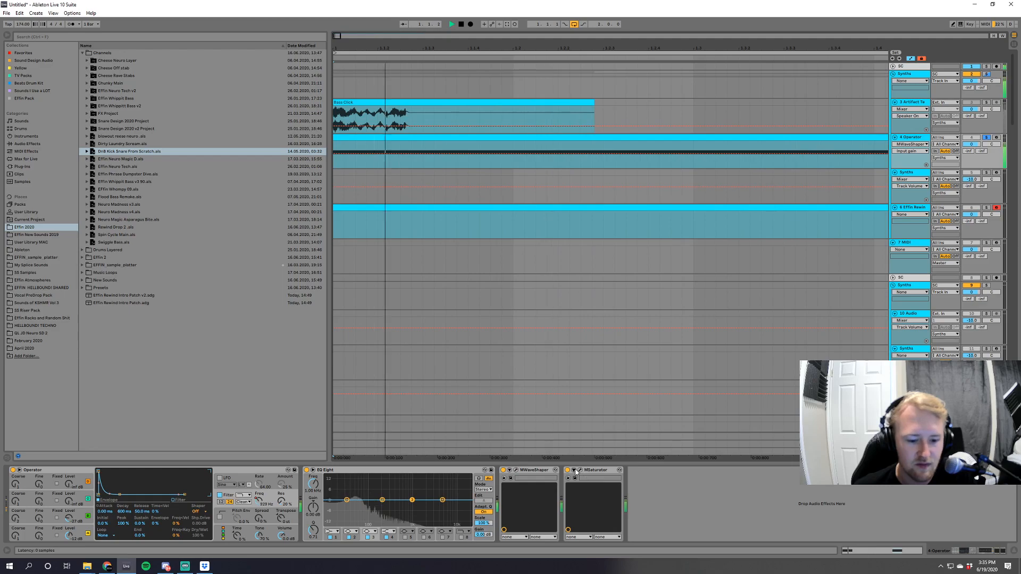
key(space)
click(576, 471)
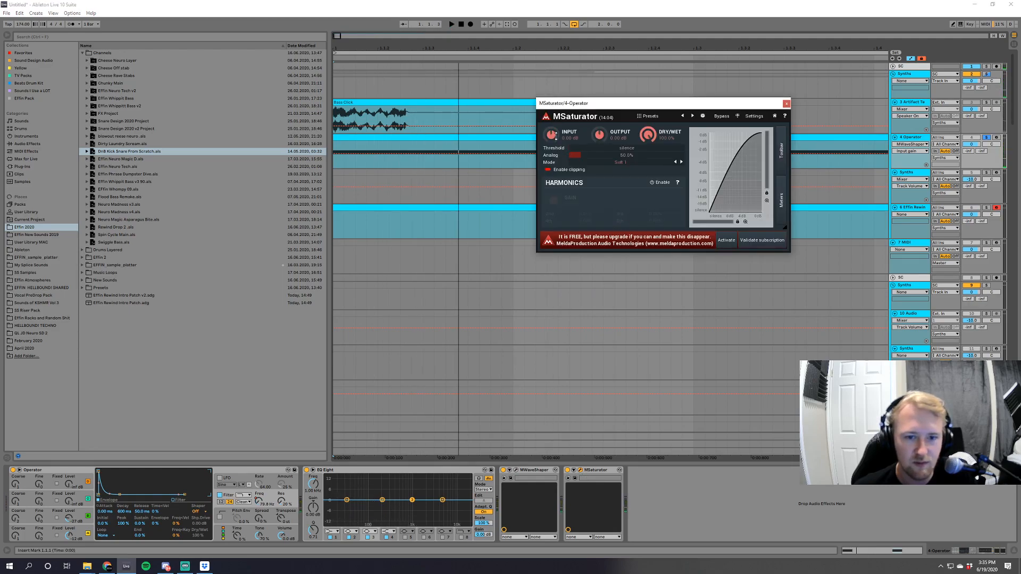
key(space)
mouse_move(555, 136)
mouse_down()
mouse_move(556, 123)
mouse_move(552, 137)
mouse_up()
key(space)
Audition MSaturator's successive saturation modes, settle on Clip 1 and close the plugin.
key(space)
key(space)
key(space)
key(space)
key(space)
key(space)
key(space)
key(space)
key(space)
click(682, 162)
key(space)
key(space)
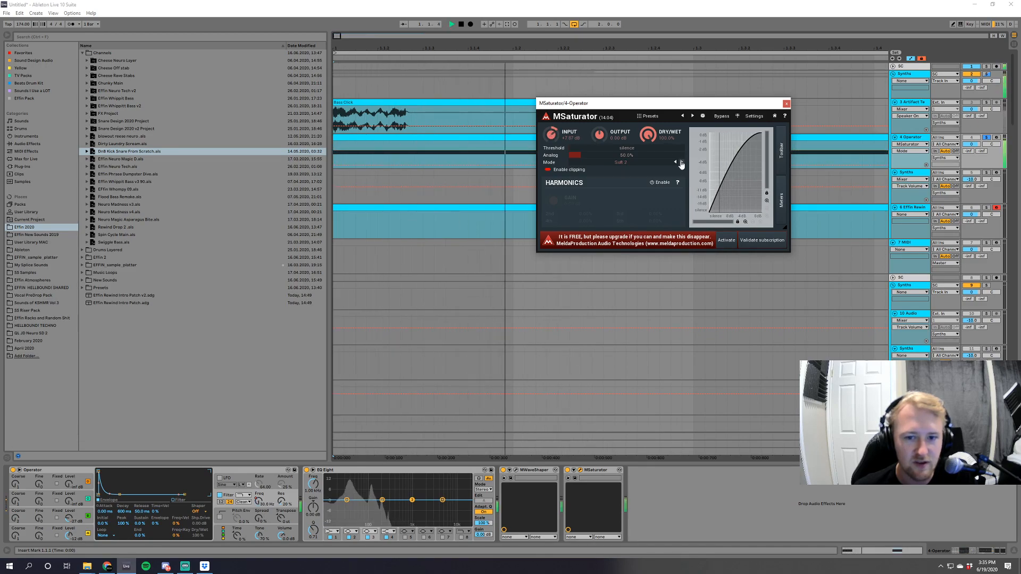
click(681, 162)
key(space)
key(space)
key(space)
key(space)
click(681, 162)
Audition the saturated bass repeatedly and adjust Operator's Tone amount.
key(space)
key(space)
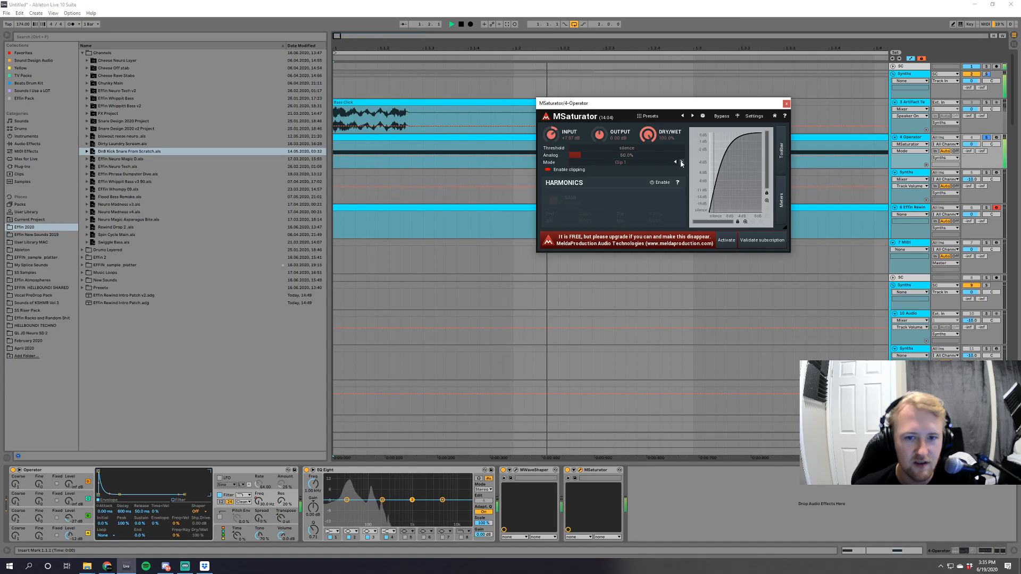
key(space)
click(787, 104)
key(space)
key(space)
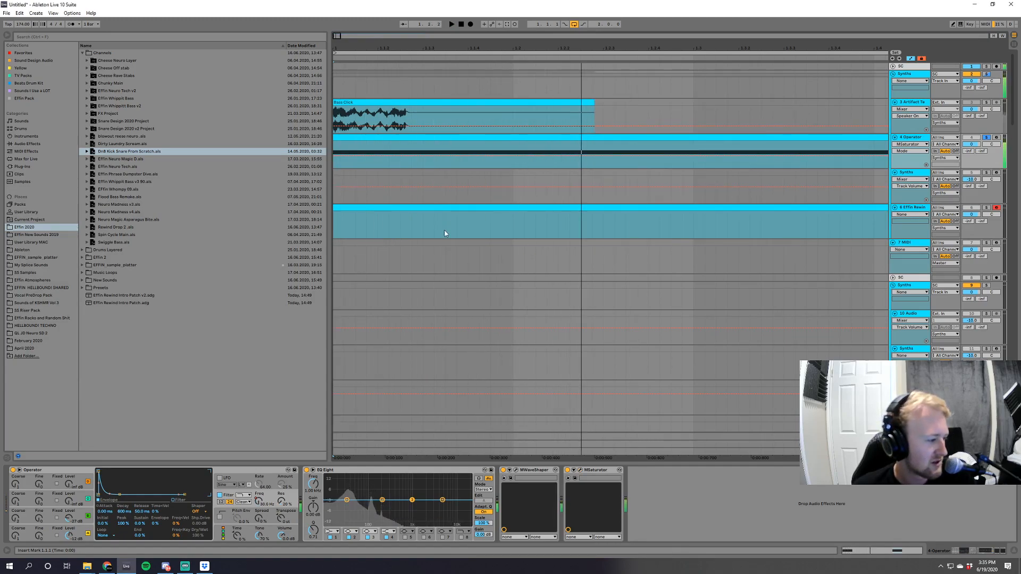
key(space)
key(space)
key(space)
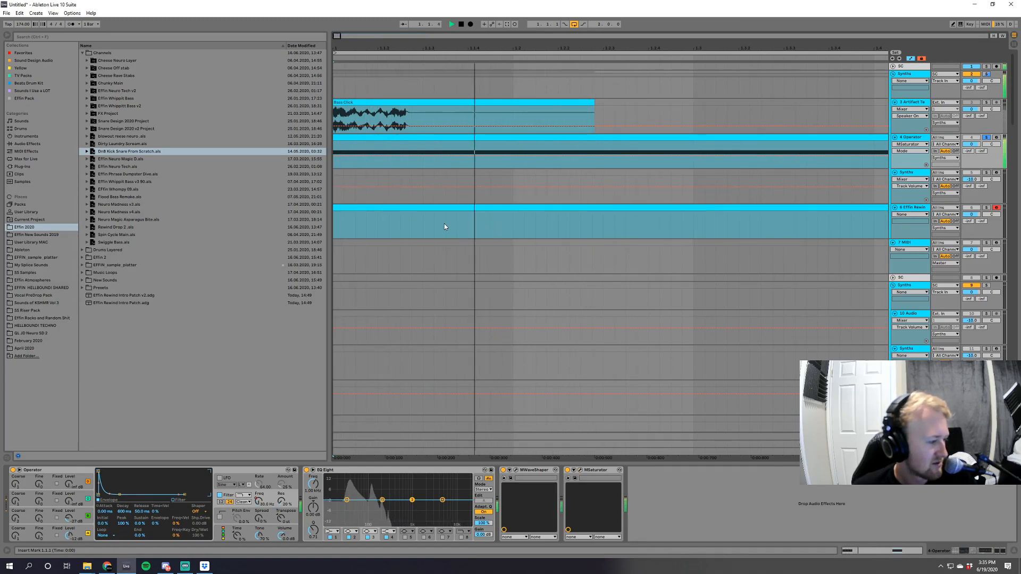
key(space)
key(space)
key(space)
key(space)
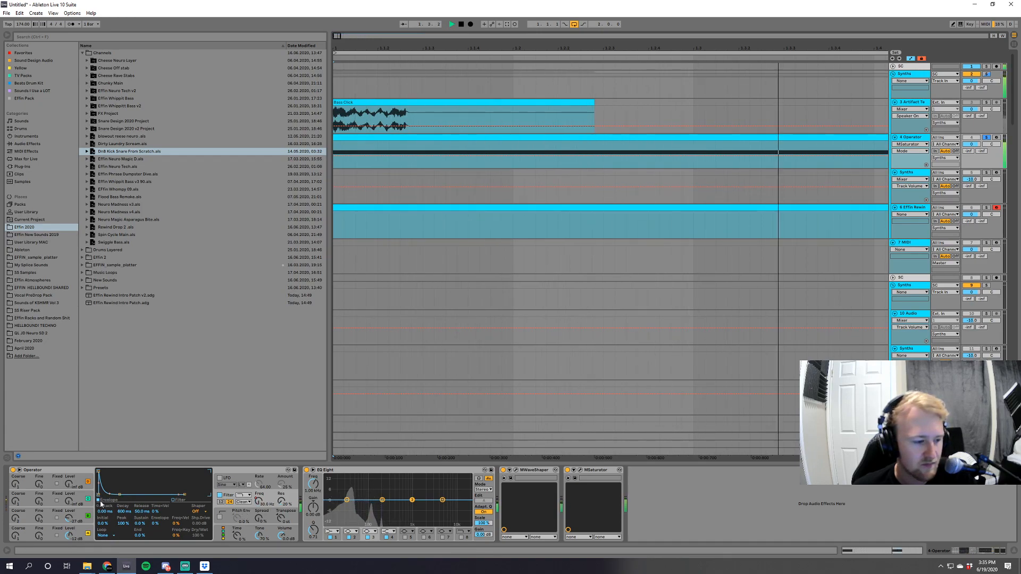
click(261, 533)
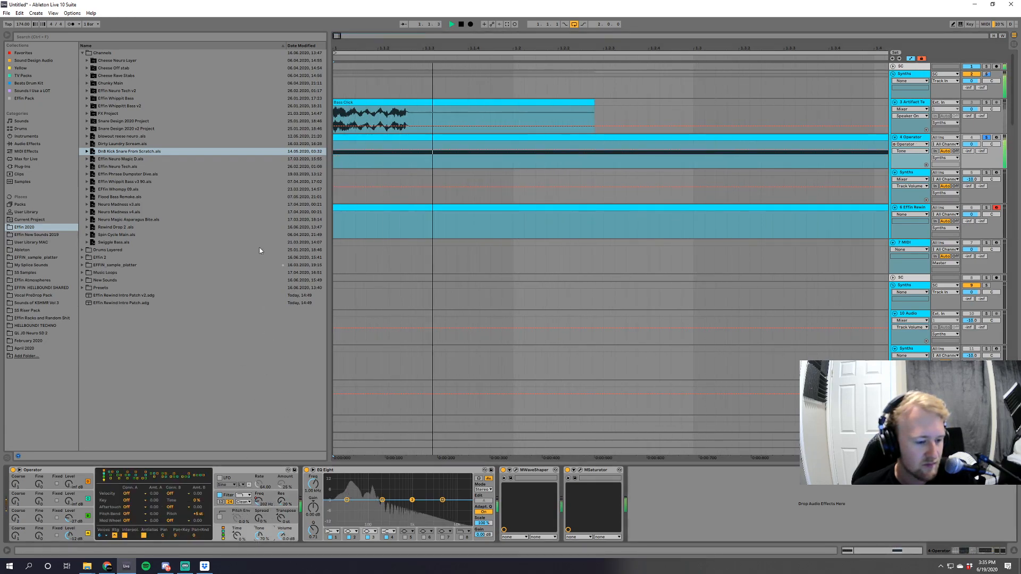
drag(263, 530, 262, 515)
Add a Saturator and the Multiband Dynamics OTT preset to the end of the Operator track's device chain.
click(26, 136)
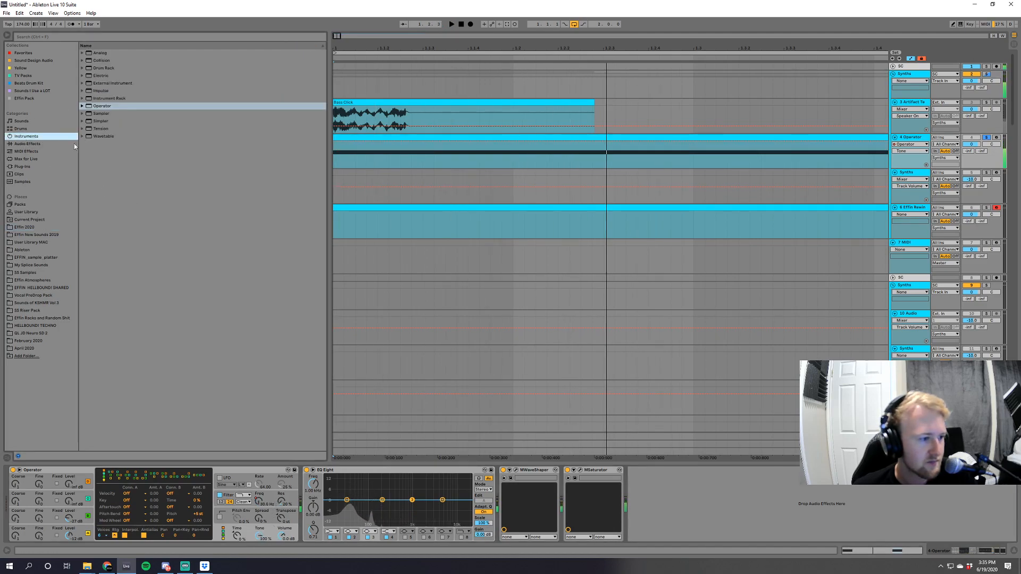
click(33, 143)
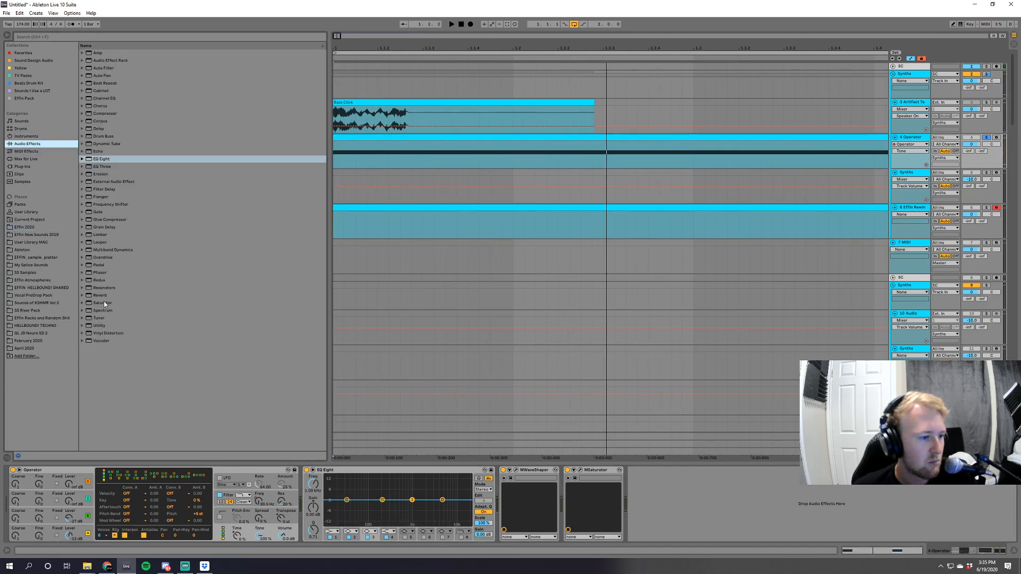
click(103, 303)
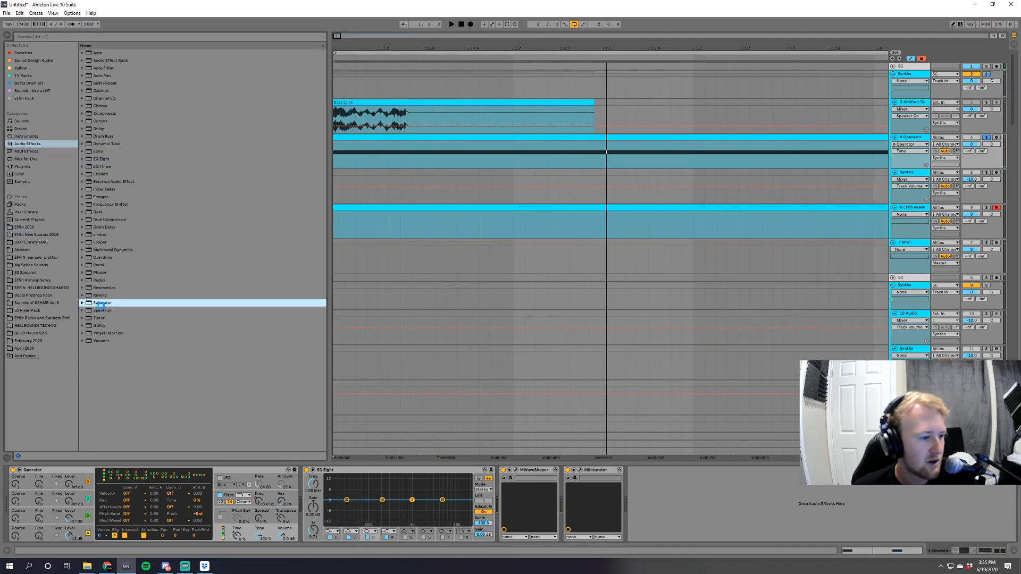
click(83, 251)
double_click(111, 333)
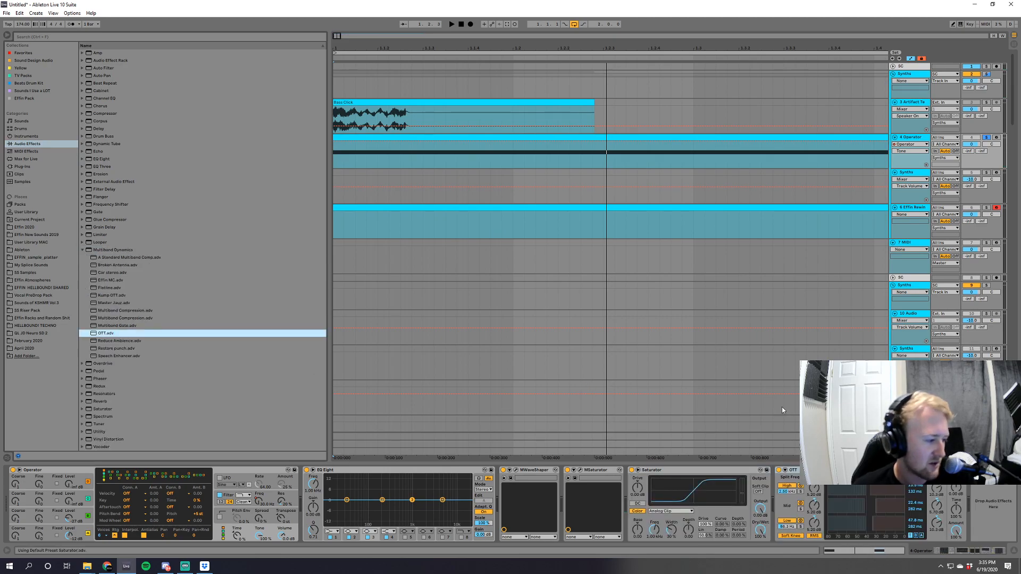
click(974, 551)
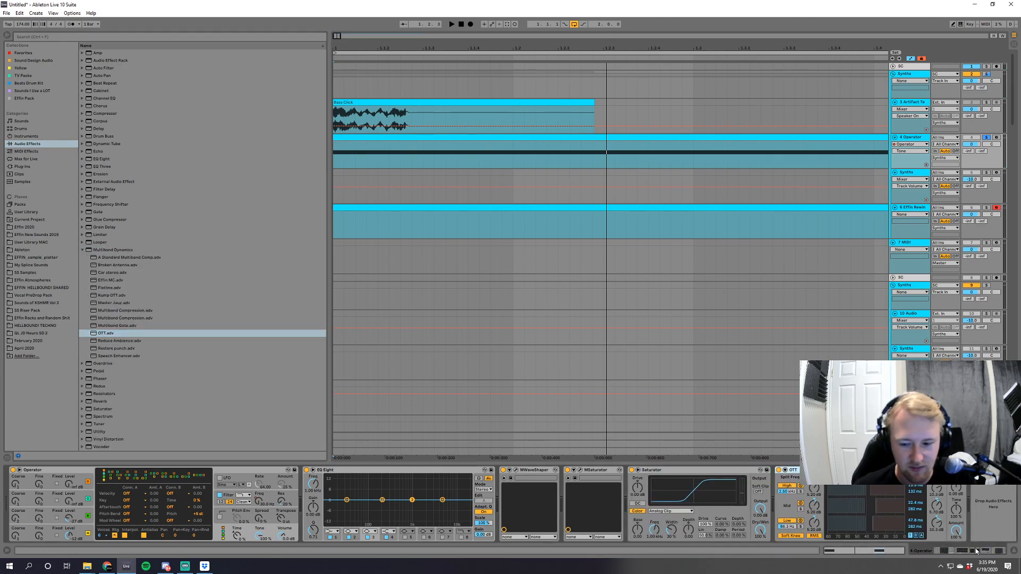
Set the Saturator to Soft Sine with more drive, and lower its dry/wet and OTT's amount during playback.
click(682, 510)
click(669, 517)
key(space)
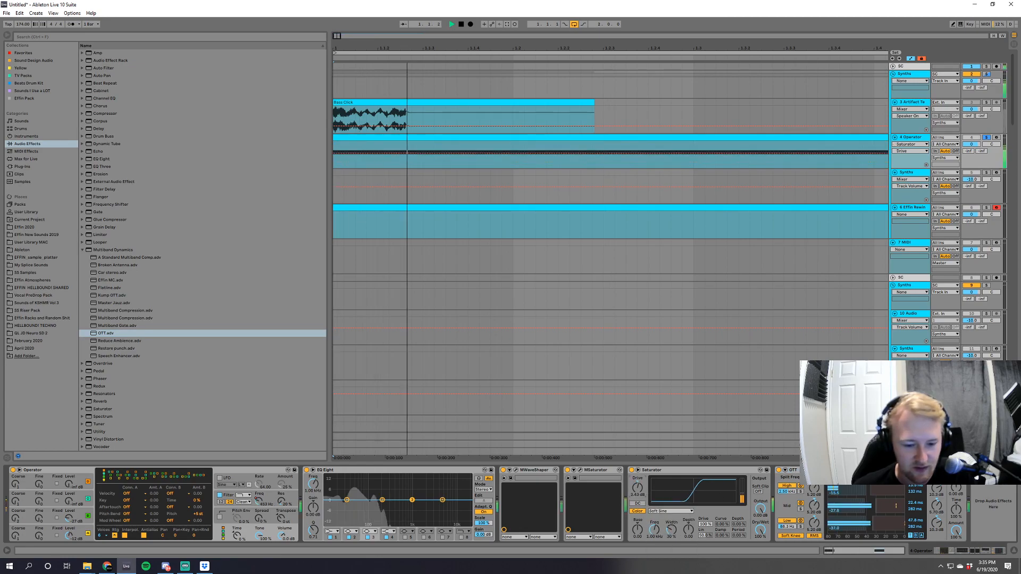
drag(760, 530, 760, 551)
drag(956, 530, 956, 565)
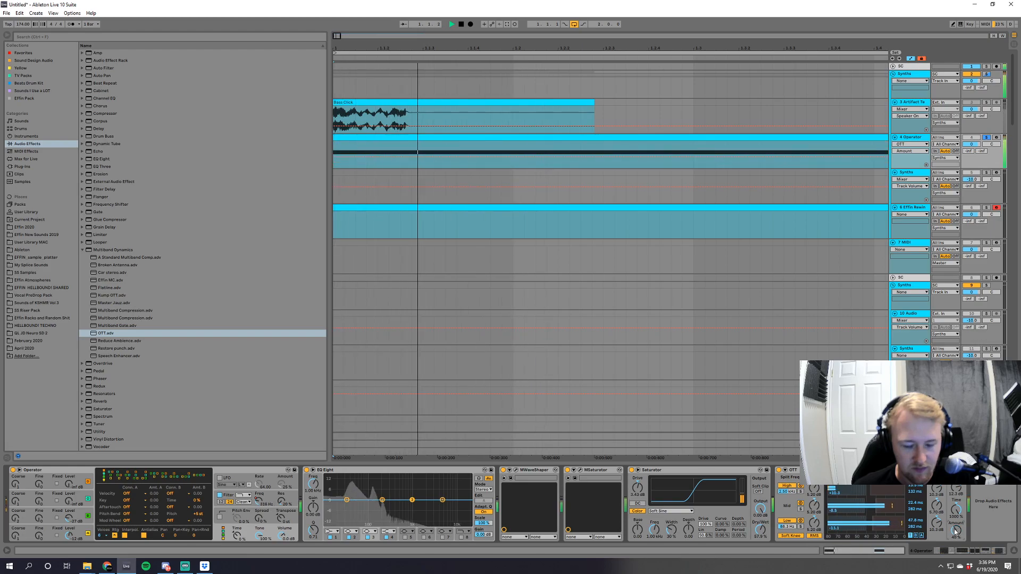
Add the kHs Disperser and SerumFX_x64 plugins after OTT on the Operator track.
click(22, 166)
key(space)
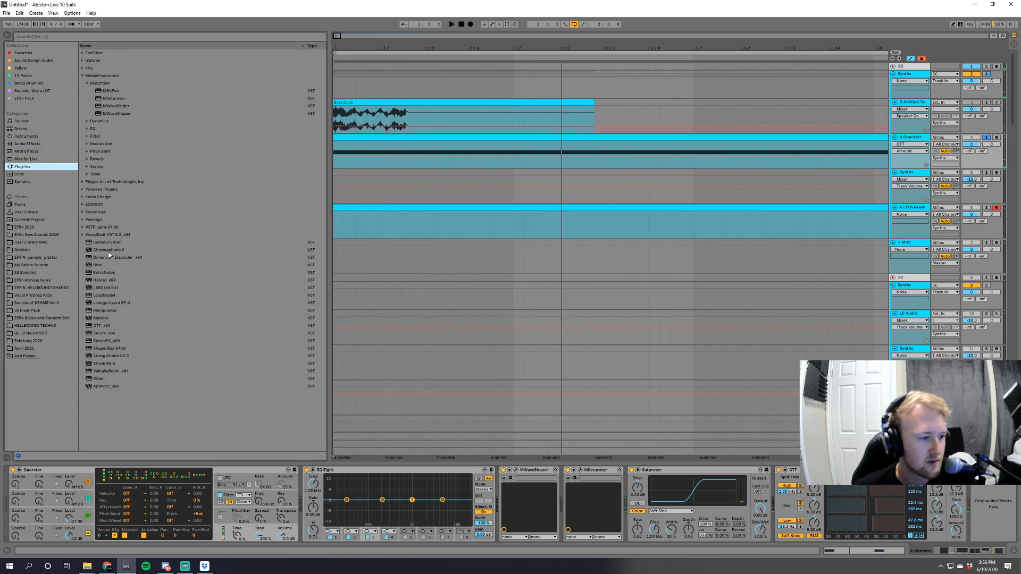
click(83, 68)
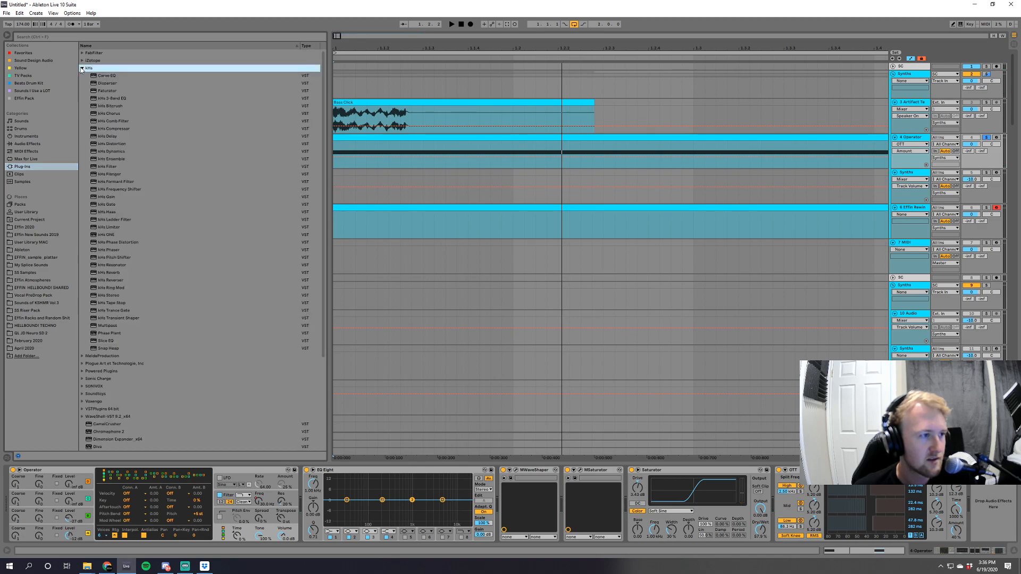
click(109, 84)
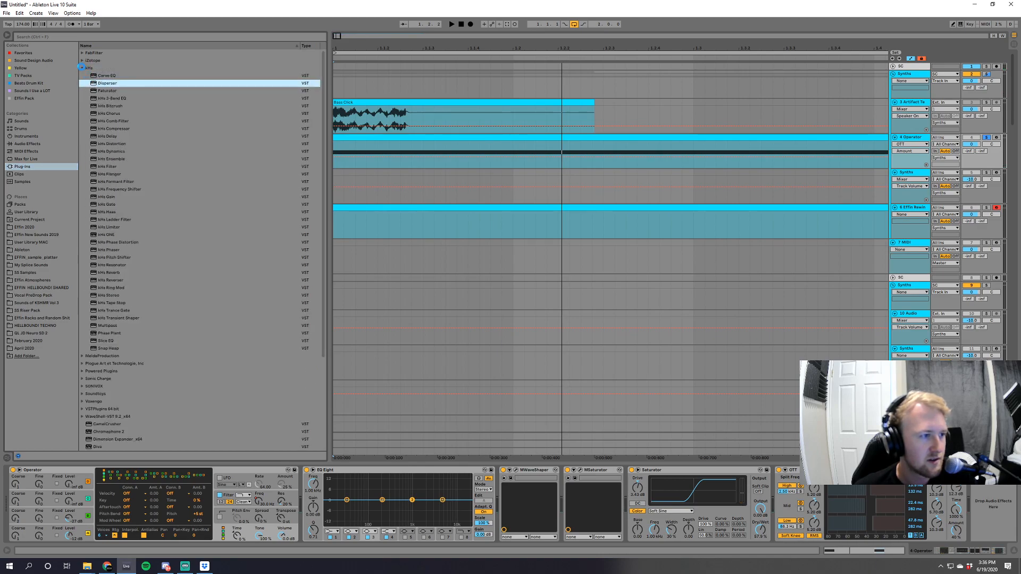
click(83, 68)
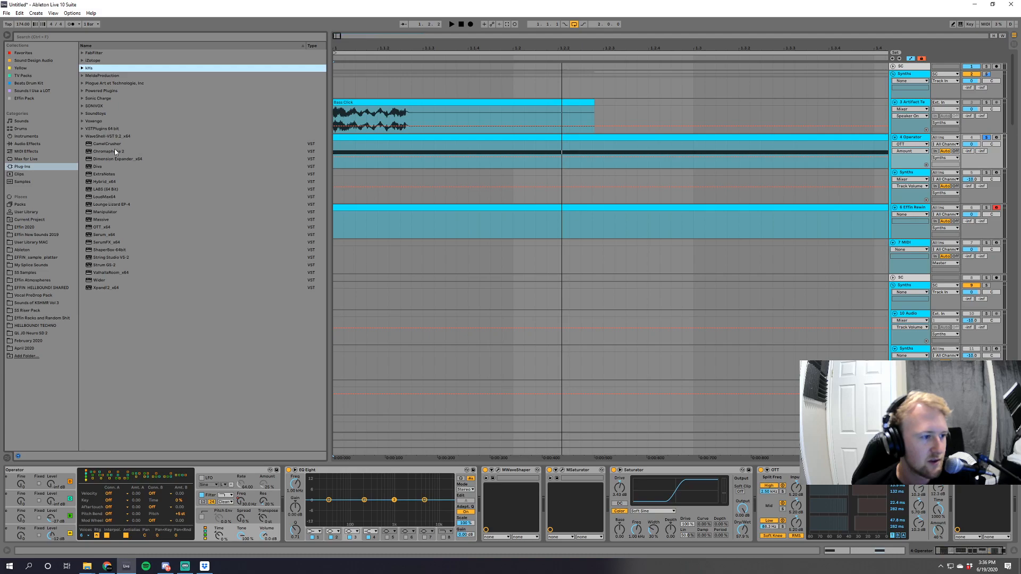
double_click(110, 243)
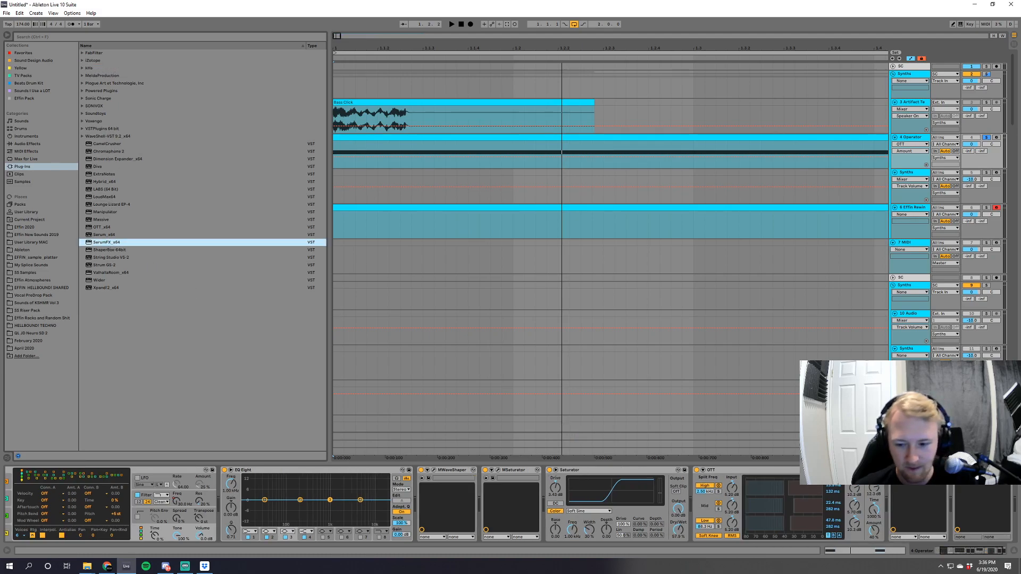
Adjust Disperser's frequency while the bass plays, and close its window.
key(space)
drag(628, 145, 664, 144)
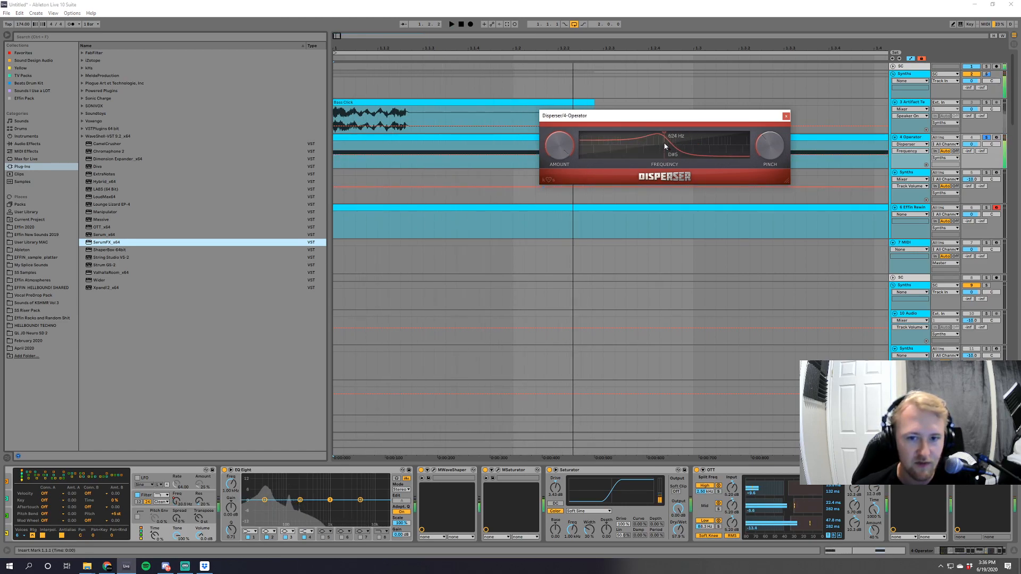
click(786, 116)
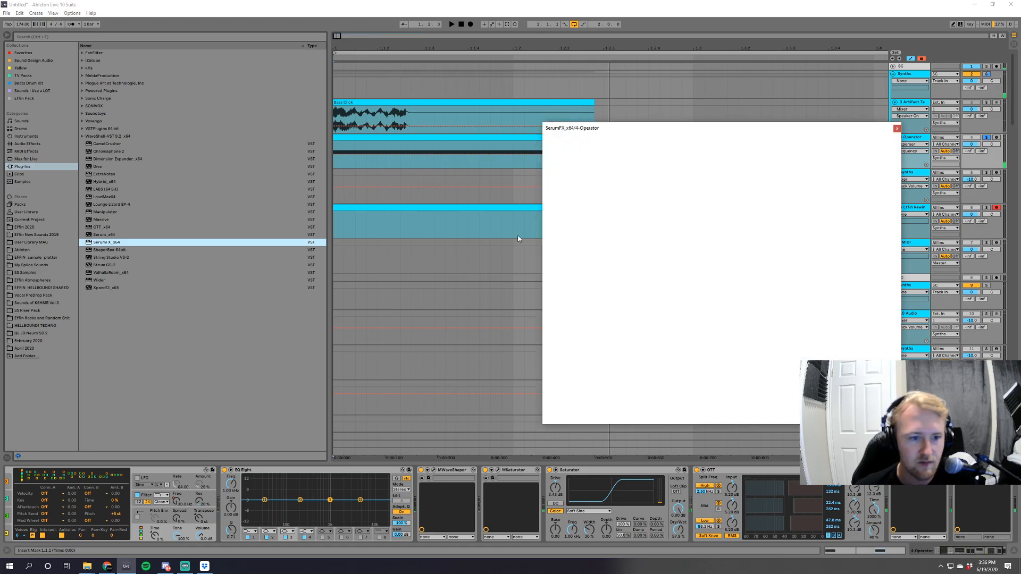
Enable SerumFX's filter with the Phs 48+ type, adjust its cutoff while auditioning, and close the plugin.
key(space)
key(space)
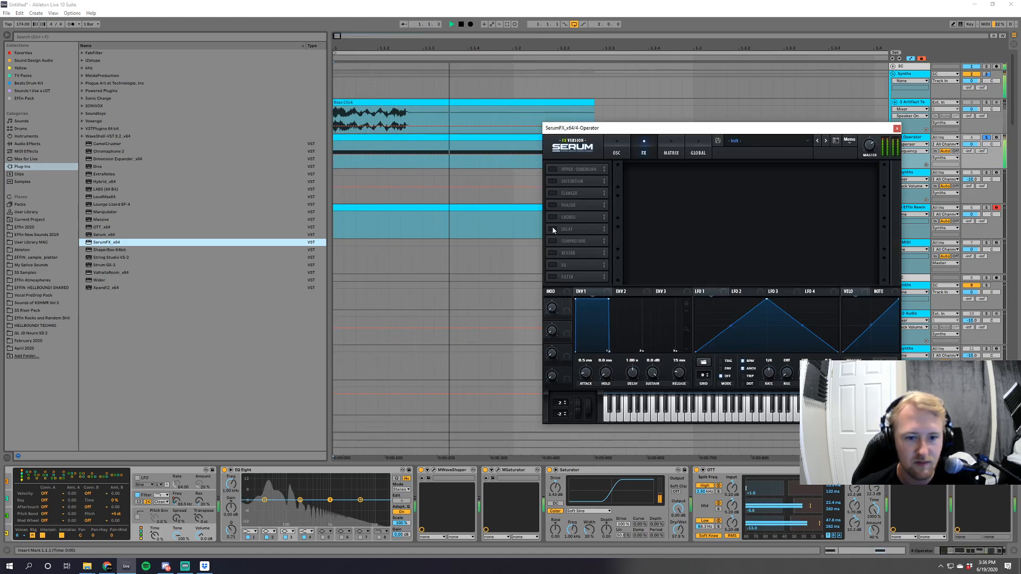
click(552, 277)
click(678, 176)
mouse_move(680, 213)
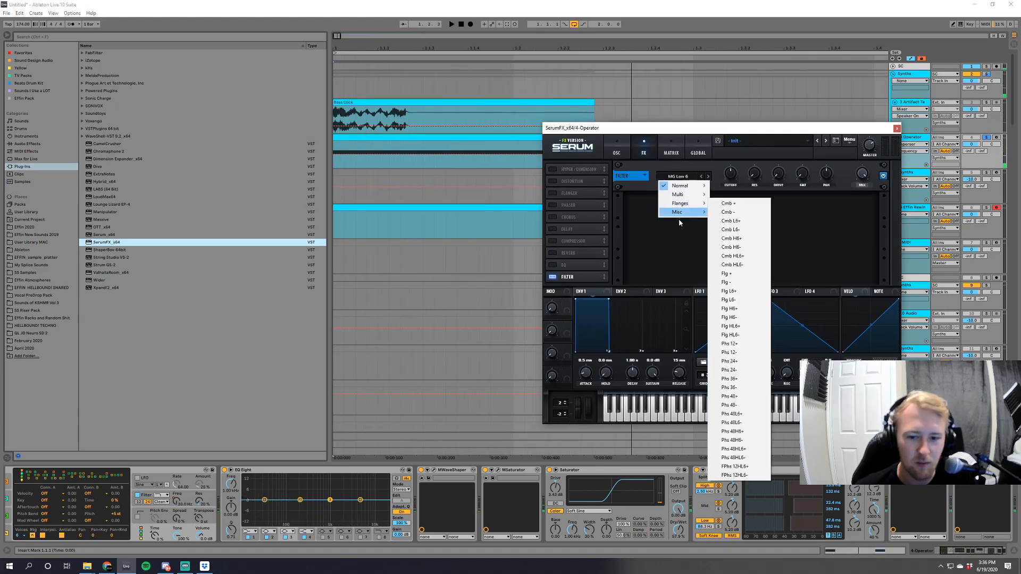
click(751, 408)
key(space)
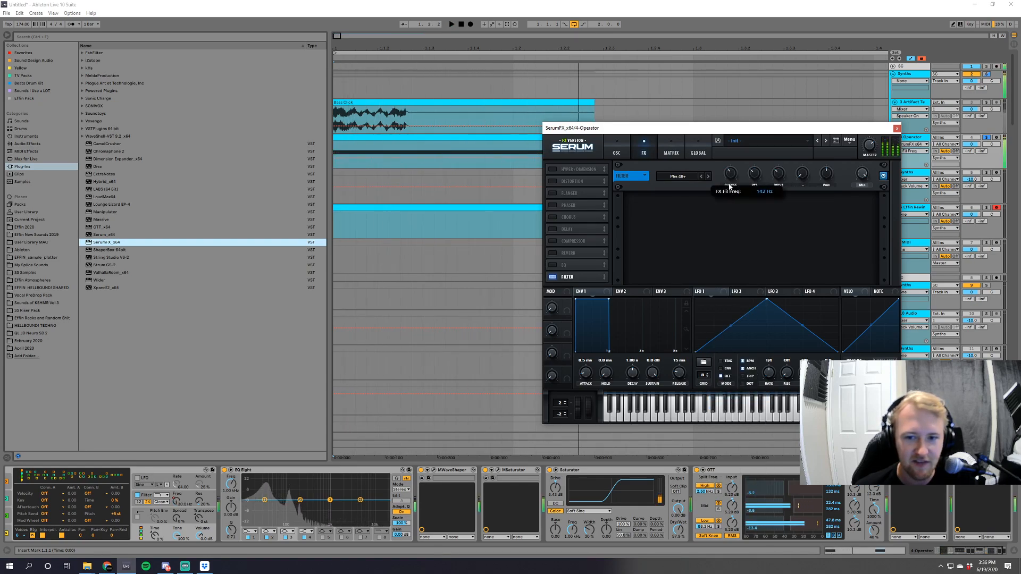
click(897, 128)
Add an Amp set to the Clean model and a second OTT after SerumFX on the Operator track.
click(27, 144)
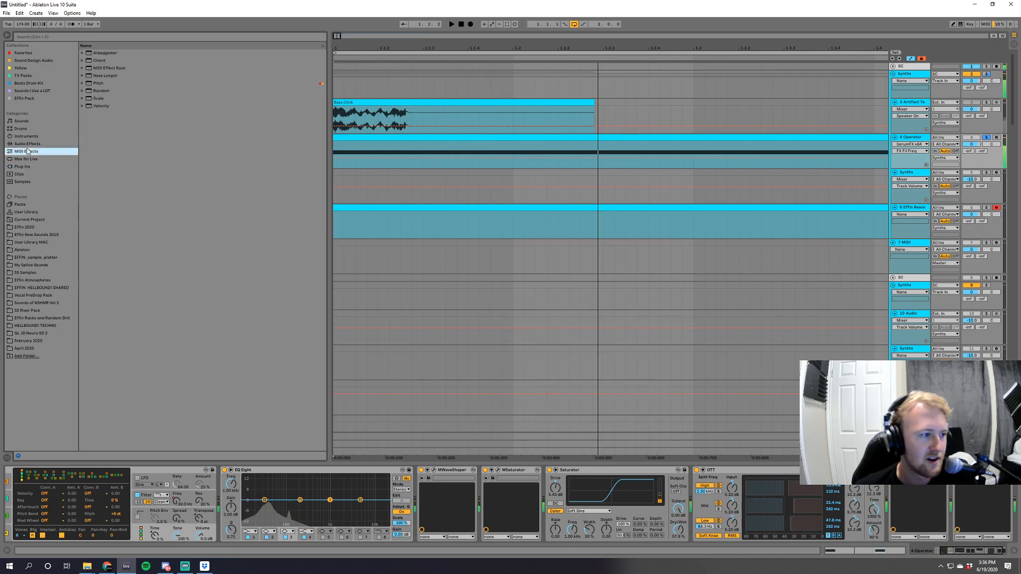
click(82, 250)
key(space)
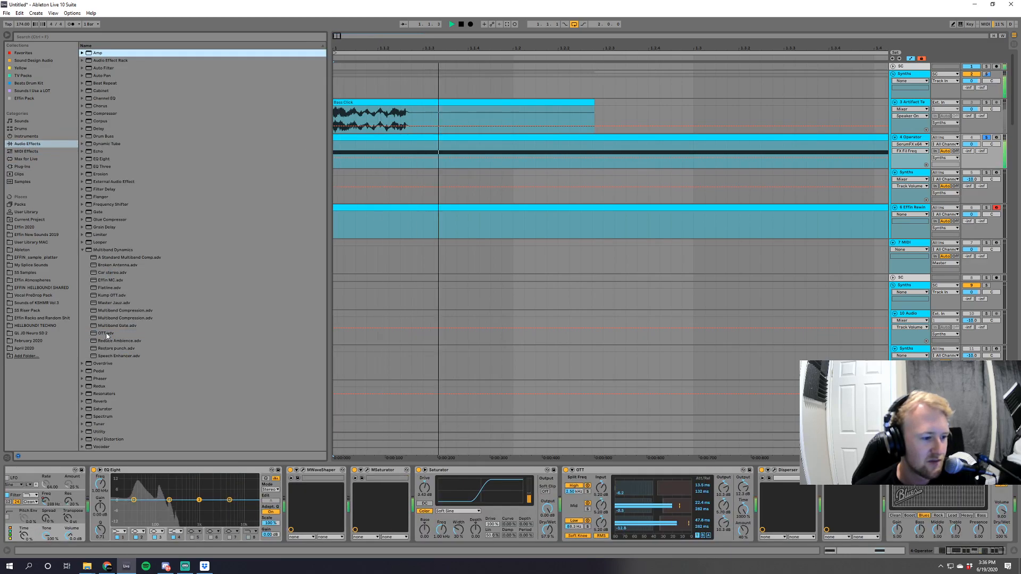
double_click(106, 334)
key(space)
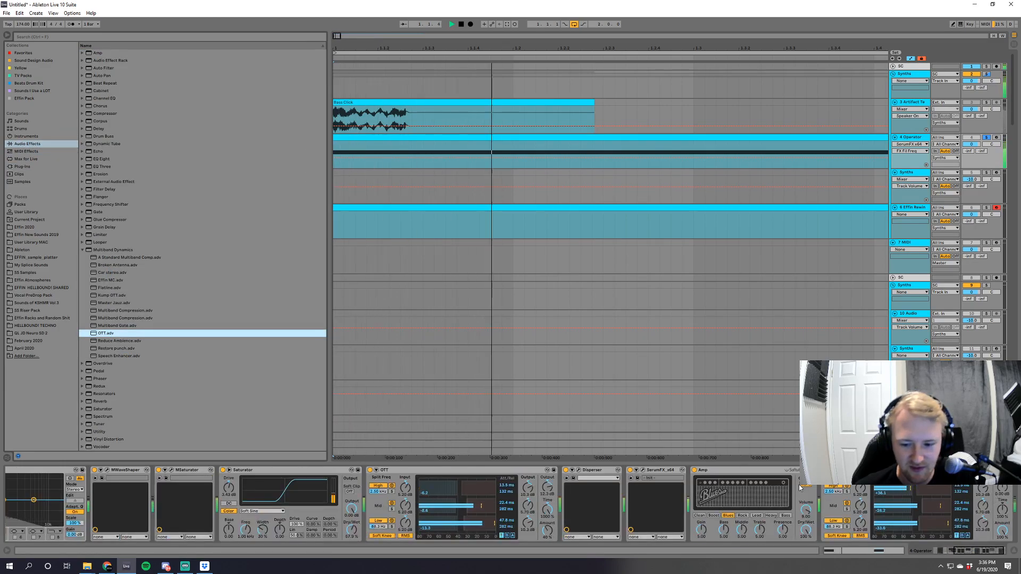
click(698, 515)
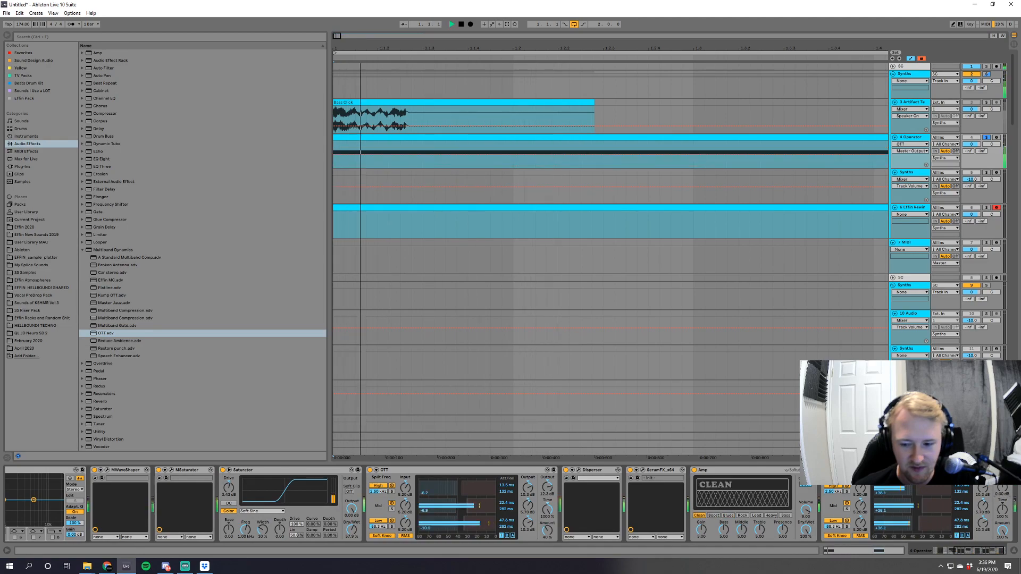
Adjust the second OTT's master output and amount while auditioning the bass.
drag(1002, 510, 1002, 462)
key(space)
key(space)
key(space)
key(space)
key(space)
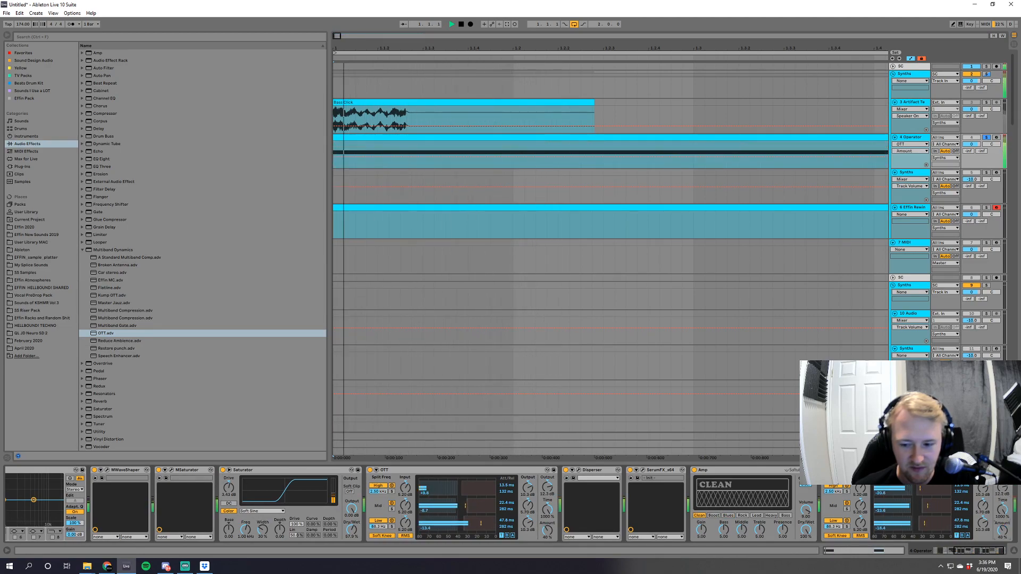
click(1002, 530)
key(space)
key(space)
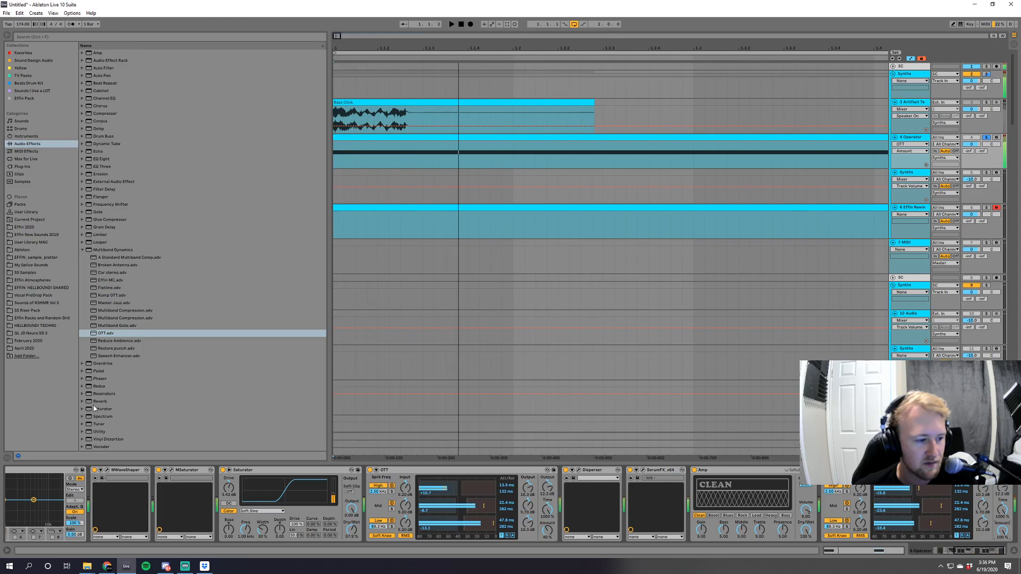
Add a Reverb and a Phaser to the Operator chain, and lower the Reverb's dry/wet.
click(285, 401)
click(106, 379)
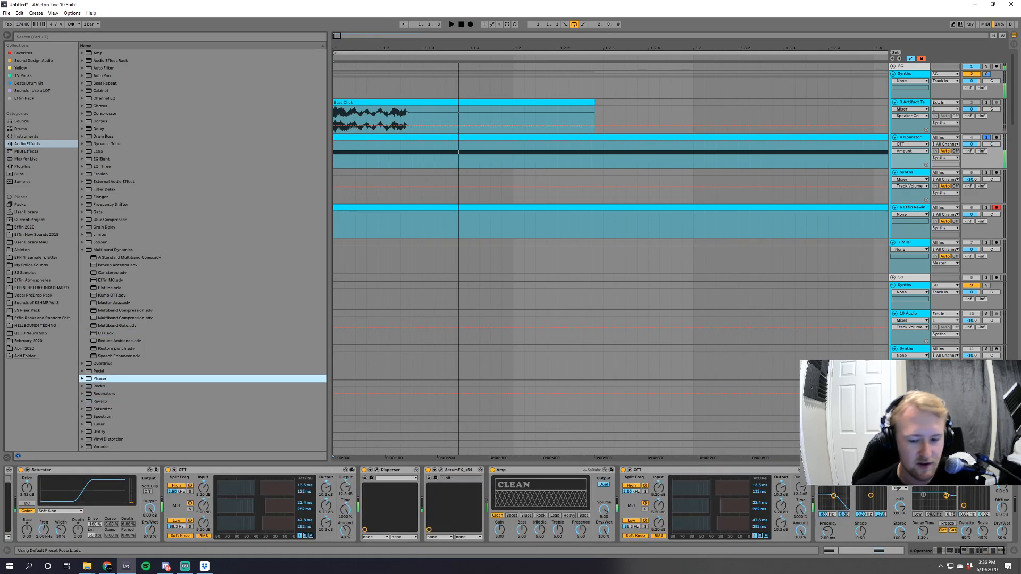
drag(763, 531, 763, 552)
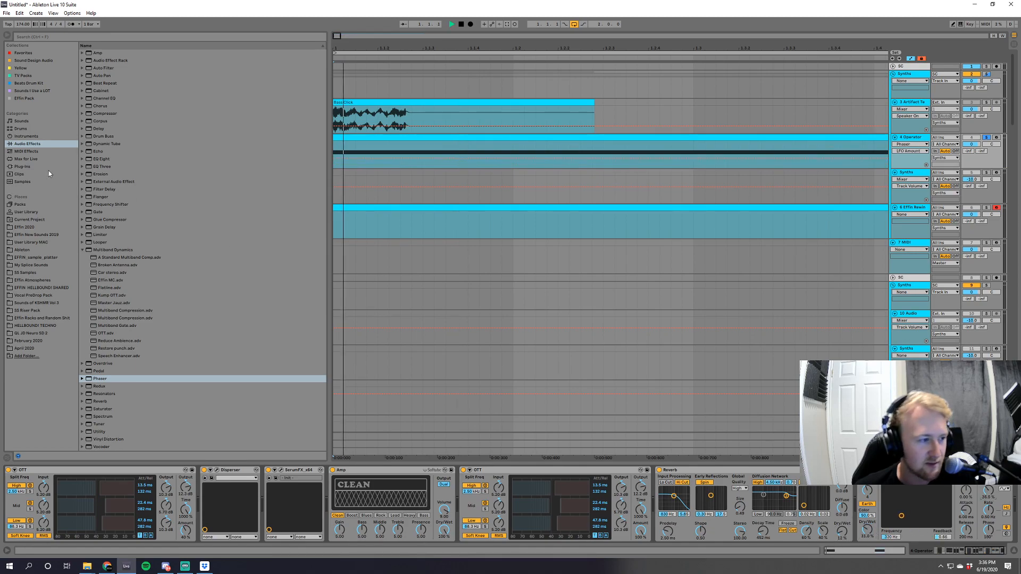
Add a second SerumFX after the Phaser, enable Hyper/Dimension, and adjust the detune and dimension mix while auditioning.
click(28, 166)
click(109, 243)
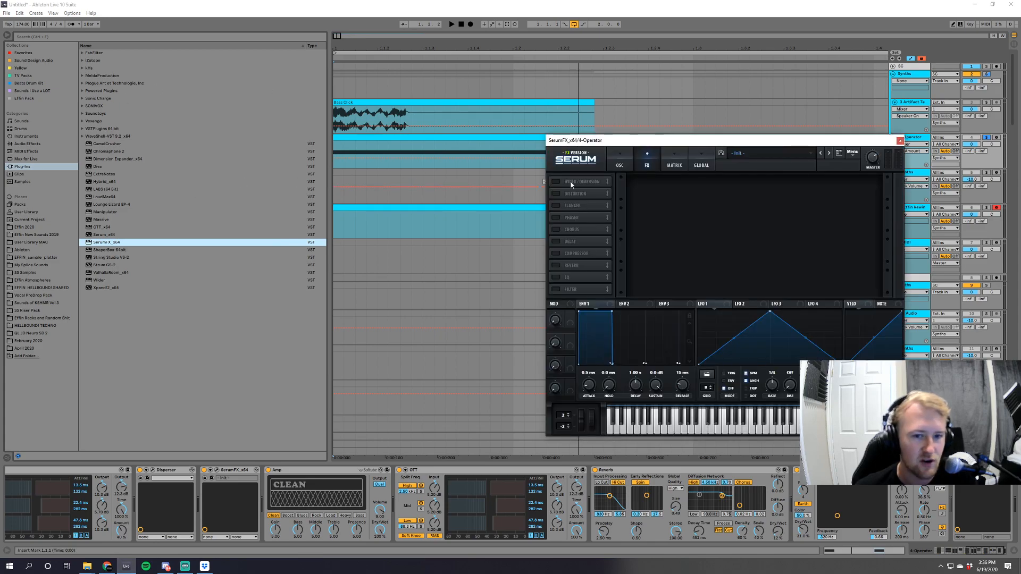
click(570, 181)
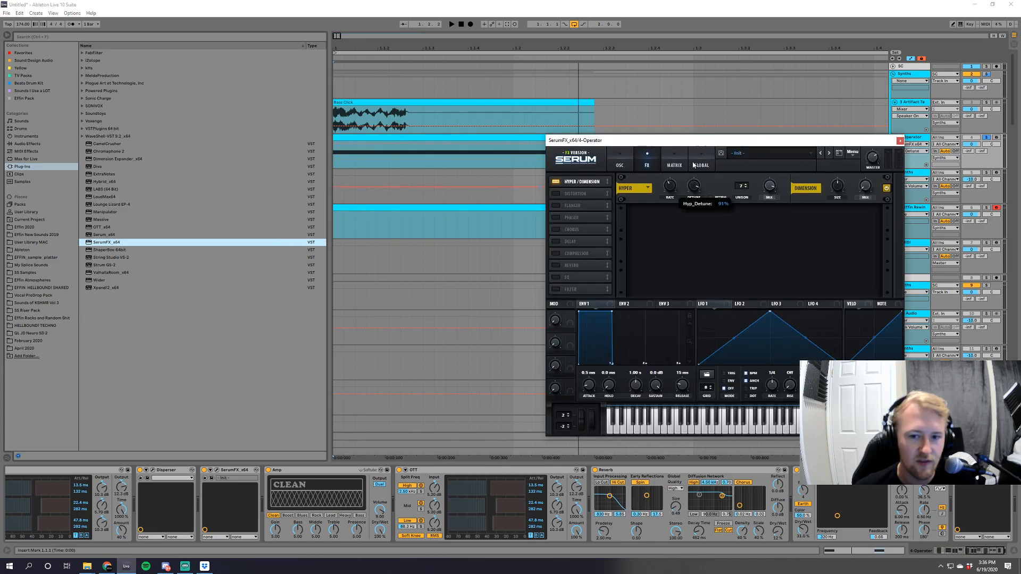
key(space)
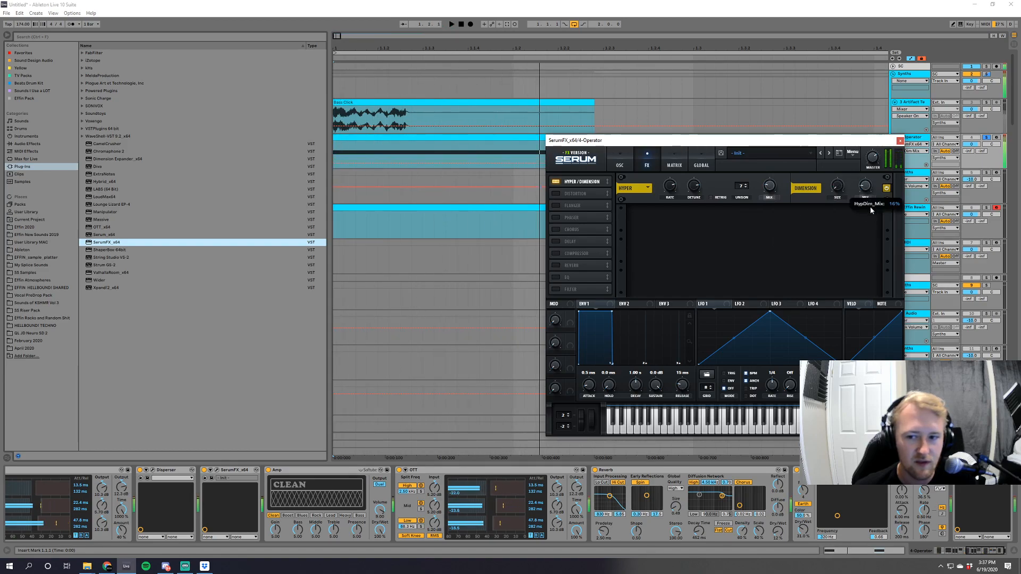
Enable the new SerumFX's filter with the Phs 48+ type, adjust its resonance and cutoff while auditioning, and close the plugin.
click(557, 289)
click(686, 219)
mouse_move(686, 249)
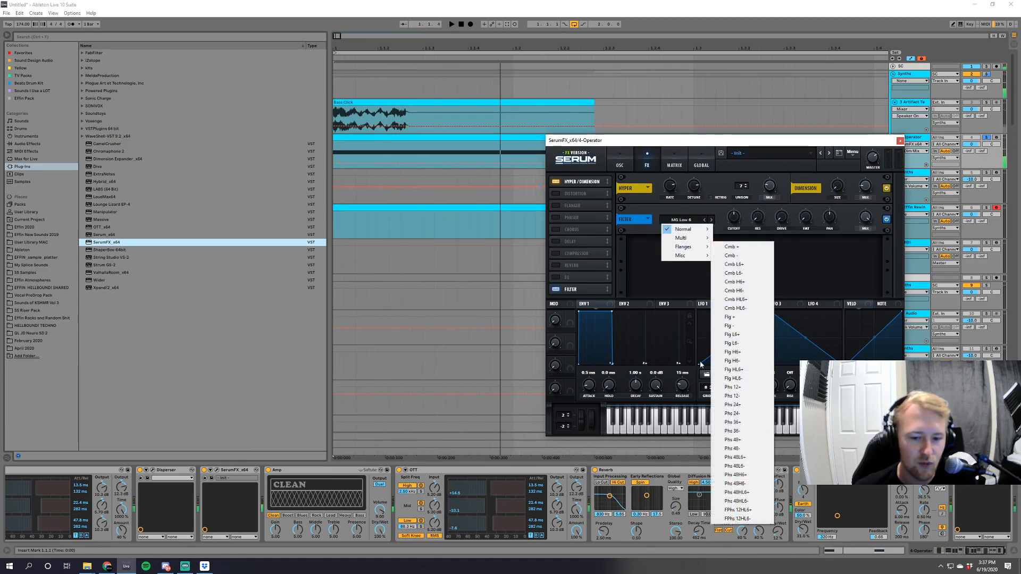
click(737, 438)
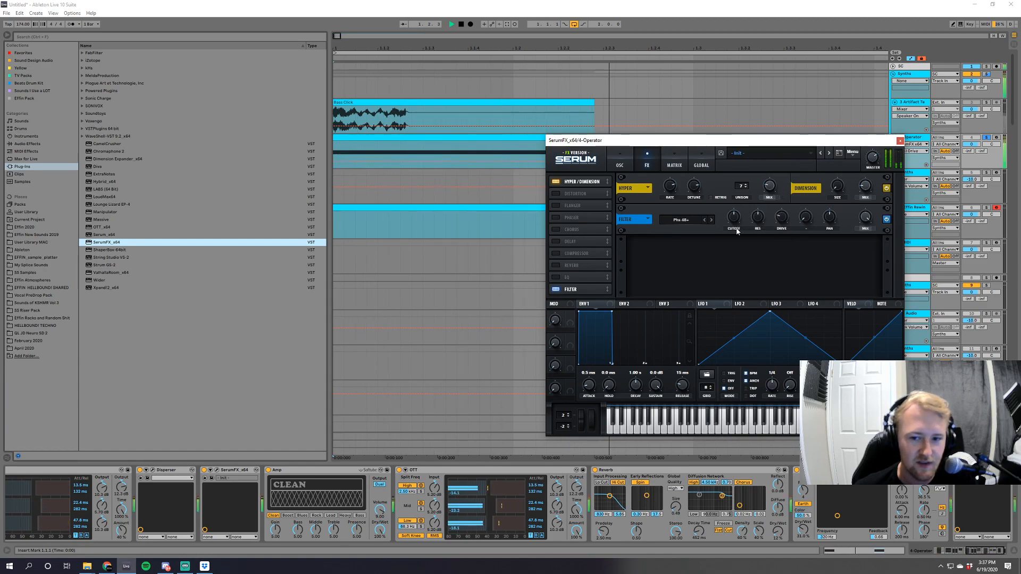
drag(759, 219, 763, 236)
mouse_move(736, 218)
mouse_down()
mouse_move(737, 203)
mouse_move(738, 219)
mouse_up()
key(space)
key(space)
key(space)
click(899, 141)
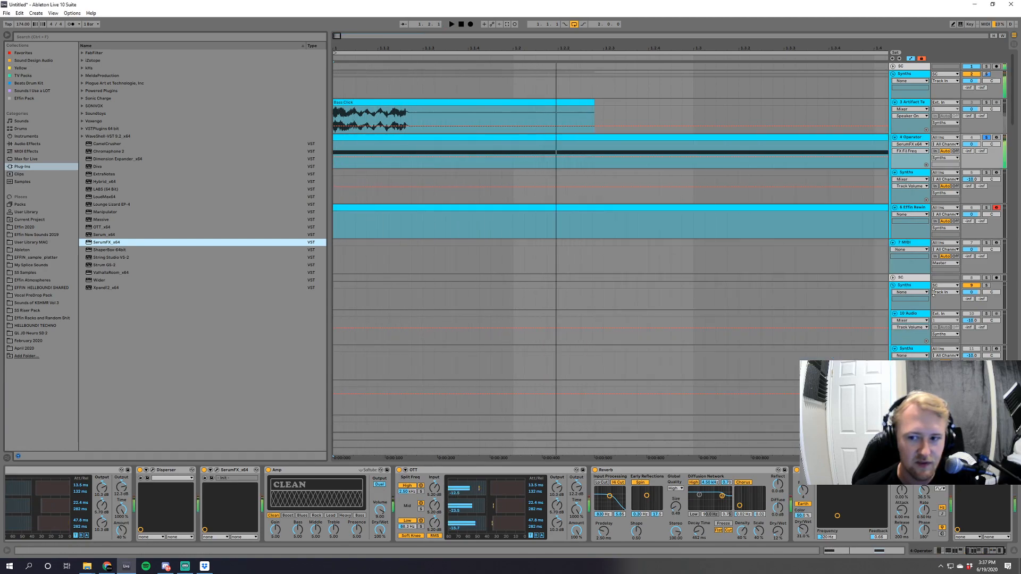
Add a third OTT and a Saturator at the end of the Operator chain, and lower that OTT's amount.
click(24, 144)
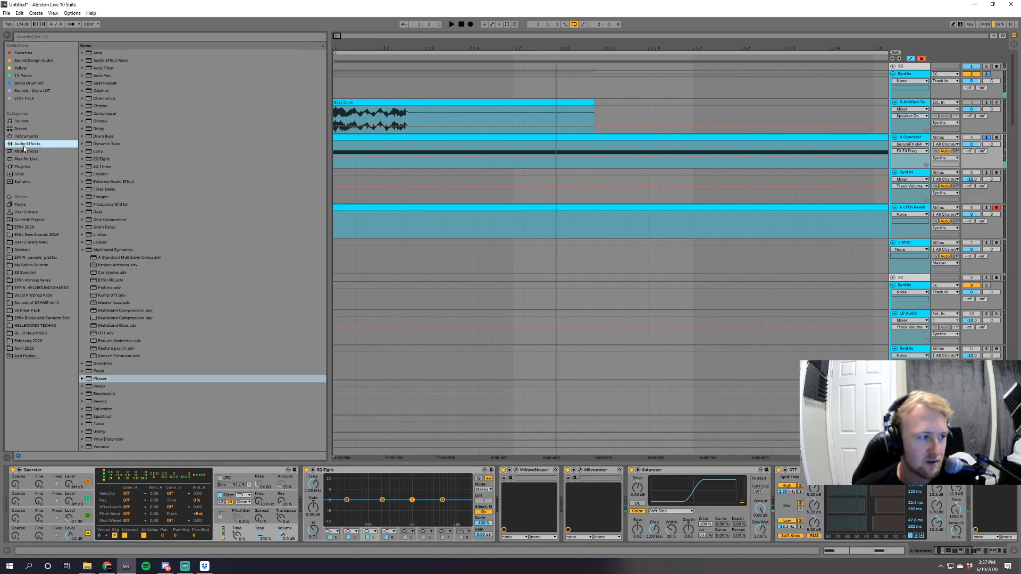
click(106, 333)
click(107, 409)
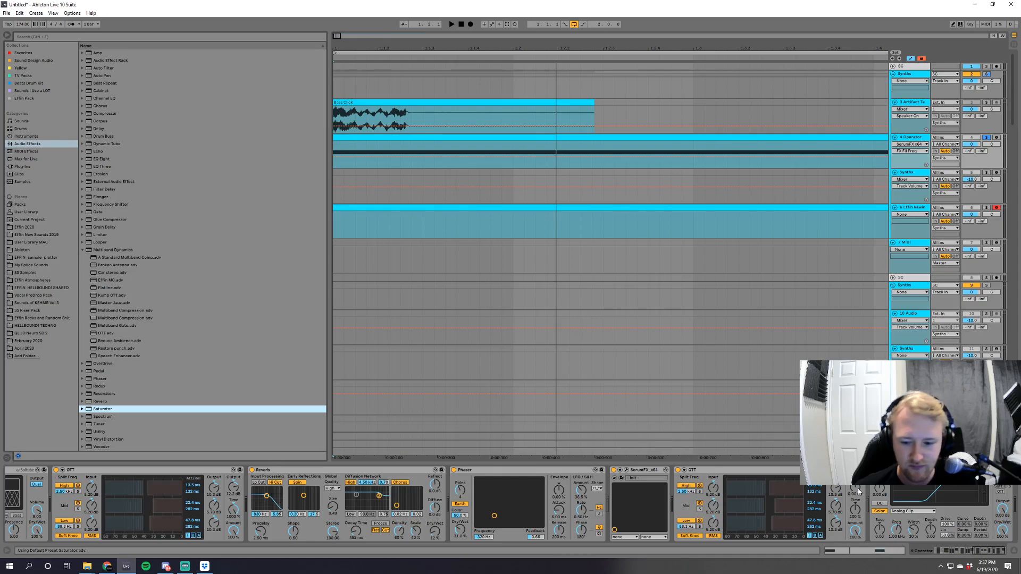
click(857, 490)
drag(854, 533, 855, 558)
Set the last Saturator to Soft Sine and adjust its drive and dry/wet while auditioning the bass.
key(space)
key(space)
click(913, 511)
click(912, 518)
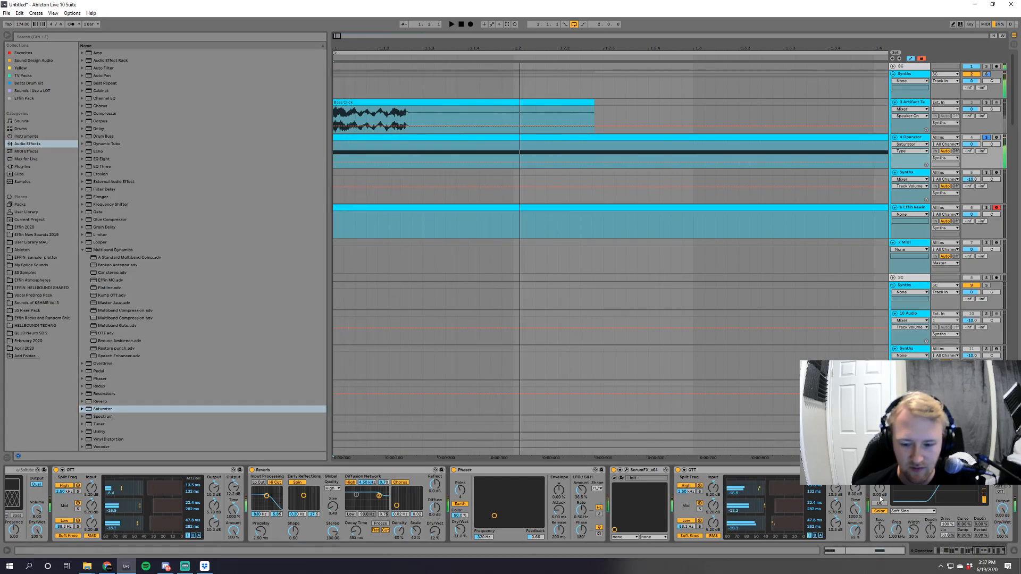
key(space)
drag(880, 489, 880, 486)
key(space)
key(space)
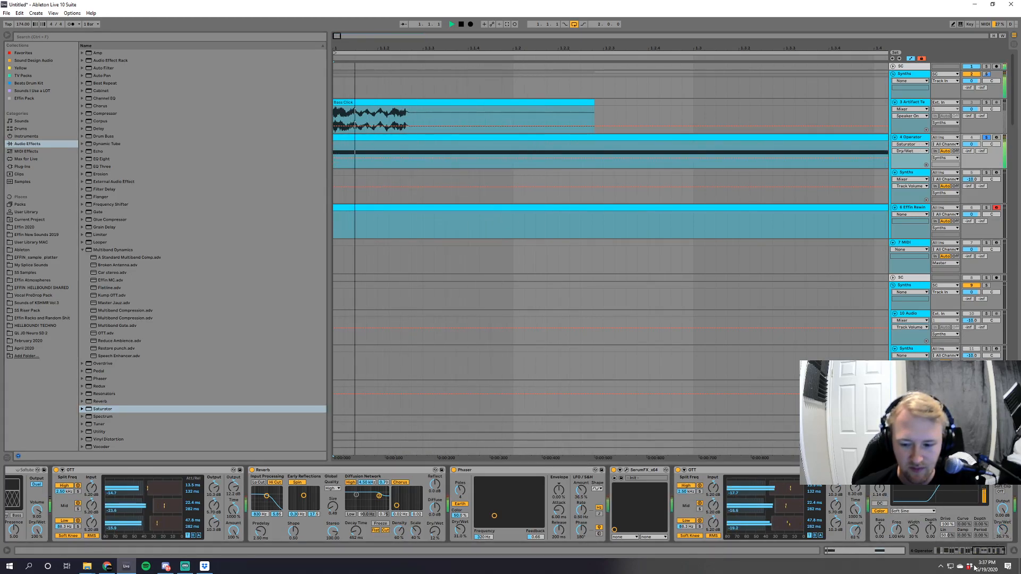
Sweep EQ Eight's third band through the low frequencies and adjust Operator's filter resonance.
scroll(482, 499, left, 10)
drag(412, 500, 373, 524)
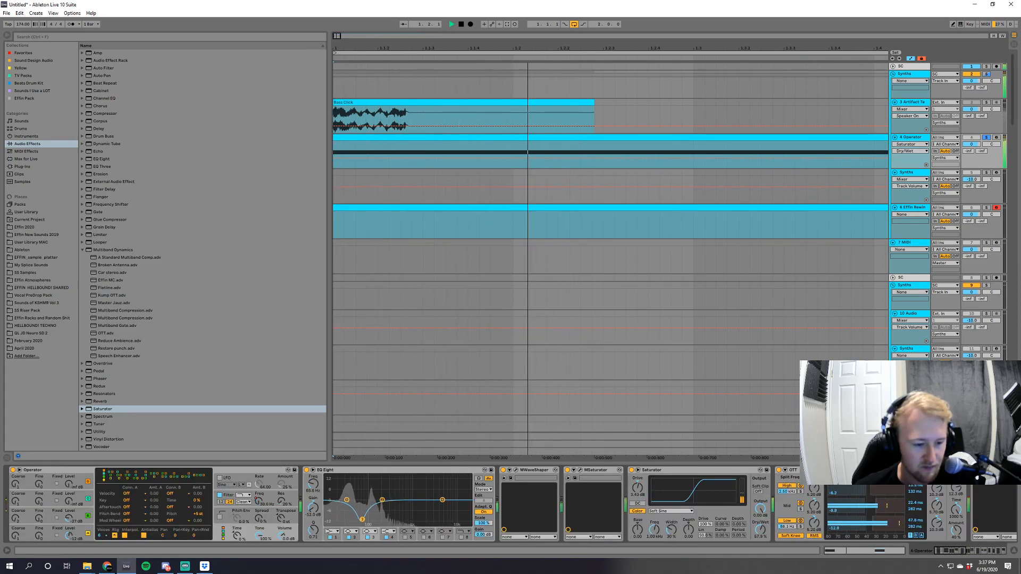
drag(281, 501, 281, 487)
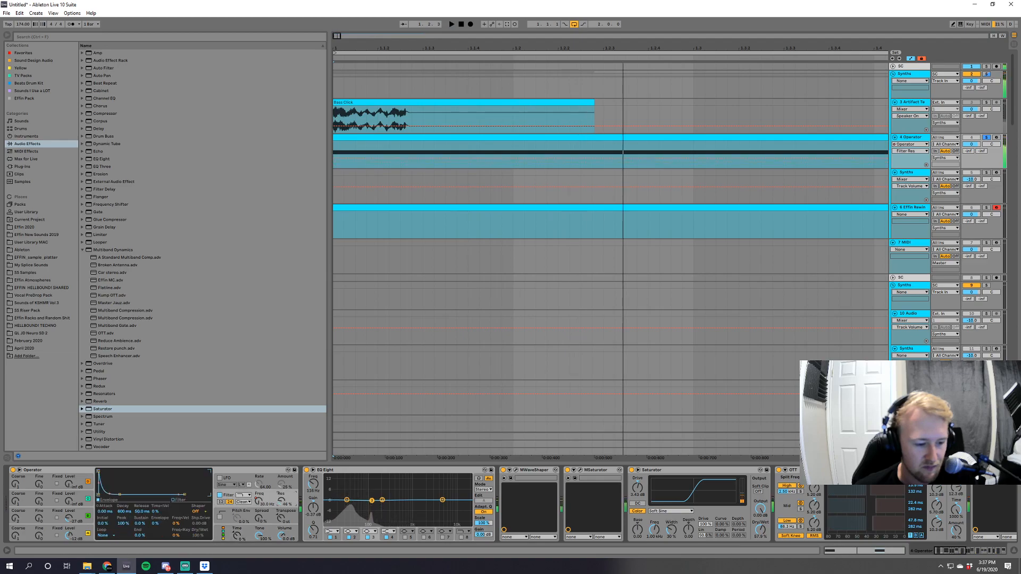
Adjust the level and coarse tuning of Operator's oscillator C while auditioning the bass.
key(space)
drag(77, 499, 15, 495)
key(space)
key(space)
key(space)
Balance the levels of Operator's oscillators B and C and adjust oscillator B's coarse tuning while auditioning.
key(space)
key(space)
key(space)
key(space)
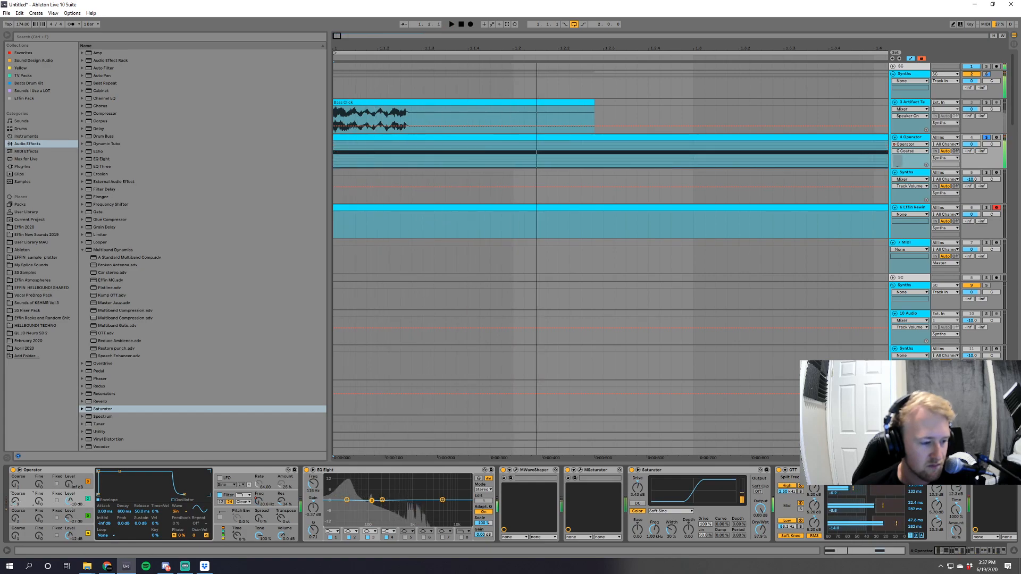
drag(80, 506, 80, 512)
click(73, 518)
key(space)
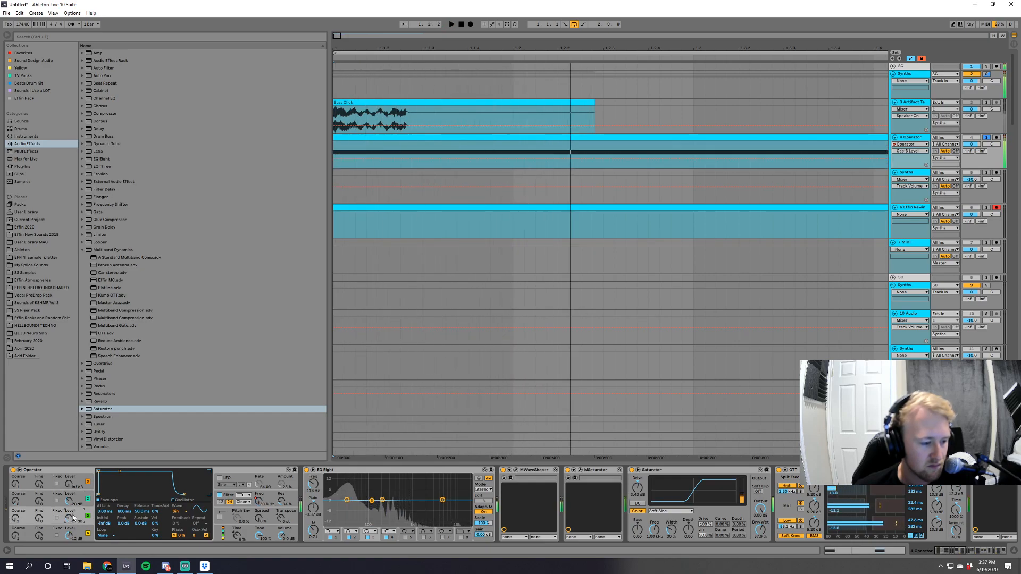
key(space)
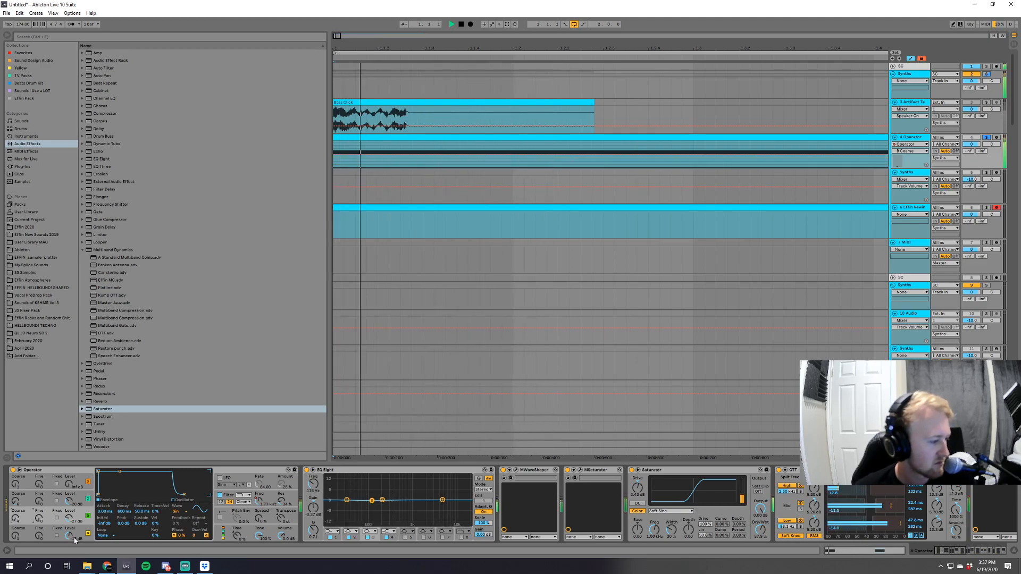
key(space)
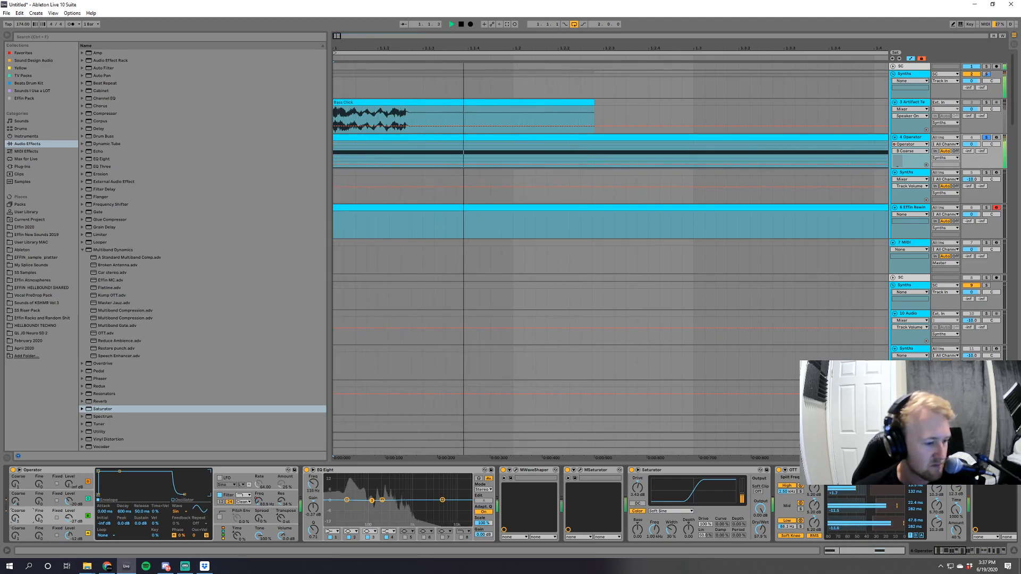
drag(69, 502, 69, 508)
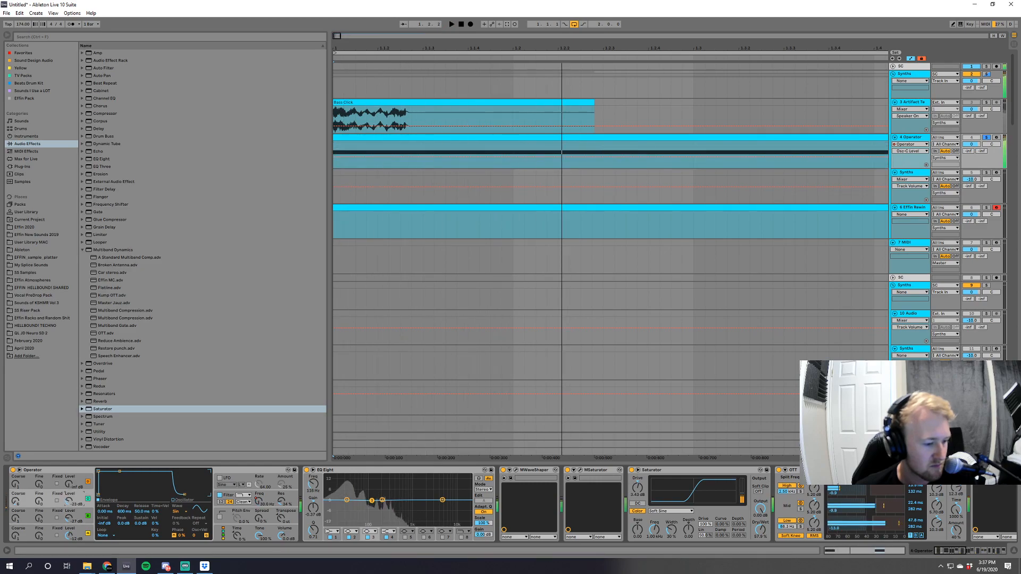
key(space)
Compare the bass with and without MSaturator, and leave MSaturator switched off.
key(space)
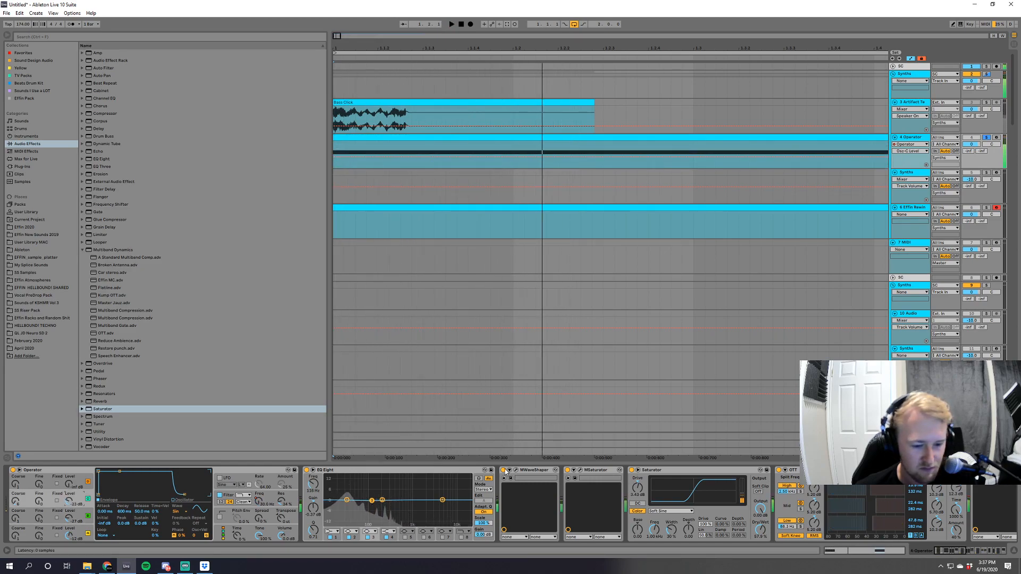
click(567, 473)
key(space)
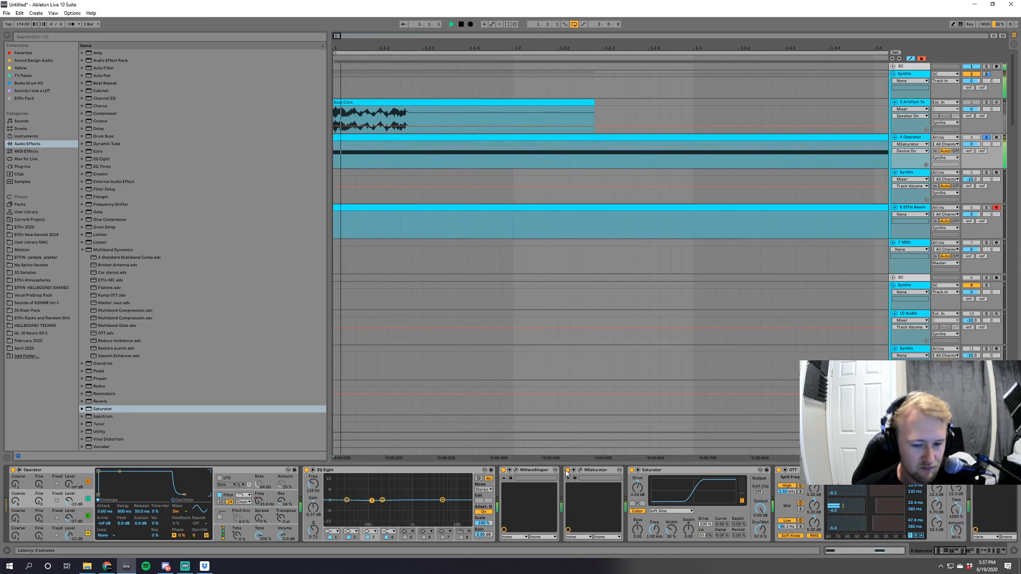
click(567, 470)
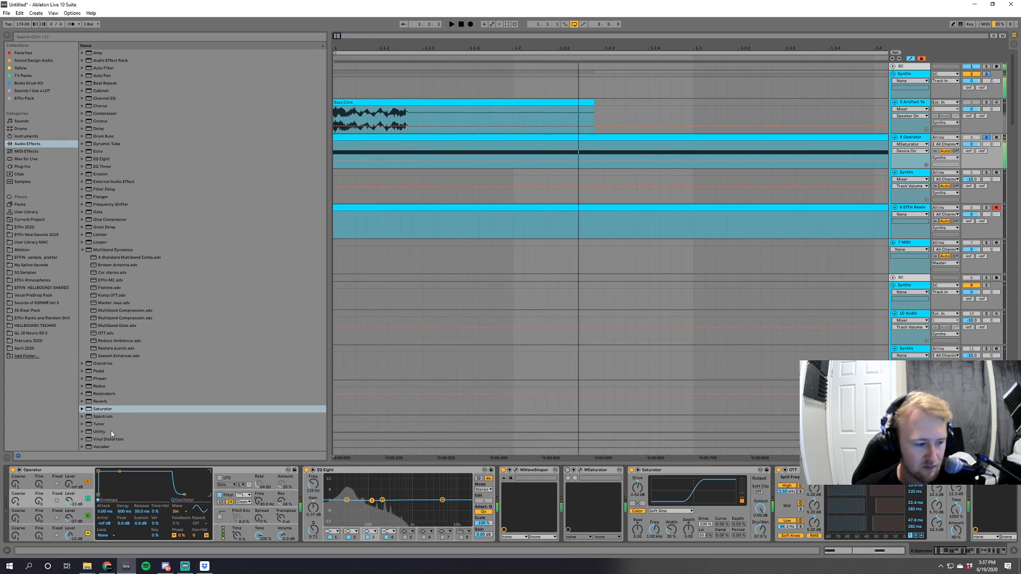
Readjust oscillator C's level and coarse tuning, and audition the result through the rest of the effect chain.
drag(68, 500, 15, 497)
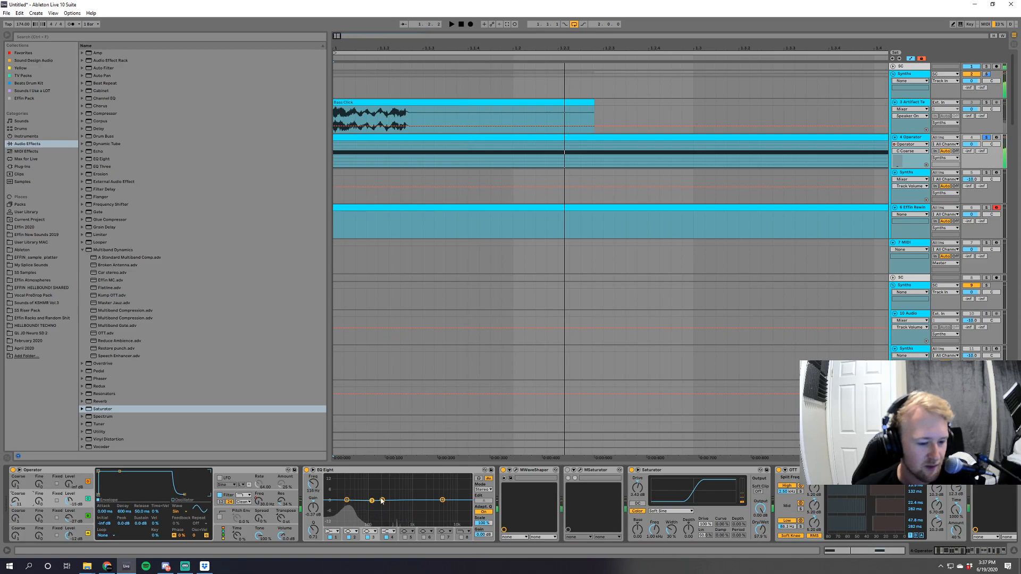
scroll(928, 542, down, 5)
key(space)
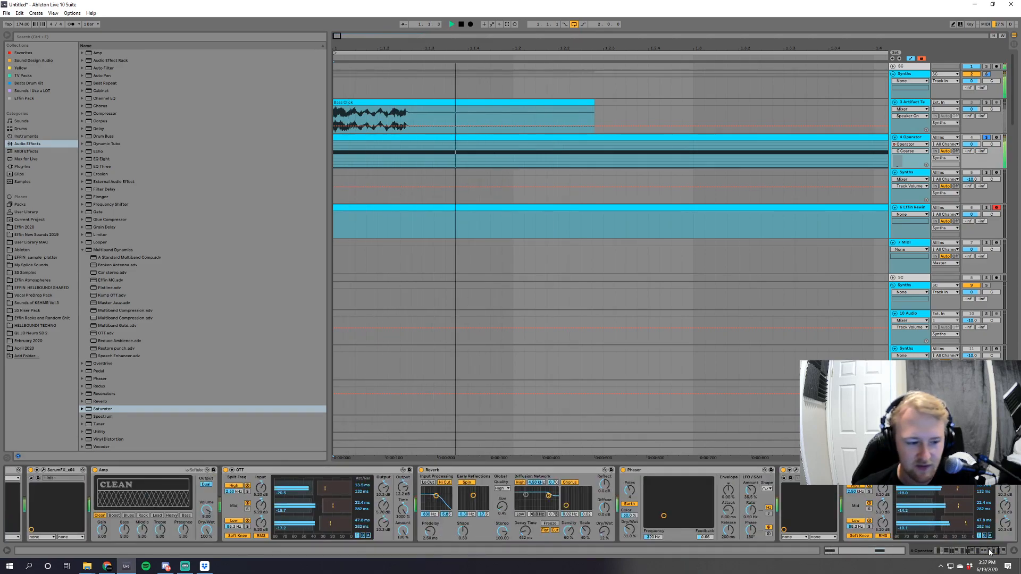
key(space)
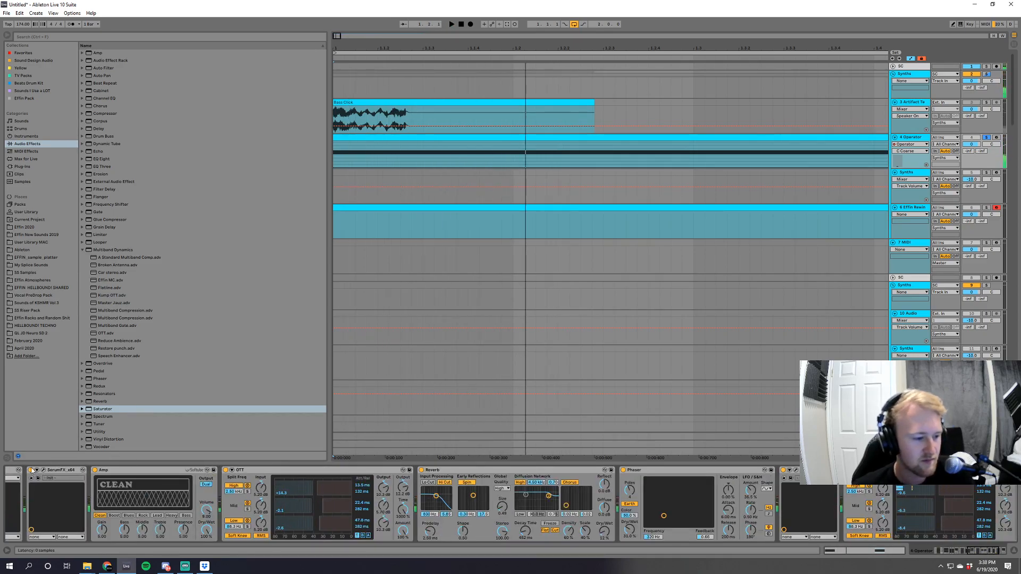
scroll(173, 506, up, 1)
key(space)
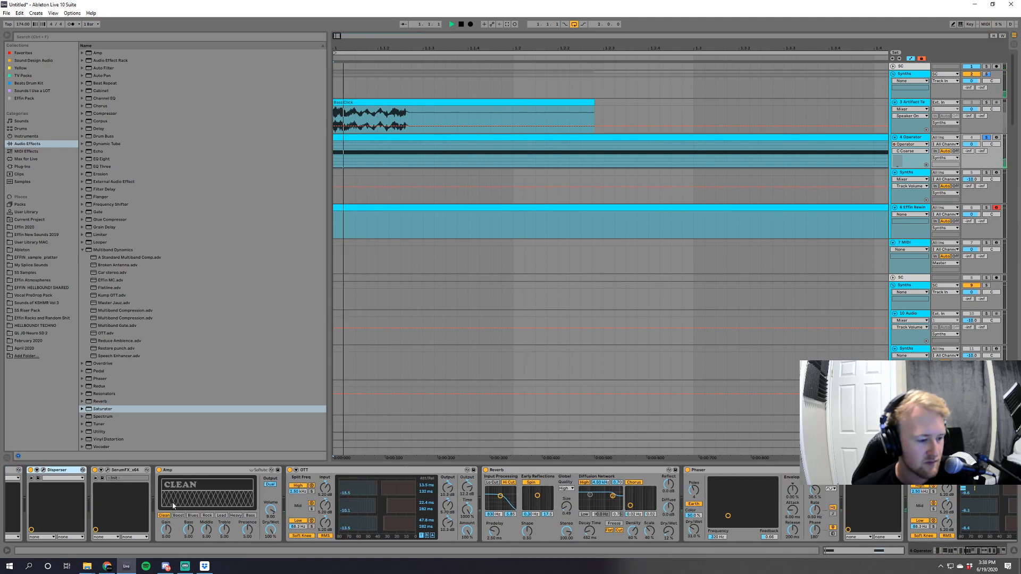
Try the Amp's Boost and Blues models, return it to Clean, and try a lower bass setting.
click(178, 515)
click(194, 517)
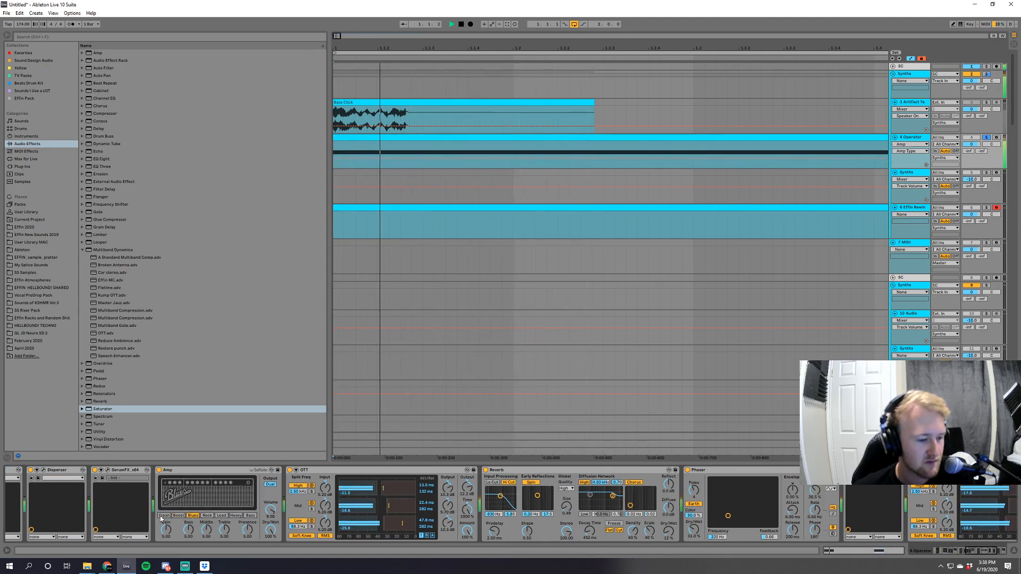
click(164, 516)
drag(188, 529, 189, 548)
key(ctrl+z)
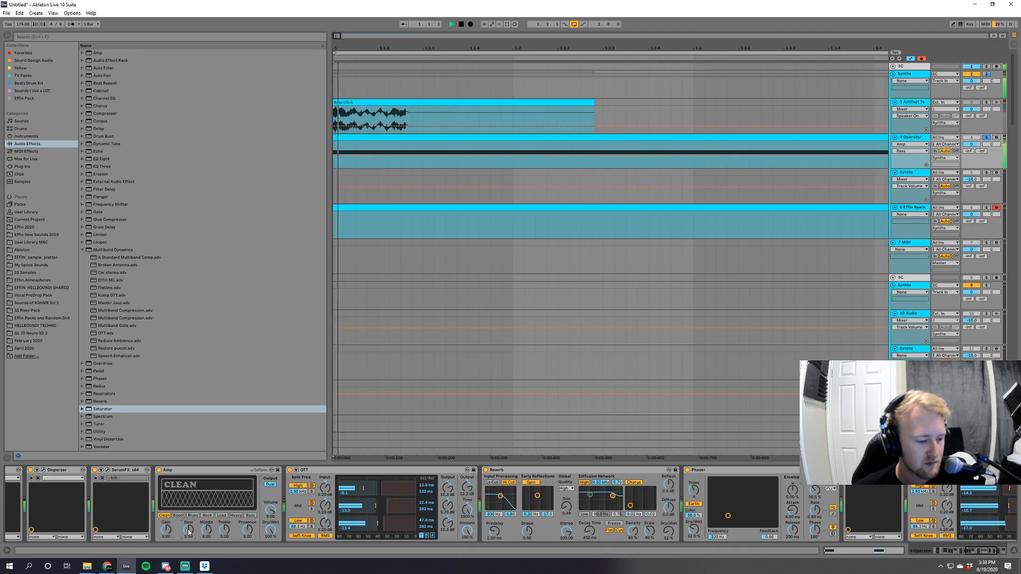
Try lowering the amount of the OTT that follows the Amp, and undo the change.
drag(466, 531, 467, 573)
key(space)
key(space)
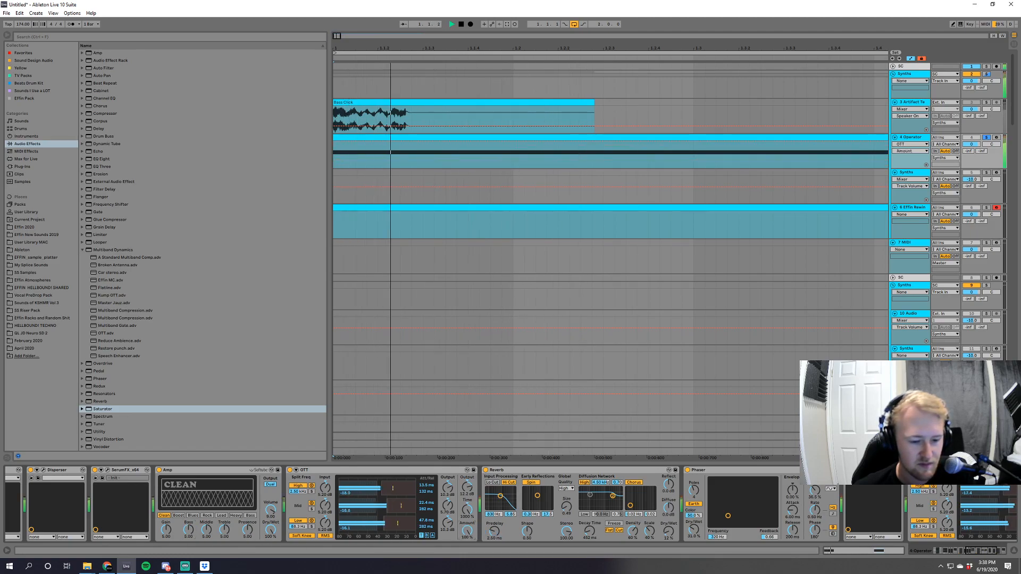
key(ctrl+z)
Add an Auto Filter after the last Saturator on the Operator track.
key(space)
click(969, 550)
key(space)
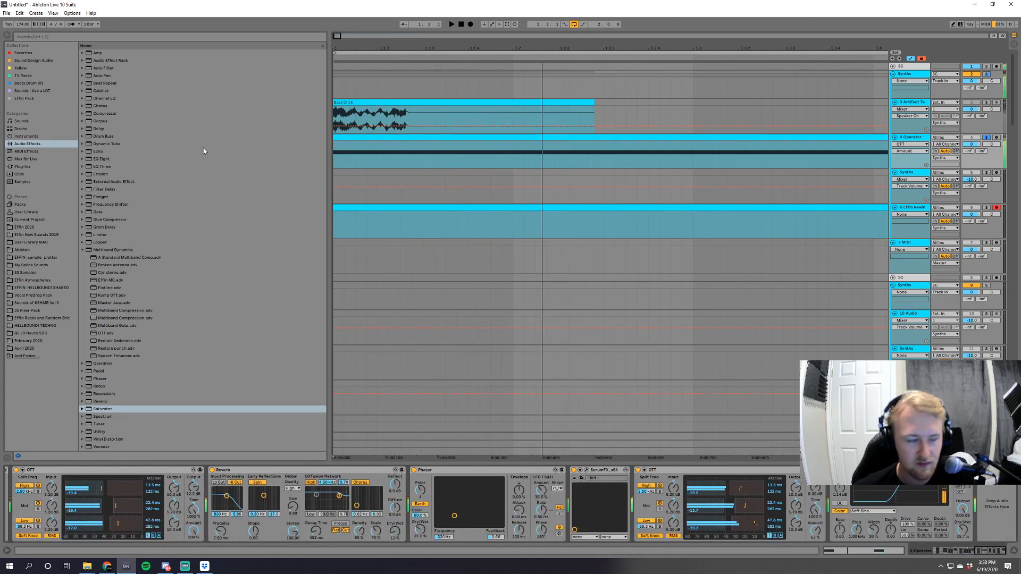
click(107, 68)
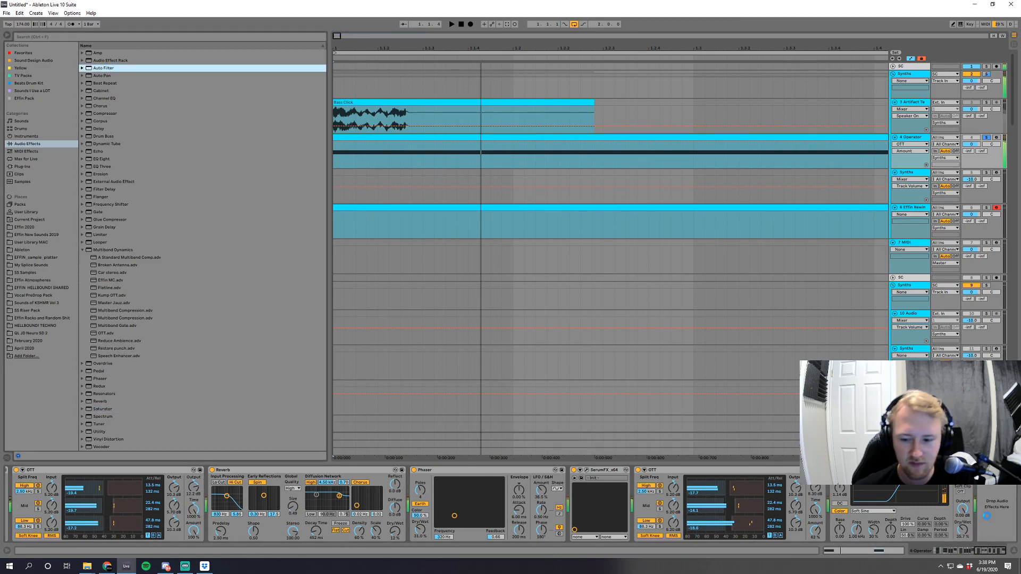
key(Return)
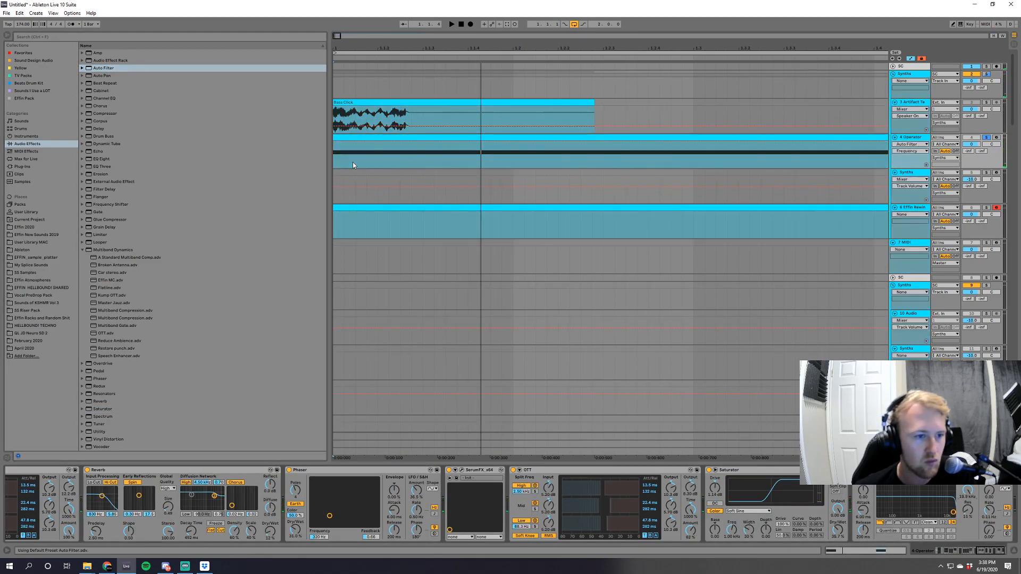
Draw automation on the Operator track that sweeps the Auto Filter's frequency downward within the first beat, and audition it.
click(390, 142)
drag(422, 142, 491, 167)
key(space)
Move the start and end of the falling filter sweep later so that it closes at beat 1.2, and audition it.
key(space)
key(space)
key(space)
key(space)
key(space)
key(space)
drag(390, 142, 445, 142)
key(space)
key(space)
key(space)
key(space)
Add a short rising filter ramp at the clip's start and steepen the falling sweep by starting it just before beat 1.2.
key(space)
drag(491, 167, 513, 167)
key(space)
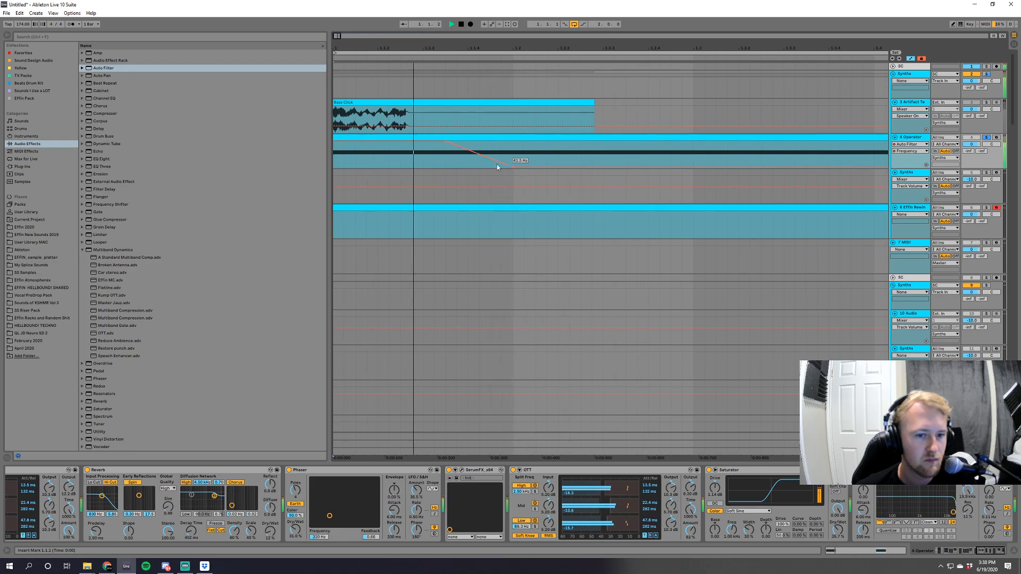
key(space)
key(space)
key(space)
drag(448, 145, 345, 143)
key(space)
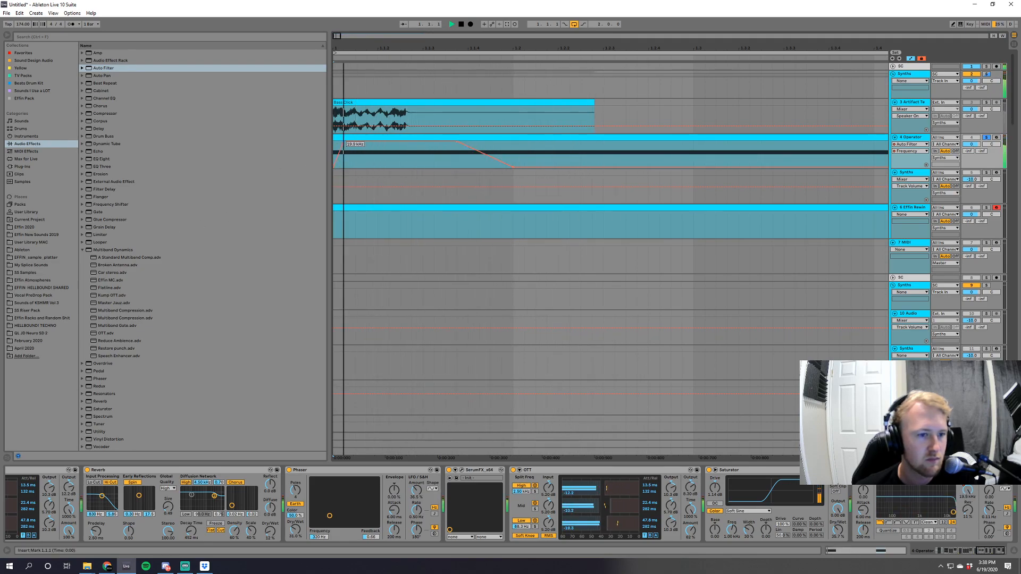
key(space)
key(space)
drag(459, 144, 502, 143)
key(space)
Add another OTT to the Operator chain after the Auto Filter.
click(105, 333)
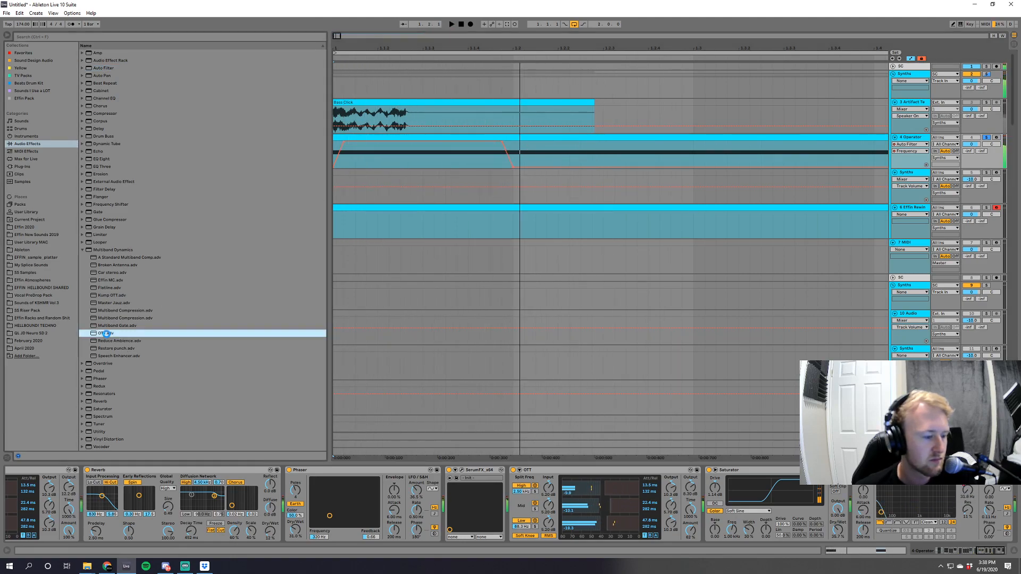
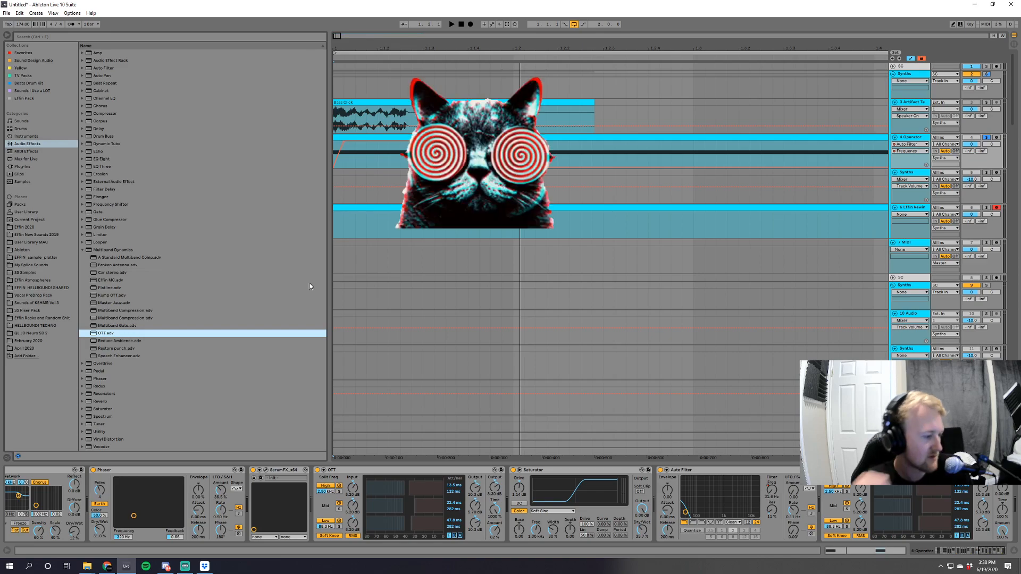
Raise the Time and adjust the Amount of the last OTT during playback, and collapse the Multiband Dynamics presets.
key(space)
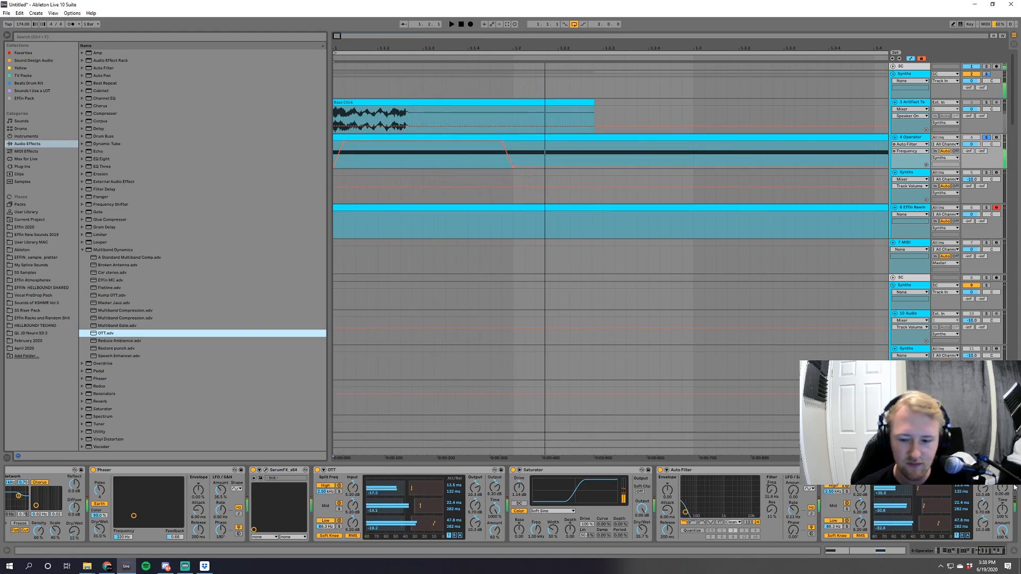
drag(1002, 510, 1002, 452)
drag(1000, 533, 428, 478)
click(82, 250)
key(space)
Show the Pitch Bend clip envelope of the Operator track's MIDI clip and add a breakpoint near its start.
double_click(388, 140)
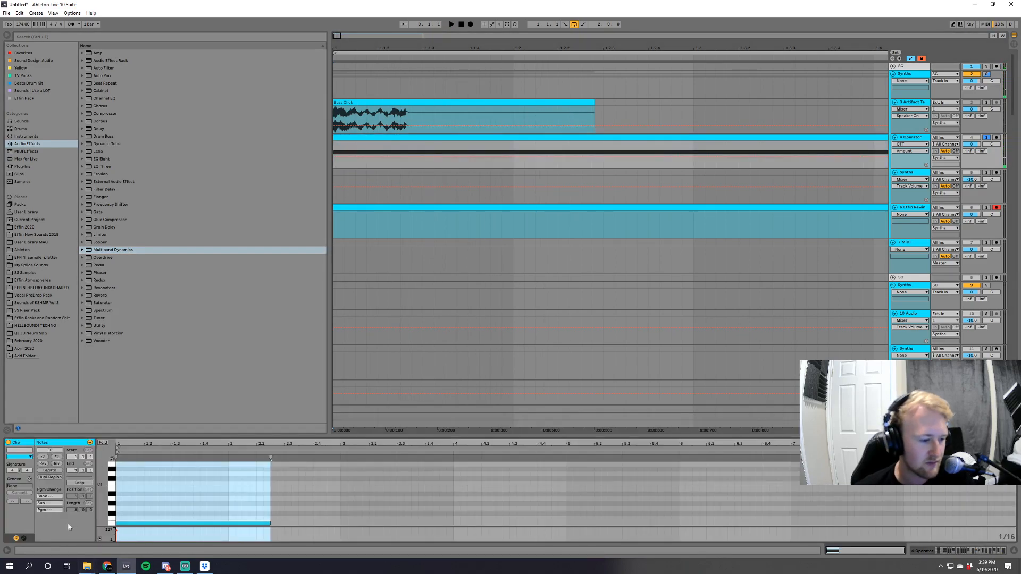
click(25, 539)
click(109, 451)
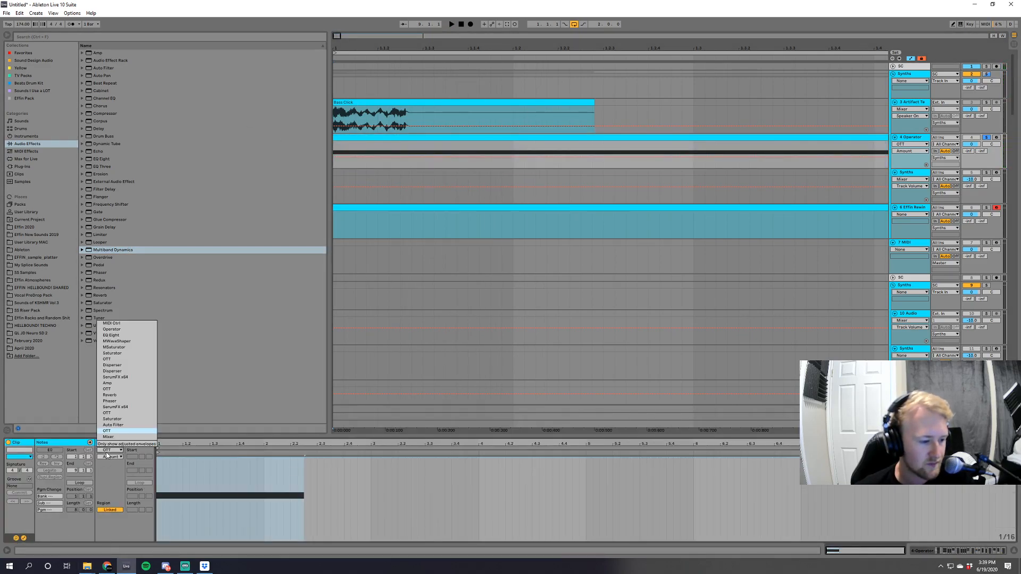
click(110, 323)
click(163, 500)
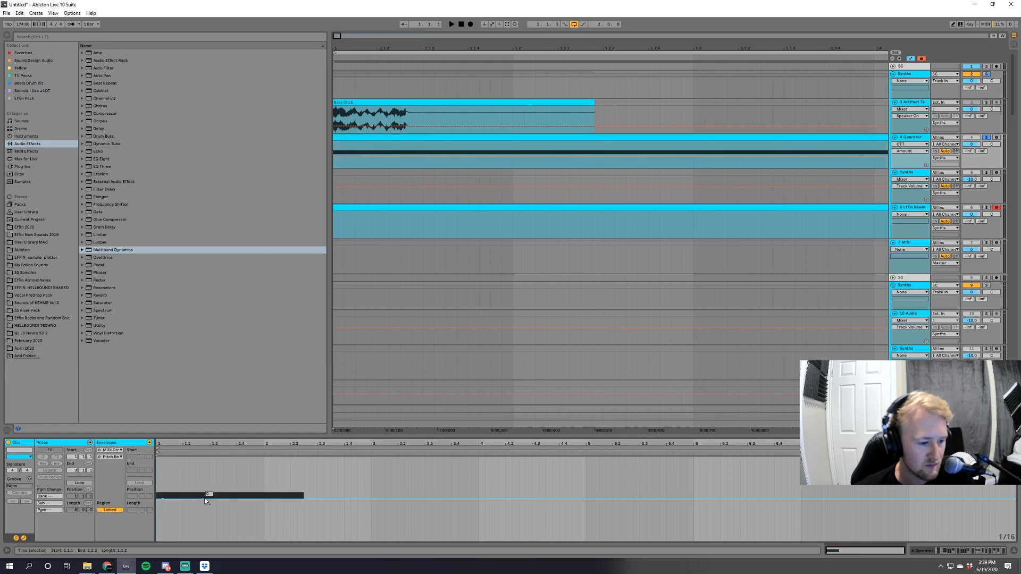
Shape the Pitch Bend envelope to start at its maximum and fall to its minimum around beat 1.3, auditioning the sound.
drag(203, 499, 216, 528)
key(space)
key(space)
key(space)
key(space)
key(space)
Steepen the start of the pitch drop with an extra lowered breakpoint around beat 1.2, and audition the bass.
key(space)
drag(184, 476, 163, 458)
key(space)
key(space)
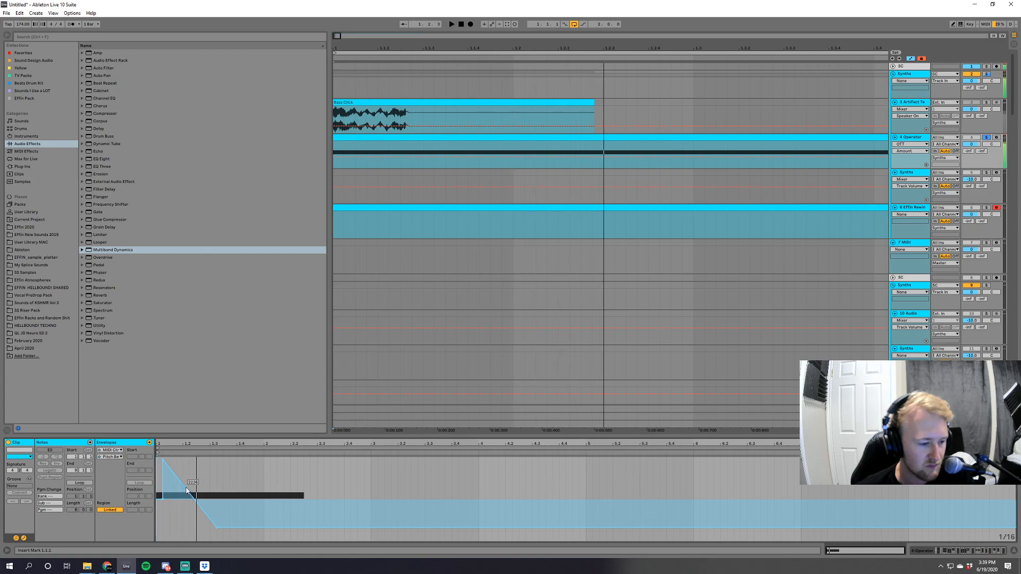
key(space)
drag(189, 492, 185, 512)
key(space)
key(space)
Return to the device chain and give the EQ Eight a narrow, strong midrange boost by raising one band and its Q.
key(space)
key(space)
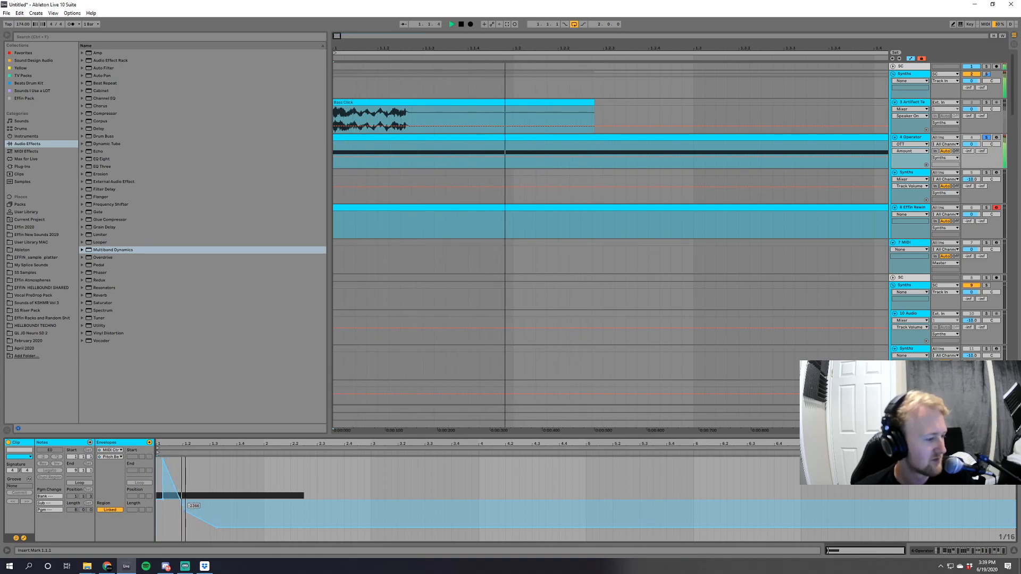
key(space)
key(a)
key(space)
key(shift+Tab)
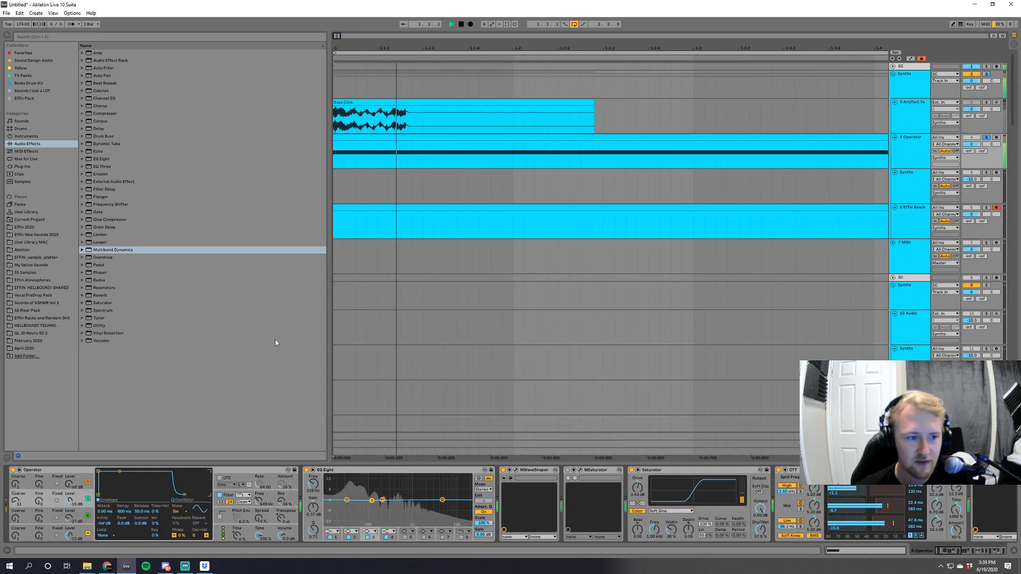
drag(382, 500, 404, 476)
drag(313, 530, 313, 505)
key(space)
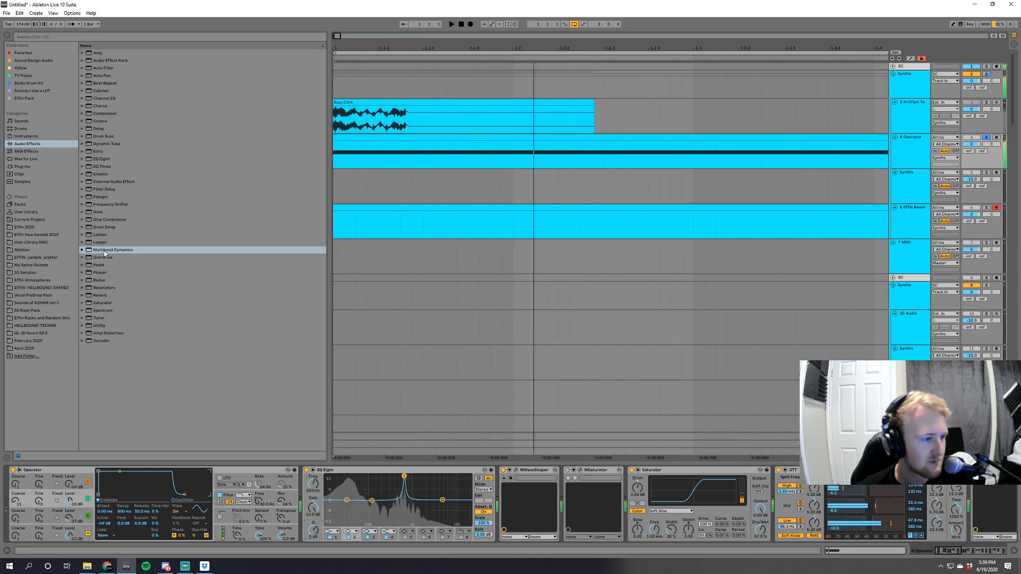
Add an Auto Filter after the last OTT and automate its Frequency to fall from high to minimum by beat 1.2.
click(106, 68)
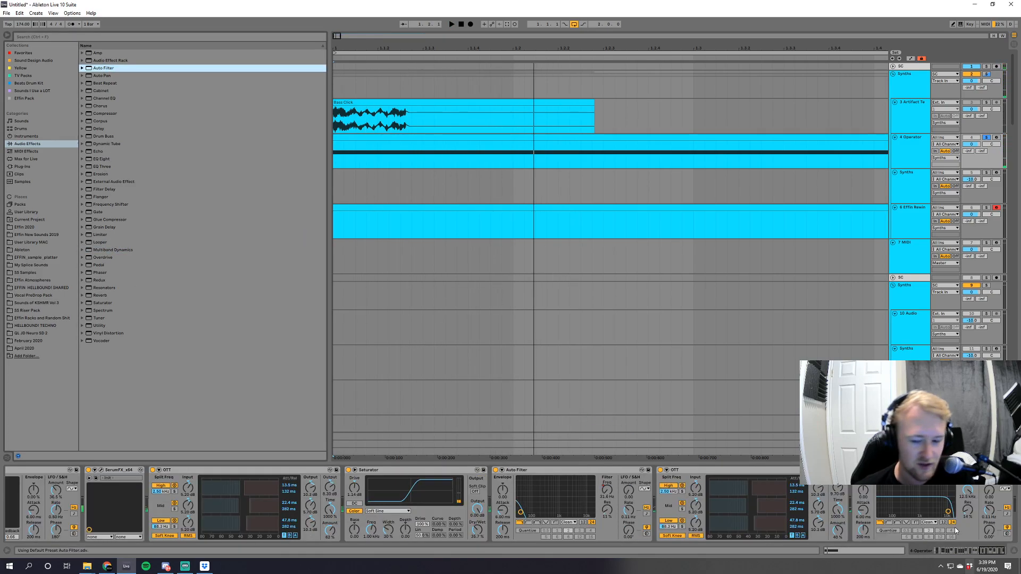
key(a)
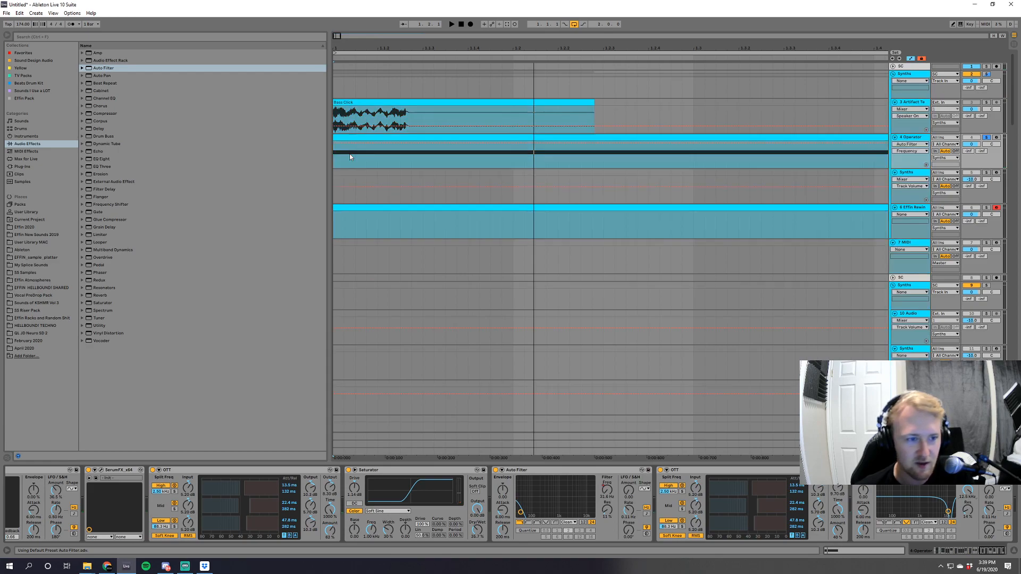
key(space)
drag(513, 143, 514, 168)
key(space)
key(space)
key(space)
key(space)
key(space)
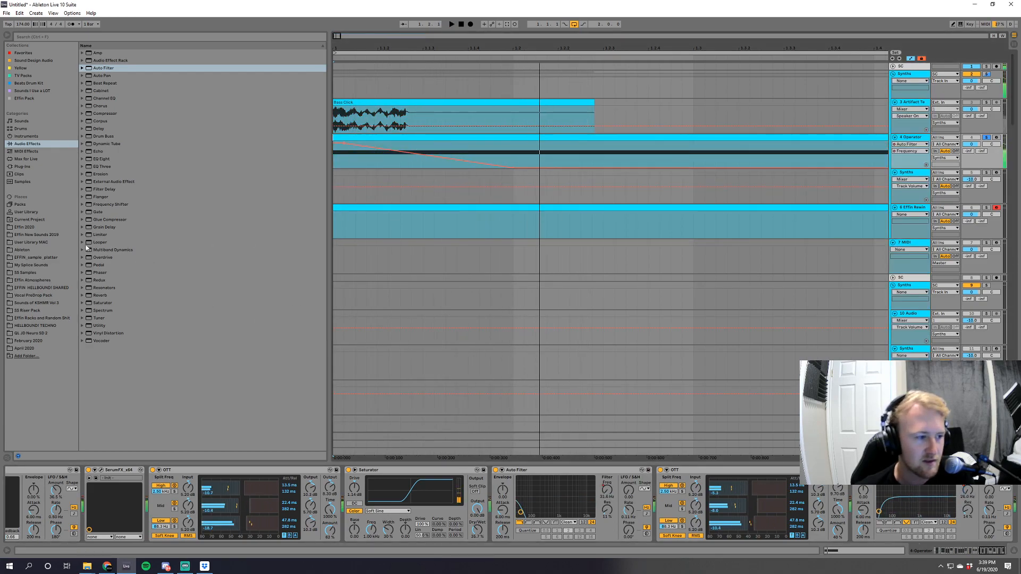
Add another OTT preset at the end of the Operator track's chain and adjust its Time and Amount during playback.
click(22, 250)
click(27, 143)
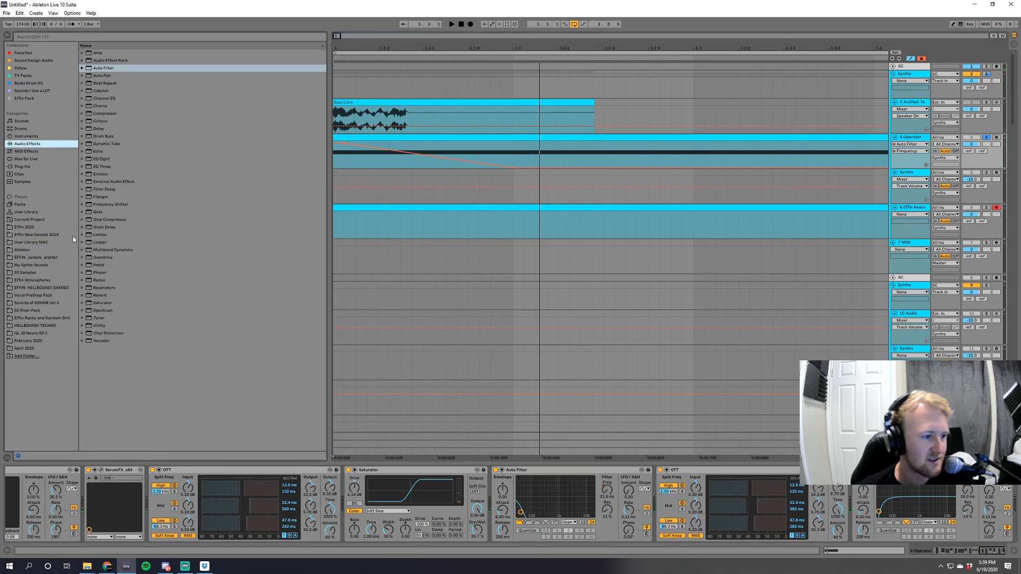
click(85, 250)
click(83, 250)
click(106, 333)
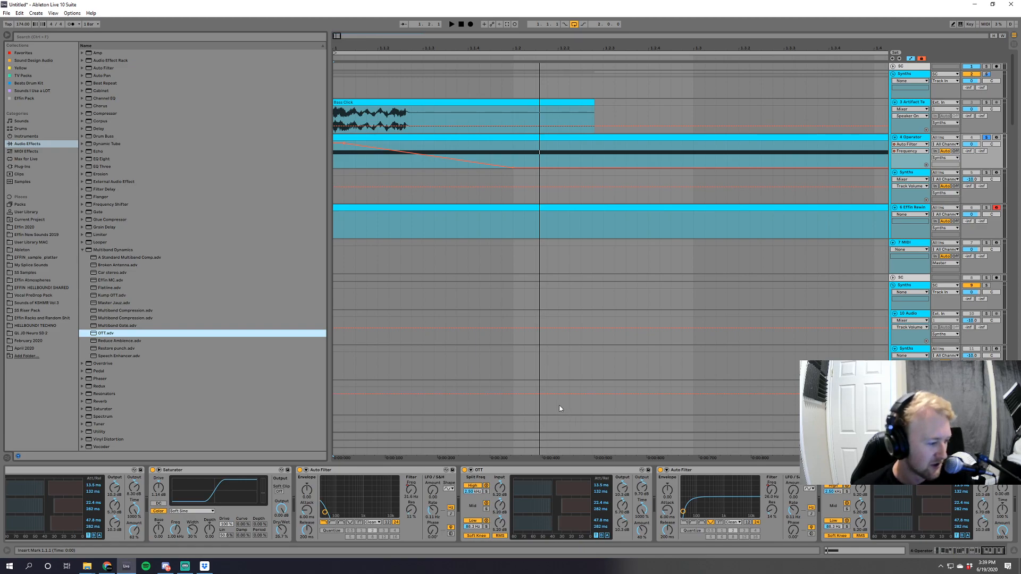
scroll(939, 496, down, 3)
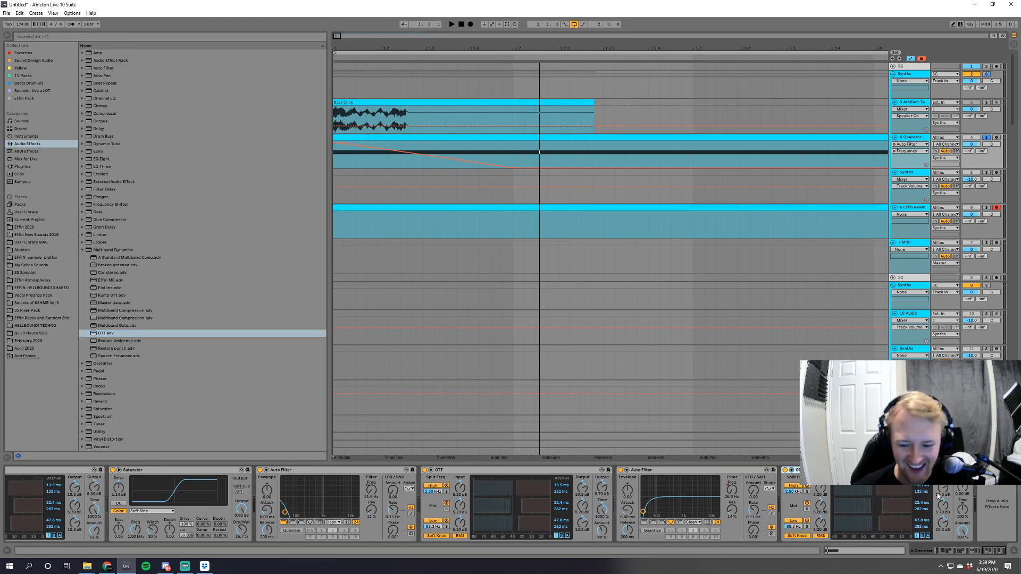
click(962, 509)
key(space)
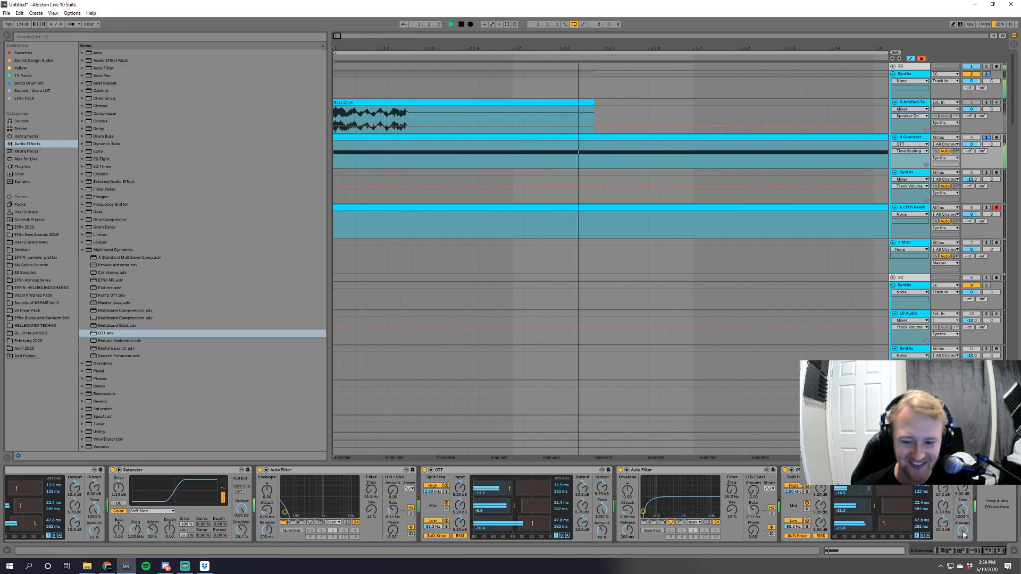
click(962, 532)
Load SerumFX_x64 at the end of the chain and enable its Filter effect.
click(22, 166)
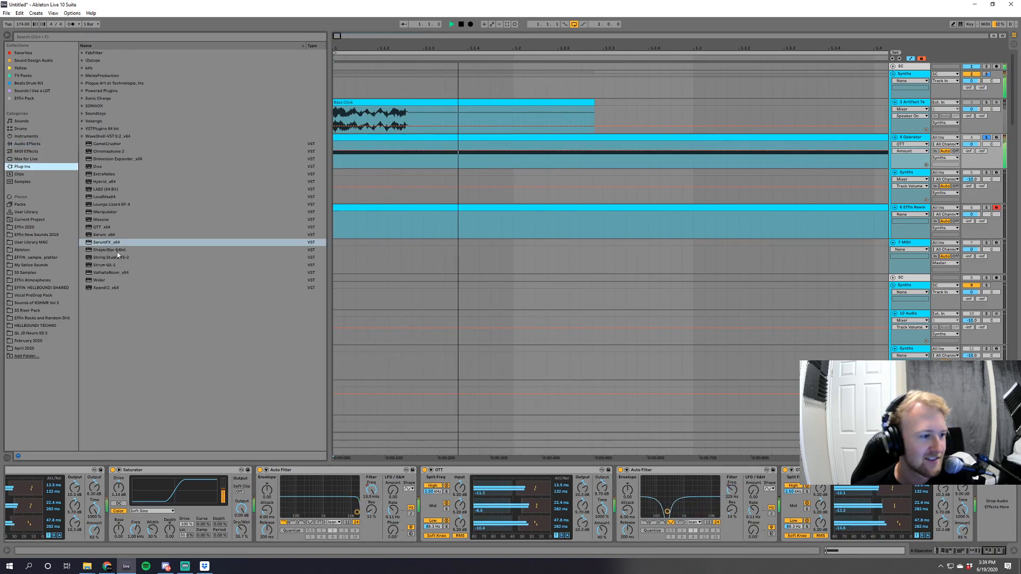
key(space)
double_click(113, 242)
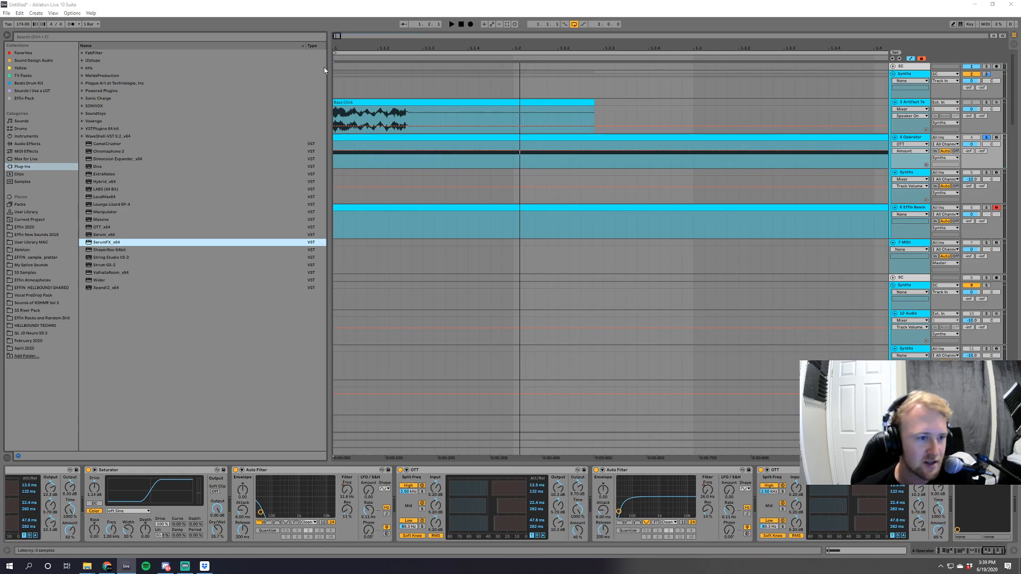
drag(638, 153, 375, 108)
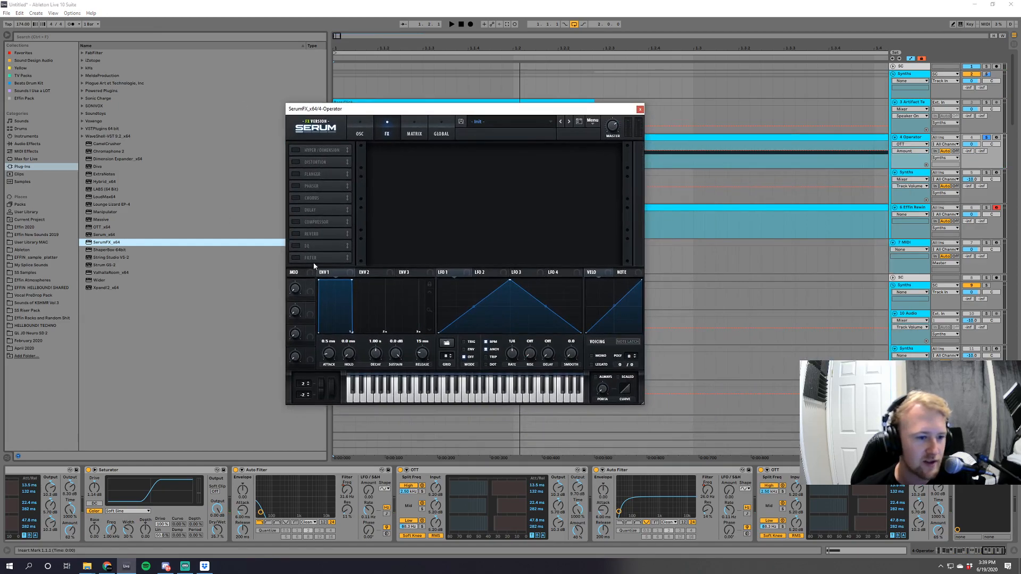
click(296, 258)
Try the Cmb HL6- and Flg + filter types in SerumFX, sweeping the Flg + cutoff down to 18 Hz.
click(421, 157)
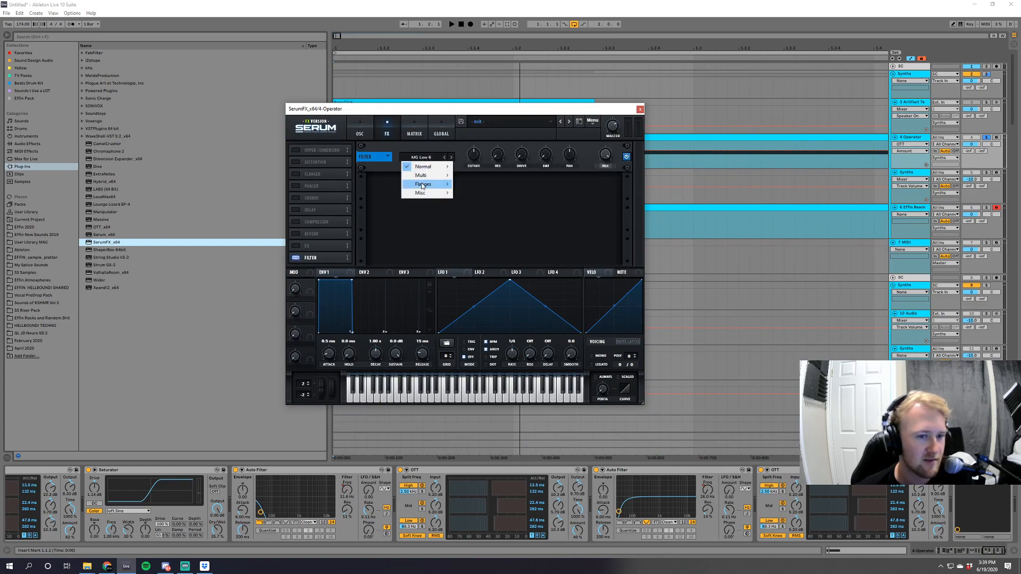
mouse_move(423, 184)
click(474, 245)
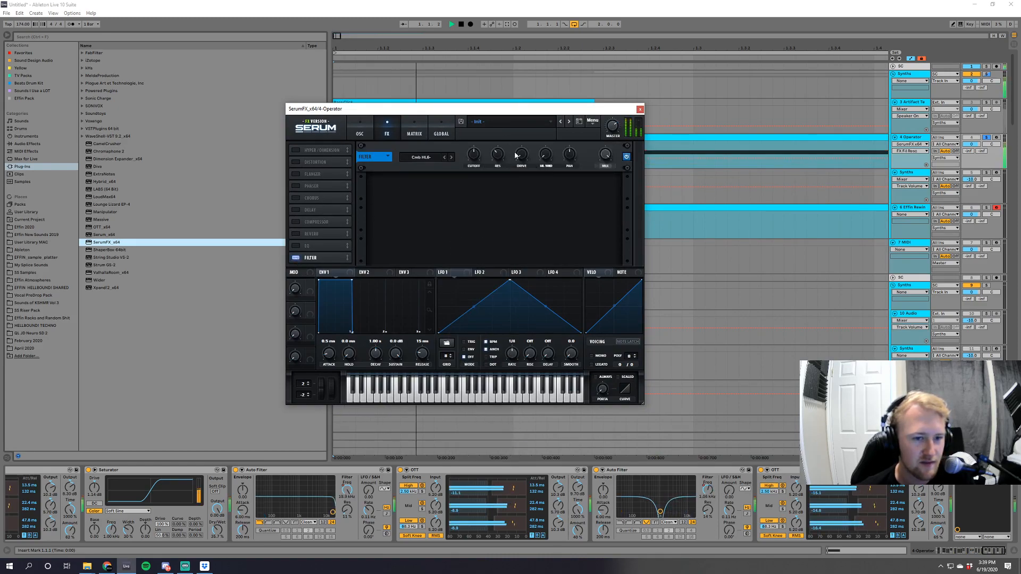
click(425, 158)
mouse_move(426, 186)
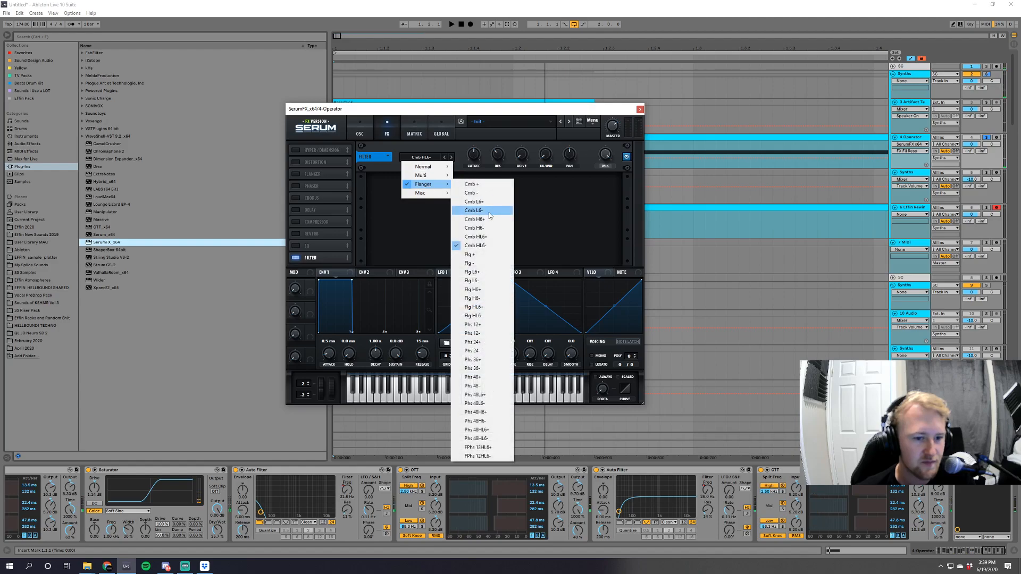
click(482, 193)
key(space)
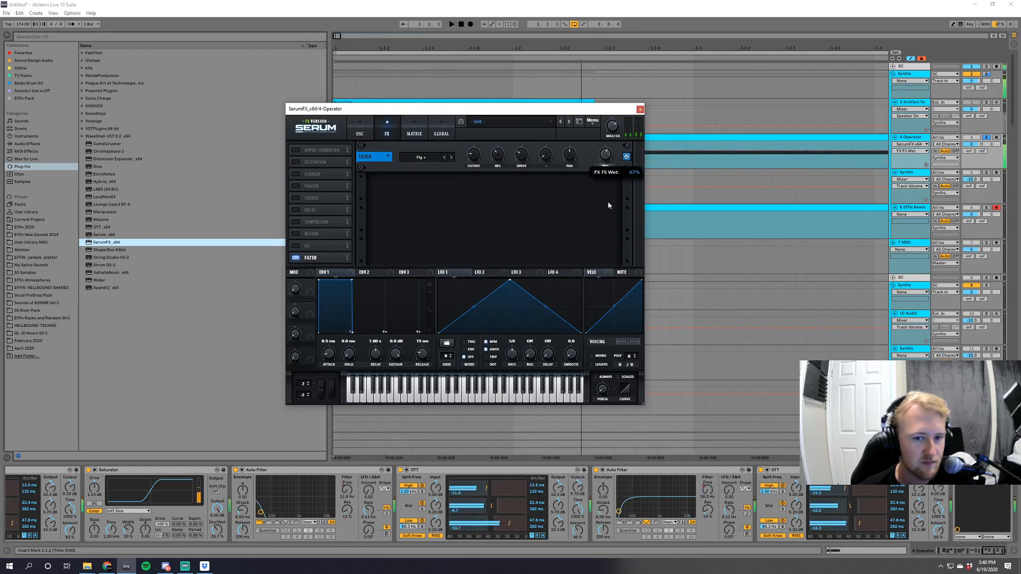
drag(477, 164, 494, 181)
key(space)
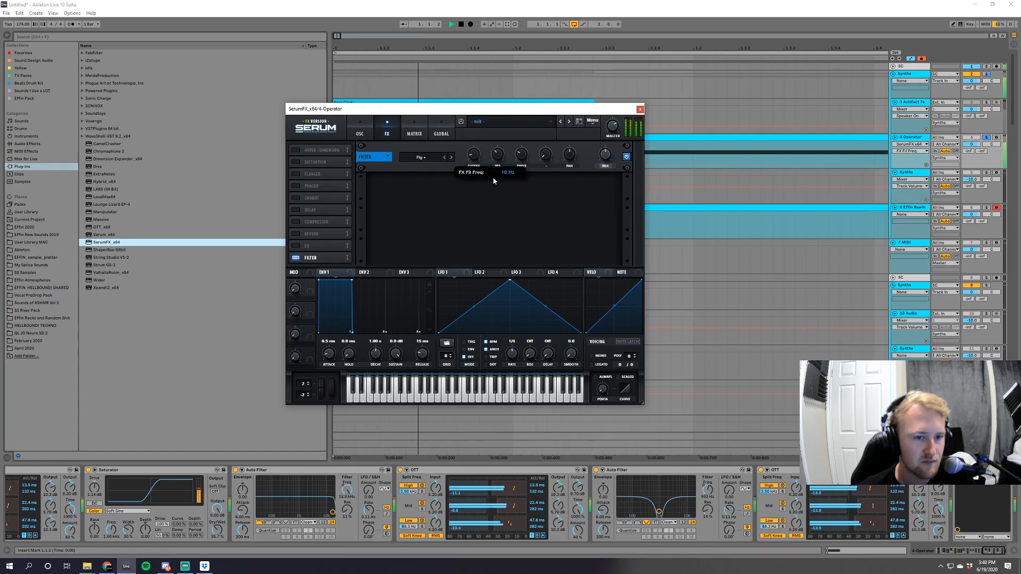
key(space)
Set the SerumFX filter type to Phs 48+ with a cutoff of about 218 Hz, and close the plug-in window.
click(421, 157)
mouse_move(423, 184)
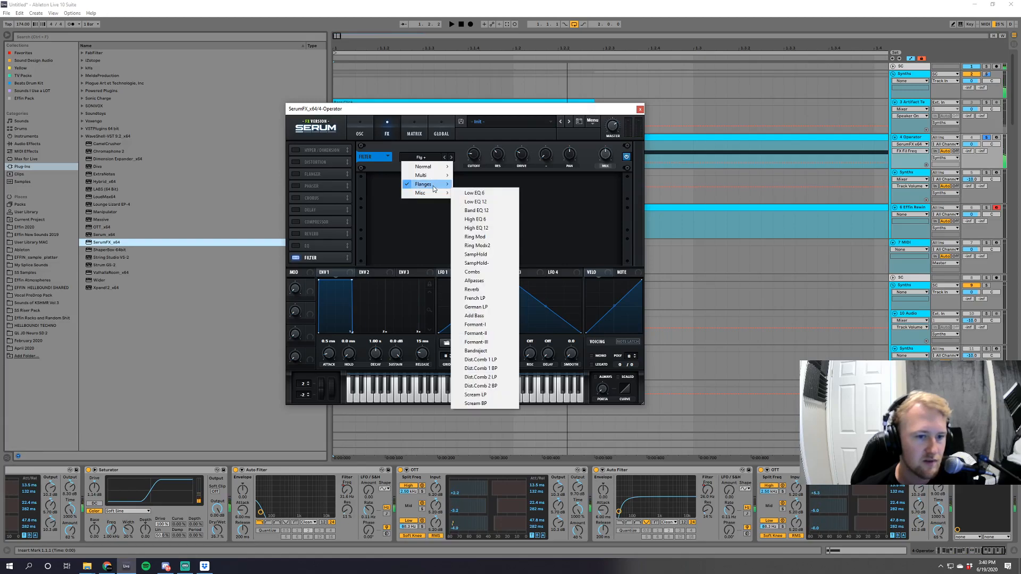
click(492, 377)
key(space)
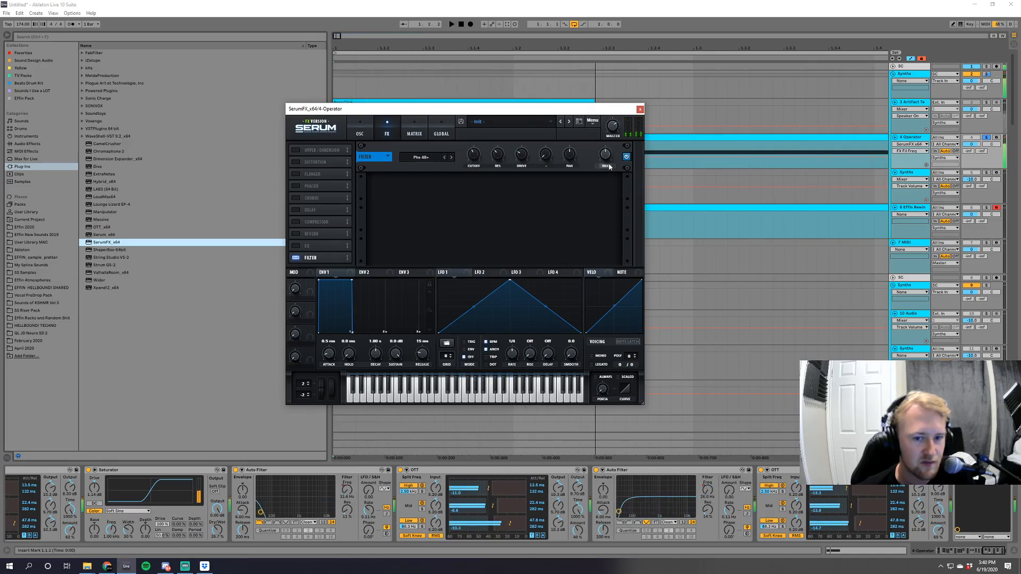
key(space)
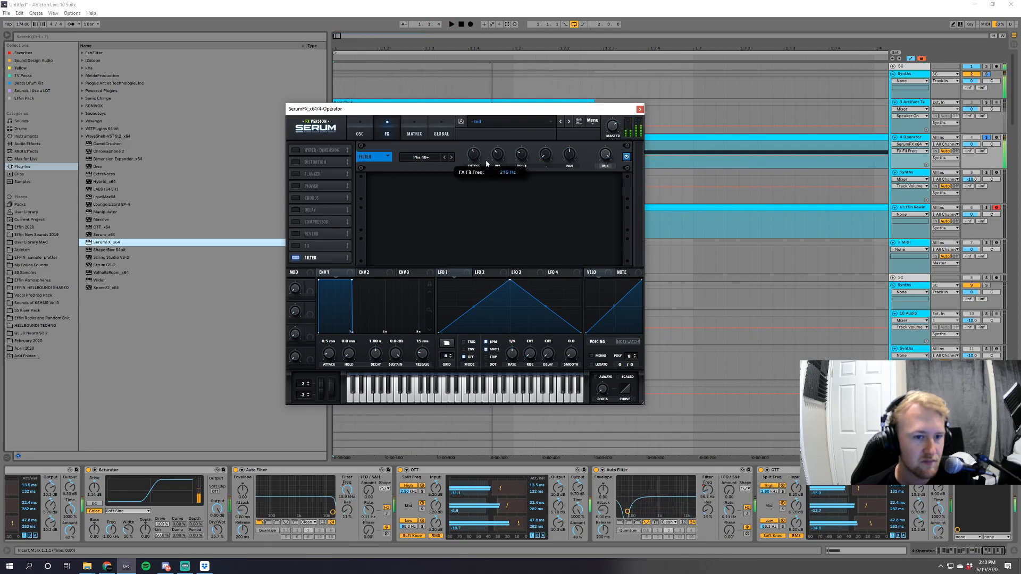
click(640, 109)
Set the Reverb's decay time to about 277 ms and raise the Treble on the Amp.
drag(992, 555, 962, 553)
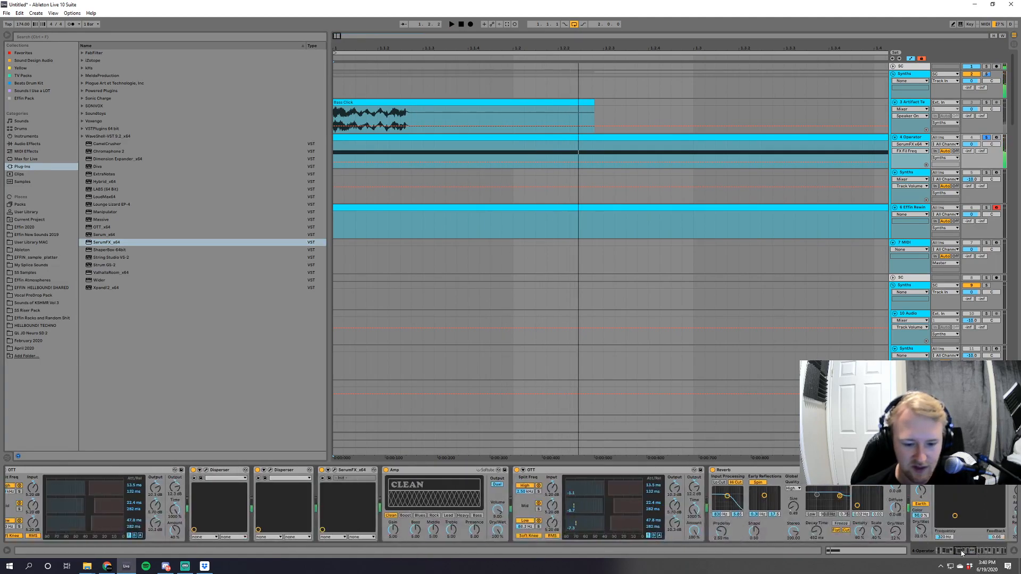
drag(805, 535, 806, 532)
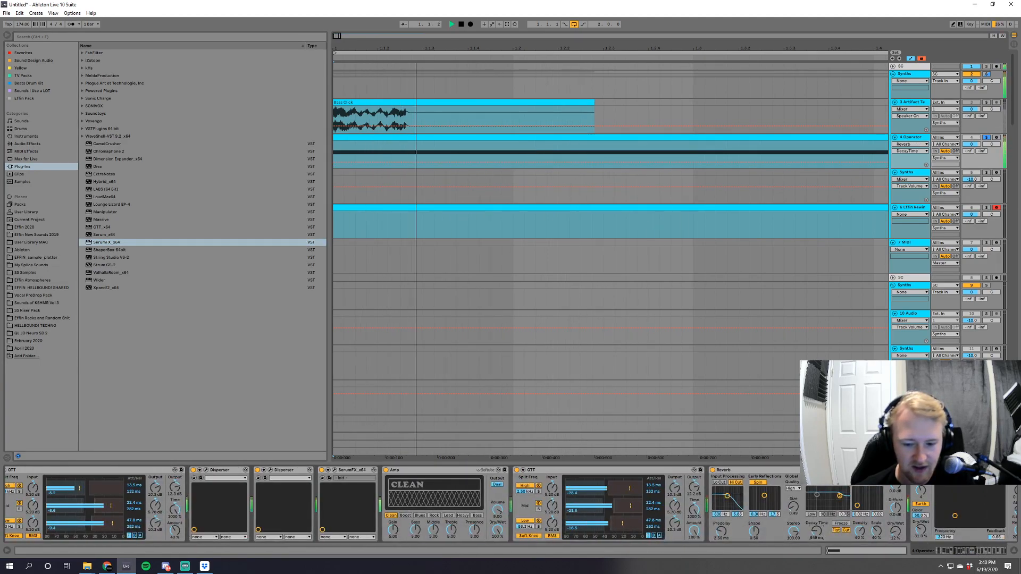
key(space)
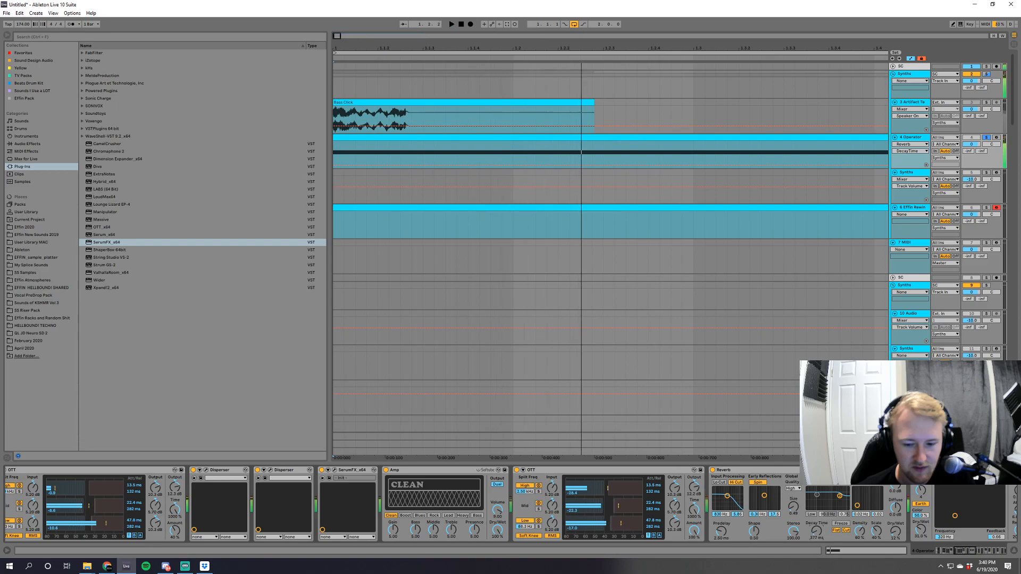
key(space)
click(451, 530)
key(space)
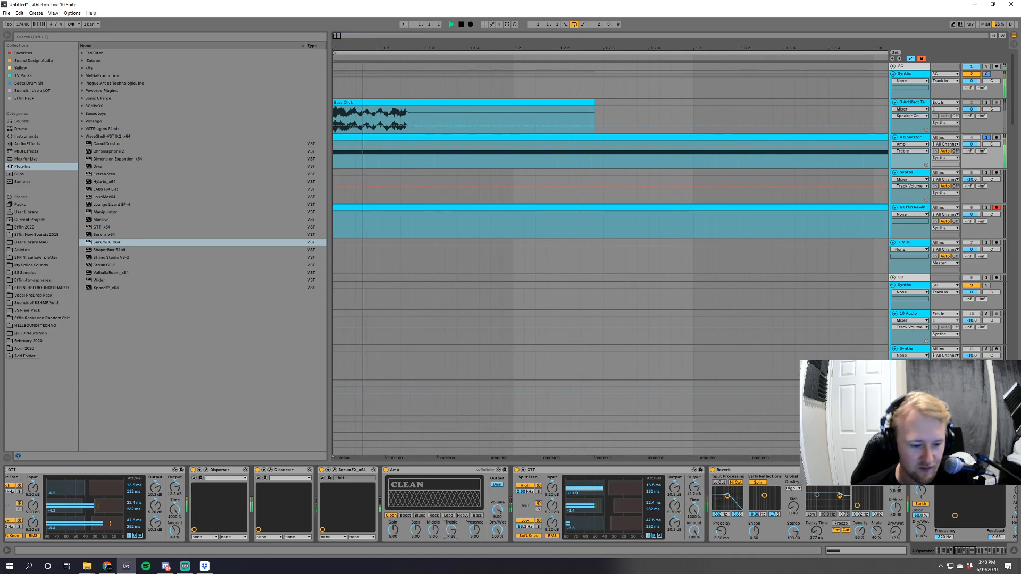
Add an Erosion and a Saturator after the last SerumFX in the Operator track's chain.
click(29, 145)
key(space)
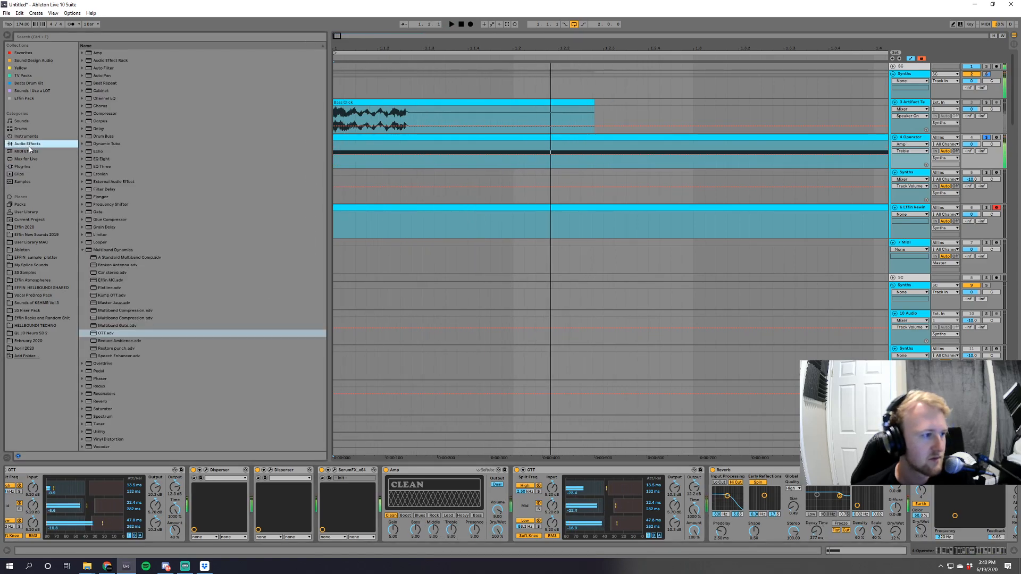
click(107, 176)
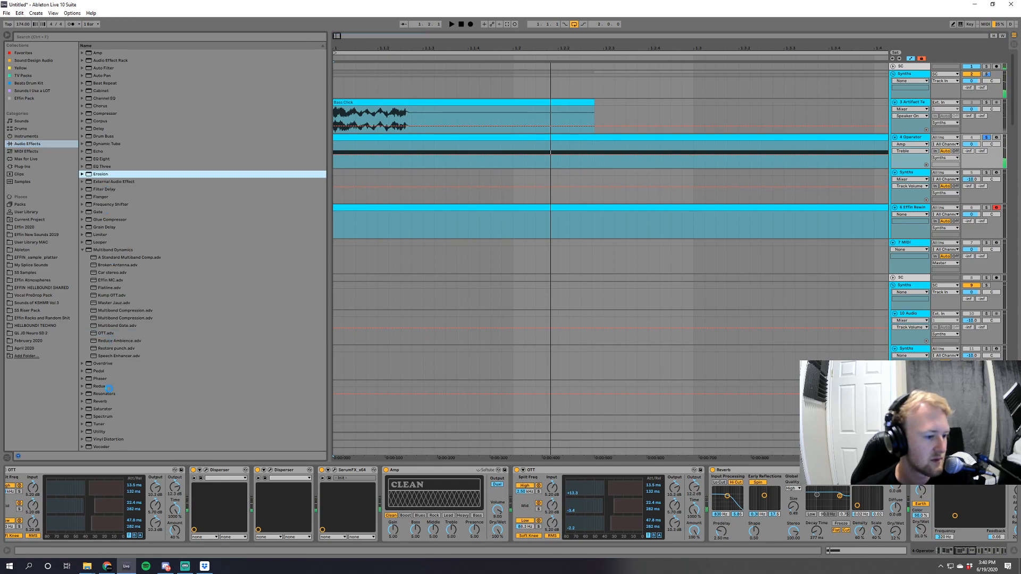
double_click(104, 409)
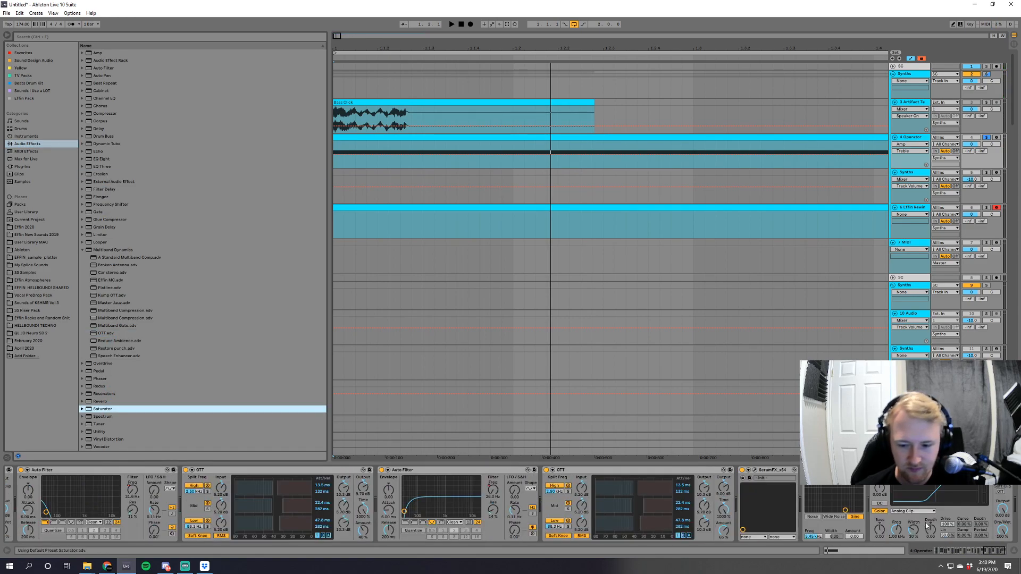
Set Erosion to Wide Noise and adjust its width, and set the Saturator's curve to Soft Sine.
click(833, 517)
drag(854, 498, 853, 502)
key(space)
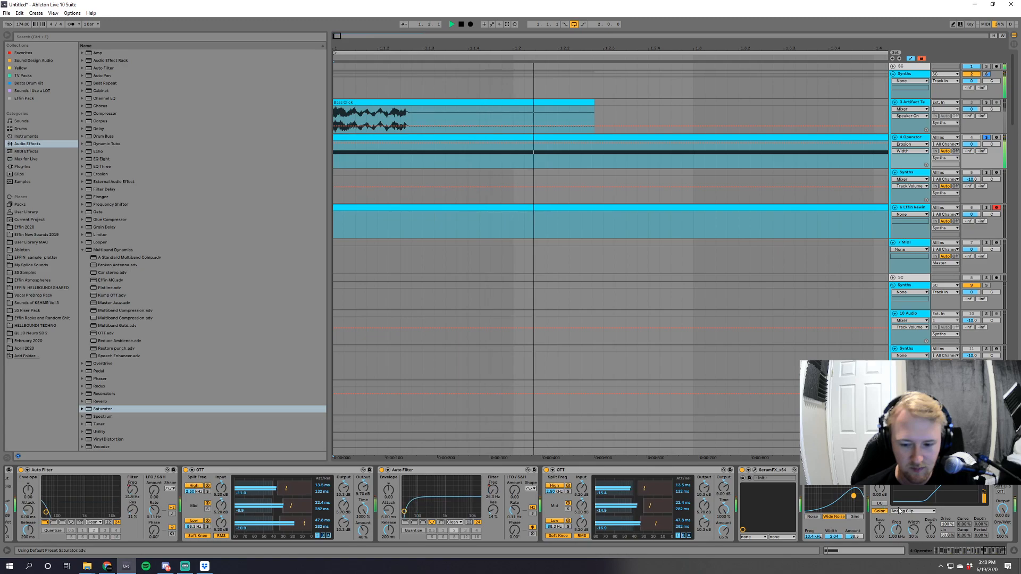
click(912, 511)
click(904, 524)
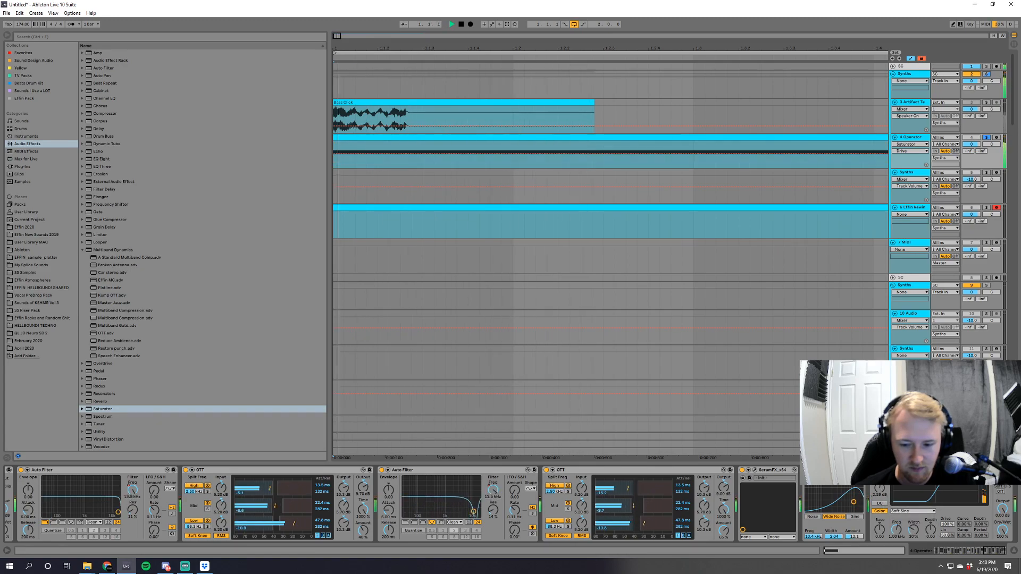
Adjust the last Saturator's dry/wet mix, and change the coarse tuning and level of Operator's oscillator C.
drag(1002, 530, 948, 551)
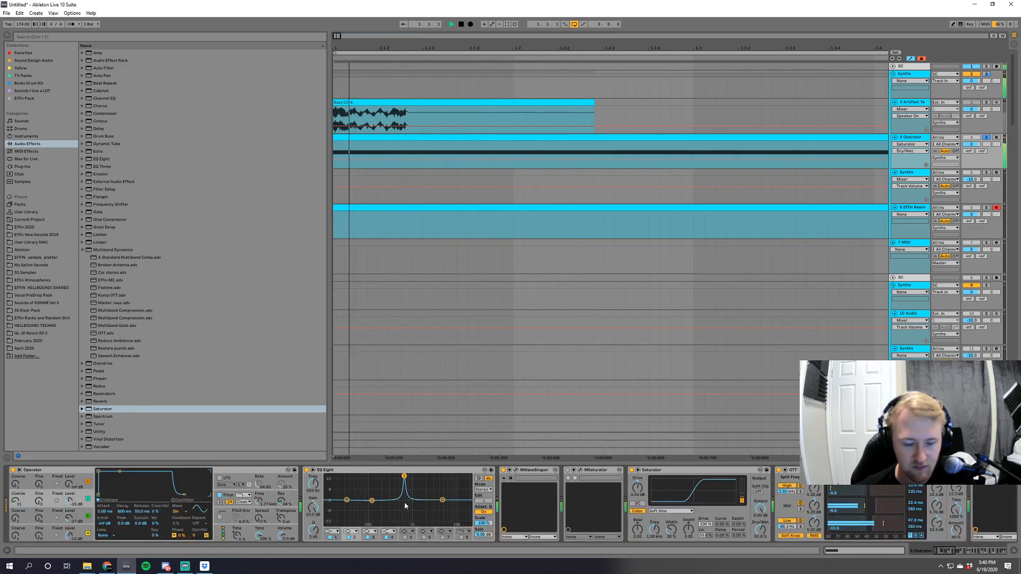
click(15, 502)
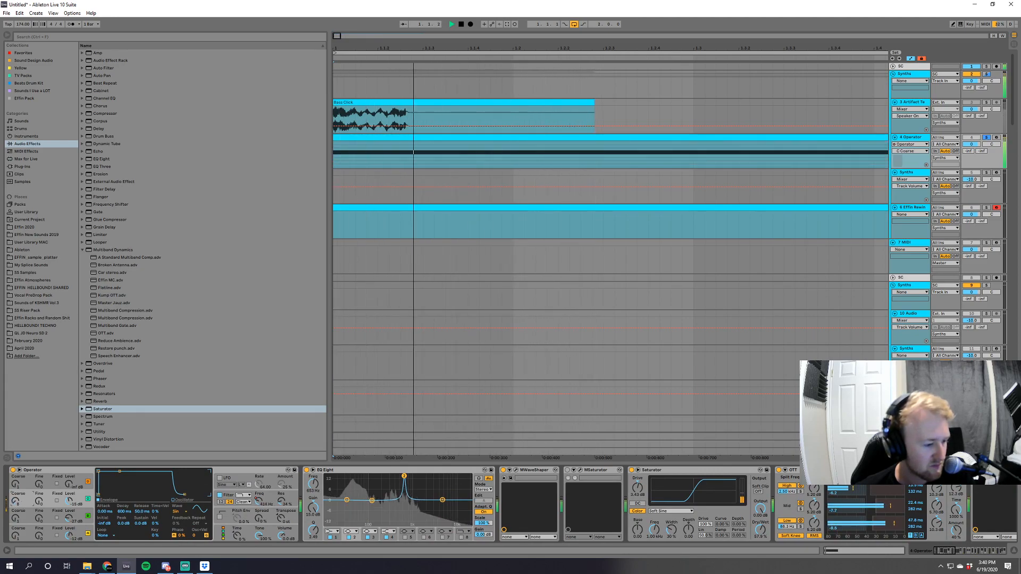
drag(68, 501, 15, 516)
key(space)
key(space)
Adjust the level and coarse tuning of Operator's oscillator B while auditioning the bass.
click(69, 518)
key(space)
key(space)
key(space)
key(space)
key(space)
click(16, 518)
key(space)
key(space)
key(space)
key(space)
key(space)
Lower the level of Operator's oscillator D and try its coarse tuning while playing the sound.
key(space)
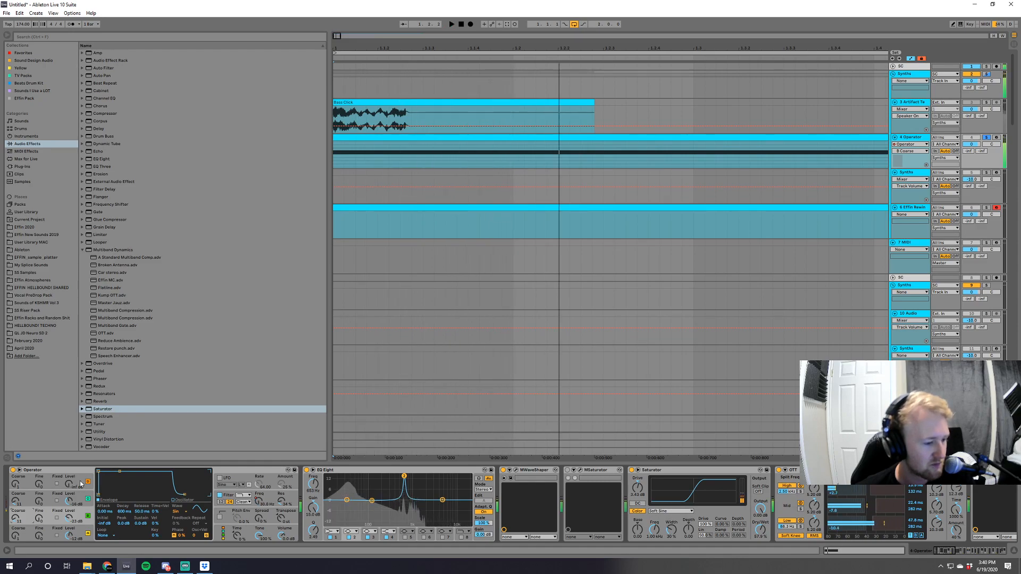
key(space)
key(space)
drag(68, 484, 68, 510)
key(space)
click(16, 484)
key(space)
key(space)
Adjust the resonance of Operator's filter while auditioning the bass.
key(space)
key(space)
key(space)
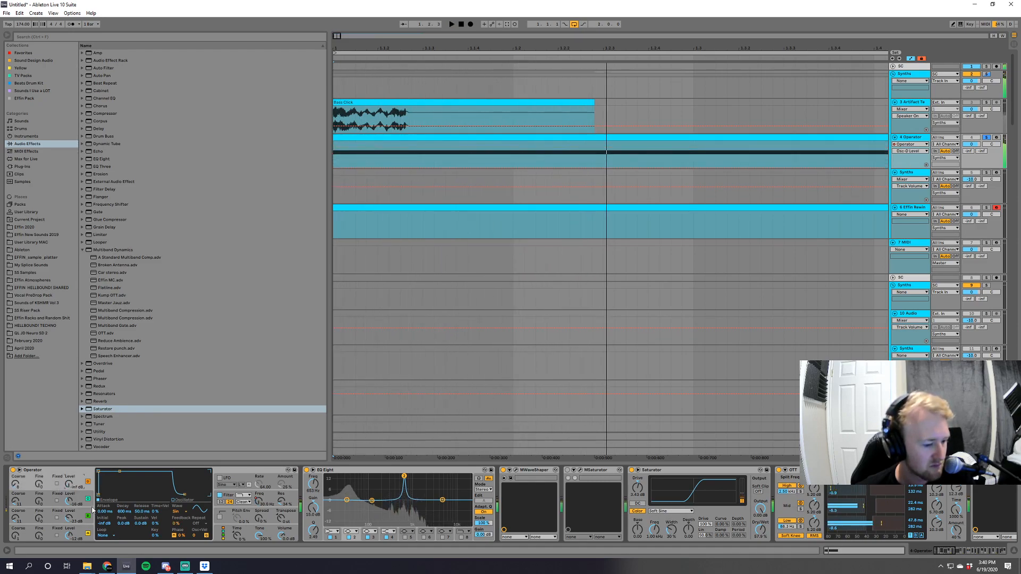
key(space)
drag(281, 501, 280, 526)
key(space)
key(space)
key(space)
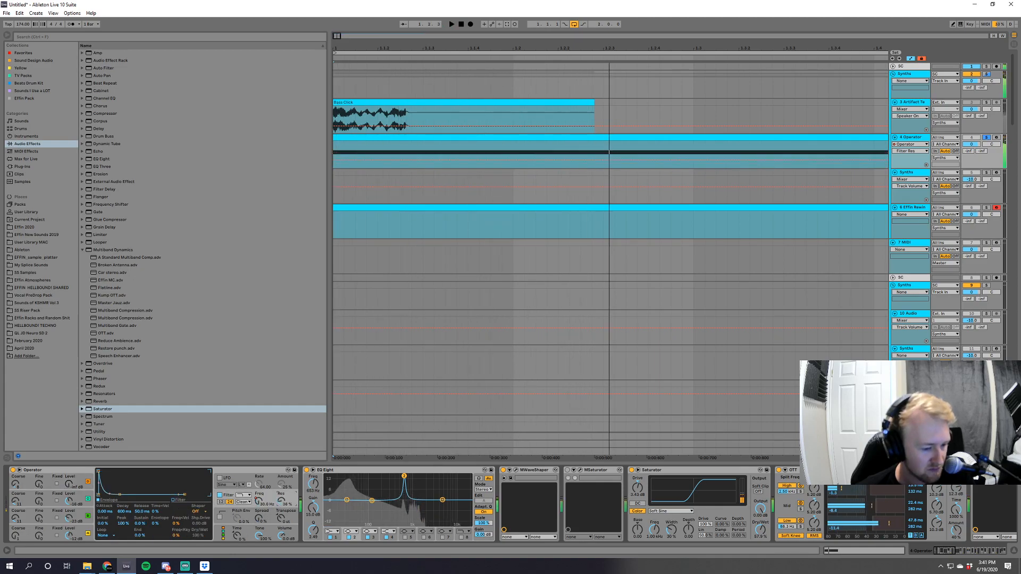
drag(282, 500, 281, 489)
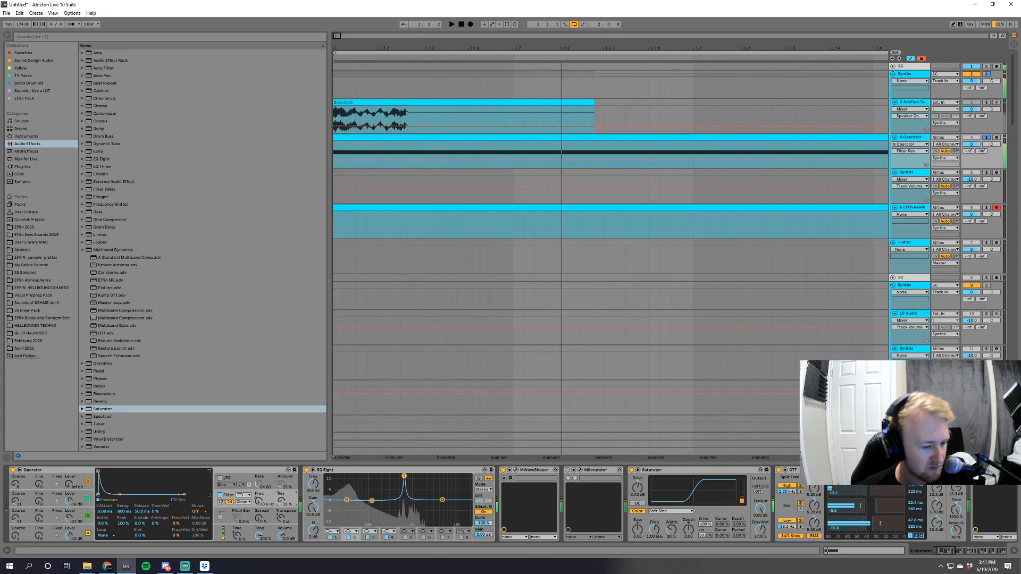
key(space)
key(space)
Move the falling breakpoint of Operator's filter frequency automation to just before 1.1.4, and readjust the filter resonance.
click(259, 501)
key(a)
key(a)
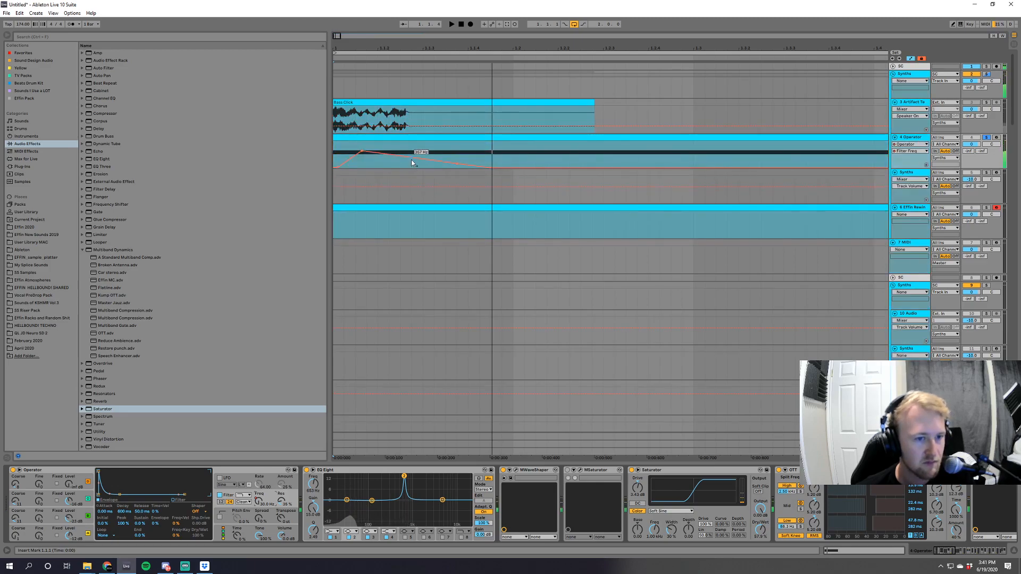
key(space)
drag(410, 158, 450, 155)
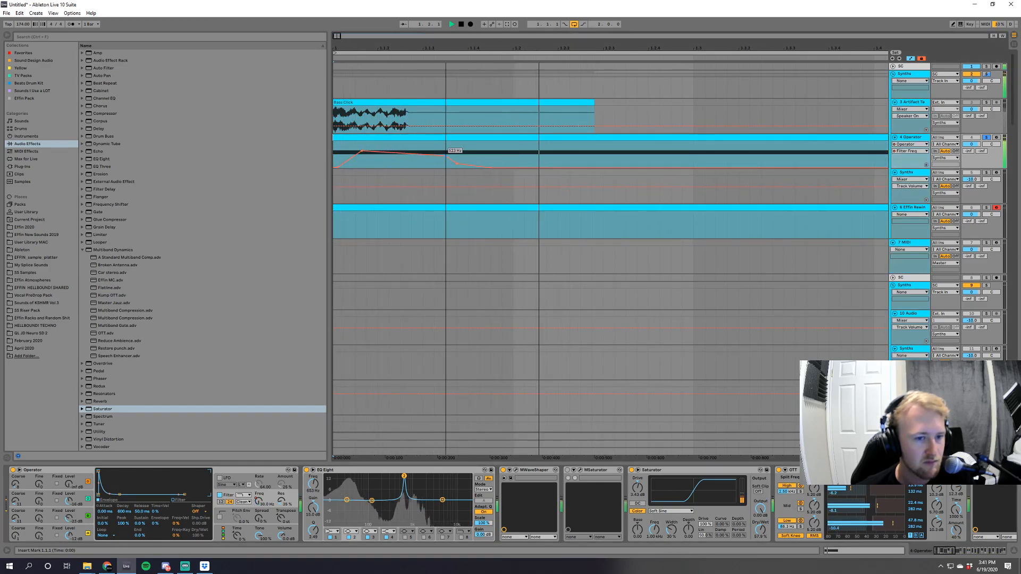
drag(362, 151, 362, 151)
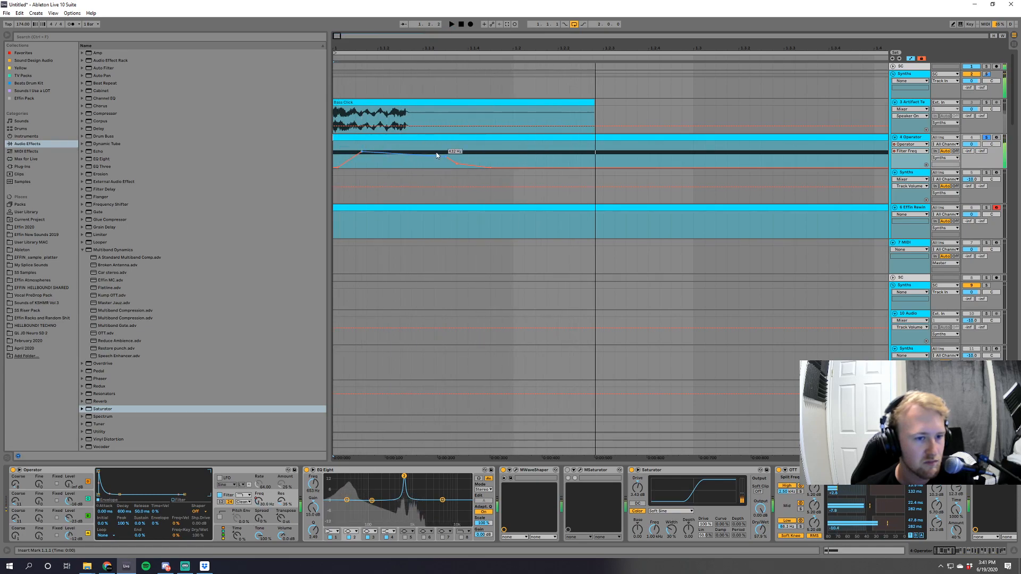
drag(446, 156, 467, 160)
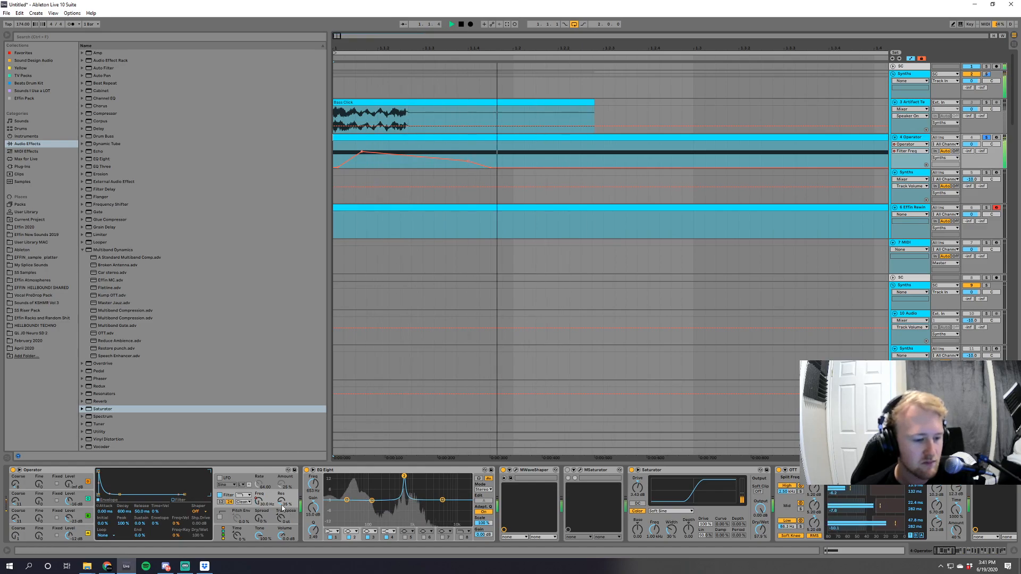
drag(281, 501, 282, 521)
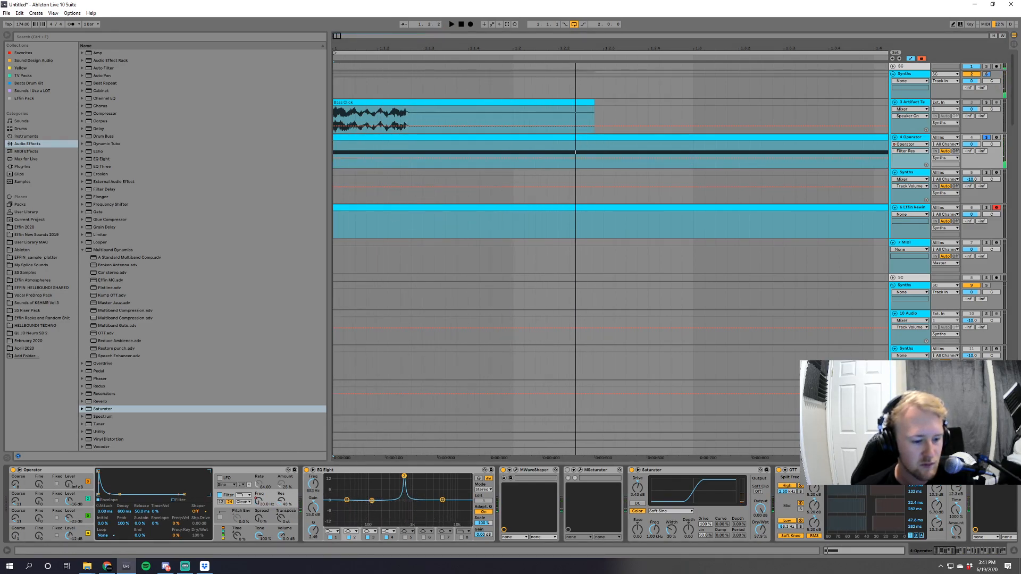
Try automating the frequency of band 2 in Operator's EQ Eight with an early peak and a fall before 1.1.4.
click(343, 148)
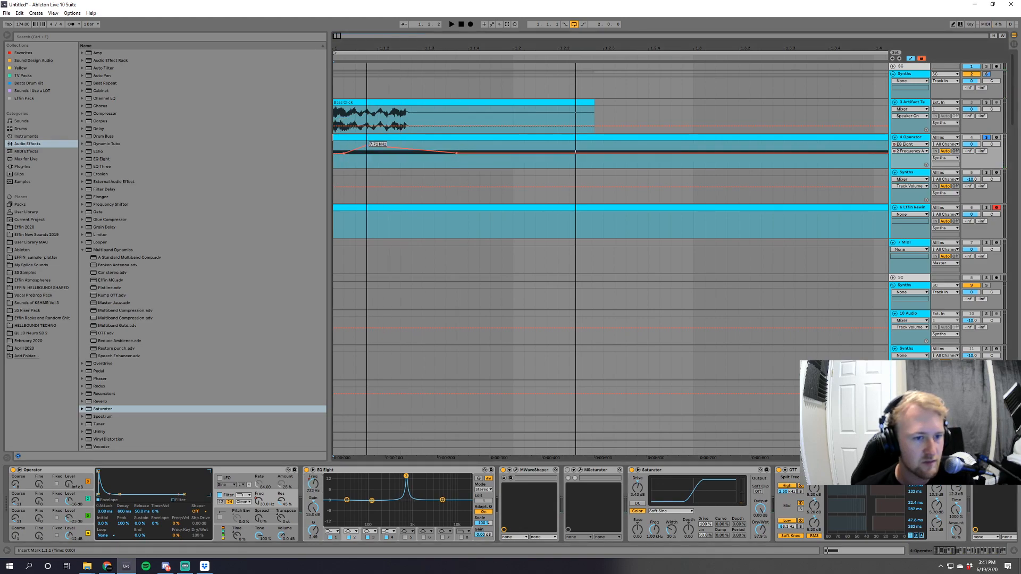
key(space)
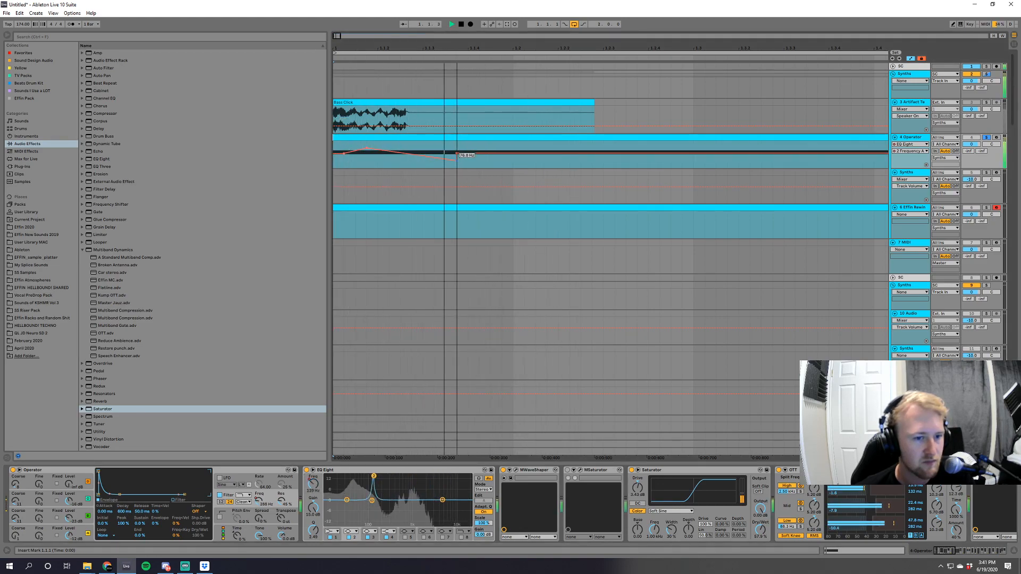
mouse_move(366, 148)
mouse_down()
mouse_move(404, 156)
mouse_move(372, 156)
mouse_up()
key(space)
click(367, 155)
key(space)
key(space)
Audition the EQ Eight band 2 frequency sweep and flatten its automation again.
key(space)
key(space)
key(space)
key(space)
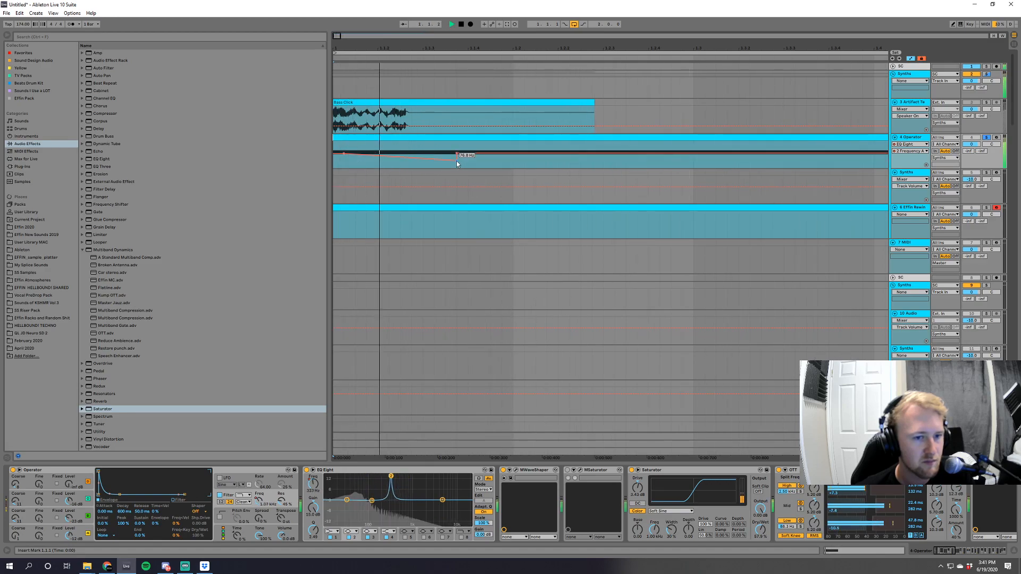
key(space)
key(space)
key(space)
key(space)
click(457, 161)
key(space)
key(space)
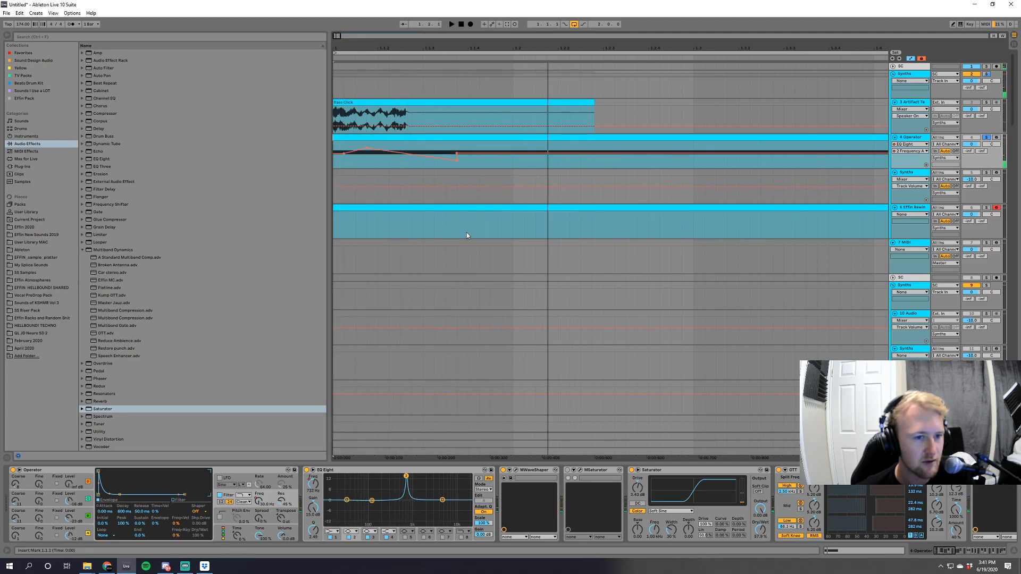
key(space)
key(space)
key(space)
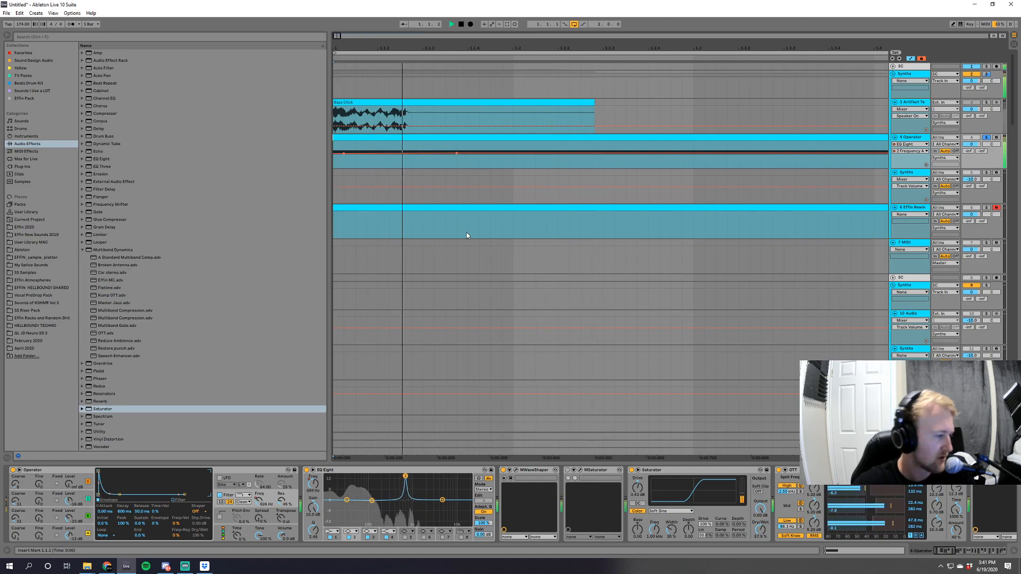
key(space)
key(space)
key(space)
key(space)
key(space)
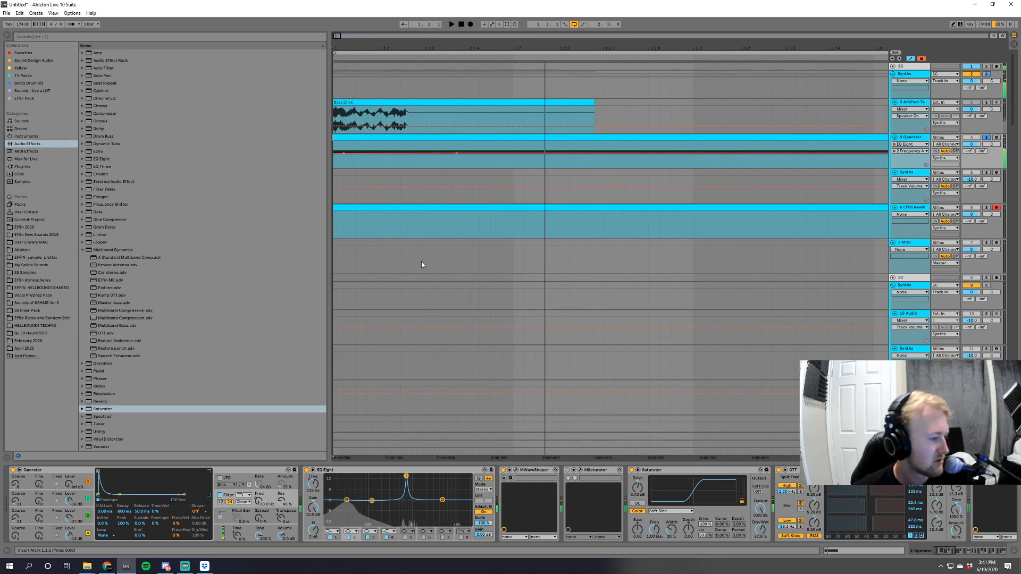
Add an EQ Eight at the end of the Operator chain, and shape its curve with two cuts and a slight high boost.
key(ctrl+a)
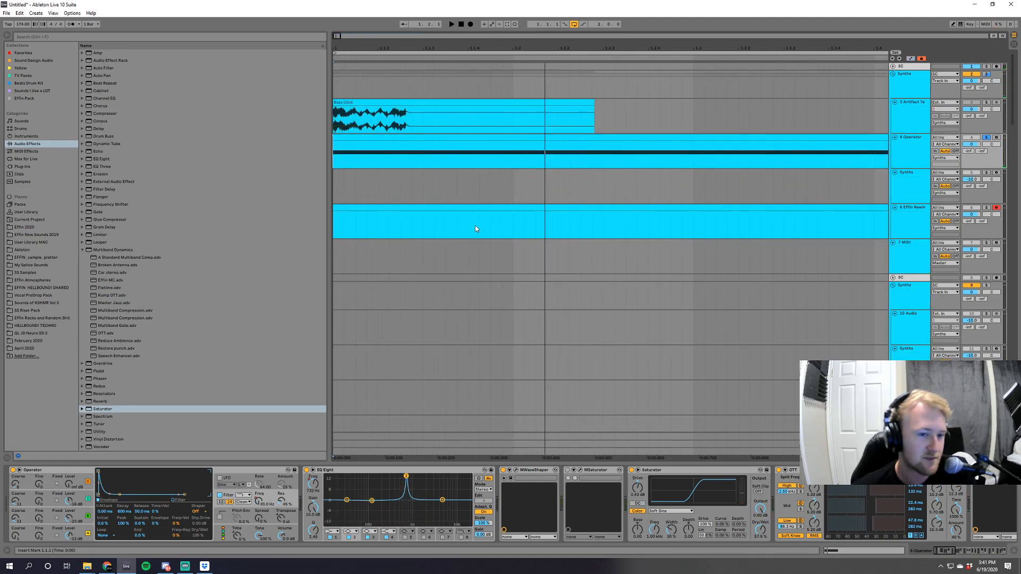
click(83, 250)
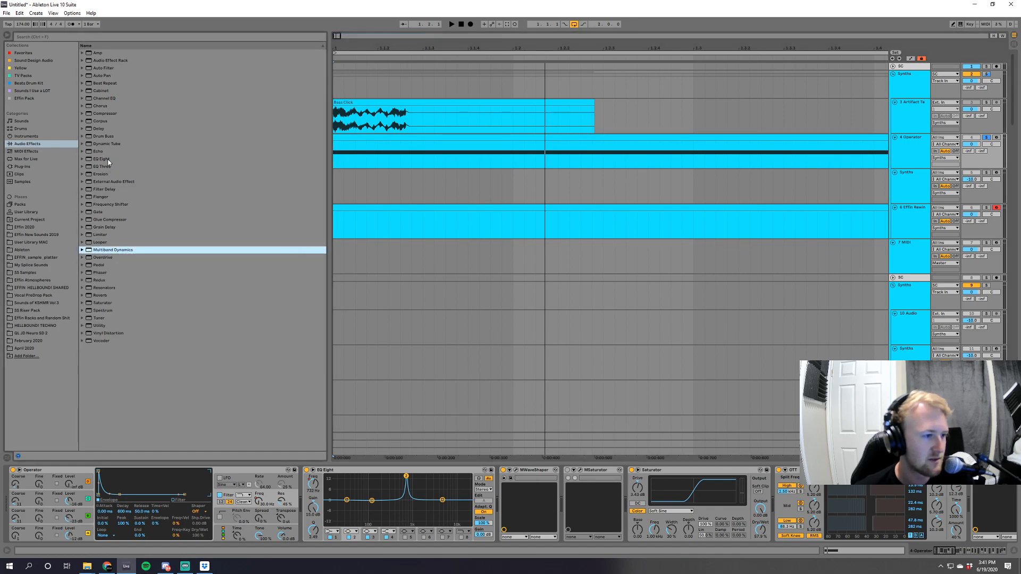
click(108, 160)
drag(930, 500, 961, 497)
key(space)
key(space)
key(space)
key(space)
Compare the bass with the Auto Filter between the two OTTs on and off, and leave that Auto Filter off.
key(space)
key(space)
key(space)
key(space)
key(space)
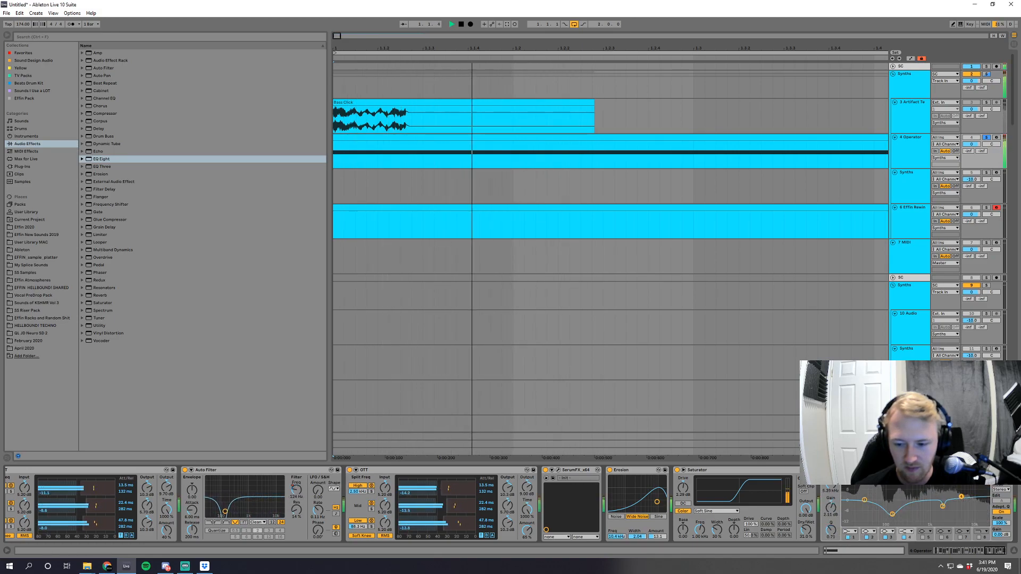
key(space)
key(space)
key(space)
key(space)
key(space)
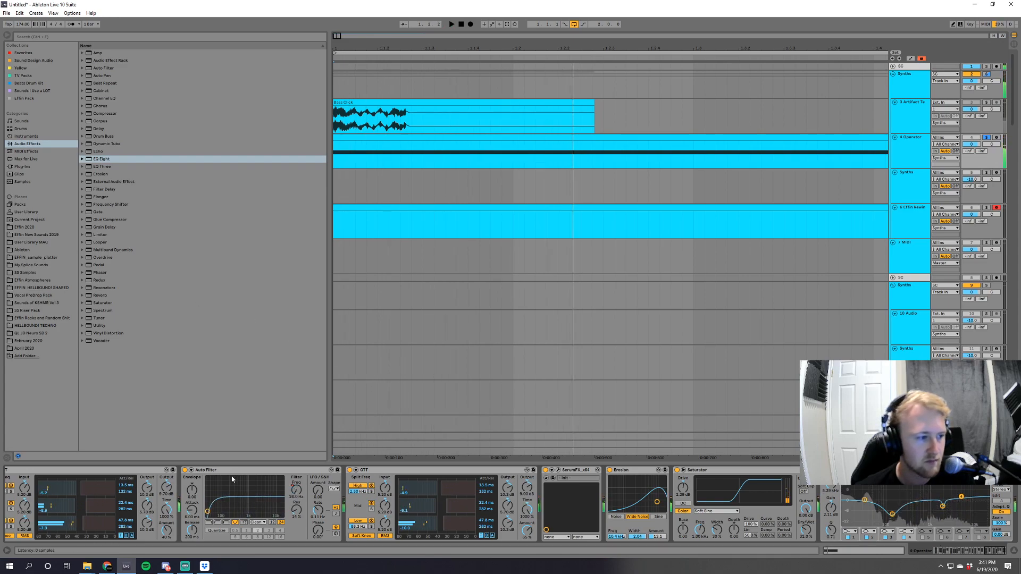
click(185, 471)
key(space)
key(space)
click(185, 470)
key(space)
key(space)
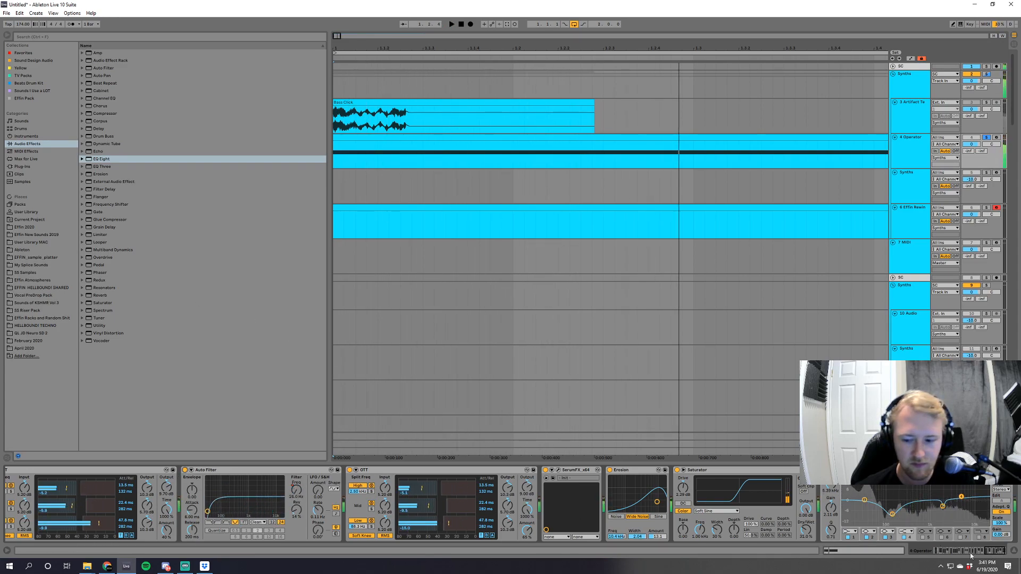
click(185, 470)
Open the Operator clip's pitch bend envelope, adjust the breakpoint on its initial downward curve, and audition it.
key(space)
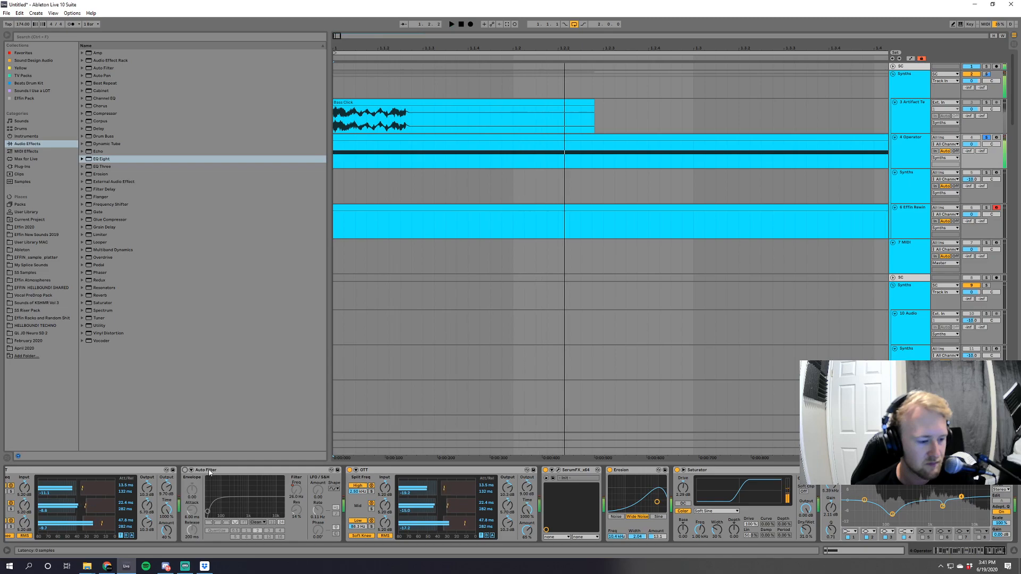
click(943, 551)
key(space)
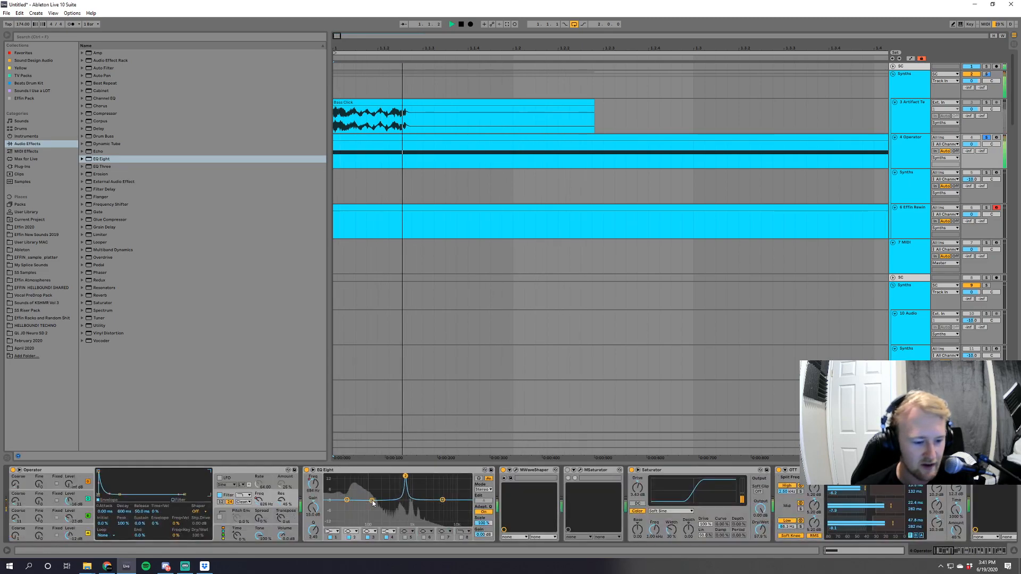
key(space)
click(377, 168)
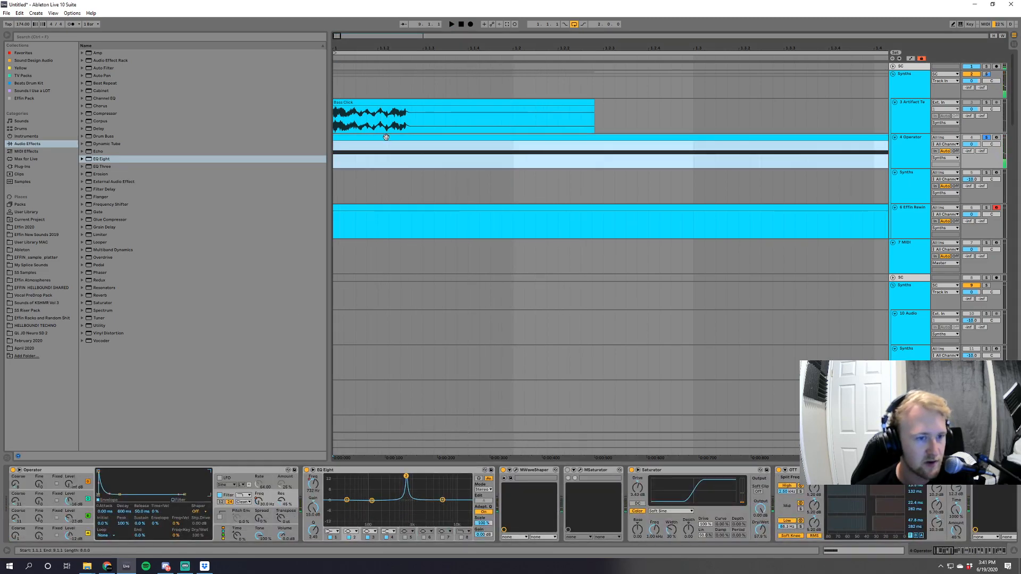
click(111, 450)
click(113, 287)
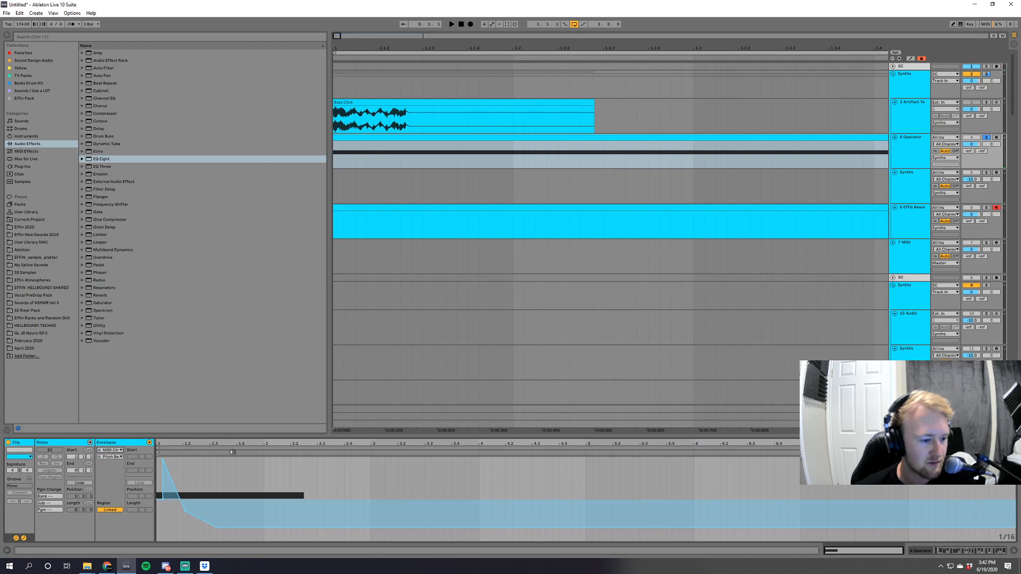
mouse_move(179, 517)
mouse_down()
mouse_move(176, 481)
mouse_move(183, 505)
mouse_up()
key(space)
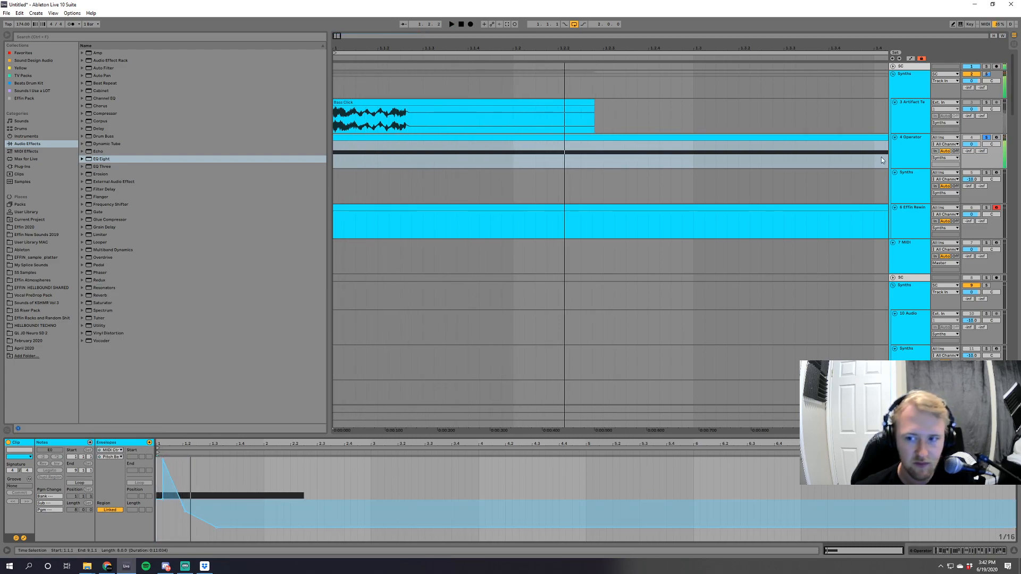
Raise the pitch bend amount in Operator's modulation routing, and adjust the level of oscillator A.
click(898, 162)
click(217, 536)
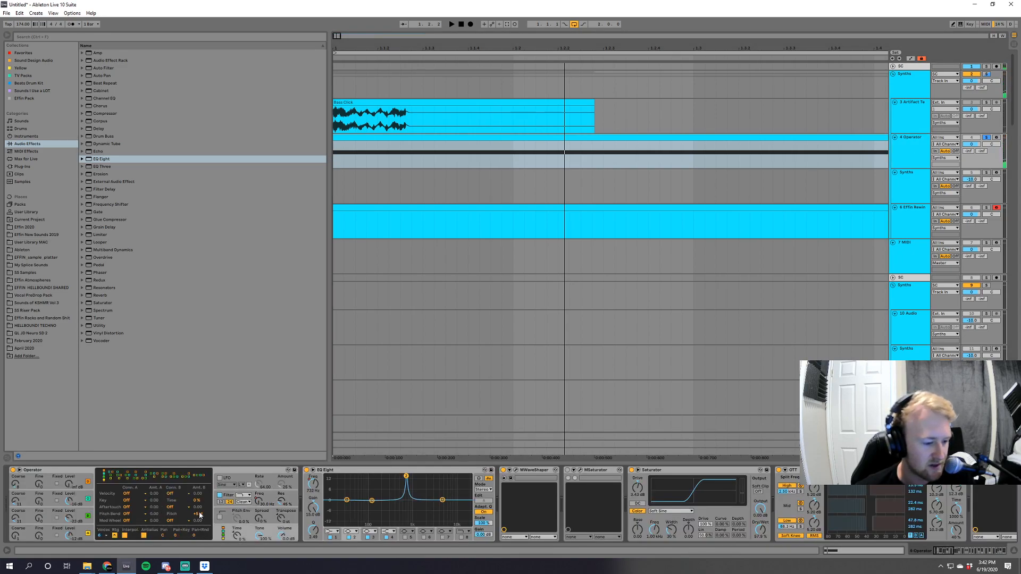
drag(200, 515, 200, 503)
key(space)
key(space)
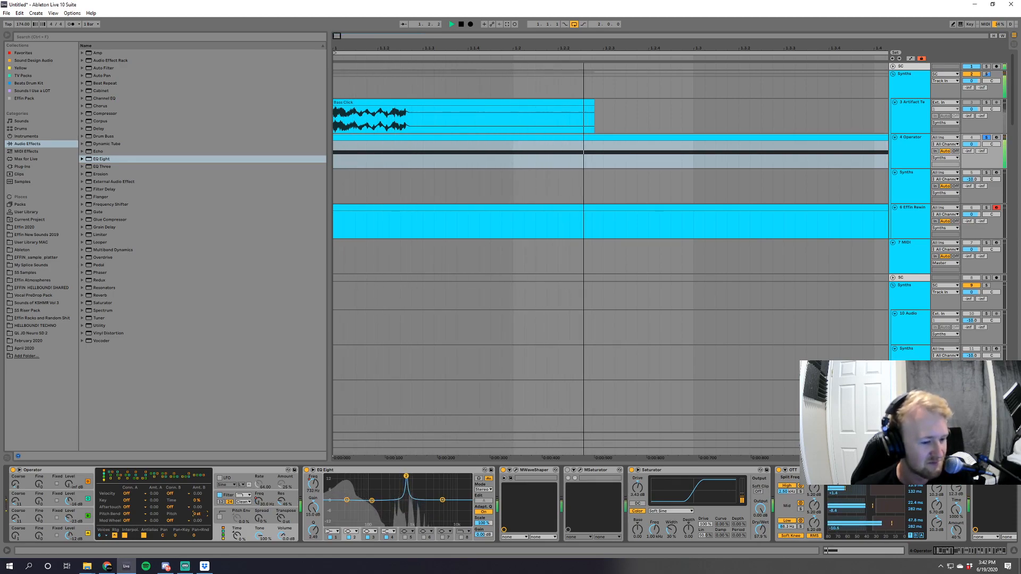
click(75, 535)
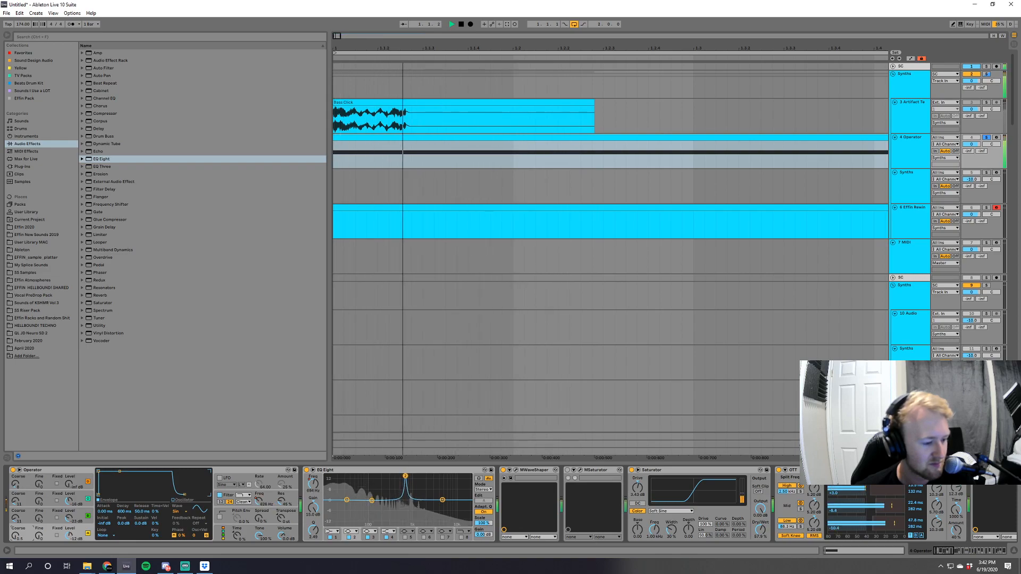
key(space)
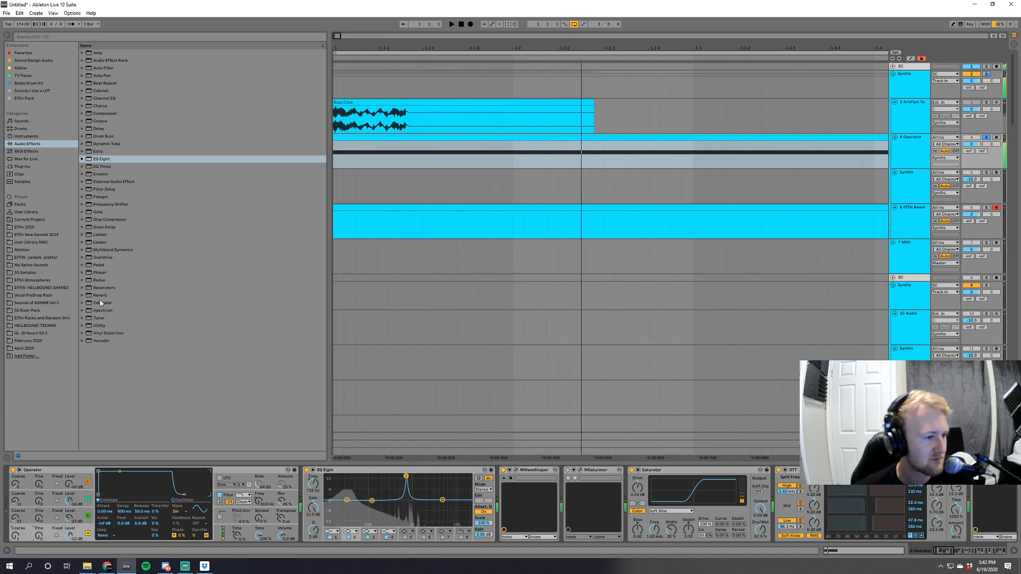
Add a Reverb after the last EQ Eight, and lower its dry/wet mix and decay time.
click(100, 296)
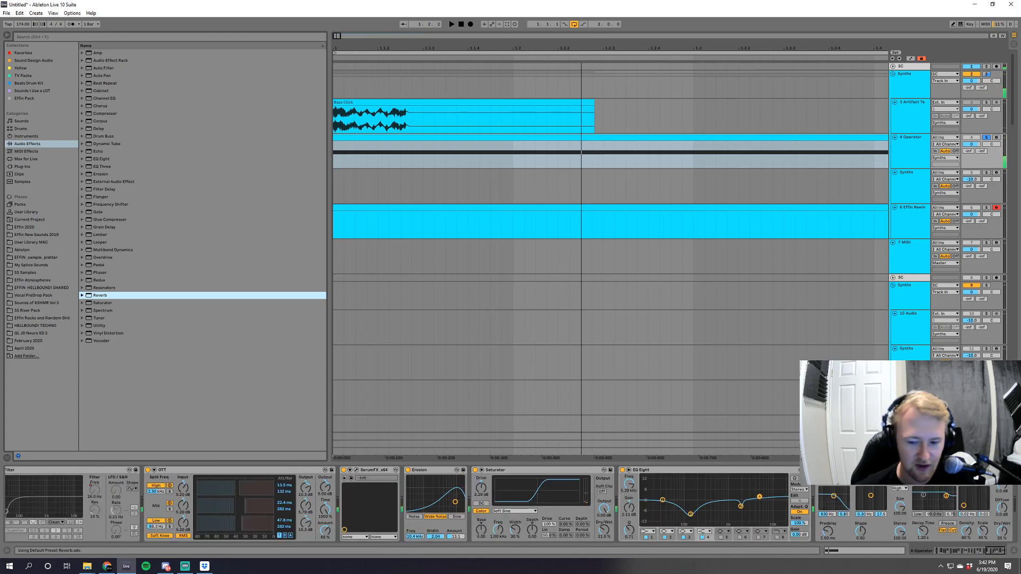
drag(1002, 532, 1002, 546)
key(space)
drag(924, 532, 924, 538)
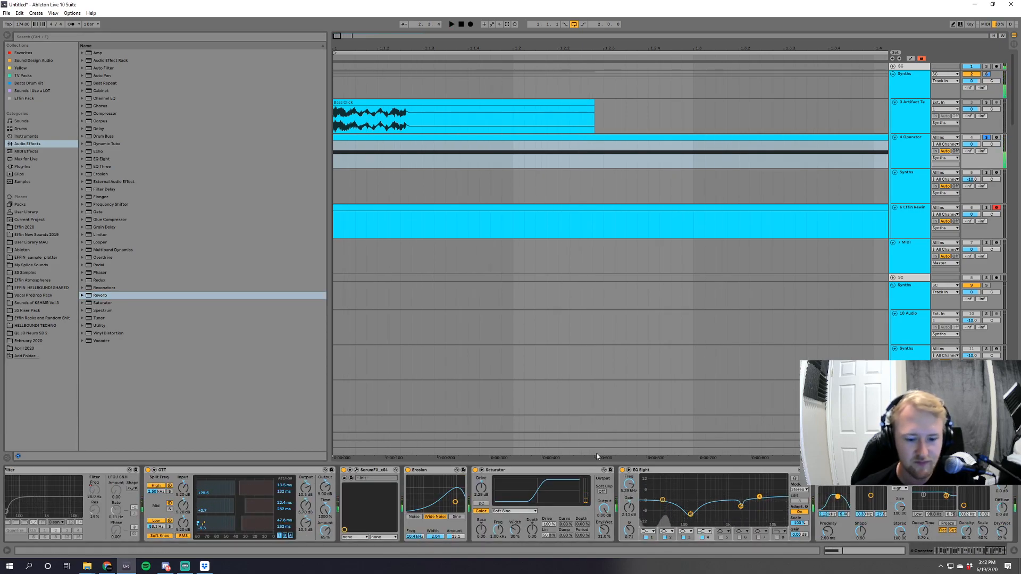
Insert a Utility between the Erosion and the last Saturator in the Operator chain.
drag(99, 325, 480, 493)
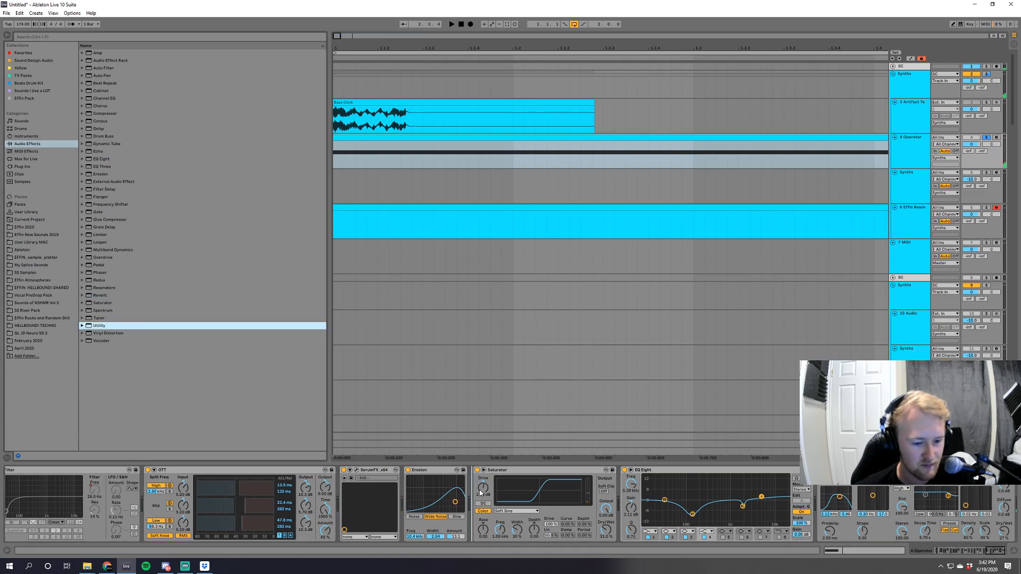
drag(540, 503, 537, 505)
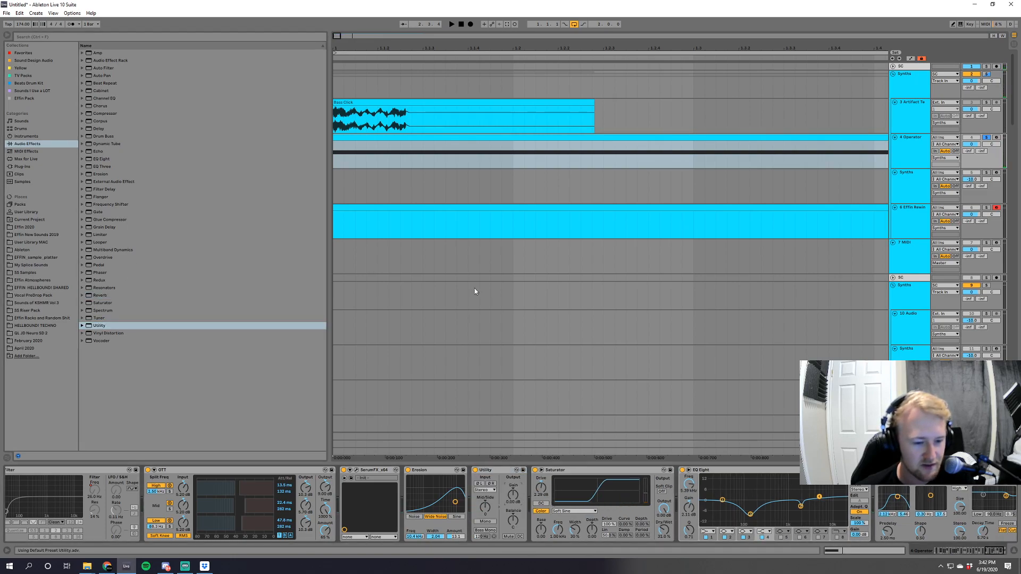
Automate the new Utility's gain to fade to -inf dB on the Operator track, starting the fade slightly later, and audition it.
key(a)
key(space)
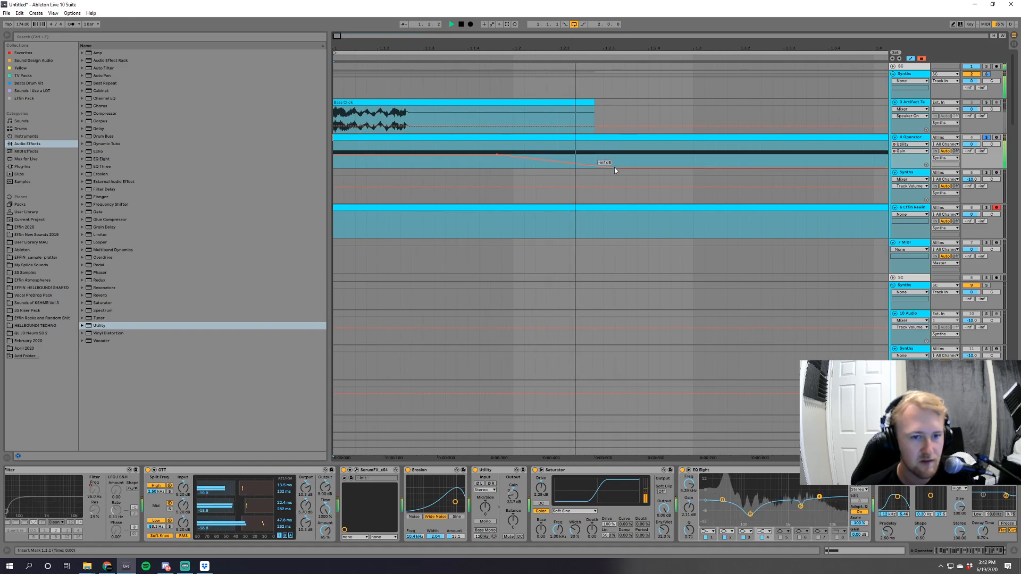
drag(499, 157, 525, 155)
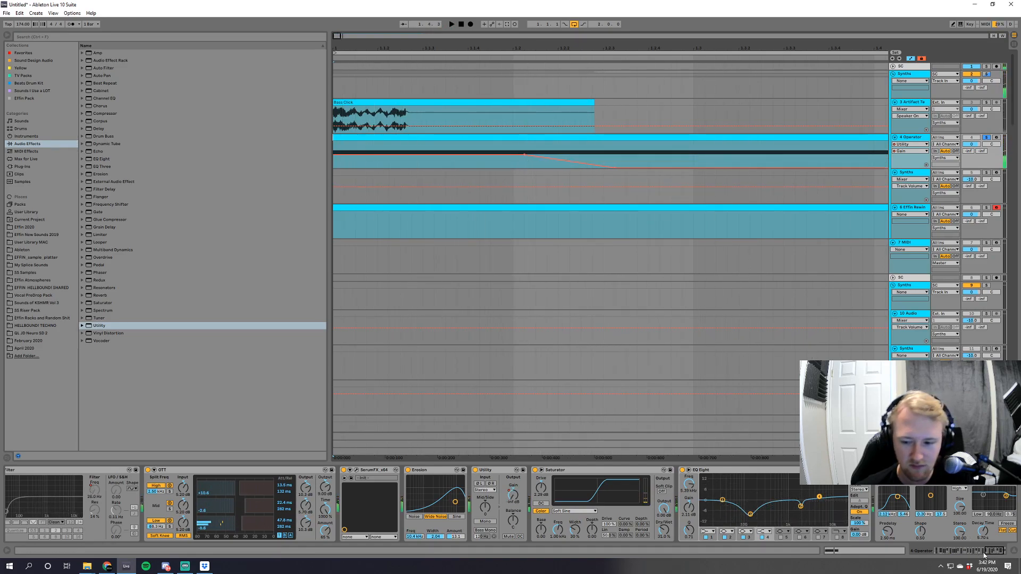
Adjust oscillator C's level in Operator and audition the change repeatedly.
click(983, 552)
click(941, 551)
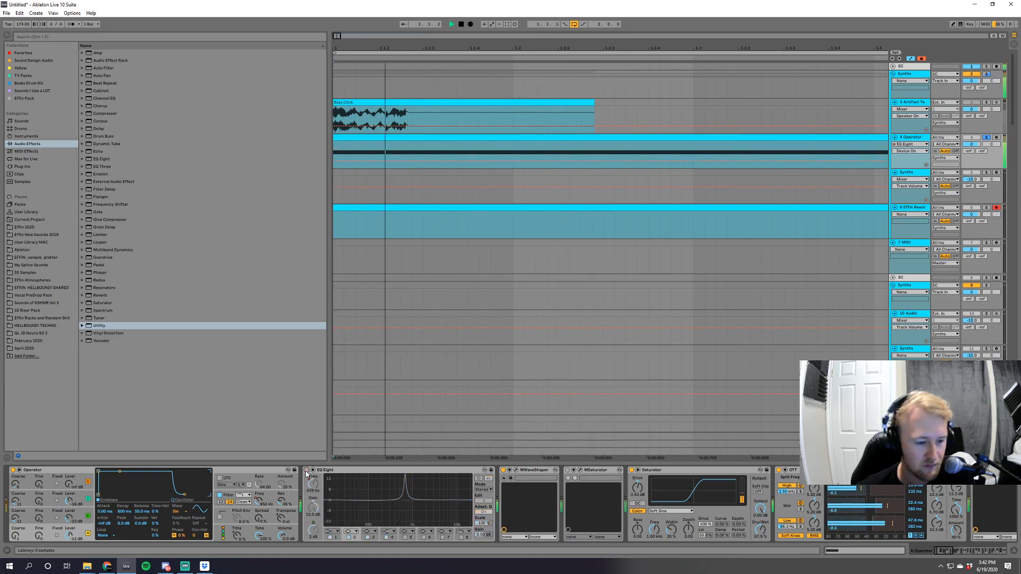
drag(69, 502, 69, 504)
key(space)
Audition Saw 32 as oscillator C's waveform, and set the waveform to Square 16.
key(space)
key(space)
key(space)
key(space)
key(space)
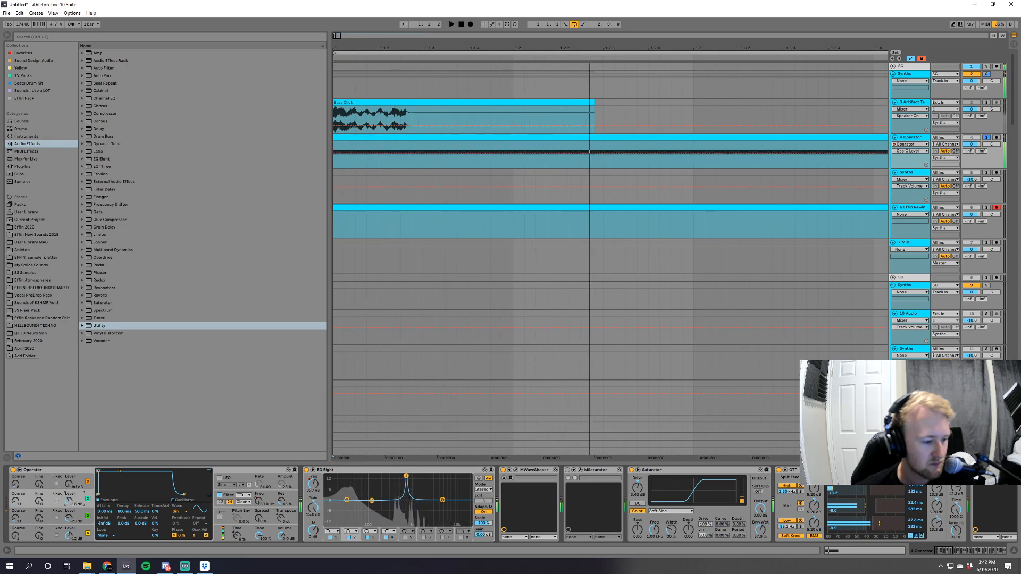
click(185, 512)
key(space)
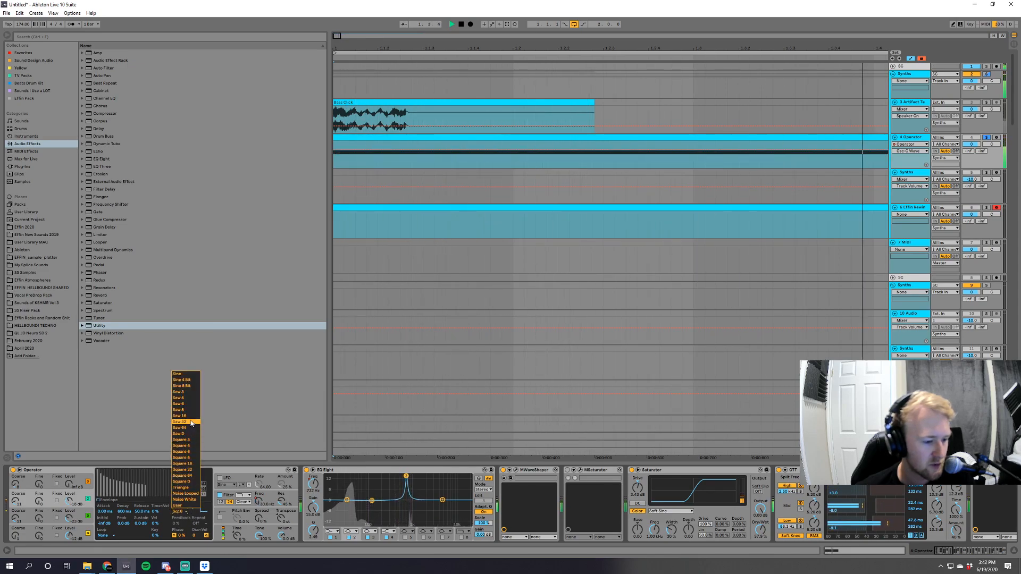
key(space)
click(191, 422)
key(space)
click(185, 512)
key(space)
click(185, 465)
key(space)
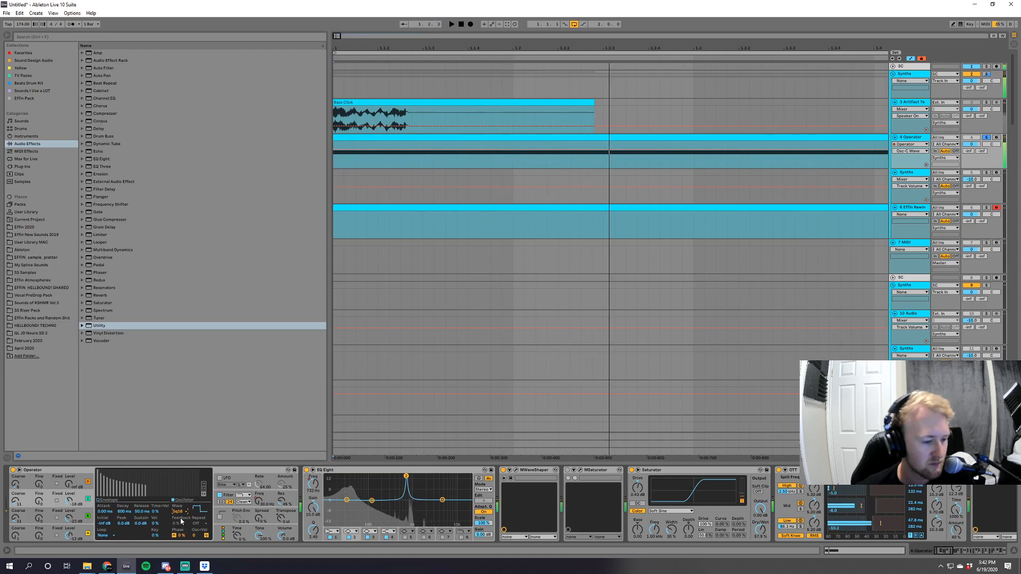
Add an EQ Eight after the Reverb, sweep its third band for a harsh upper-mid resonance, and cut it there.
click(104, 158)
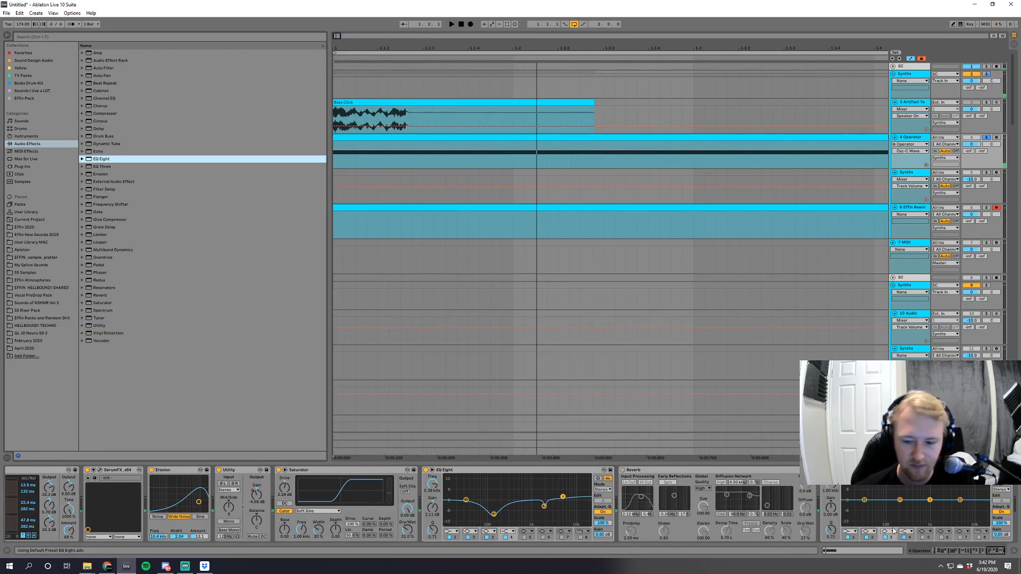
key(space)
key(space)
drag(930, 500, 940, 475)
key(space)
key(space)
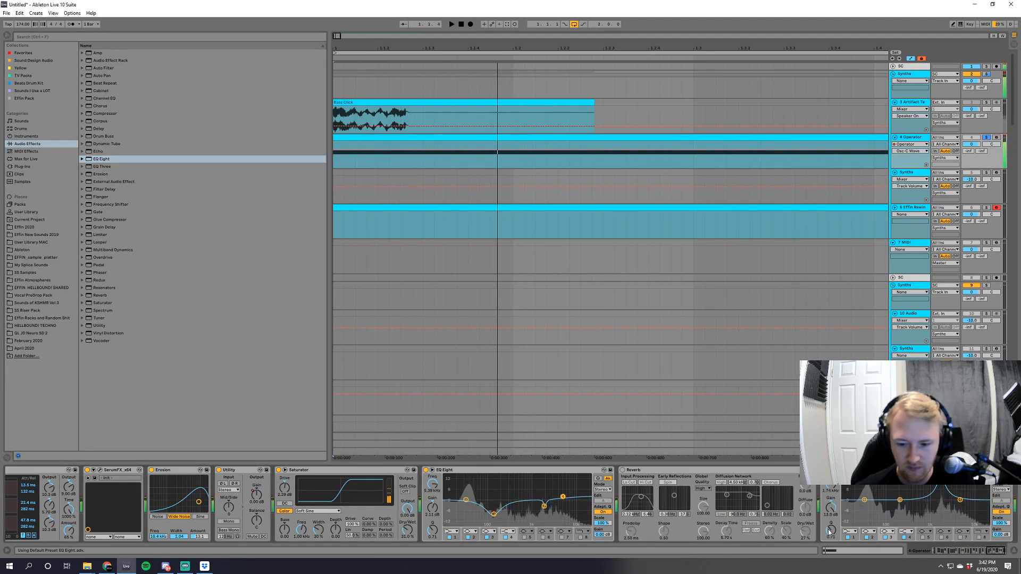
drag(830, 531, 830, 567)
key(space)
Enable a further band in the last EQ Eight and shape it into a cut just above the upper-mid dip.
key(space)
key(space)
key(space)
key(space)
key(space)
key(space)
key(space)
click(941, 537)
mouse_move(973, 500)
mouse_down()
mouse_move(956, 485)
mouse_move(957, 505)
mouse_up()
key(space)
key(space)
key(space)
drag(830, 530, 830, 499)
key(space)
key(space)
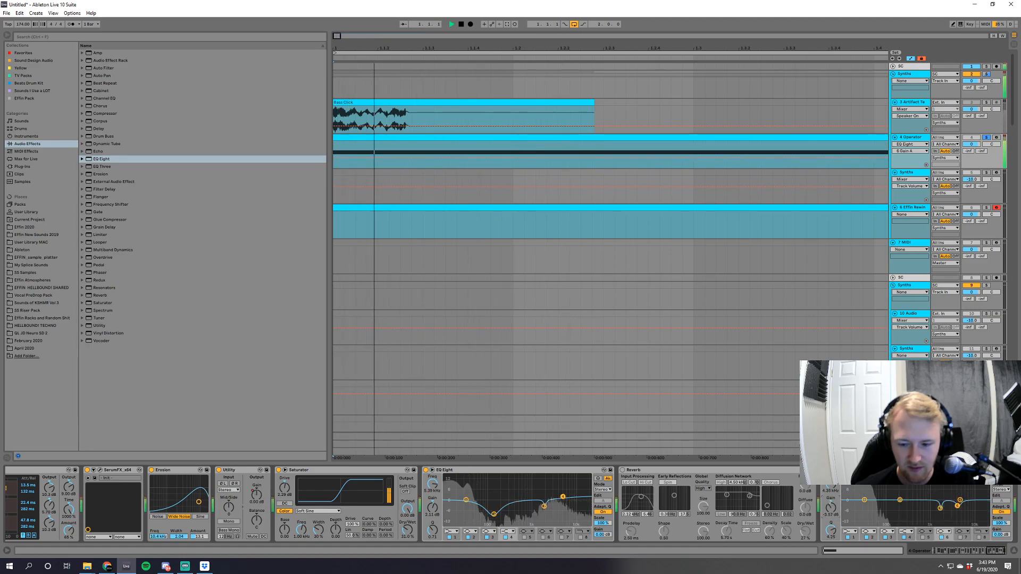
Cut the low mids around 200 Hz in the last EQ Eight, adjust that band's Q, and audition it.
key(space)
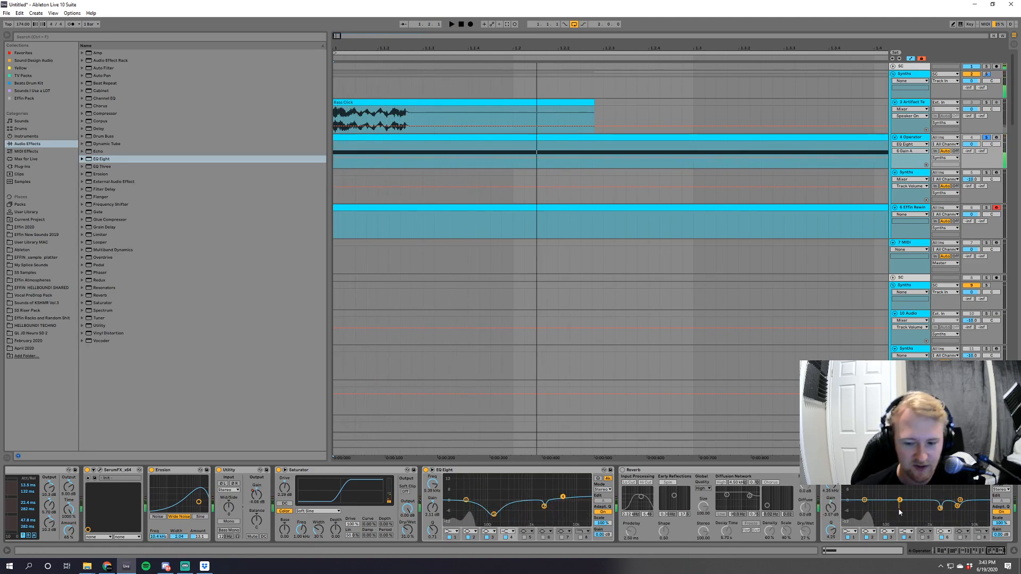
key(space)
key(space)
key(space)
drag(831, 531, 831, 520)
key(space)
key(space)
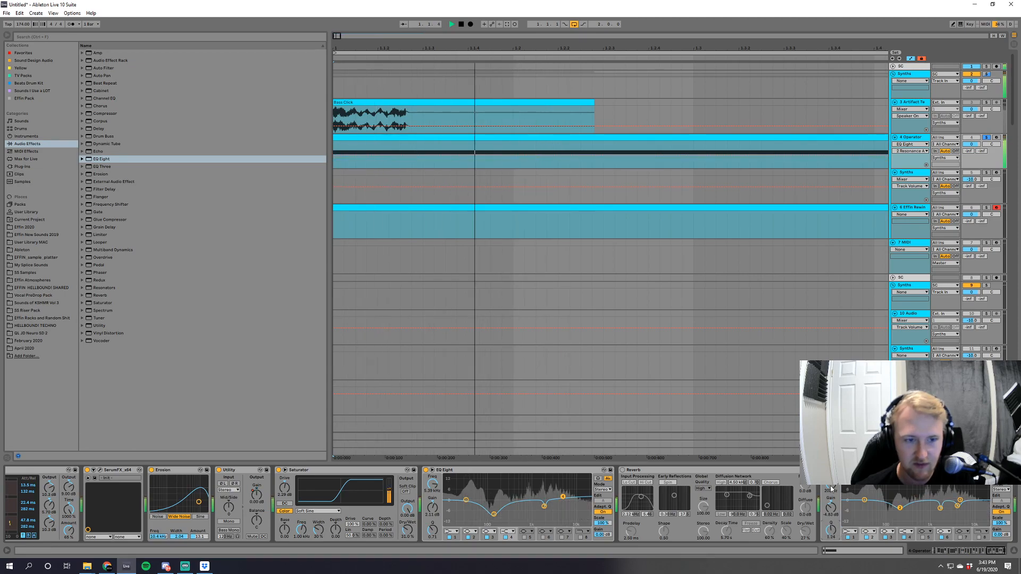
key(space)
key(space)
Hide the automation, lower the Operator track's volume slightly, and audition the result.
key(space)
key(a)
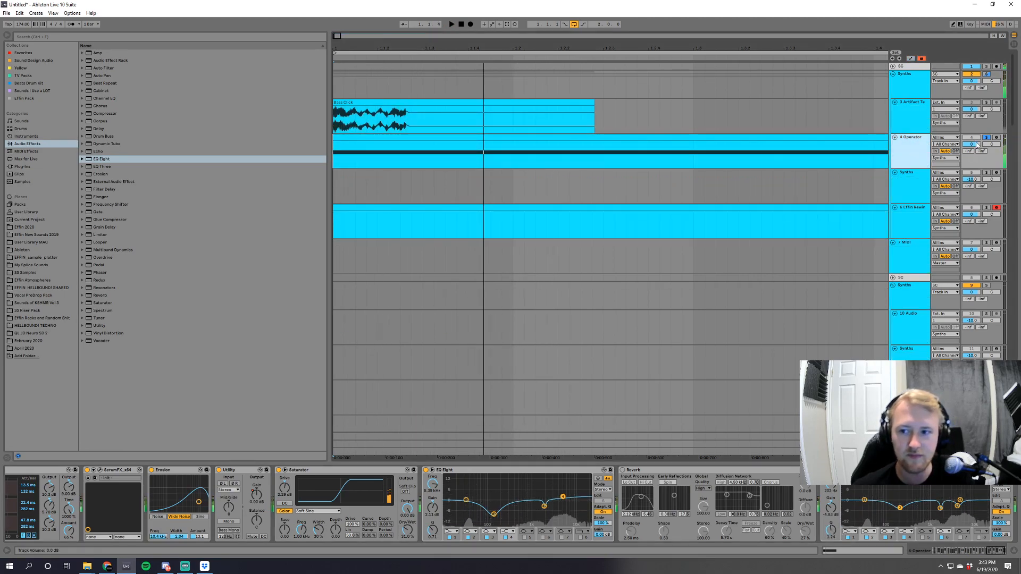
drag(971, 144, 971, 153)
key(space)
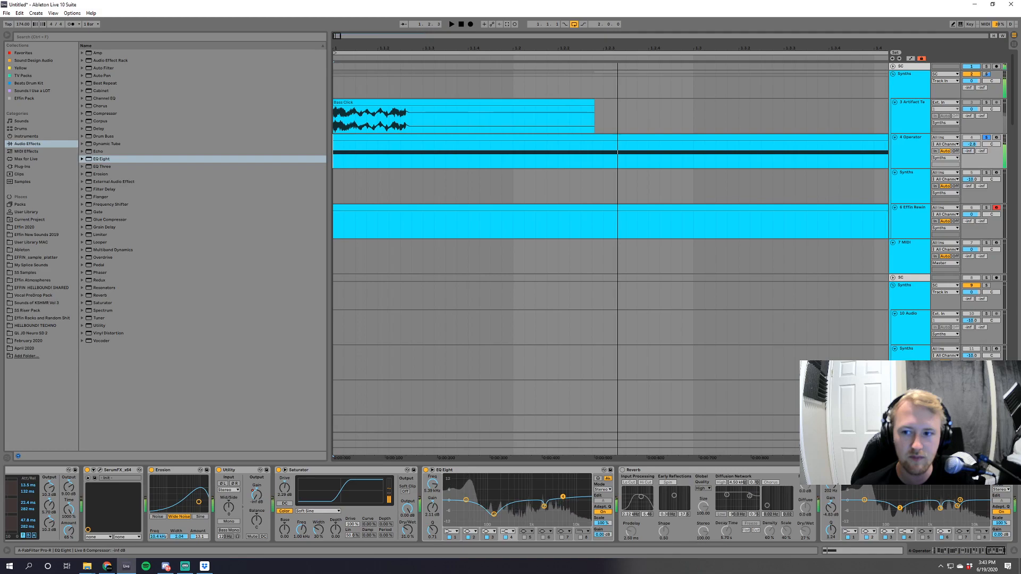
key(space)
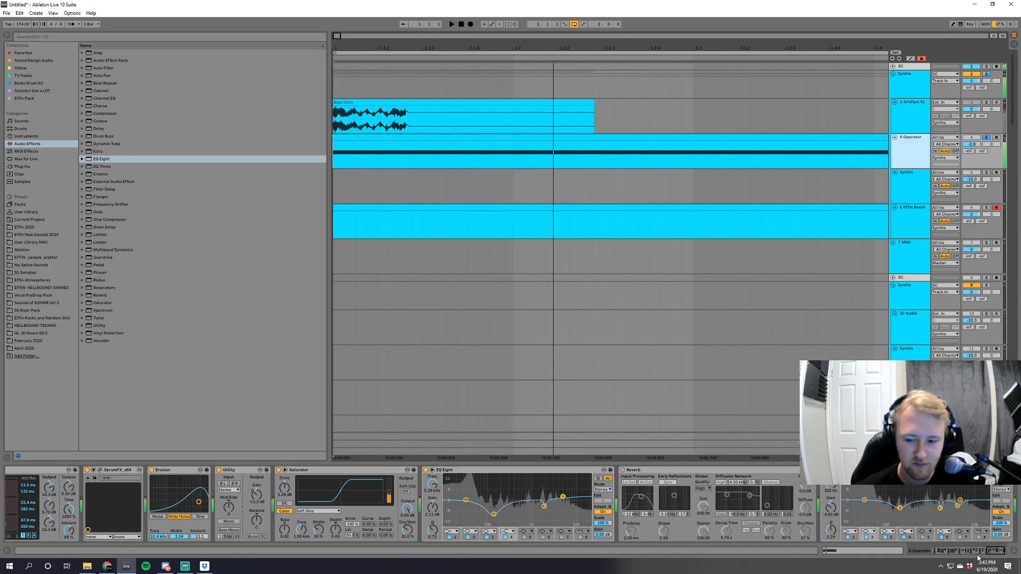
Adjust oscillator B's level in Operator while auditioning, and reselect oscillator C.
click(969, 551)
drag(968, 552, 662, 559)
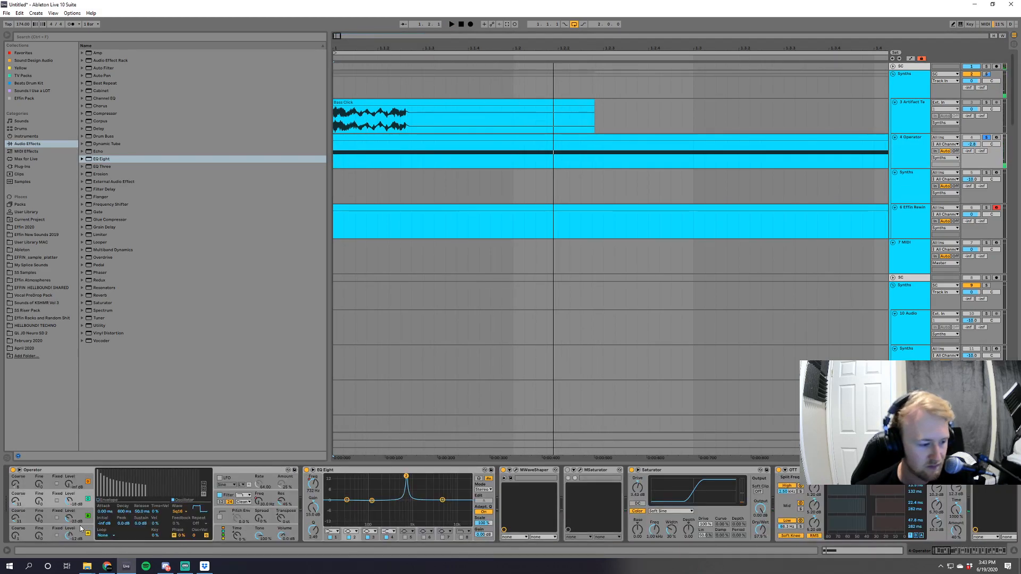
drag(80, 528, 83, 509)
key(space)
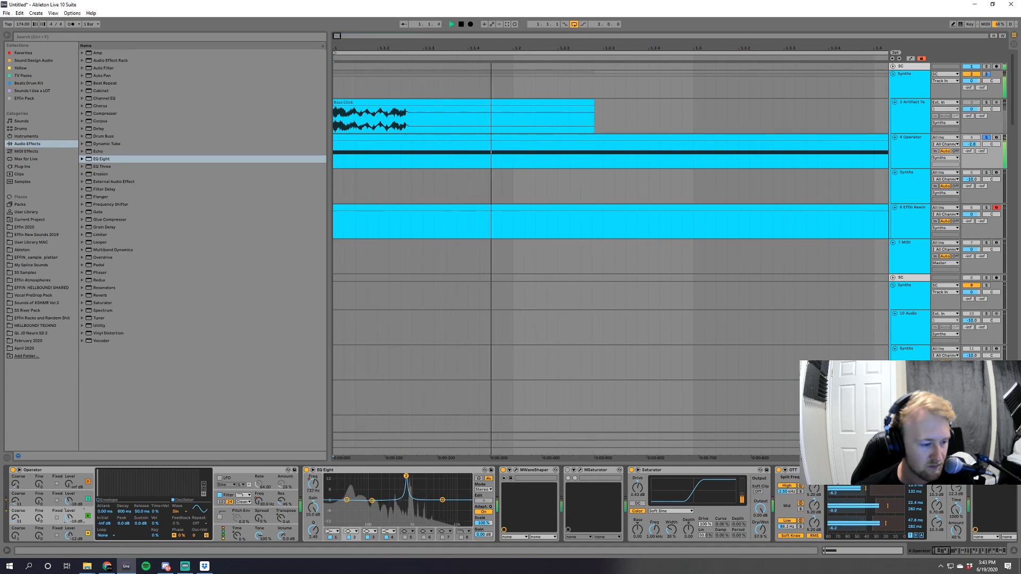
drag(69, 518, 69, 531)
click(70, 501)
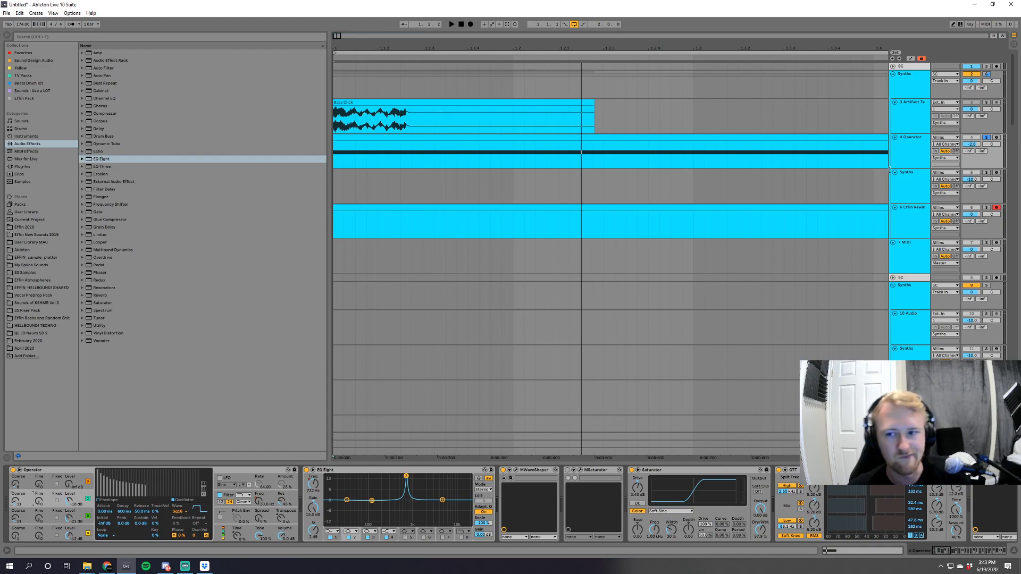
Add a SerumFX_x64 plug-in to the Operator chain and place it directly before the first Auto Filter.
click(19, 167)
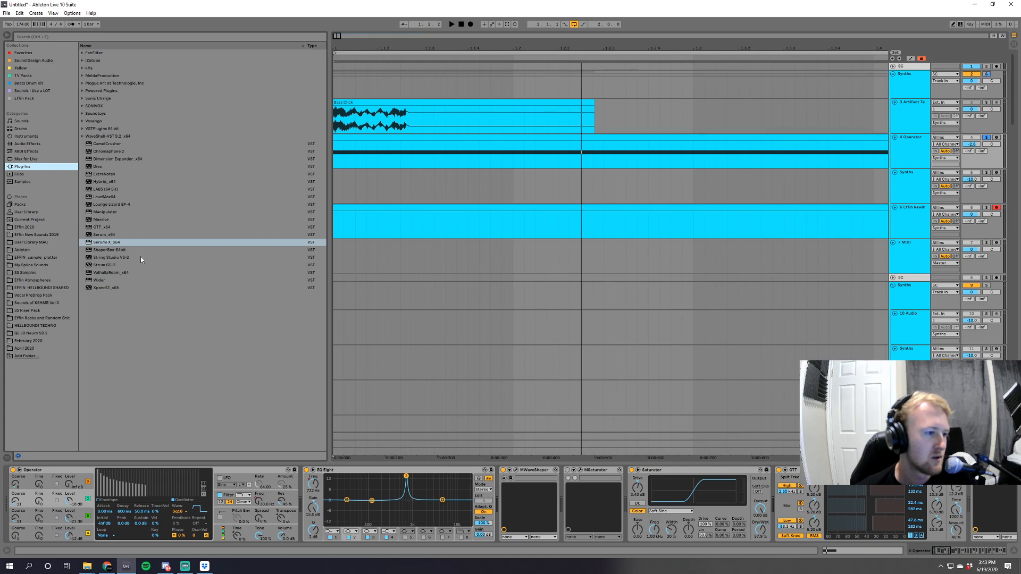
click(112, 243)
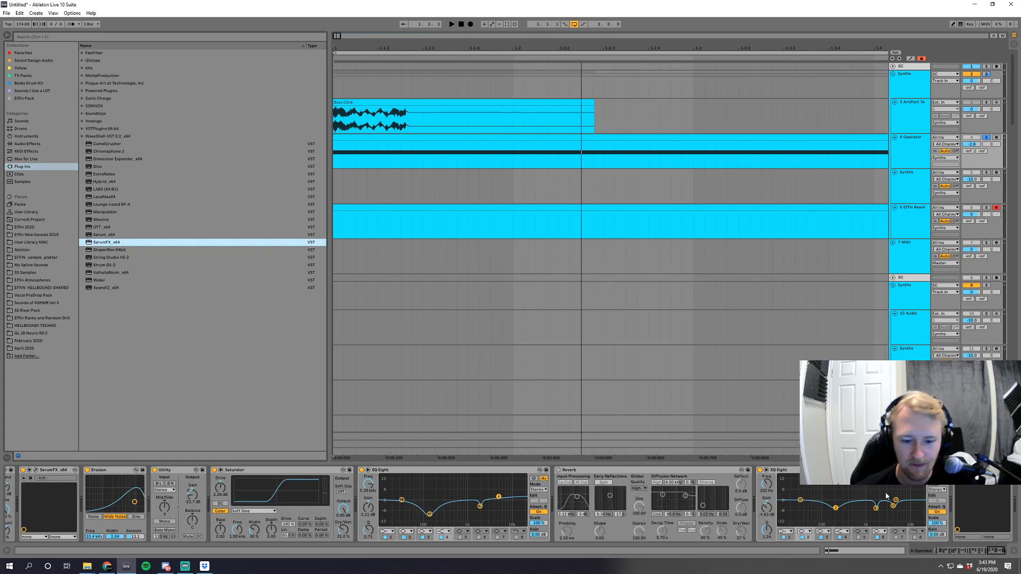
drag(979, 470, 80, 505)
Show the Auto Filter's frequency automation and move the peak of its opening ramp later, making the rise slower.
drag(203, 510, 237, 509)
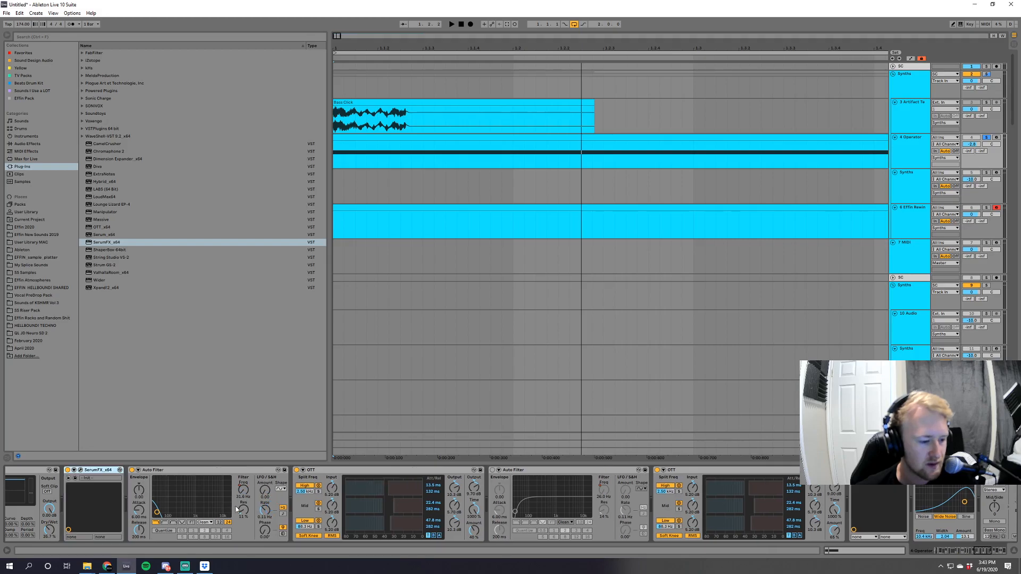
key(a)
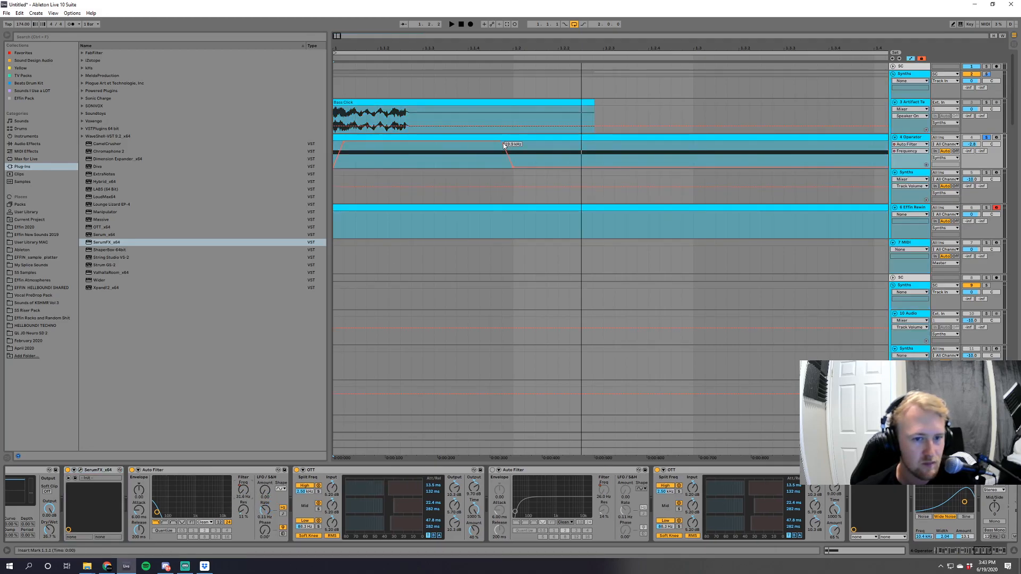
key(space)
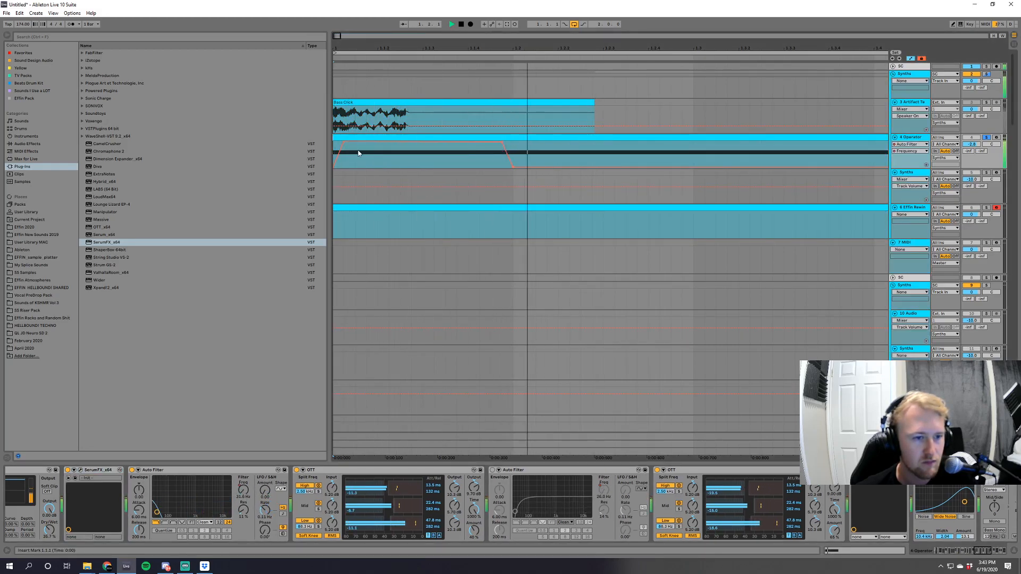
drag(344, 143, 380, 143)
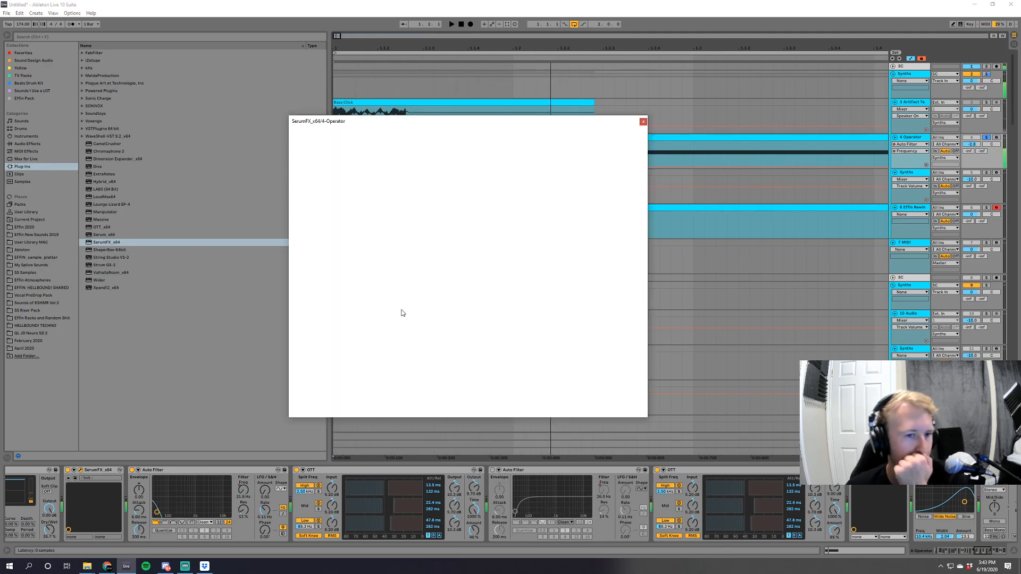
Enable the filter effect in SerumFX, set its type to the Flg + flanger, audition it, and close the plug-in window.
click(299, 270)
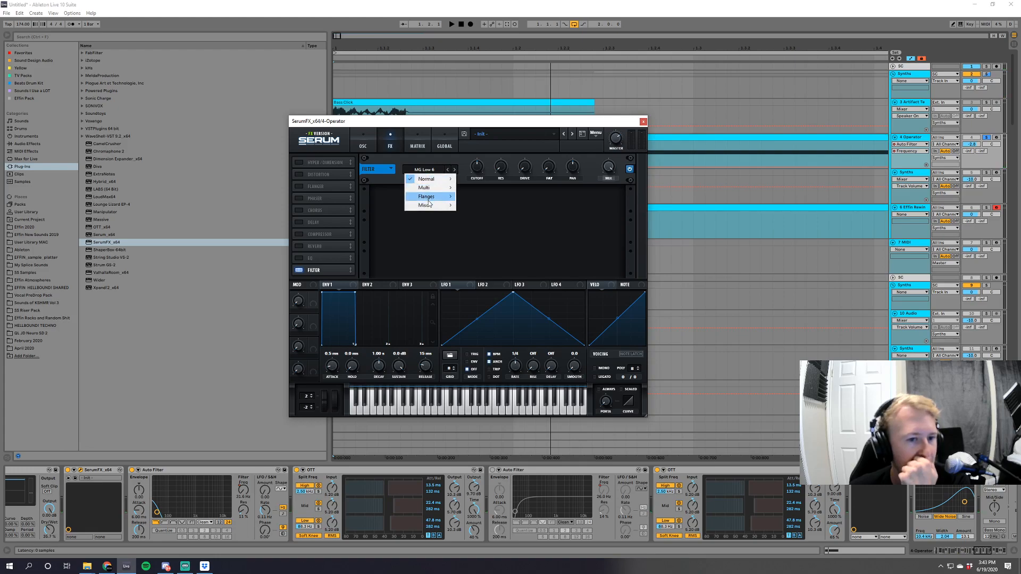
mouse_move(428, 196)
click(493, 243)
key(space)
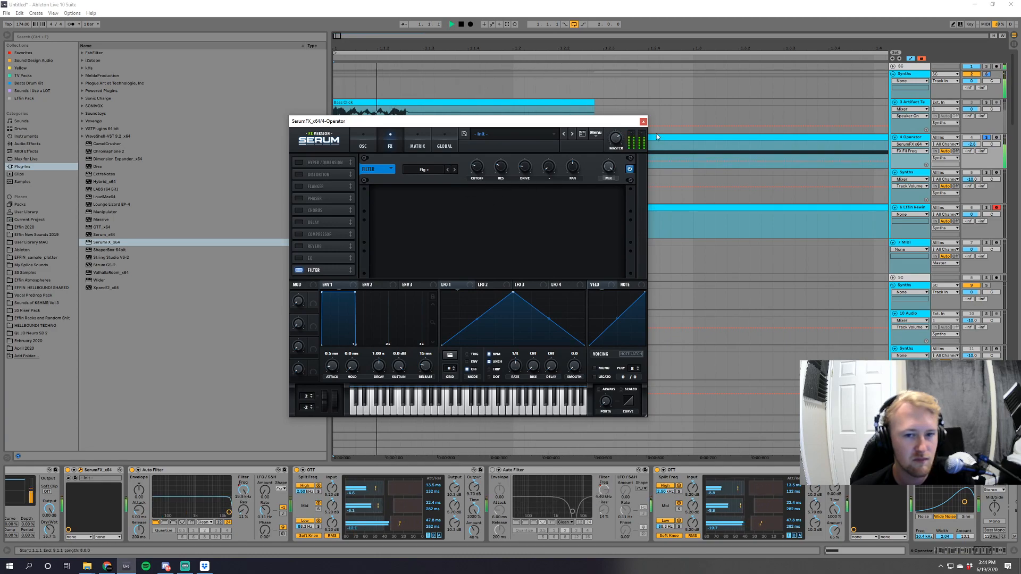
click(644, 122)
key(space)
key(a)
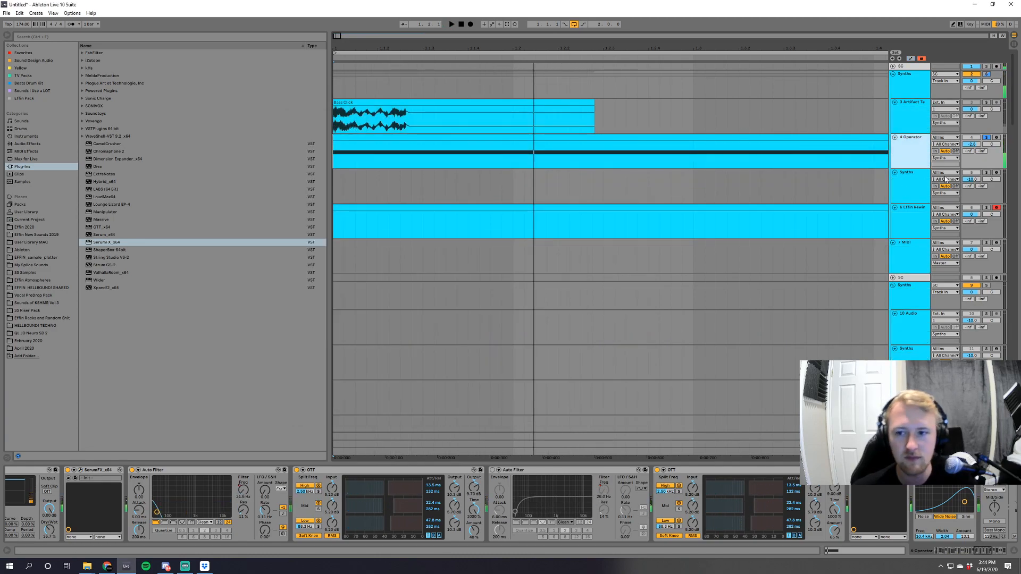
Insert an audio track below Operator, set its input to Resampling, and record the bass sound onto it.
key(ctrl+t)
drag(939, 203, 939, 175)
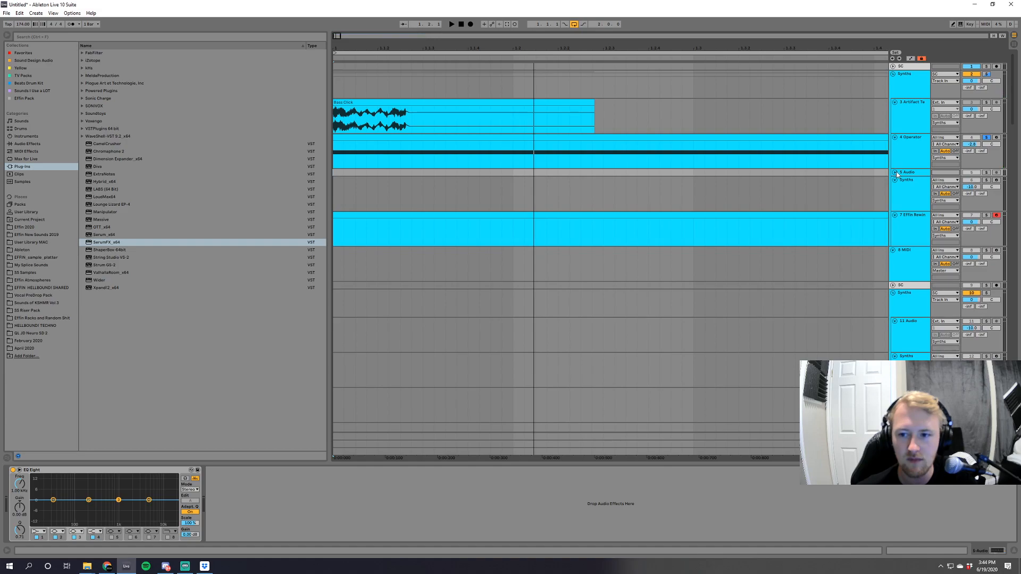
click(894, 173)
click(952, 172)
click(1000, 174)
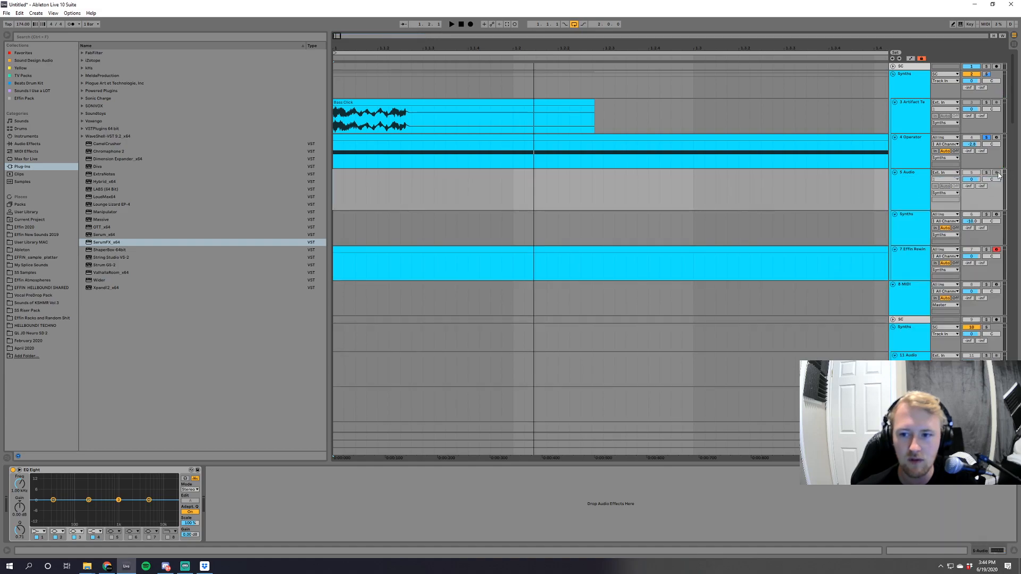
click(471, 24)
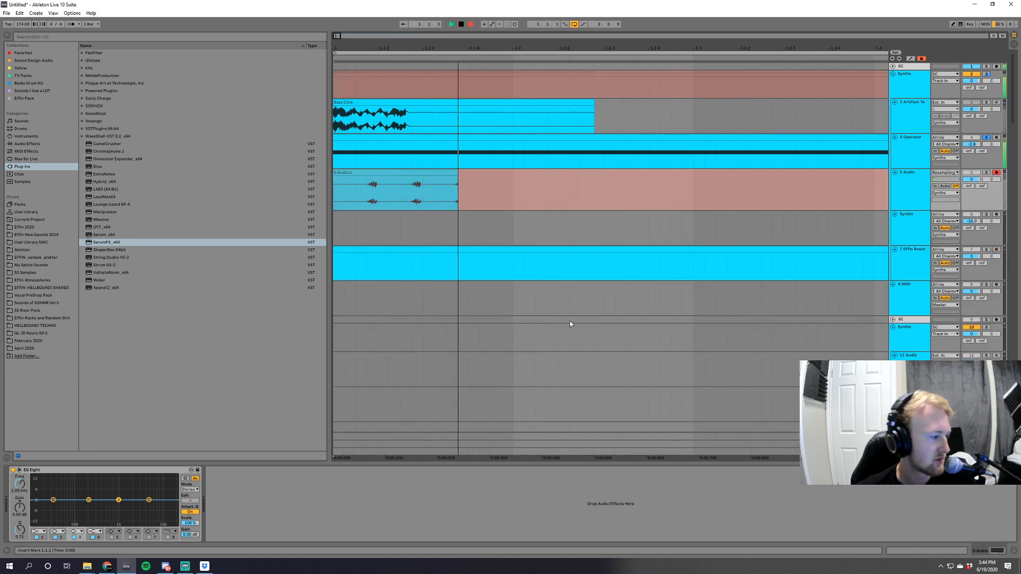
key(space)
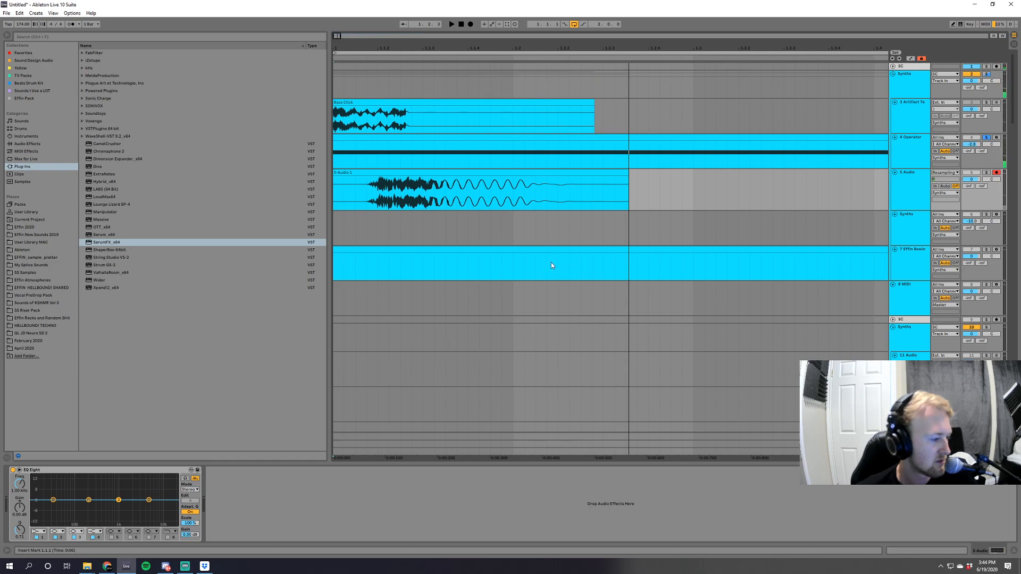
Solo the resampled track, trim the silence before the recorded sound, and align the clip with the bar's start.
click(987, 173)
key(space)
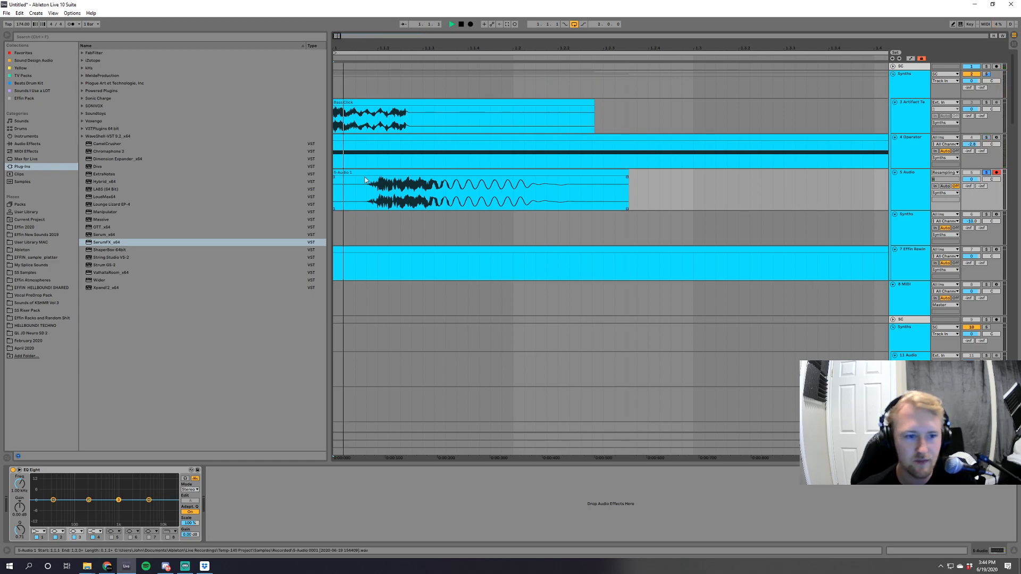
key(space)
mouse_move(334, 173)
mouse_down()
mouse_move(358, 179)
mouse_move(340, 179)
mouse_up()
key(space)
key(space)
key(space)
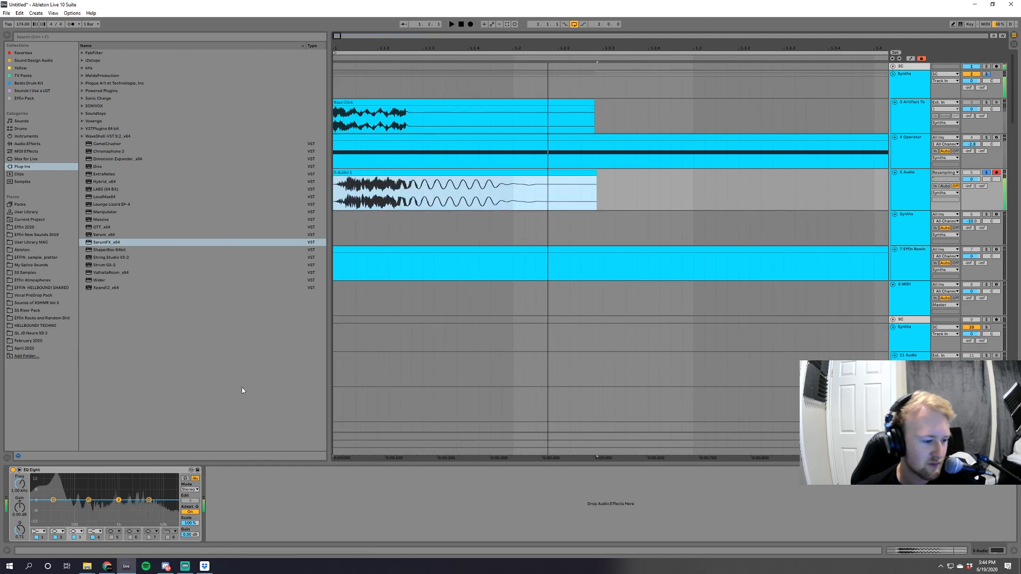
key(space)
key(space)
Shape two narrow neighbouring upper-mid cuts in the resampled track's EQ Eight and audition them.
click(120, 500)
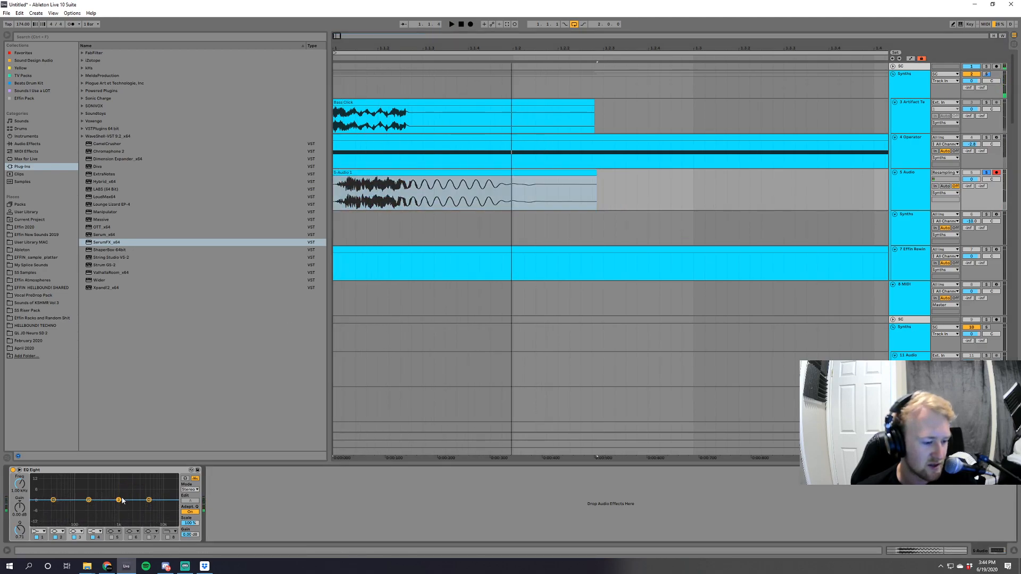
drag(118, 500, 141, 482)
drag(20, 530, 20, 505)
drag(20, 507, 20, 551)
drag(91, 504, 137, 509)
key(space)
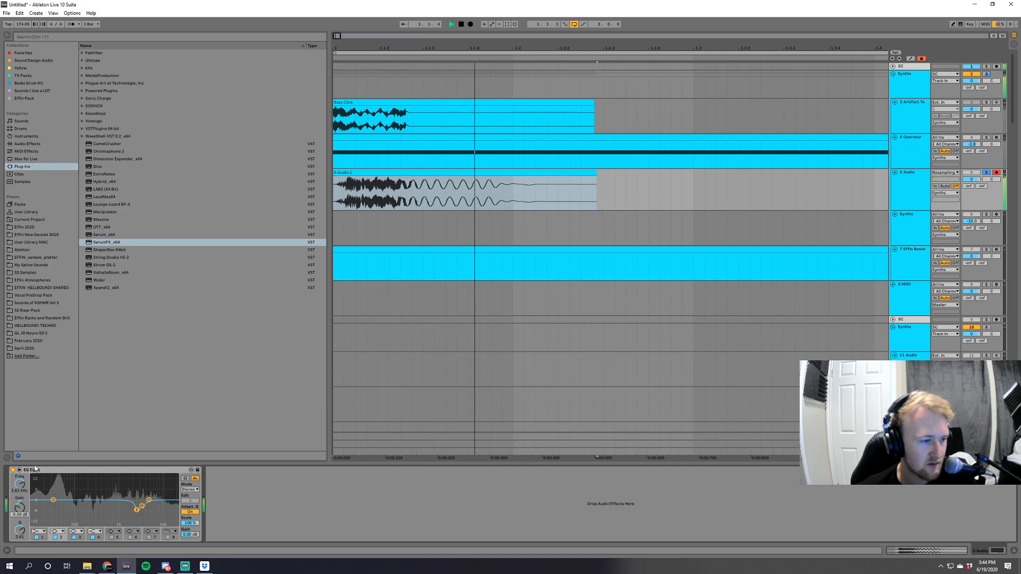
Add the OTT preset of Multiband Dynamics after EQ Eight on the resampled track and audition it.
click(27, 143)
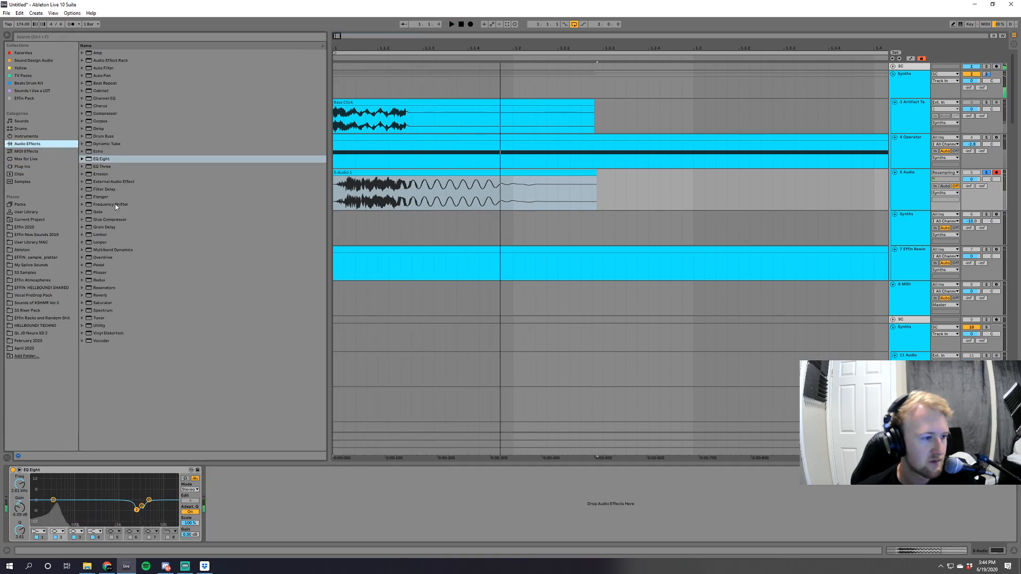
click(87, 250)
click(111, 333)
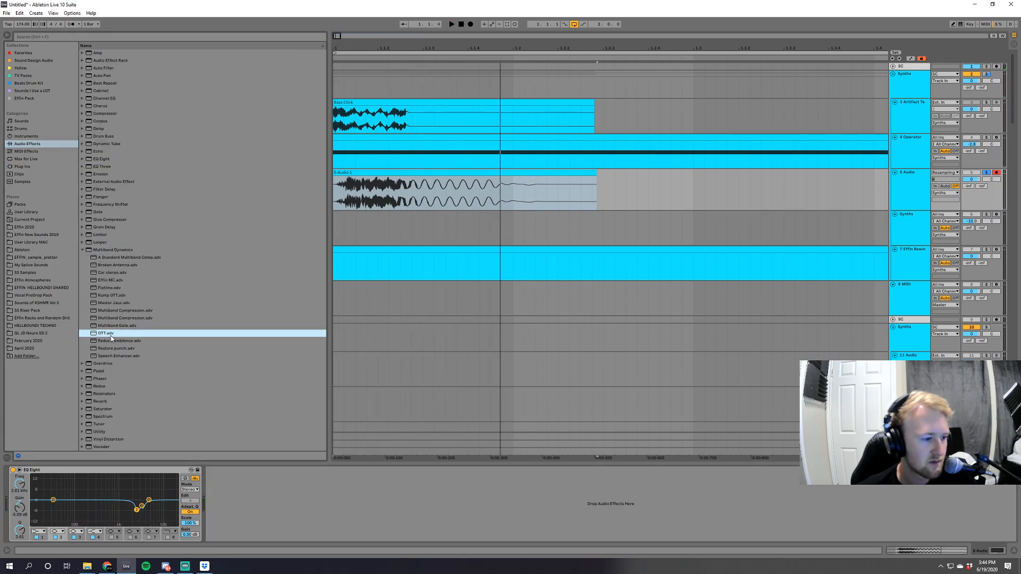
click(22, 167)
key(space)
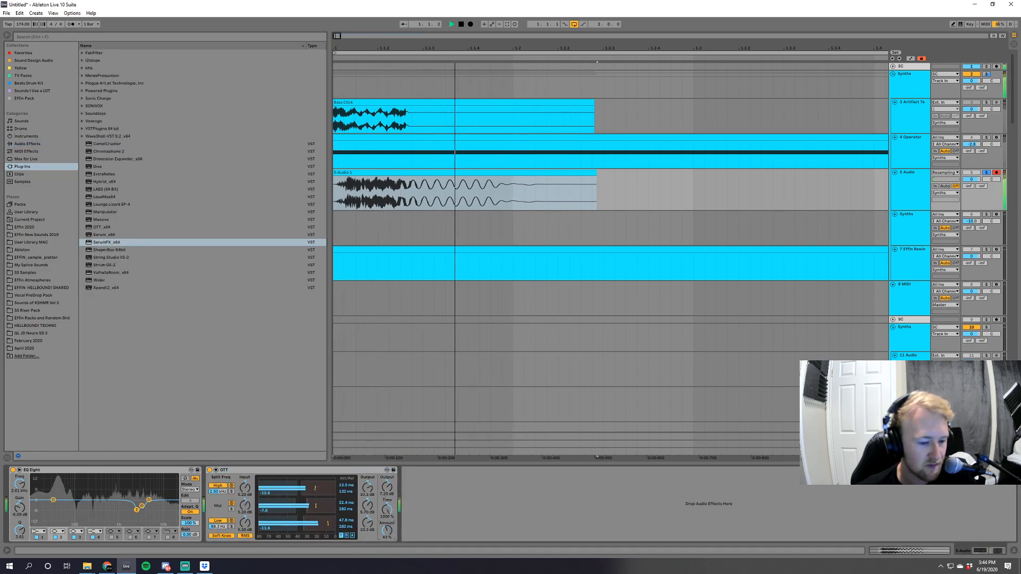
key(space)
key(space)
key(space)
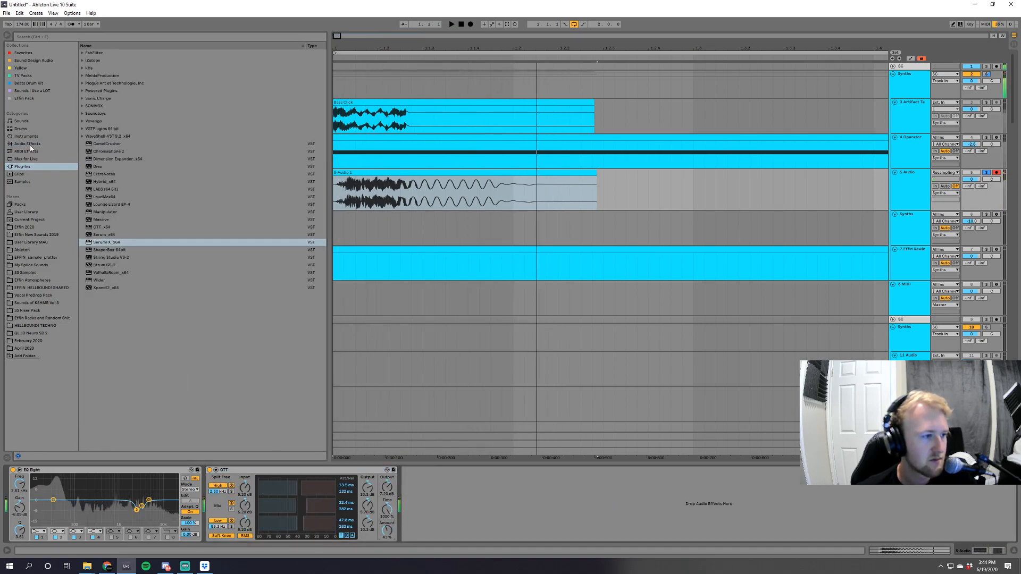
Insert SerumFX between EQ Eight and OTT on the resampled track and open its plug-in window.
click(27, 143)
click(82, 250)
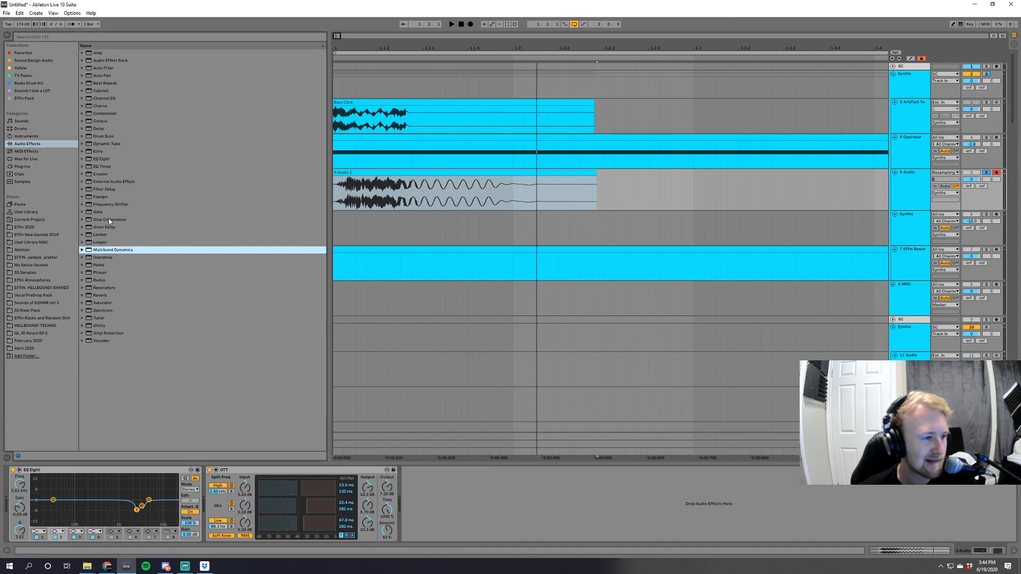
click(22, 166)
drag(110, 246, 197, 492)
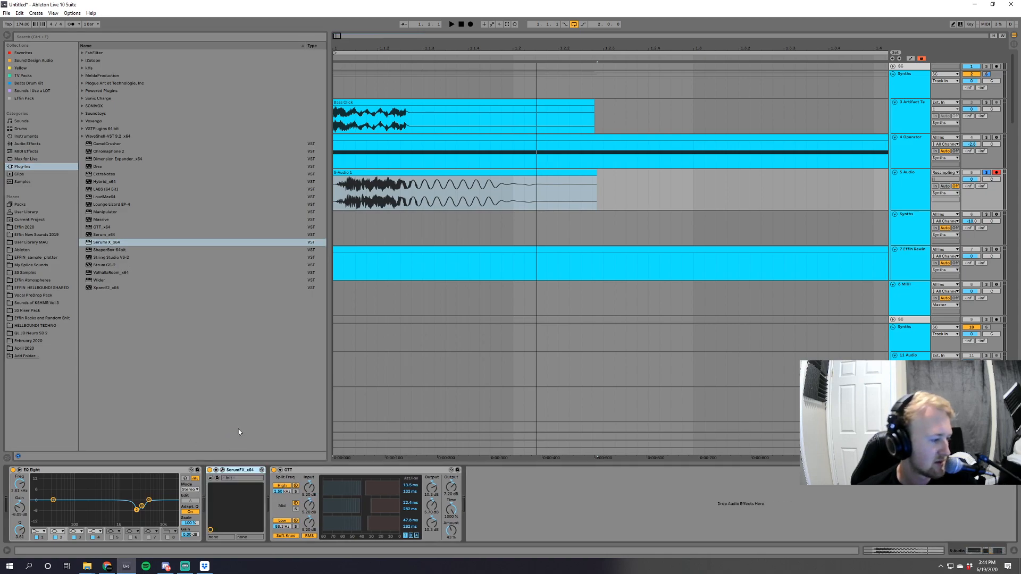
click(222, 471)
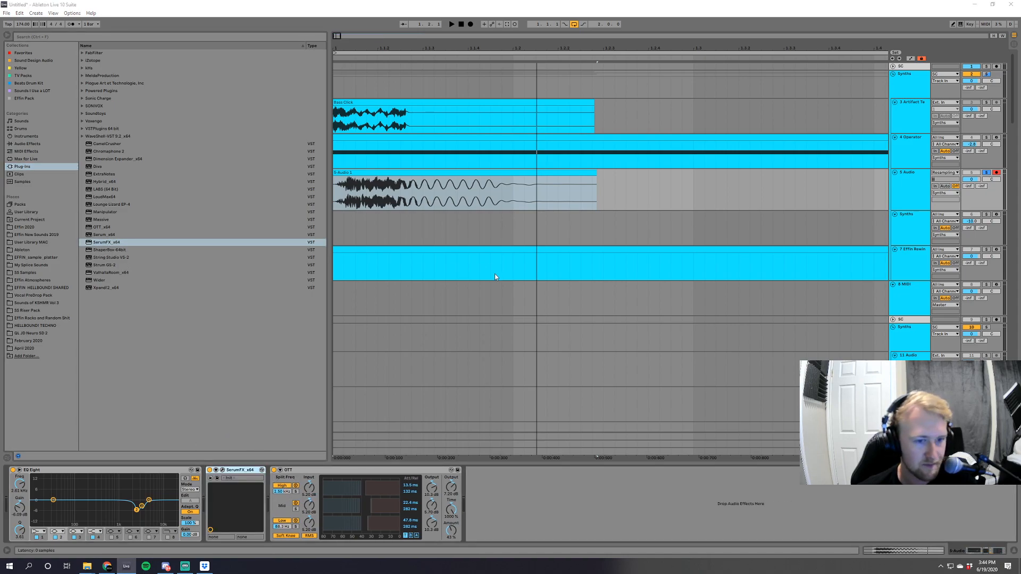
Enable SerumFX's filter with the Flg + flanger type, adjust its mix while auditioning, and close the plug-in window.
click(319, 285)
click(427, 182)
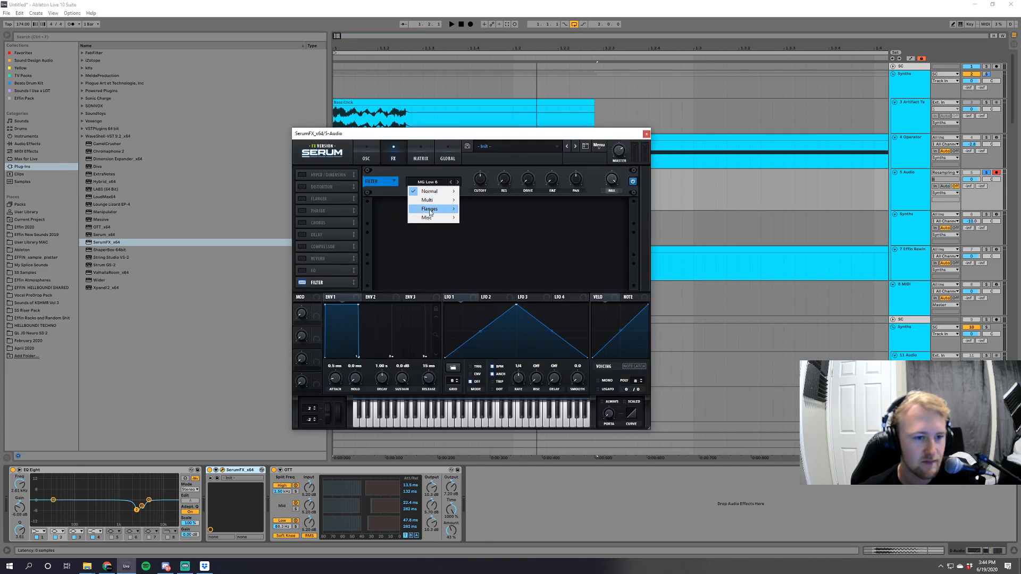
mouse_move(431, 209)
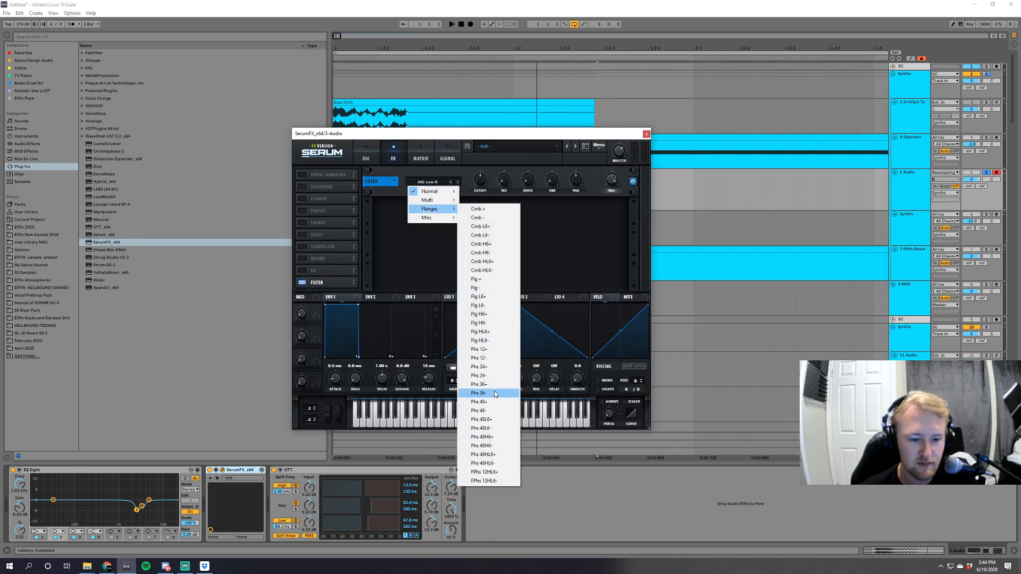
click(477, 279)
key(space)
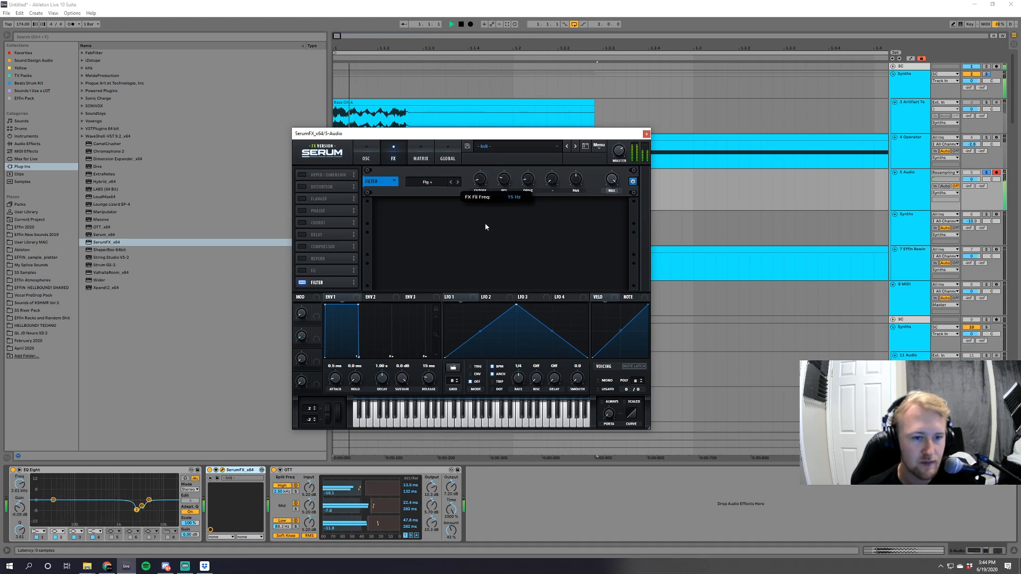
drag(611, 179, 617, 225)
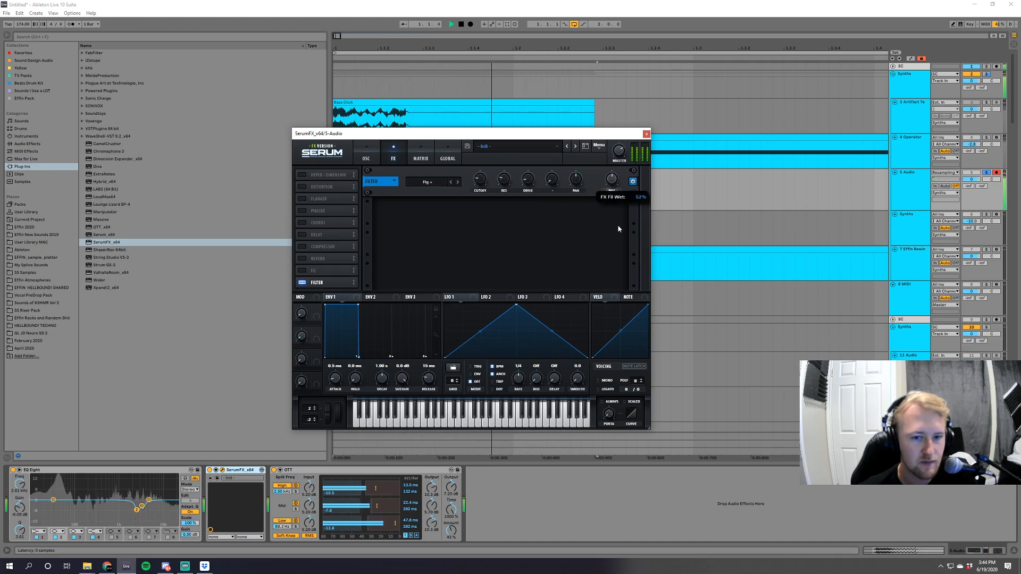
click(646, 134)
key(space)
Open the resampled clip's details and display its transposition envelope.
double_click(510, 173)
click(150, 450)
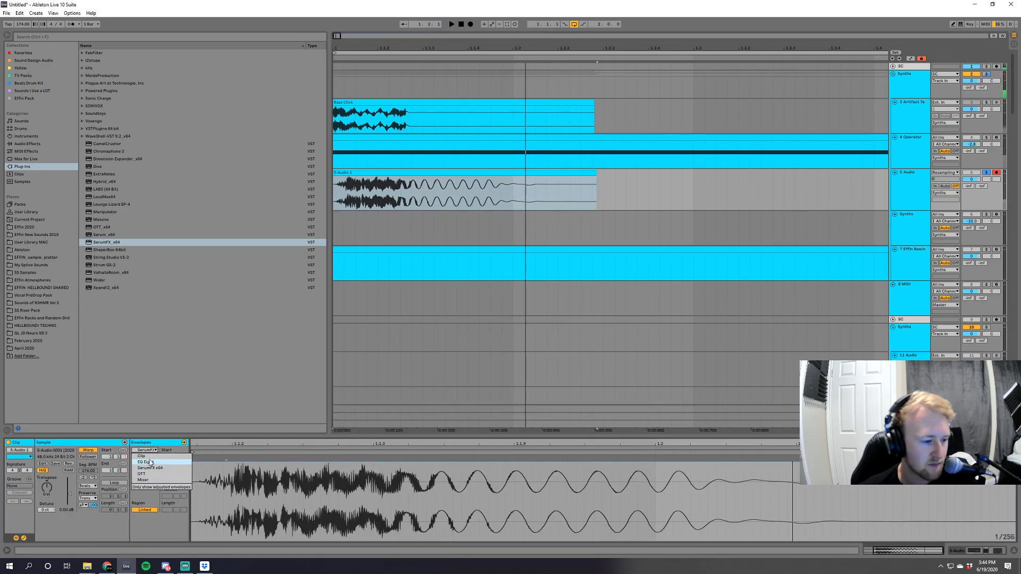
click(146, 458)
click(147, 457)
click(148, 476)
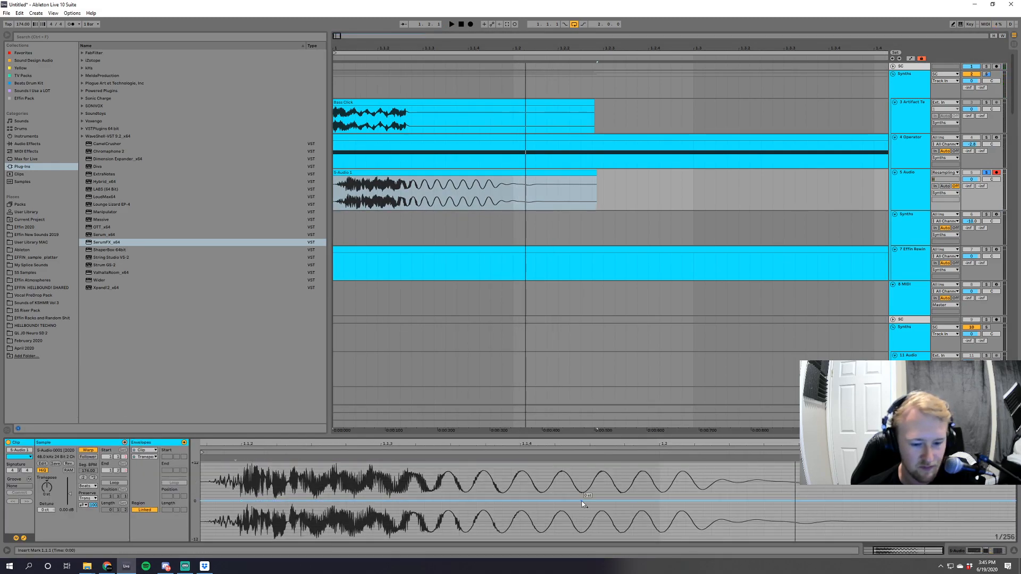
Try a raised bump in the clip's transposition envelope over the noisy first part and audition it.
click(581, 501)
click(242, 501)
drag(338, 500, 338, 488)
key(space)
Set the clip's warp mode to Tones and delete the raised breakpoint from its transposition envelope, auditioning both changes.
key(space)
key(space)
drag(521, 498, 589, 501)
click(87, 485)
click(89, 493)
key(space)
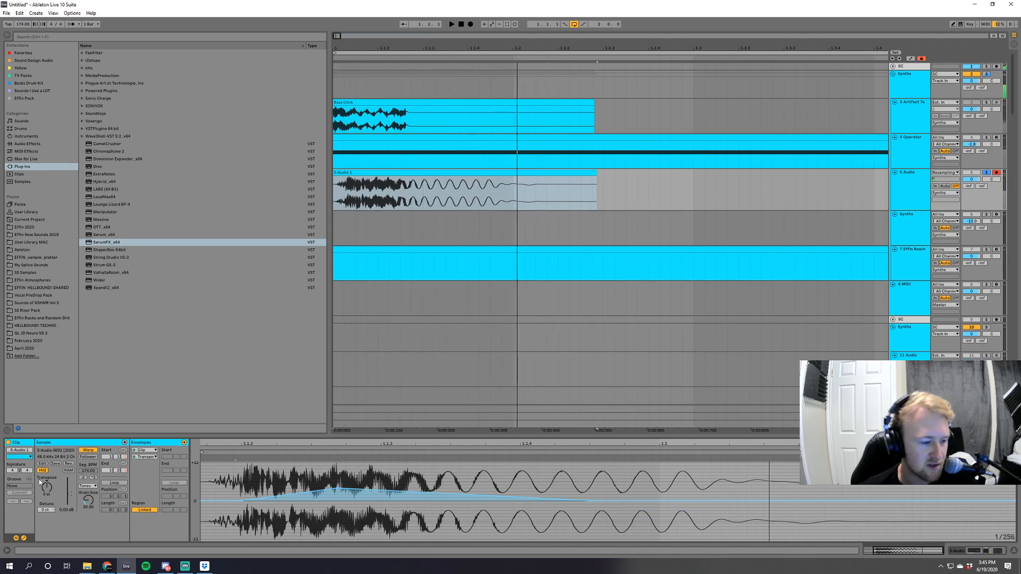
click(337, 488)
key(space)
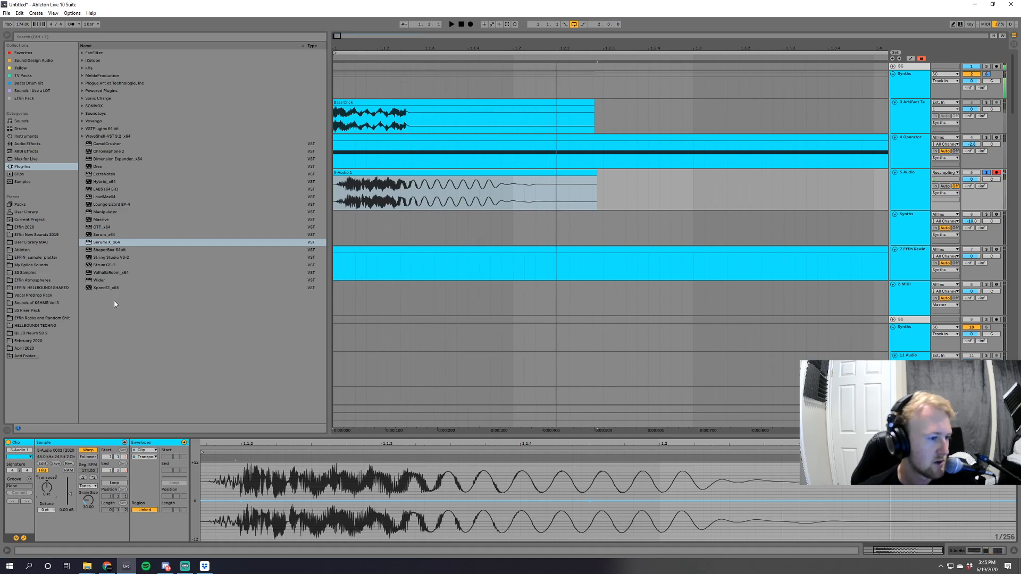
Halve the clip's segment tempo to 87 BPM so it shortens, and trim its end to cut off the fading tail.
click(25, 144)
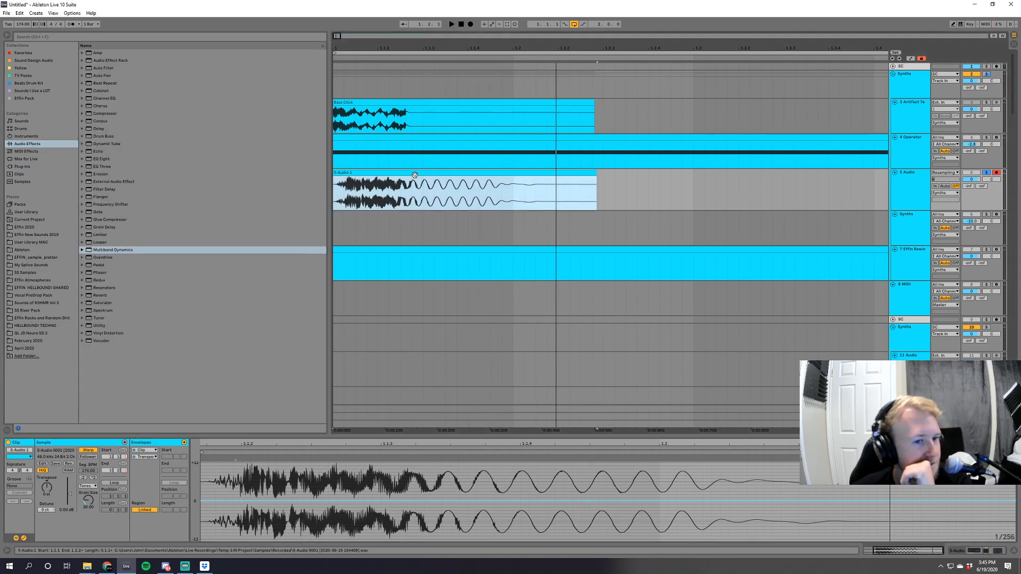
click(84, 477)
key(space)
key(space)
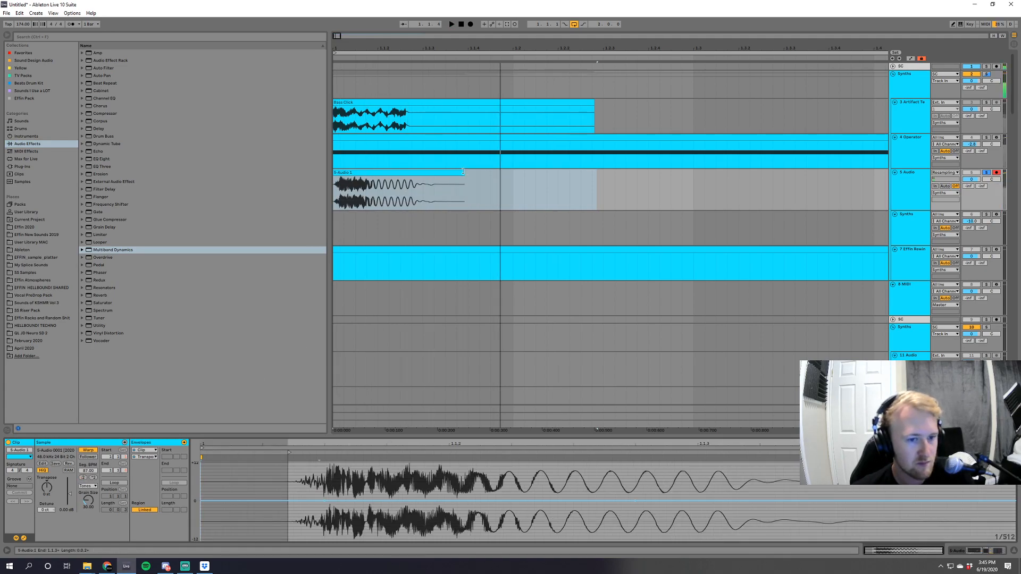
drag(464, 174, 412, 173)
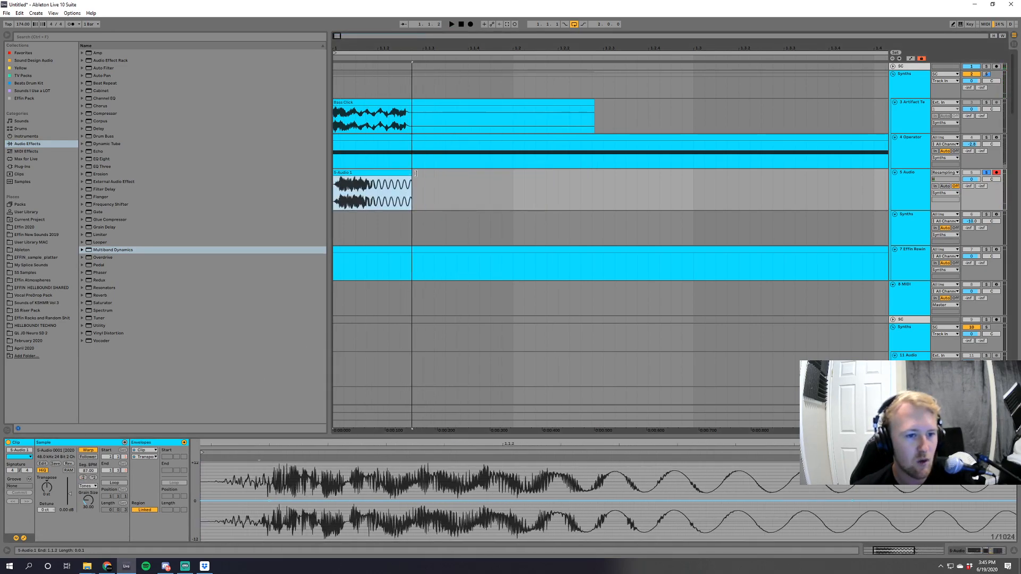
Duplicate the shortened clip directly after itself, reverse the copy, and audition the pair.
key(ctrl+d)
key(r)
key(space)
key(space)
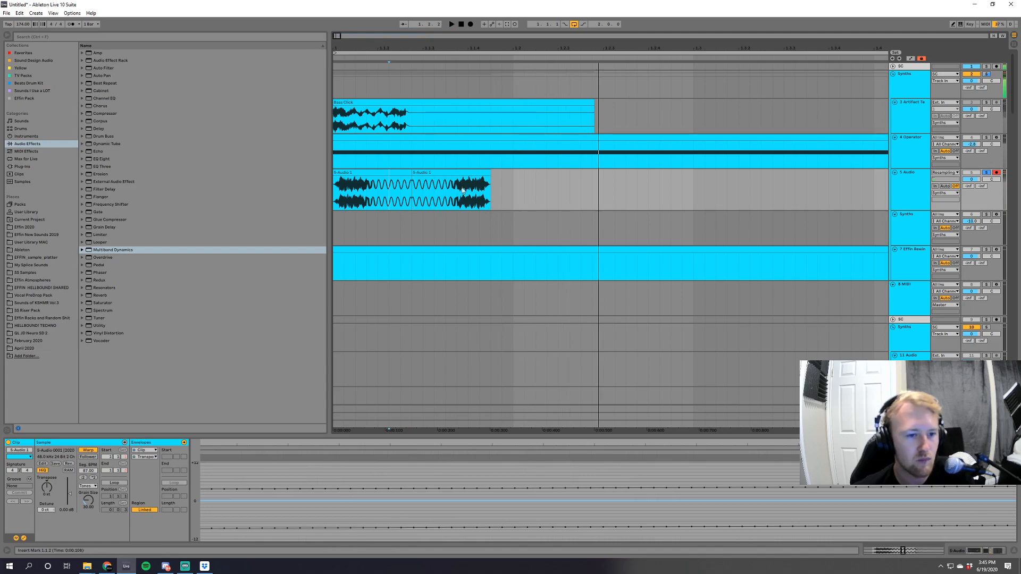
click(399, 173)
Create a crossfade between the original clip and its reversed copy, and audition the transition.
key(space)
key(space)
key(space)
drag(412, 178, 394, 177)
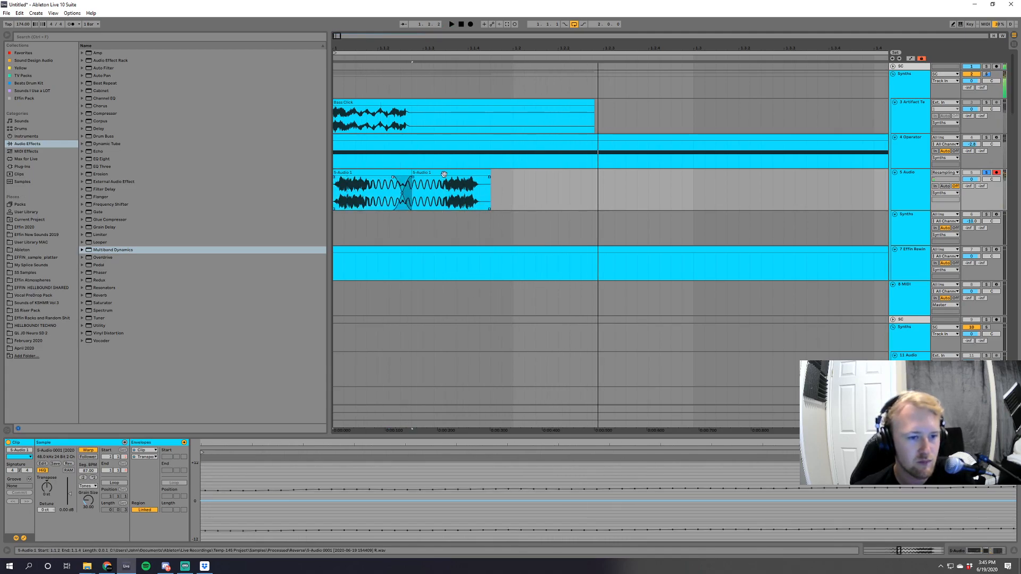
click(425, 173)
key(space)
key(space)
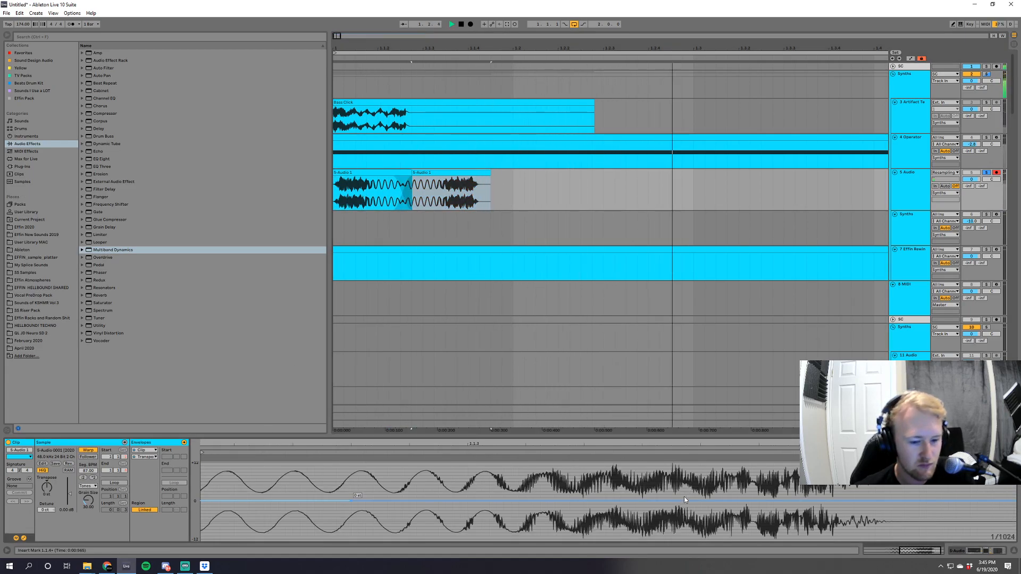
Add breakpoints to the reversed clip's transposition envelope, bend the pitch down at its end, and audition both clips.
key(space)
click(584, 501)
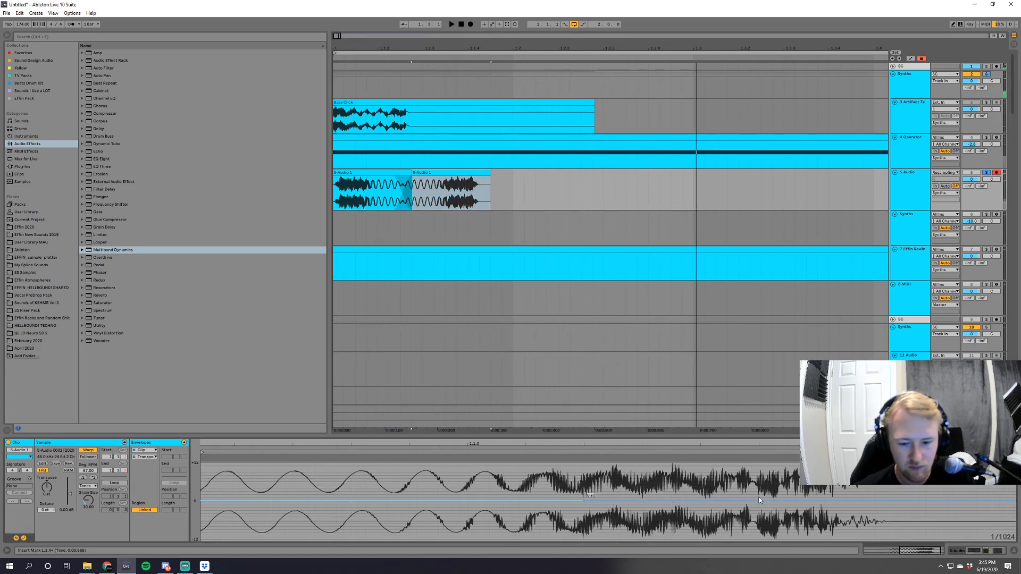
drag(837, 501, 836, 520)
key(space)
Raise a peak in the reversed clip's transposition envelope over its noisy section and audition it.
key(space)
click(383, 174)
key(space)
key(space)
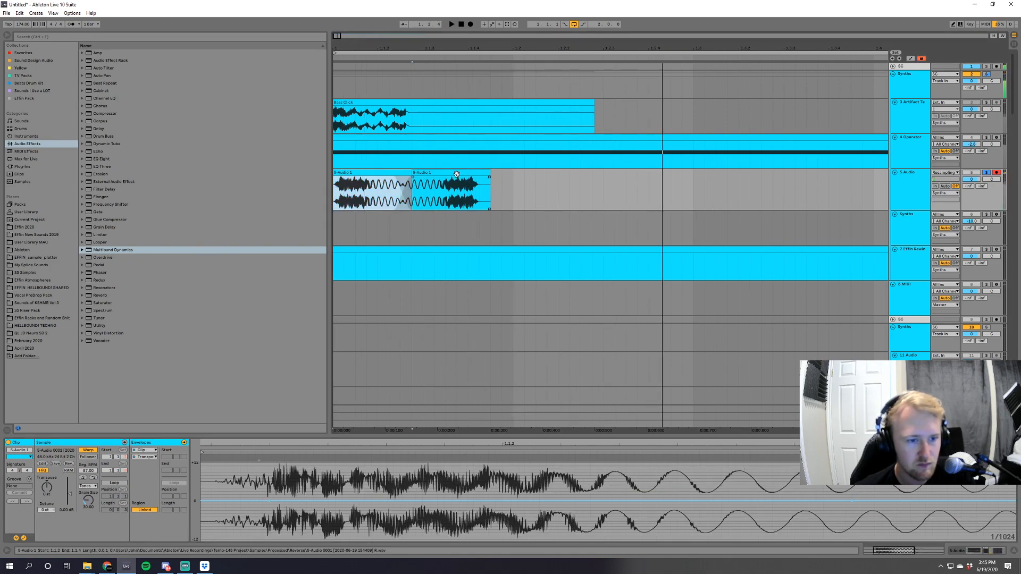
click(437, 173)
key(space)
key(space)
key(space)
drag(695, 509, 695, 464)
Shift the boundary between the original and reversed clips slightly earlier and audition the transition.
key(space)
key(space)
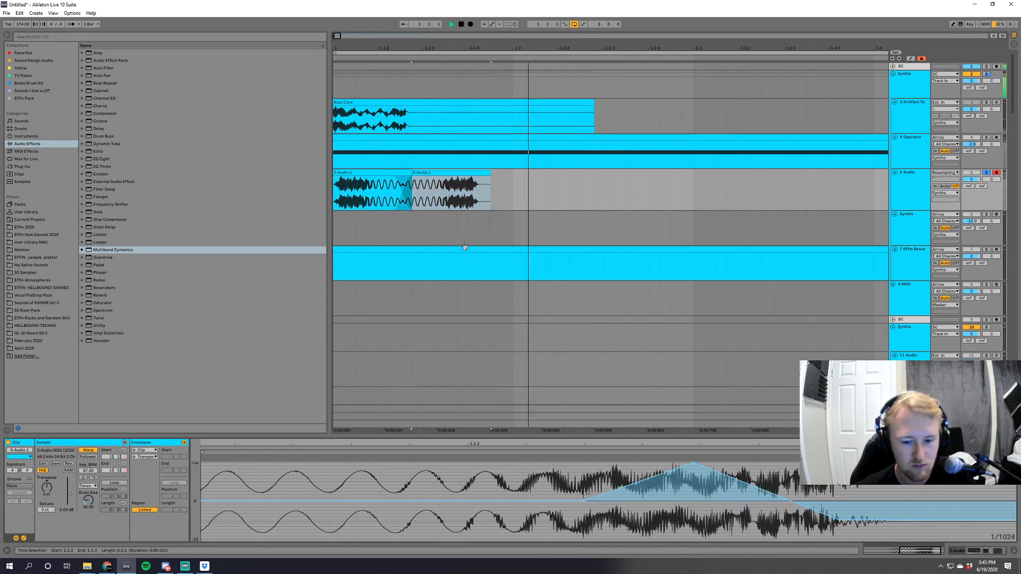
key(space)
click(391, 173)
key(space)
key(space)
key(space)
key(space)
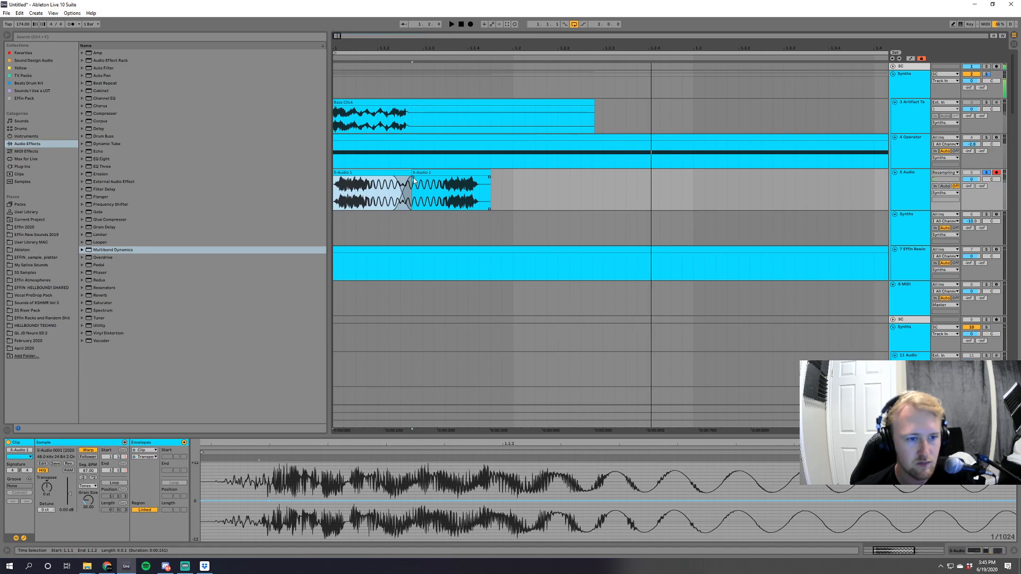
key(space)
mouse_move(414, 179)
mouse_down()
mouse_move(394, 178)
mouse_move(405, 180)
mouse_up()
key(space)
key(space)
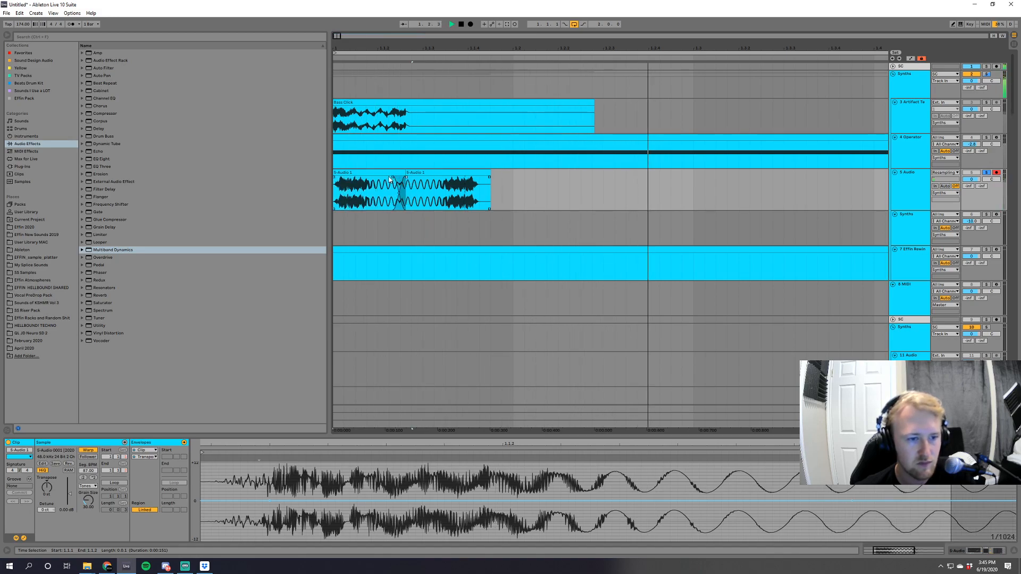
key(space)
key(space)
Select both clips and try a different coarse transposition on them while auditioning.
key(space)
click(391, 173)
key(space)
shift+click(431, 172)
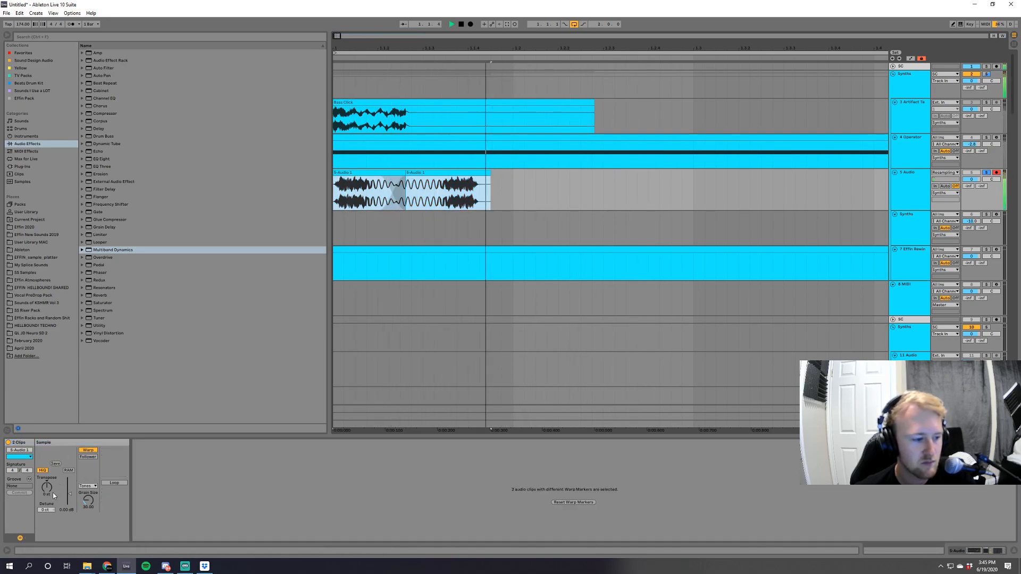
key(space)
drag(47, 487, 47, 496)
key(space)
key(space)
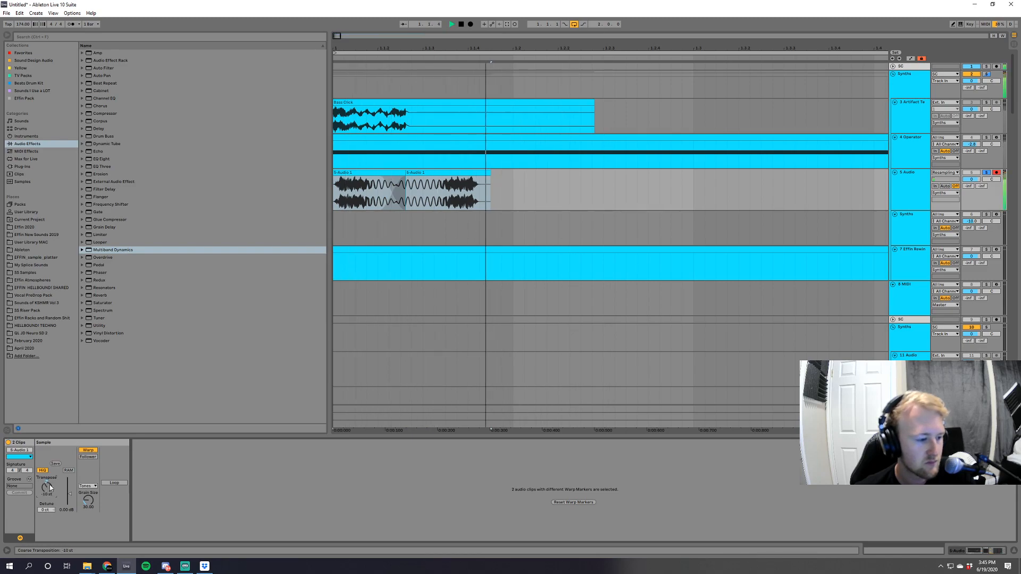
key(space)
key(space)
key(space)
Consolidate the two clips into one and double its segment tempo to stretch it to twice the length.
click(477, 173)
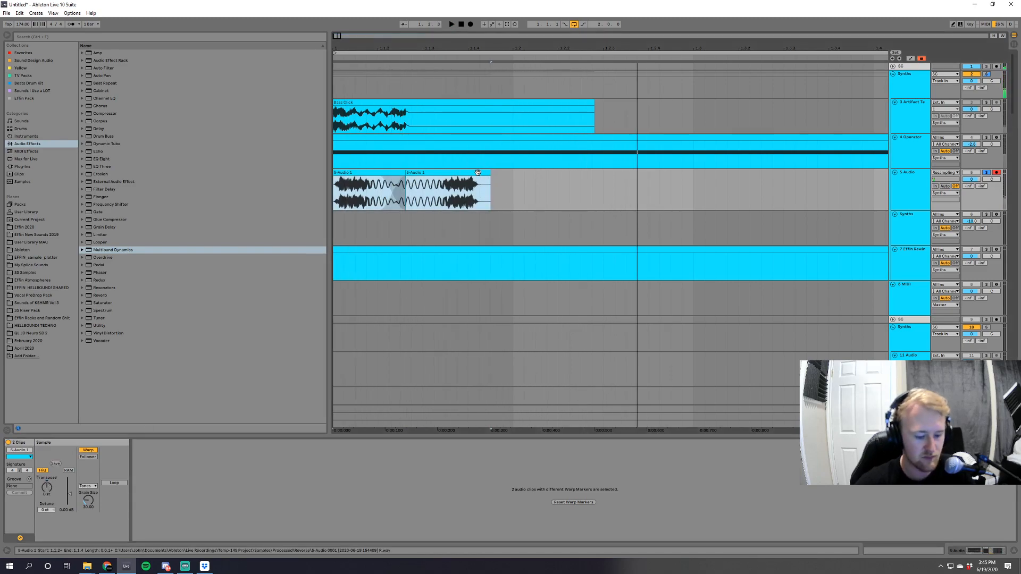
key(ctrl+j)
click(93, 478)
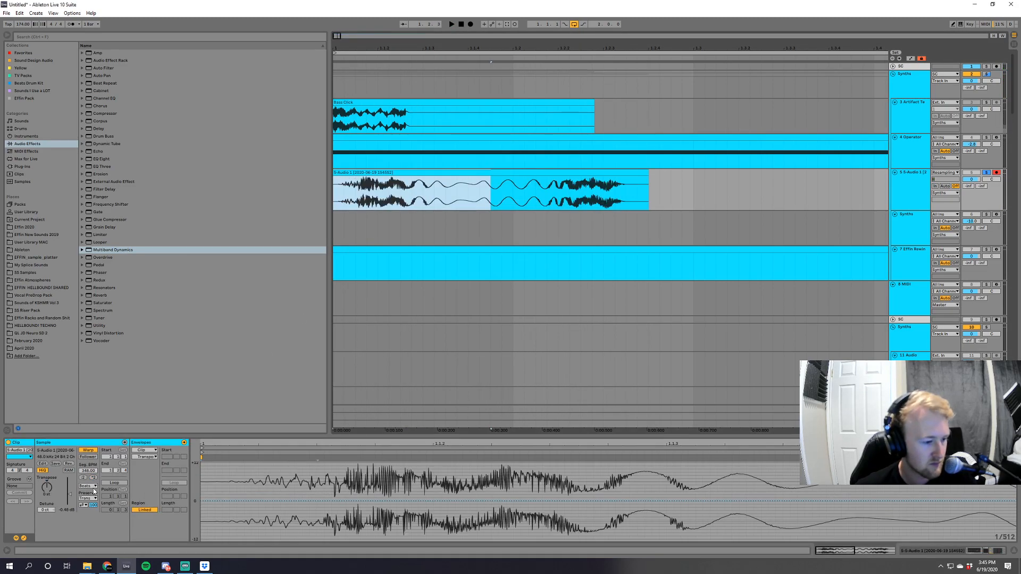
Compare the Tones and Re-Pitch warp modes on the consolidated clip and return it to Beats.
click(92, 486)
click(91, 494)
key(space)
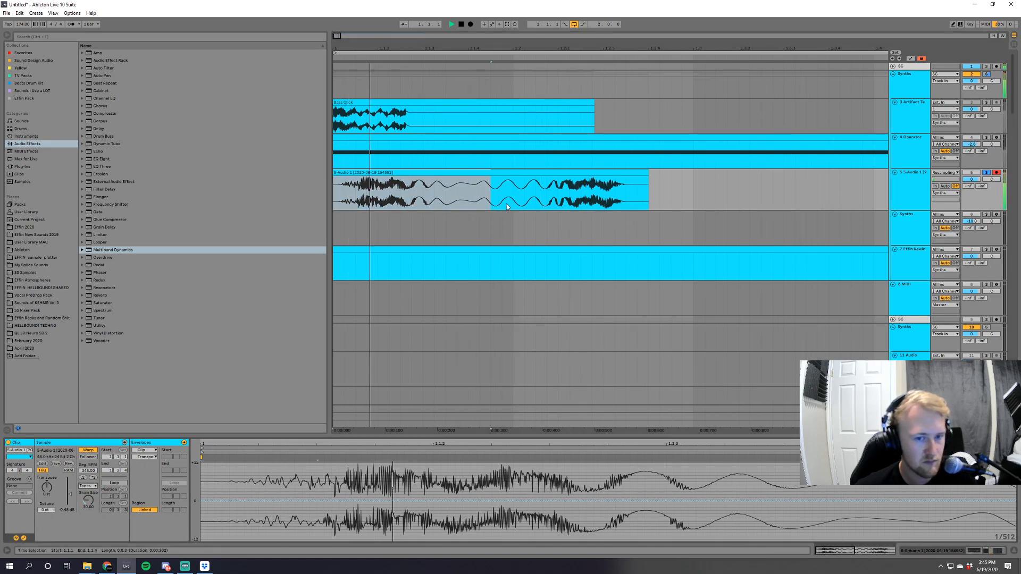
key(space)
click(88, 486)
click(92, 510)
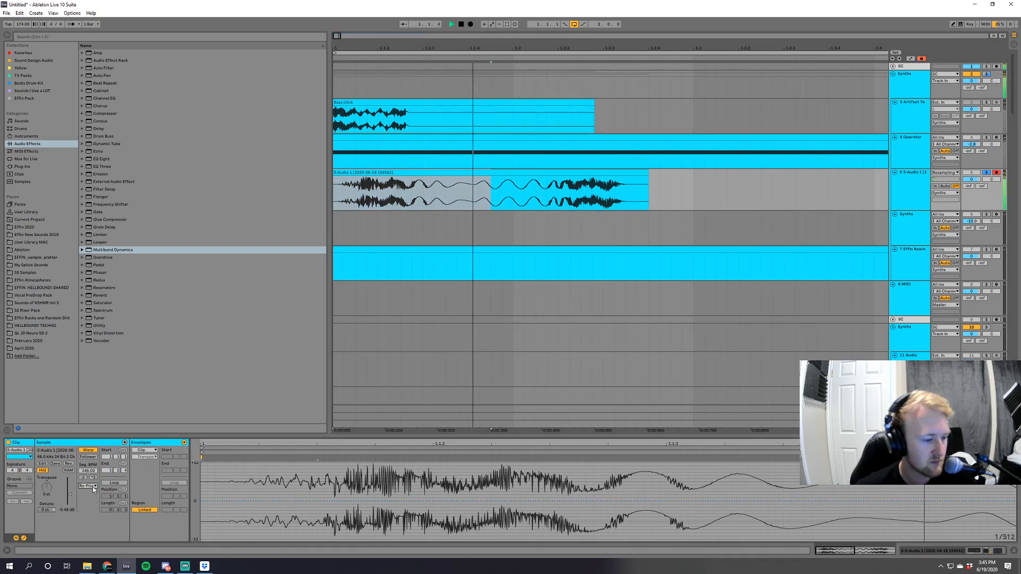
click(90, 486)
click(90, 492)
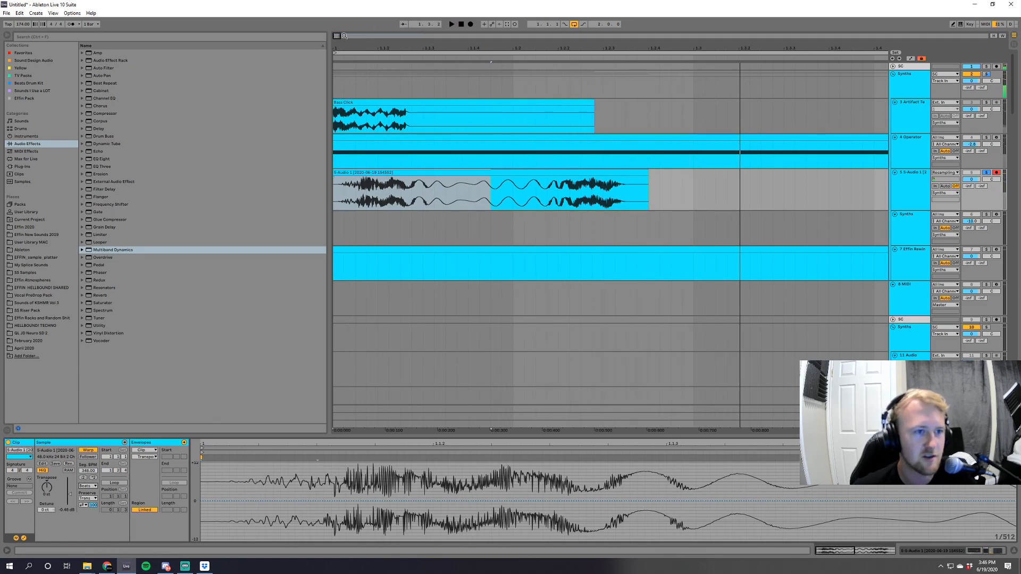
Select the time range from the bar's start to just past the consolidated clip, duplicate it, and audition the repeat.
drag(335, 37, 337, 25)
key(space)
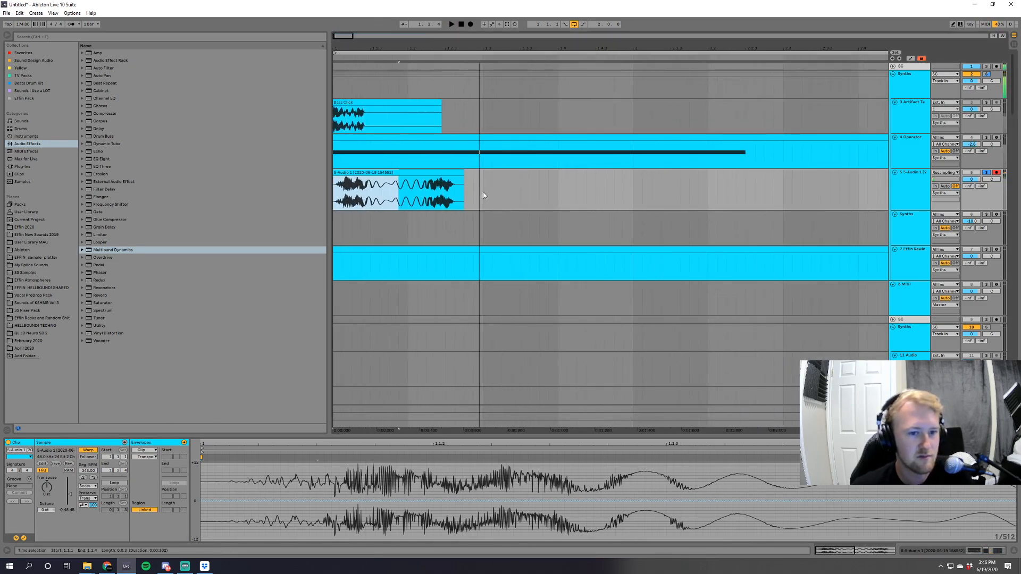
drag(483, 192, 307, 202)
key(space)
key(space)
key(ctrl+d)
key(space)
Stretch the first consolidated clip until it meets the start of its duplicate, and audition the result.
click(458, 185)
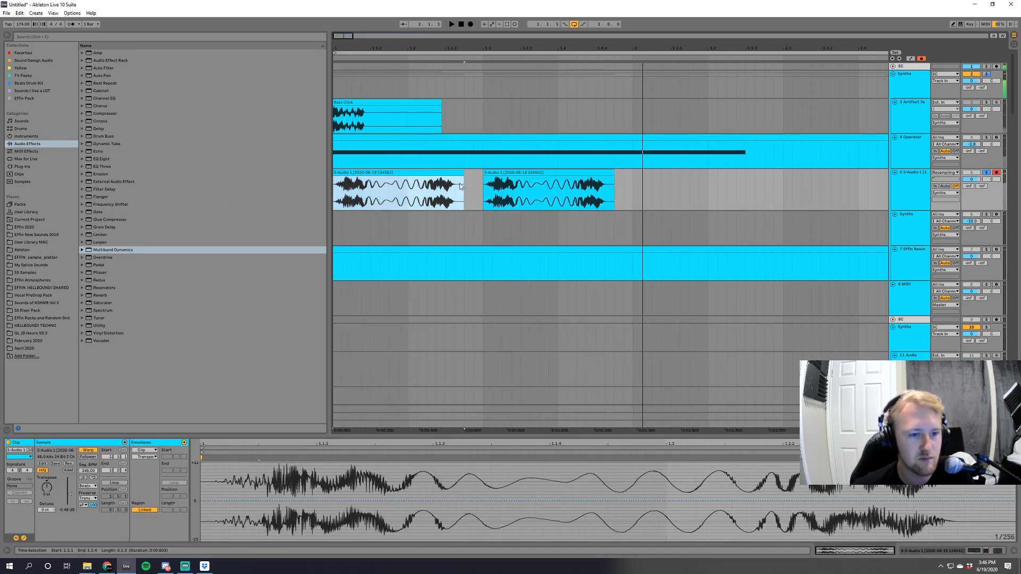
key(space)
key(space)
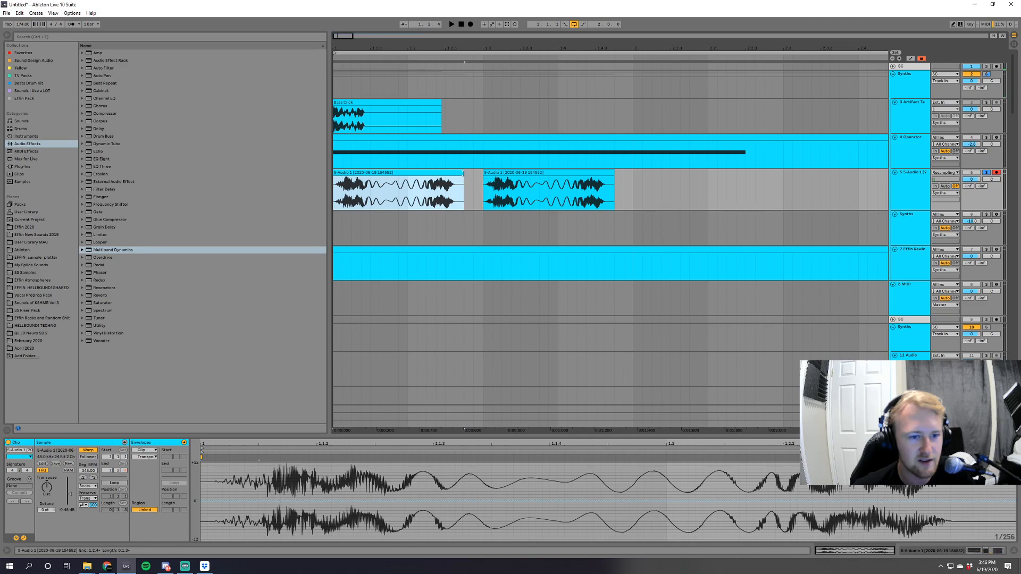
drag(463, 174, 481, 174)
key(space)
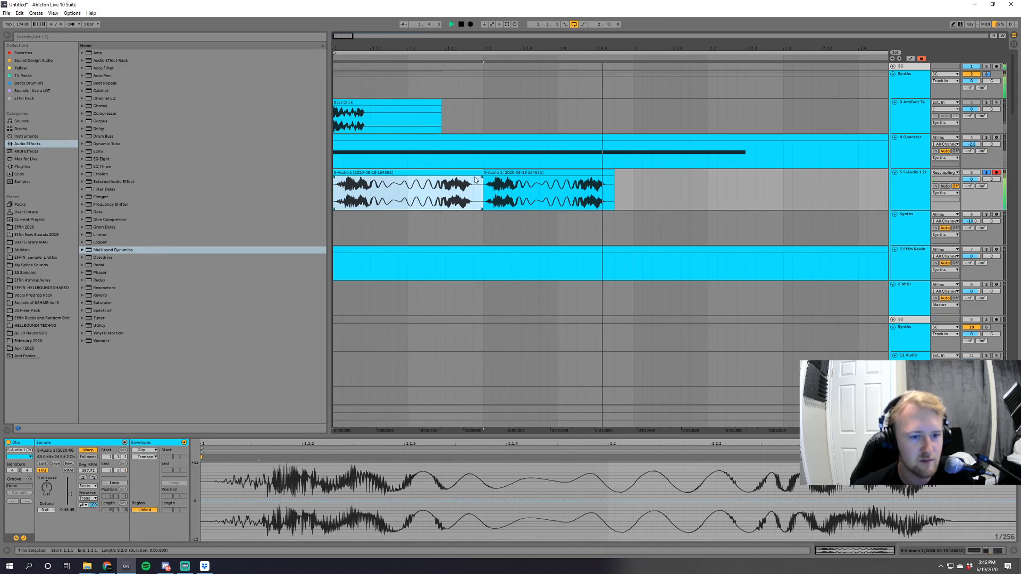
Try duplicating the stretched clip over the second one, audition the repeat, and undo the duplication and the stretch.
key(ctrl+d)
click(383, 173)
key(space)
key(space)
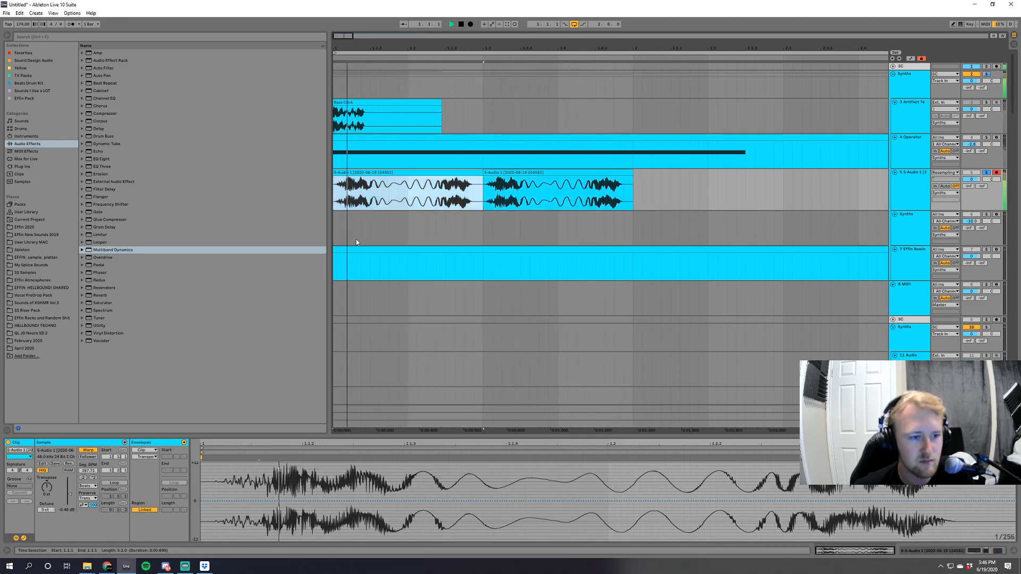
key(ctrl+z)
key(ctrl+z)
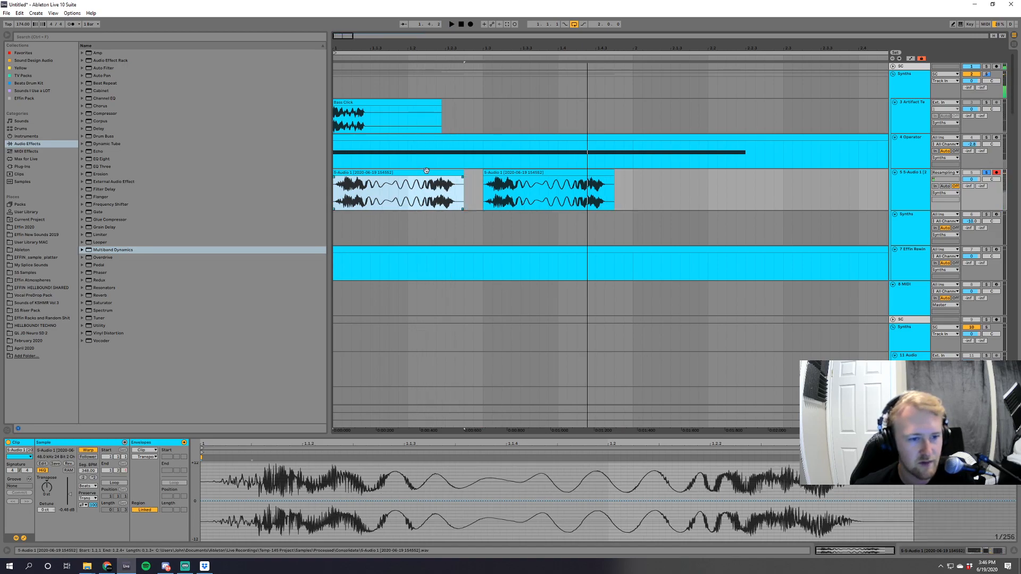
Turn off warping on the first resampled clip and audition it at its original speed.
click(88, 450)
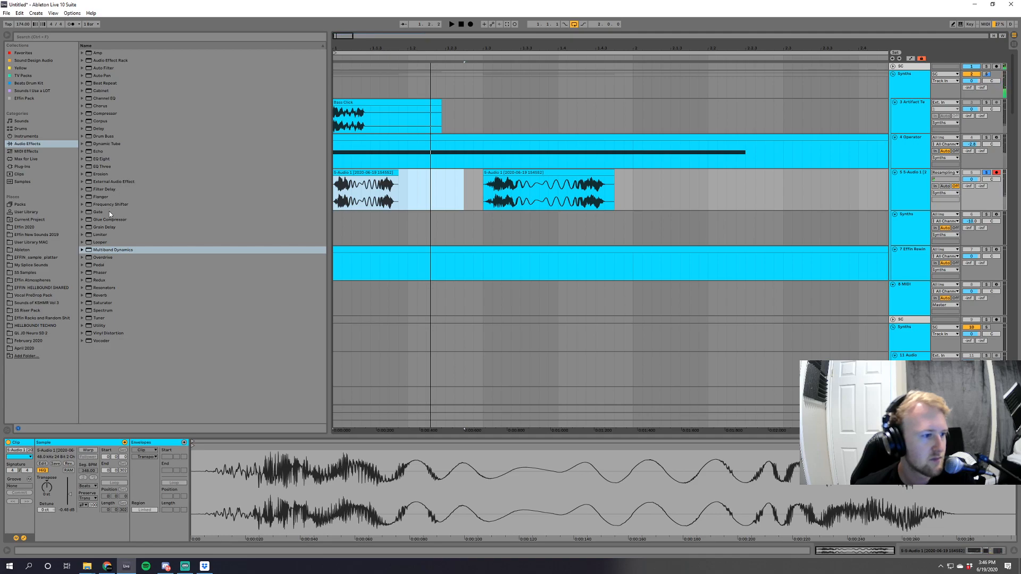
click(372, 172)
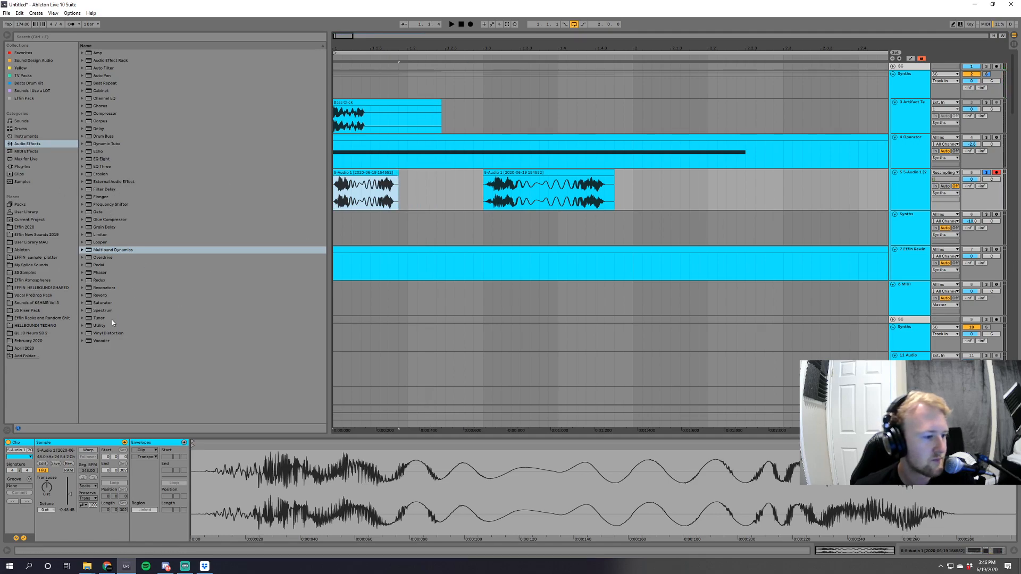
click(22, 167)
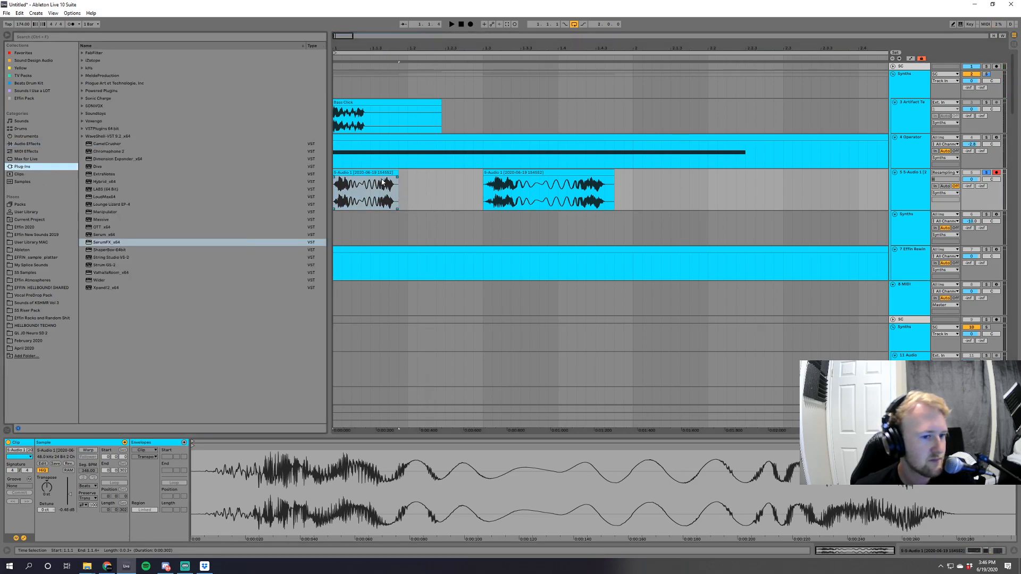
key(space)
mouse_move(51, 486)
mouse_down()
mouse_move(51, 478)
mouse_move(51, 495)
mouse_move(46, 481)
mouse_up()
key(space)
key(space)
key(space)
key(space)
Solo the Operator track and audition the original bass sound.
key(space)
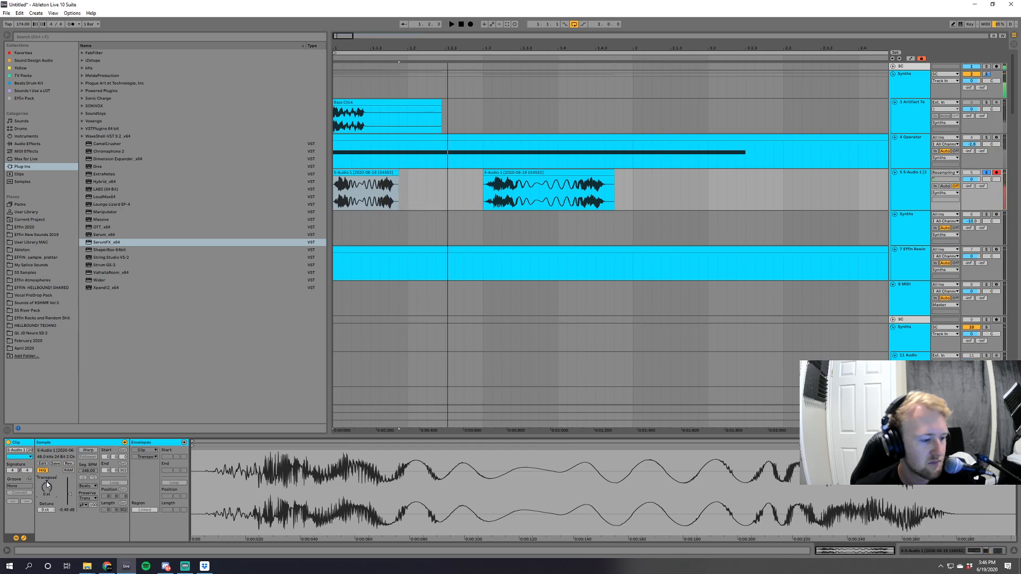
click(986, 137)
key(space)
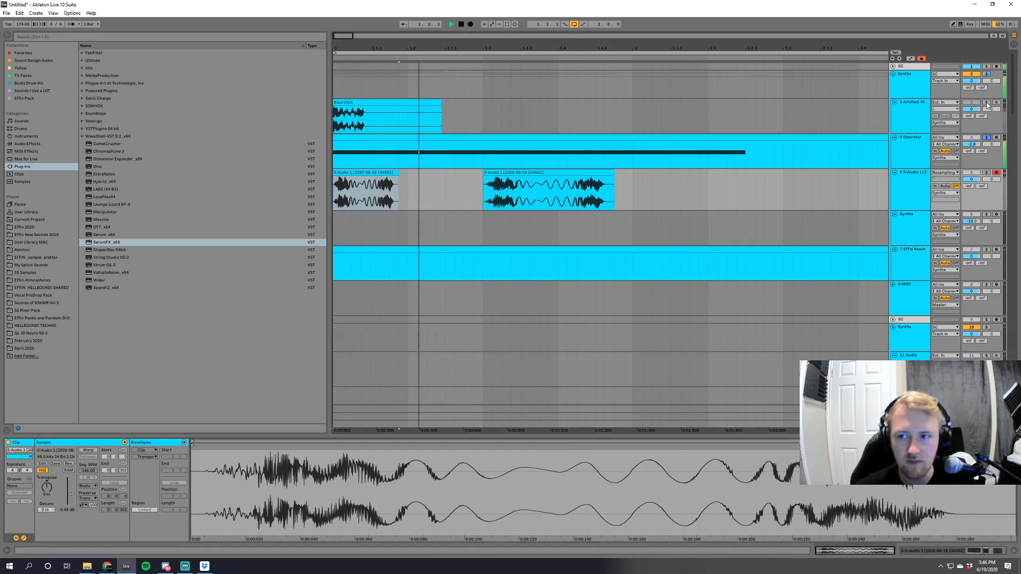
key(space)
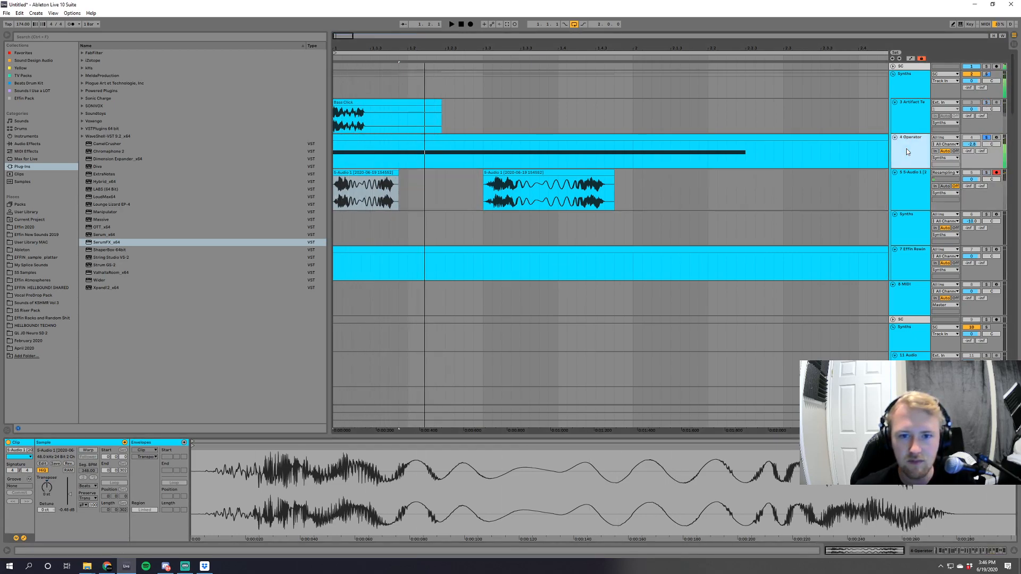
click(364, 221)
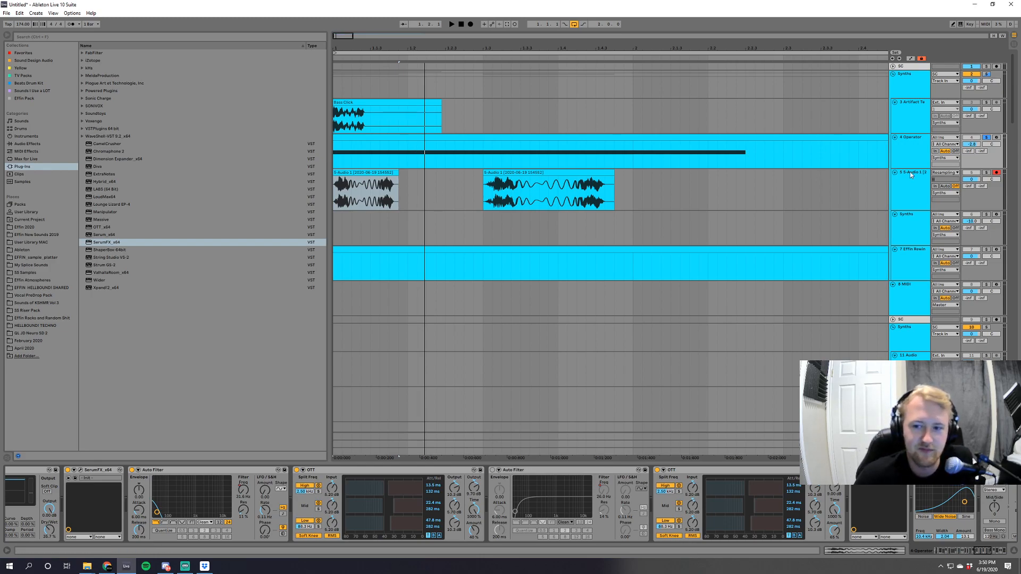
Insert a new audio track below the Operator track and search all library results for 808.
click(913, 152)
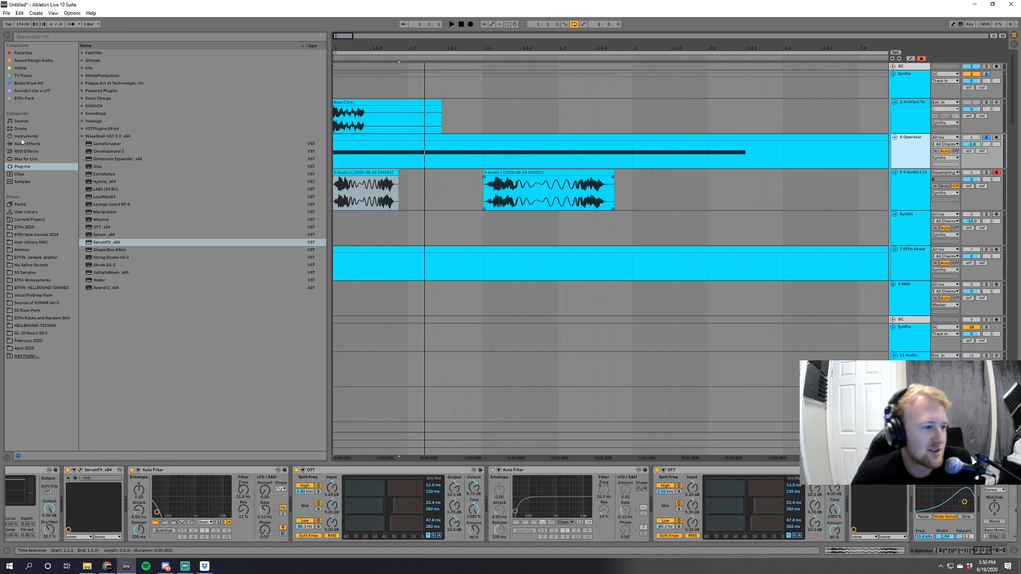
key(ctrl+t)
click(64, 36)
text(808)
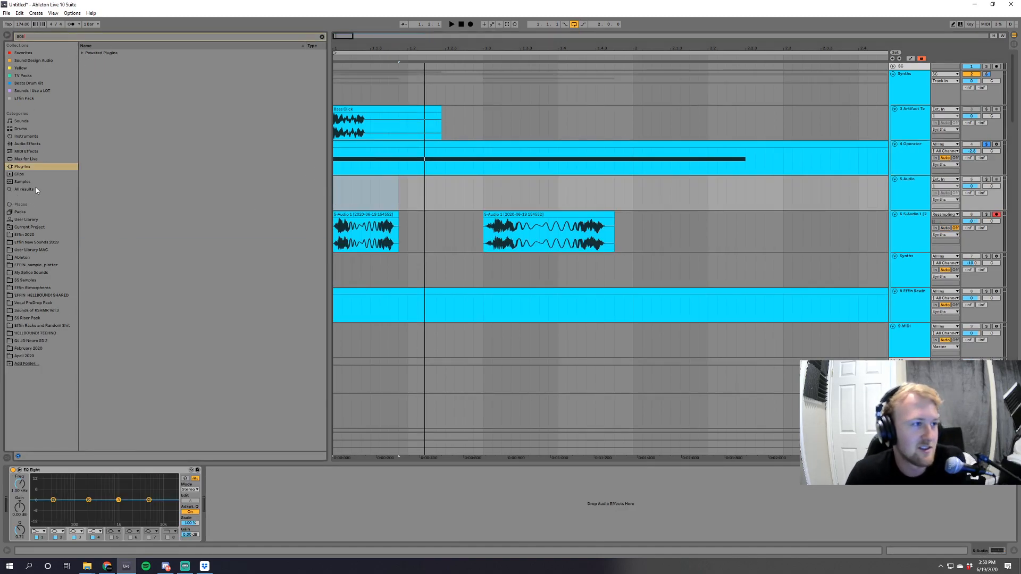
click(25, 190)
Preview 808 samples, place ELK_808_one_shot_roadman_bass_C#.wav at the start of the new track, and play it soloed.
click(153, 52)
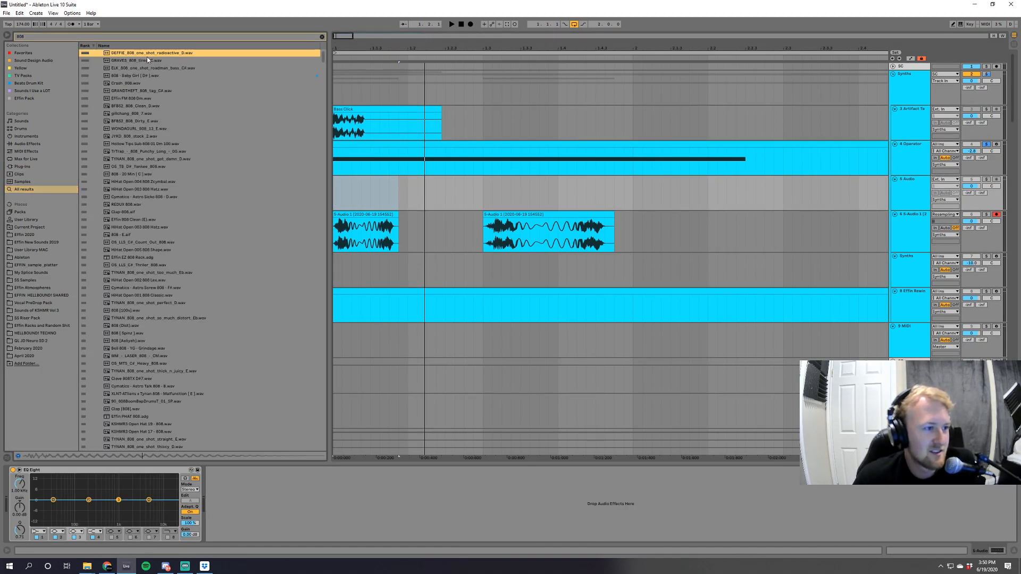
click(151, 70)
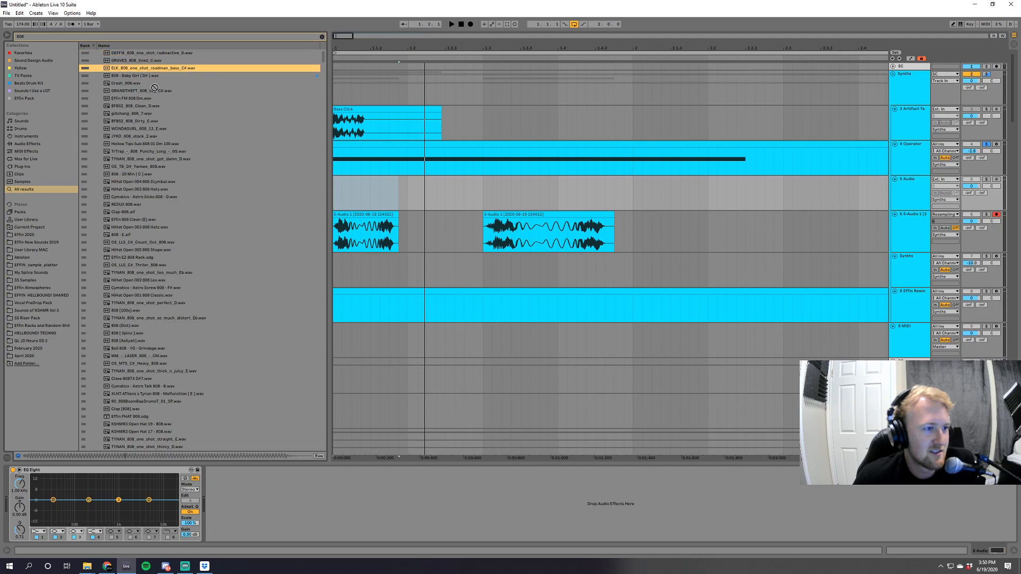
drag(151, 69, 339, 194)
click(986, 180)
key(space)
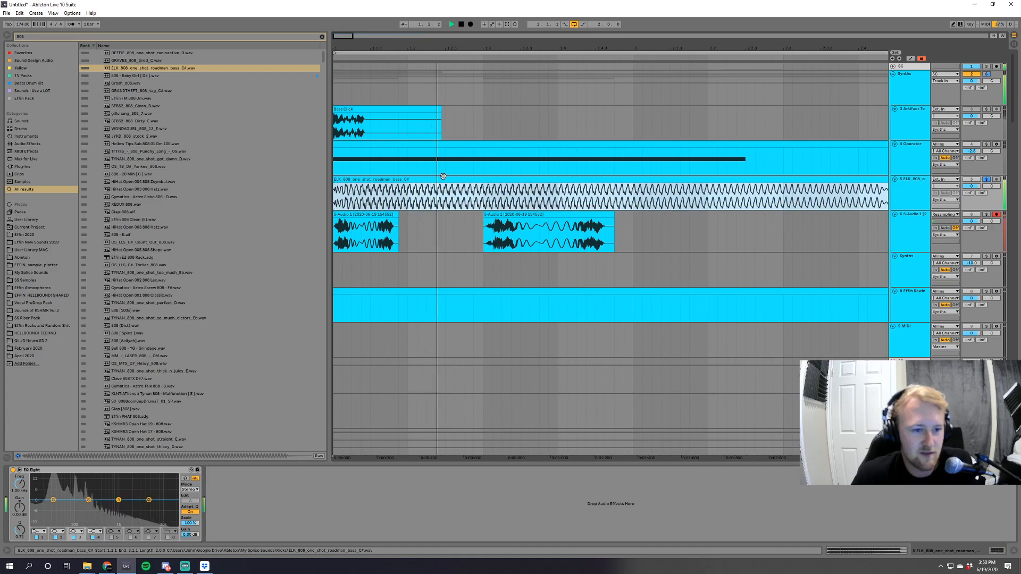
Set the 808 clip's warp mode to Tones and adjust its transposition during playback.
double_click(691, 180)
click(88, 486)
click(88, 493)
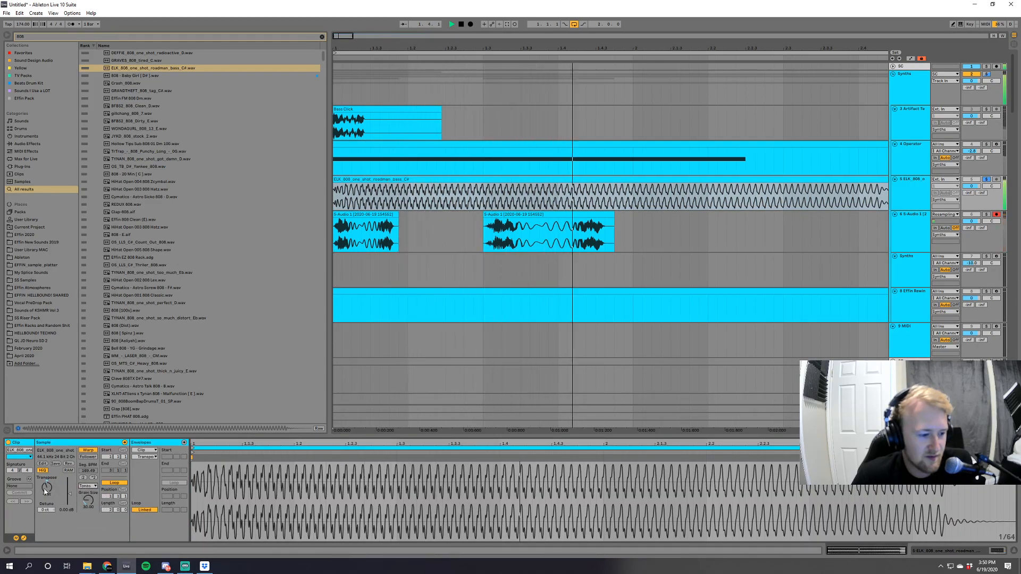
drag(47, 488, 48, 494)
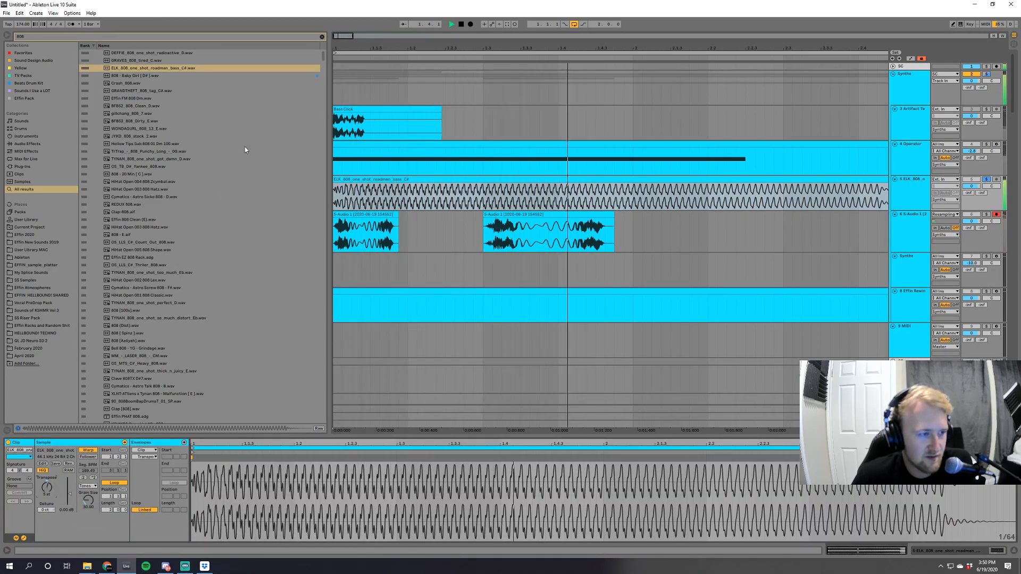
Add an Amp to the 808 track, set its output to Dual, and compare amp models before choosing Rock.
click(30, 145)
key(space)
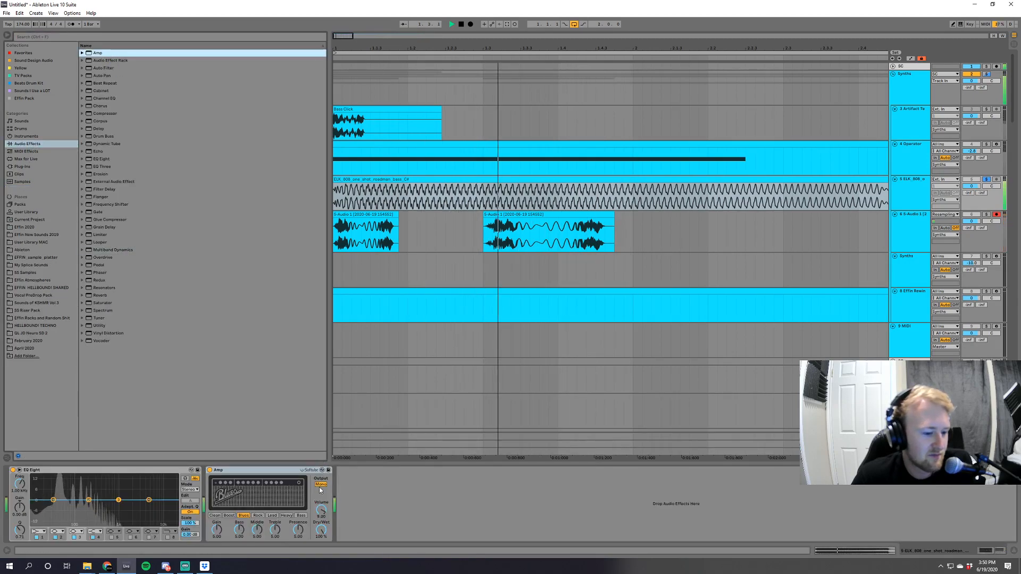
click(321, 484)
key(space)
click(244, 516)
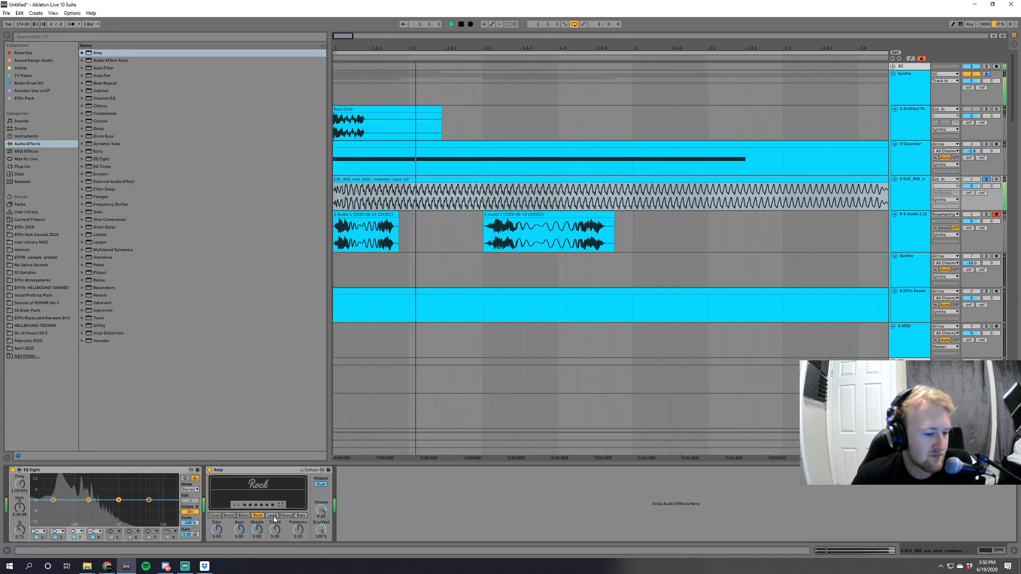
click(272, 515)
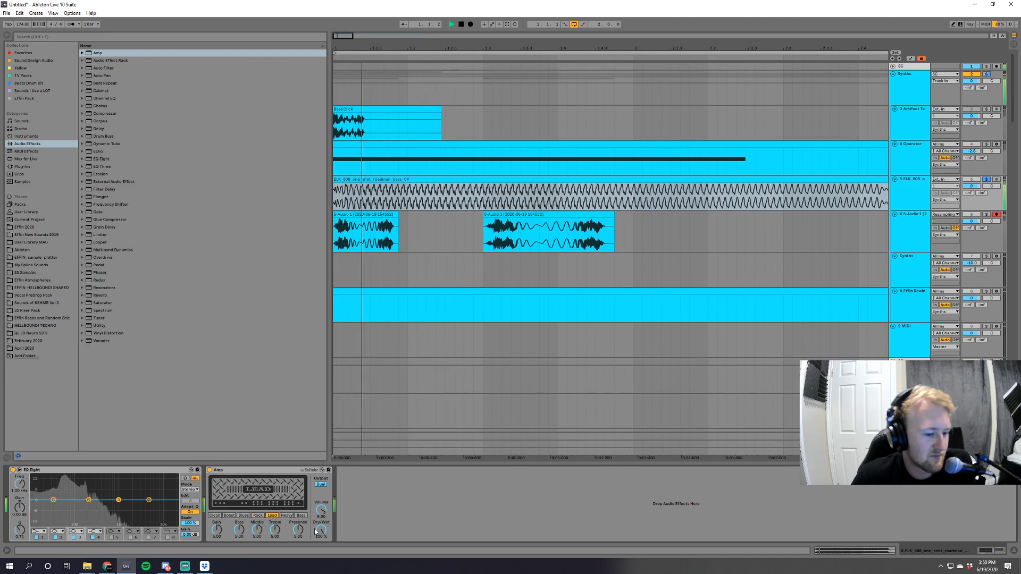
click(257, 515)
key(space)
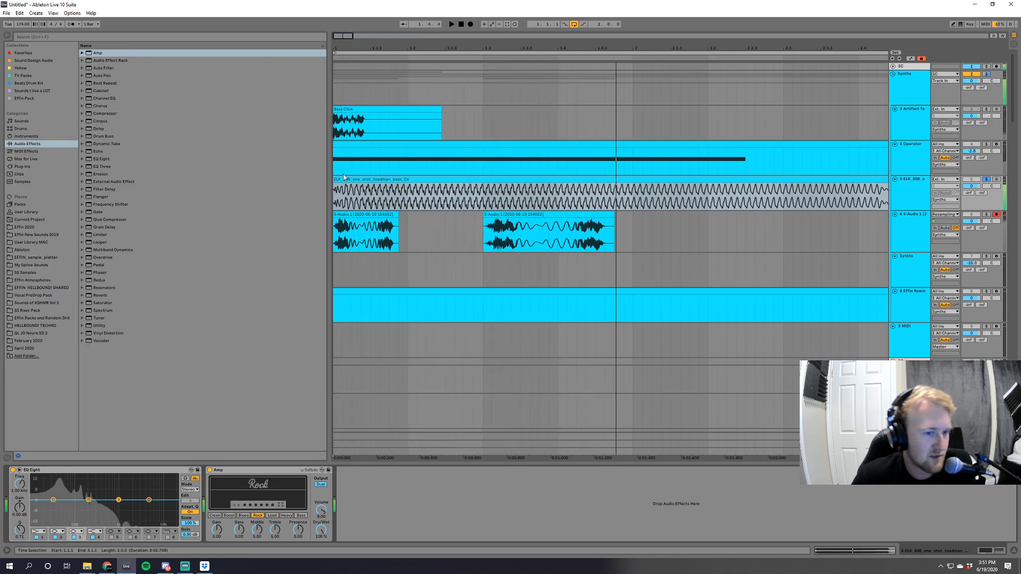
Turn off warping on the 808 clip and audition it.
key(shift+Tab)
click(90, 451)
key(space)
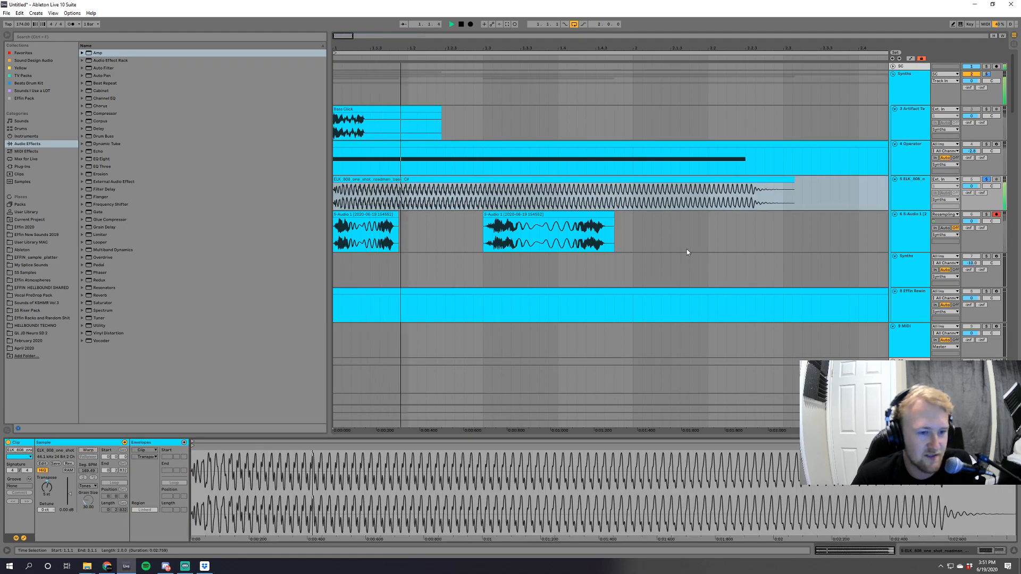
key(space)
Trim a sliver off the start of the 808 clip, move it back to the bar's start, and audition it.
key(space)
key(space)
click(339, 181)
drag(339, 181, 352, 180)
drag(362, 180, 342, 180)
key(space)
key(space)
key(space)
key(space)
Add a Saturator after the Amp, raise its Drive to 15.4 dB, and audition the 808.
key(shift+Tab)
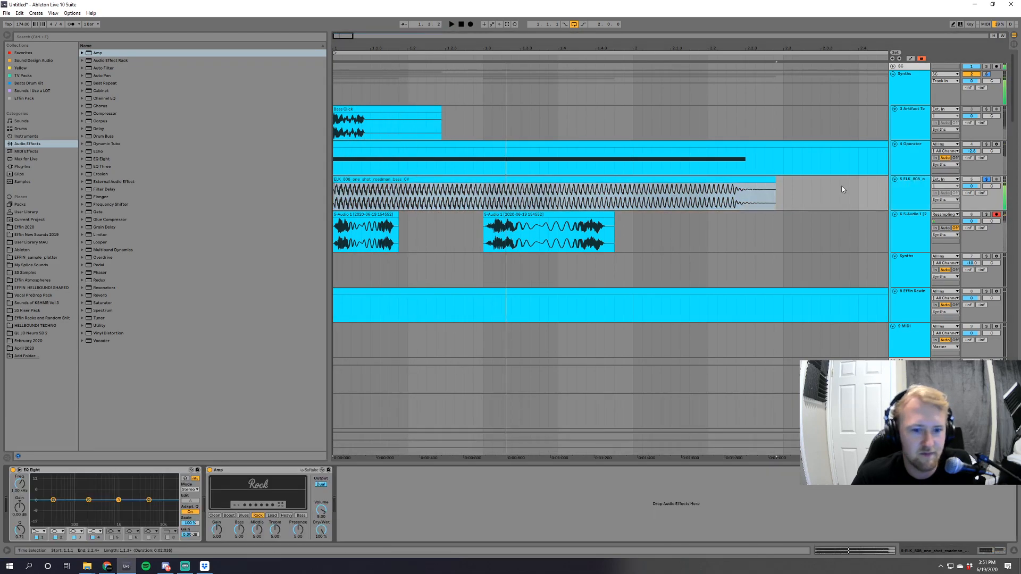
click(104, 306)
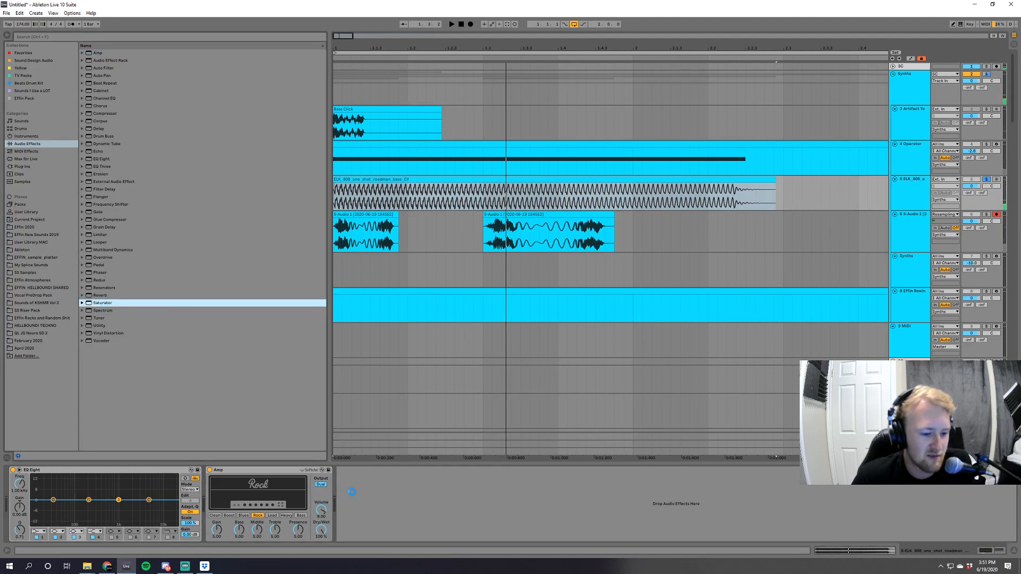
key(space)
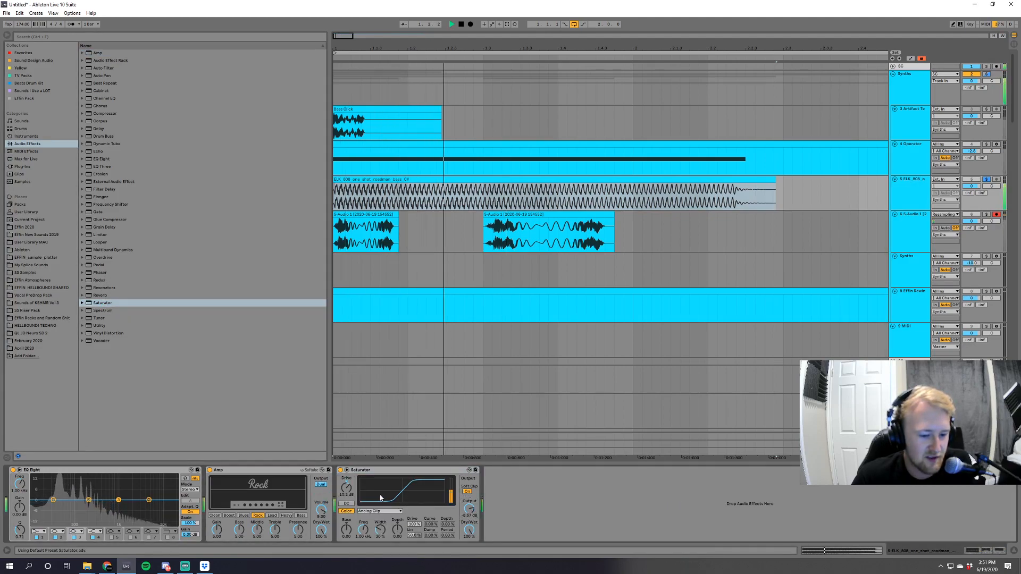
drag(351, 493, 351, 484)
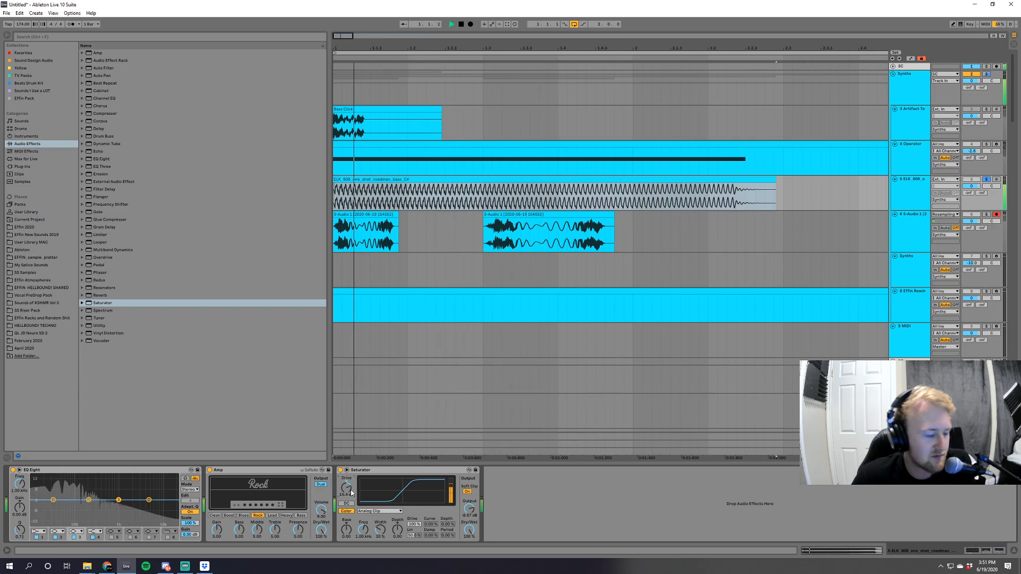
key(space)
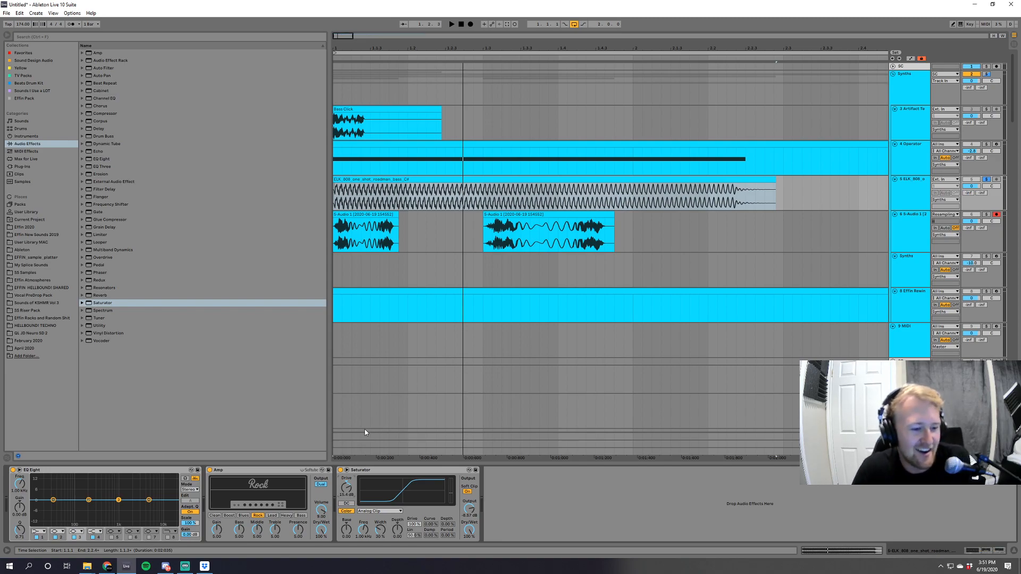
key(space)
Add an EQ Eight after the Saturator, dipping the low mids and boosting the highs by about 7 dB.
key(space)
drag(102, 159, 562, 512)
key(space)
key(space)
key(space)
key(space)
drag(623, 500, 612, 488)
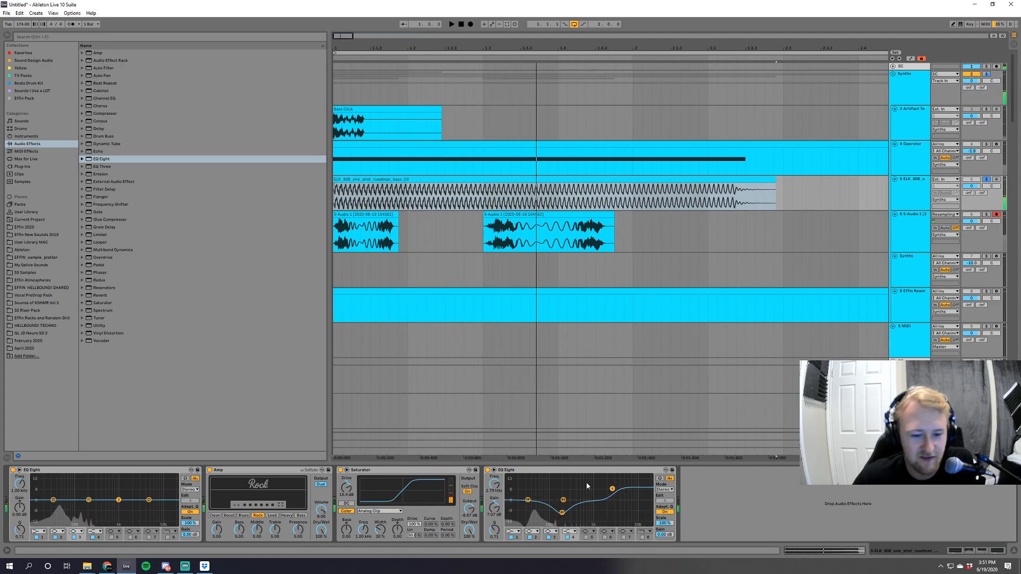
Add the Multiband Gate and OTT presets after the EQ, reduce the OTT amount, and bypass the gate during playback.
click(88, 252)
click(109, 326)
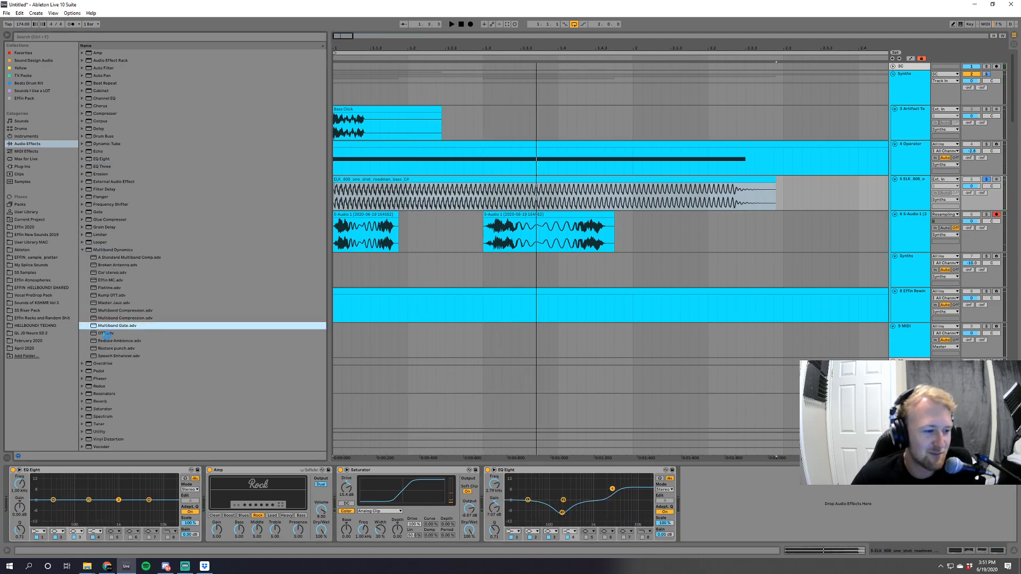
drag(107, 334, 779, 517)
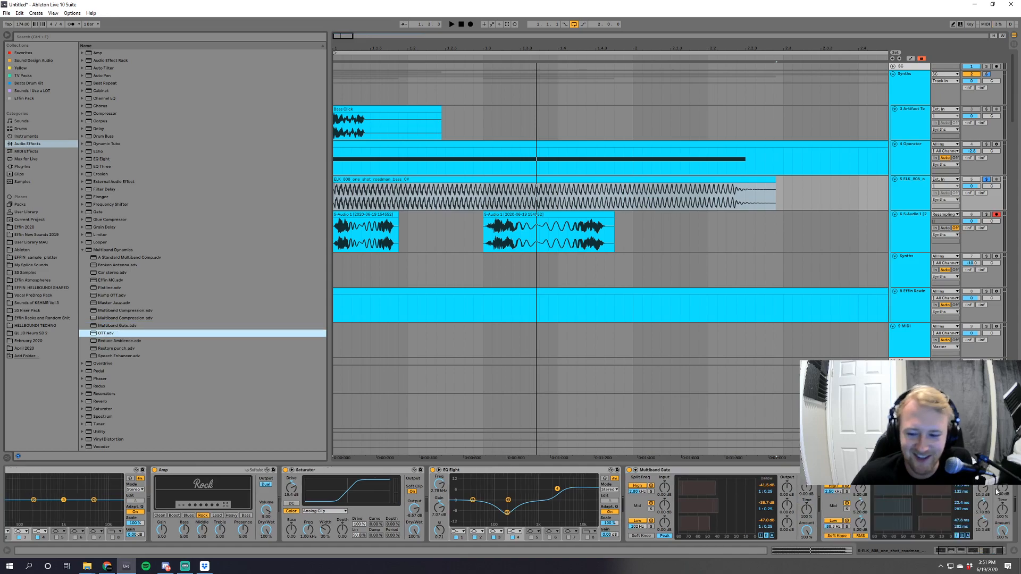
drag(1003, 530, 1002, 554)
key(space)
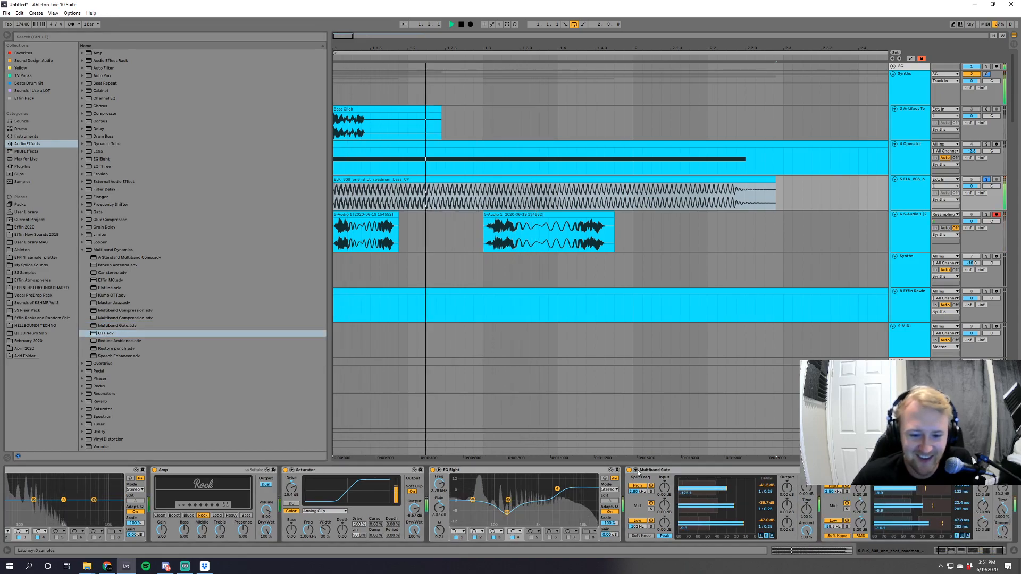
Try a lower Bass setting on the Amp while auditioning, and reset it to its default.
scroll(403, 496, up, 2)
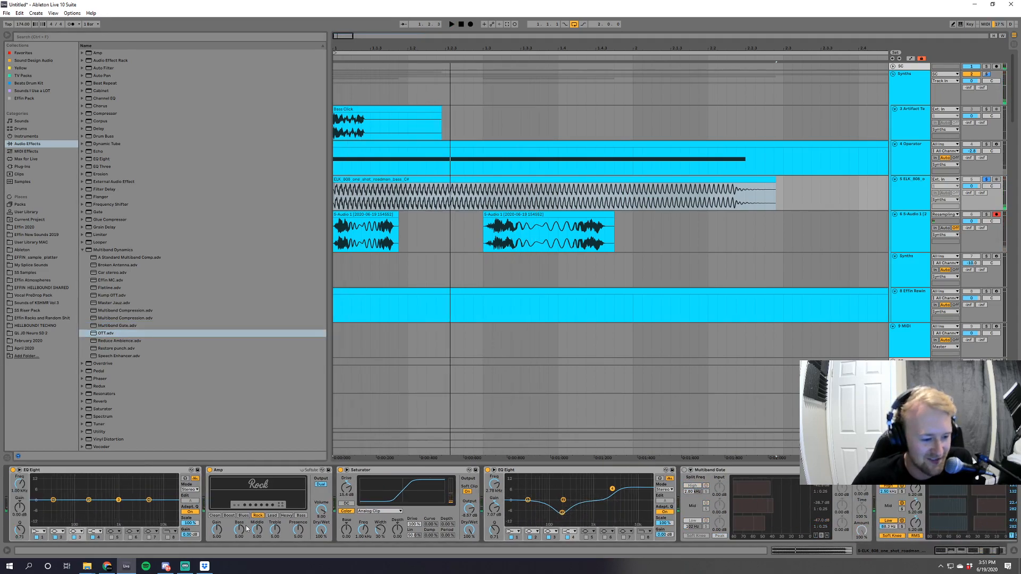
key(space)
key(space)
key(space)
drag(240, 531, 240, 541)
key(space)
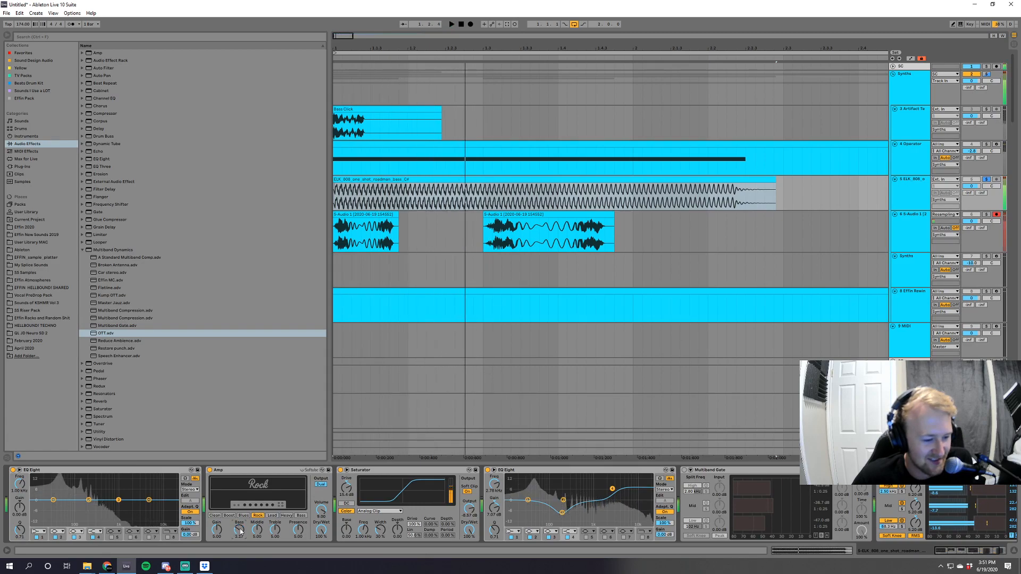
Compare the Blues, Boost and Clean amp models during playback and switch the Amp to Heavy.
key(space)
double_click(240, 531)
click(243, 516)
key(space)
key(space)
click(229, 516)
key(space)
key(space)
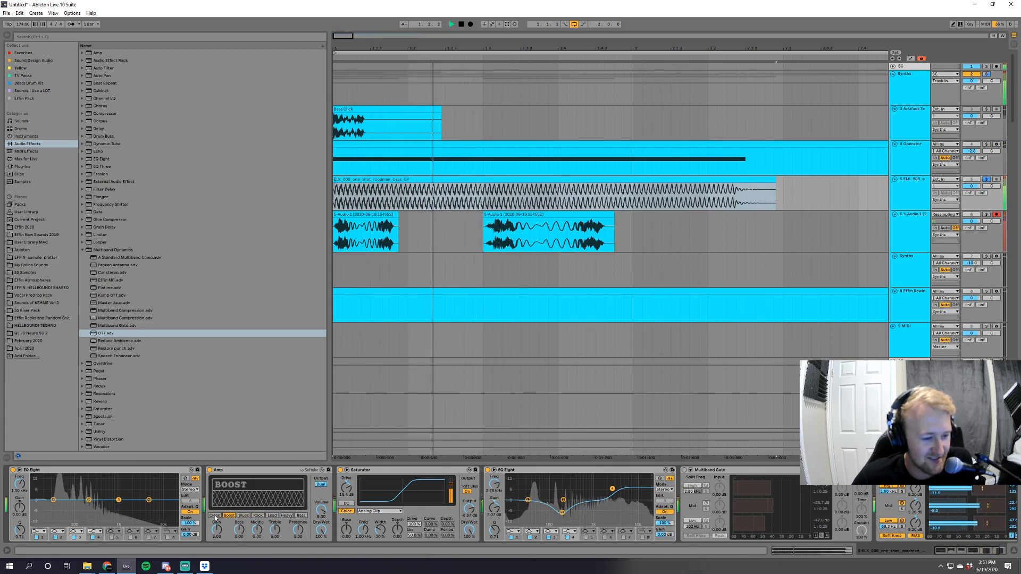
click(215, 515)
key(space)
key(space)
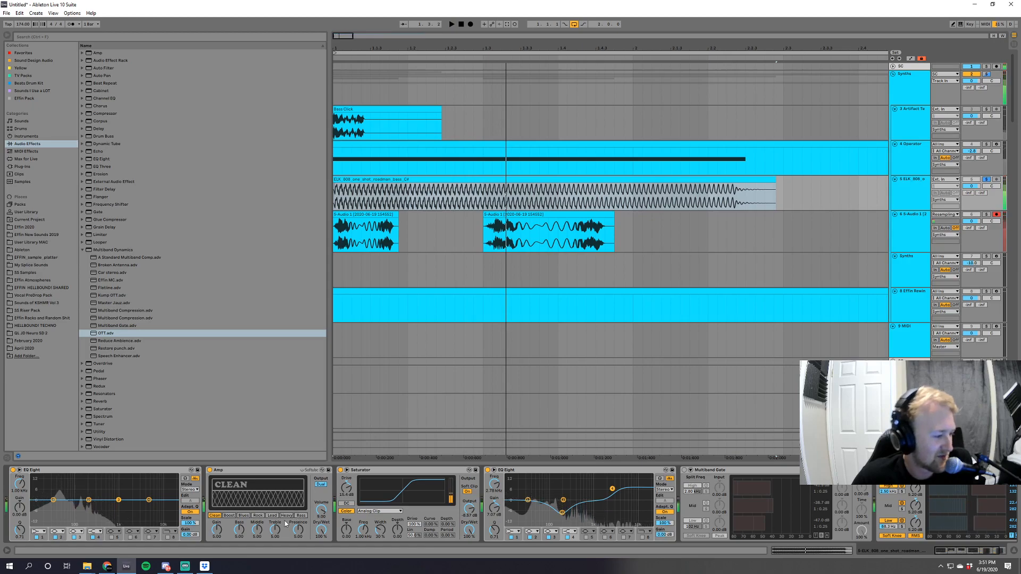
click(287, 516)
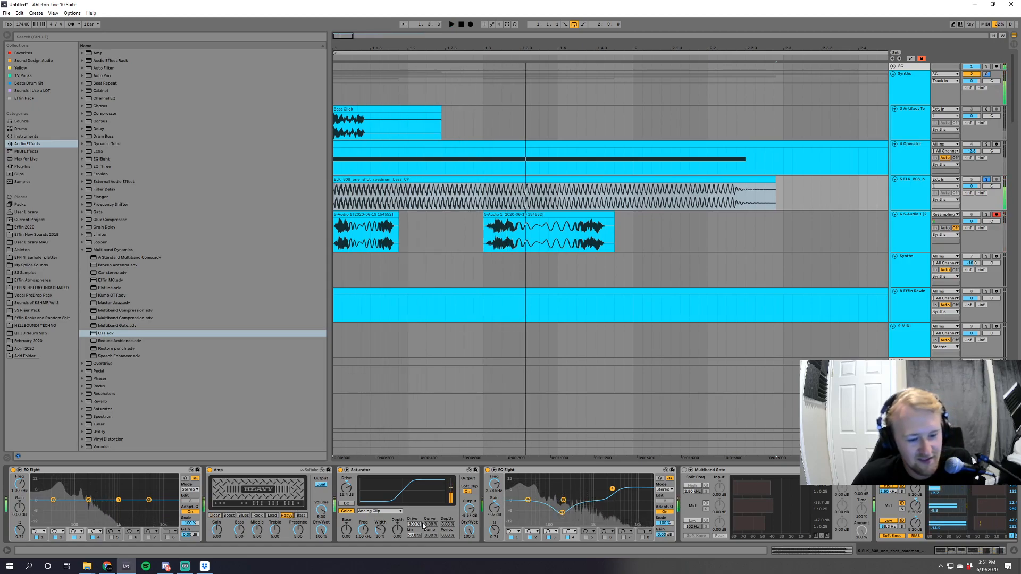
Switch the Saturator's curve type to Medium Curve and audition the 808 sample.
click(366, 511)
click(373, 523)
key(space)
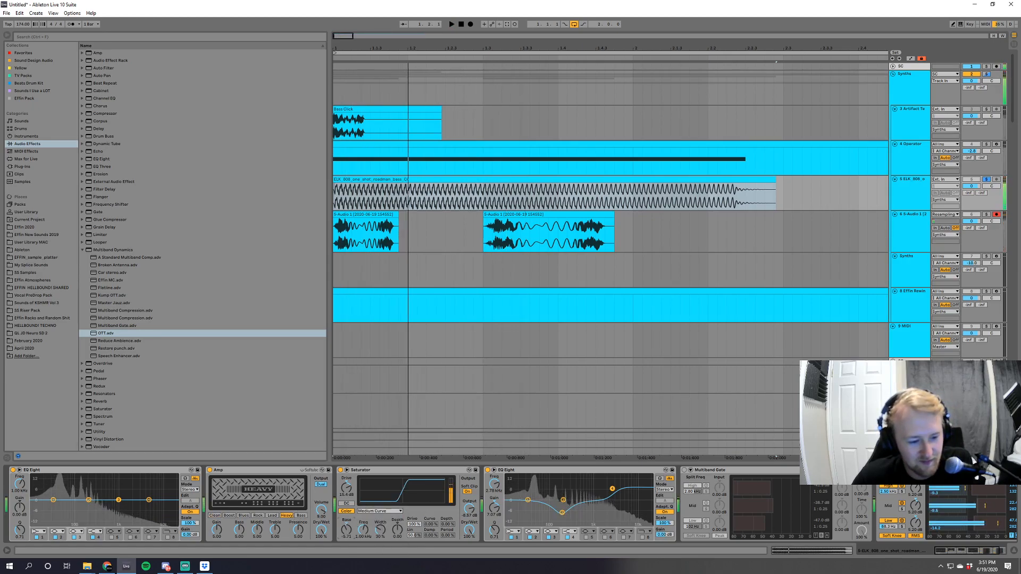
key(space)
key(space)
Reshape the Saturator's color curve by changing its Base and Freq amounts while repeatedly auditioning the 808 sample.
mouse_move(346, 530)
mouse_down()
mouse_move(346, 521)
mouse_move(398, 519)
mouse_move(401, 555)
mouse_move(397, 522)
mouse_move(363, 548)
mouse_move(363, 503)
mouse_move(363, 557)
mouse_move(366, 526)
mouse_up()
key(space)
key(space)
key(space)
key(space)
key(space)
key(space)
key(space)
key(space)
key(space)
key(space)
key(space)
key(space)
key(space)
key(space)
key(space)
key(space)
key(space)
key(space)
key(space)
key(space)
key(space)
key(space)
key(space)
key(space)
key(space)
key(space)
key(space)
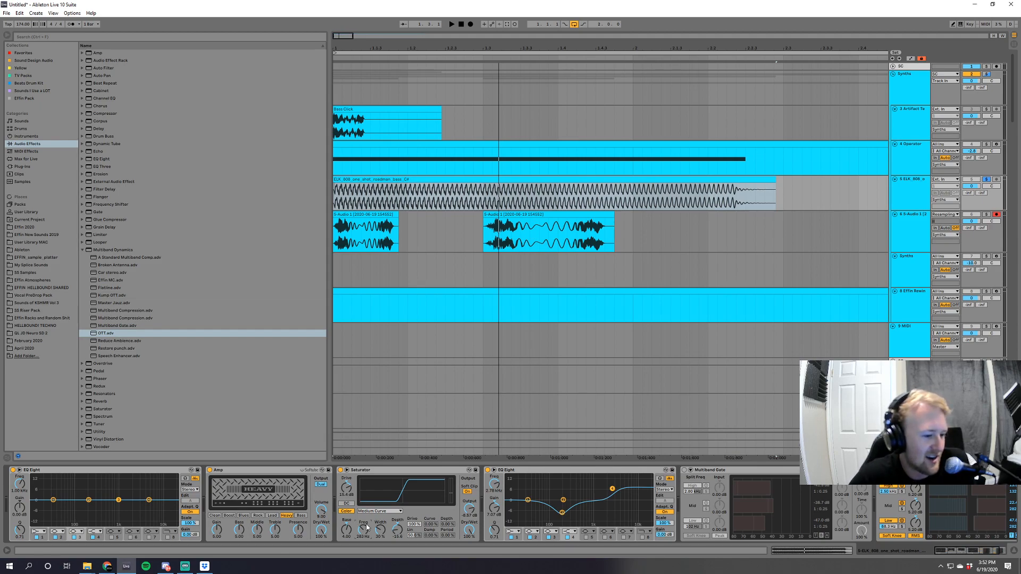
Add an EQ Eight after the OTT and give its third band a strong, narrow boost in the low end.
click(105, 160)
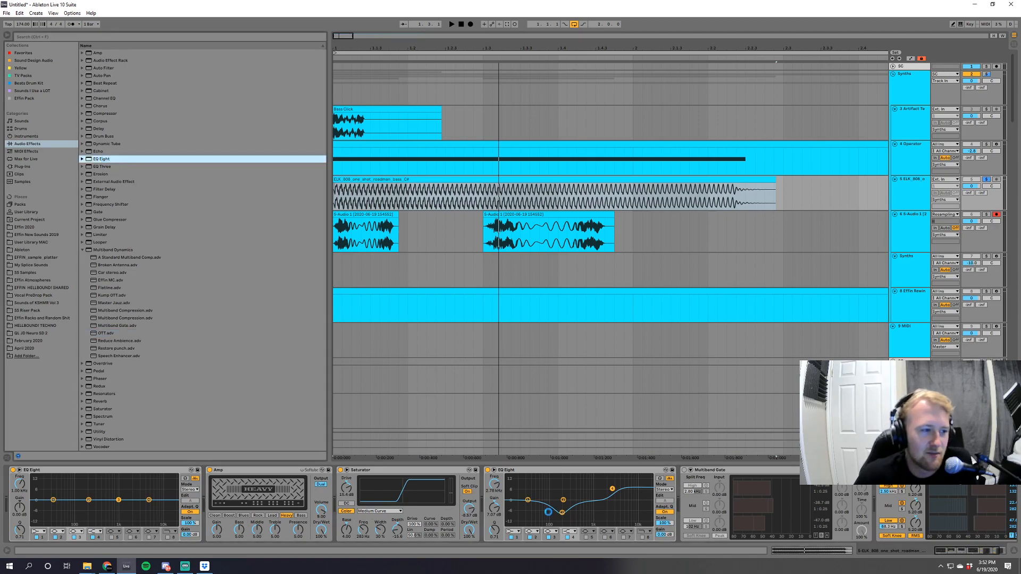
key(space)
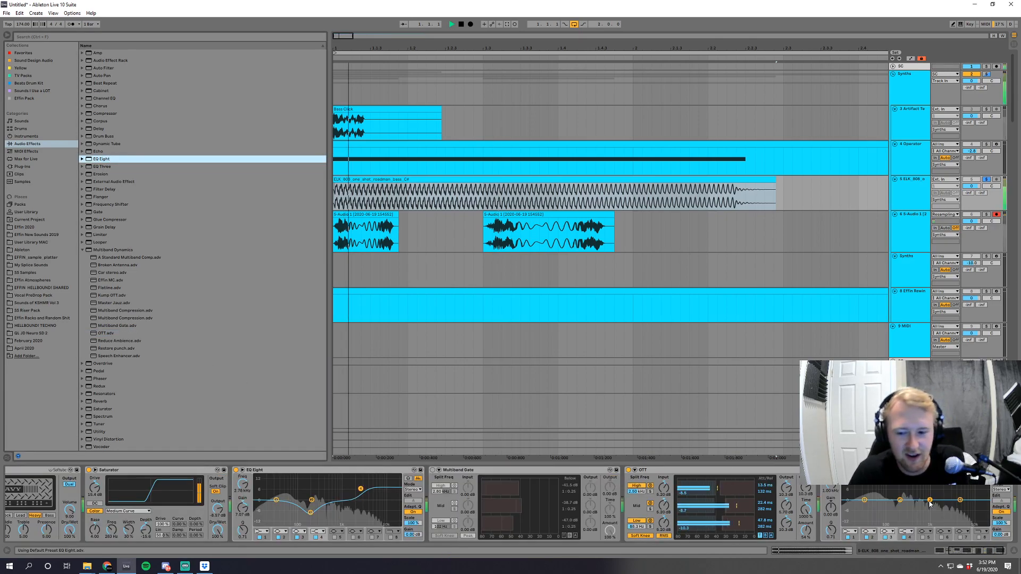
key(space)
drag(929, 500, 884, 473)
key(space)
key(space)
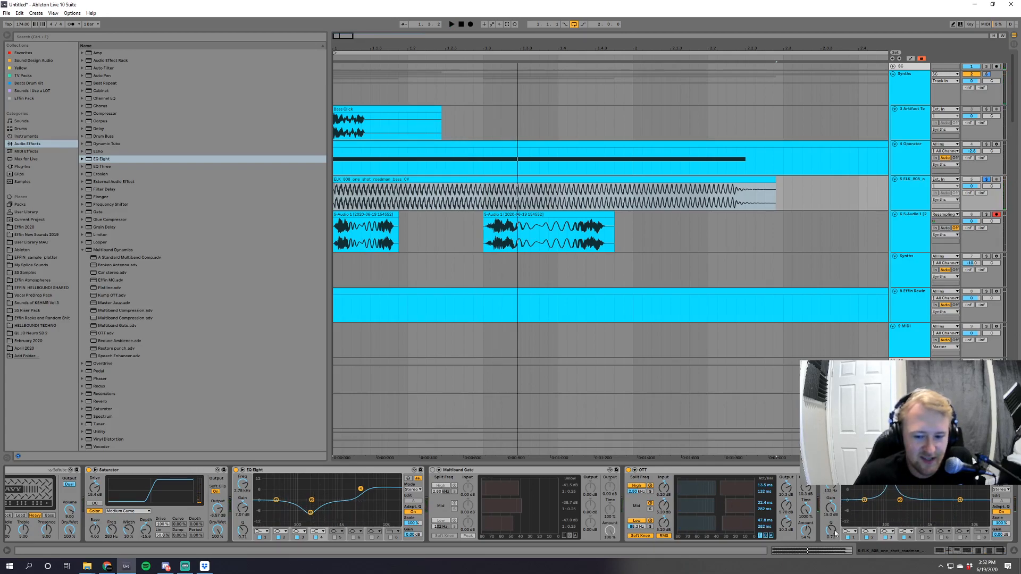
drag(835, 534, 842, 530)
scroll(688, 487, up, 3)
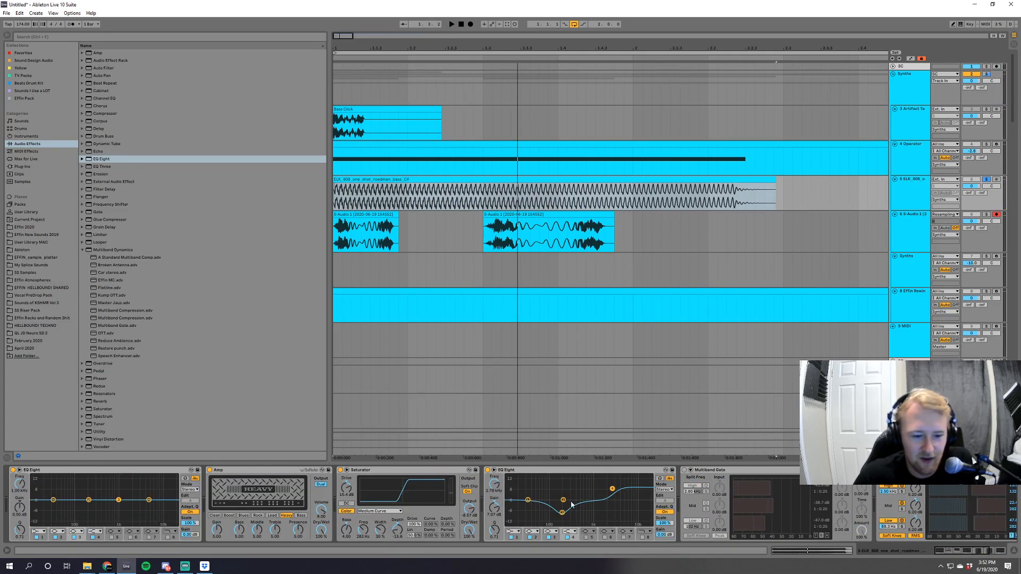
Bypass the Saturator and Amp, audition the 808, and turn the last EQ Eight's narrow boost into a small dip.
click(342, 470)
click(210, 470)
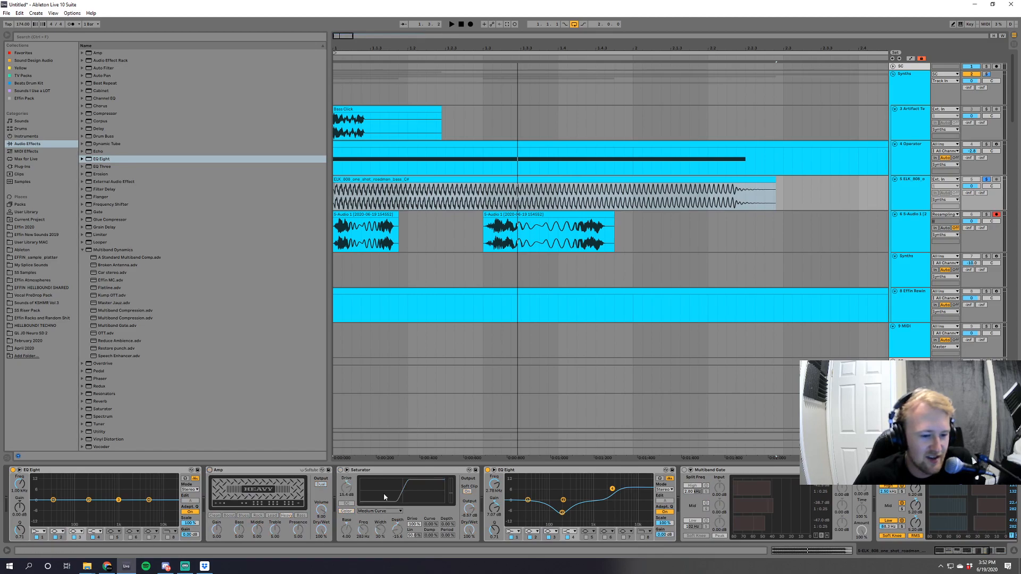
scroll(934, 489, down, 5)
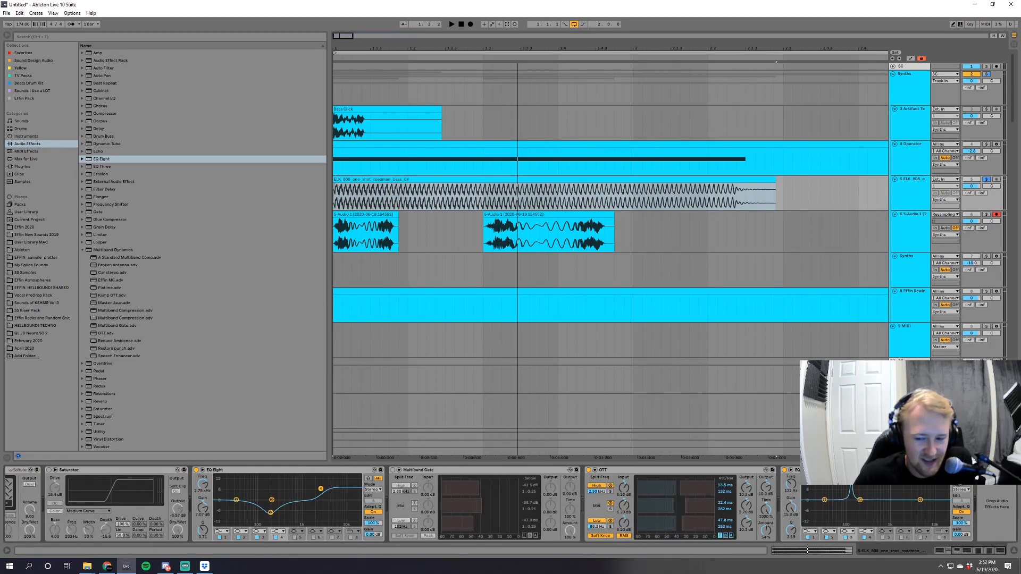
key(space)
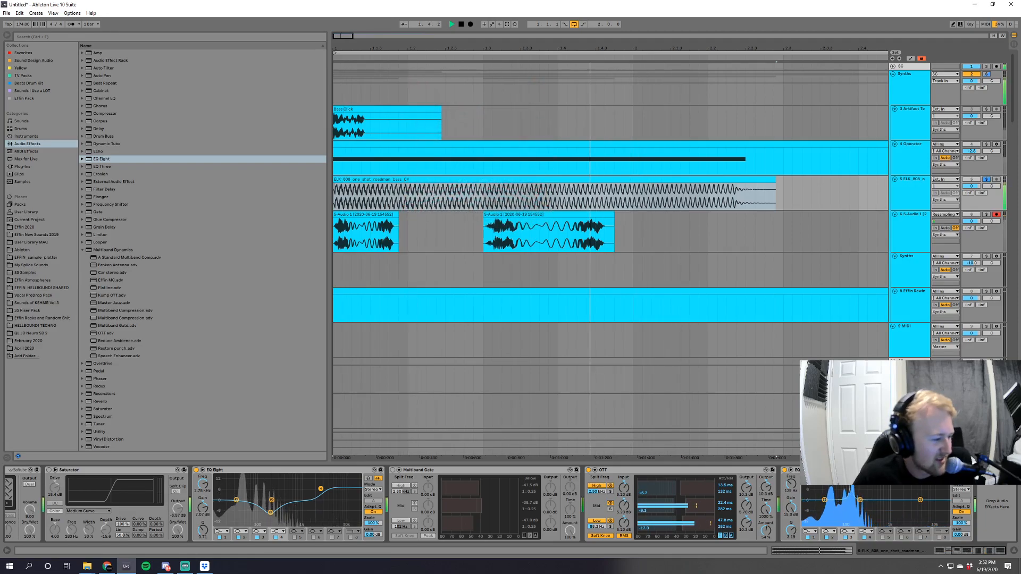
key(space)
drag(846, 518, 852, 507)
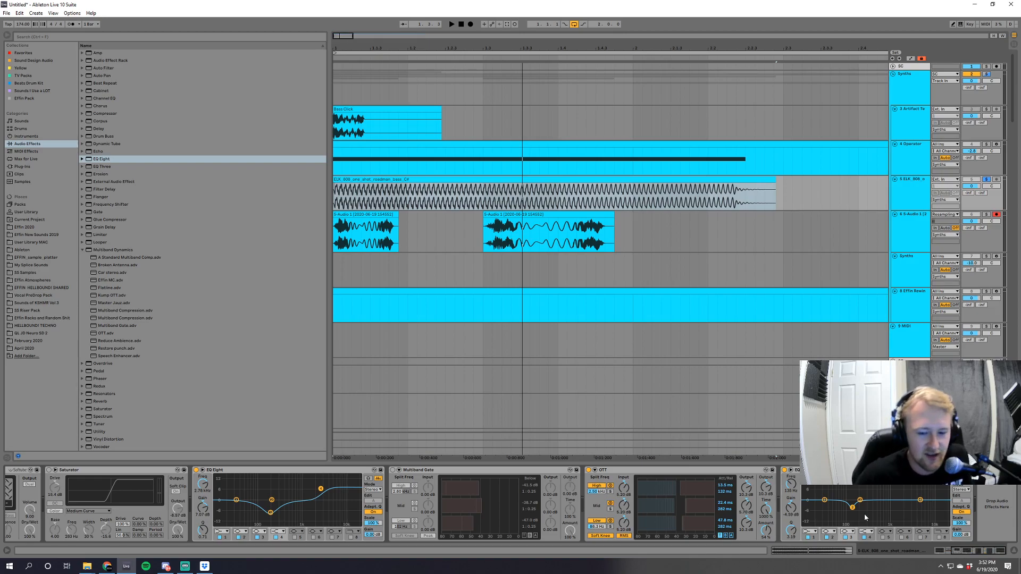
click(859, 500)
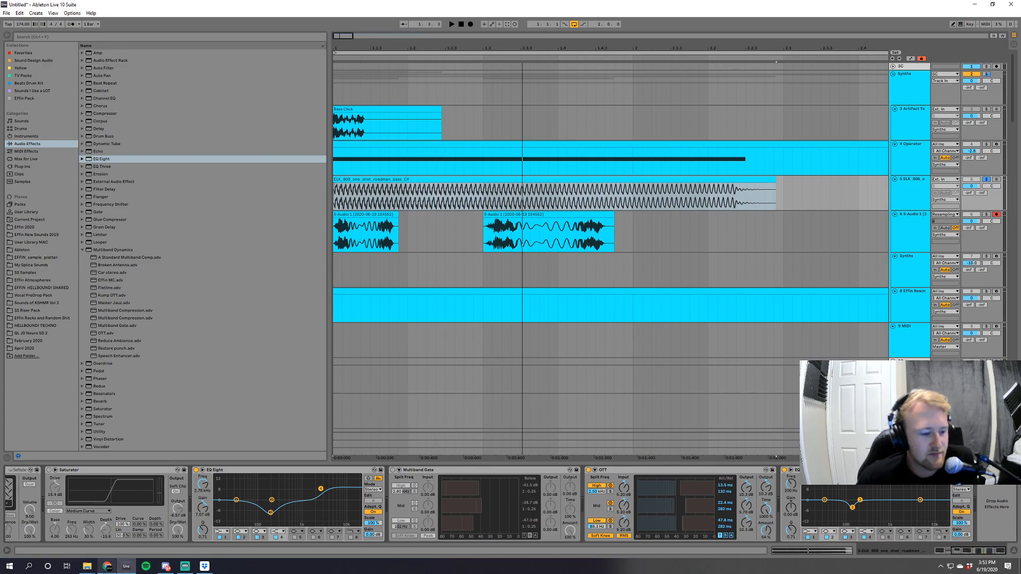
Delete the ELK 808 bass track, then solo the Operator track and audition it.
mouse_move(108, 568)
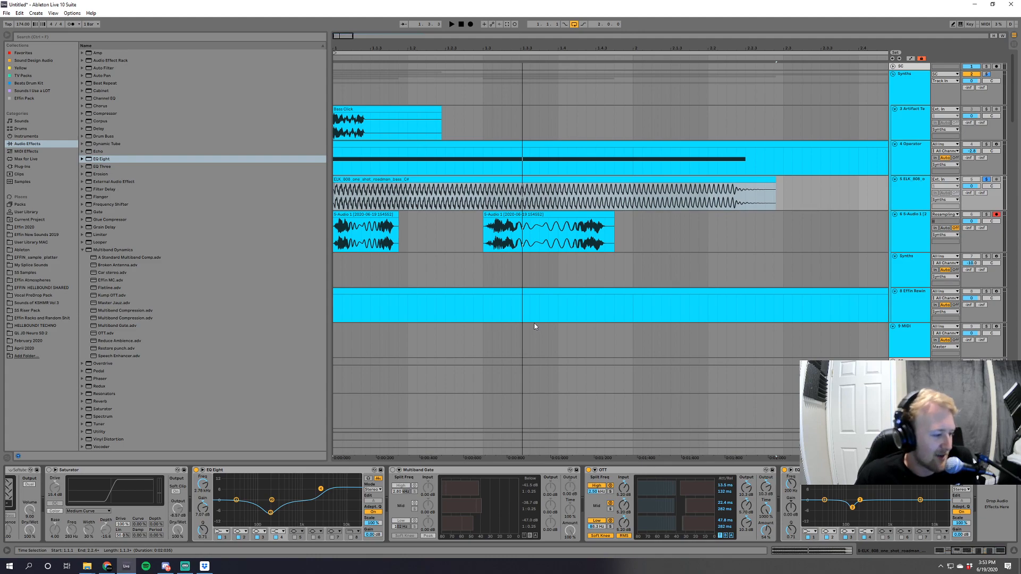
drag(348, 36, 348, 19)
drag(537, 179, 471, 181)
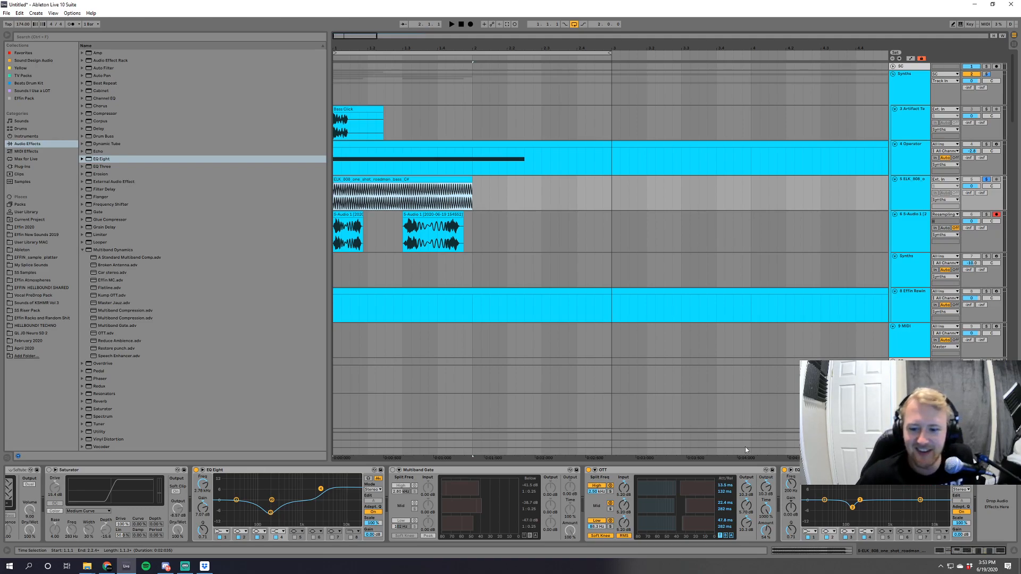
click(914, 187)
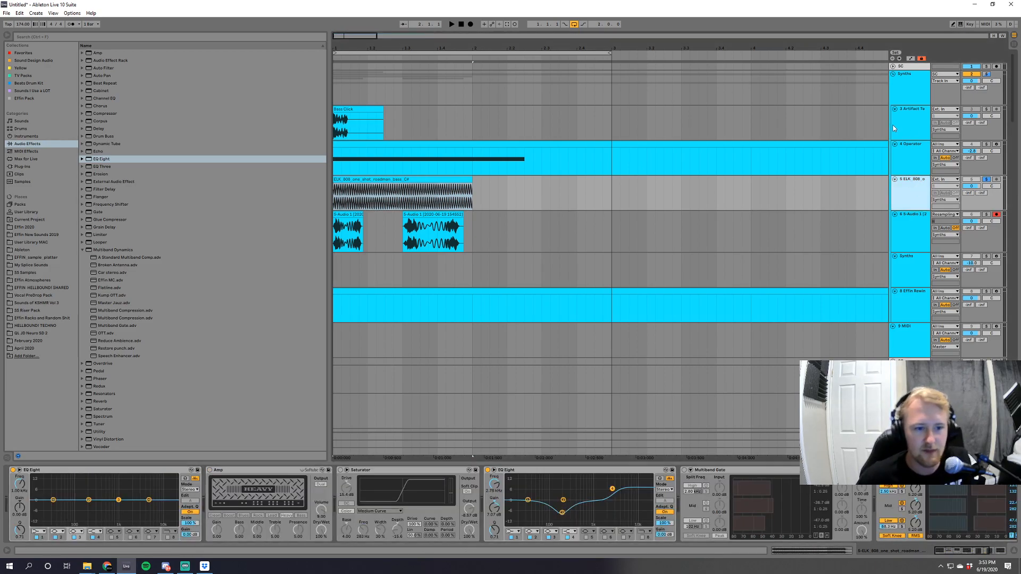
key(Delete)
click(986, 138)
key(space)
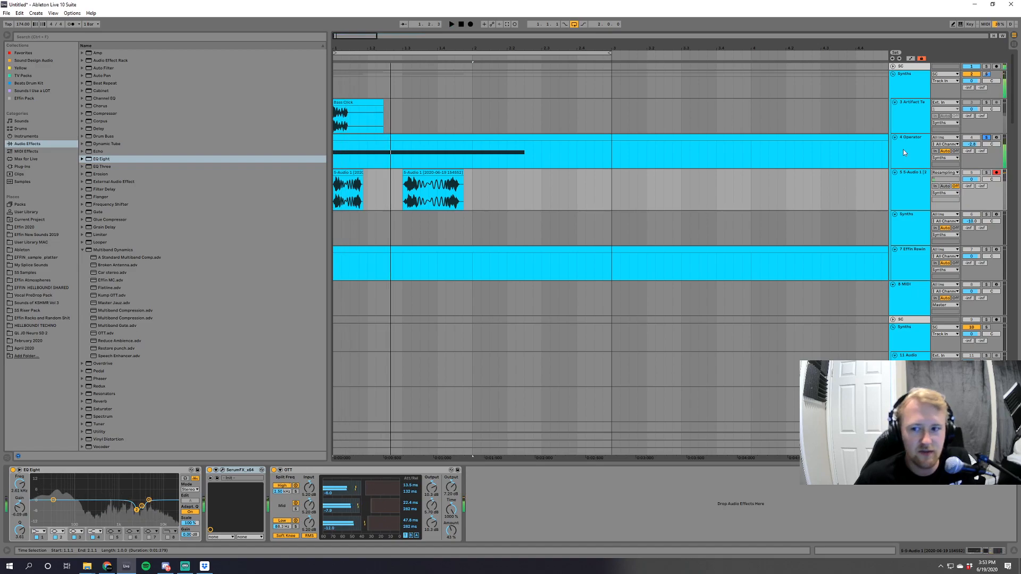
Open the Operator track's device chain and bypass the EQ Eight directly after Operator.
double_click(903, 149)
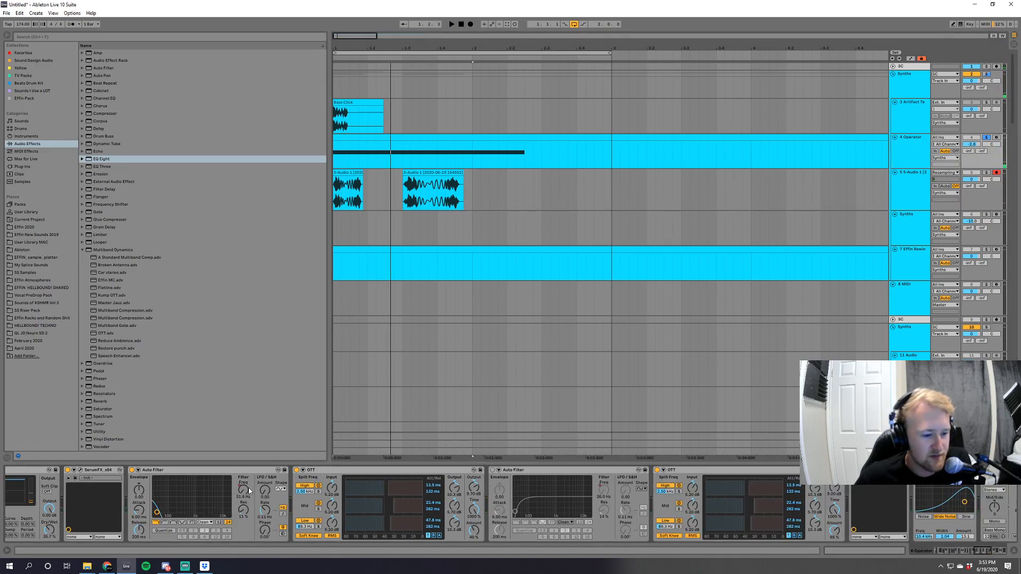
drag(983, 554, 940, 552)
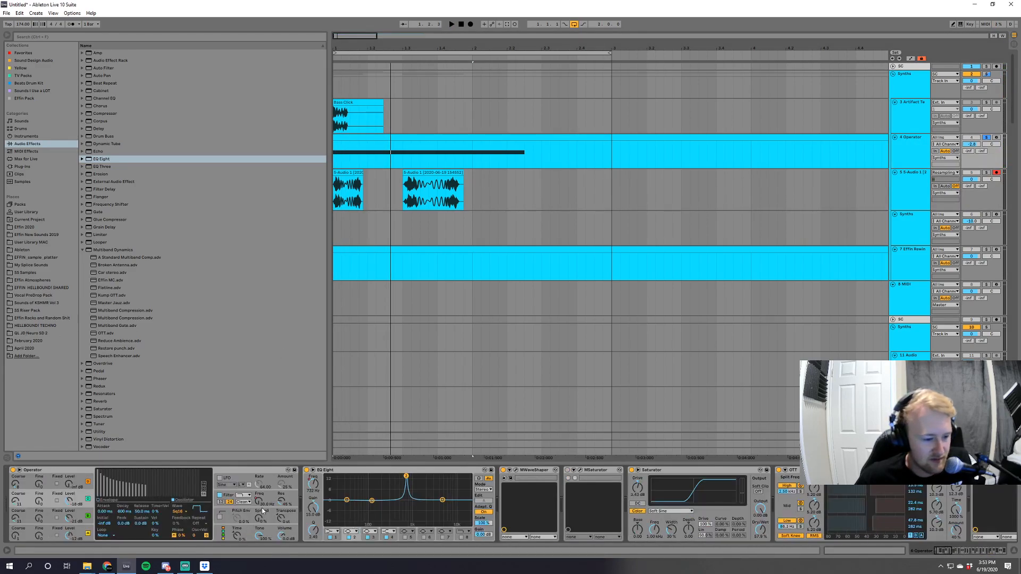
click(284, 504)
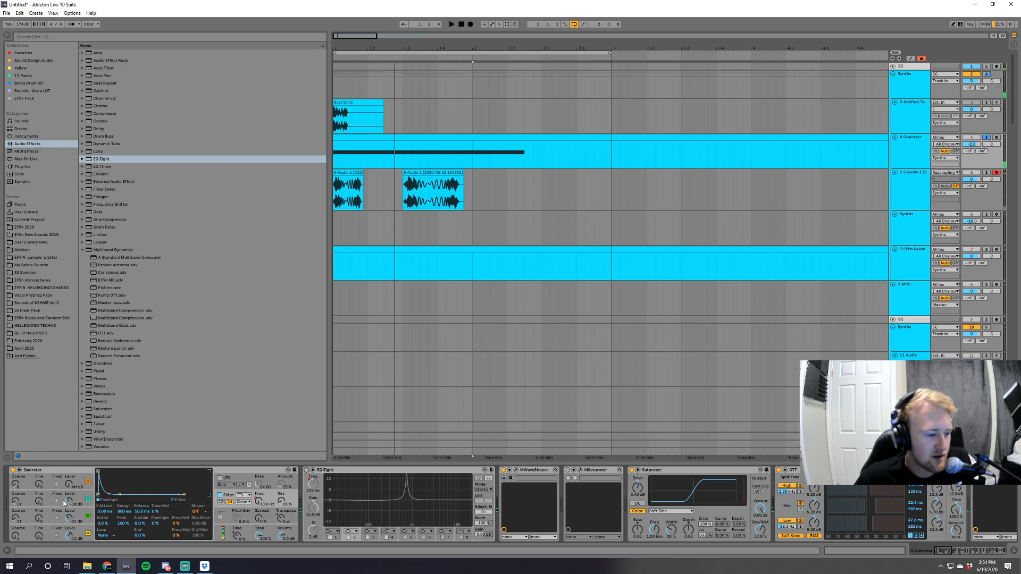
Adjust the oscillator level and coarse tuning in Operator while repeatedly auditioning the patch.
drag(64, 501, 64, 509)
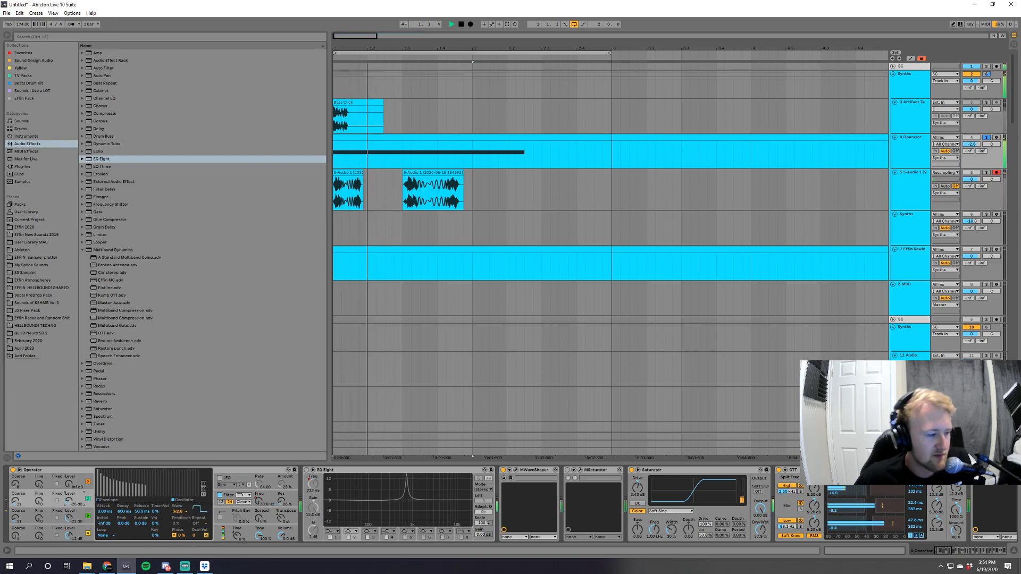
key(space)
key(space)
key(space)
key(space)
key(space)
key(space)
key(space)
drag(64, 501, 15, 503)
key(space)
key(space)
key(space)
key(space)
key(space)
key(space)
key(space)
key(space)
key(space)
key(space)
key(space)
key(space)
key(space)
key(space)
key(space)
key(space)
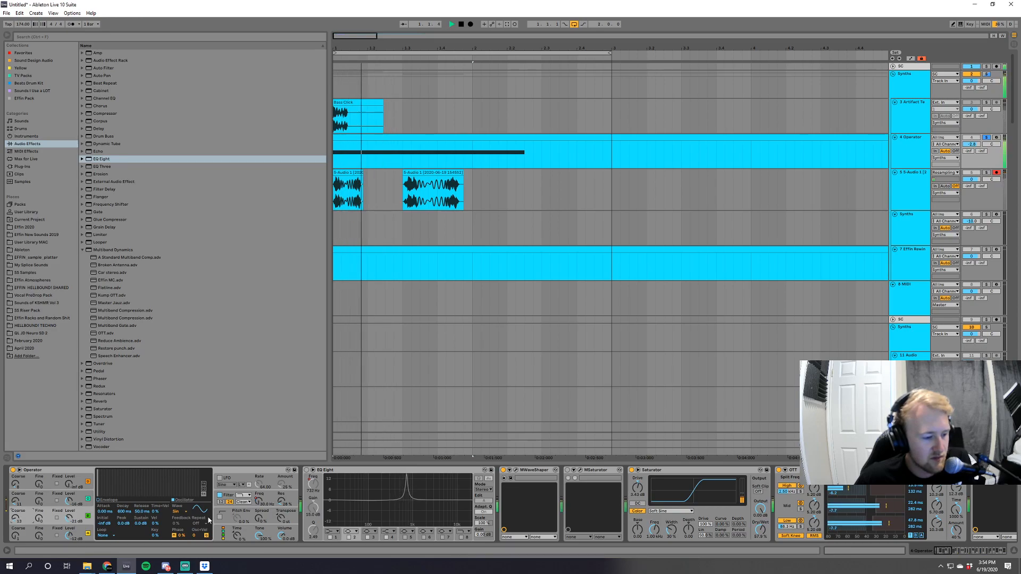
key(space)
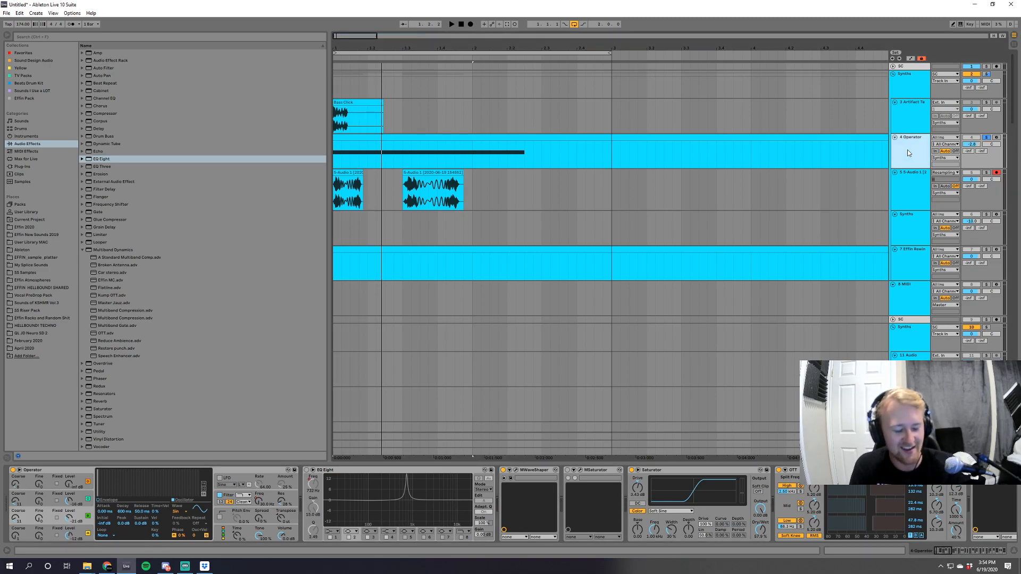
Insert a MIDI track below Operator and load iZotope Nectar 2 onto the Effin Rewind Intro Patch track.
key(ctrl+shift+t)
click(32, 167)
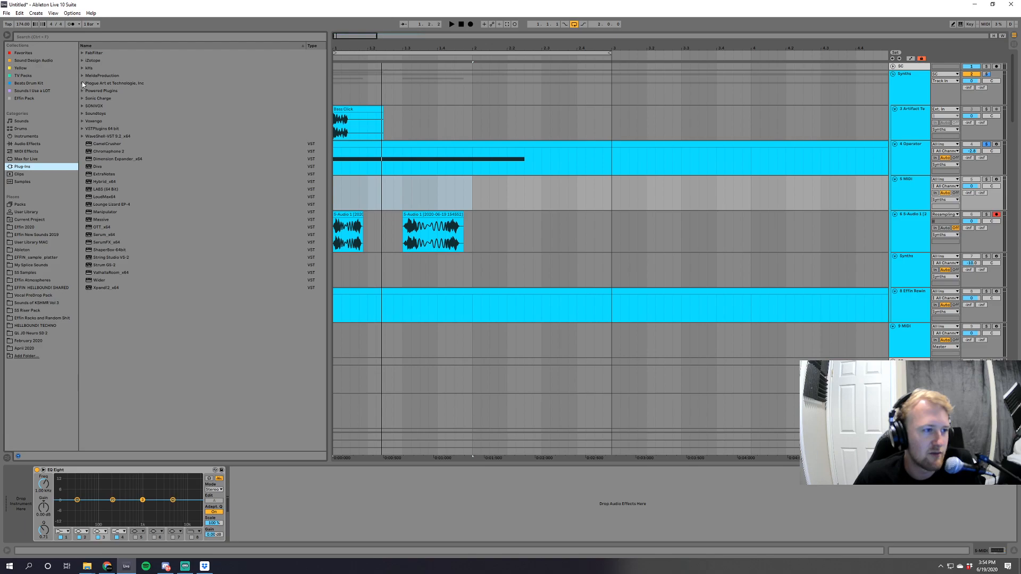
click(85, 59)
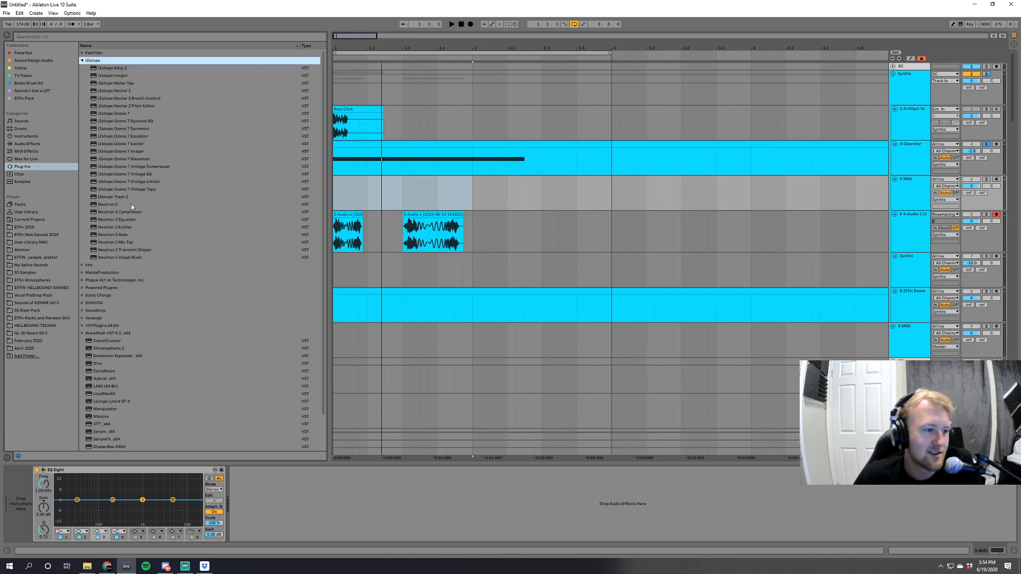
drag(125, 90, 394, 299)
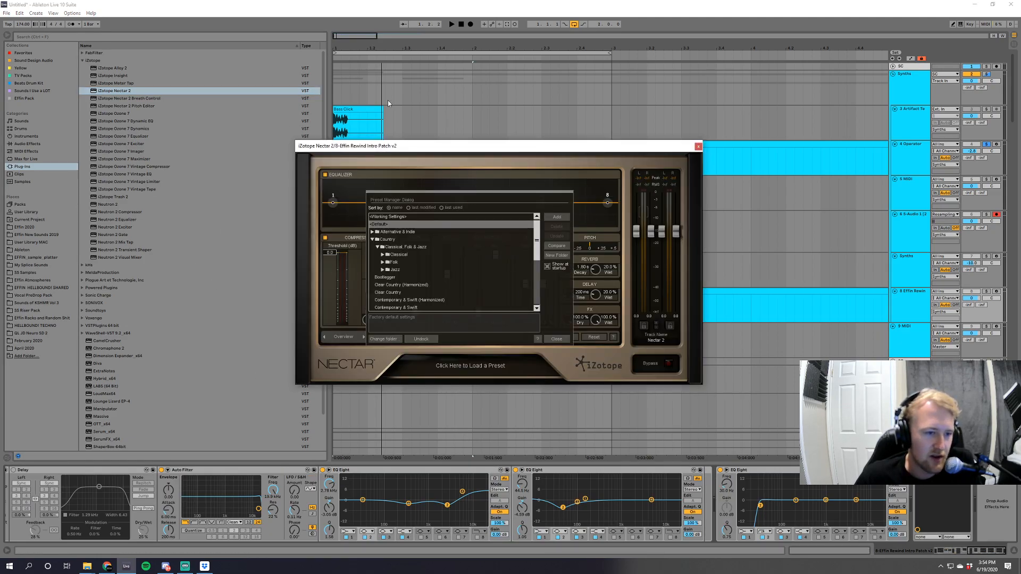
Browse Nectar's Voice Over & Dialogue presets, try Radio Commercial Male, and load Podcast Ready.
click(373, 240)
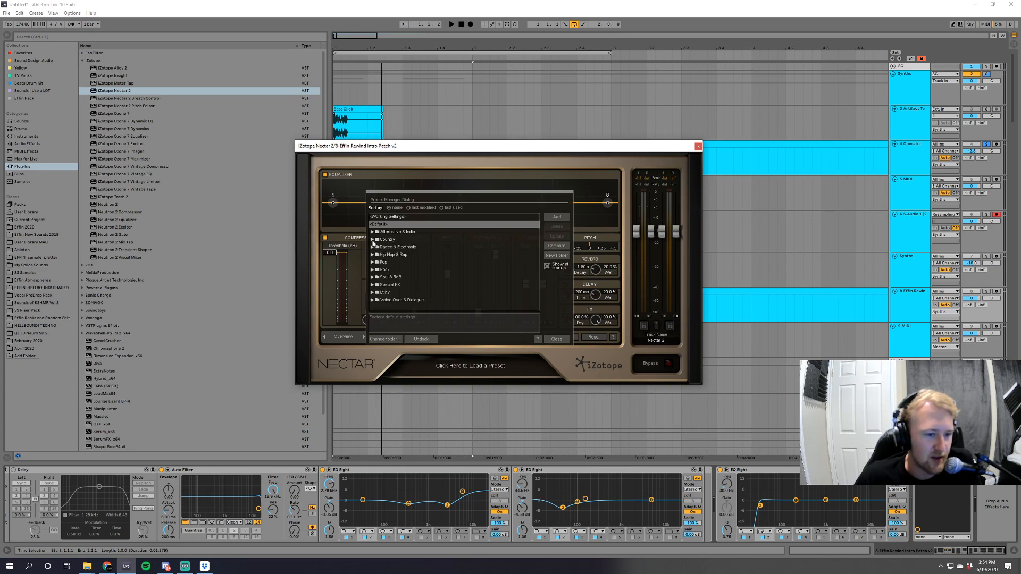
click(372, 300)
scroll(432, 295, down, 1)
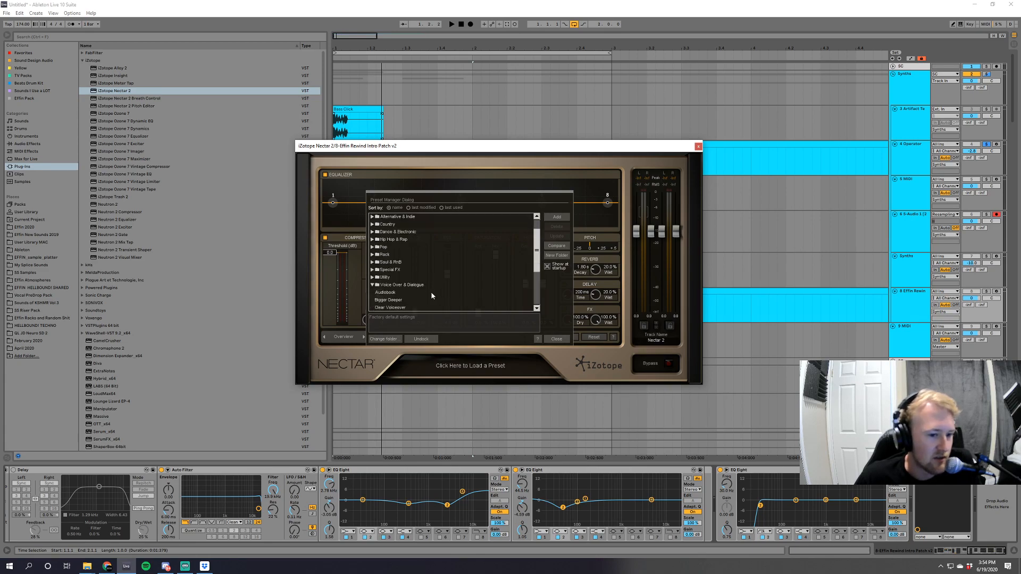
scroll(432, 296, down, 5)
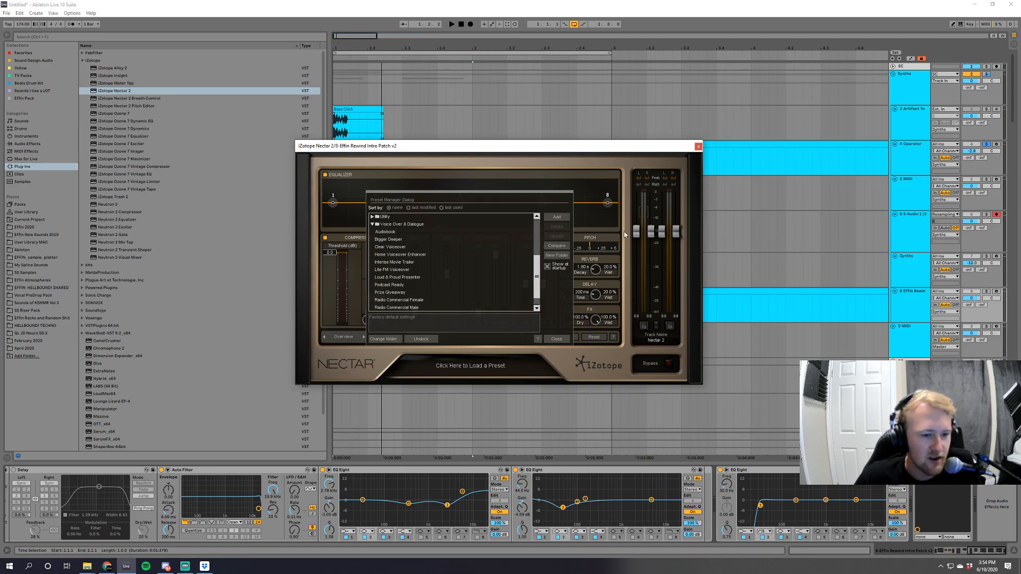
click(397, 308)
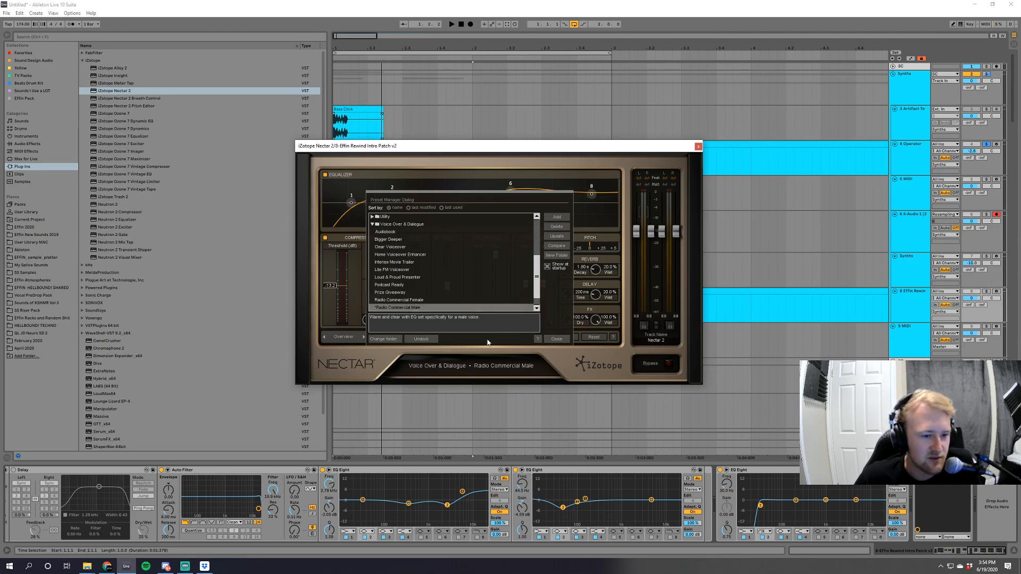
click(395, 286)
click(556, 339)
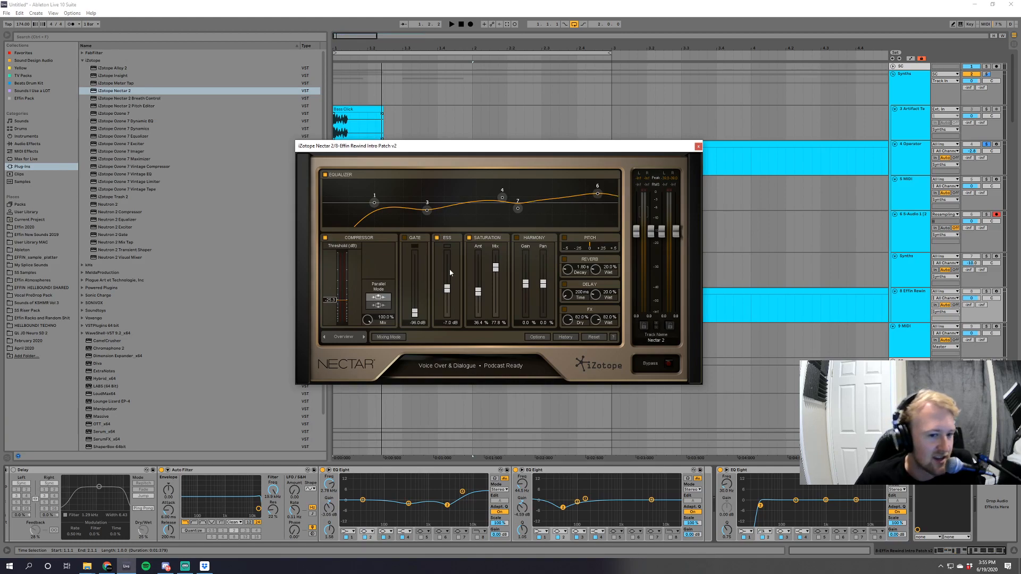
Examine the preset's EQ, compressor, de-esser, limiter and saturation modules in Nectar's advanced view, then close the plug-in window.
click(364, 336)
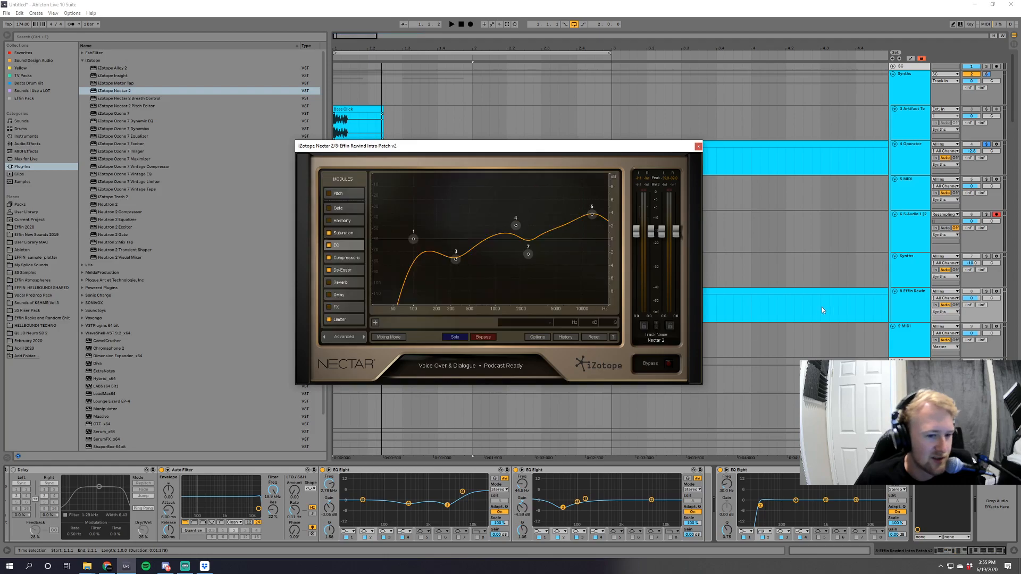
click(357, 257)
click(349, 270)
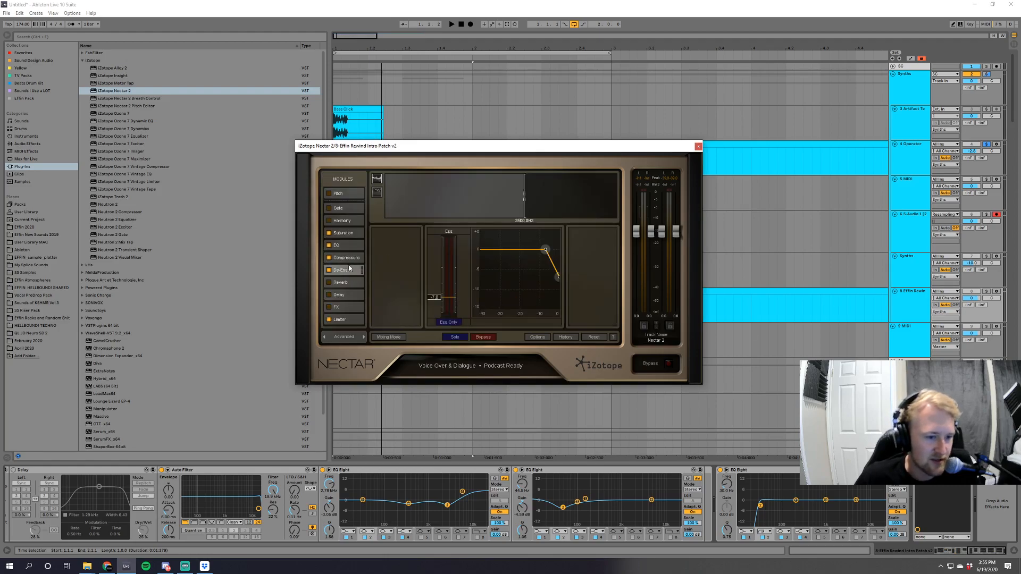
click(344, 321)
click(347, 234)
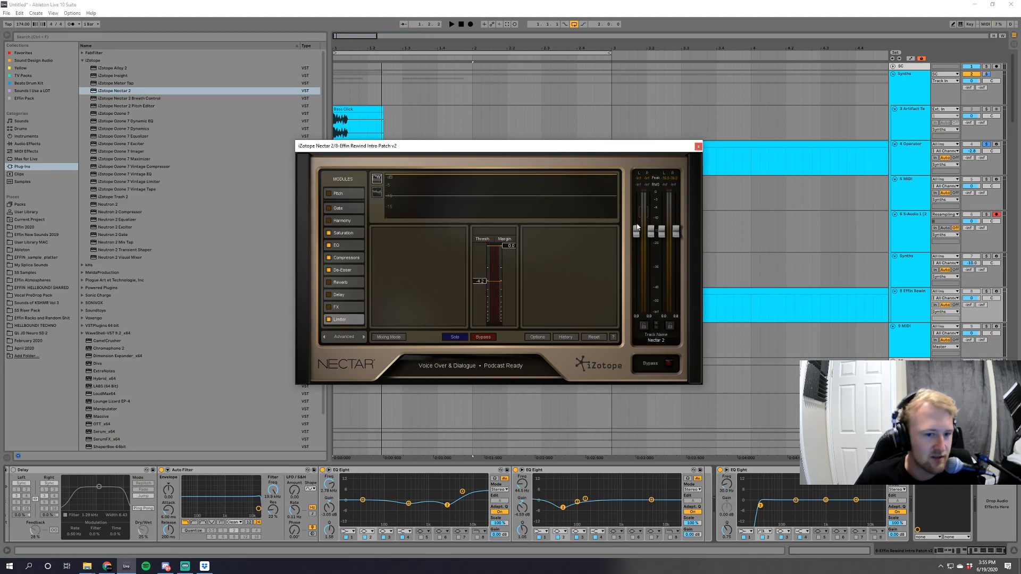
click(698, 147)
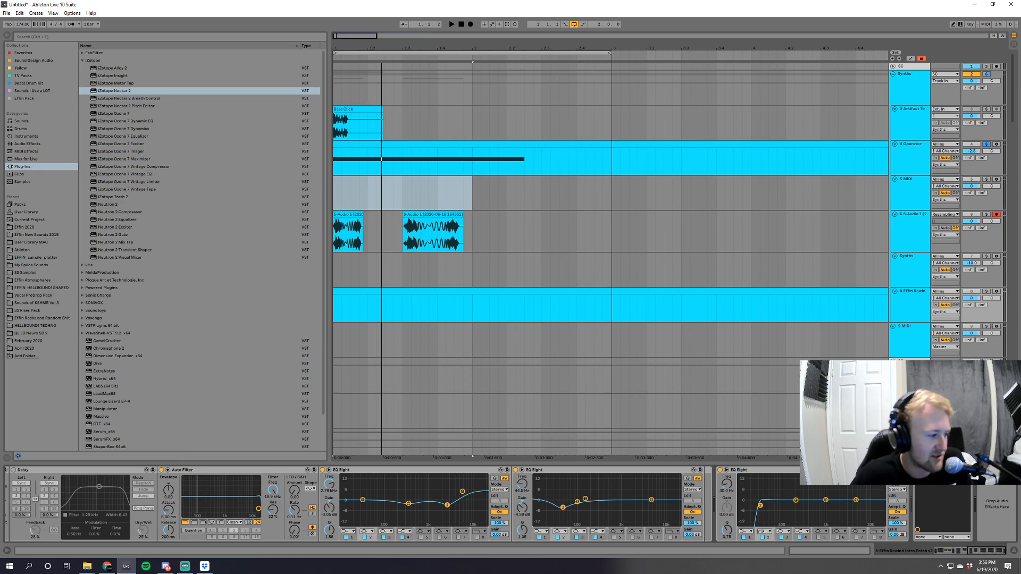
Return the browser to Audio Effects, collapse the Multiband Dynamics presets, and show more bars of the arrangement.
click(26, 143)
click(82, 250)
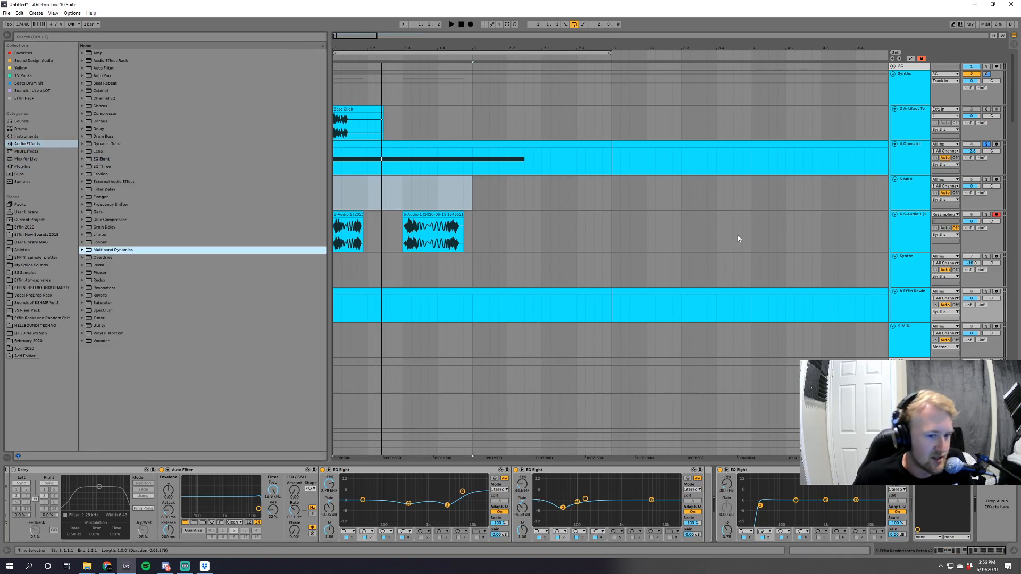
drag(377, 36, 590, 52)
mouse_move(431, 35)
mouse_down()
mouse_move(501, 36)
mouse_move(468, 53)
mouse_move(405, 53)
mouse_move(429, 30)
mouse_up()
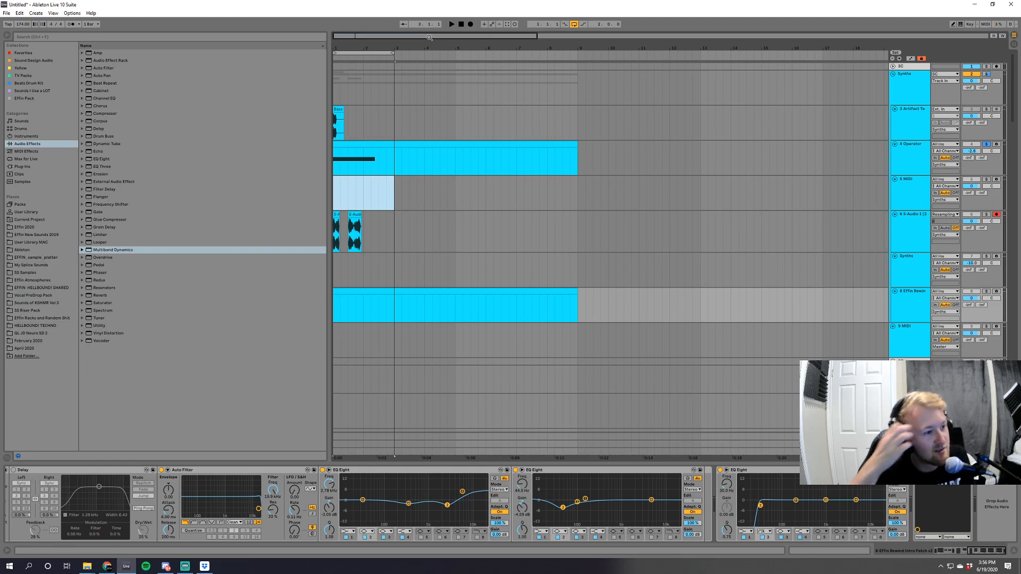
Show the Plug-ins category in the browser and collapse the iZotope folder.
click(18, 166)
scroll(132, 221, up, 2)
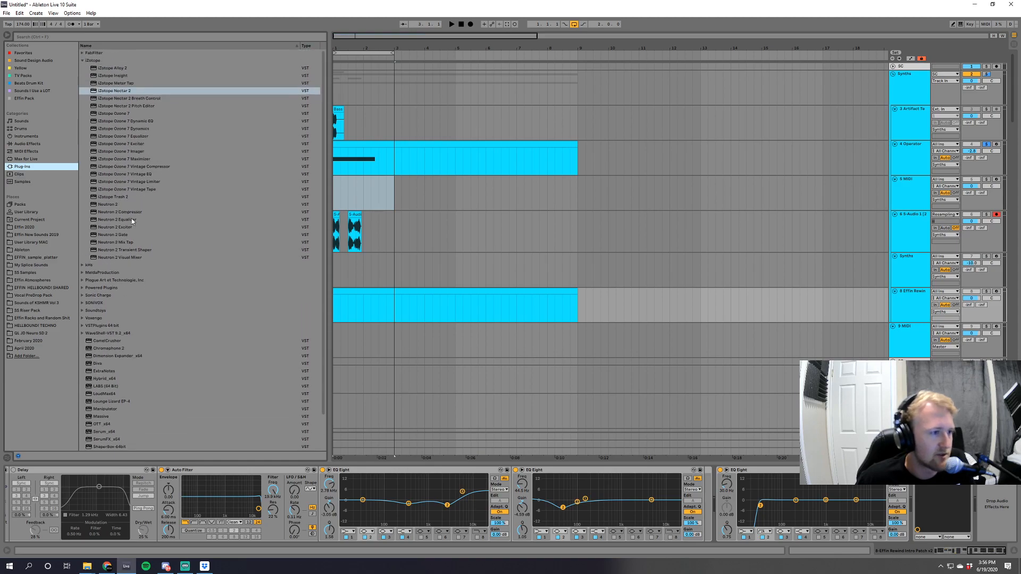
click(82, 62)
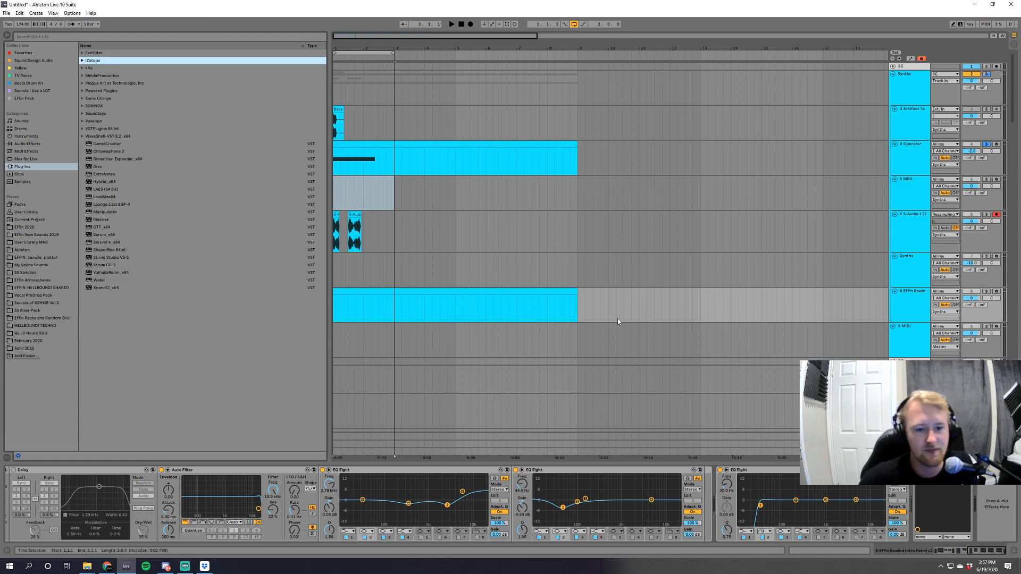
Delete the Synths group containing the Operator, resampled audio and Effin Rewind tracks from the arrangement.
drag(616, 339, 205, 64)
click(907, 86)
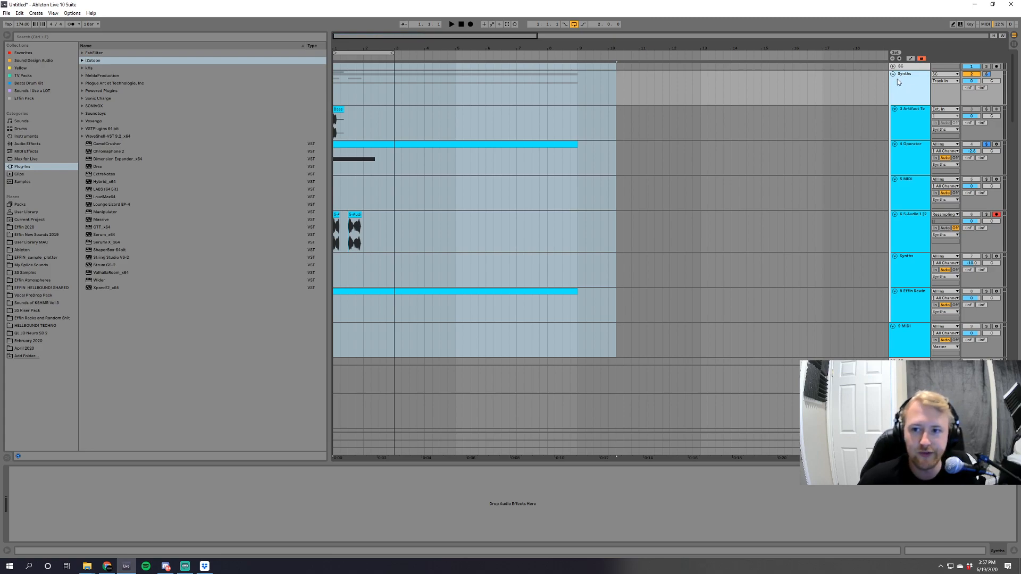
key(Delete)
Solo the Kick track and play the arrangement to hear it alone.
scroll(548, 324, down, 2)
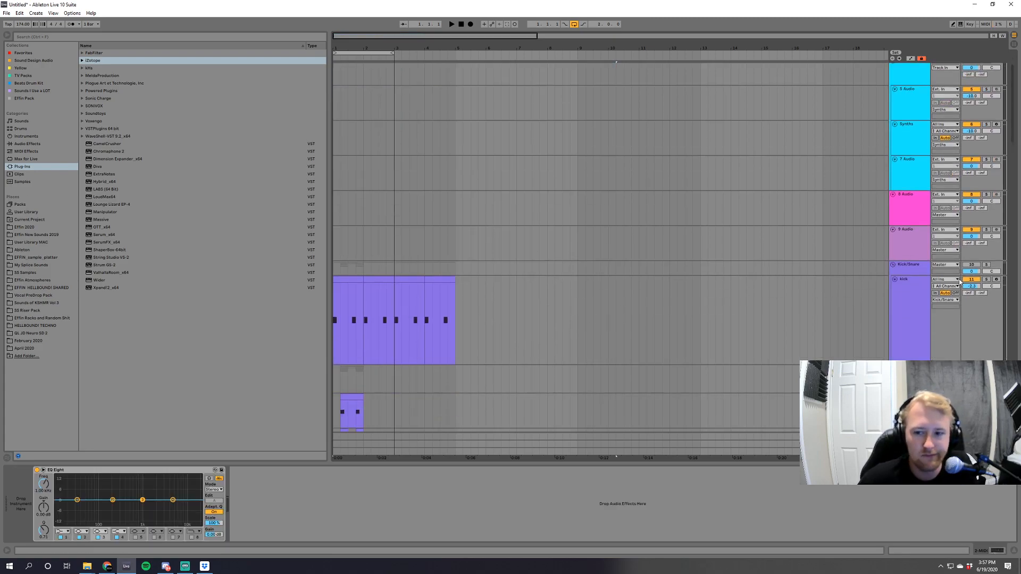
click(986, 280)
scroll(511, 289, down, 2)
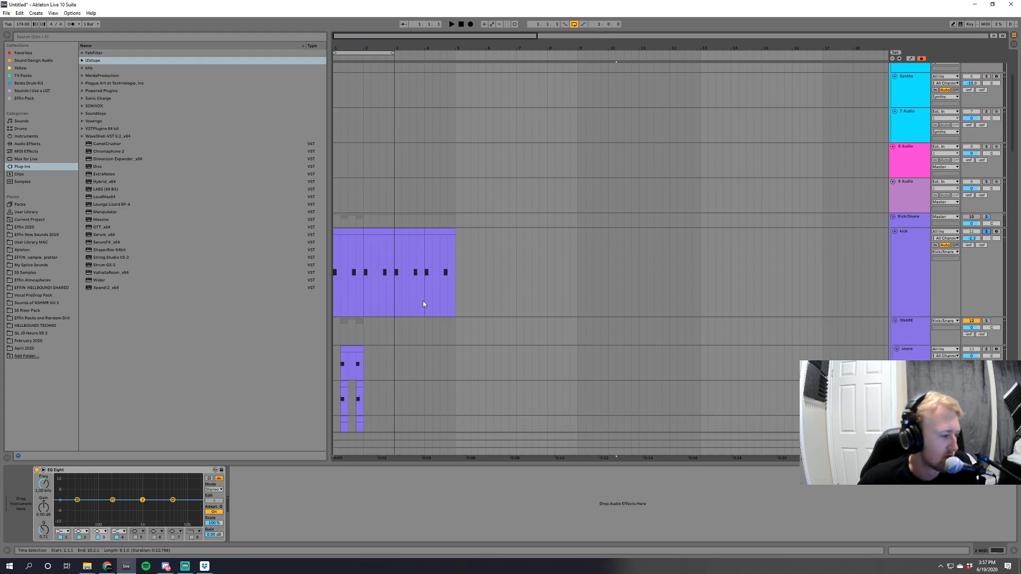
scroll(423, 303, down, 2)
scroll(423, 303, down, 2)
key(space)
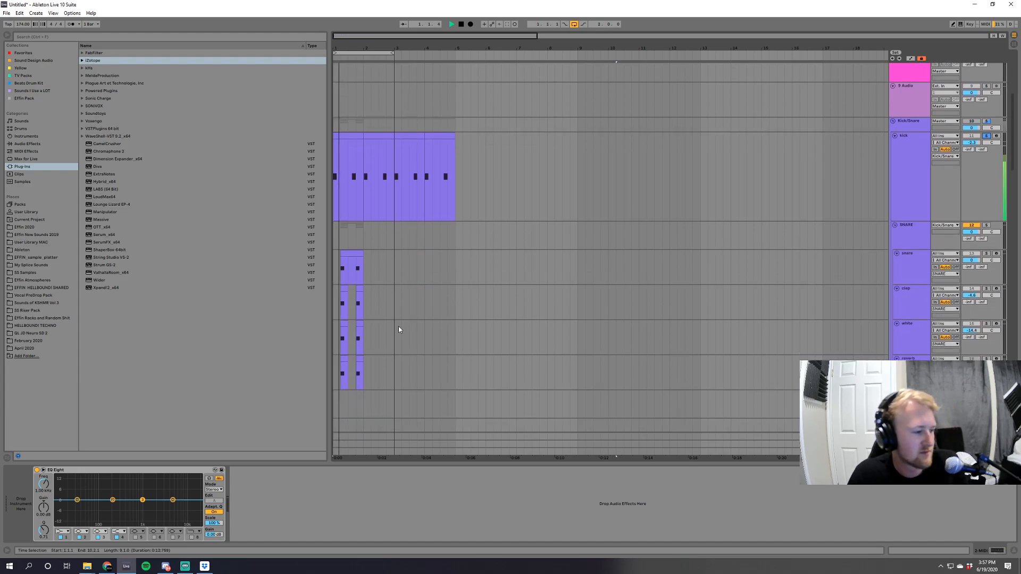
Select the first bar of the kick clip, solo the whole Kick/Snare group, and play the beat.
click(346, 133)
click(986, 122)
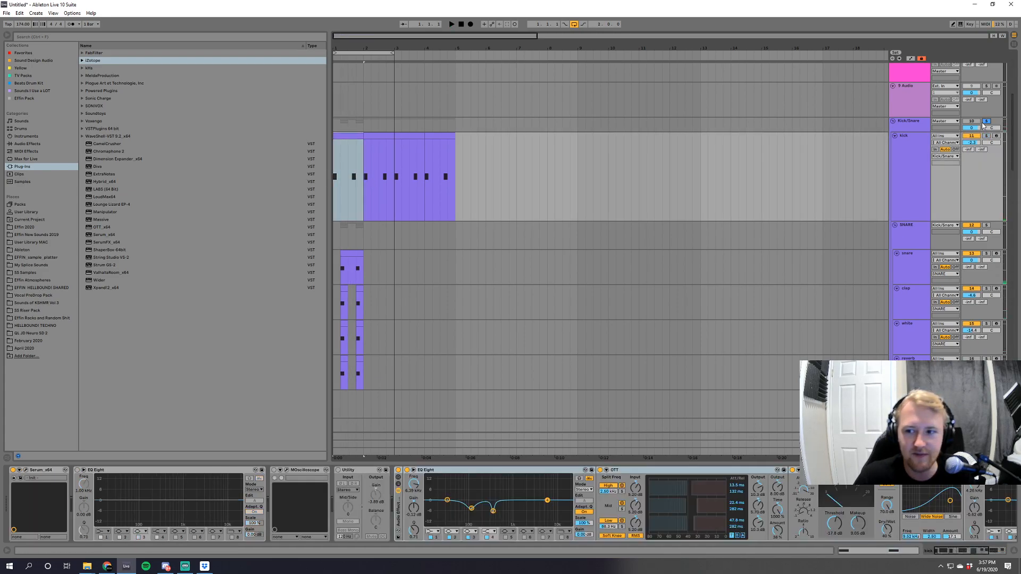
key(space)
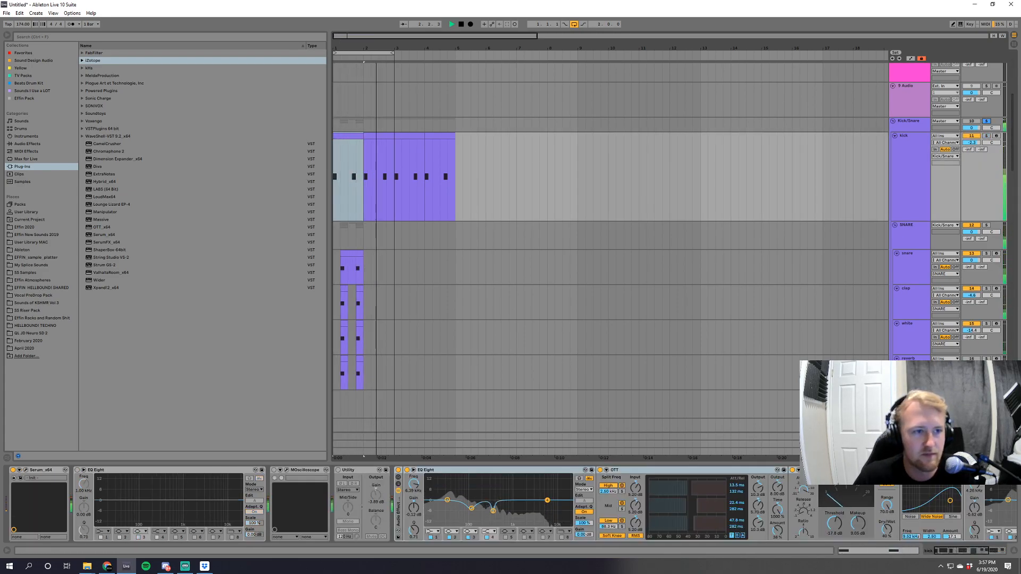
Open the snare track's Serum window and show the end of its effects chain with the arrangement enlarged.
drag(336, 48, 340, 159)
click(914, 263)
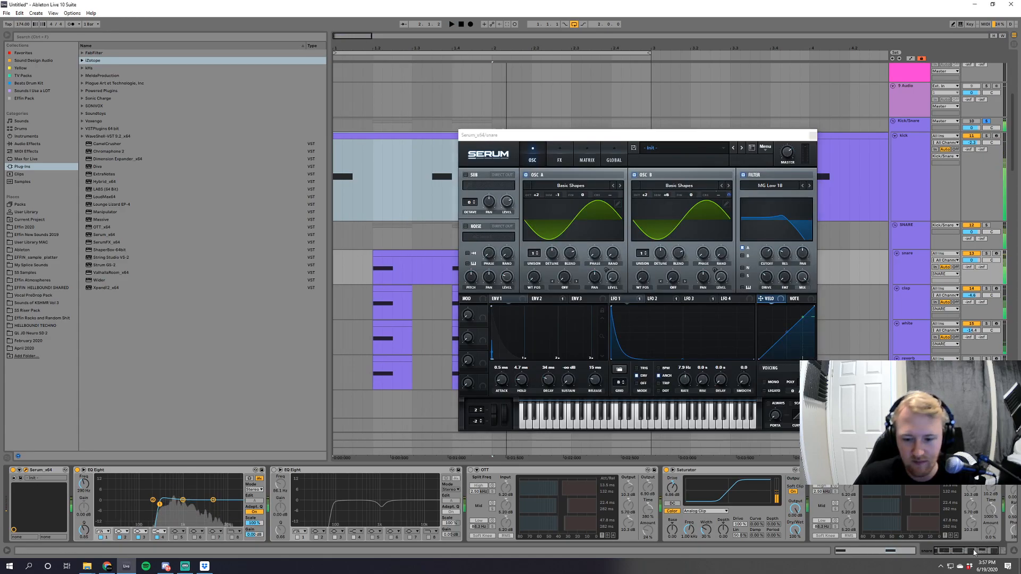
drag(971, 552, 988, 553)
key(space)
Look through LFO 1, LFO 2 and LFO 3 of the snare's Serum patch and return to LFO 1.
click(621, 298)
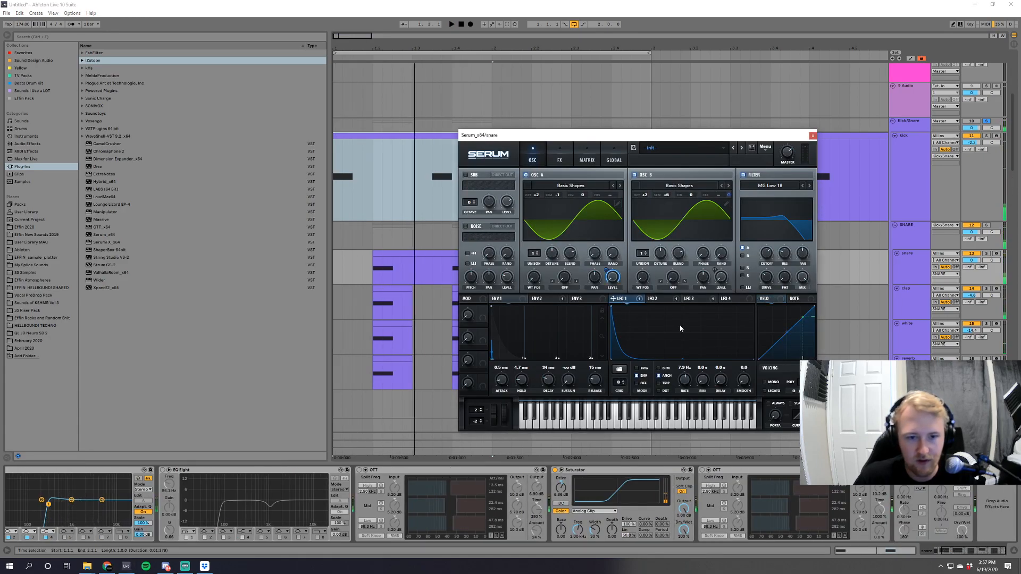
click(653, 299)
click(698, 300)
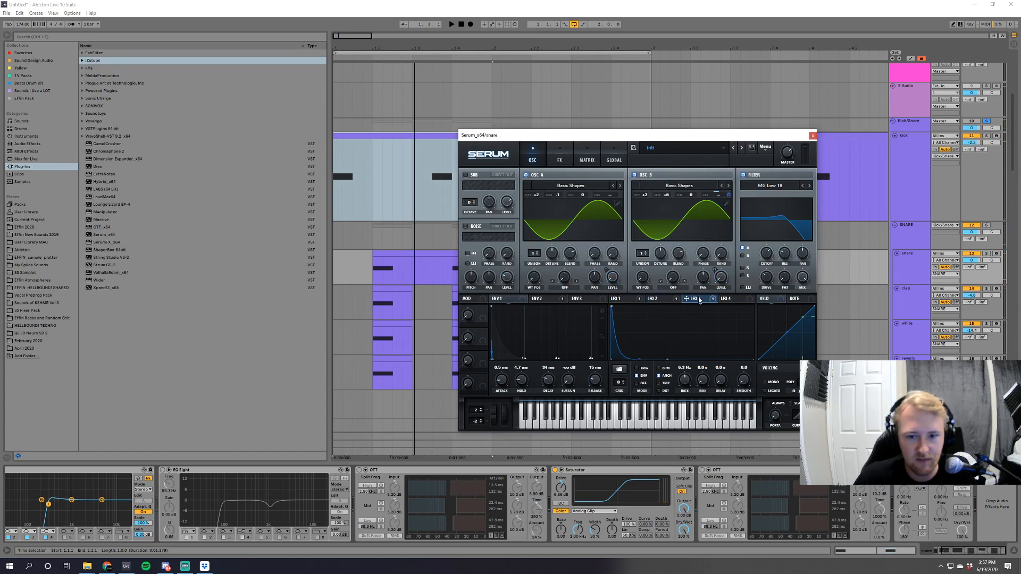
click(621, 298)
Tune Serum's oscillator A to -2 semitones and try oscillator B's octave setting while auditioning the snare.
key(space)
scroll(536, 198, up, 1)
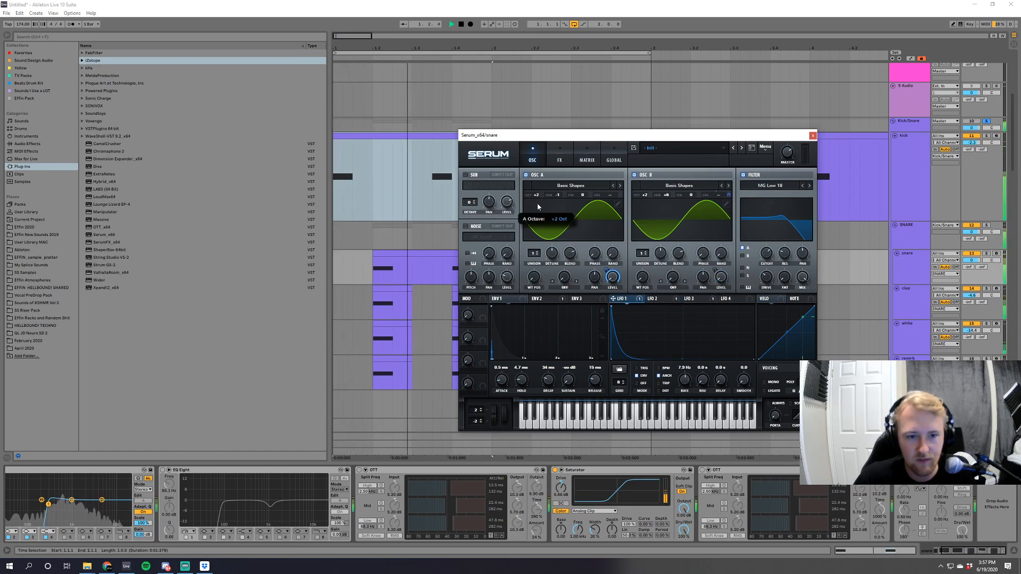
scroll(537, 195, down, 1)
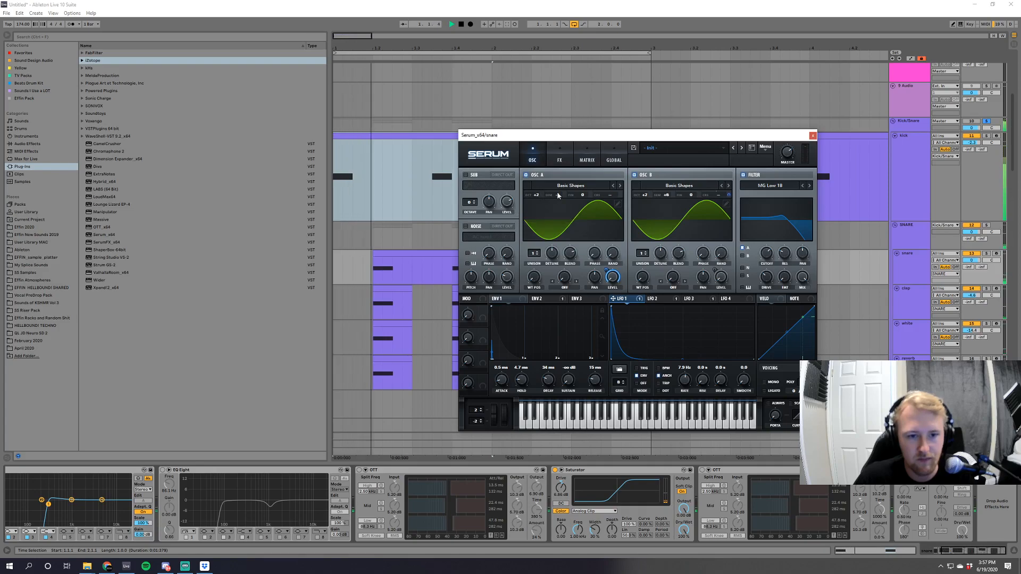
scroll(558, 196, down, 1)
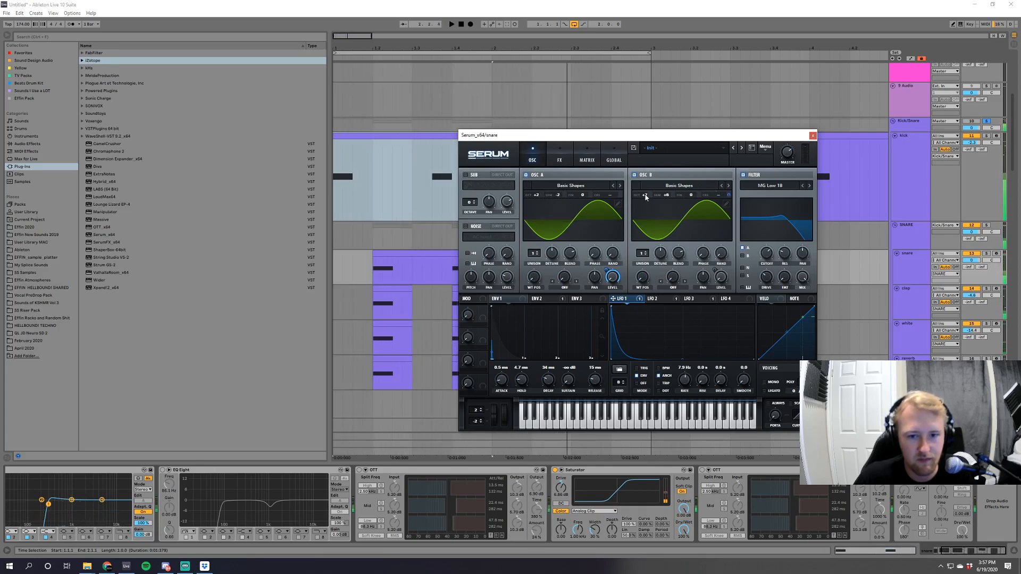
mouse_move(644, 195)
mouse_down()
mouse_move(649, 219)
mouse_move(645, 200)
mouse_up()
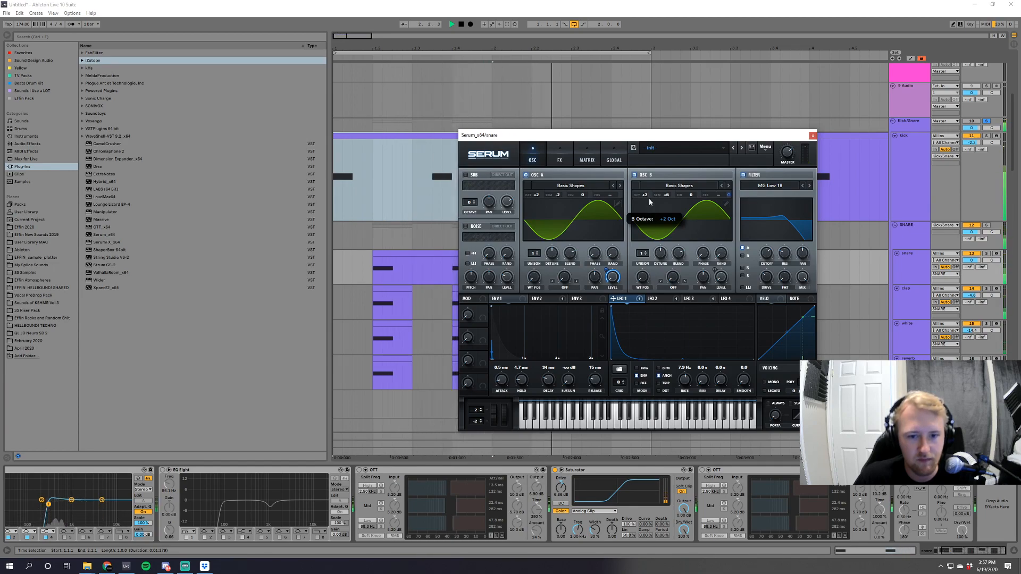
key(space)
key(space)
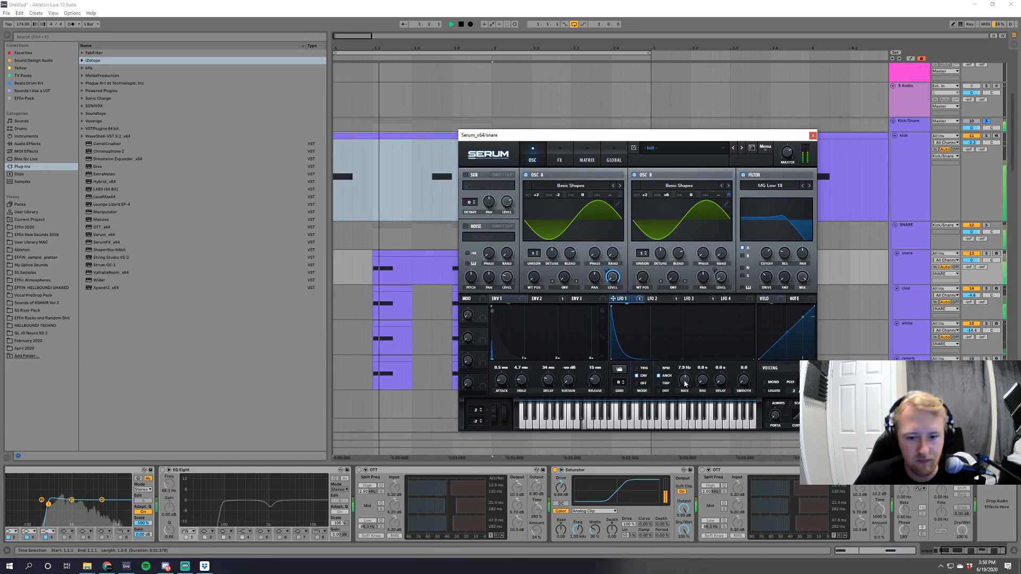
Set LFO 1's rate to 2.5 Hz in the snare's Serum patch and audition the result.
drag(685, 380, 687, 399)
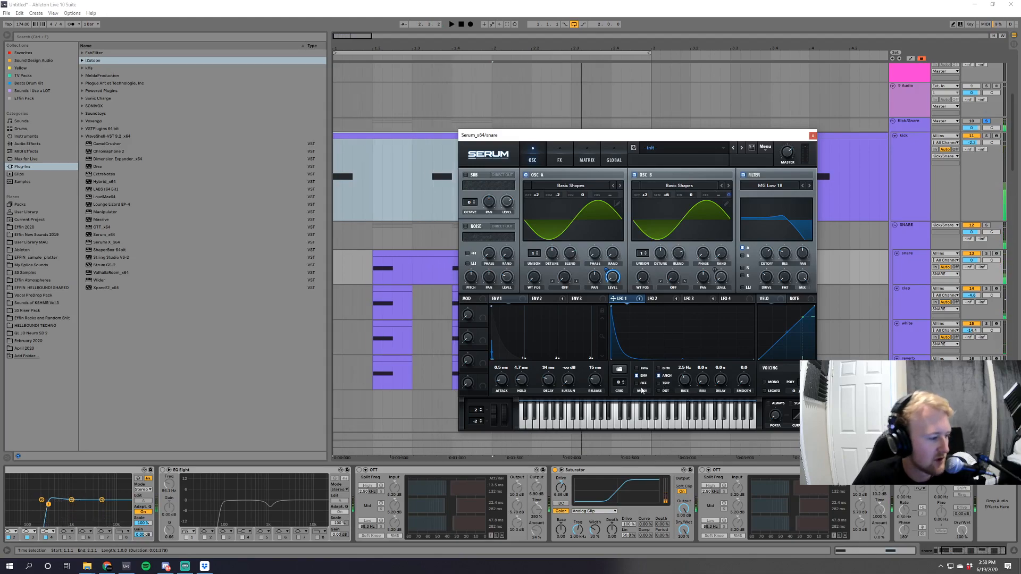
key(space)
key(space)
Set Envelope 1's decay to 60 ms in the snare's Serum patch and play the loop.
drag(545, 391, 550, 381)
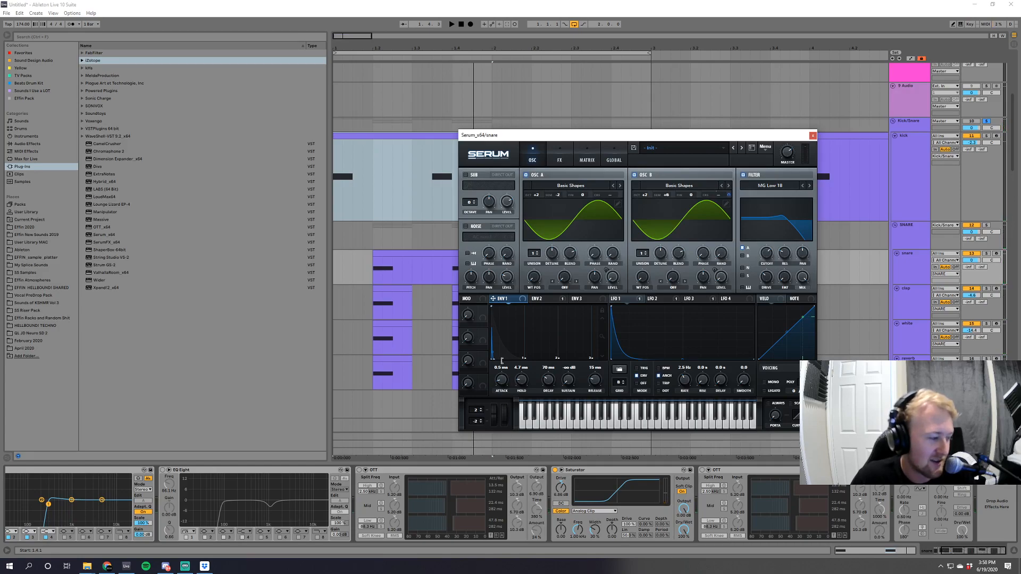
drag(549, 379, 549, 384)
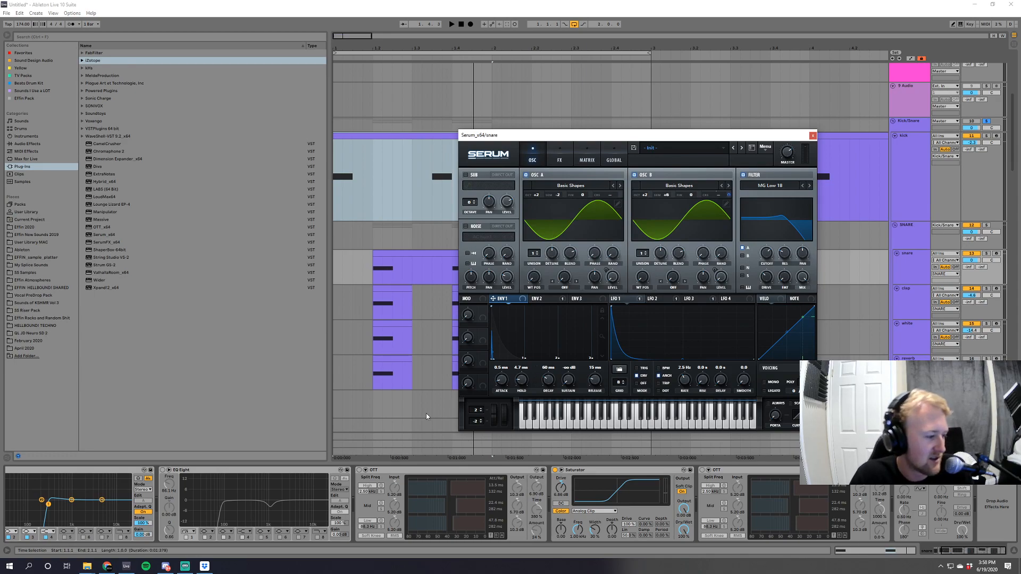
key(space)
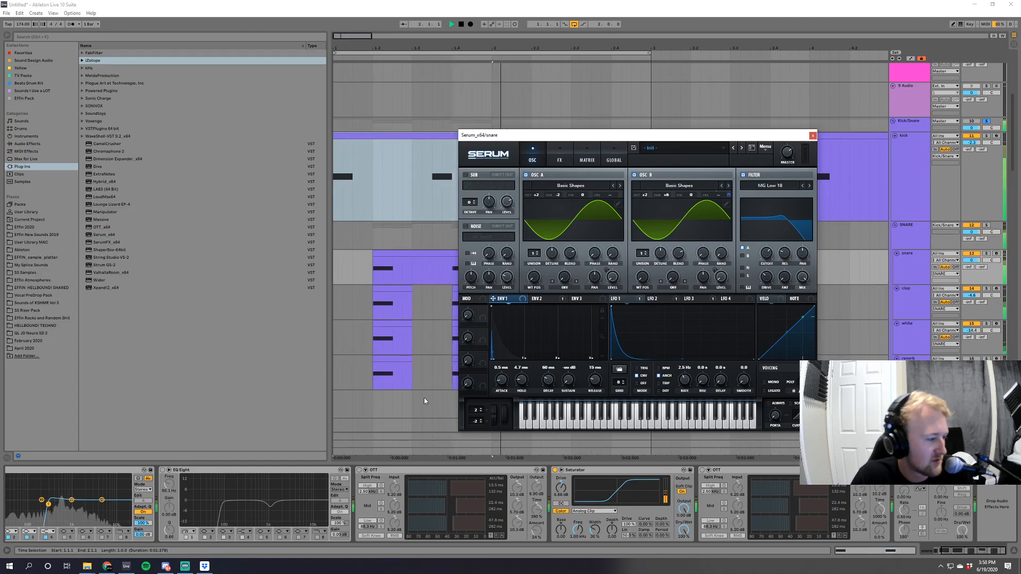
key(space)
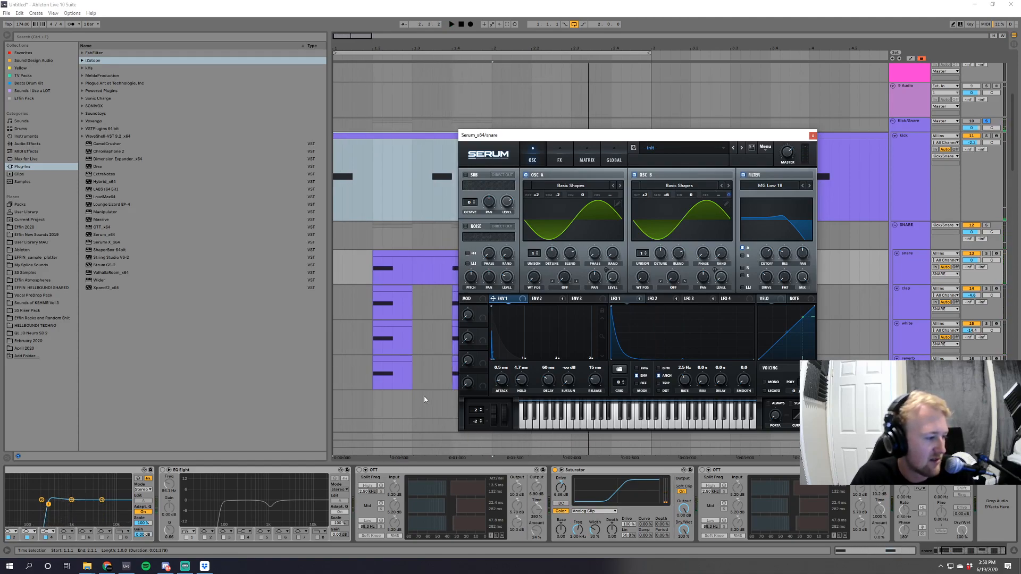
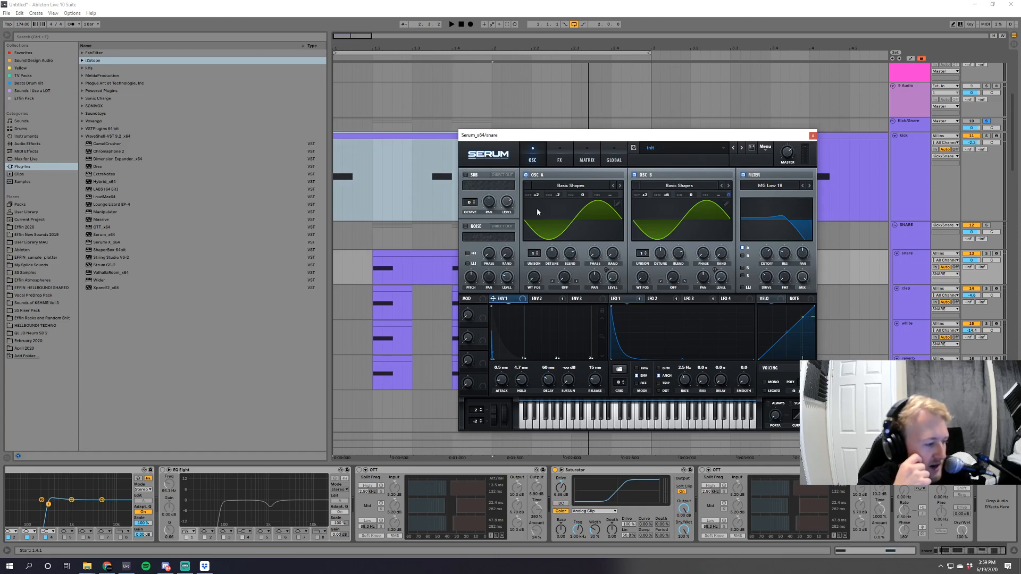
Play the loop while adjusting LFO 1's rate and oscillator A's tuning in the snare's Serum patch, and close the plug-in.
key(space)
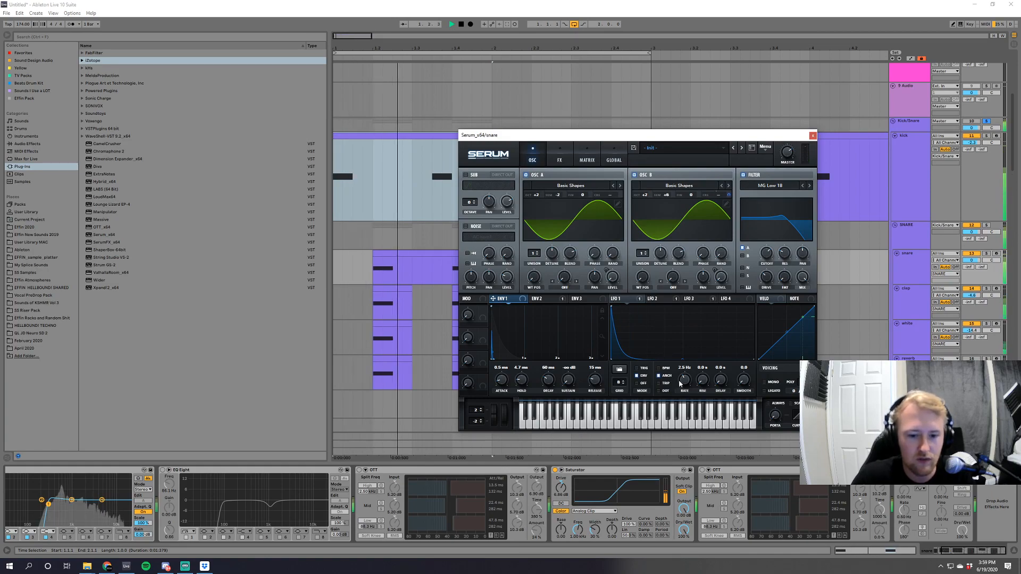
drag(685, 383, 686, 390)
mouse_move(557, 195)
mouse_down()
mouse_move(566, 187)
mouse_move(567, 211)
mouse_up()
click(812, 135)
Open the clap track's Serum and set the rack's Env1 Att macro to 7.7 ms while auditioning the loop.
click(910, 297)
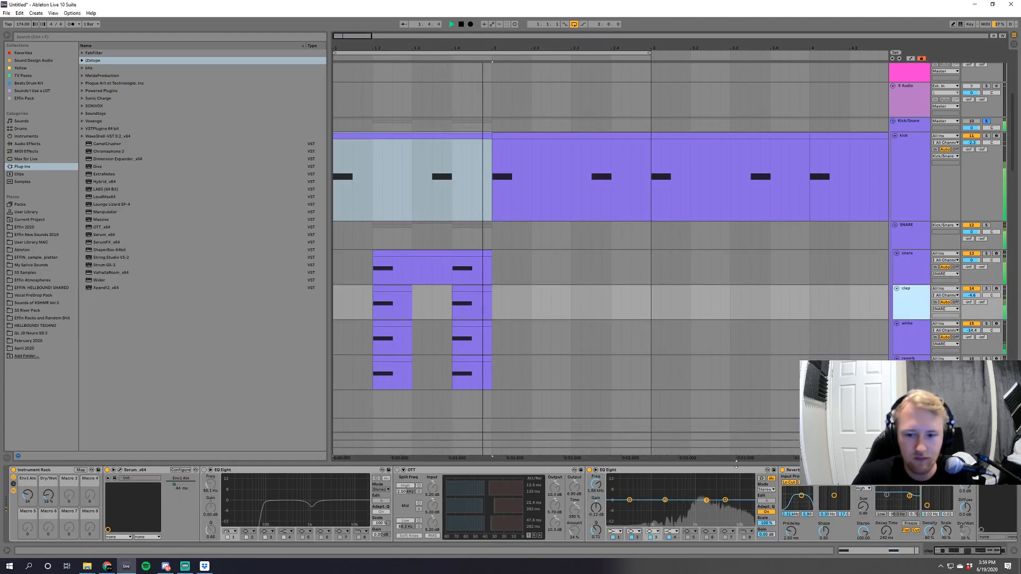
key(space)
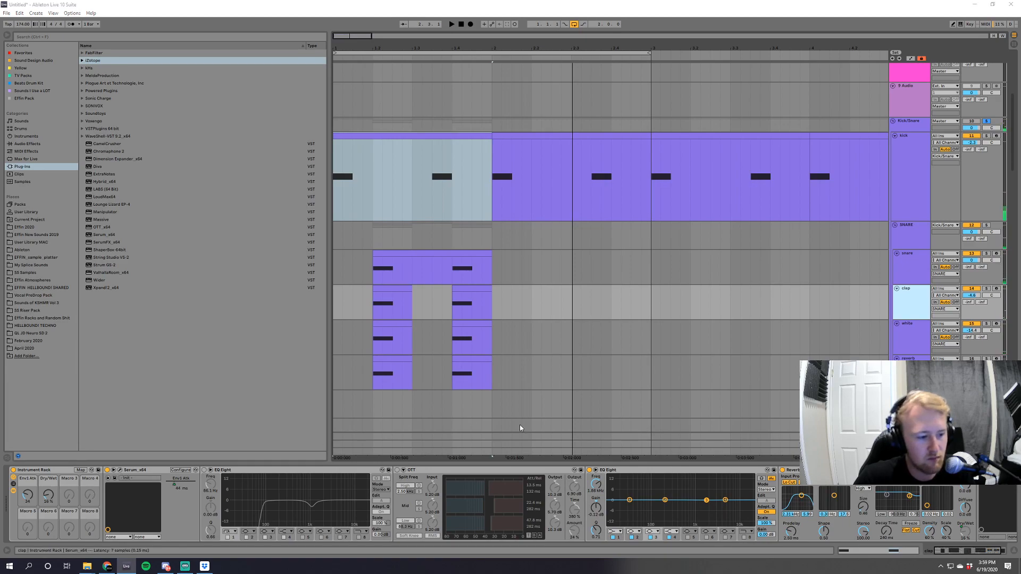
click(120, 470)
key(space)
drag(27, 495, 49, 494)
key(space)
key(space)
key(space)
key(space)
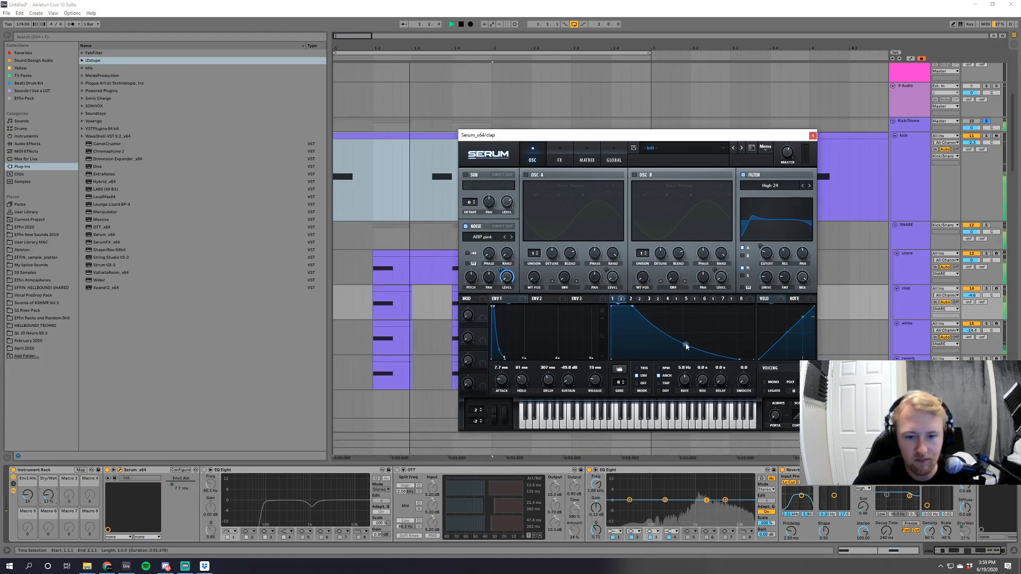
Reshape the LFO 1 curve in the clap's Serum into a bulge with a steep, curved drop, auditioning it, and close the plug-in.
mouse_move(685, 344)
mouse_down()
mouse_move(686, 356)
mouse_move(690, 333)
mouse_up()
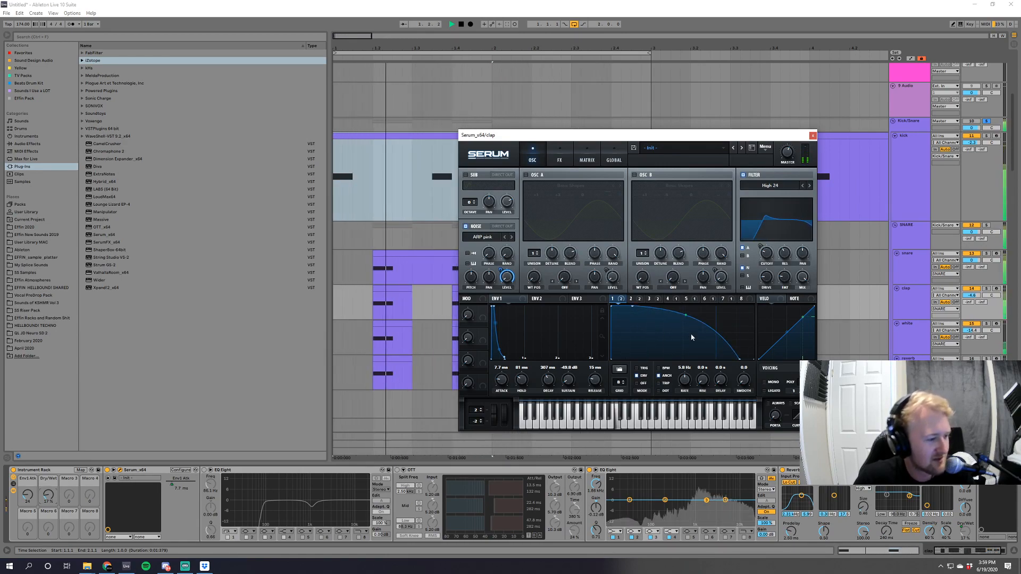
key(space)
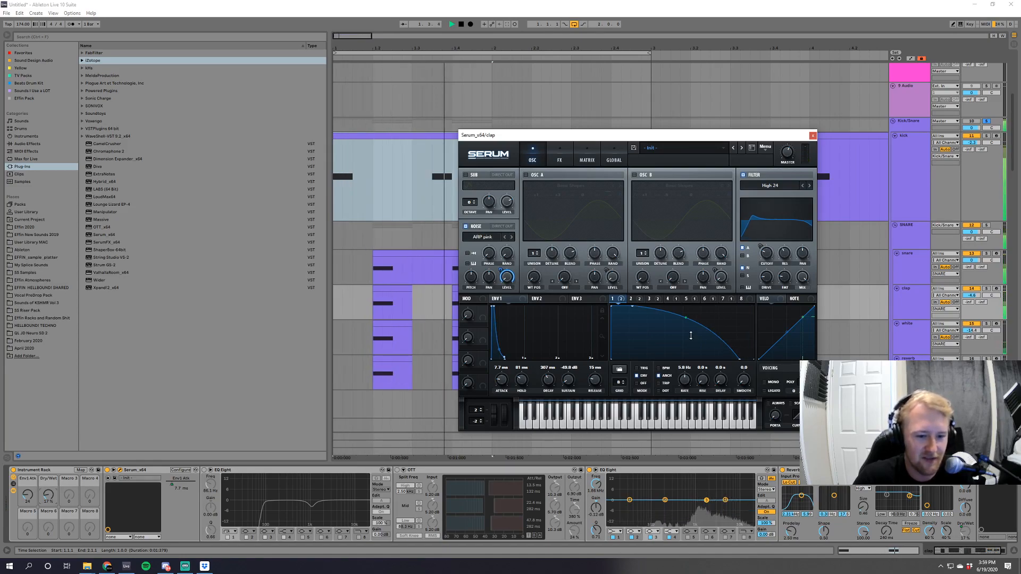
key(space)
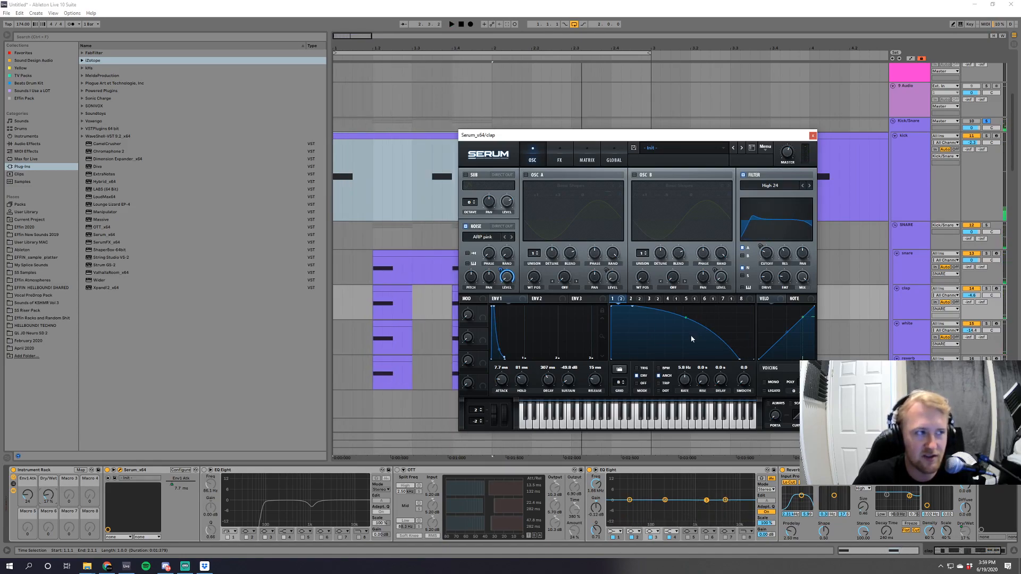
key(space)
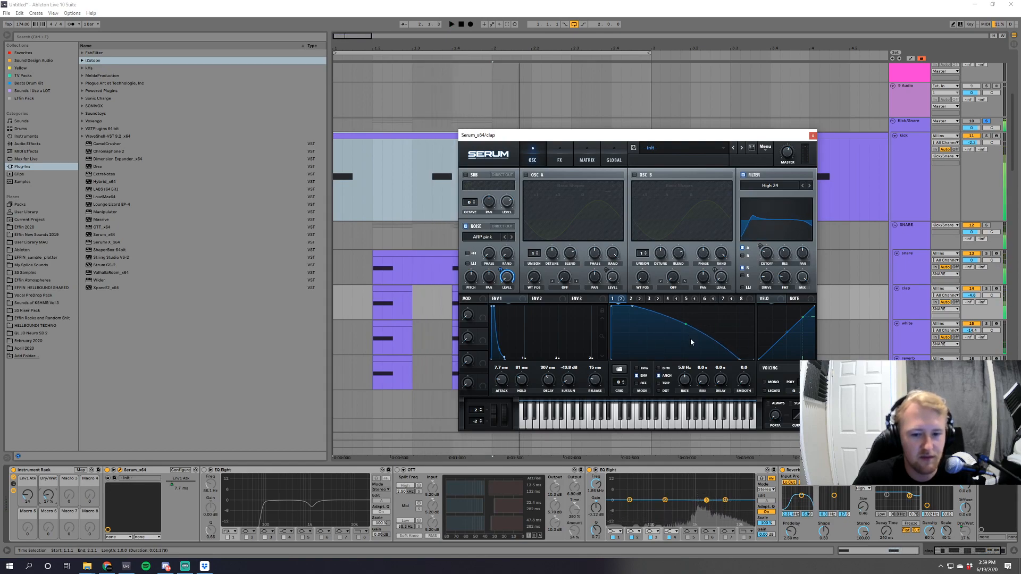
double_click(707, 342)
drag(721, 352, 720, 368)
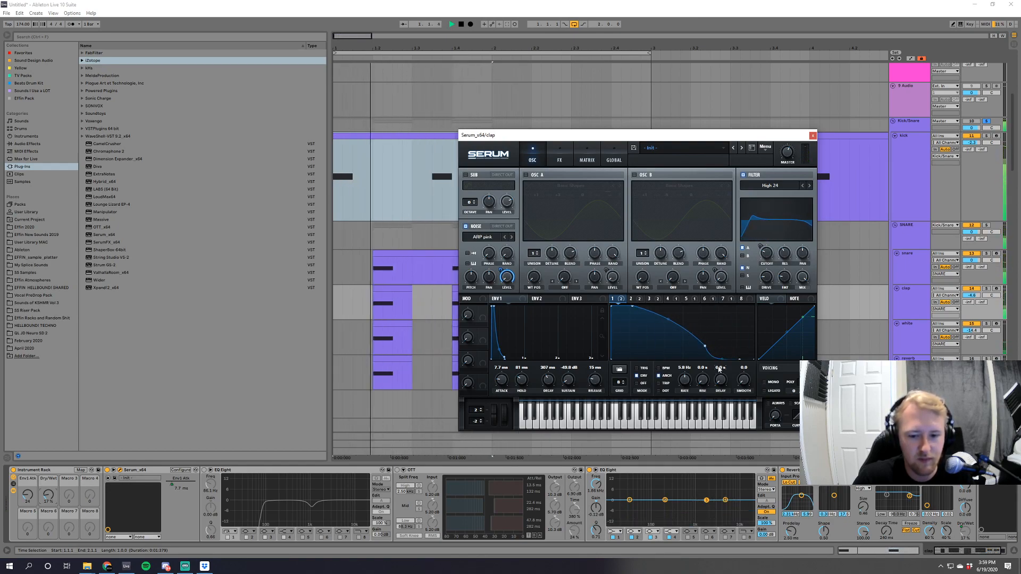
click(813, 135)
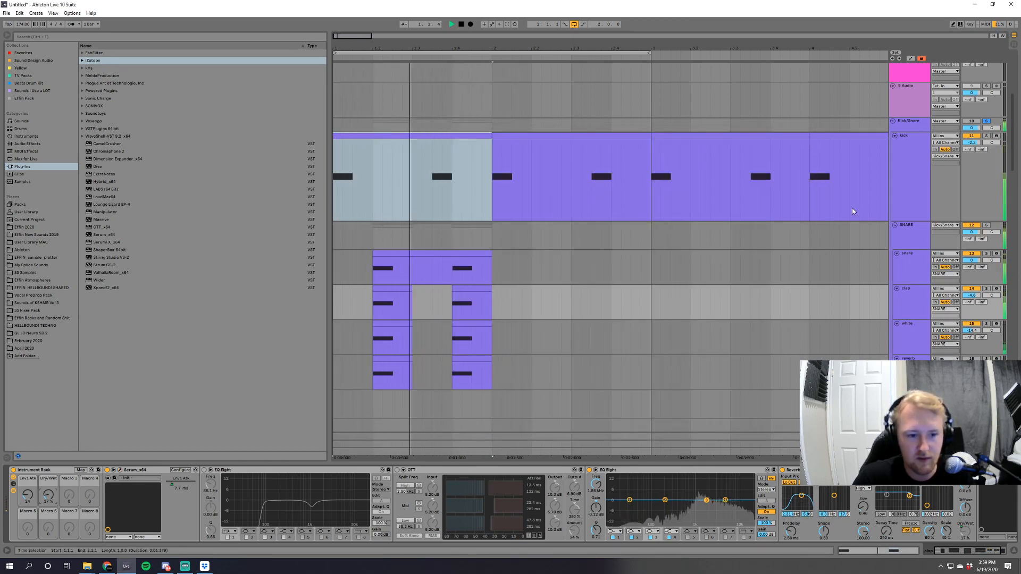
Insert a Frequency Shifter between the Glue Compressor and OTT on the SNARE group.
click(906, 242)
key(space)
key(space)
key(space)
key(space)
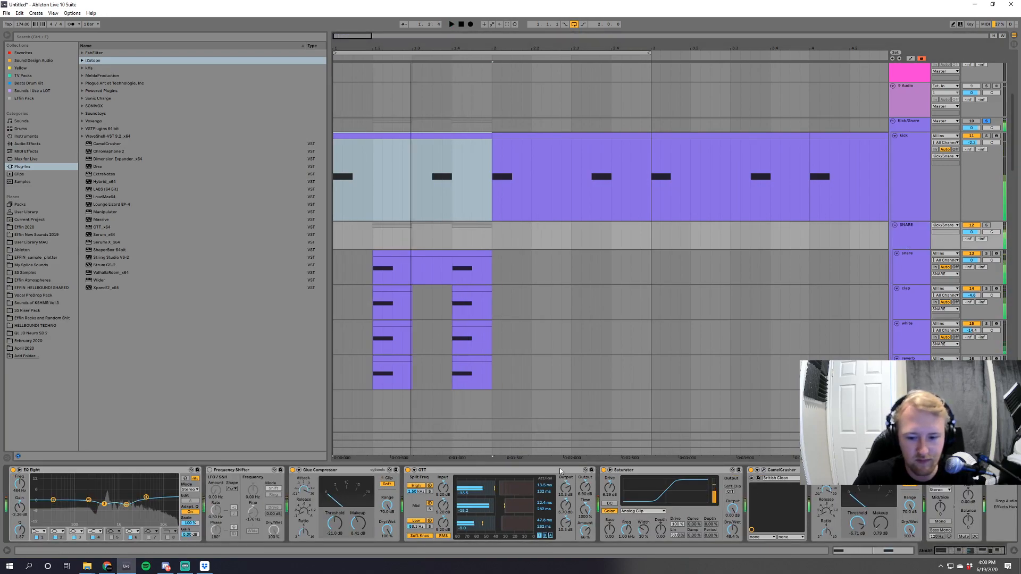
key(space)
click(58, 144)
mouse_move(120, 204)
mouse_down()
mouse_move(375, 502)
mouse_move(403, 502)
mouse_up()
Play the loop to judge the new Frequency Shifter's effect on the SNARE group.
key(space)
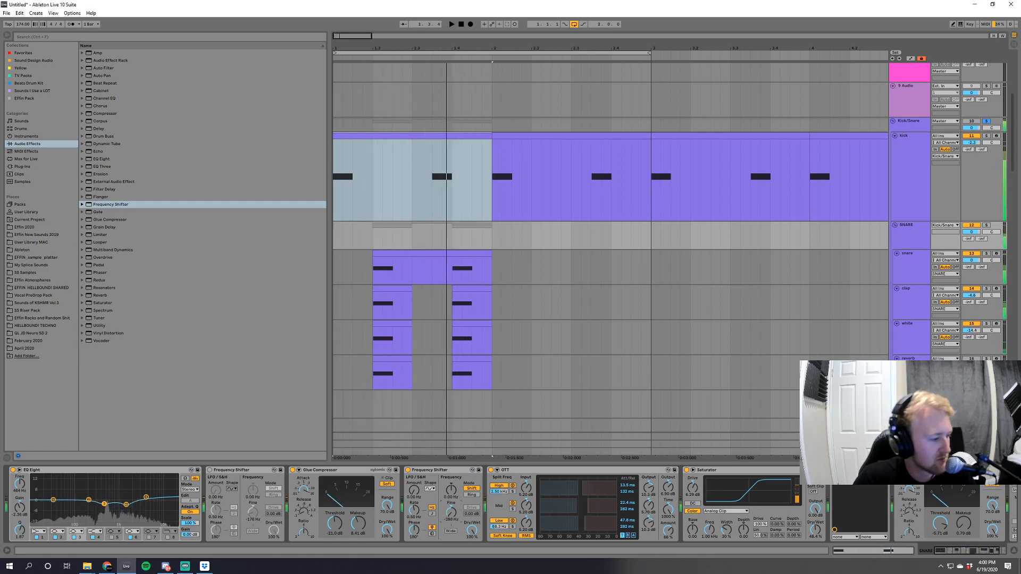
key(space)
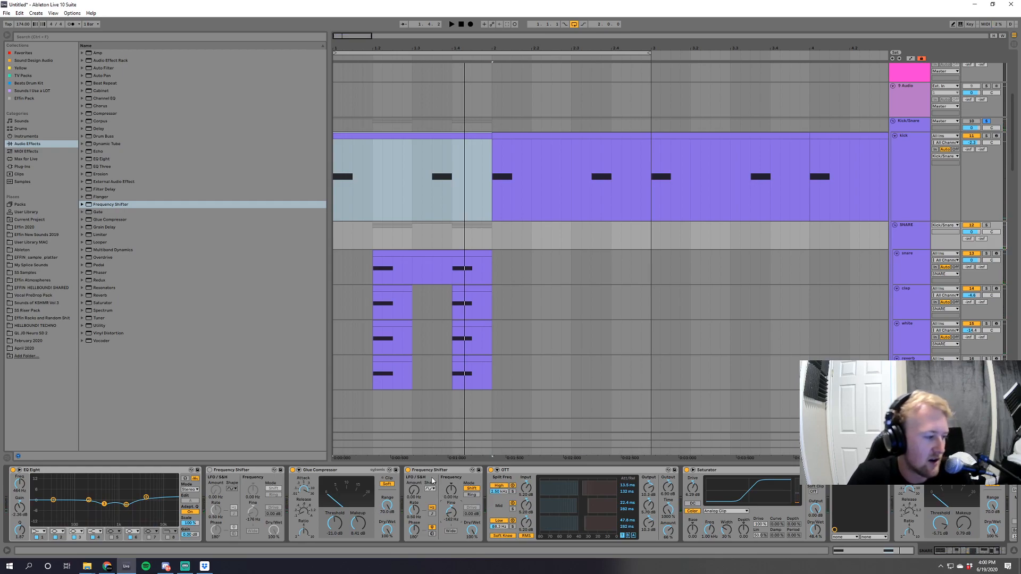
key(space)
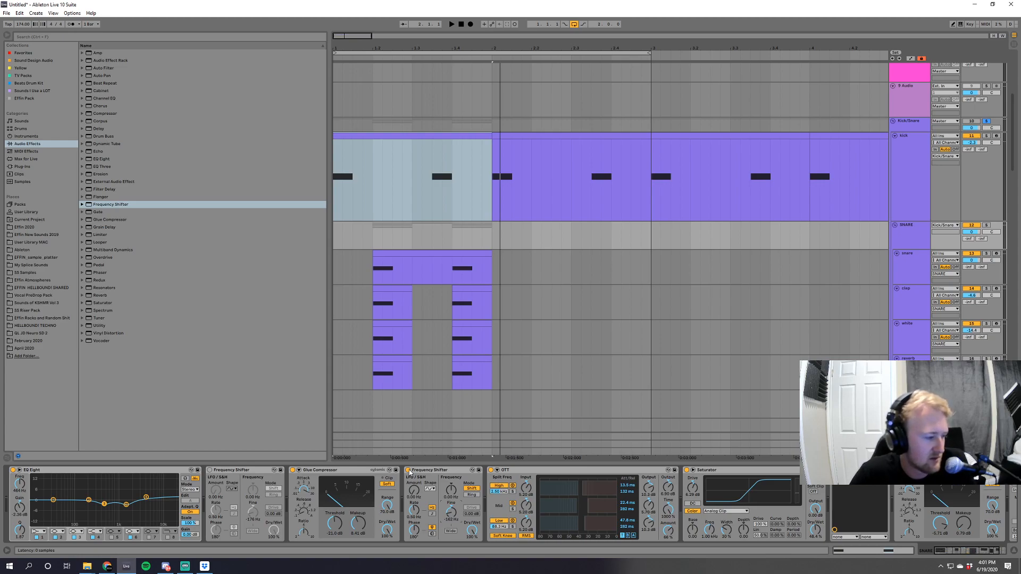
key(space)
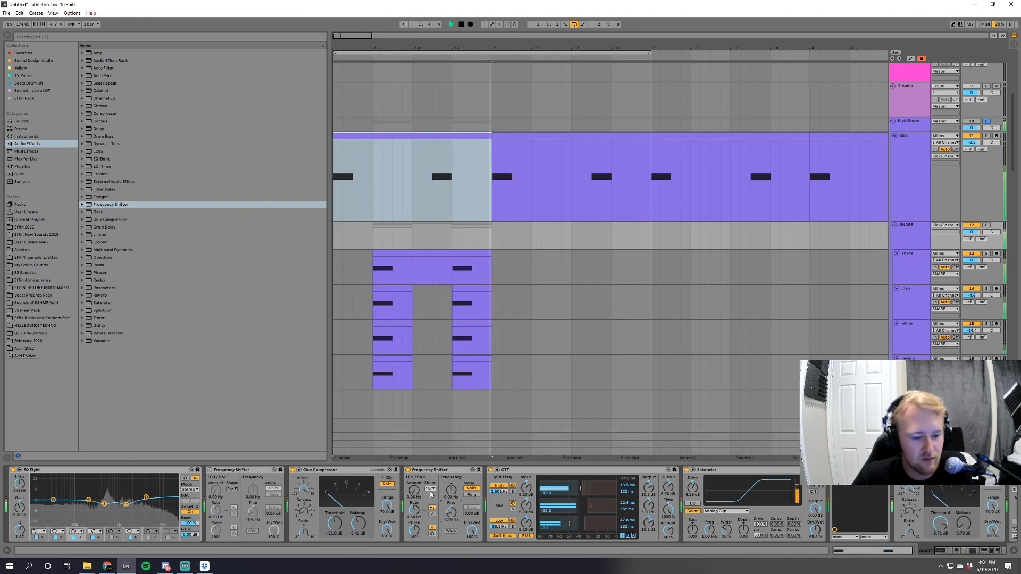
key(space)
Look through the MeldaProduction plug-in folders, including Stereo and Tools, for another frequency shifter.
click(22, 167)
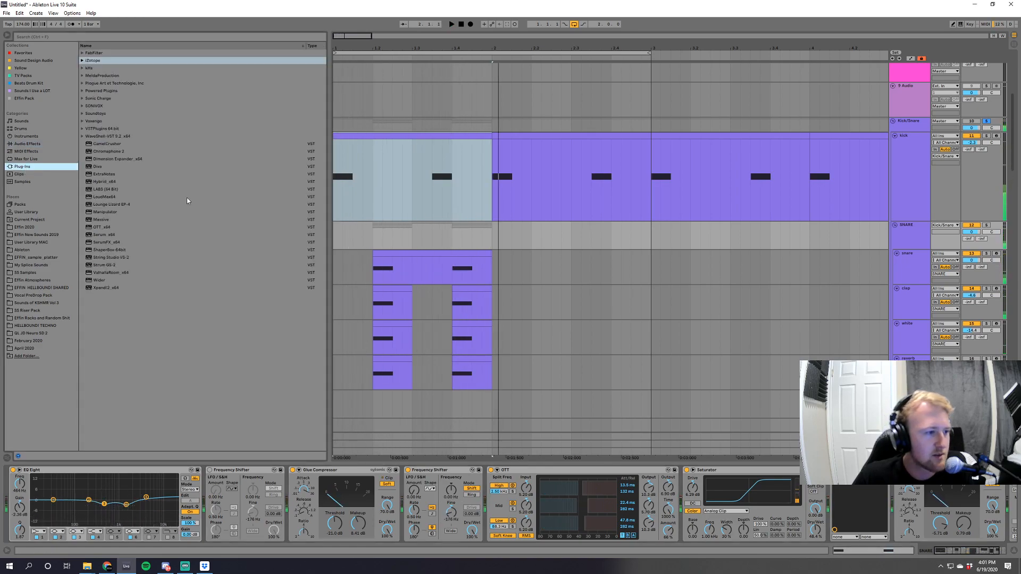
click(83, 79)
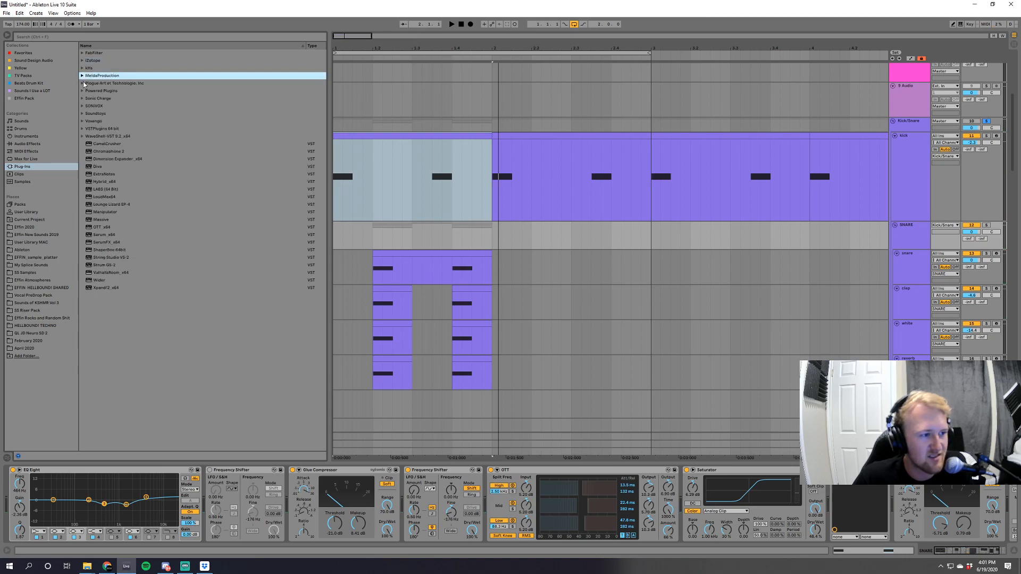
click(85, 91)
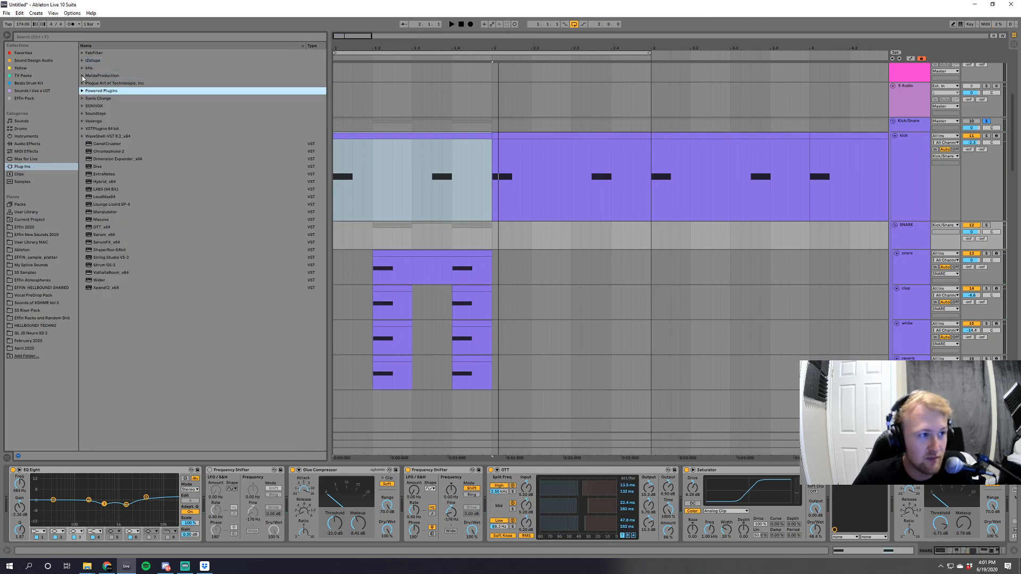
click(83, 76)
click(87, 83)
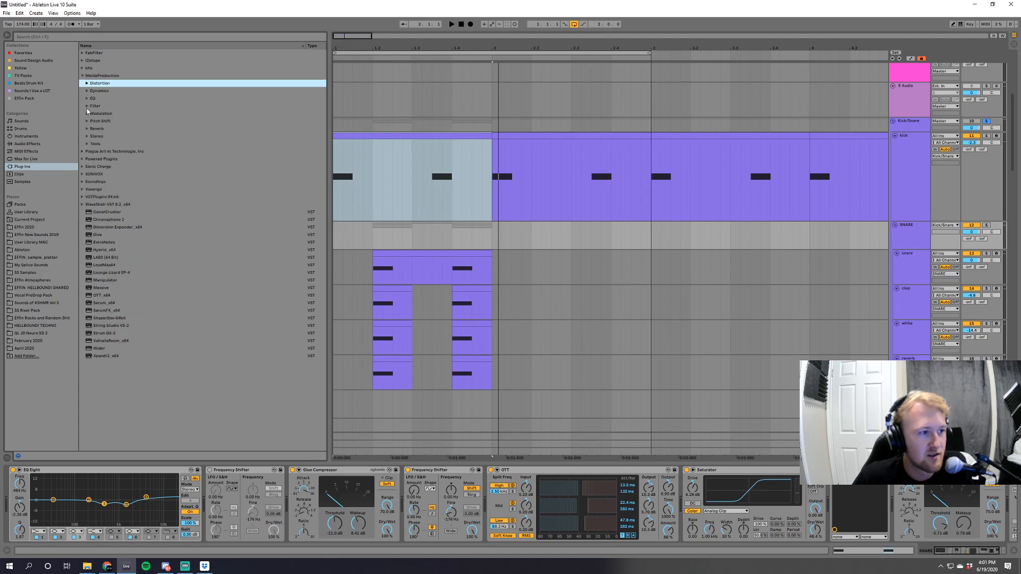
click(88, 121)
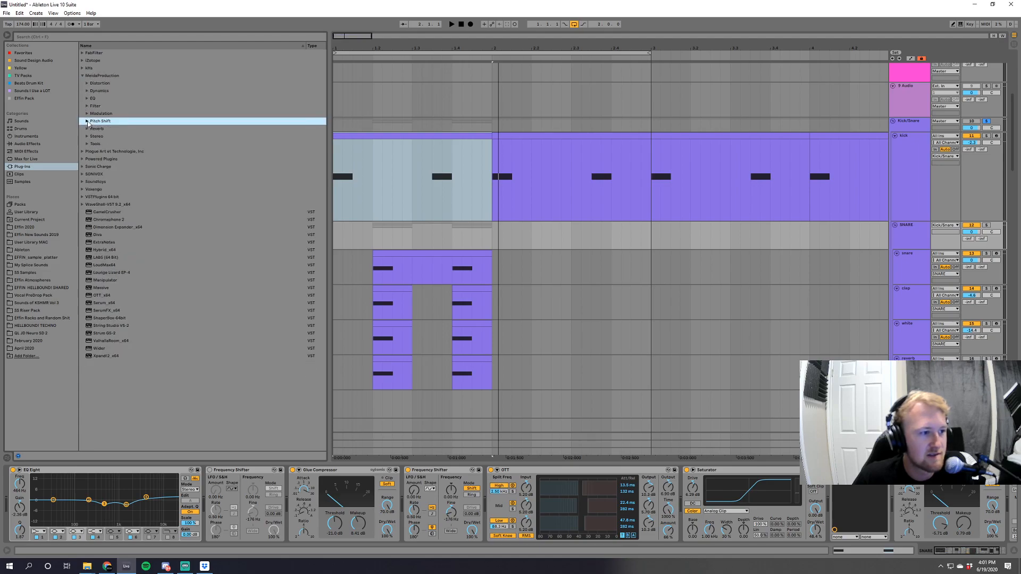
click(87, 137)
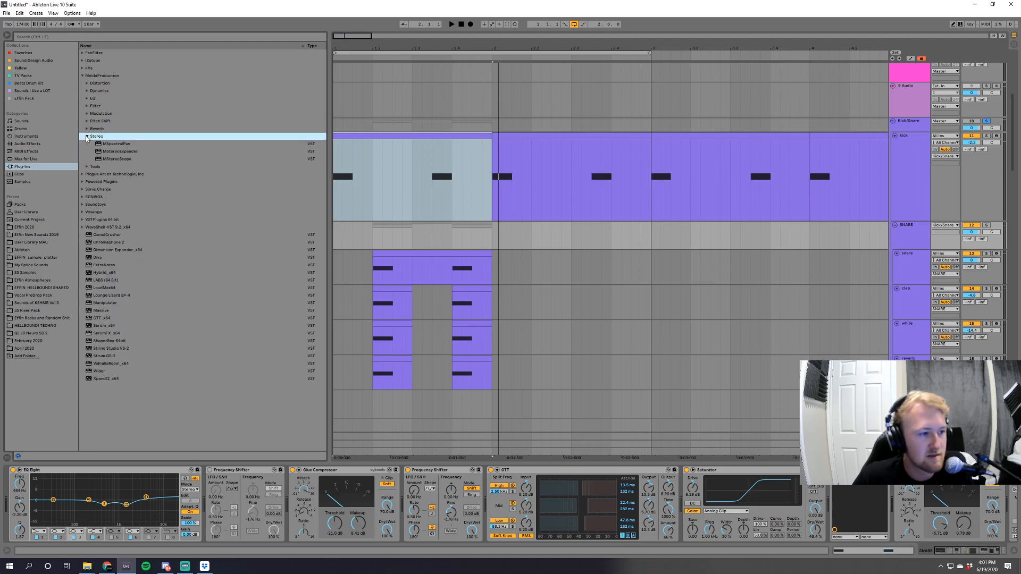
click(87, 137)
click(88, 144)
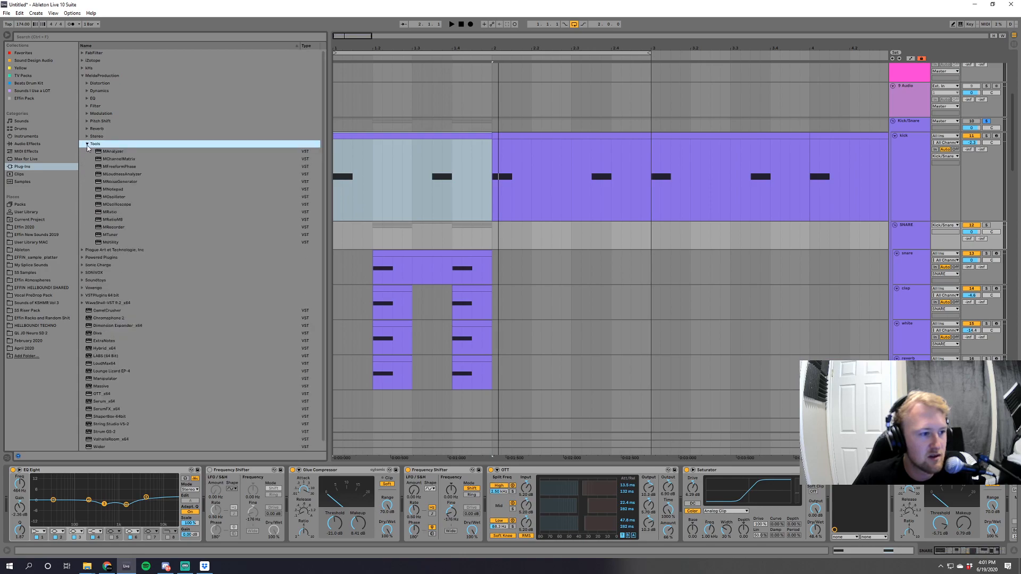
click(87, 144)
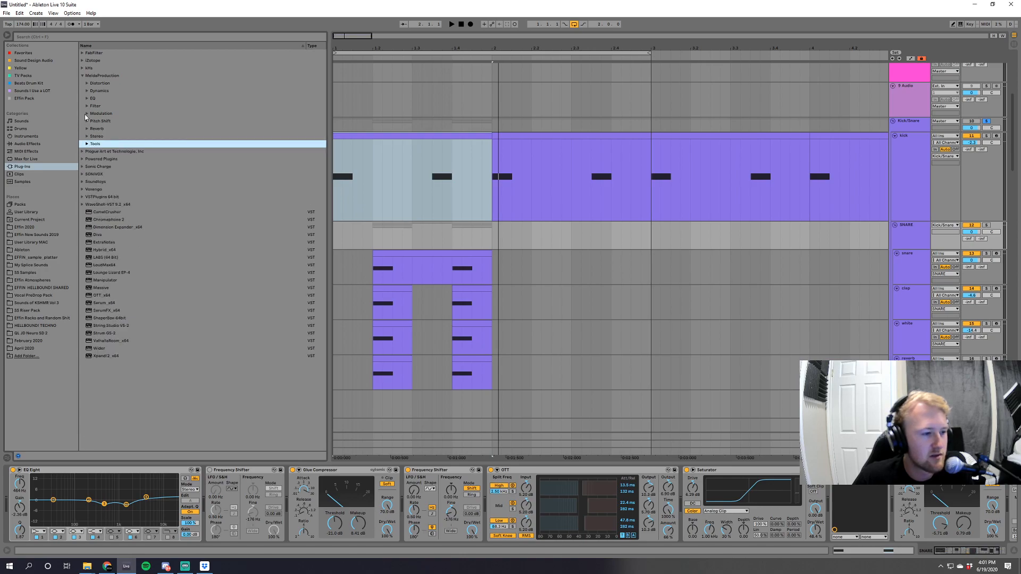
click(83, 75)
Add kHs Frequency Shifter before OTT on the SNARE group, reset its shift to 0 Hz and enlarge its window.
click(83, 68)
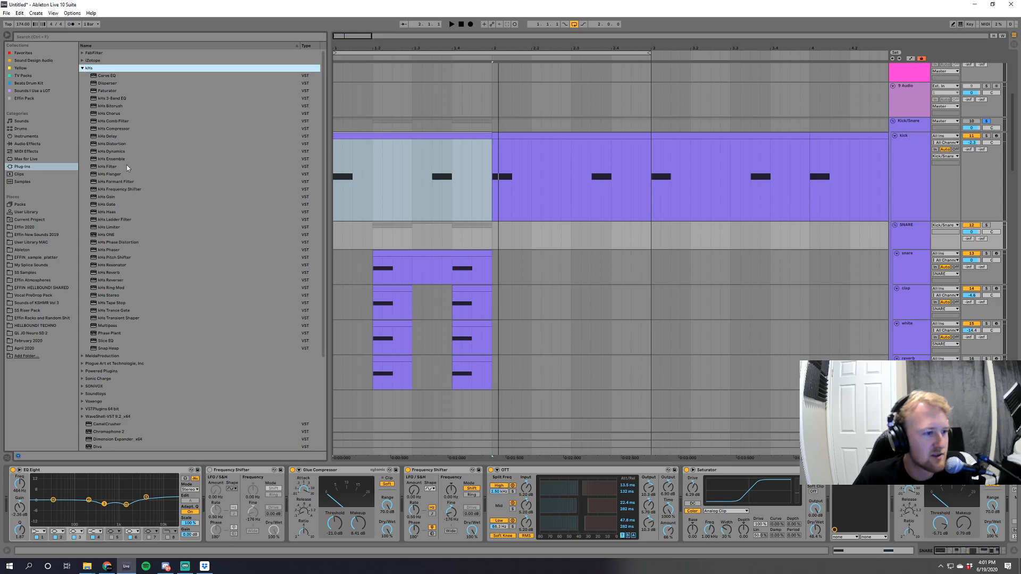
click(130, 189)
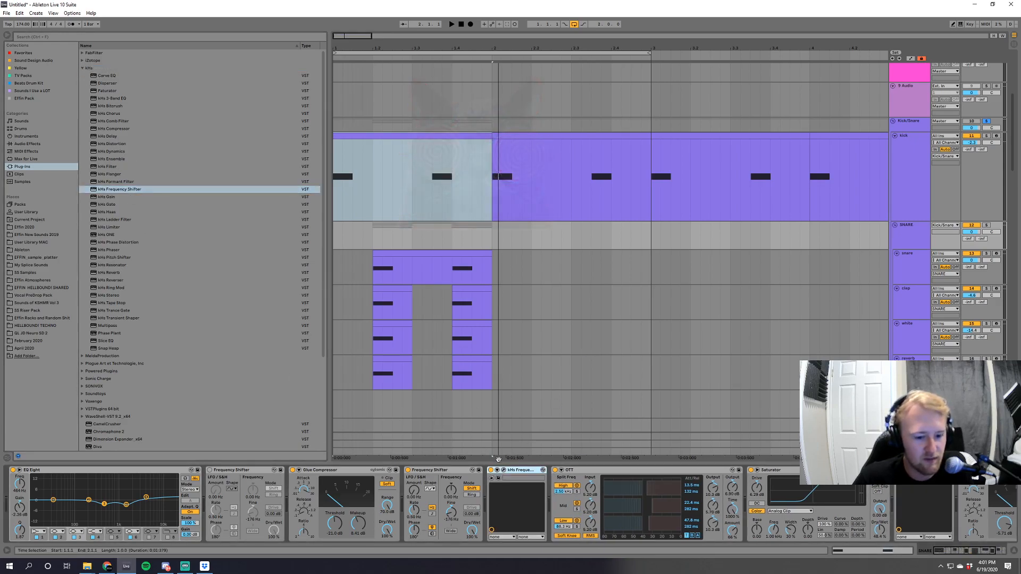
click(504, 470)
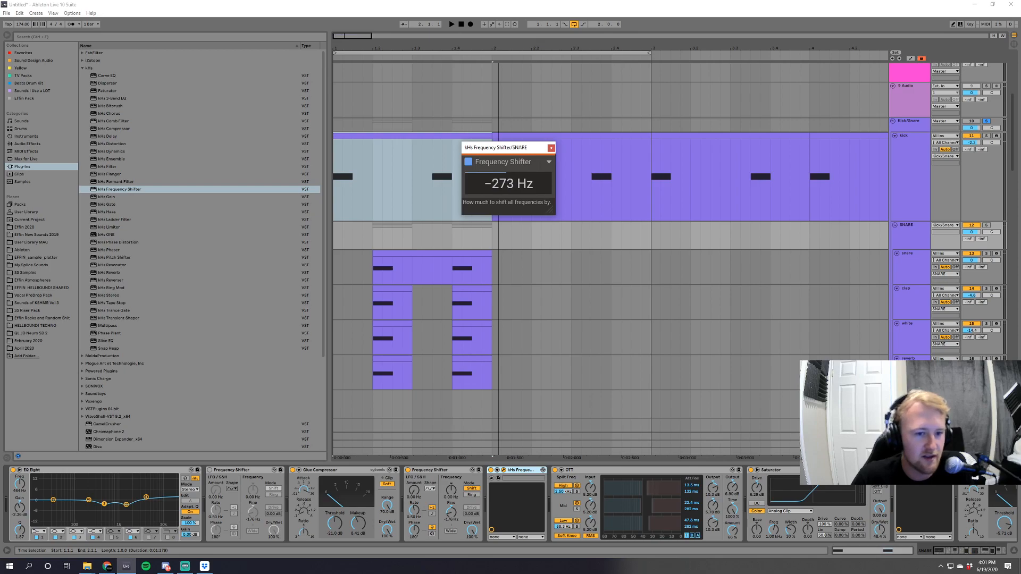
double_click(496, 186)
drag(557, 215, 667, 288)
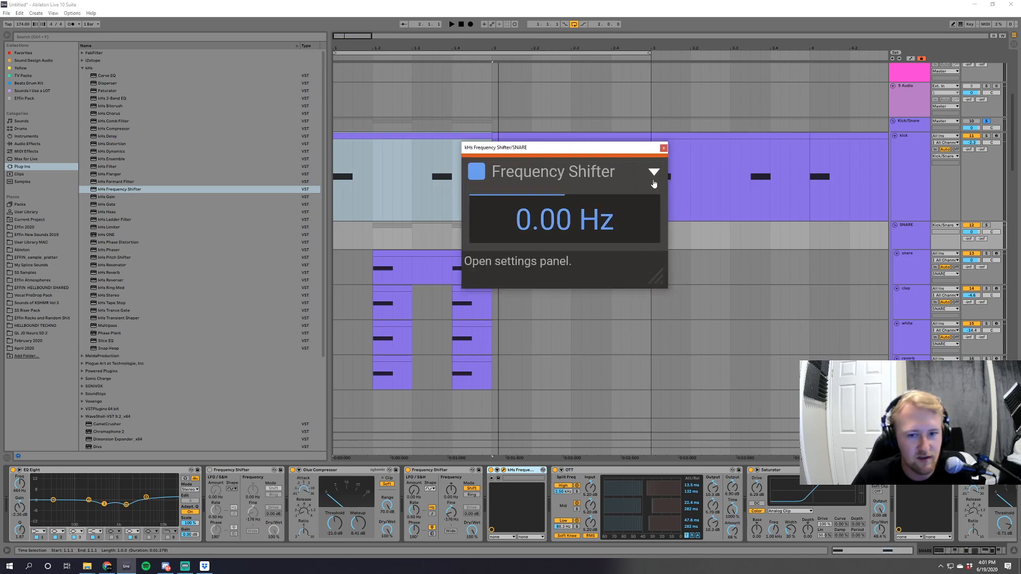
click(654, 175)
click(654, 176)
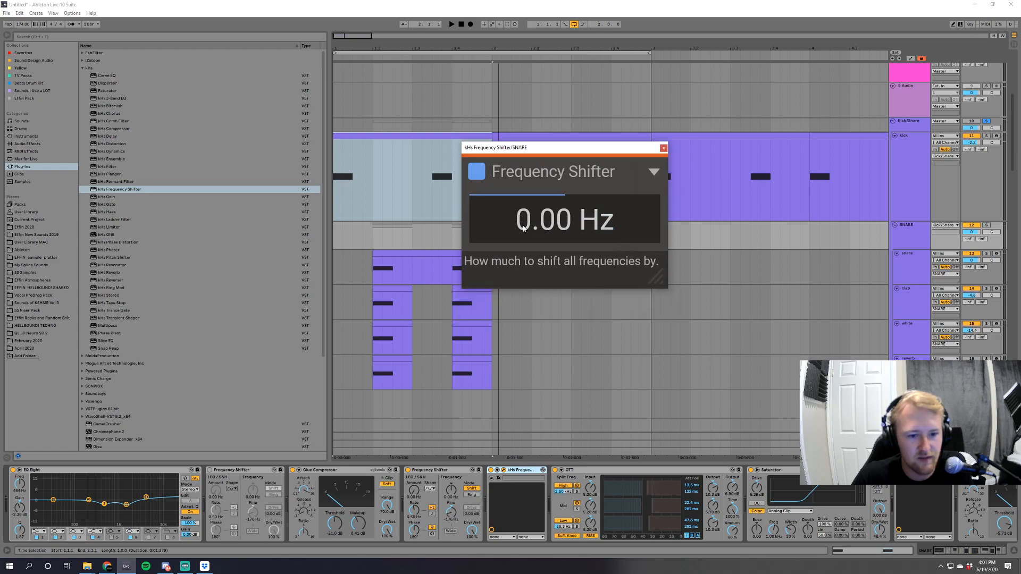
Enter a negative shift frequency in kHs Frequency Shifter and close its window.
drag(533, 225, 533, 246)
double_click(557, 223)
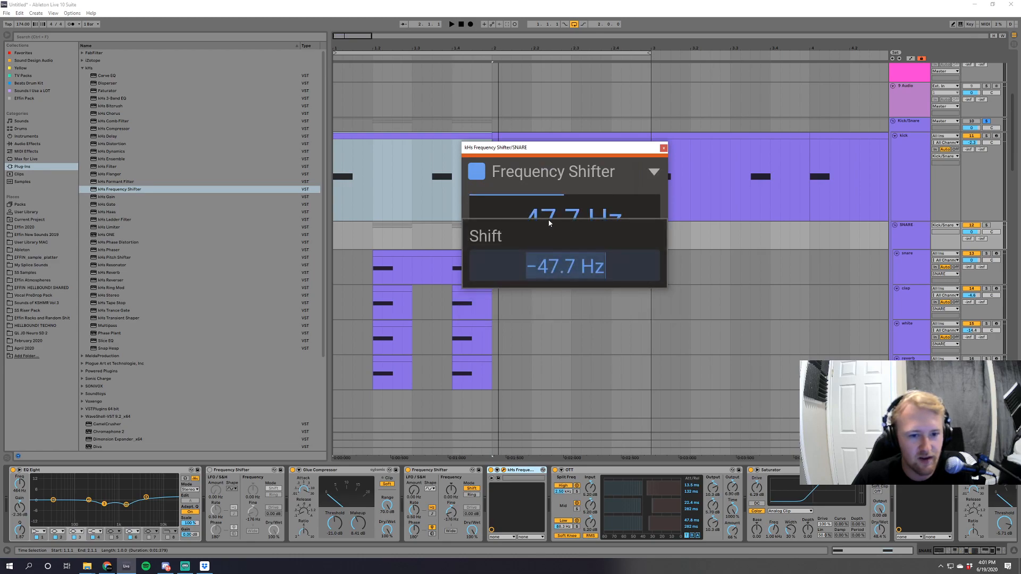
text(-176)
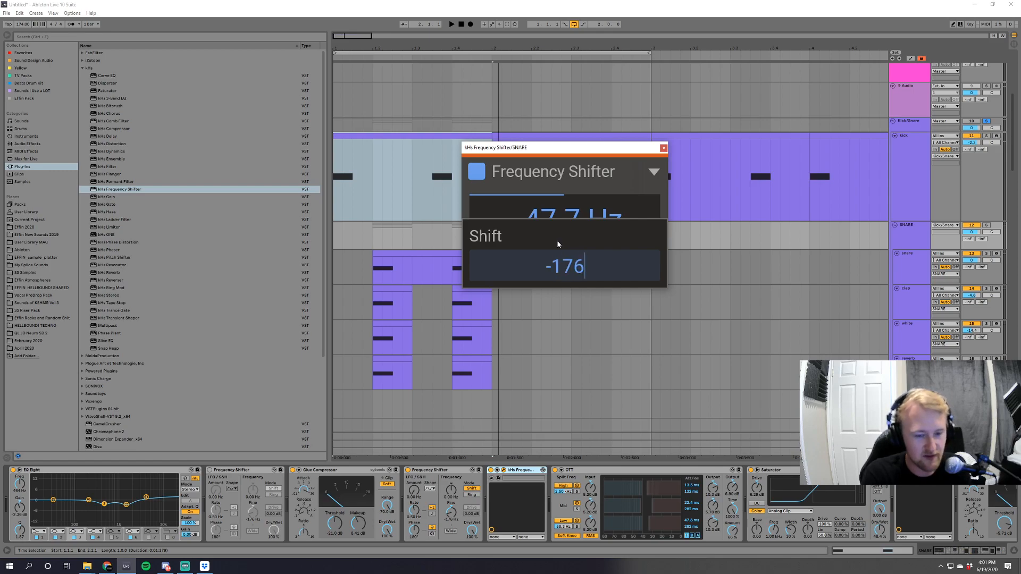
key(Return)
click(663, 148)
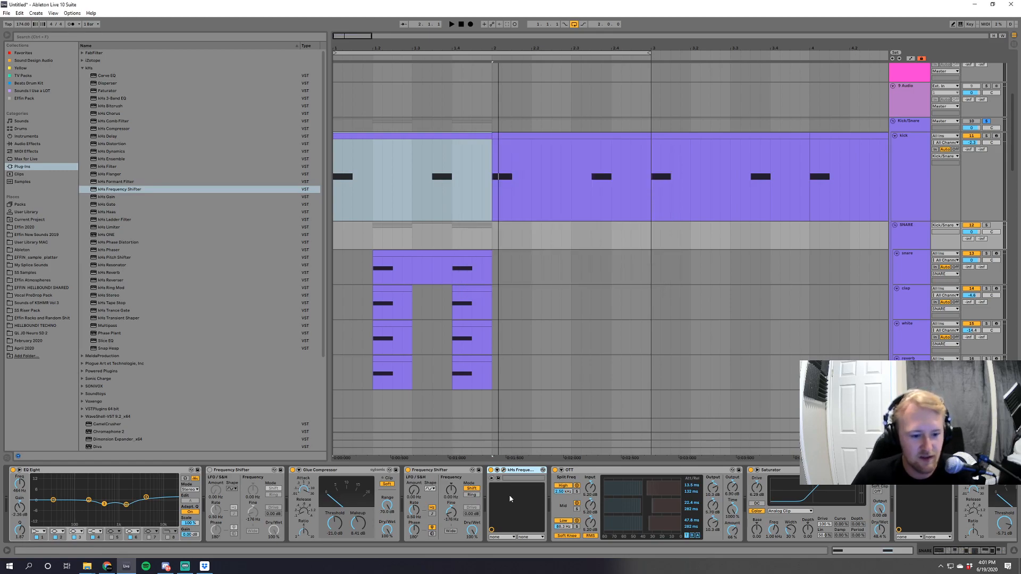
Play the loop and compare Ableton's Frequency Shifter with kHs Frequency Shifter by switching each one on and off.
click(432, 471)
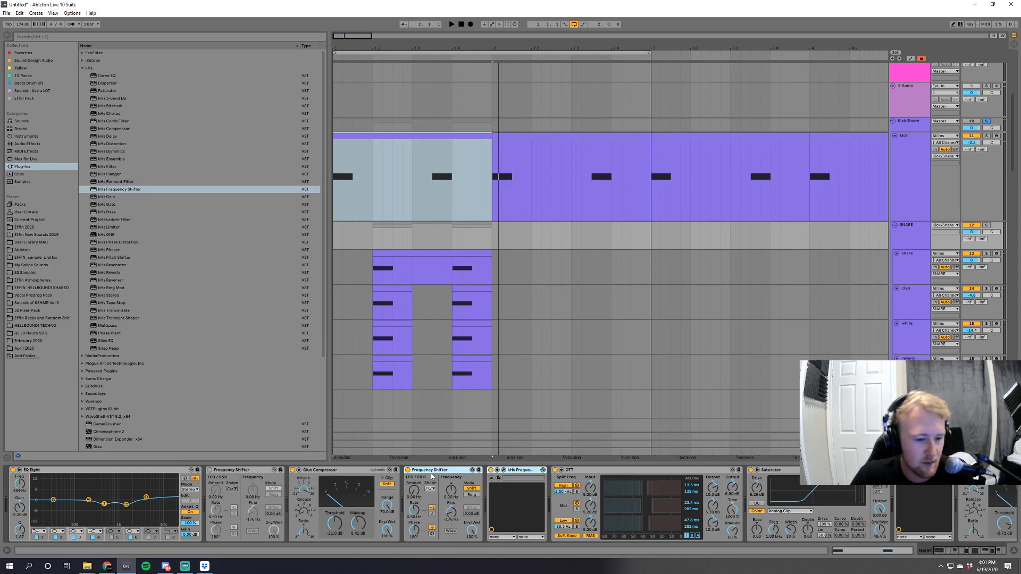
key(space)
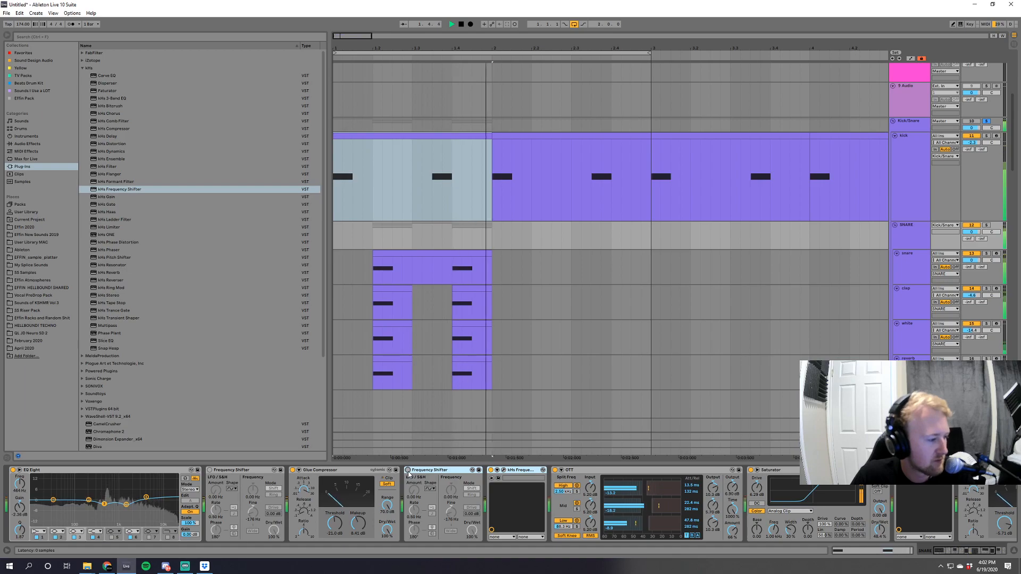
click(408, 470)
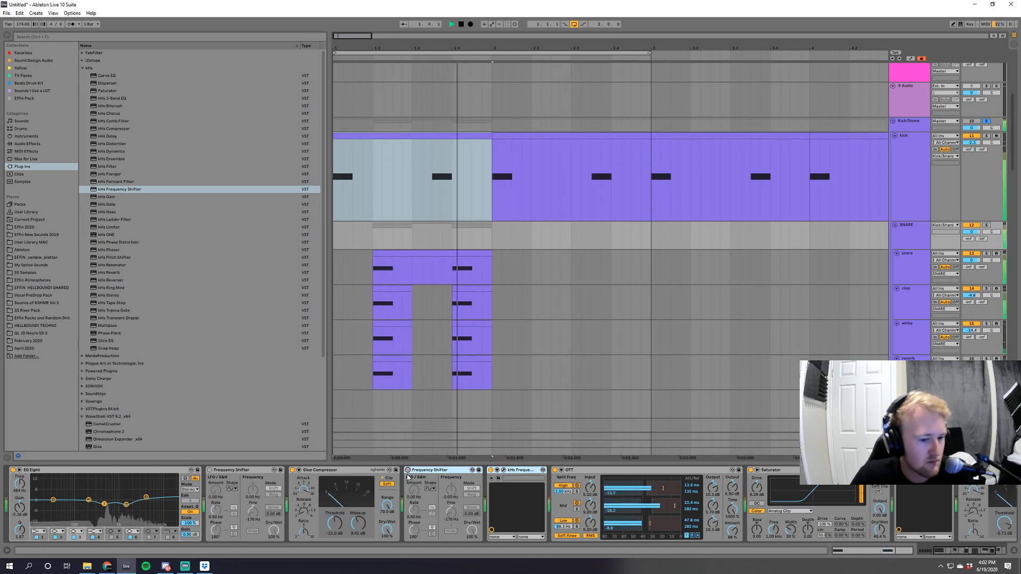
click(490, 470)
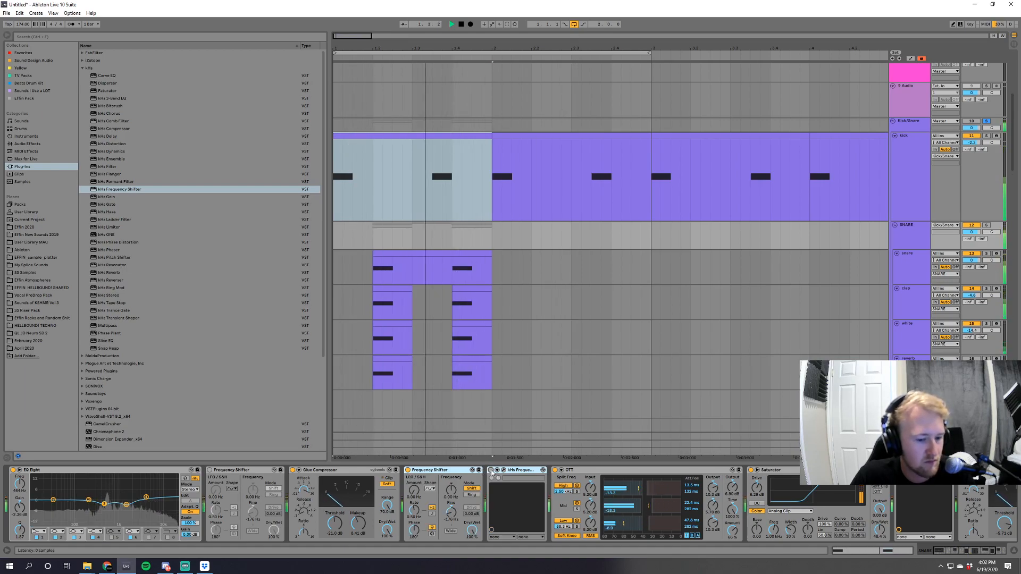
Stop playback, insert a new audio track and place it directly below the SNARE group's reverb track.
key(space)
drag(1013, 134, 1019, 305)
scroll(995, 212, up, 15)
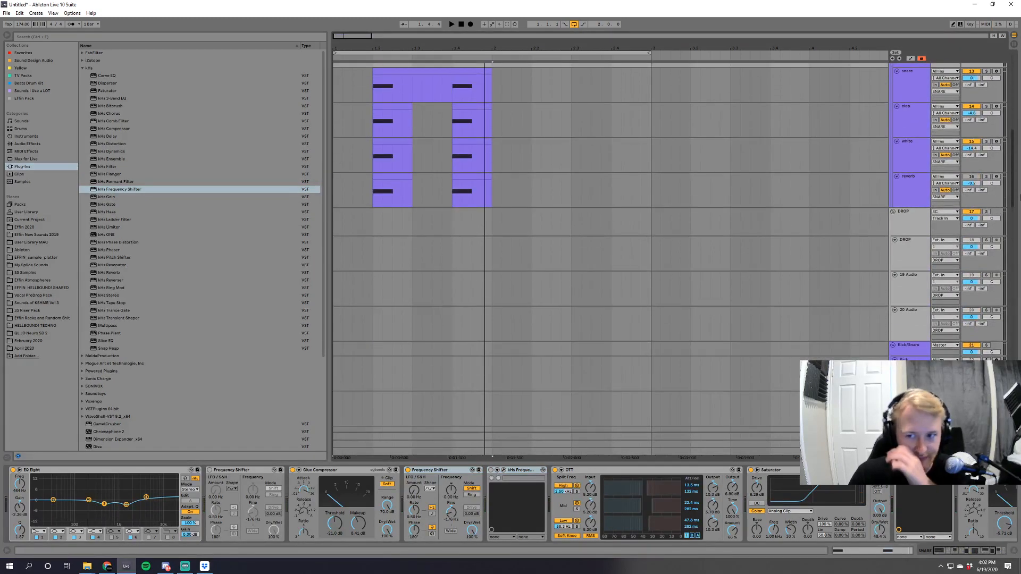
click(898, 212)
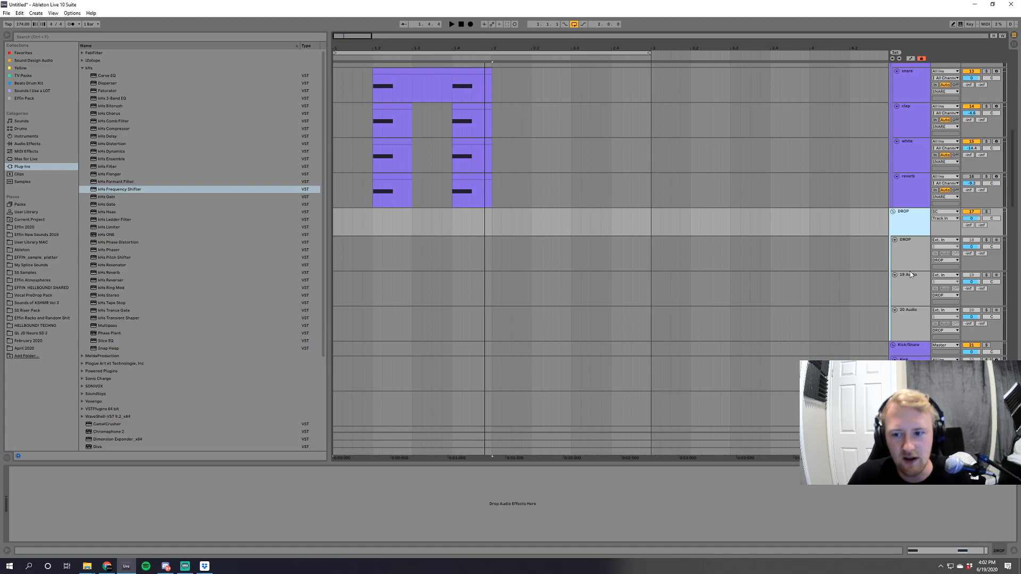
key(ctrl+t)
drag(914, 347, 926, 237)
drag(907, 283, 910, 280)
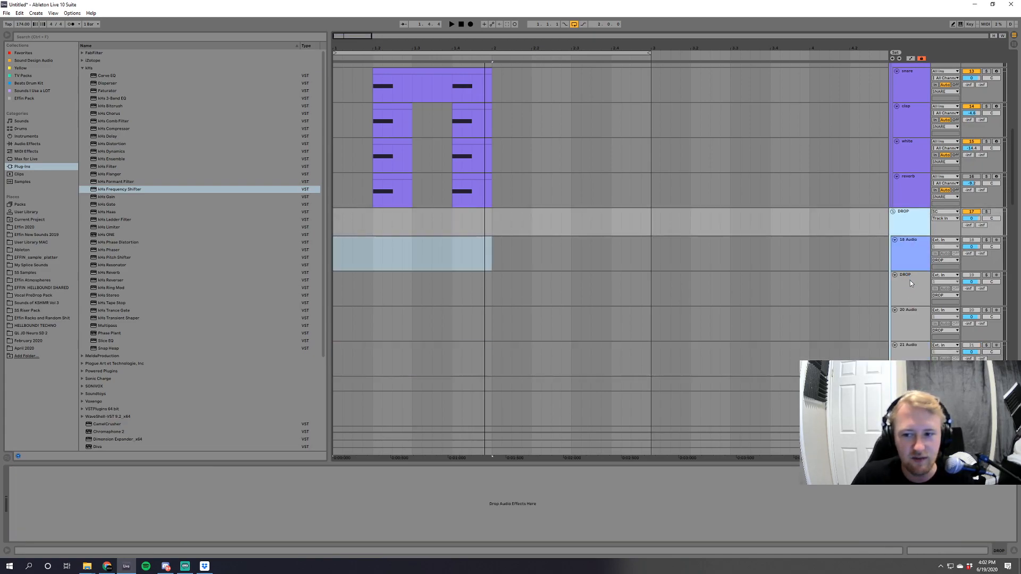
drag(1013, 189, 1012, 165)
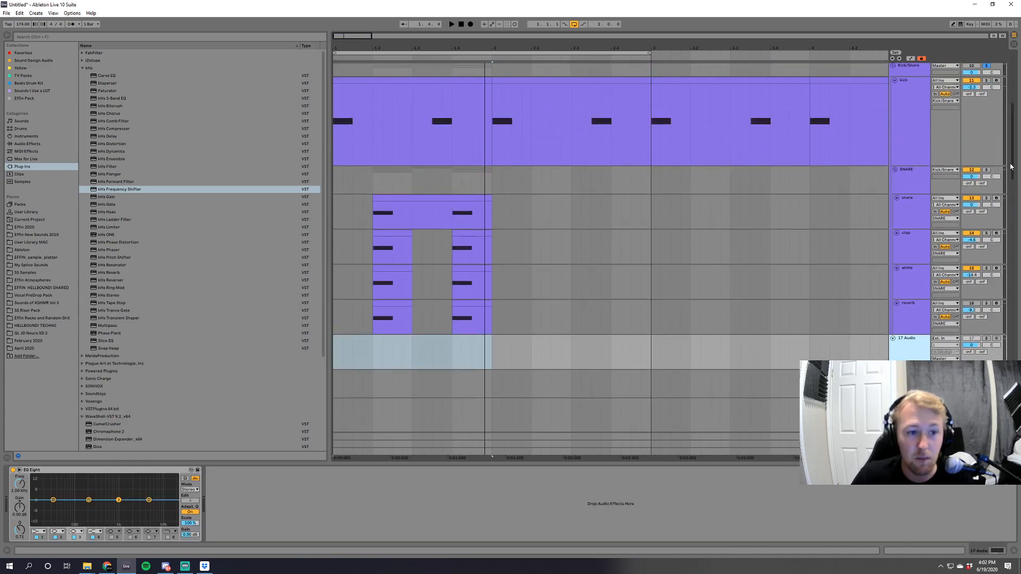
Open and close the Serum windows on the snare, clap and white tracks to review how each layer is built.
click(910, 202)
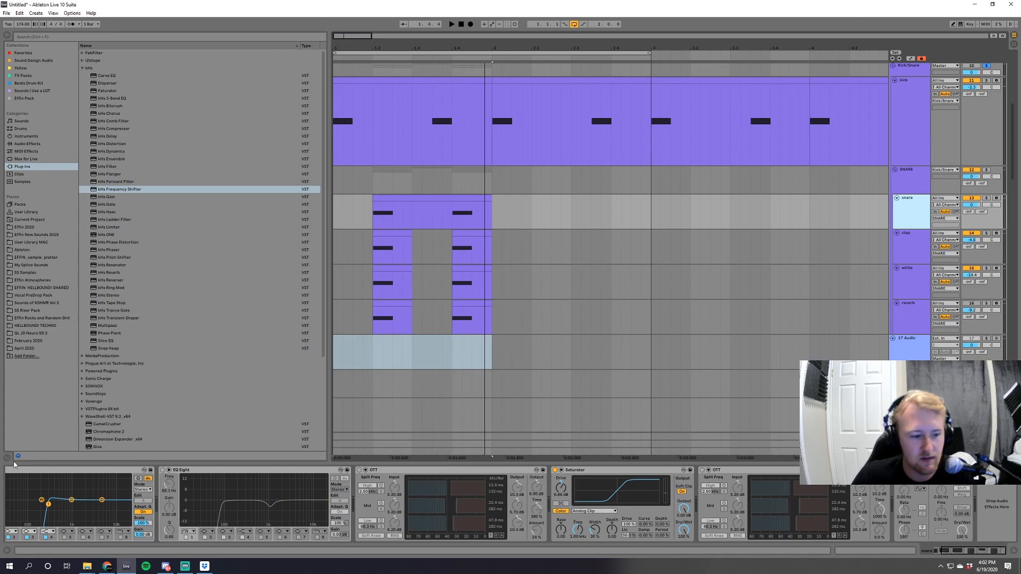
drag(964, 551, 598, 560)
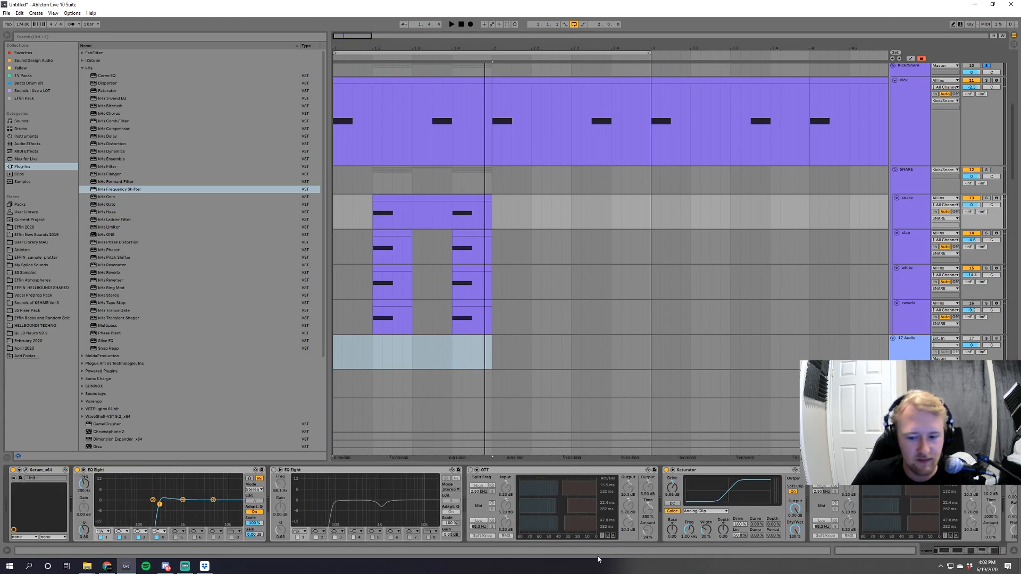
click(26, 470)
click(812, 135)
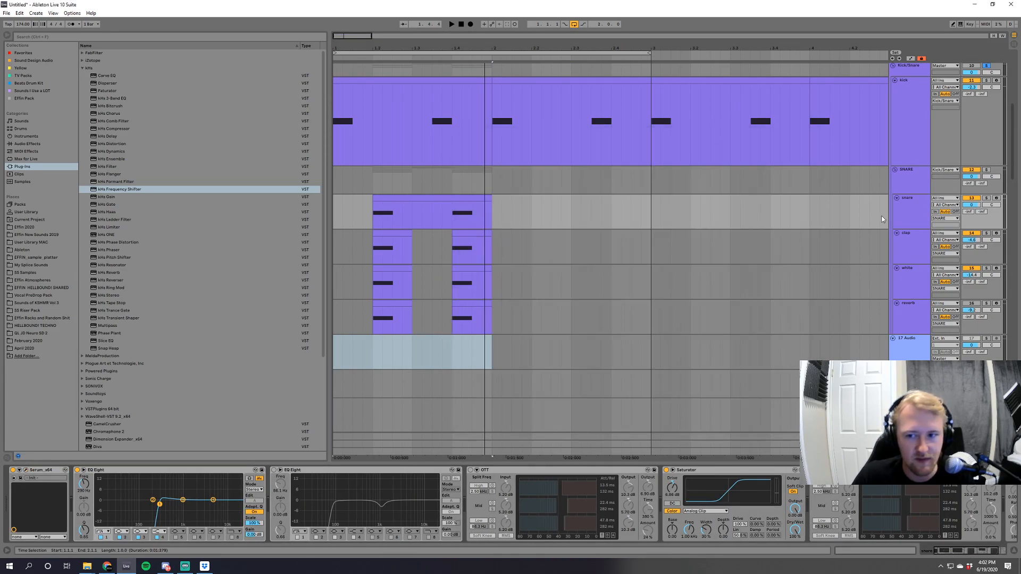
click(907, 244)
click(120, 470)
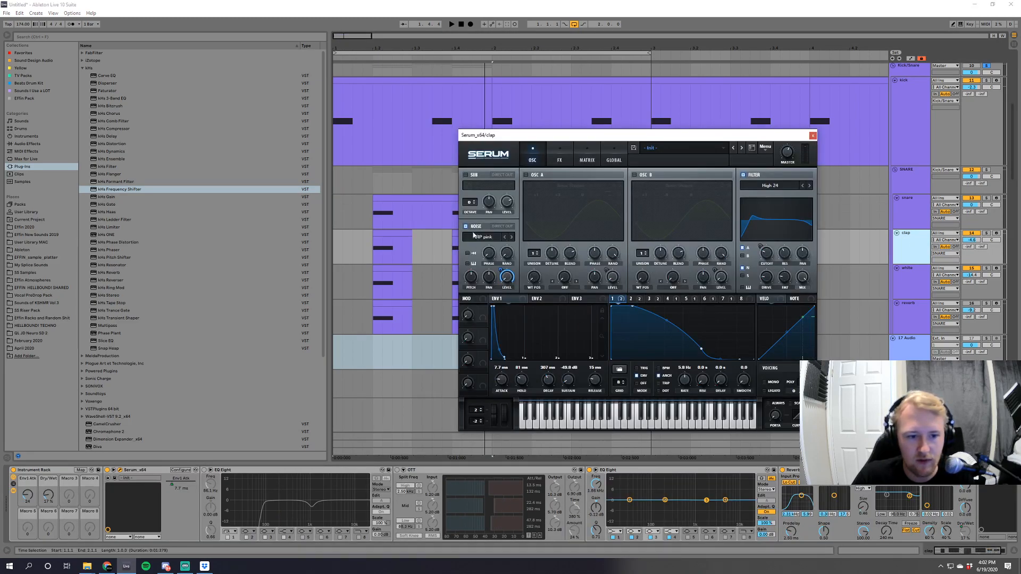
click(812, 136)
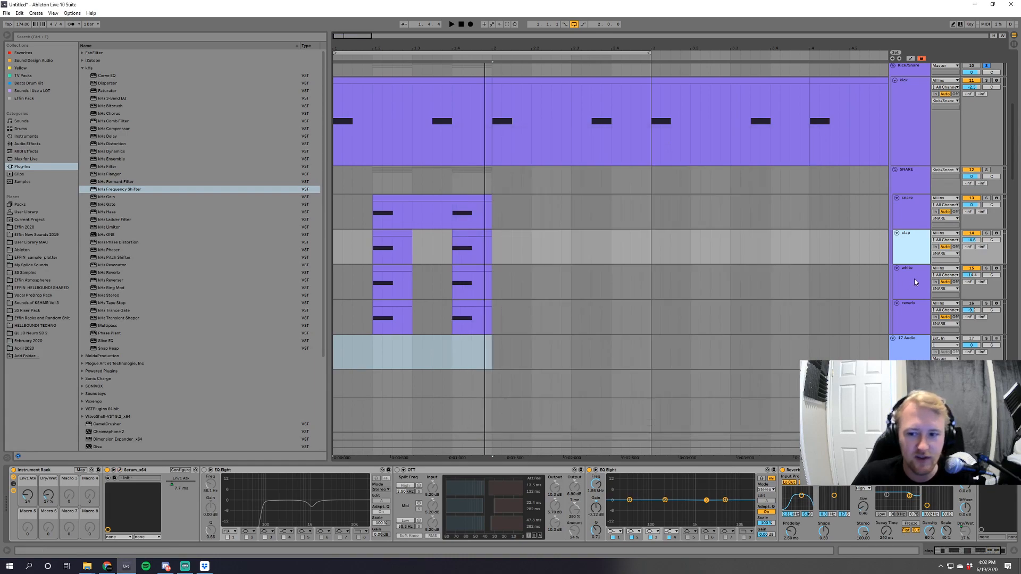
click(914, 278)
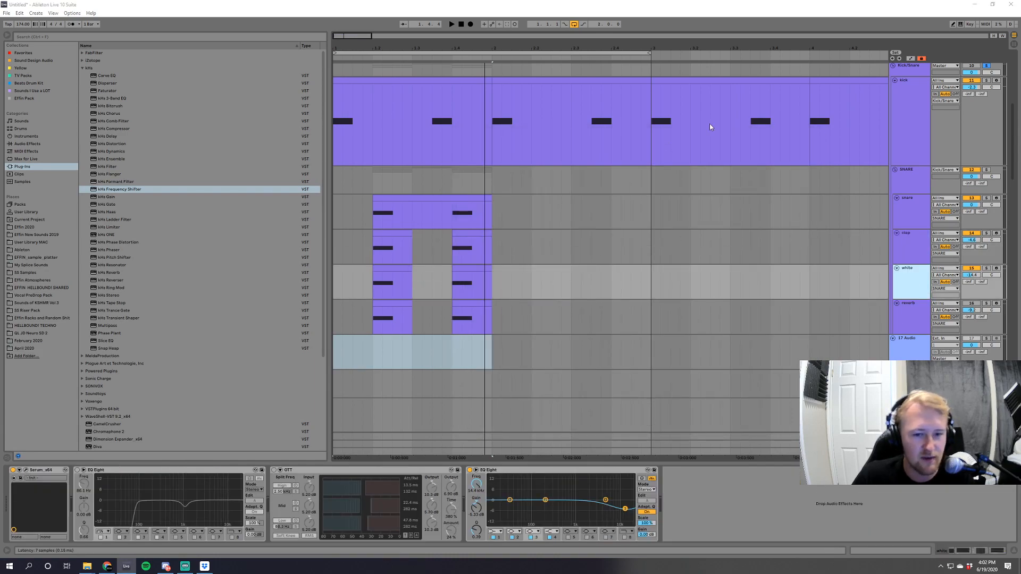
click(812, 136)
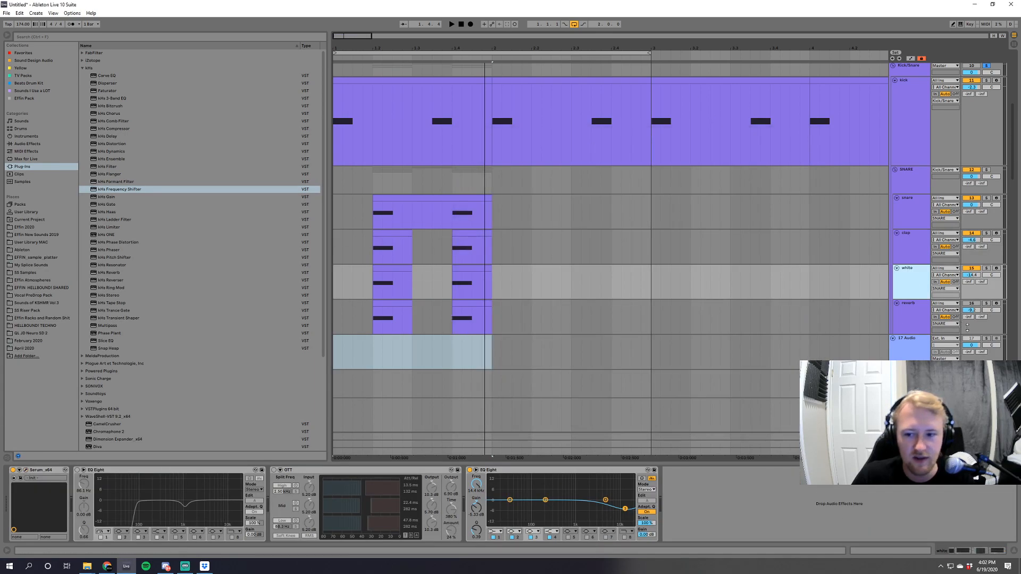
Set the 17 Audio track's input to SNARE, arm it and record a snare hit.
click(944, 339)
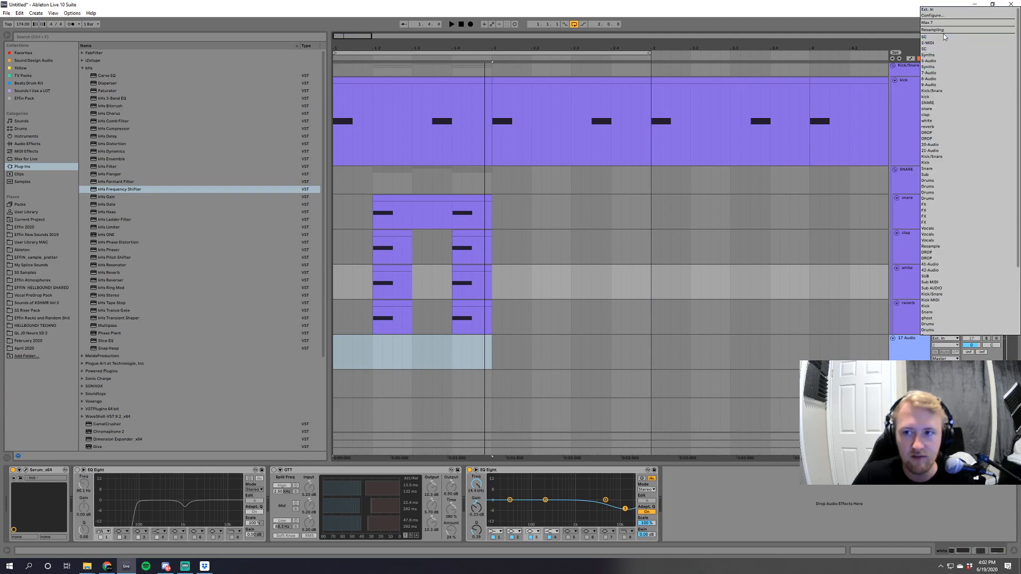
click(811, 154)
click(948, 339)
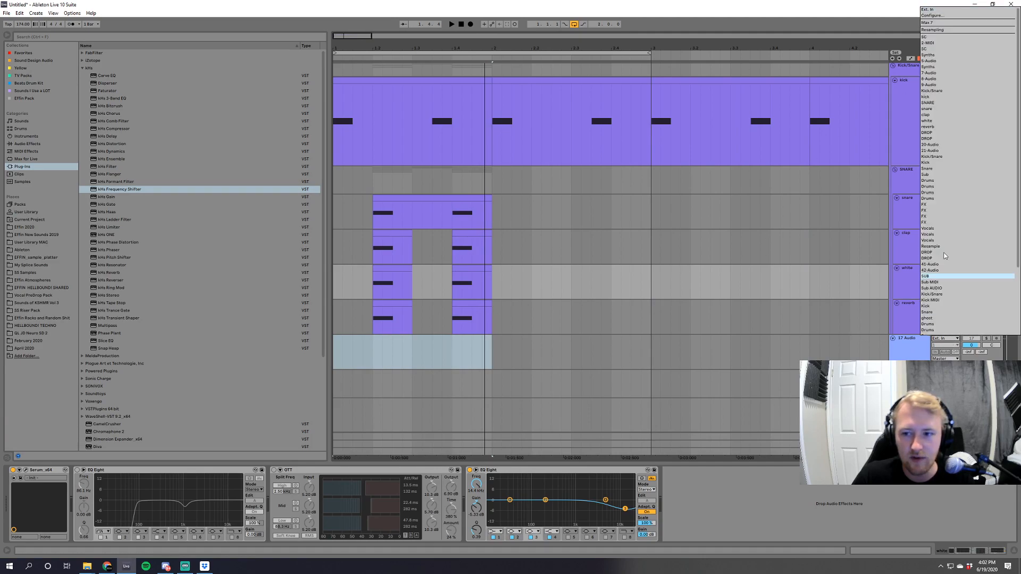
click(944, 103)
click(997, 338)
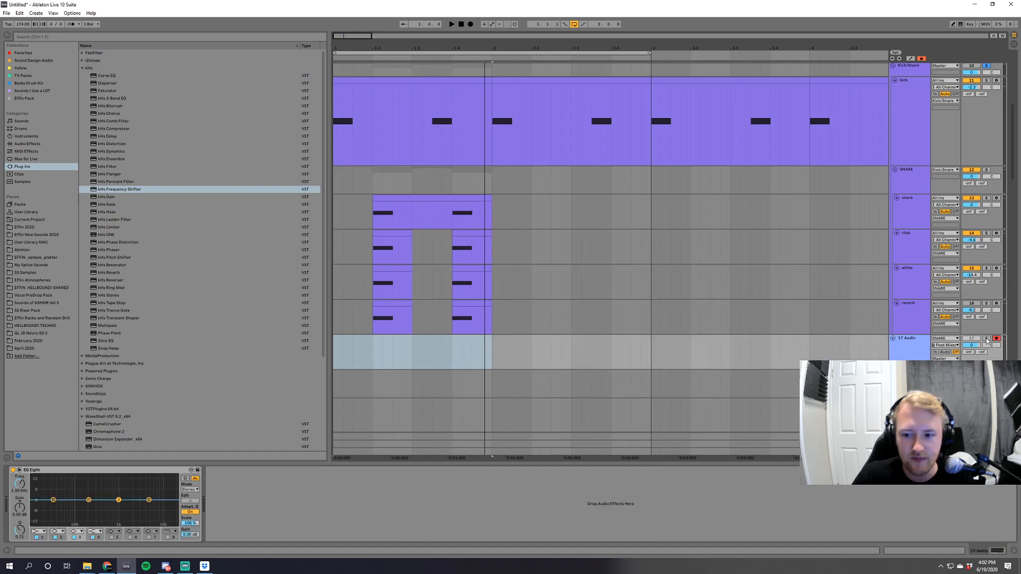
click(470, 24)
key(space)
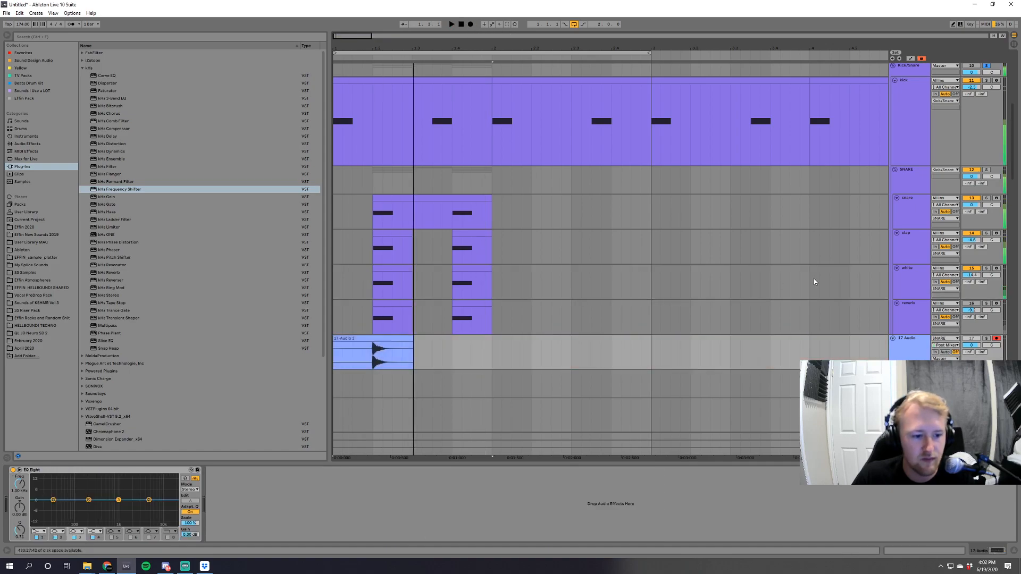
Duplicate the 17 Audio track and record another snare hit with Ableton's Frequency Shifter switched off on the SNARE group.
click(909, 183)
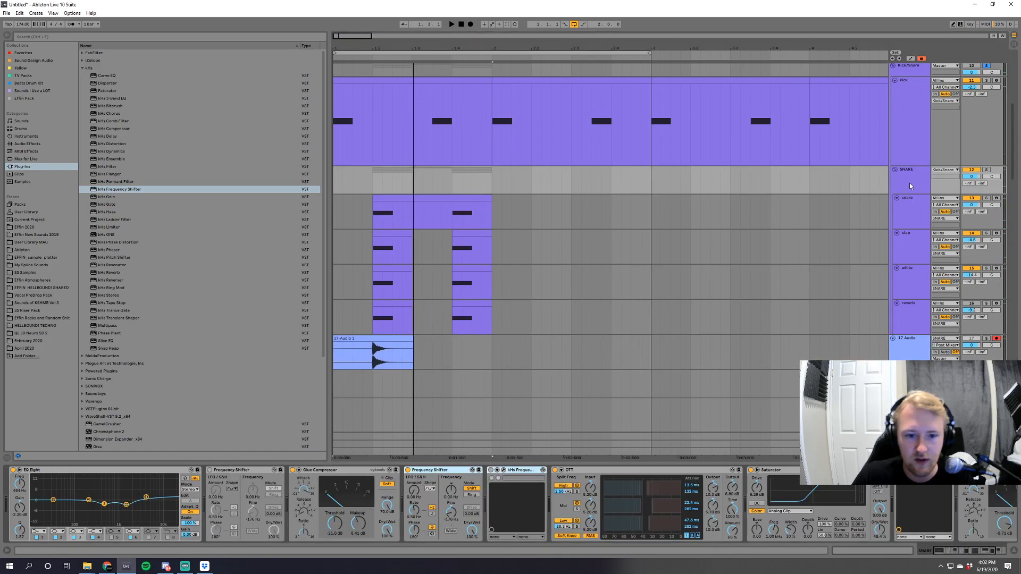
click(407, 470)
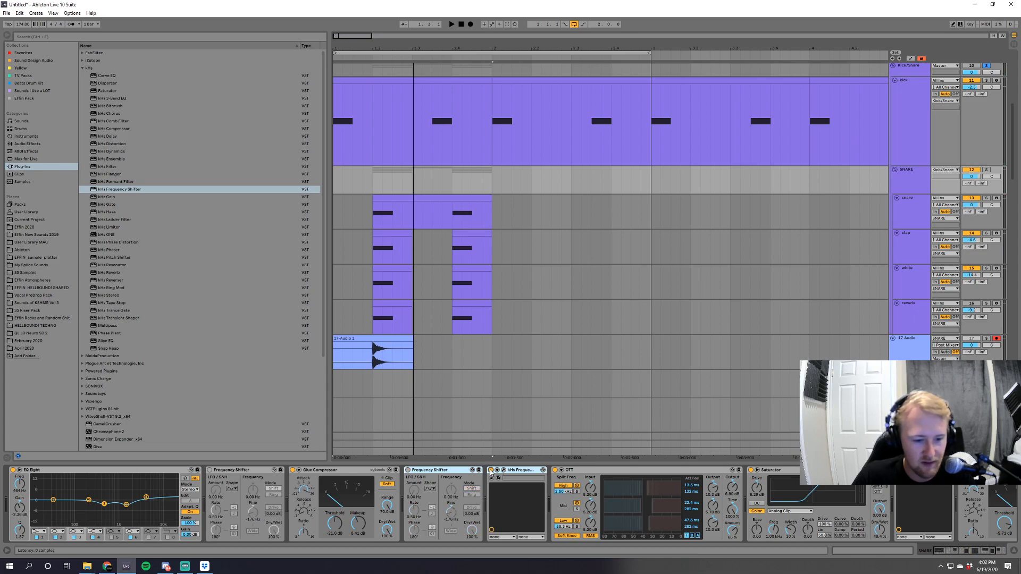
click(910, 343)
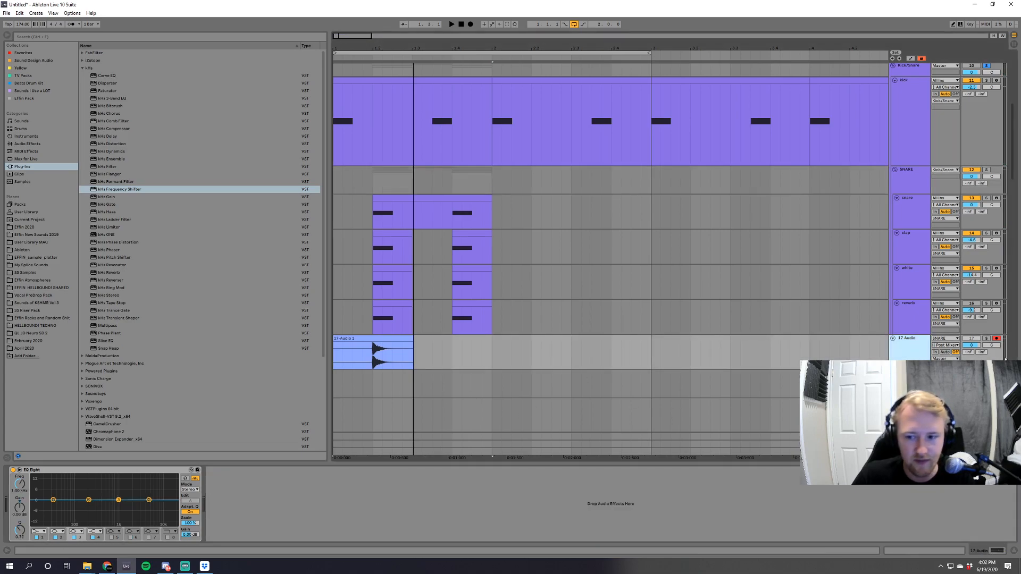
key(ctrl+d)
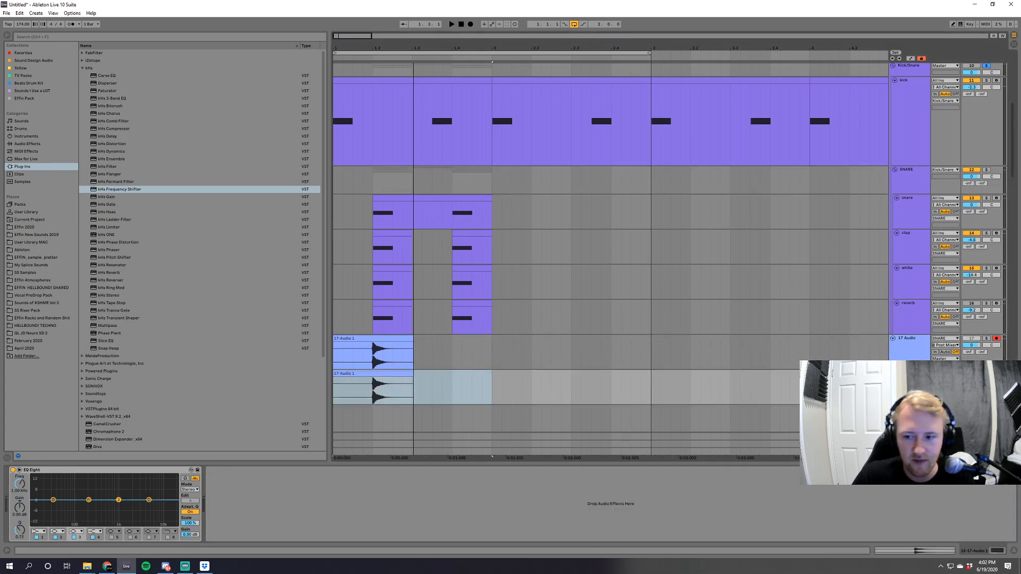
click(469, 25)
key(space)
Compare the two recorded snare waveforms up close and trim the silence before the hit from both clips.
drag(395, 48, 424, 234)
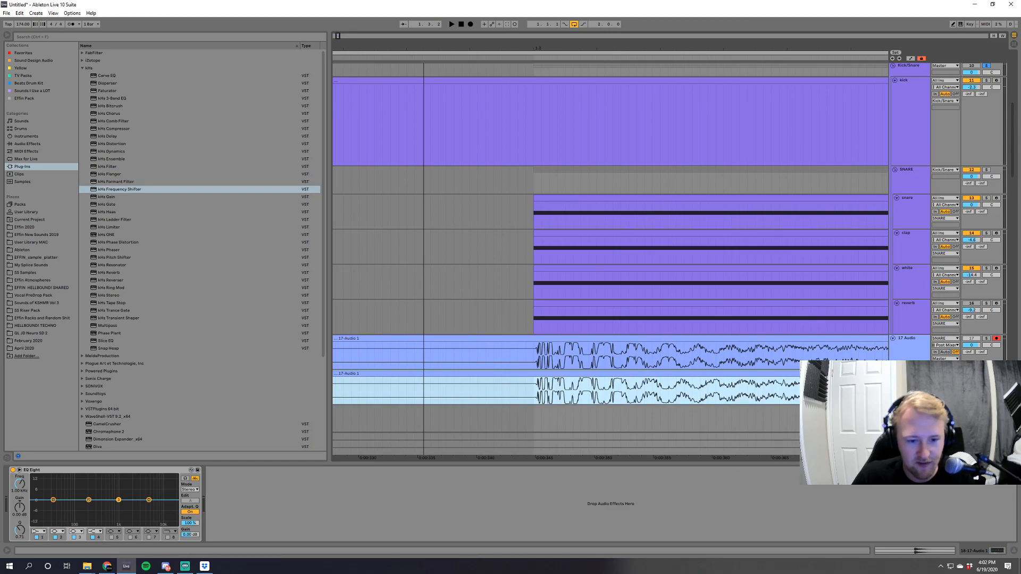
drag(424, 234, 434, 53)
drag(337, 339, 419, 341)
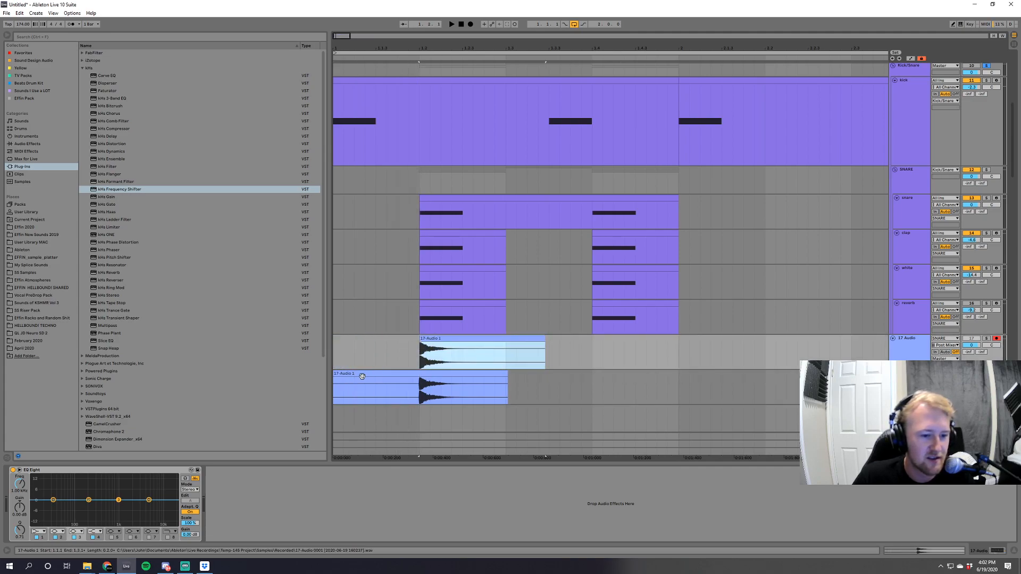
drag(335, 373, 417, 370)
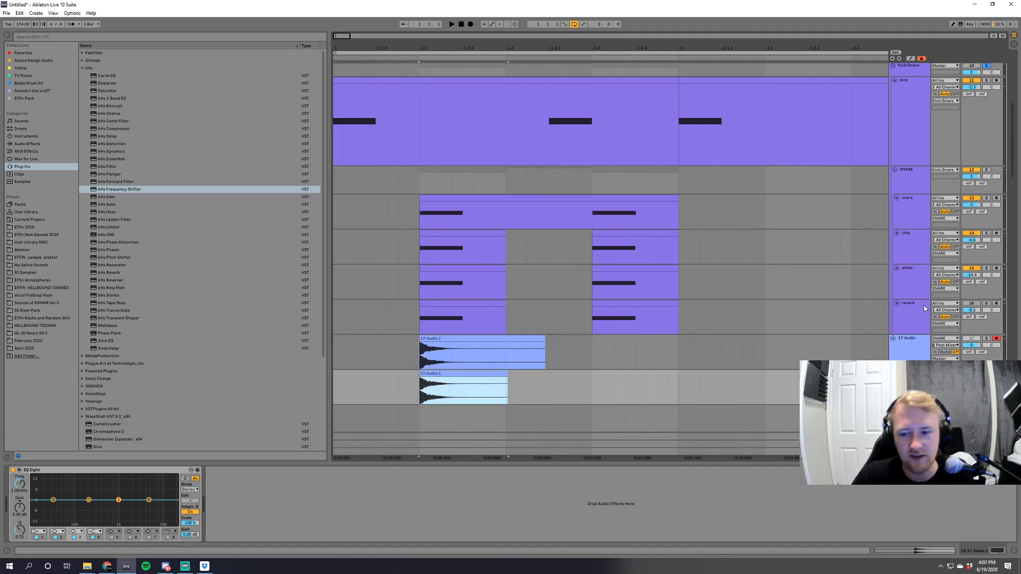
Insert another audio track and place it directly above the two recorded snare tracks.
click(918, 355)
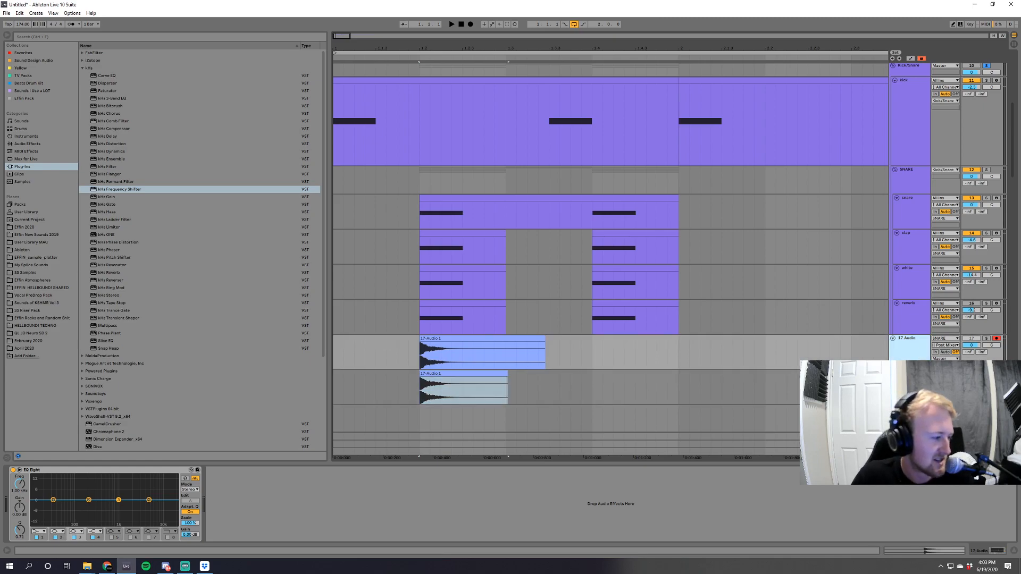
key(ctrl+t)
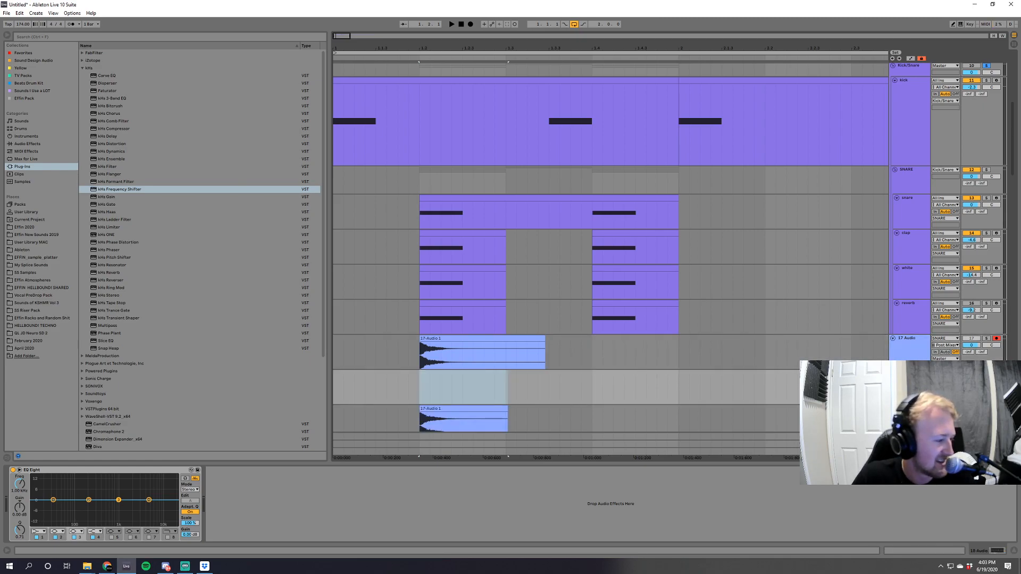
drag(911, 374, 913, 342)
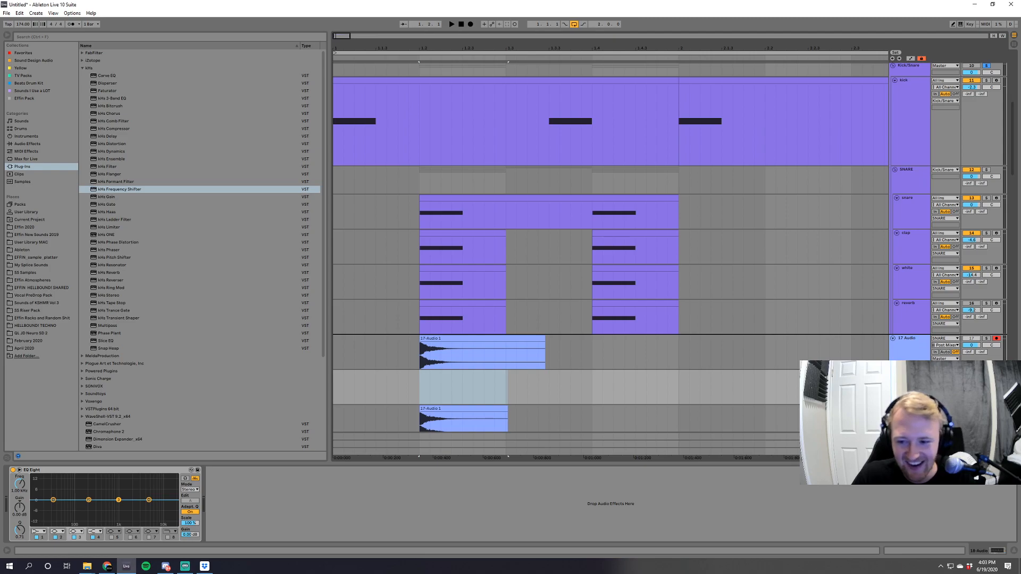
click(945, 338)
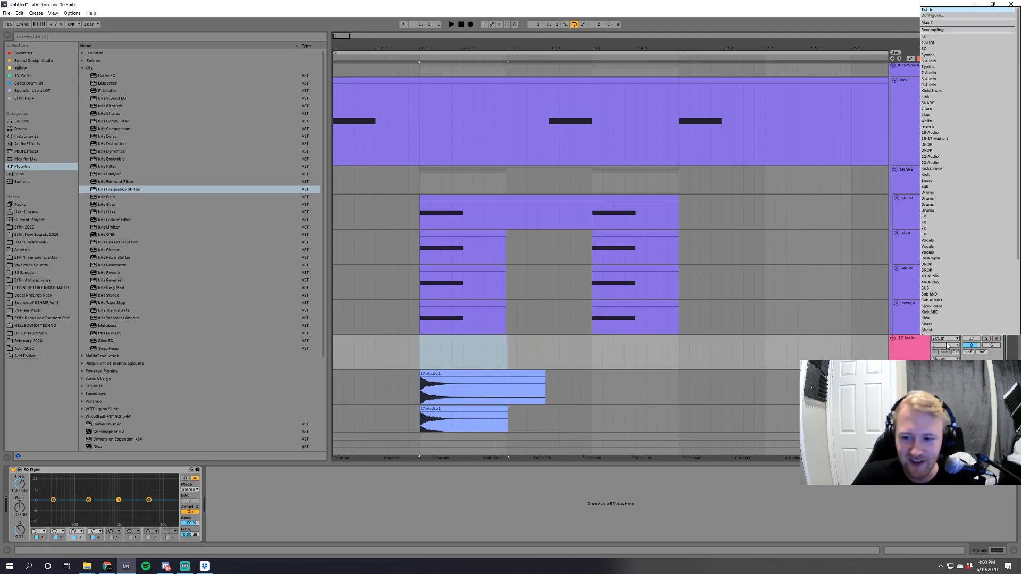
click(944, 154)
Duplicate the 18 Audio track, arm the copy and record new snare takes from the SNARE group onto it.
click(911, 374)
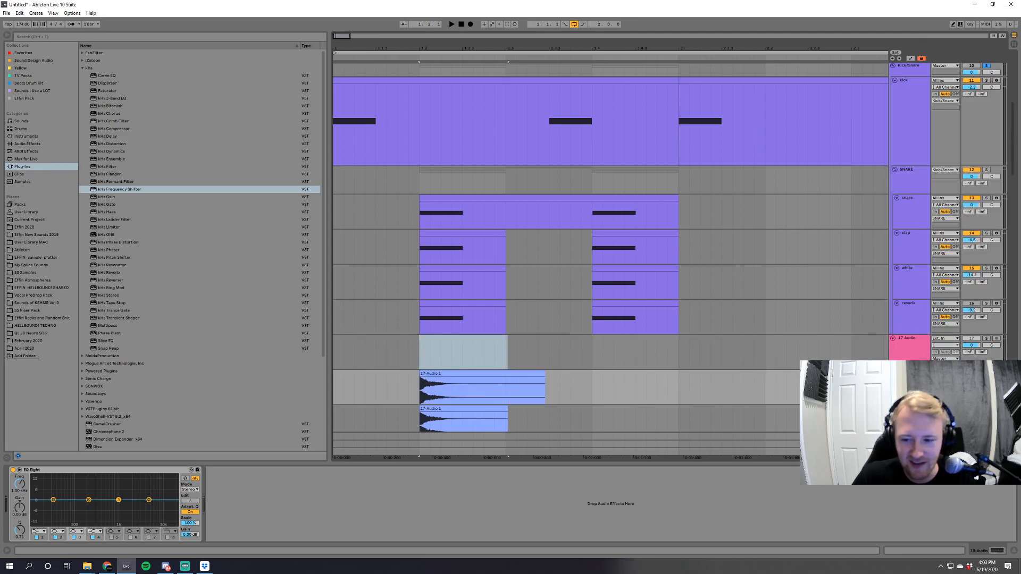
key(ctrl+d)
click(996, 353)
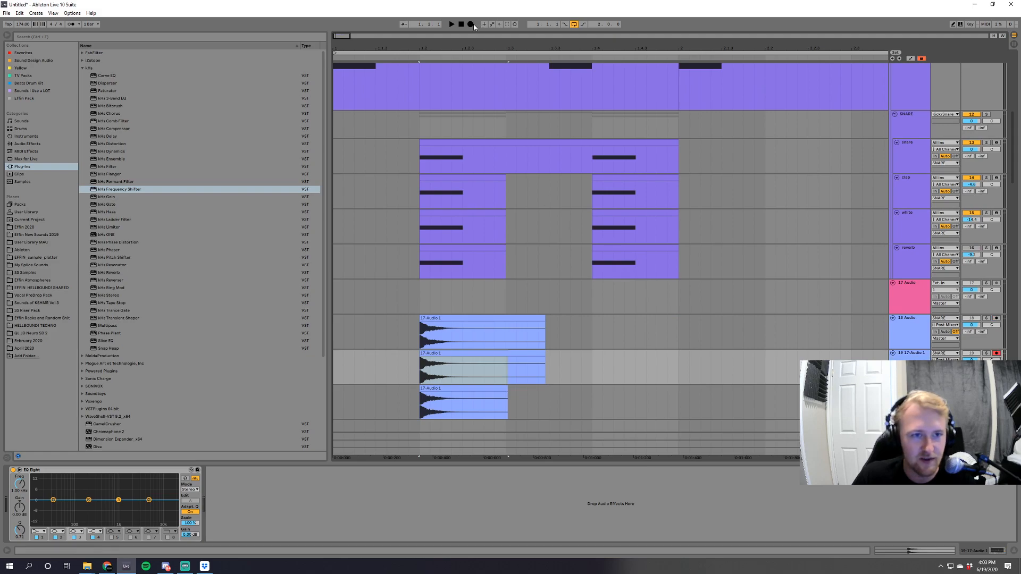
click(470, 25)
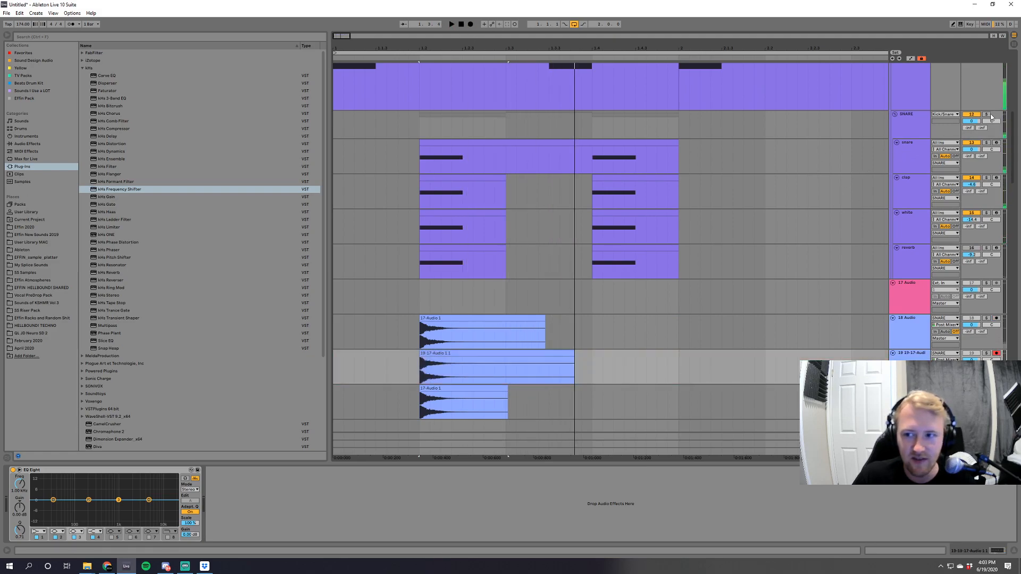
click(471, 25)
key(space)
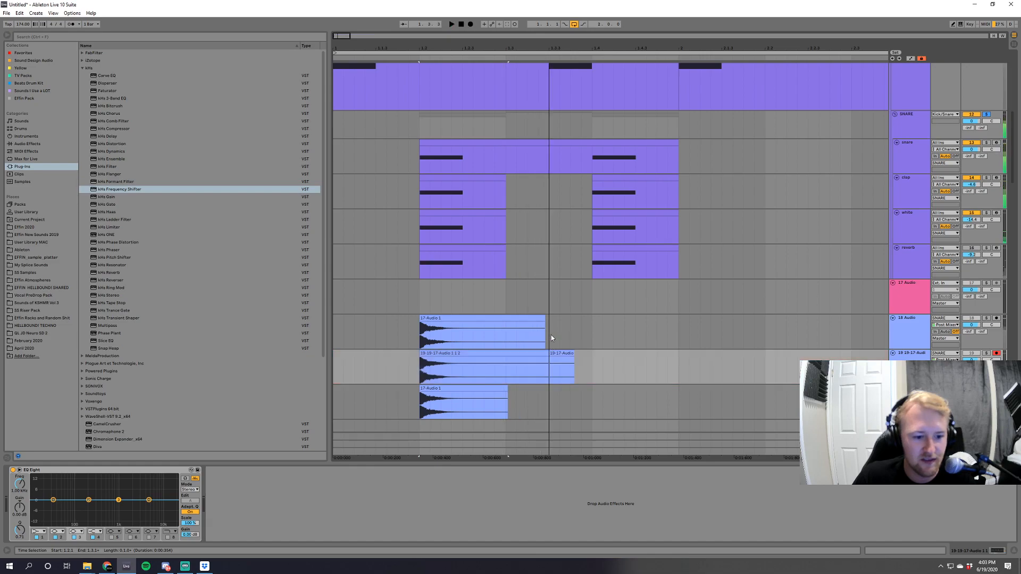
Play the newly recorded snare track in solo.
key(space)
key(space)
scroll(561, 383, down, 3)
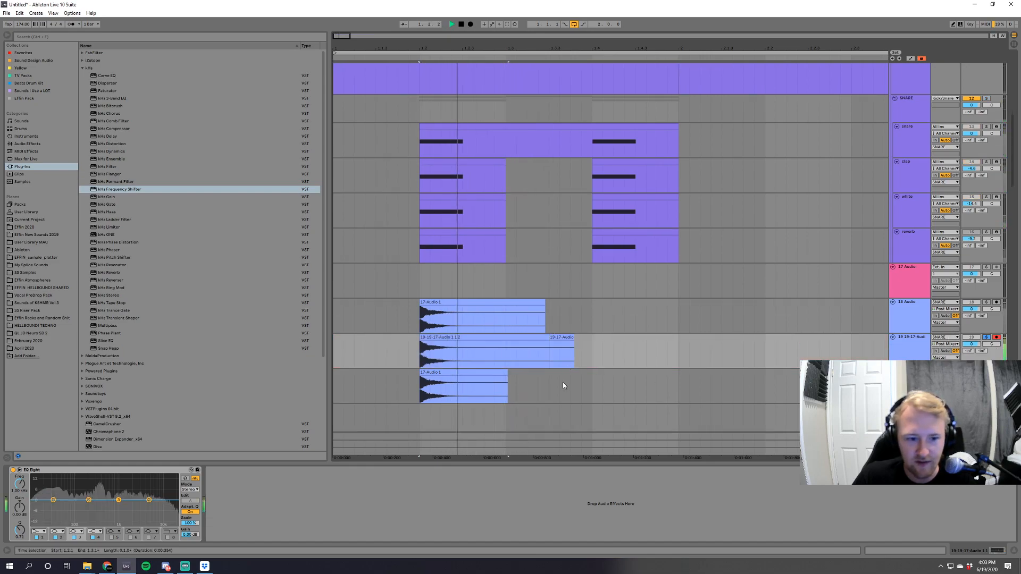
click(462, 348)
key(ctrl+d)
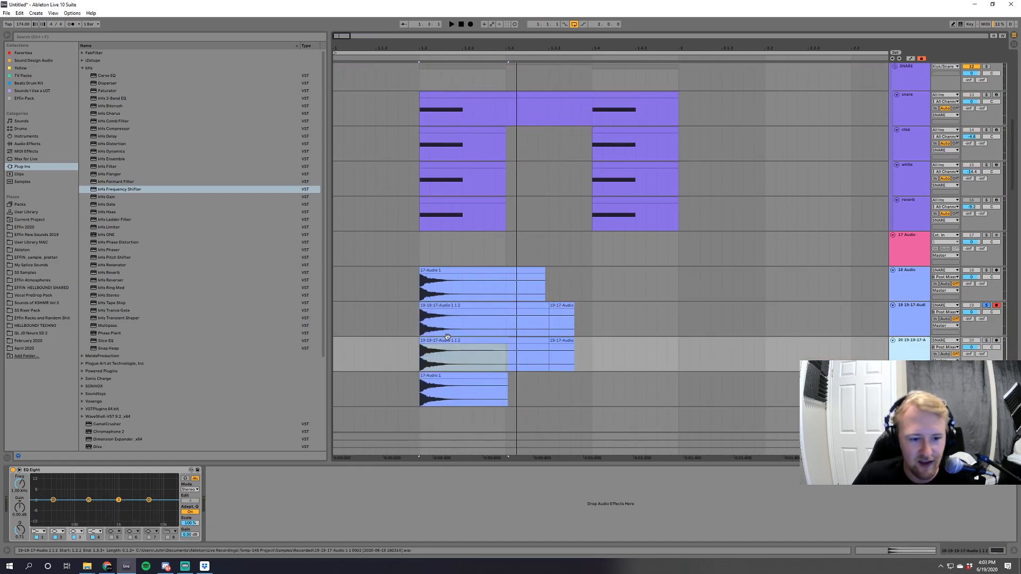
scroll(482, 340, up, 3)
click(912, 134)
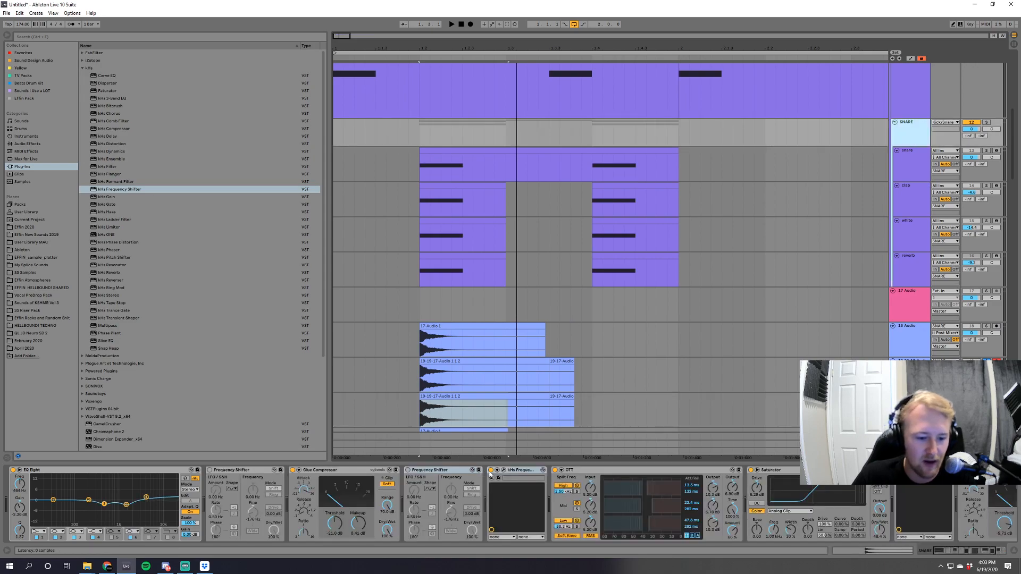
scroll(822, 314, down, 5)
click(981, 311)
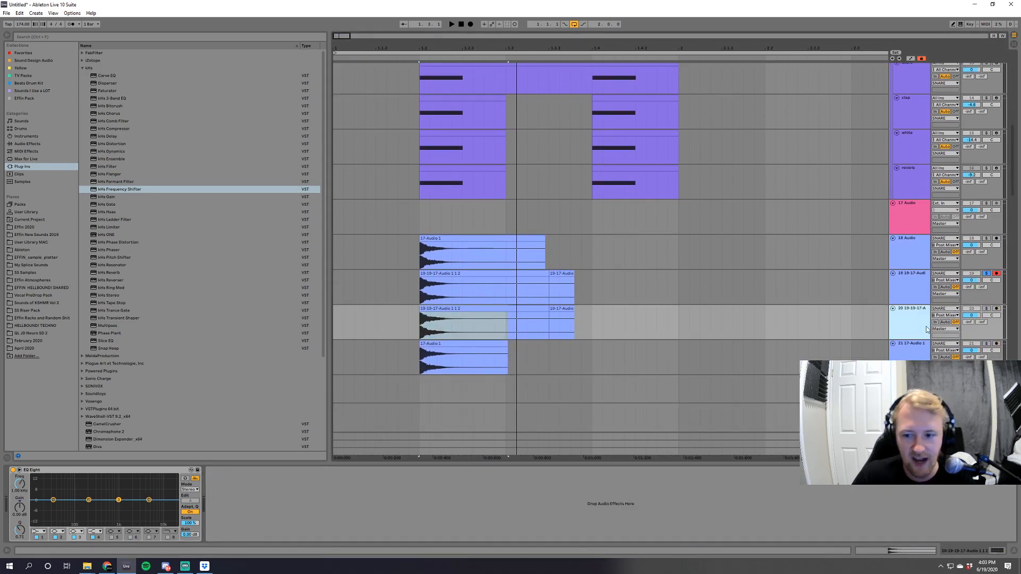
key(Delete)
Move the newest snare recording track above the other two recordings and select its first clip.
click(901, 277)
drag(901, 276, 901, 237)
click(426, 237)
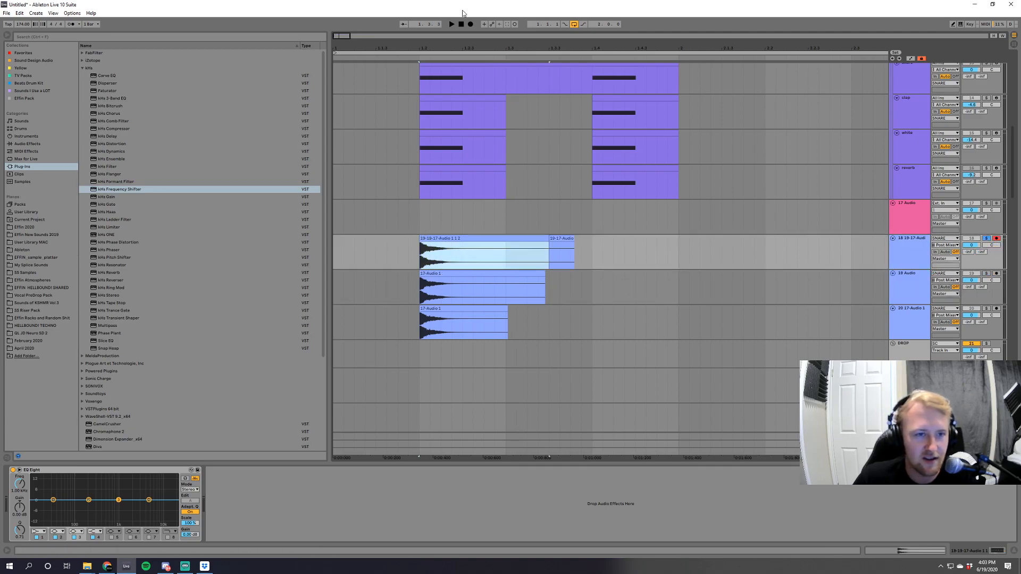
Re-record the snare from the SNARE group onto the 18 track and play the new take in solo.
click(470, 24)
key(space)
scroll(946, 136, up, 2)
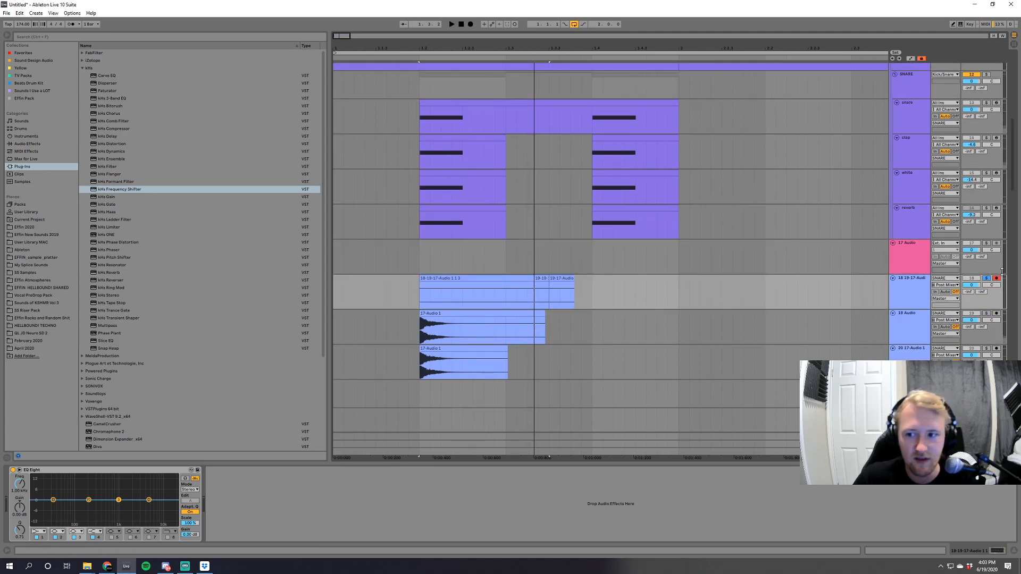
click(470, 24)
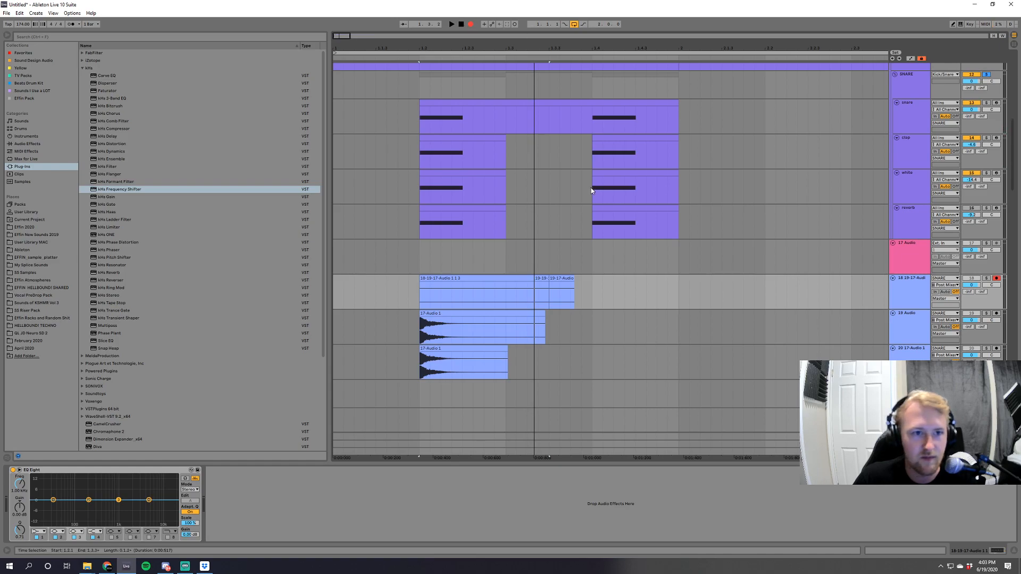
key(space)
click(986, 279)
key(space)
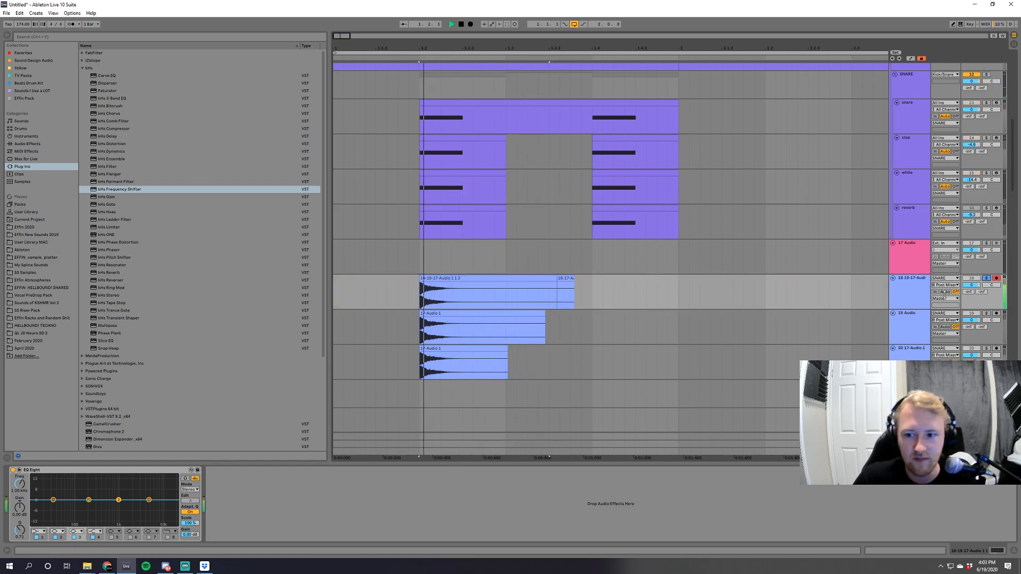
Move the Frequency Shifter and kHs Frequency Shifter from the SNARE group to the recorded snare track 19, adding a second Frequency Shifter after them.
click(911, 85)
click(440, 489)
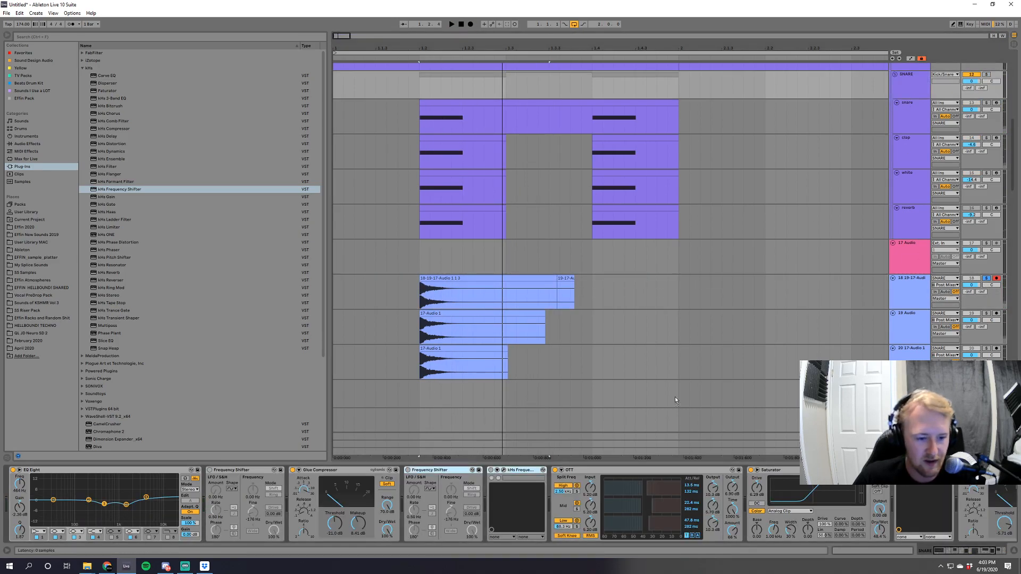
click(904, 292)
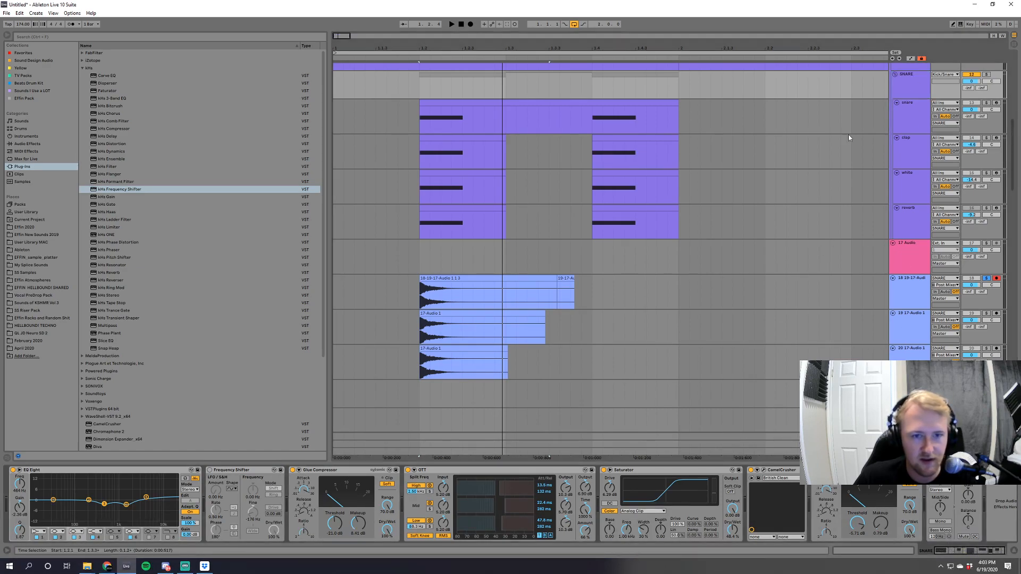
click(911, 117)
click(908, 86)
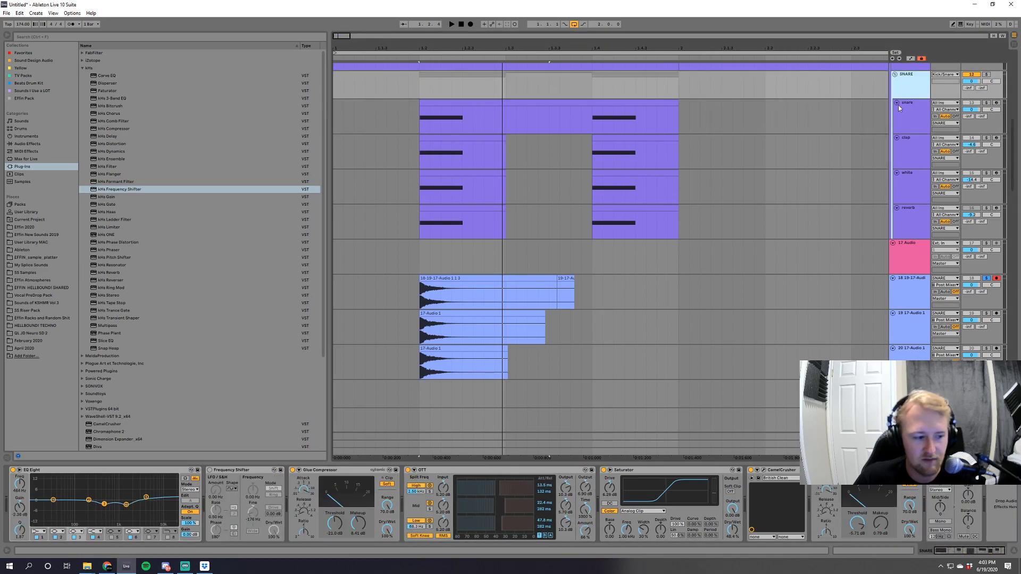
click(255, 472)
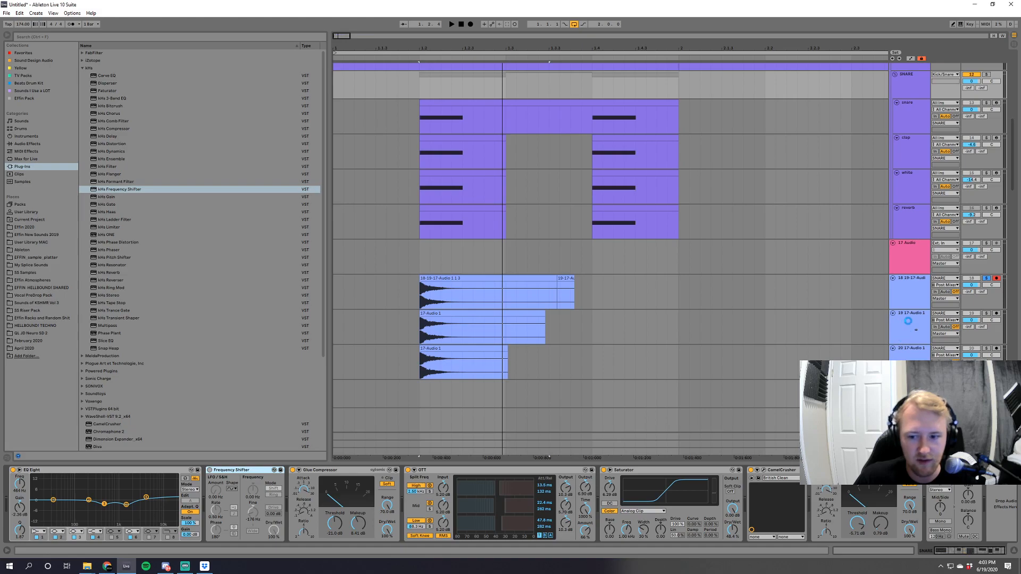
click(908, 321)
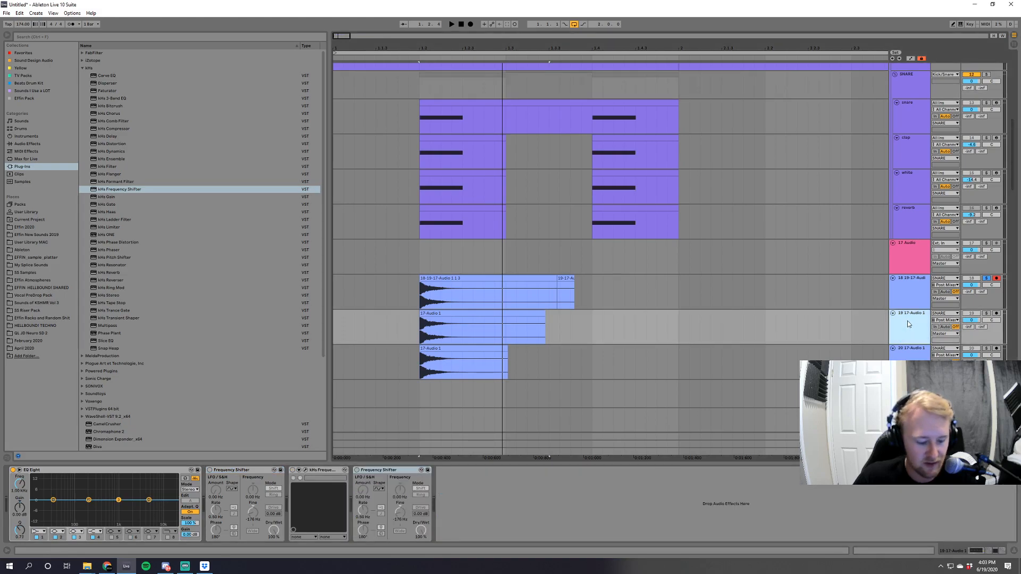
Duplicate track 19 and copy its kHs Frequency Shifter and final Frequency Shifter onto the 18 track.
key(ctrl+d)
click(914, 329)
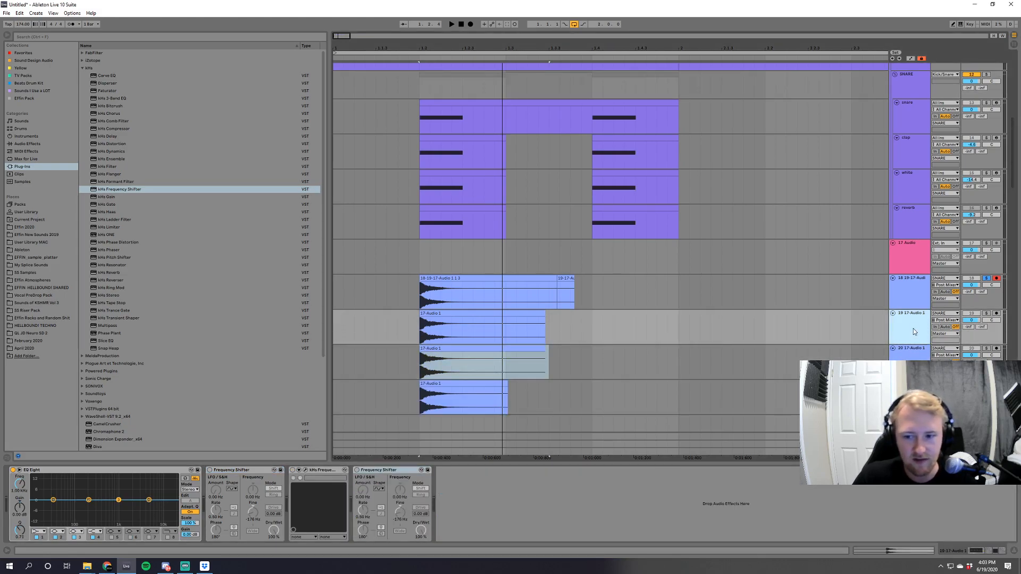
click(359, 472)
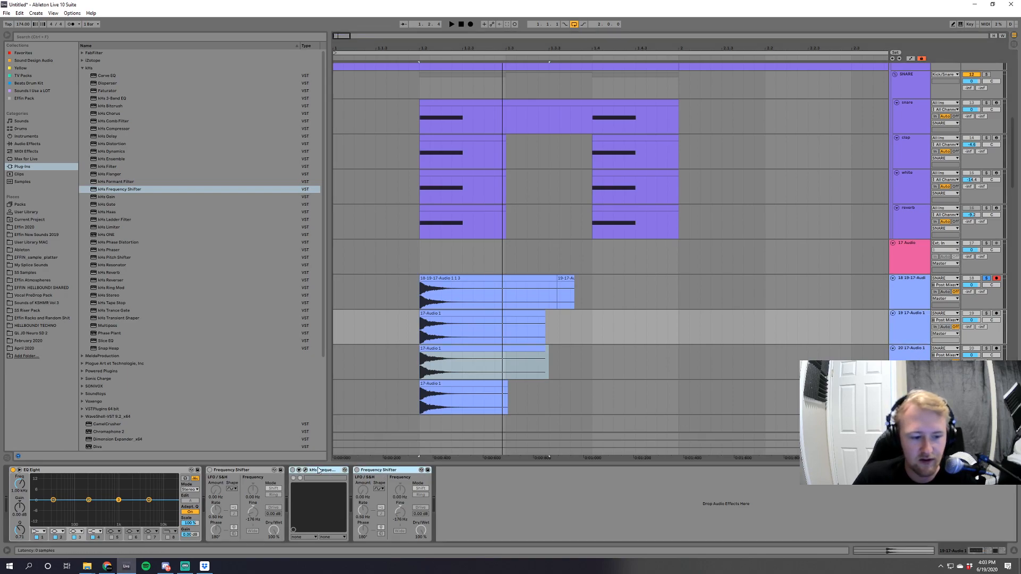
click(909, 295)
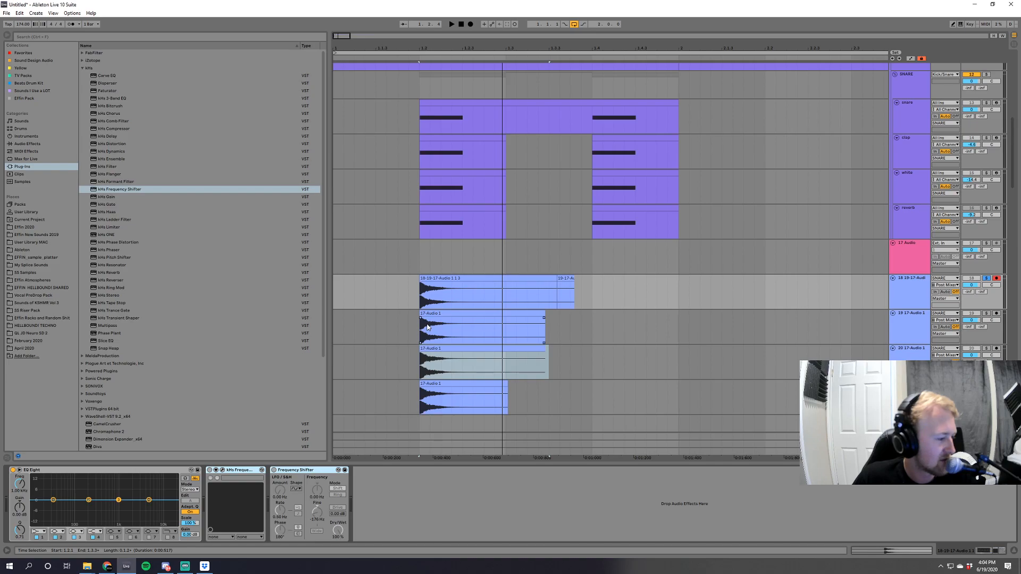
Delete snare recording tracks 19 and 20, and duplicate the 18 track in their place.
scroll(427, 326, down, 2)
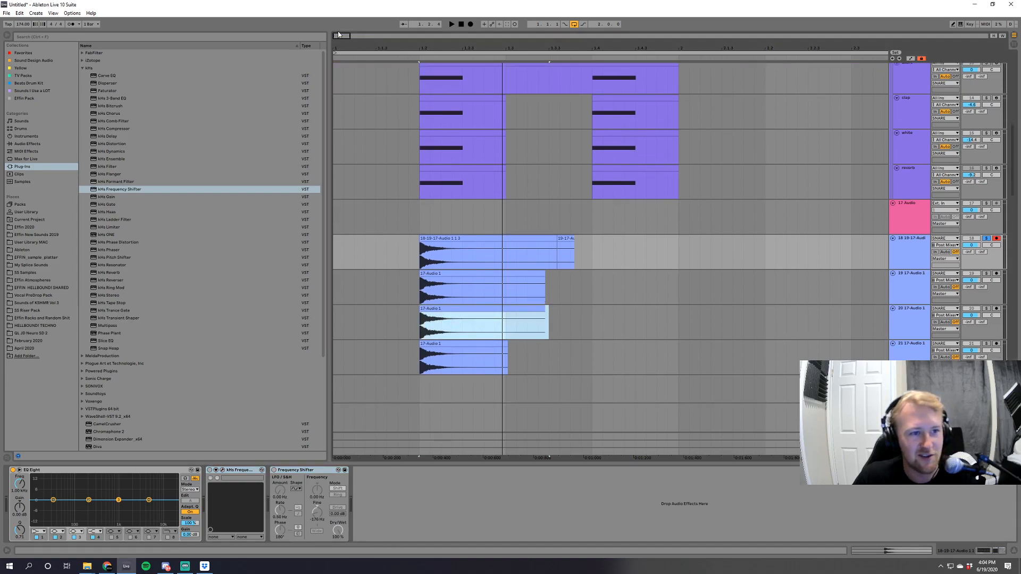
key(space)
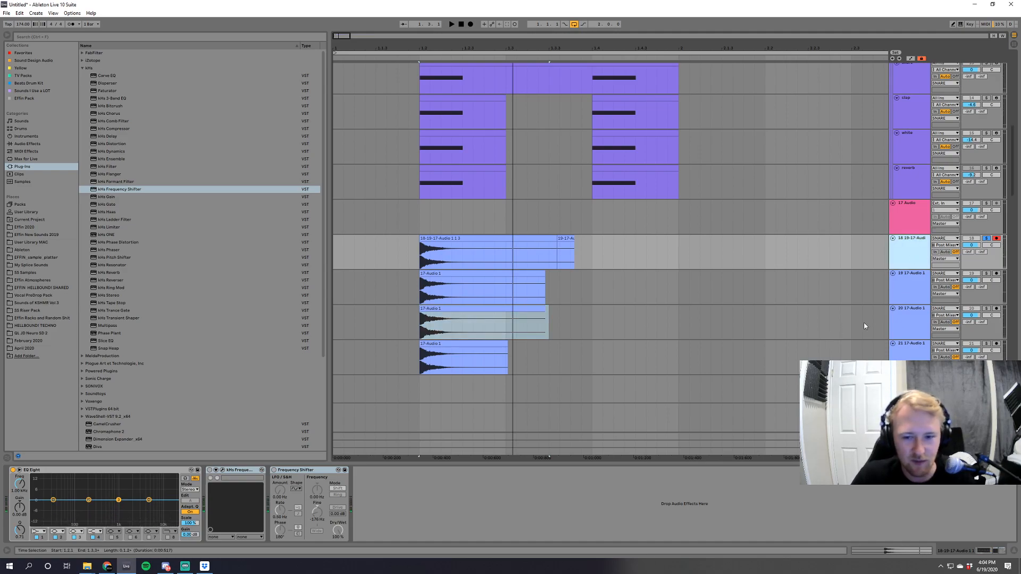
click(907, 291)
shift+click(920, 318)
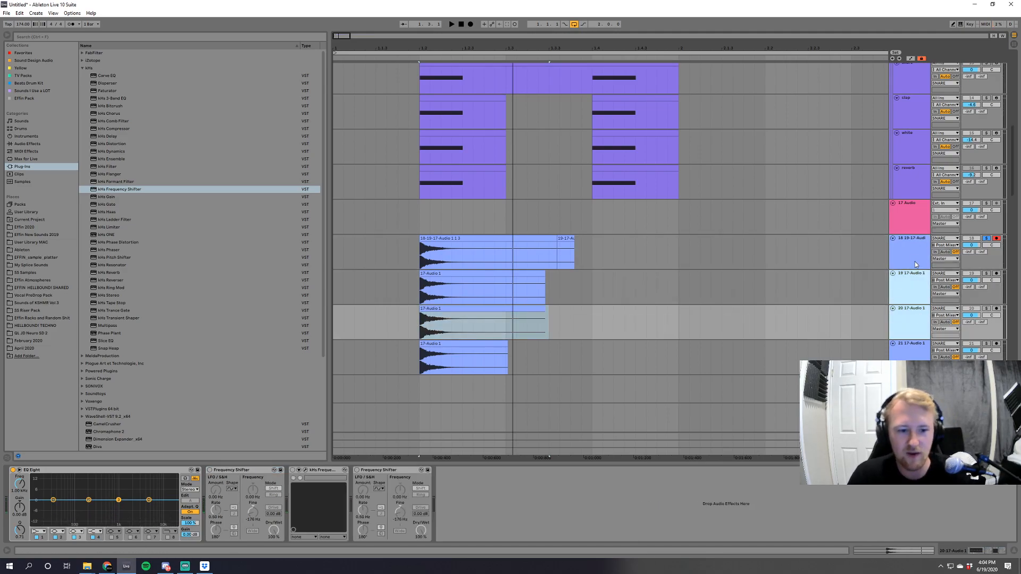
key(Delete)
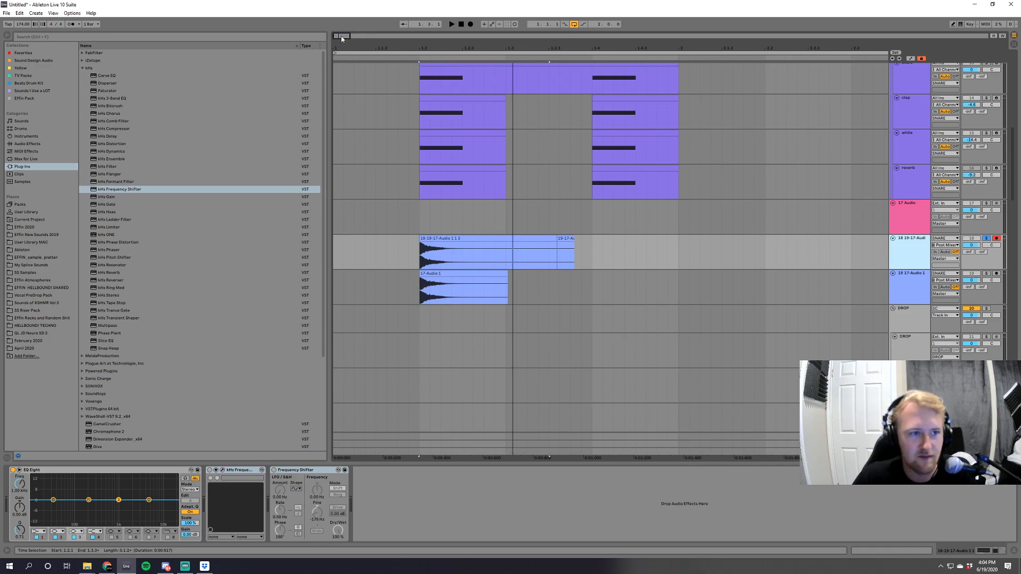
key(ctrl+d)
On the duplicated snare track, activate kHs Frequency Shifter and deactivate EQ Eight.
drag(339, 37, 341, 99)
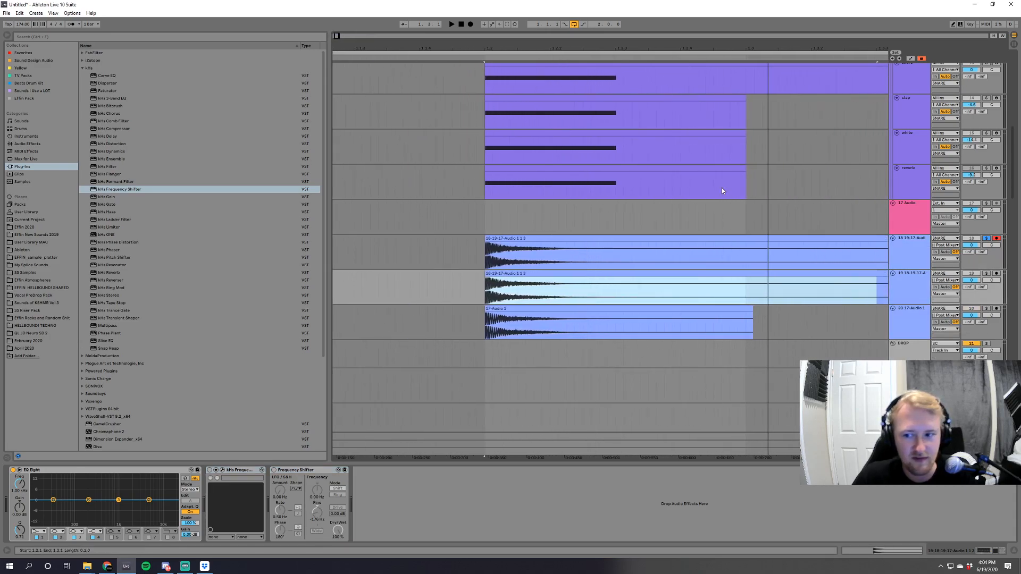
click(210, 470)
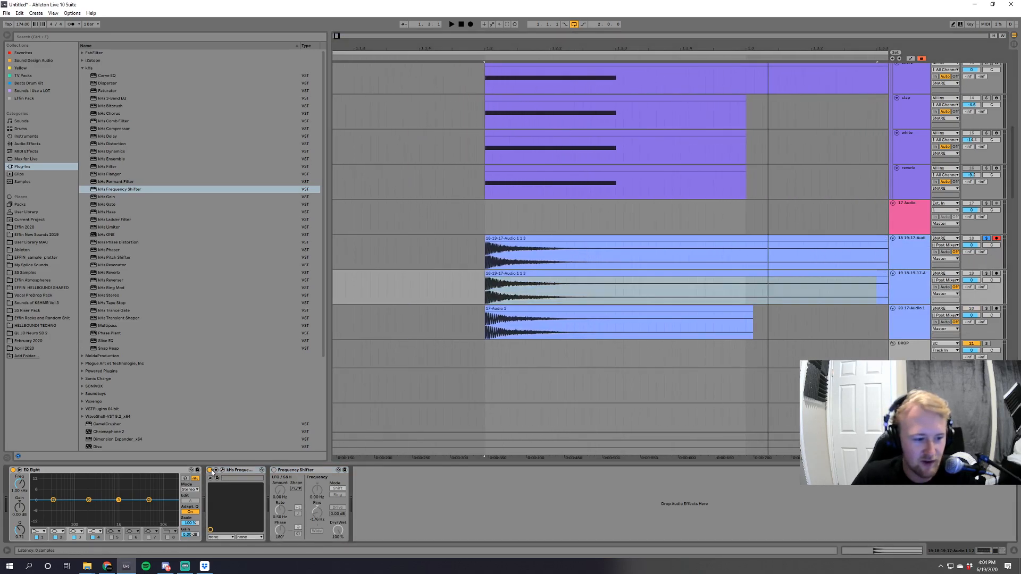
click(11, 472)
click(12, 470)
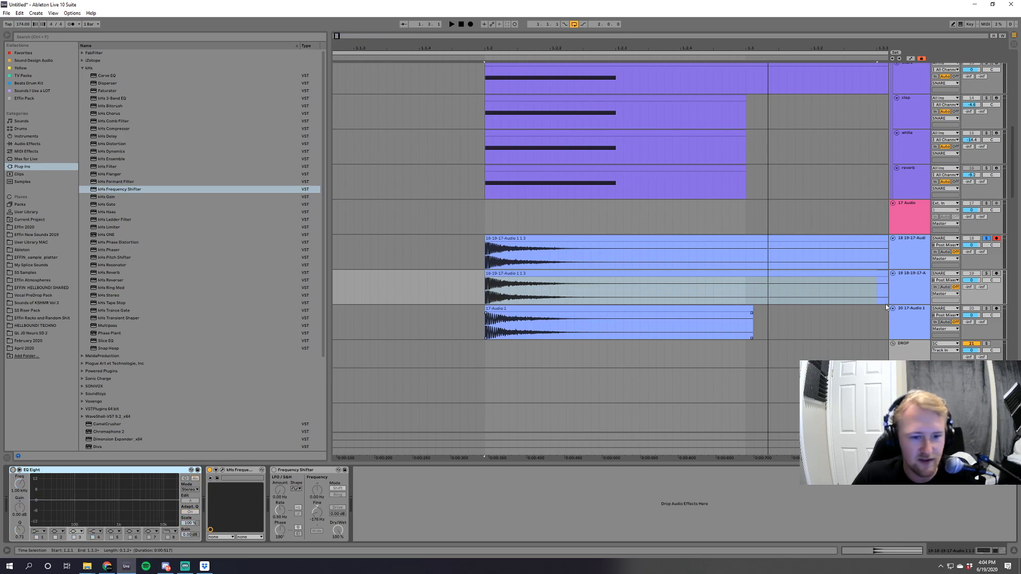
click(918, 289)
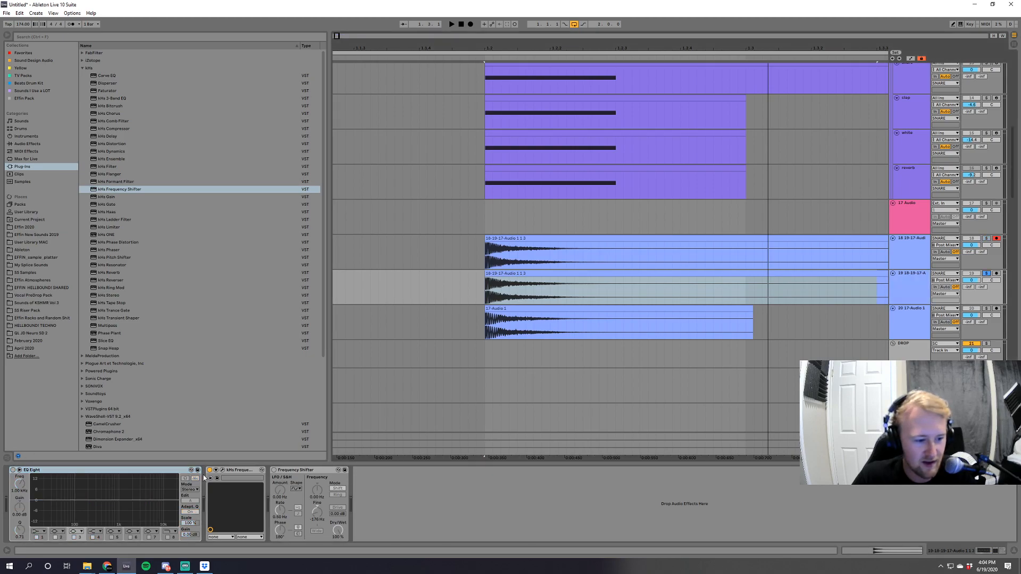
Switch the duplicated track from kHs Frequency Shifter to Ableton's Frequency Shifter, and play the snare tracks in solo.
key(space)
click(986, 238)
key(space)
key(space)
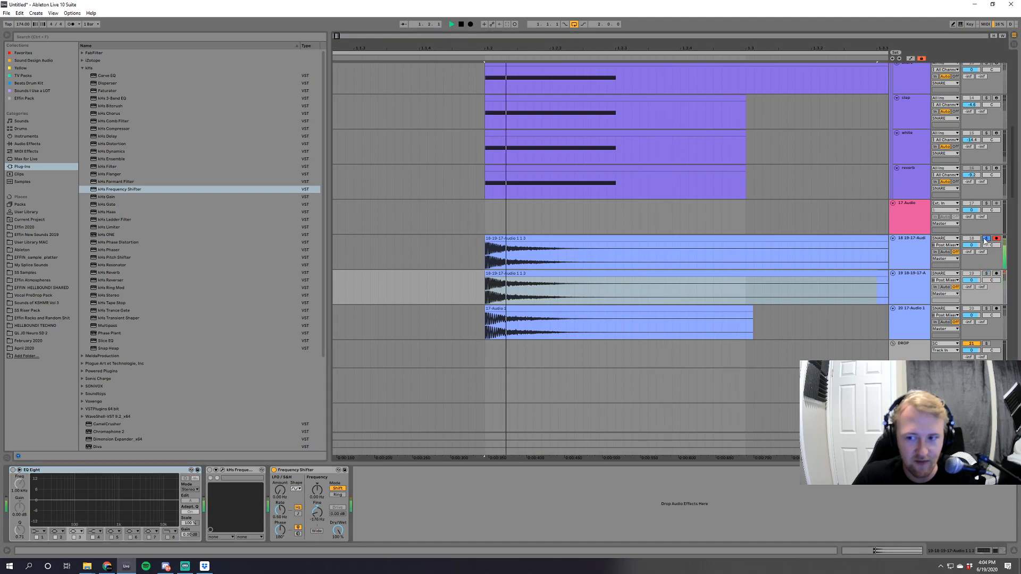
key(space)
key(space)
key(space)
On the 18 track, activate kHs Frequency Shifter, deactivate EQ Eight and play the result.
click(899, 250)
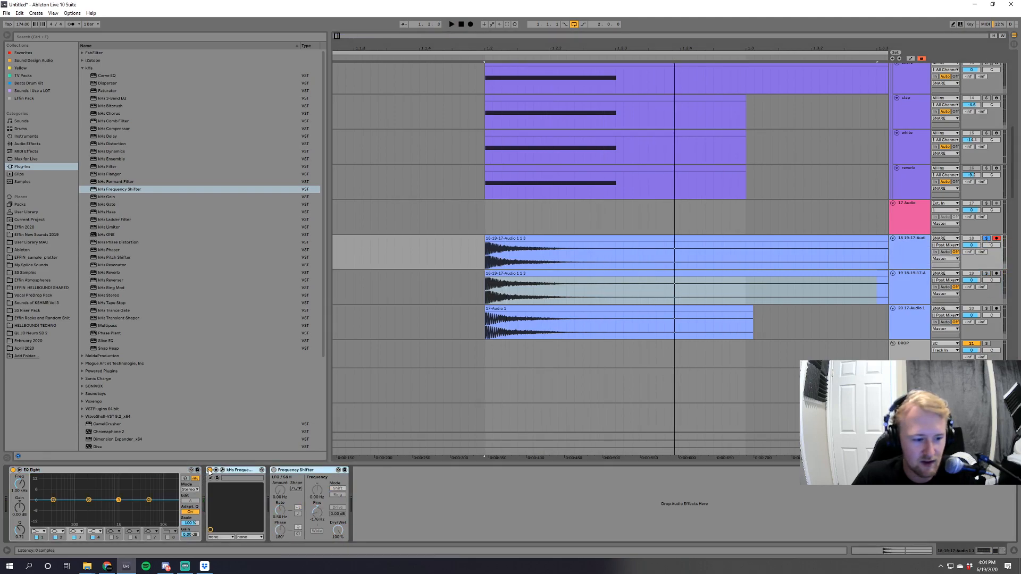
click(209, 470)
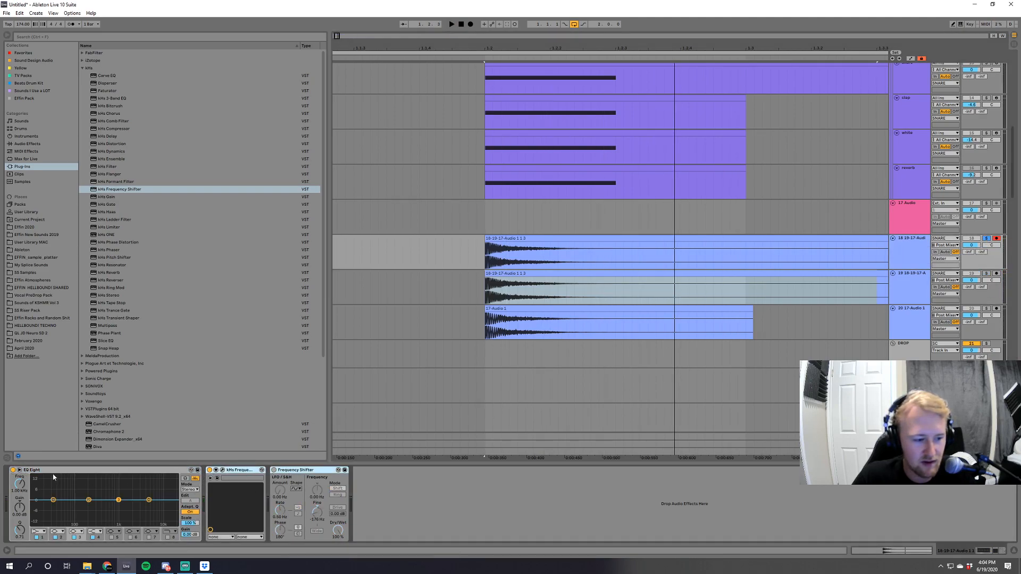
click(12, 470)
key(space)
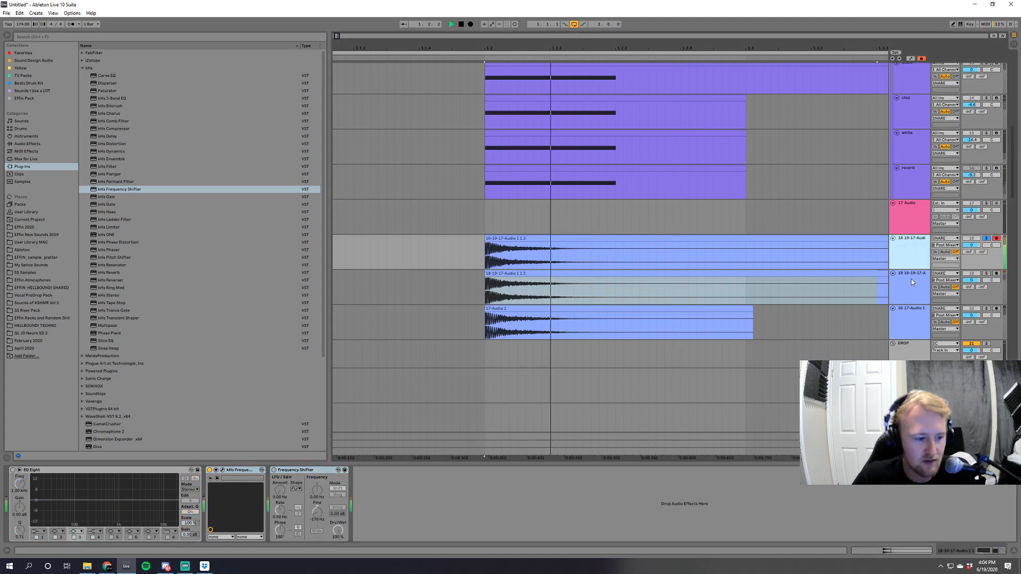
Compare the kHs Frequency Shifter track with the duplicated Frequency Shifter track by playing them in solo.
click(920, 283)
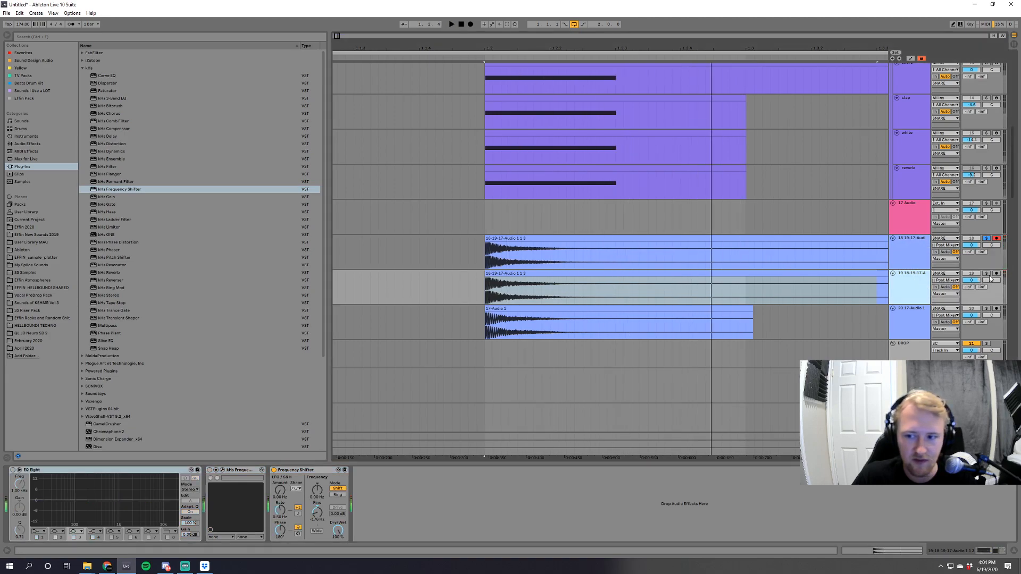
click(987, 274)
click(987, 238)
key(space)
Add a Utility to the 18 track and invert the phase of both its left and right channels.
drag(119, 190, 126, 456)
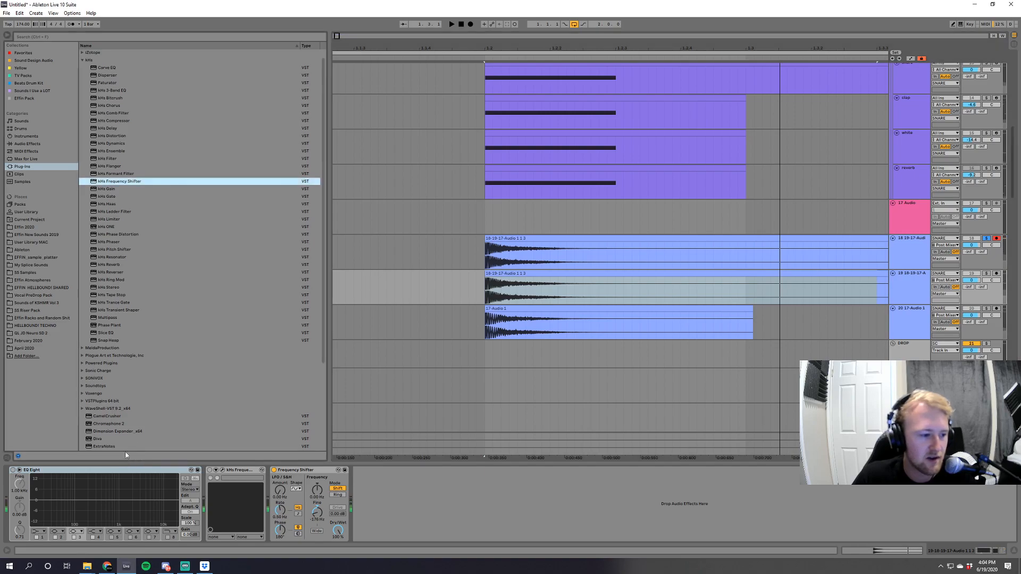
click(27, 144)
drag(98, 325, 529, 260)
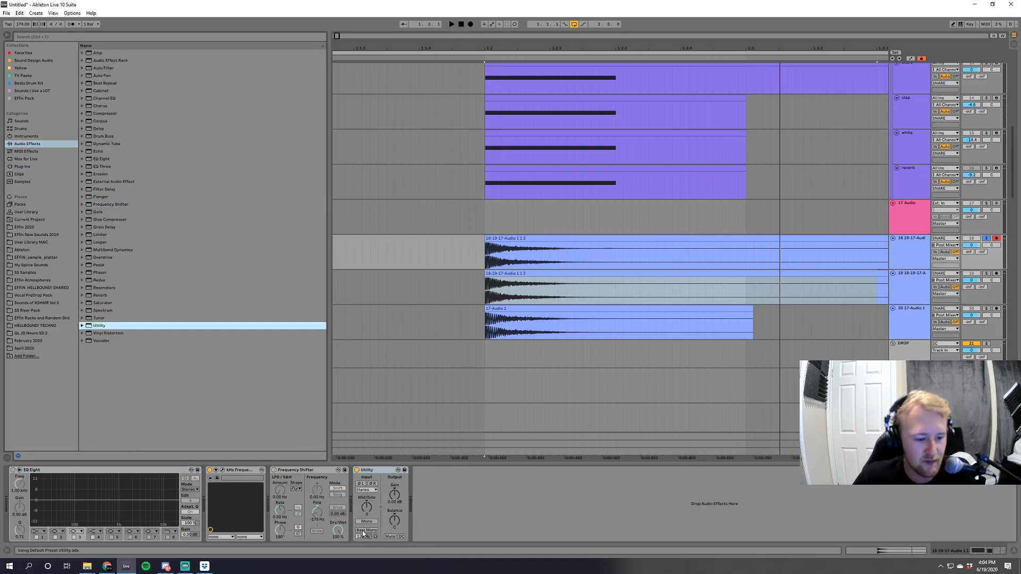
click(361, 483)
click(372, 483)
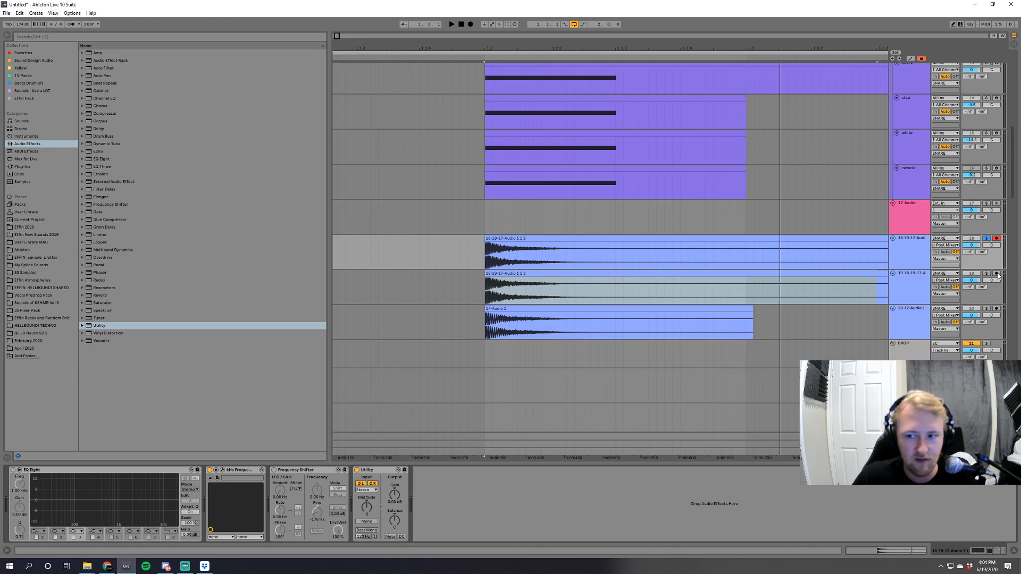
Solo both snare tracks together and play them repeatedly to hear the phase-inverted difference between the two frequency shifters.
key(space)
key(space)
key(space)
key(space)
key(space)
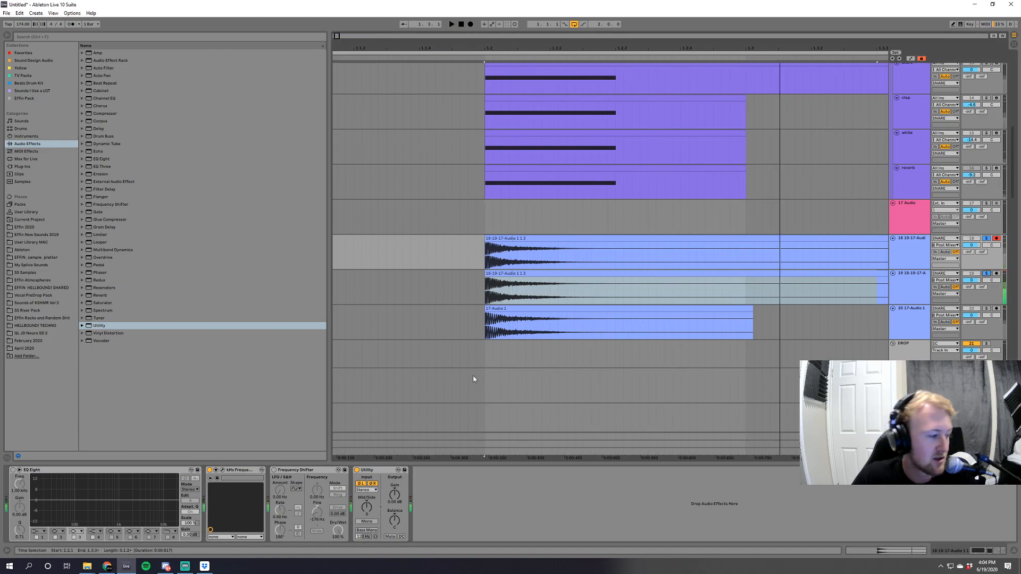
key(space)
key(space)
key(space)
key(space)
key(space)
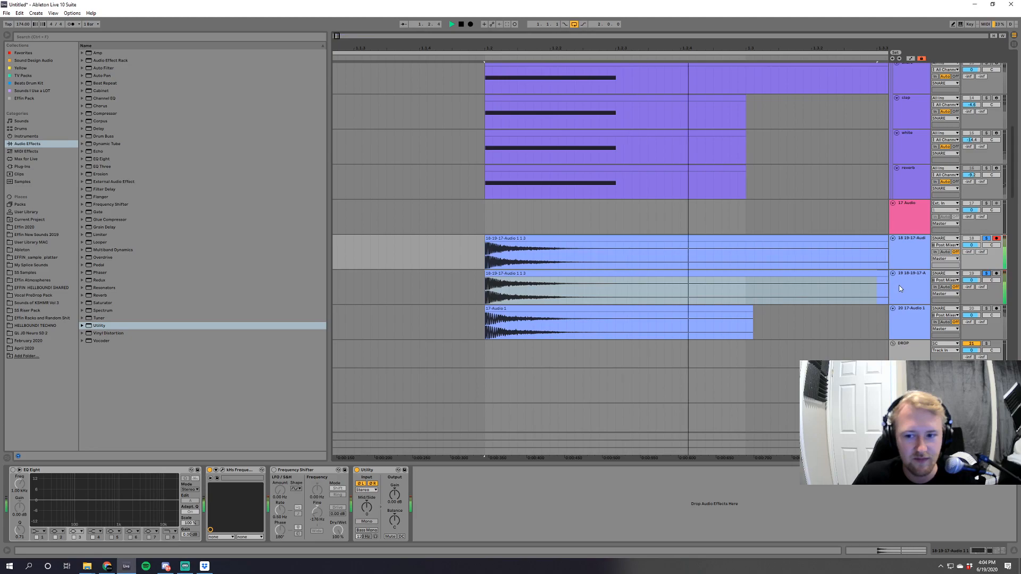
Review the device chains of tracks 18 and 19 in turn while playing both tracks together.
click(906, 288)
click(902, 250)
click(907, 281)
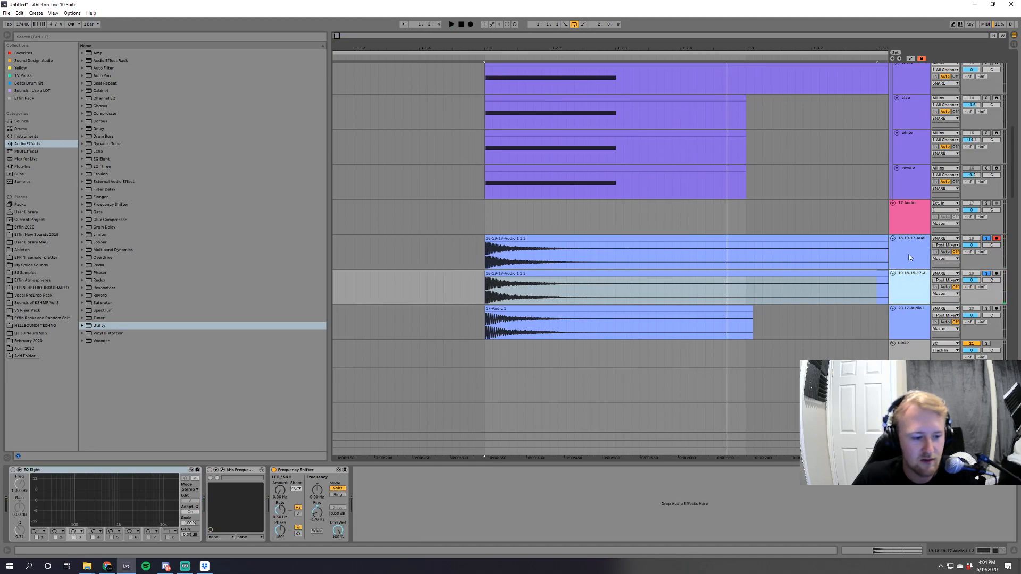
click(910, 254)
click(911, 283)
click(913, 265)
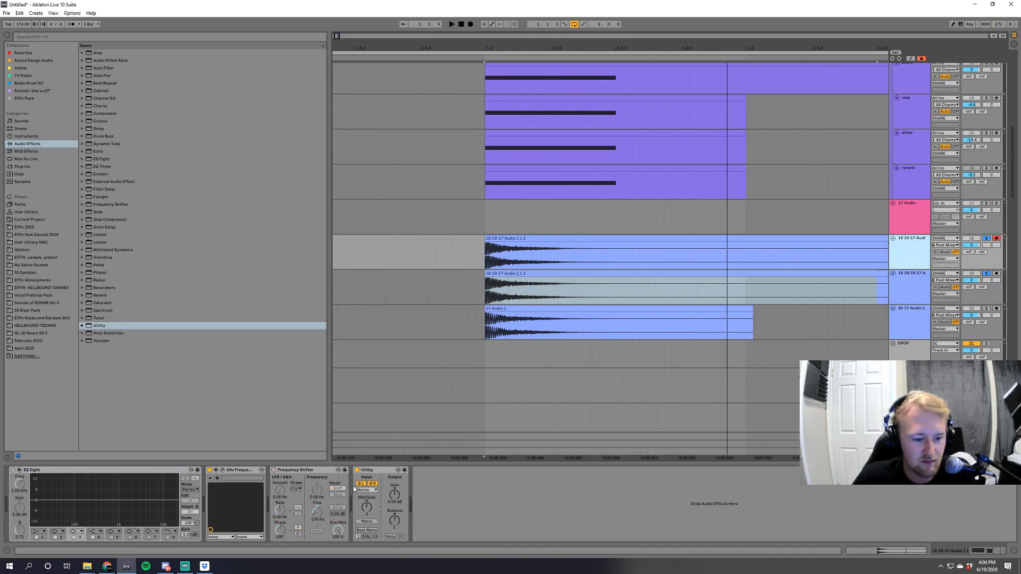
key(space)
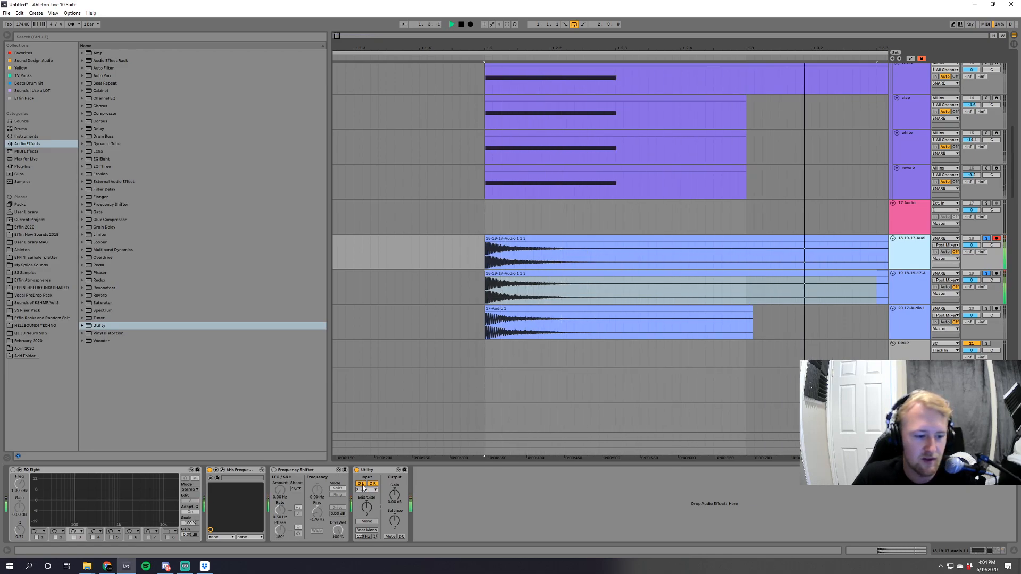
click(907, 288)
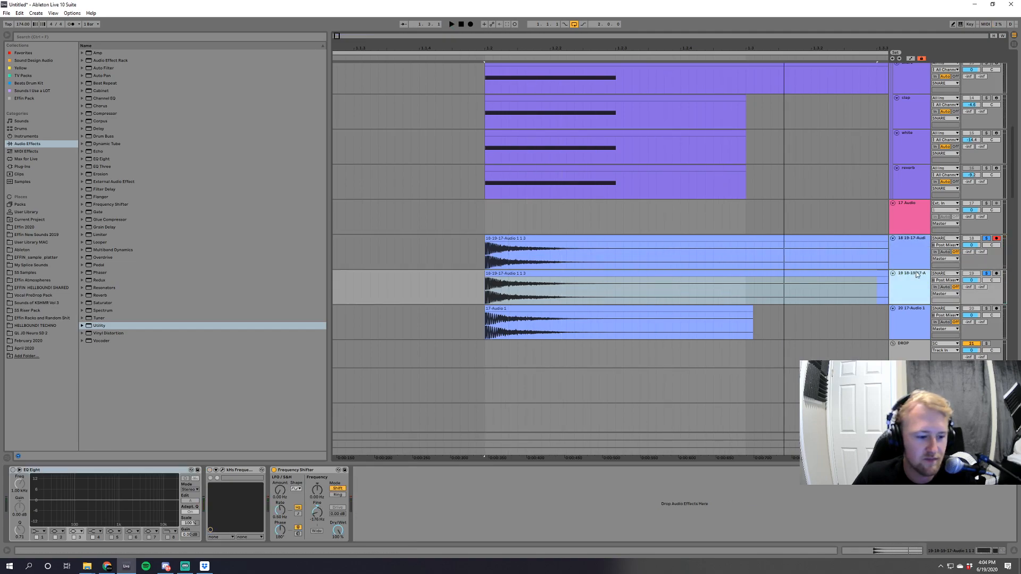
key(Up)
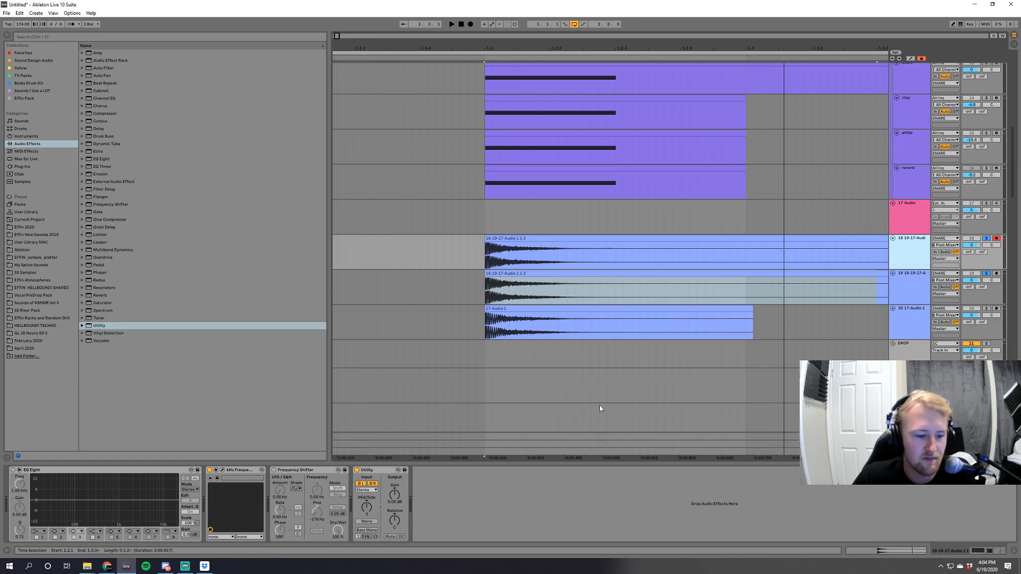
key(space)
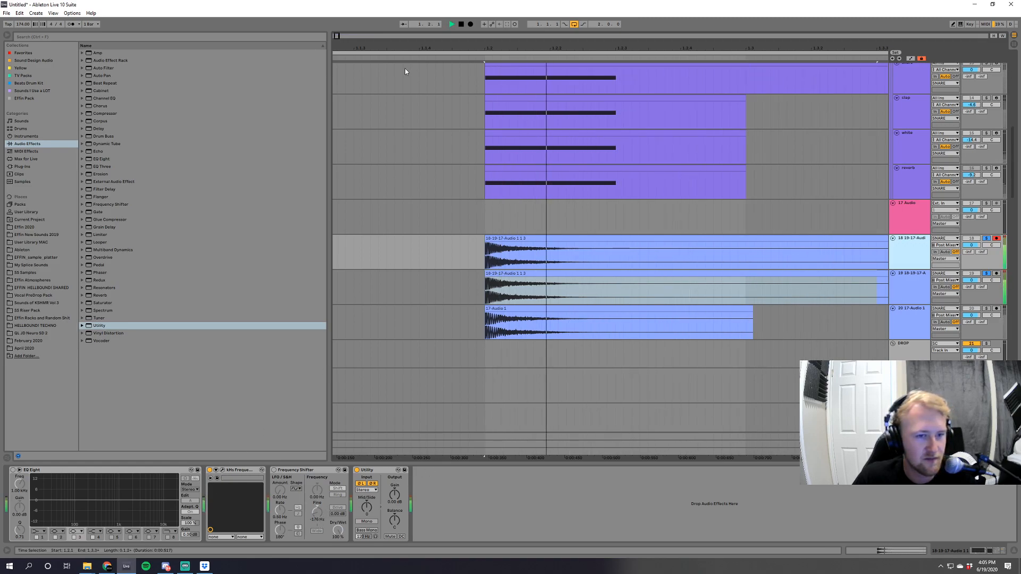
Examine the start of the snare clips' waveforms closely and compare the active devices on tracks 18 and 19.
drag(338, 36, 470, 98)
key(space)
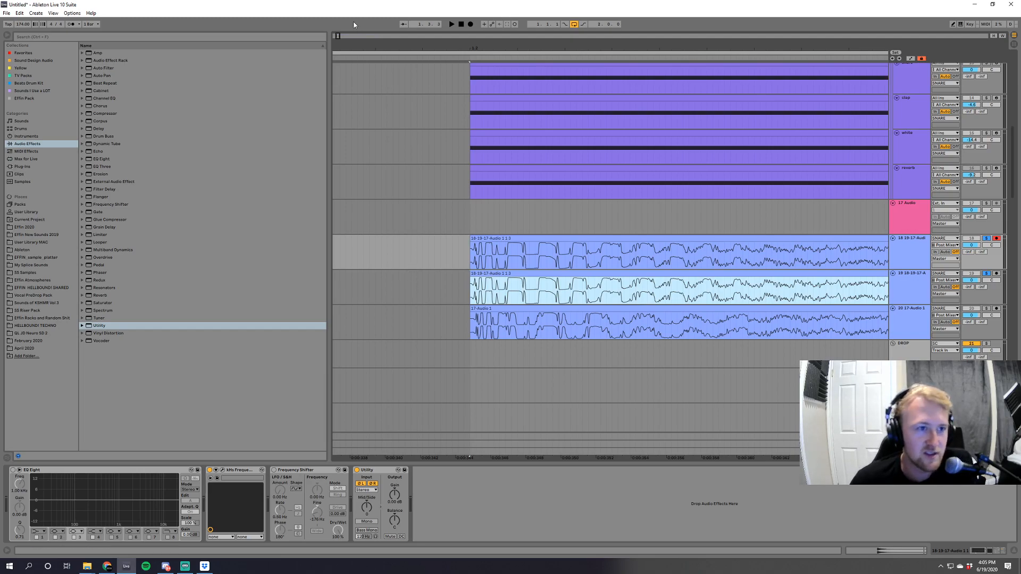
drag(337, 37, 336, 49)
click(903, 287)
click(909, 252)
click(909, 285)
click(911, 253)
click(910, 289)
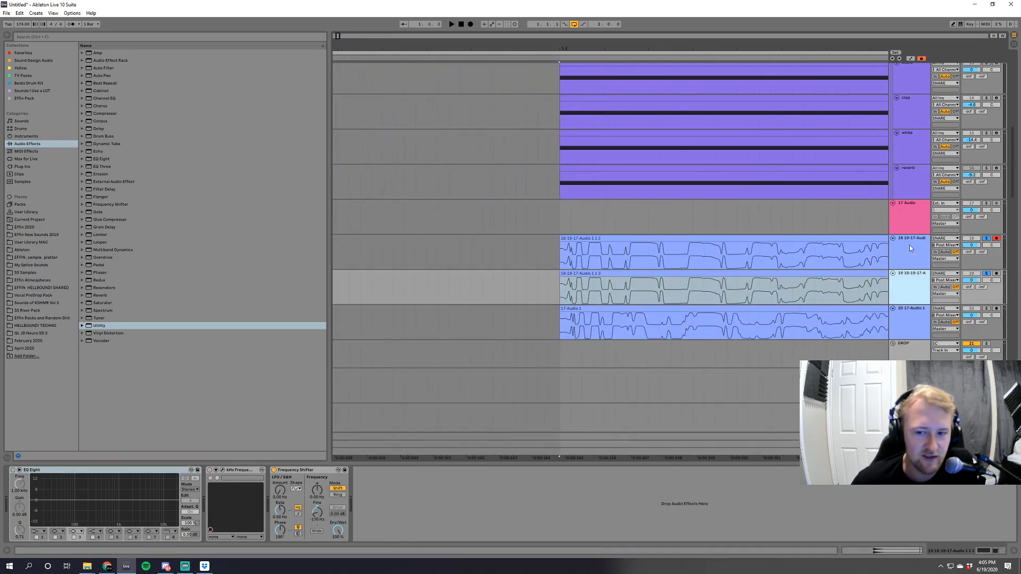
click(910, 256)
click(909, 290)
click(907, 261)
click(908, 296)
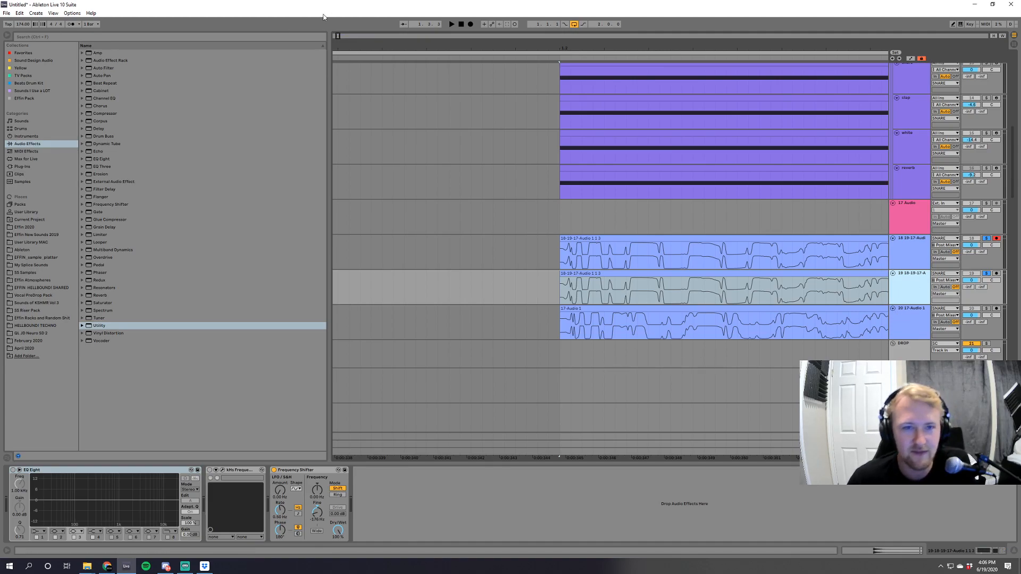
drag(337, 37, 350, 32)
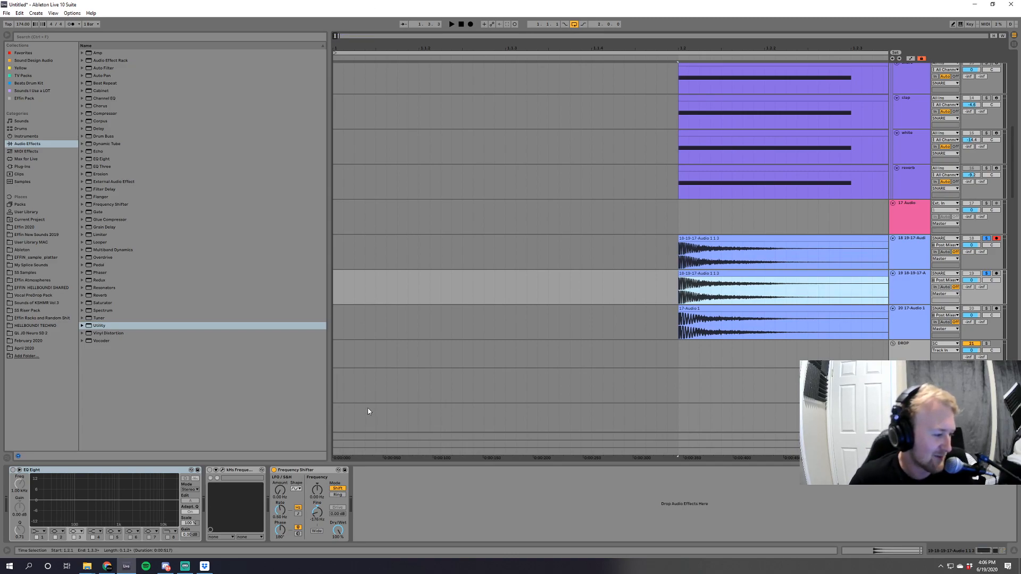
click(185, 566)
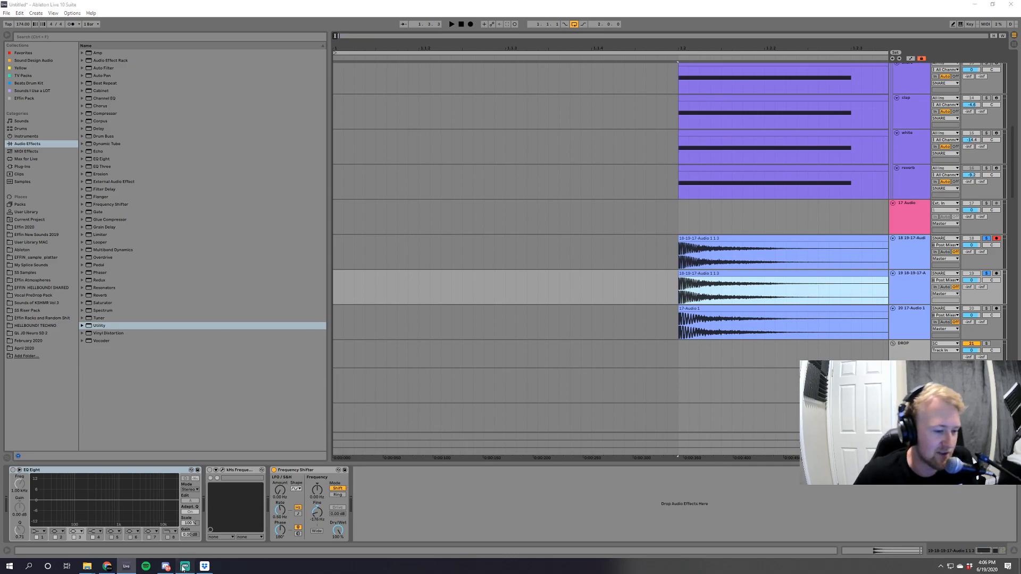